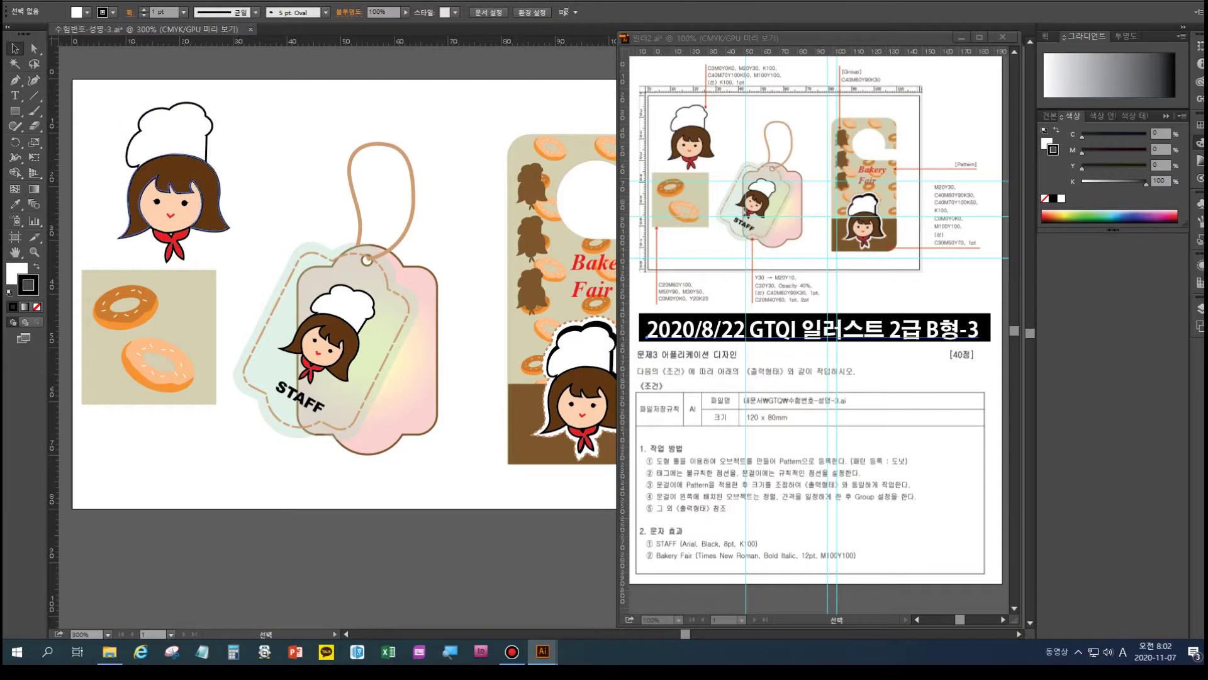
- Move the chef girl's hair aside, undo the move, and select the face shape to inspect it
drag(137, 202, 237, 178)
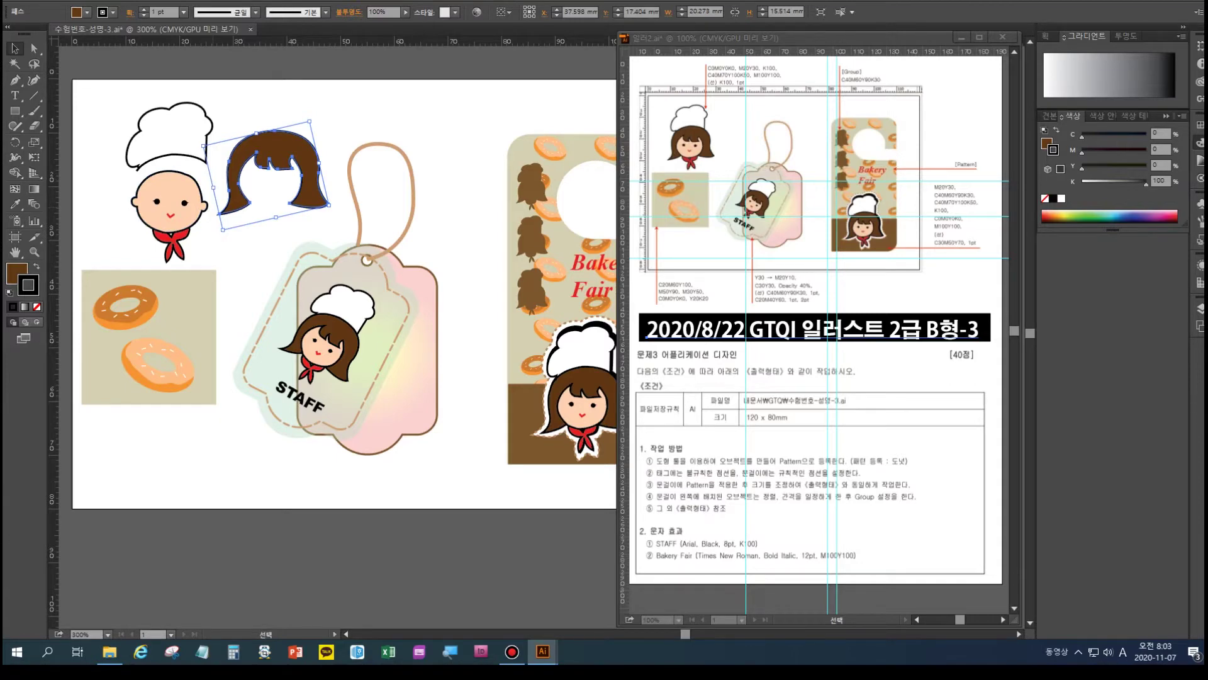
key(ctrl+z)
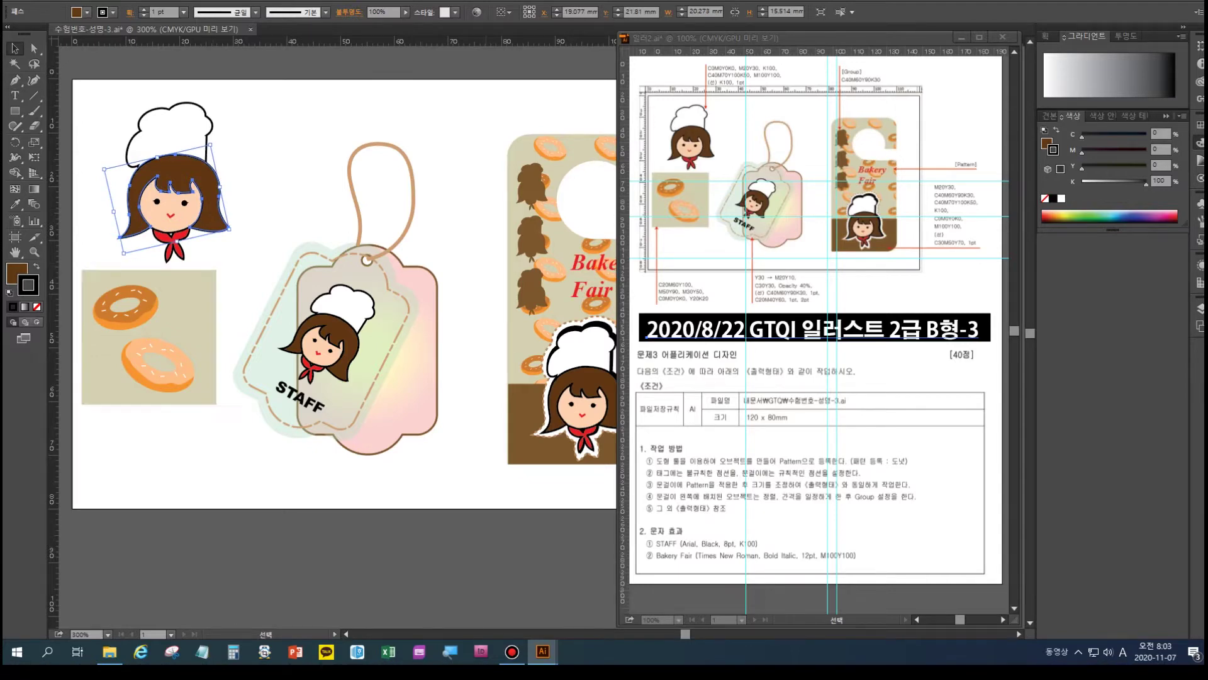
click(246, 234)
click(188, 224)
click(183, 218)
click(246, 239)
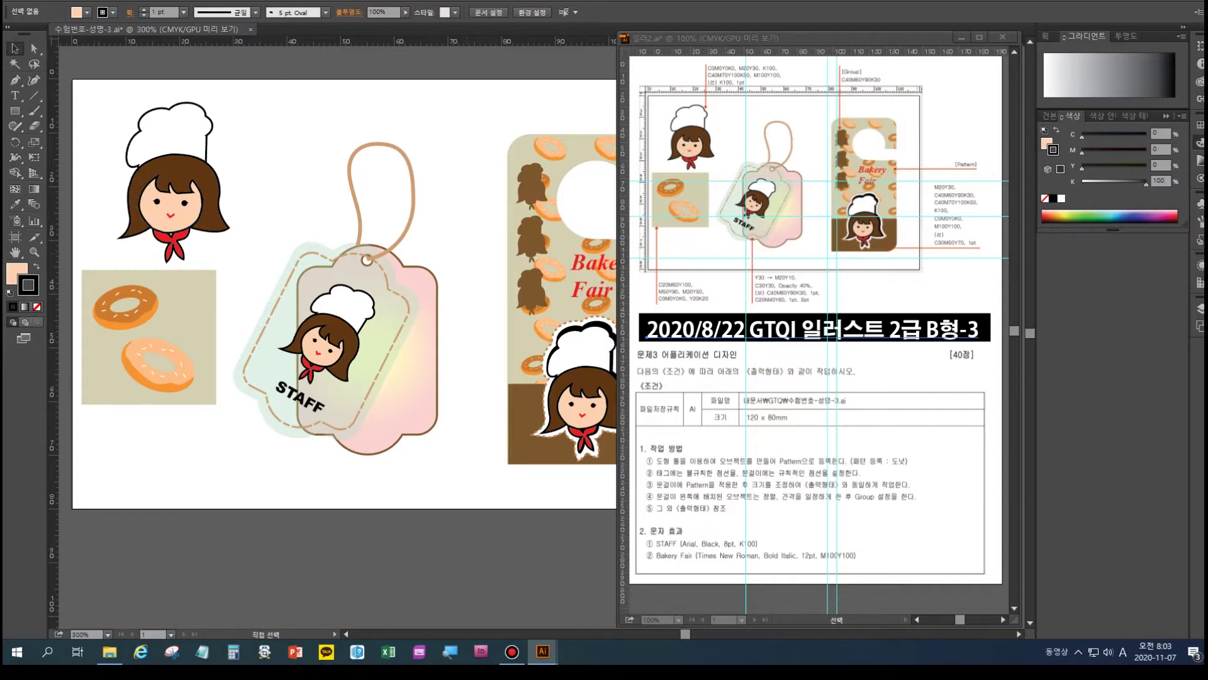
- Create a 120 × 80 mm CMYK document named with the date, a person's name and the suffix -3, and show its rulers
key(ctrl+n)
text(20201107-)
key(Hangul)
text(ㅅ나라)
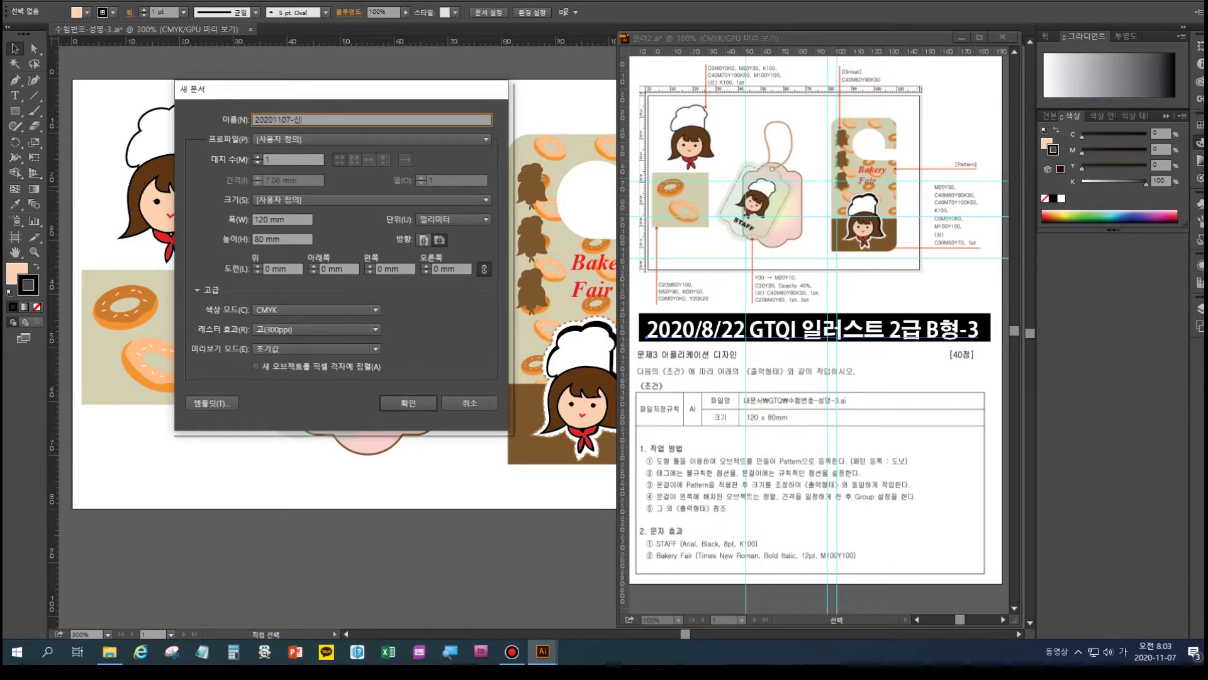
text(-3)
click(408, 402)
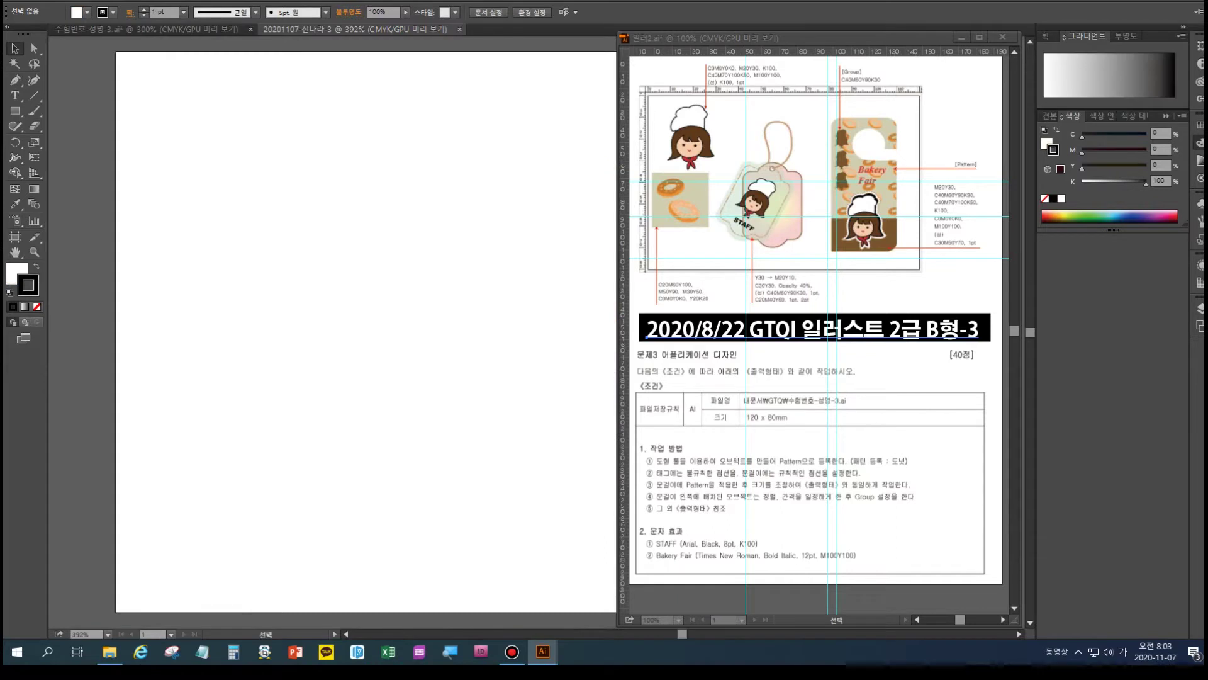
key(ctrl+r)
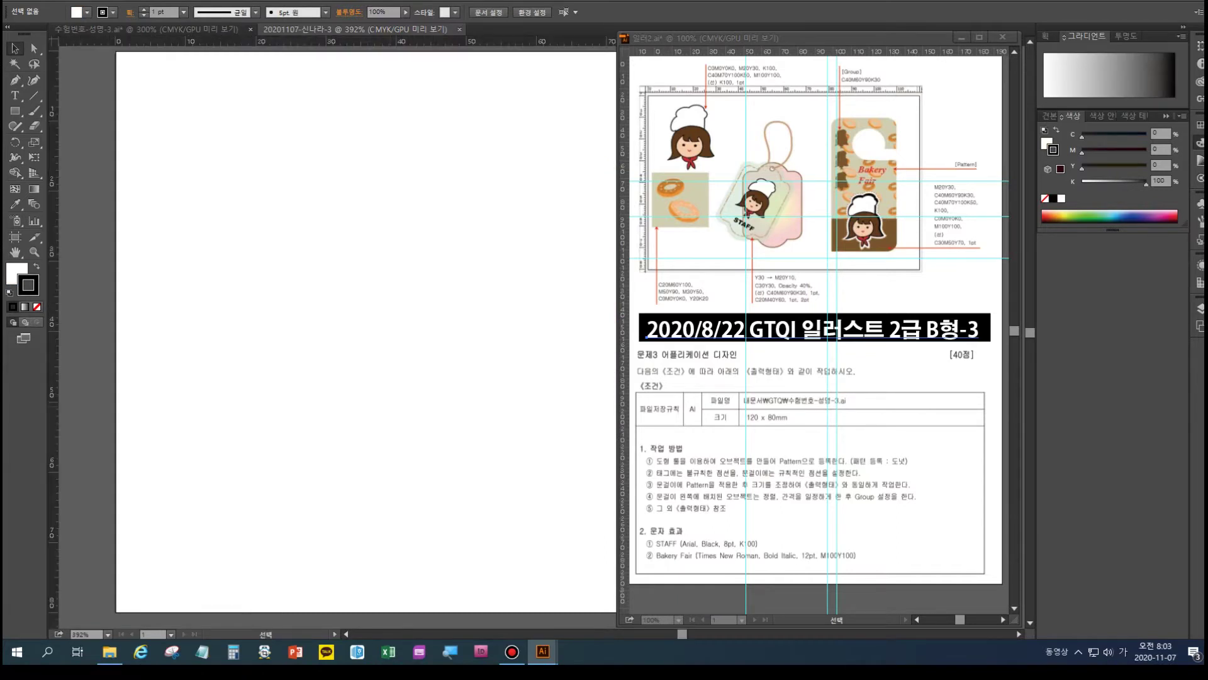
- Clear all existing guides from the exam reference document
click(811, 330)
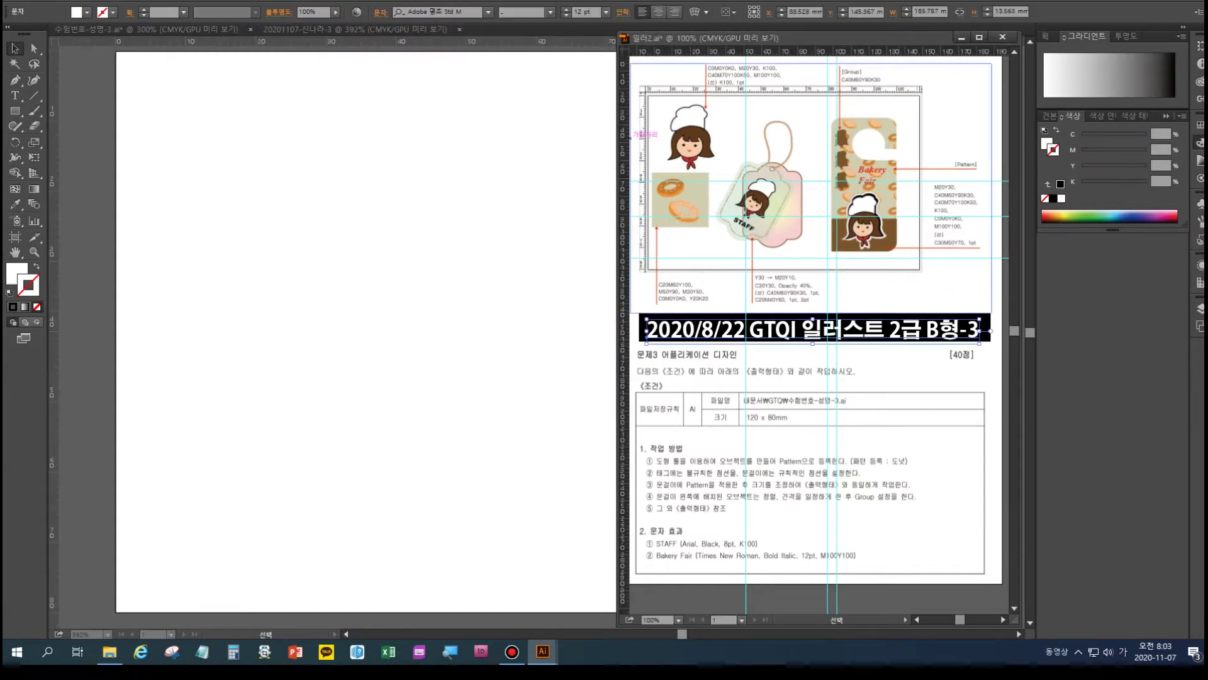
click(270, 0)
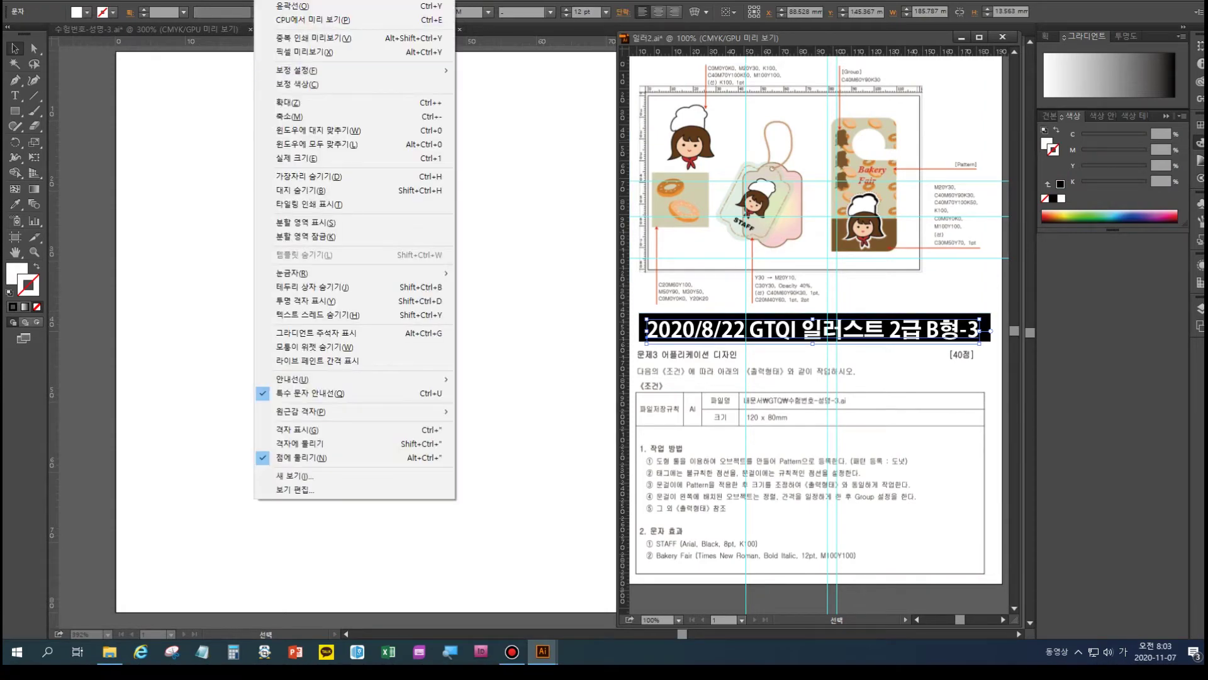
mouse_move(315, 379)
click(503, 437)
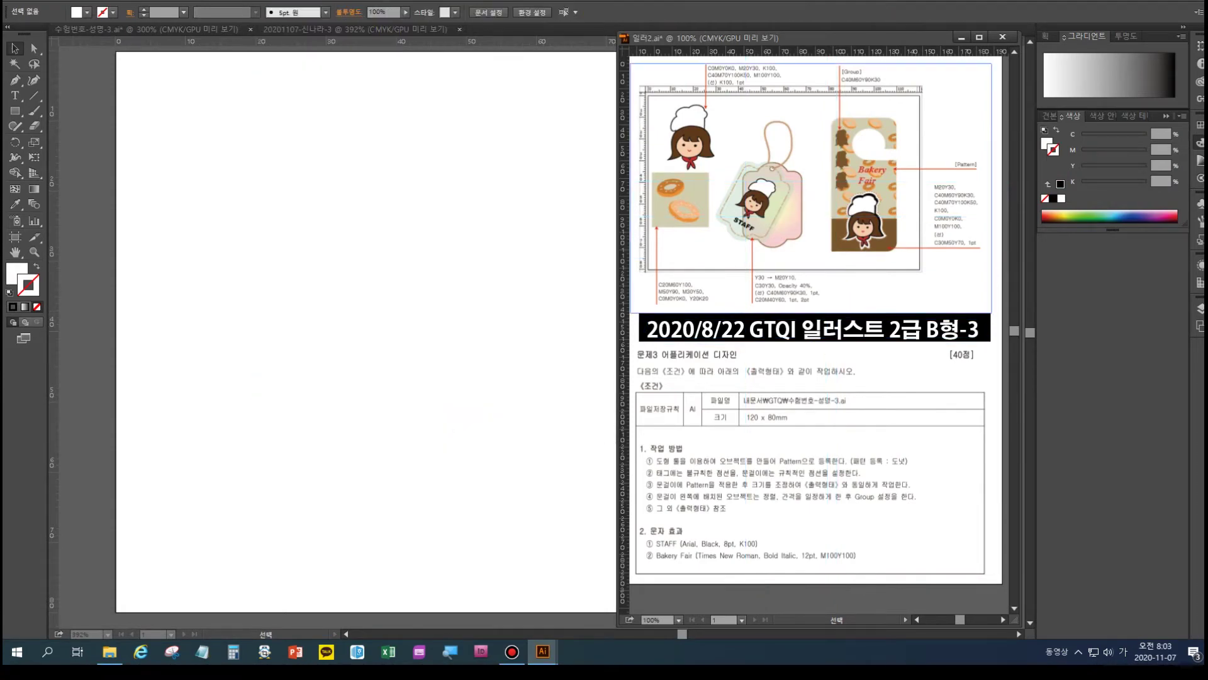
- Place two vertical and two horizontal guides around the outer edges of the chef girl in the reference image
drag(623, 189, 667, 189)
drag(692, 51, 692, 104)
drag(756, 51, 812, 168)
drag(624, 134, 714, 134)
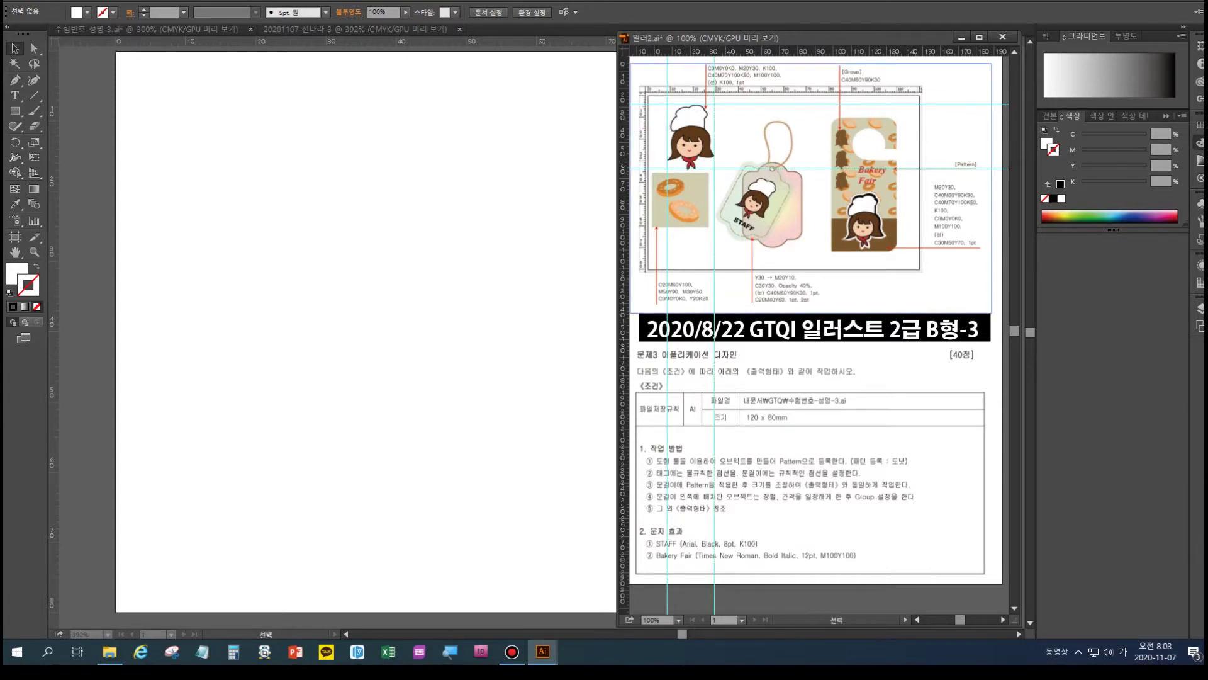
- Place matching guides in the new document at about 8.5 and 29 mm across and about 4 and 33 mm down
click(730, 138)
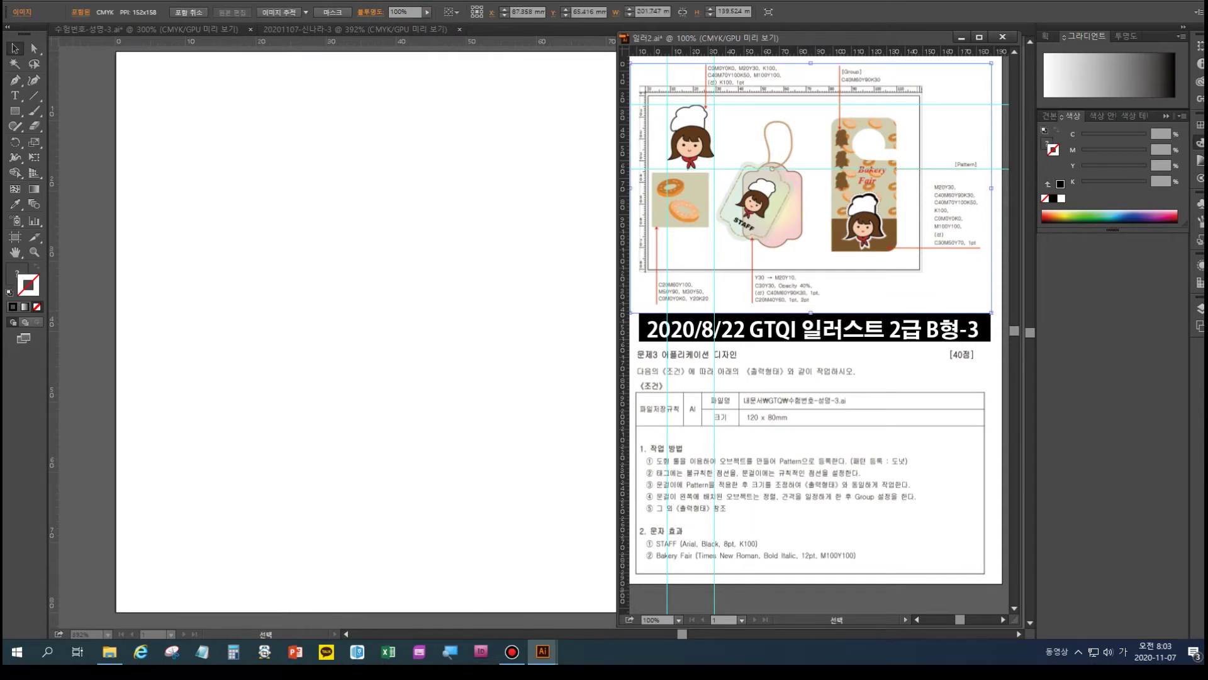
key(ctrl+plus)
key(ctrl+plus)
drag(730, 138, 932, 466)
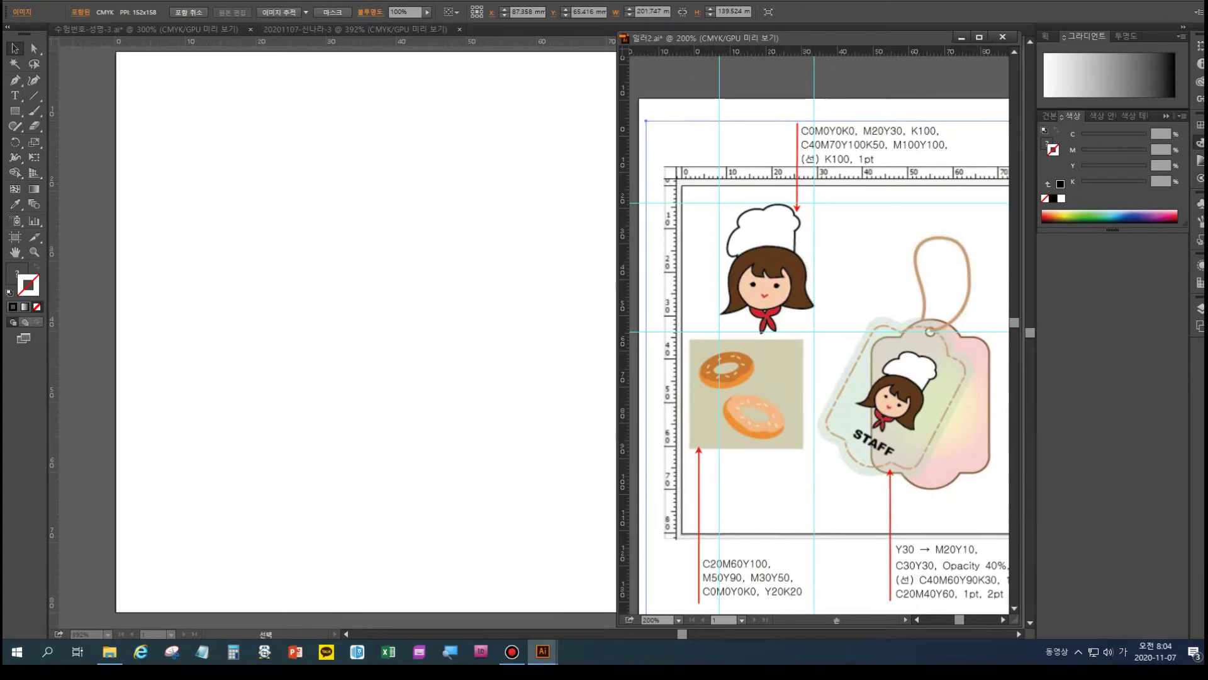
scroll(815, 330, down, 2)
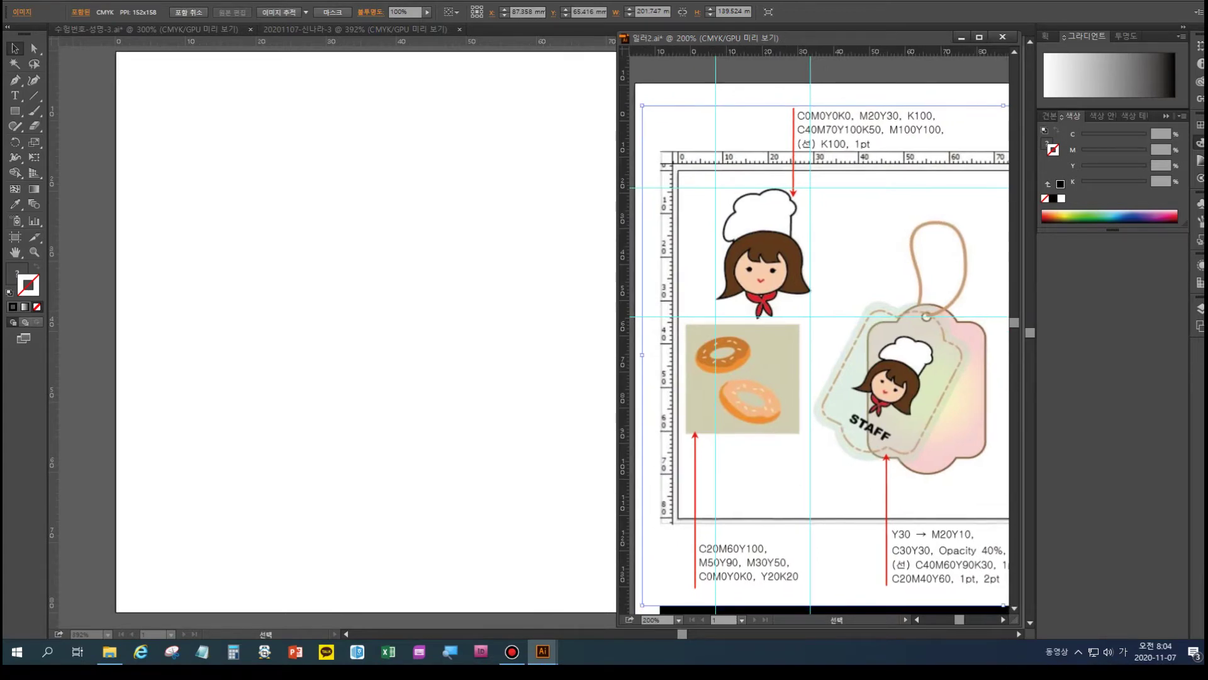
click(333, 264)
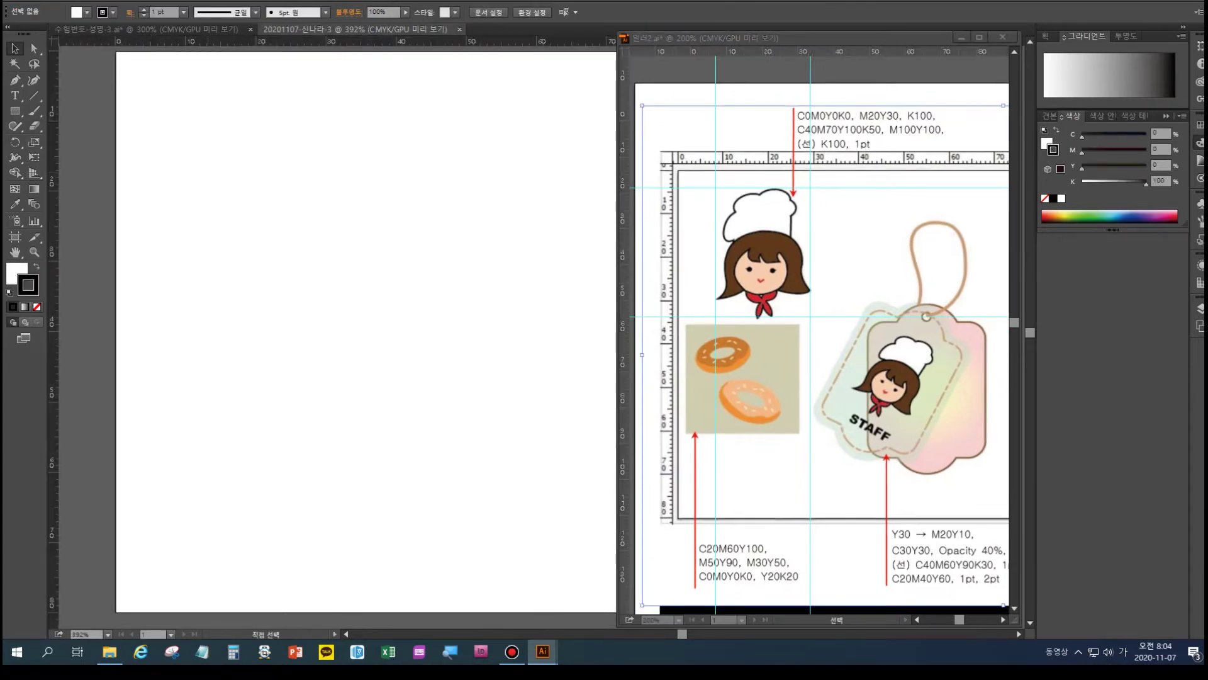
key(ctrl+r)
key(ctrl+r)
drag(53, 327, 176, 315)
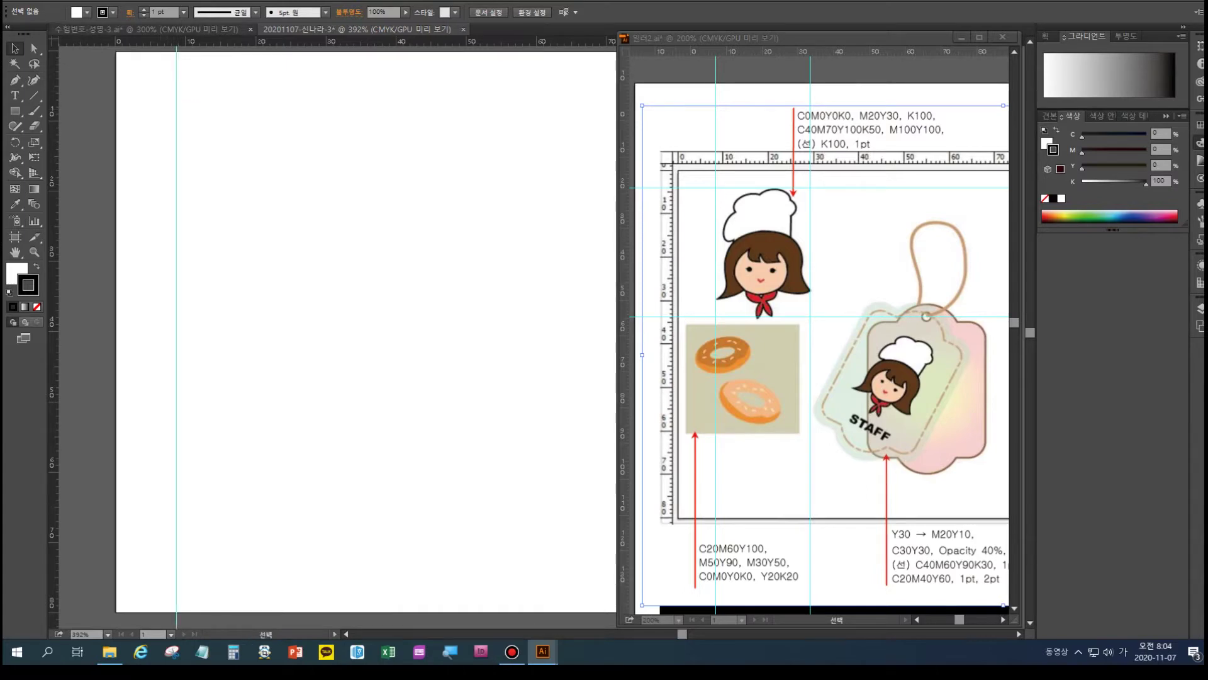
drag(252, 42, 177, 80)
drag(252, 42, 252, 201)
drag(361, 202, 217, 282)
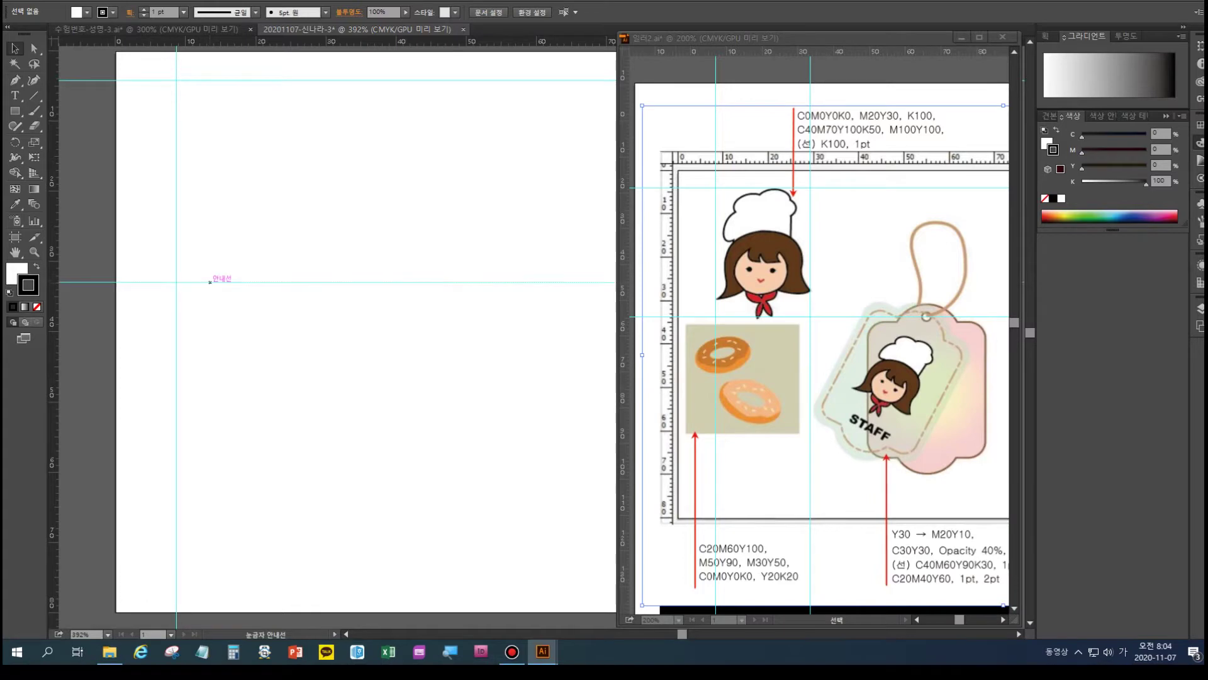
drag(54, 302, 320, 302)
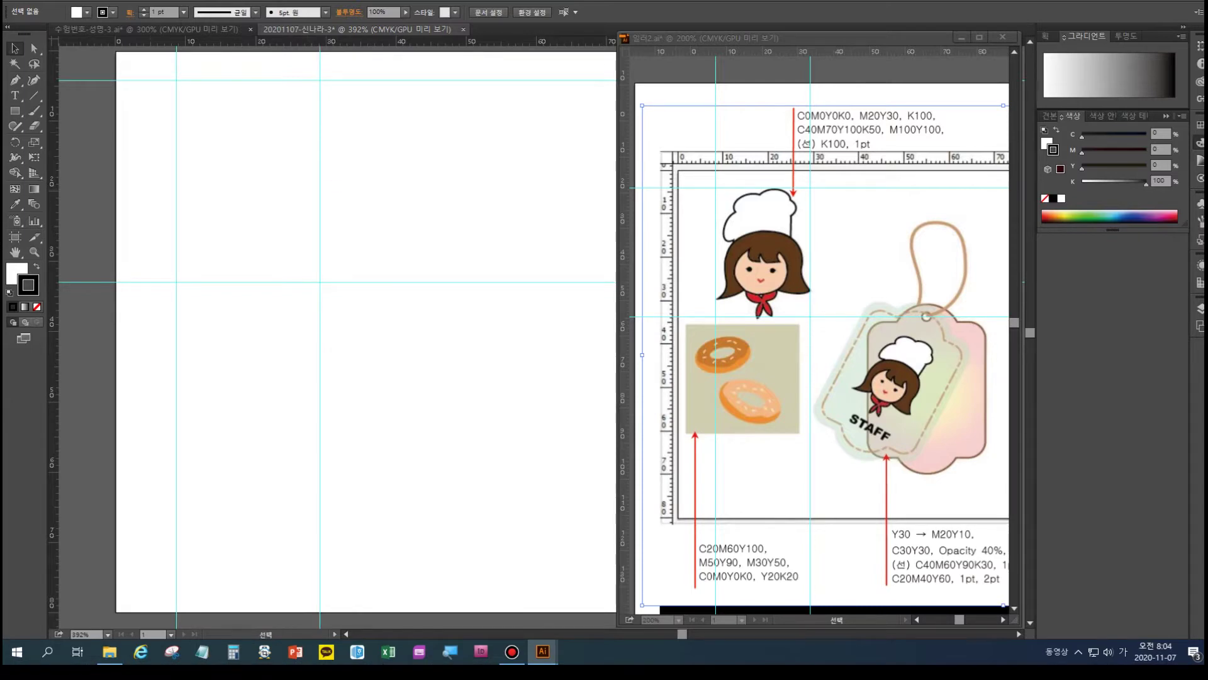
- Draw a small swatch square about 4.8 mm wide over the new artboard's upper-left edge and make its fill active
click(15, 111)
click(177, 81)
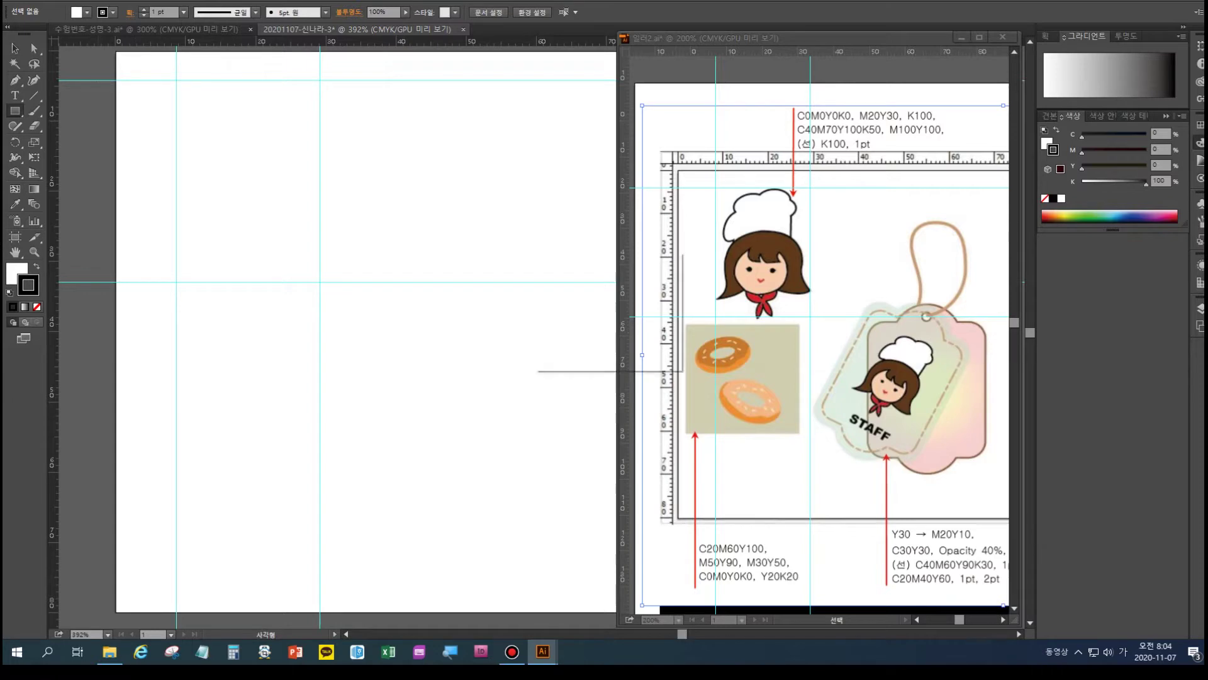
click(638, 338)
drag(102, 57, 136, 93)
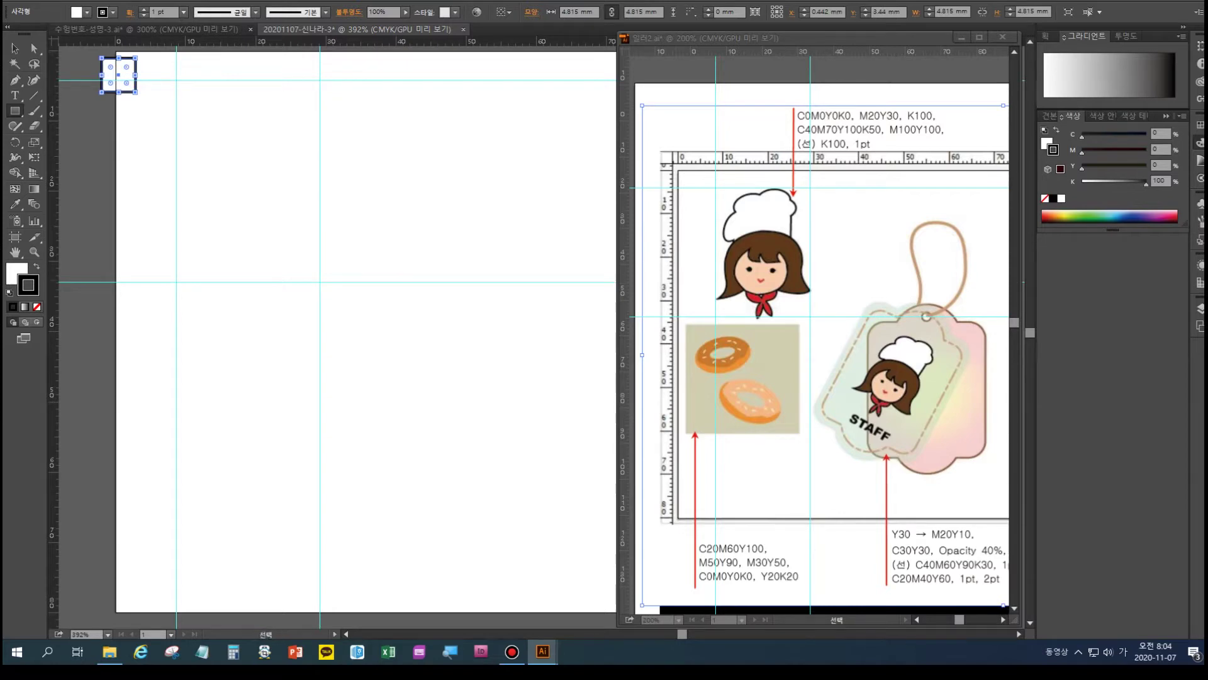
click(17, 273)
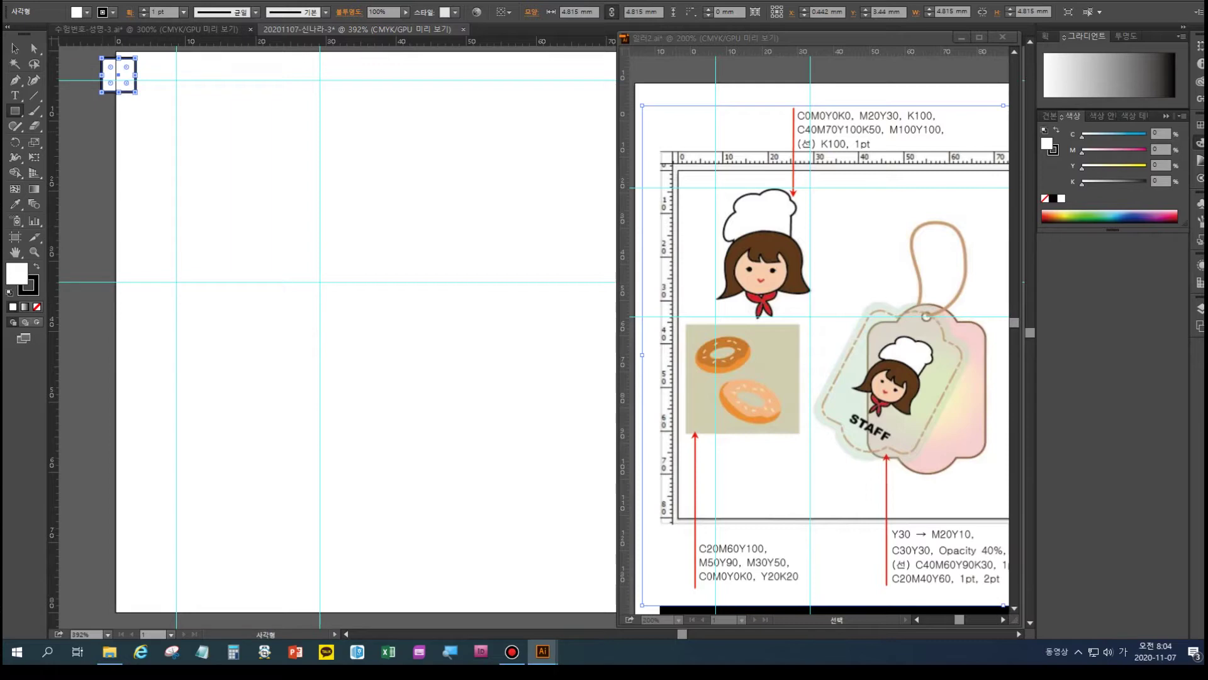
- Duplicate the swatch square straight down and repeat the copy to form an evenly spaced column of seven squares
key(v)
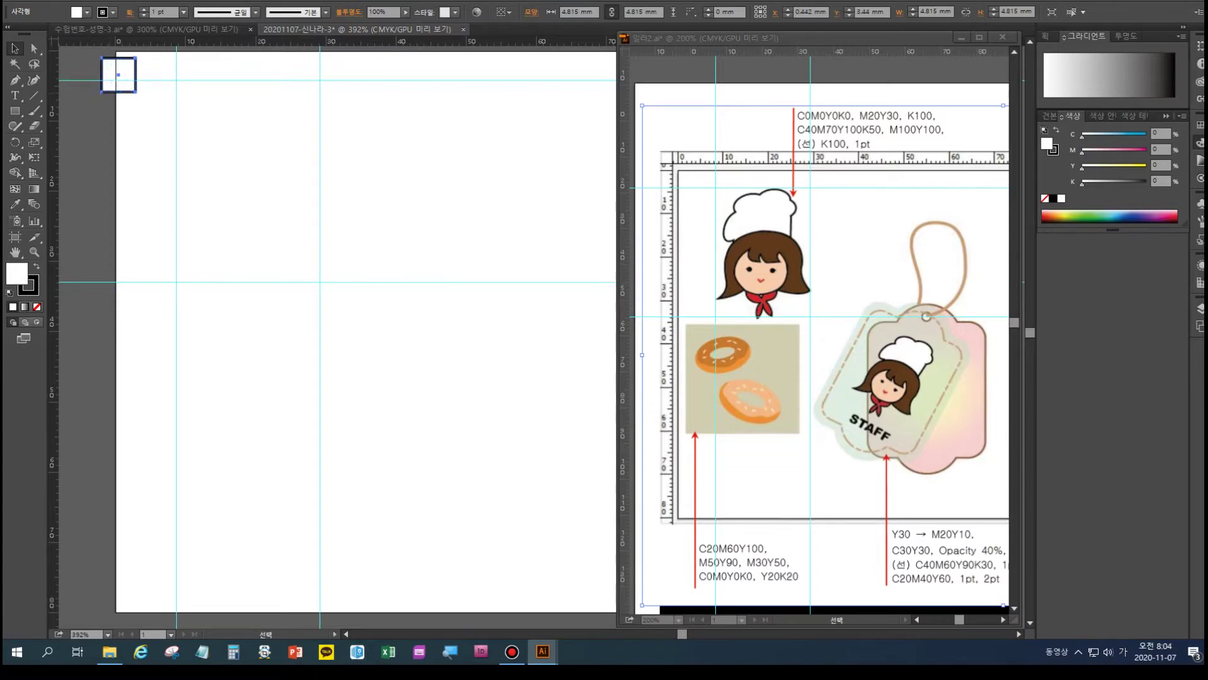
drag(121, 75, 121, 118)
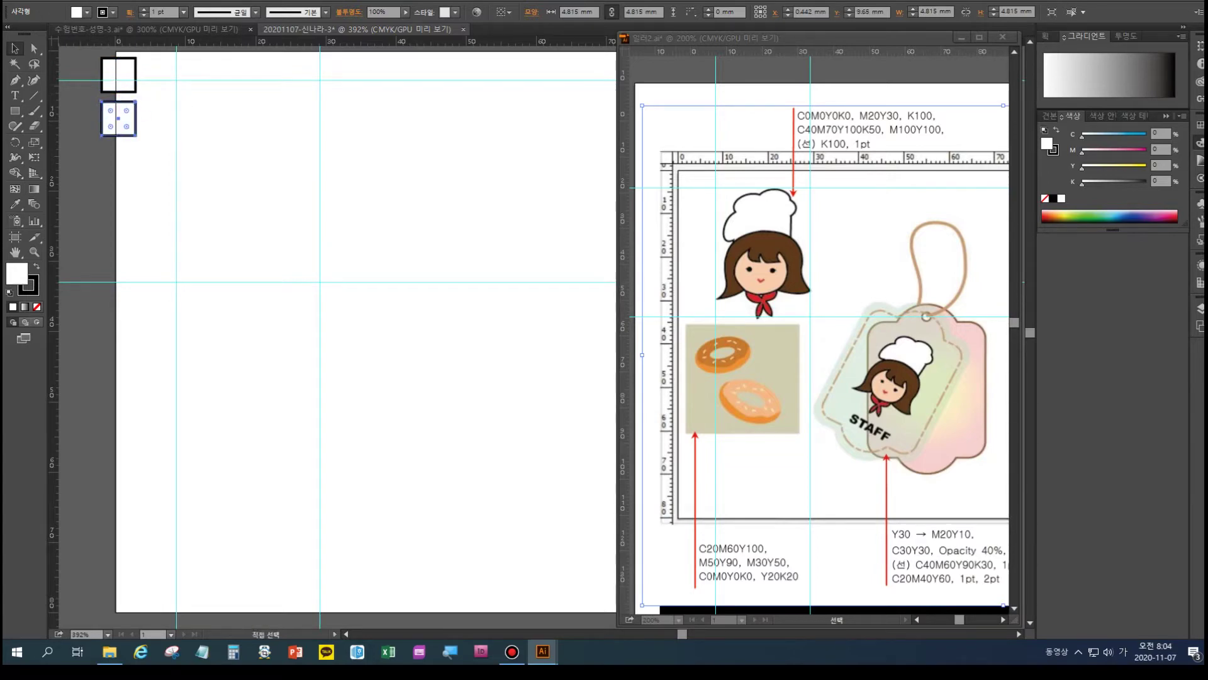
key(ctrl+d)
key(ctrl+d)
key(ctrl+d)
key(ctrl+d)
key(ctrl+d)
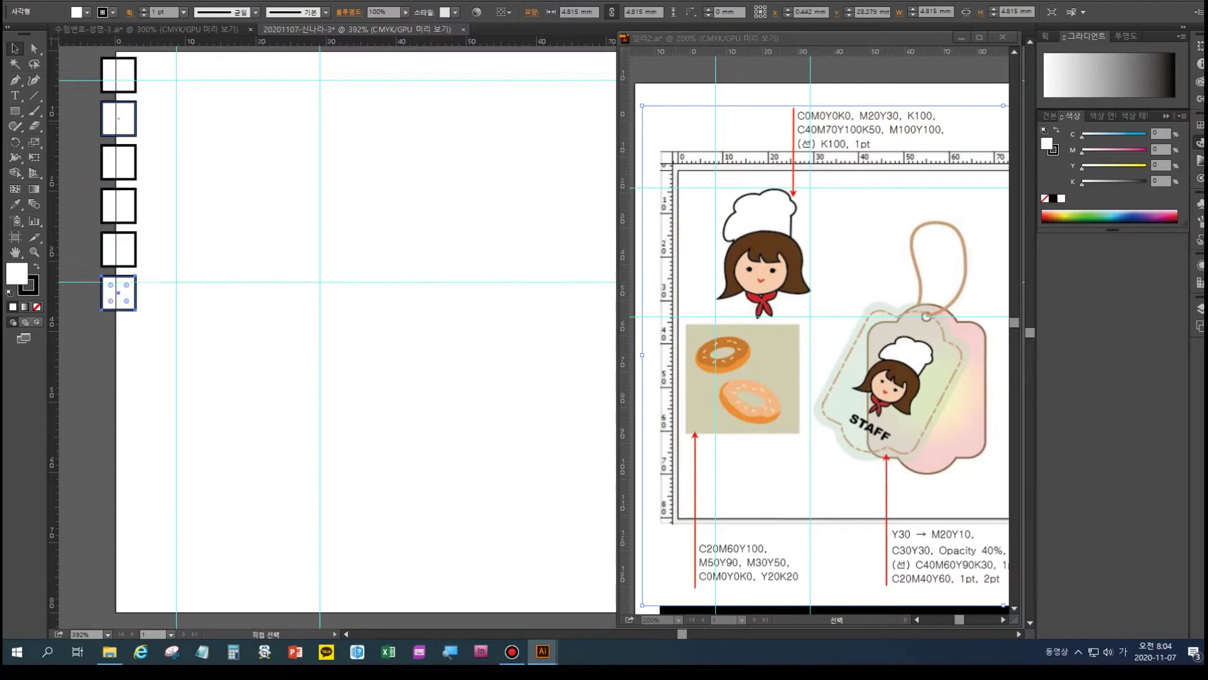
- Fill the second swatch square with the skin colour M20 Y30
click(119, 118)
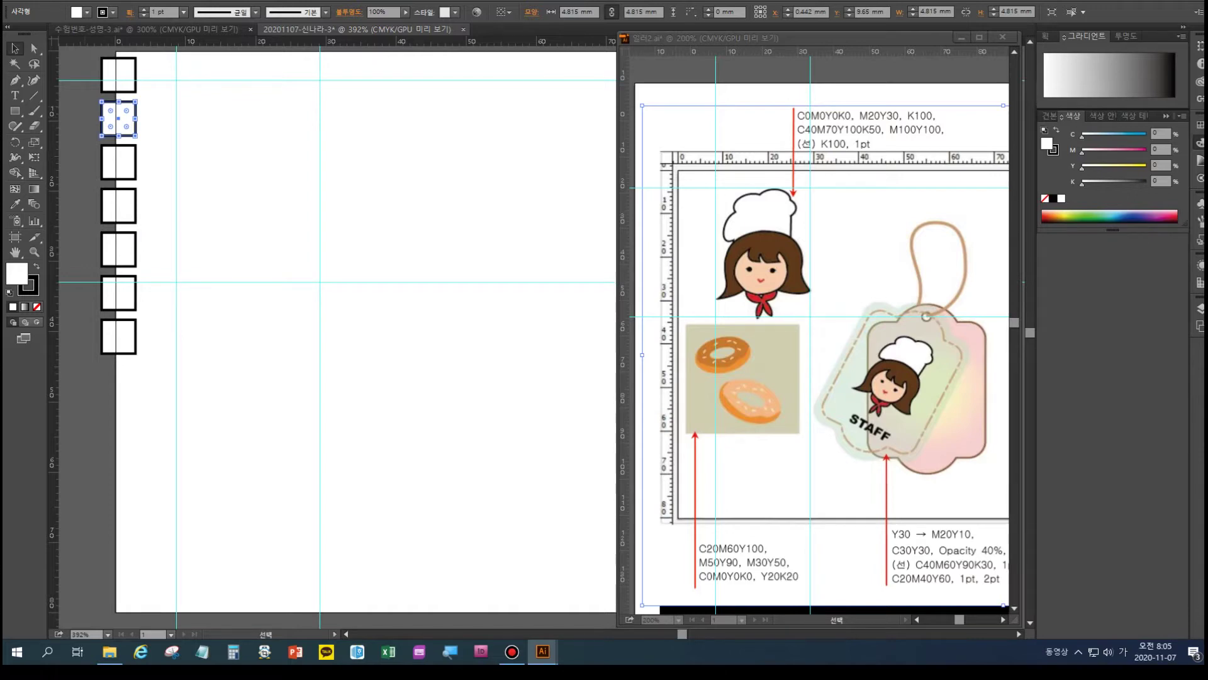
click(1159, 133)
key(Tab)
text(20)
key(Tab)
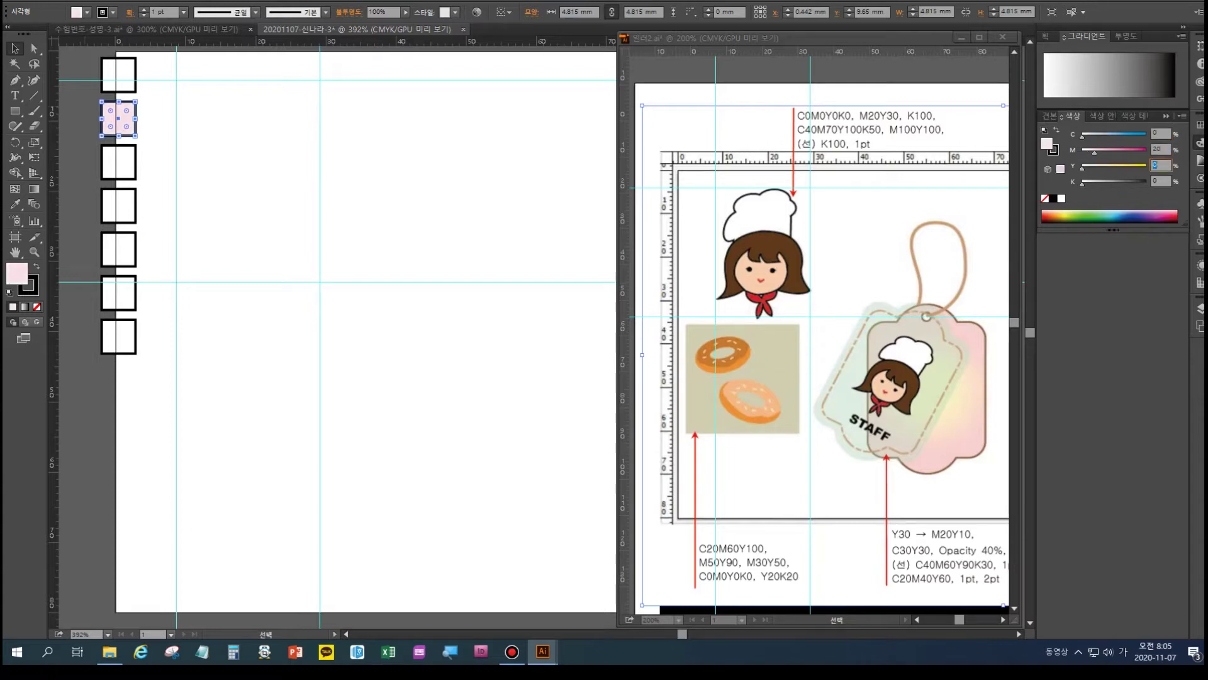
key(Return)
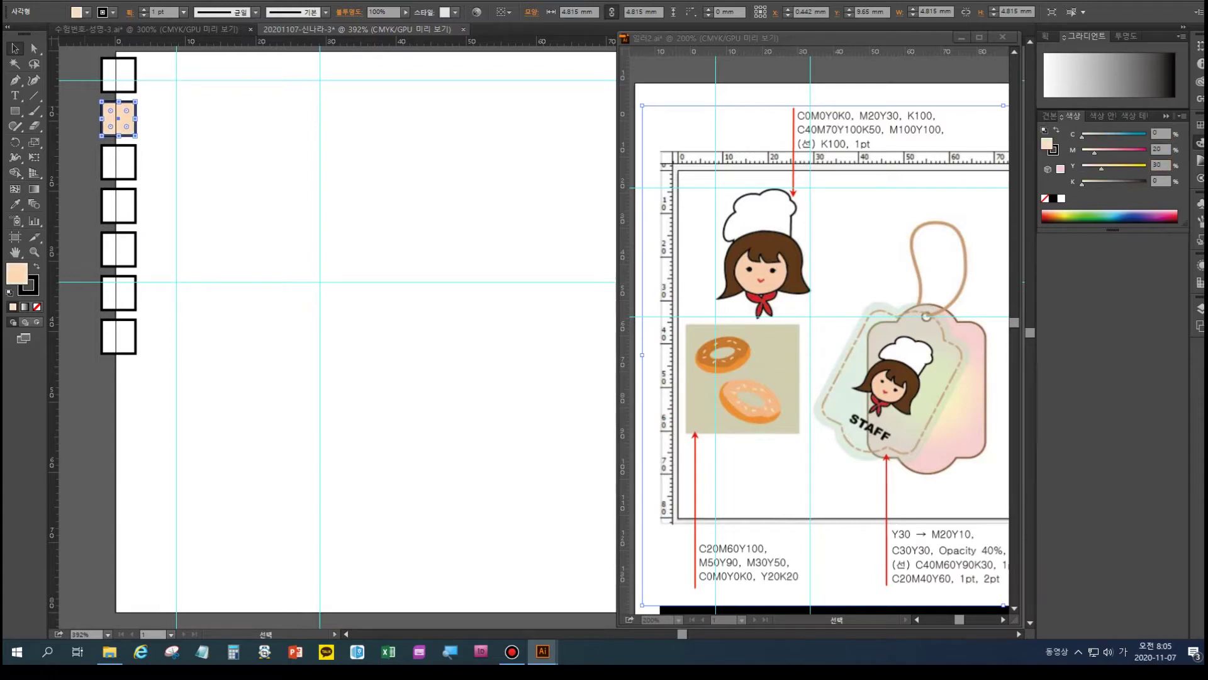
- Fill the third swatch square with black, K100
click(120, 163)
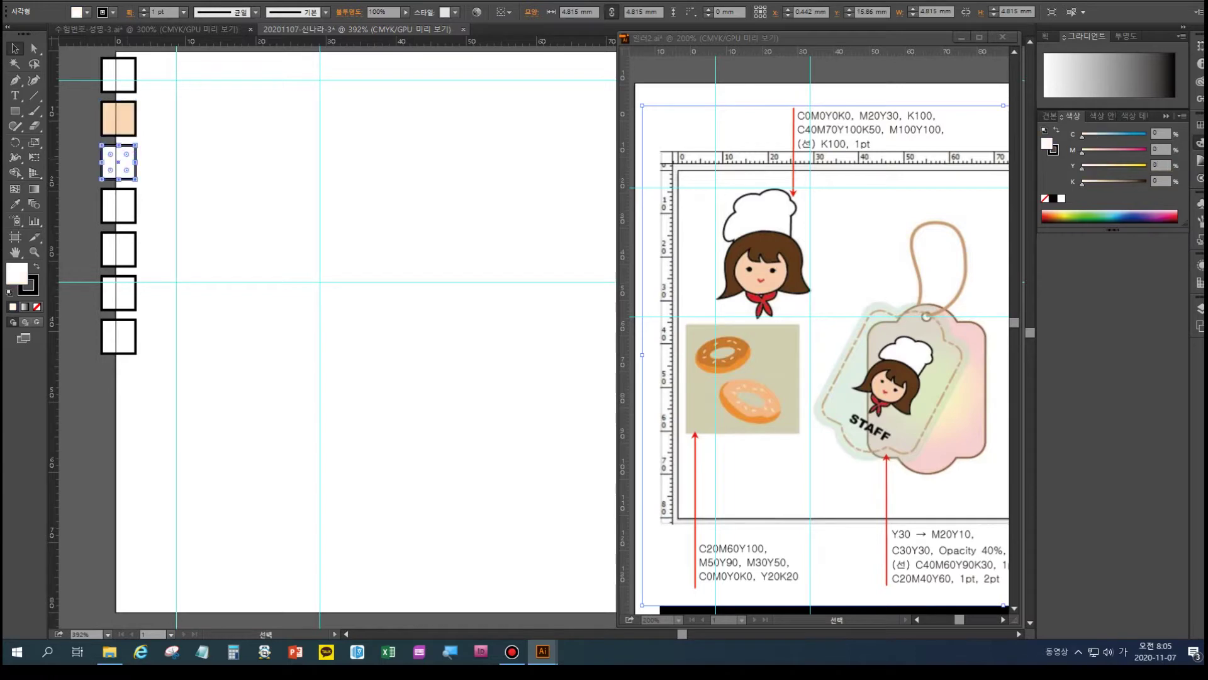
click(1160, 181)
text(100)
key(Return)
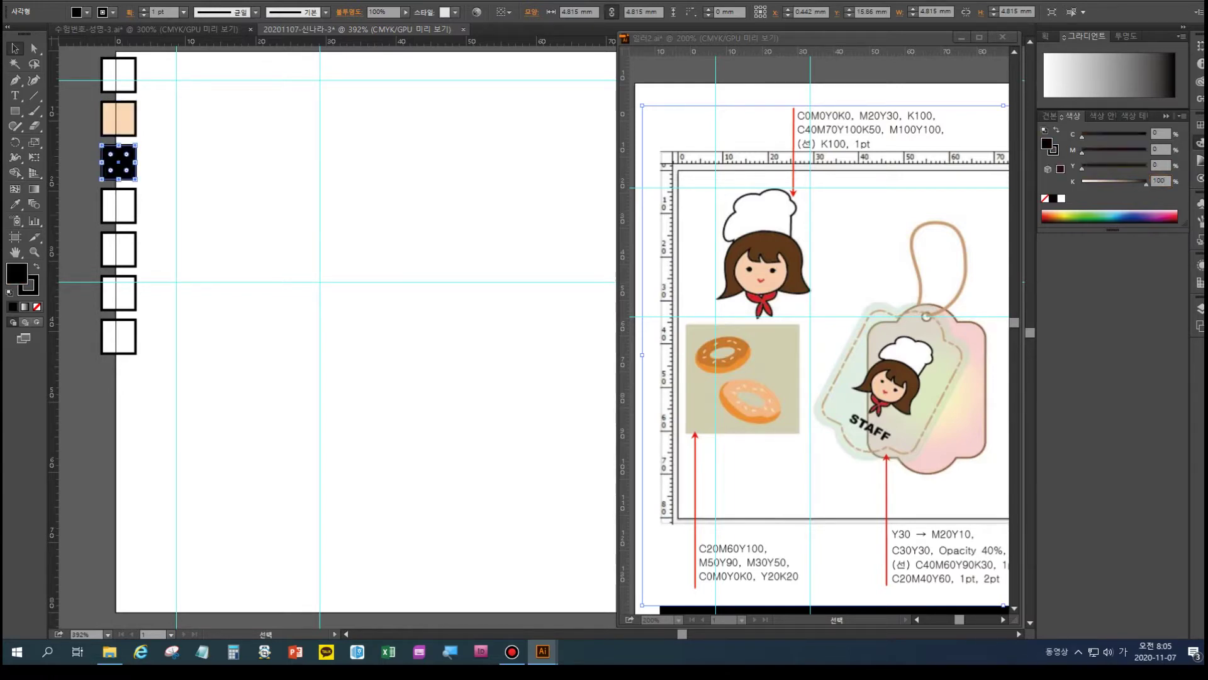
- Fill the fourth swatch square with the hair brown C40 M70 Y100 K50
click(117, 206)
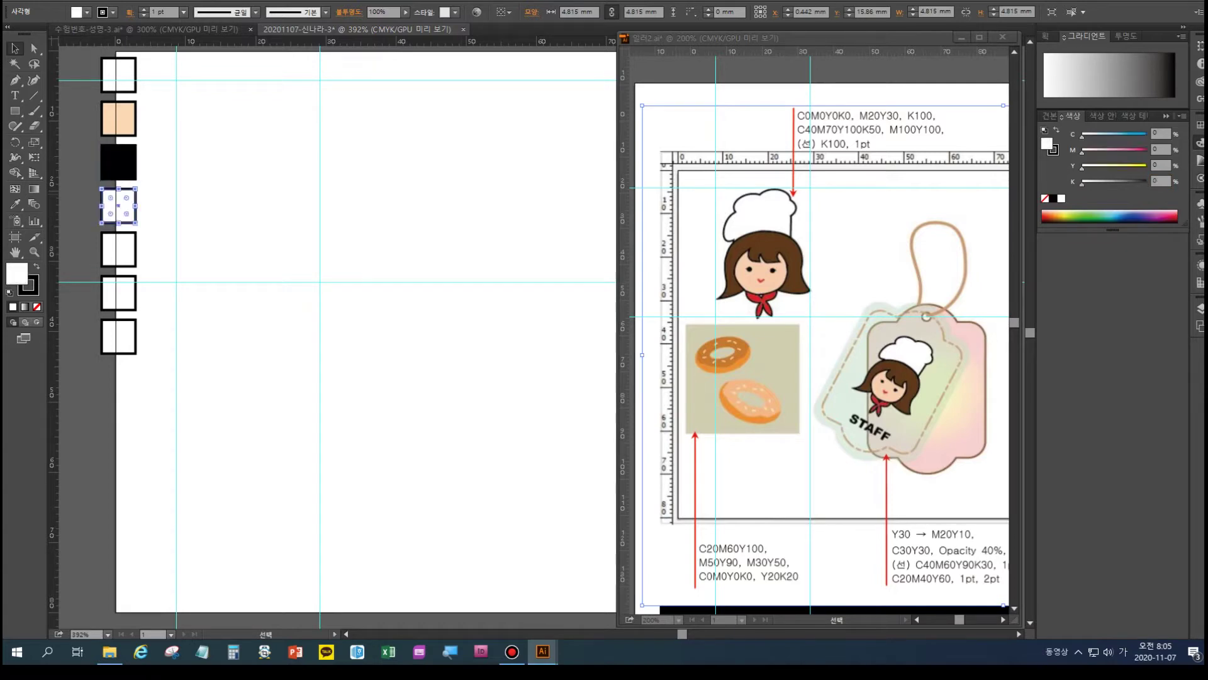
click(1160, 133)
text(40)
key(Tab)
text(70)
key(Tab)
text(100)
key(Tab)
text(50)
key(Return)
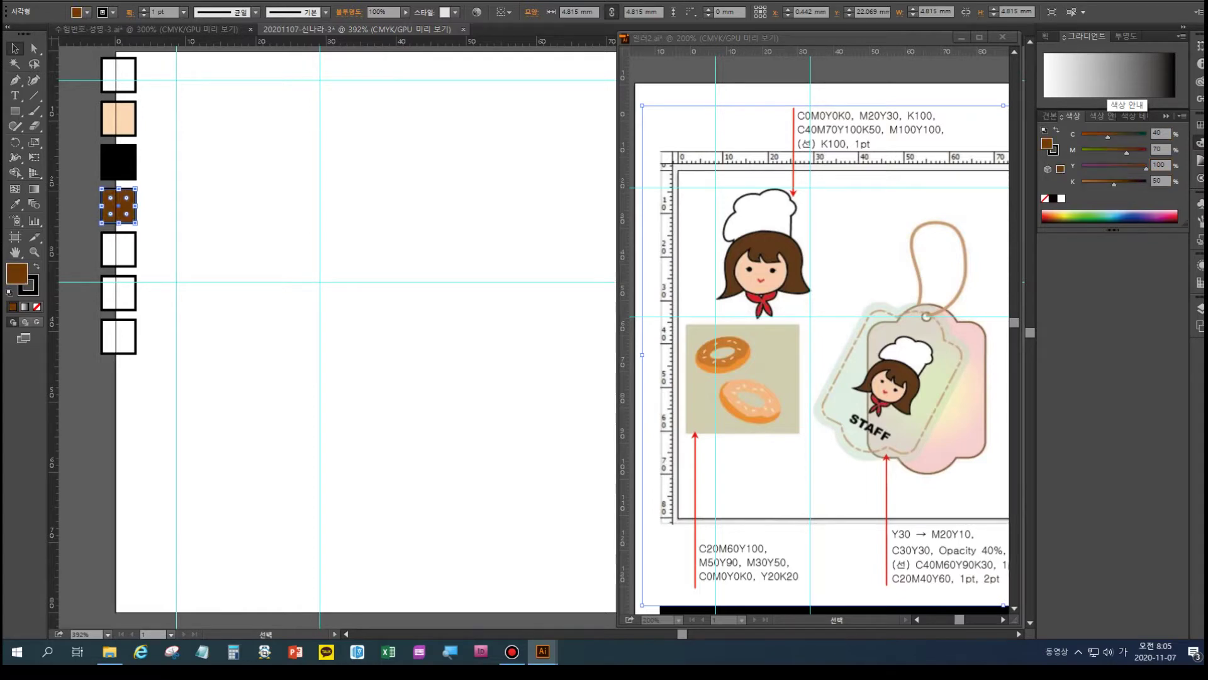
- Fill the fifth swatch square with the scarf red M100 Y100
click(119, 255)
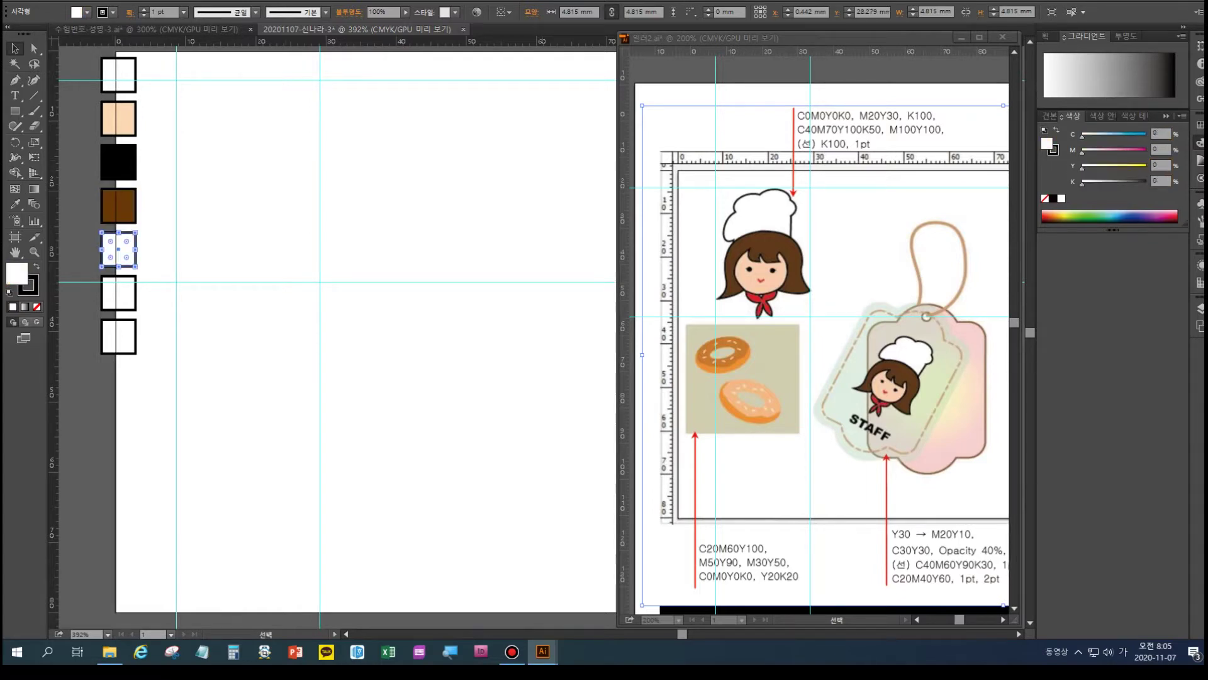
double_click(1157, 150)
text(100)
key(Tab)
text(100)
key(Return)
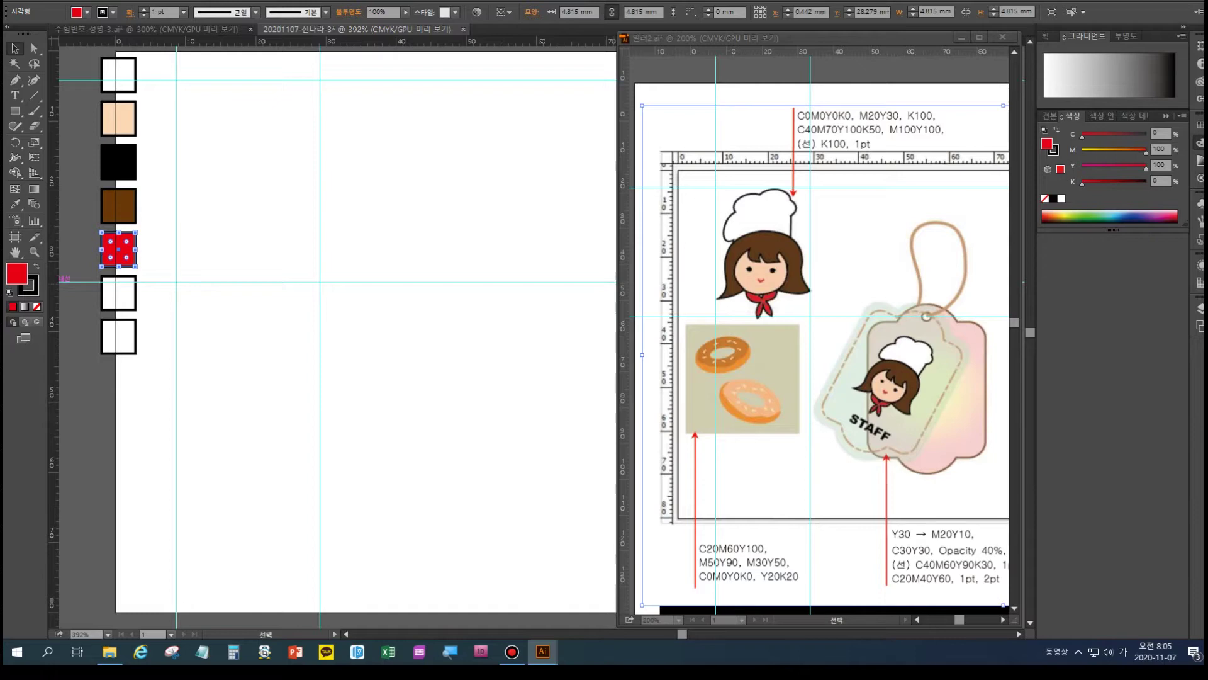
- Pick up the skin-coloured swatch and draw a closed freehand face outline about 12 × 9 mm with the Pencil tool between the guides
click(118, 119)
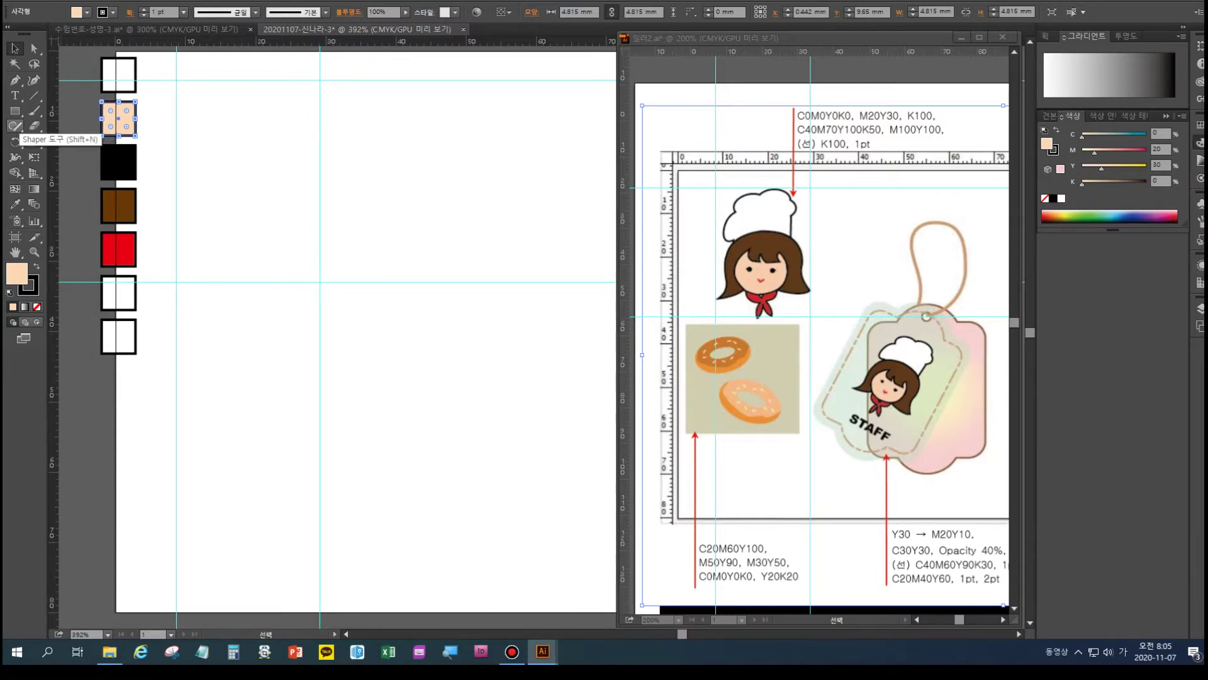
click(15, 126)
click(57, 141)
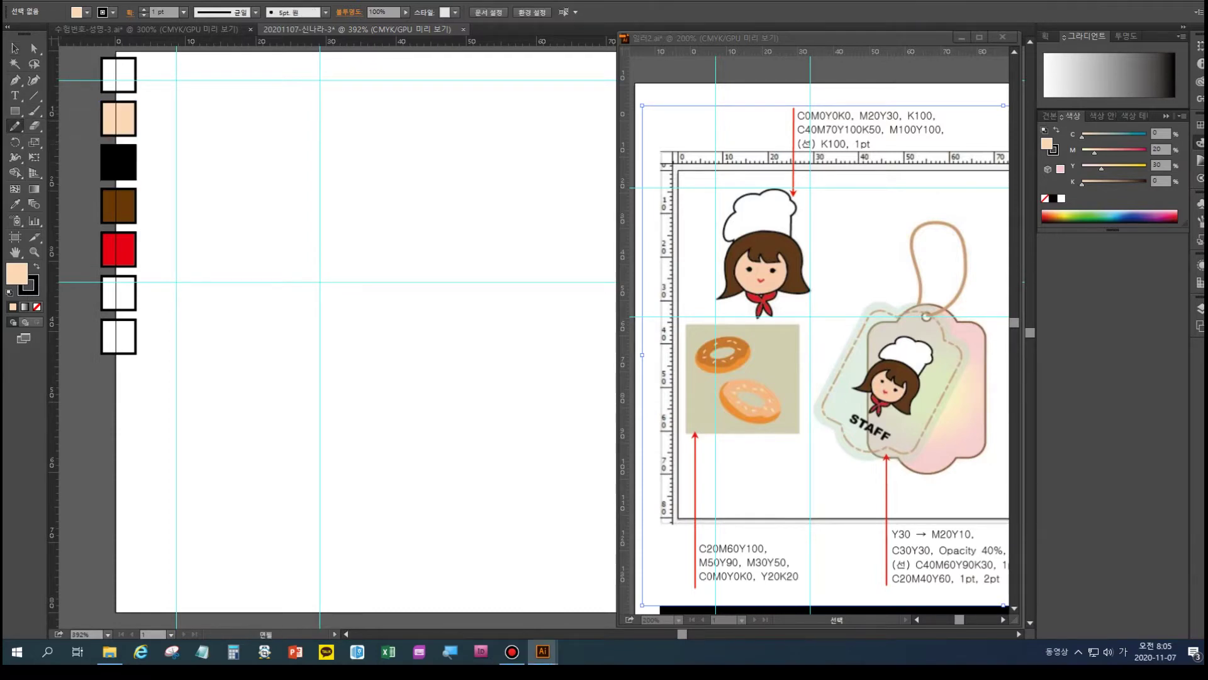
mouse_move(255, 147)
mouse_down()
mouse_move(228, 155)
mouse_move(217, 196)
mouse_move(252, 210)
mouse_move(292, 201)
mouse_move(294, 176)
mouse_move(255, 147)
mouse_up()
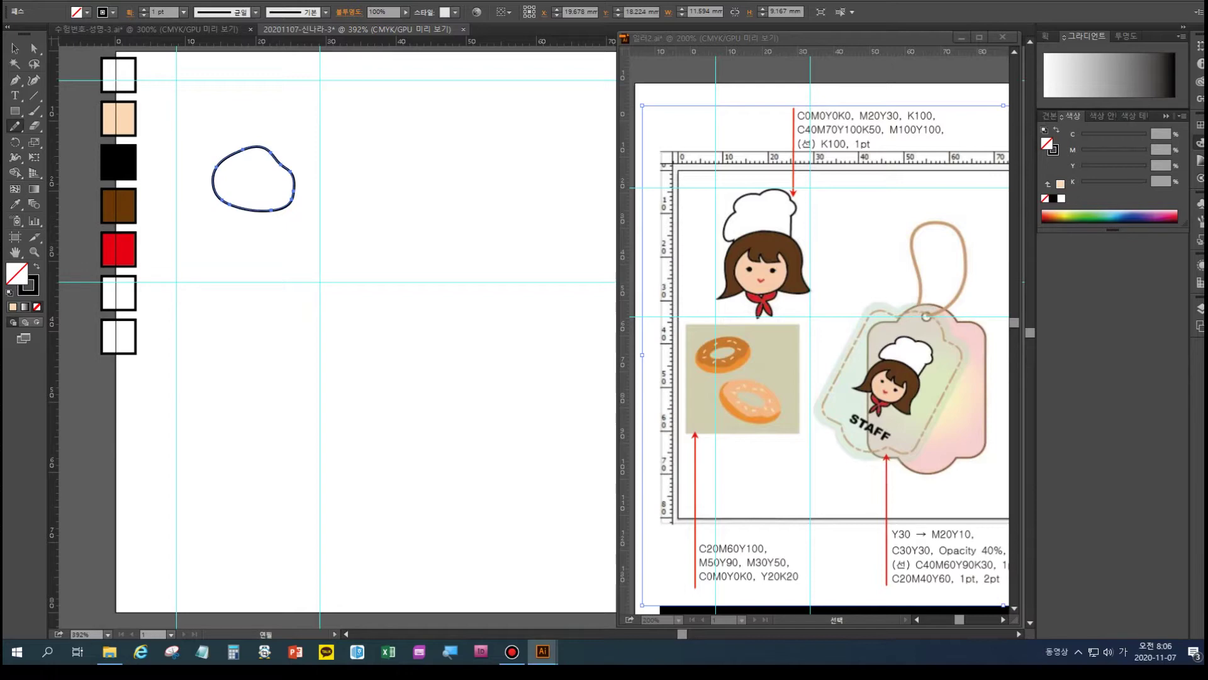
- Try to smooth the dented upper-right side of the freehand face outline with the Warp tool
key(a)
drag(266, 139, 301, 175)
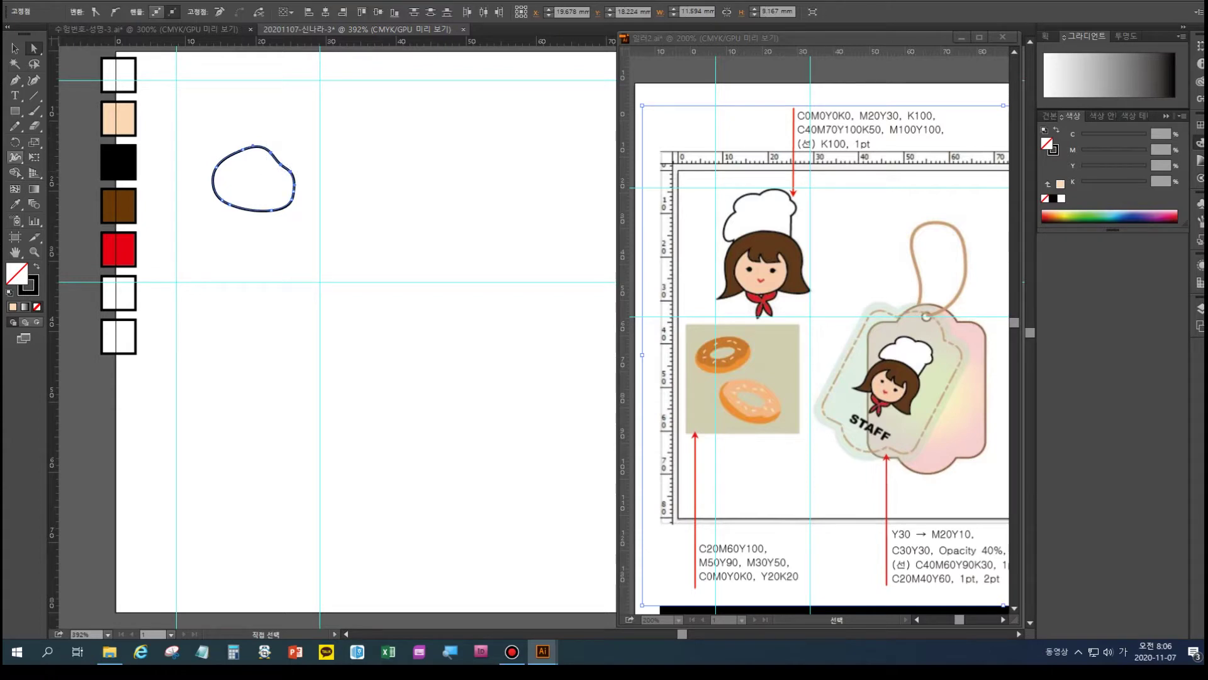
key(ctrl+shift+a)
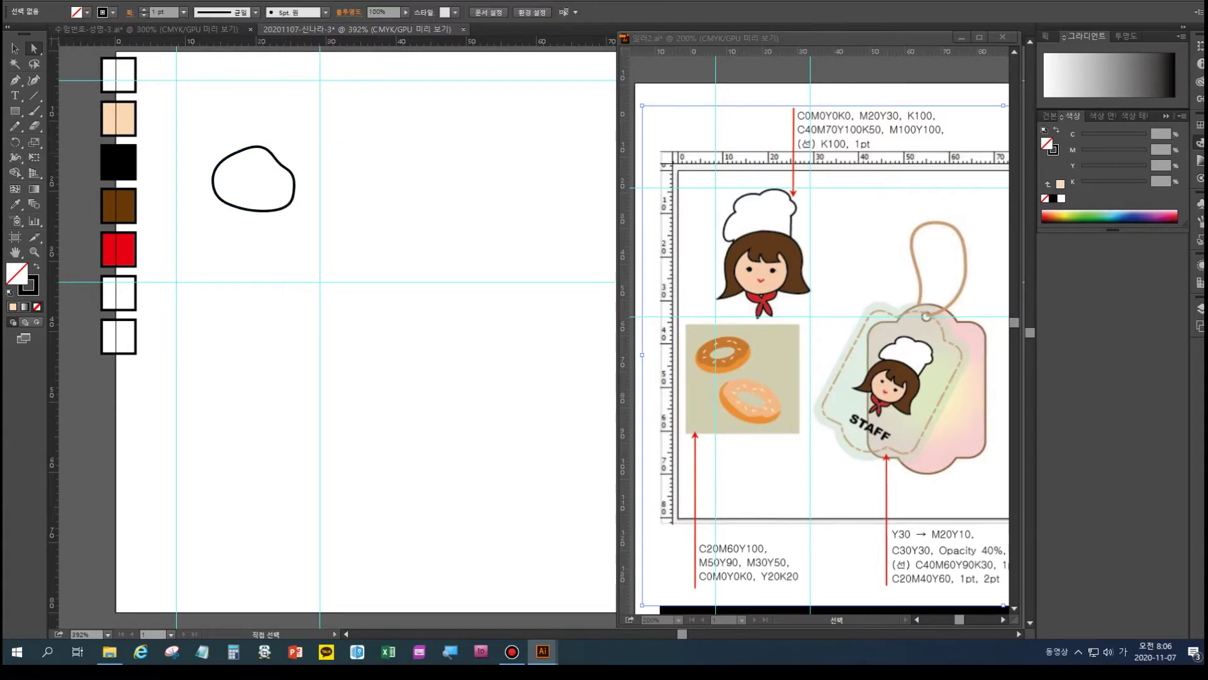
click(291, 170)
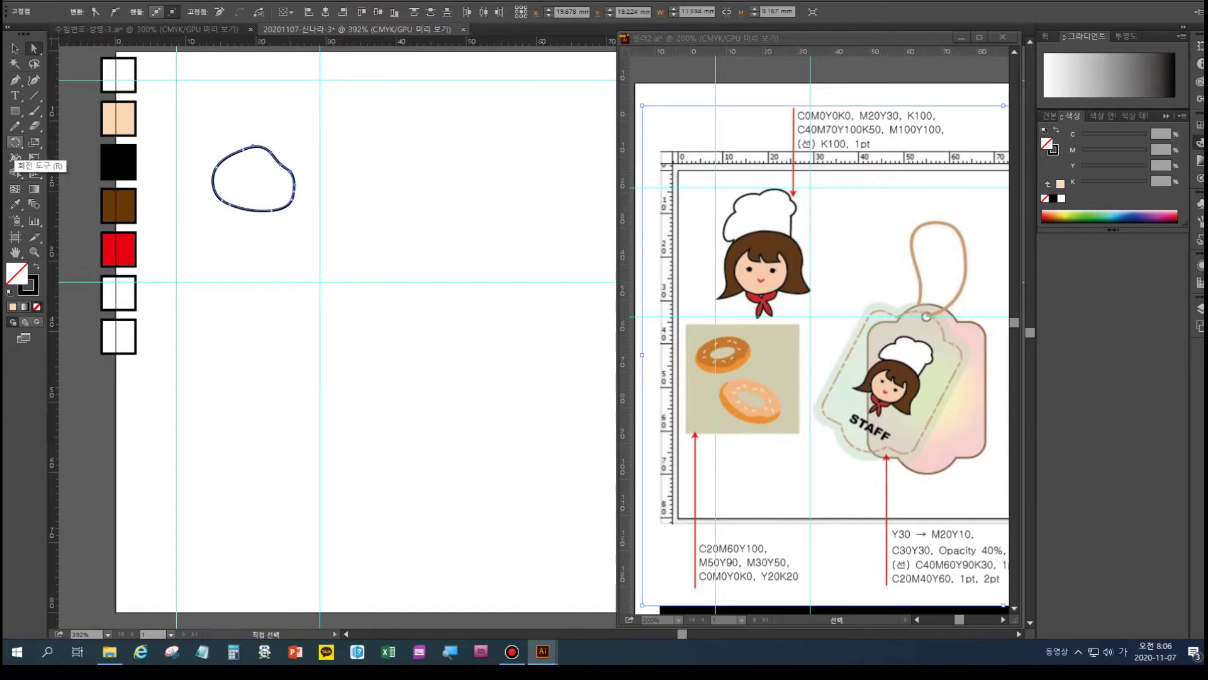
click(16, 158)
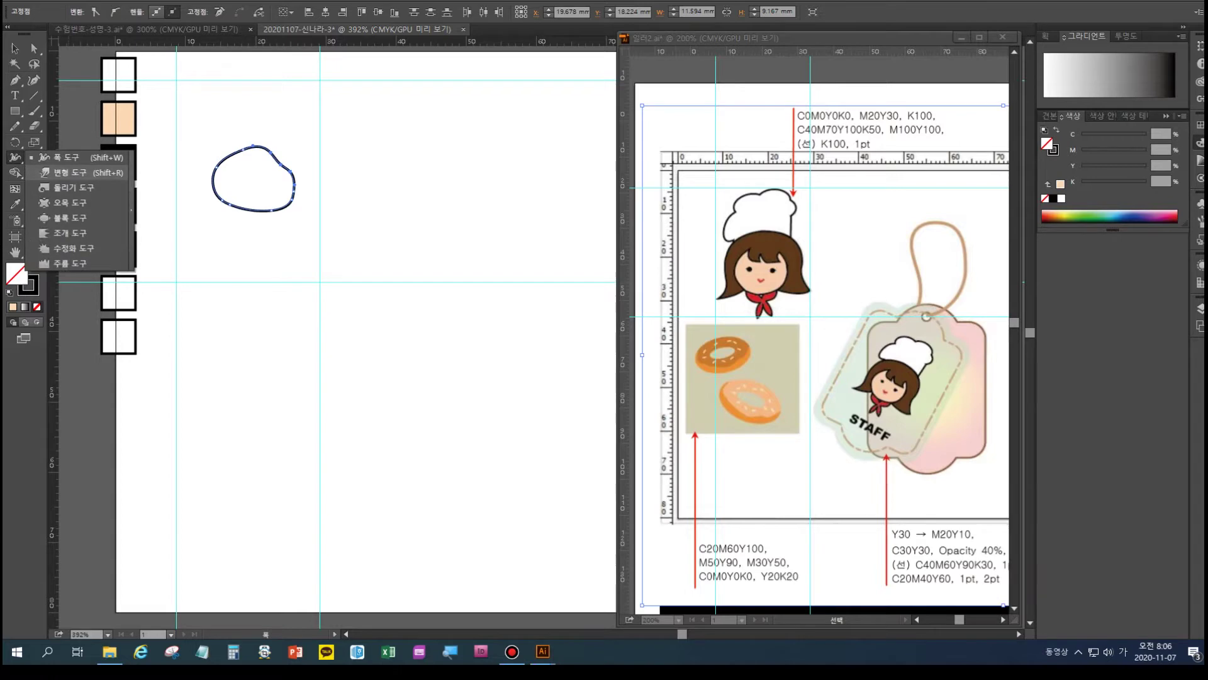
click(63, 172)
mouse_move(291, 173)
mouse_down()
mouse_move(246, 162)
mouse_move(283, 172)
mouse_up()
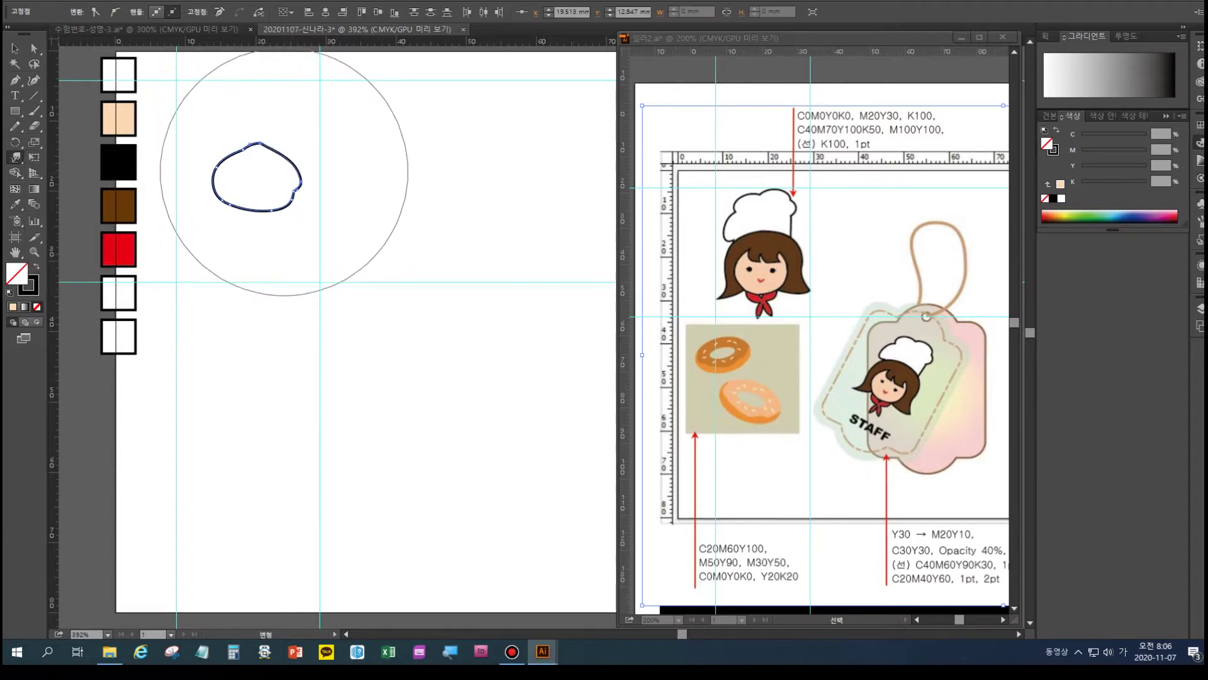
- Delete the freehand face outline and draw a circle about 12 mm in diameter in its place
click(14, 48)
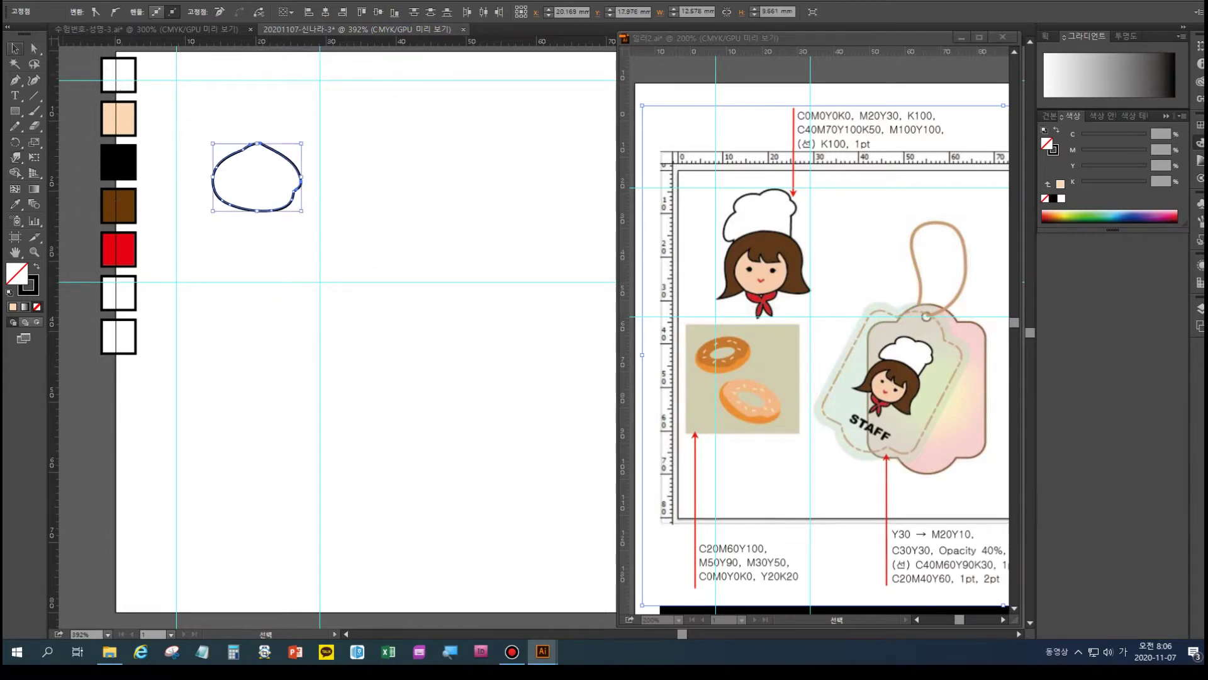
click(239, 150)
key(Delete)
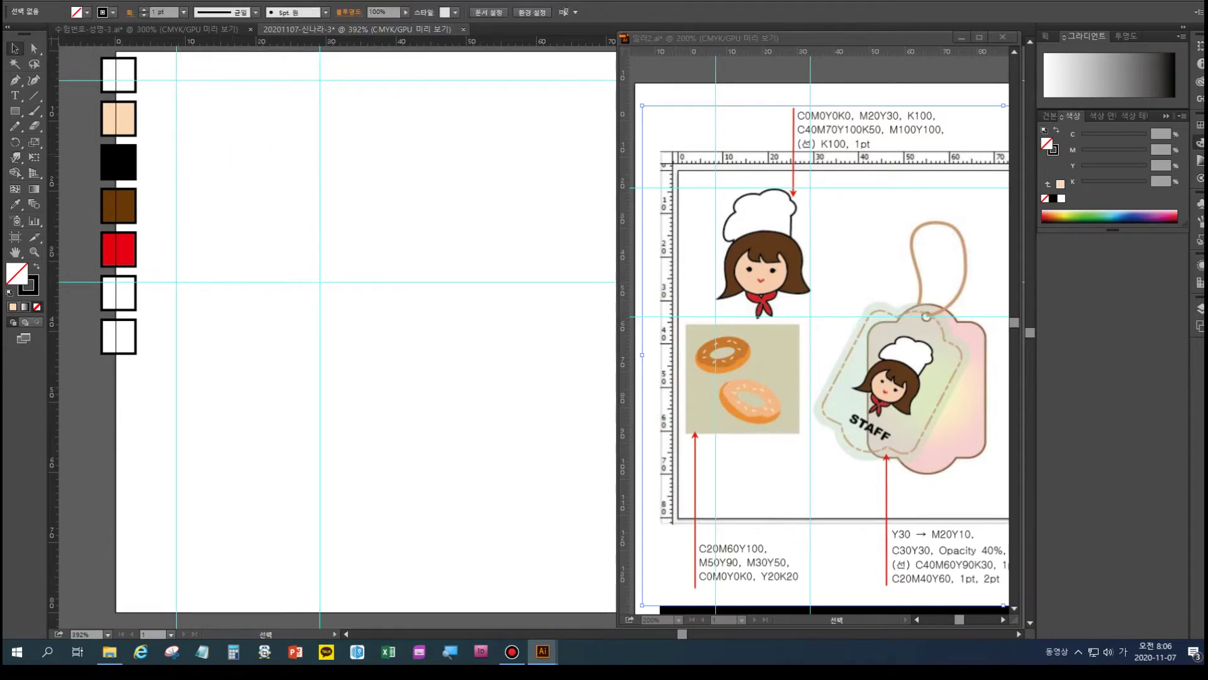
drag(15, 111, 63, 140)
drag(204, 131, 289, 216)
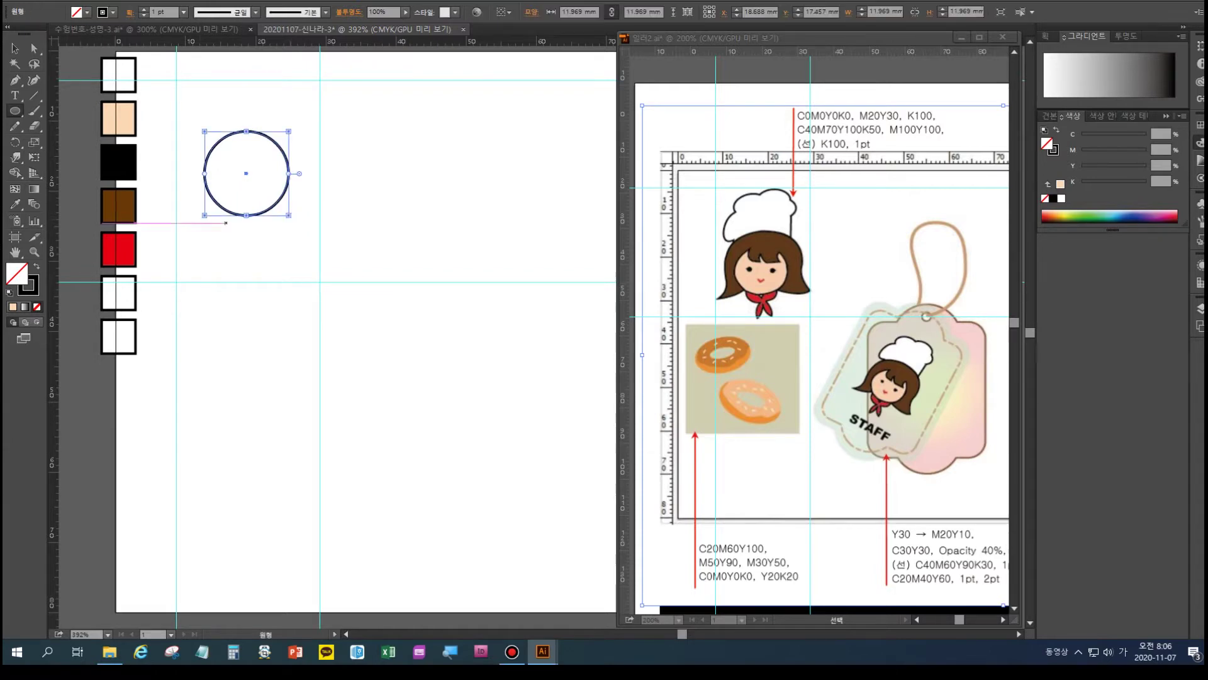
- Set the Warp tool brush to 15 × 15 mm and nudge the circle's bottom anchor slightly to the left
key(a)
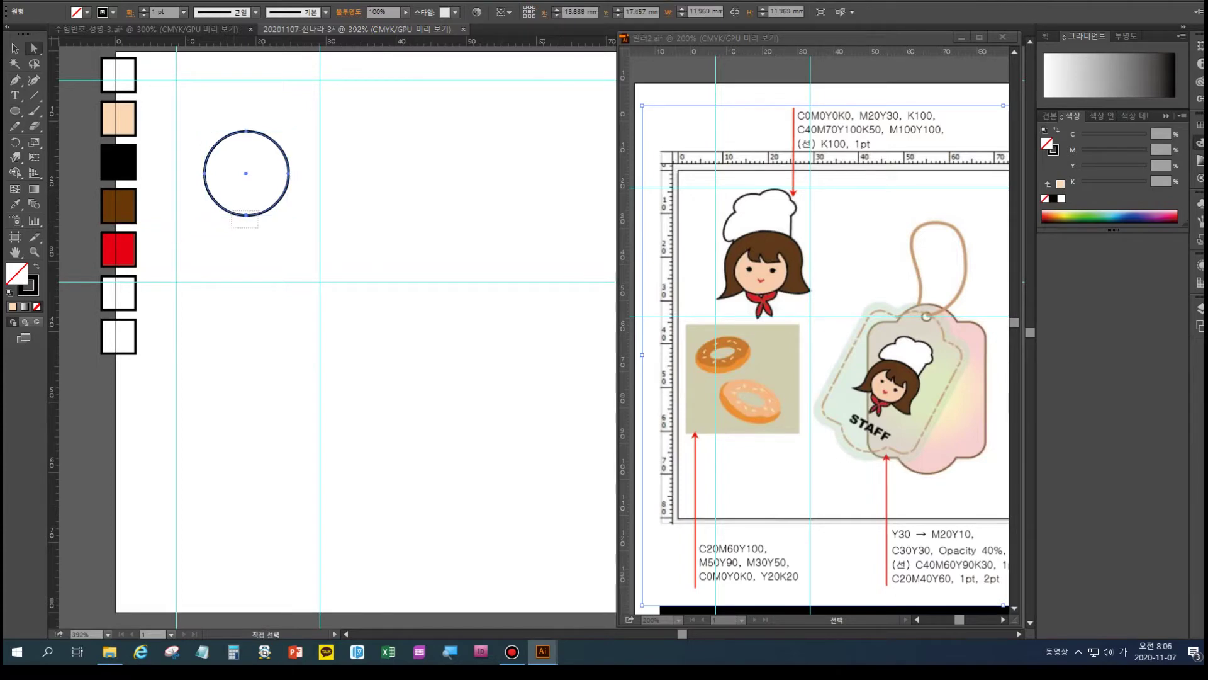
drag(258, 228, 258, 227)
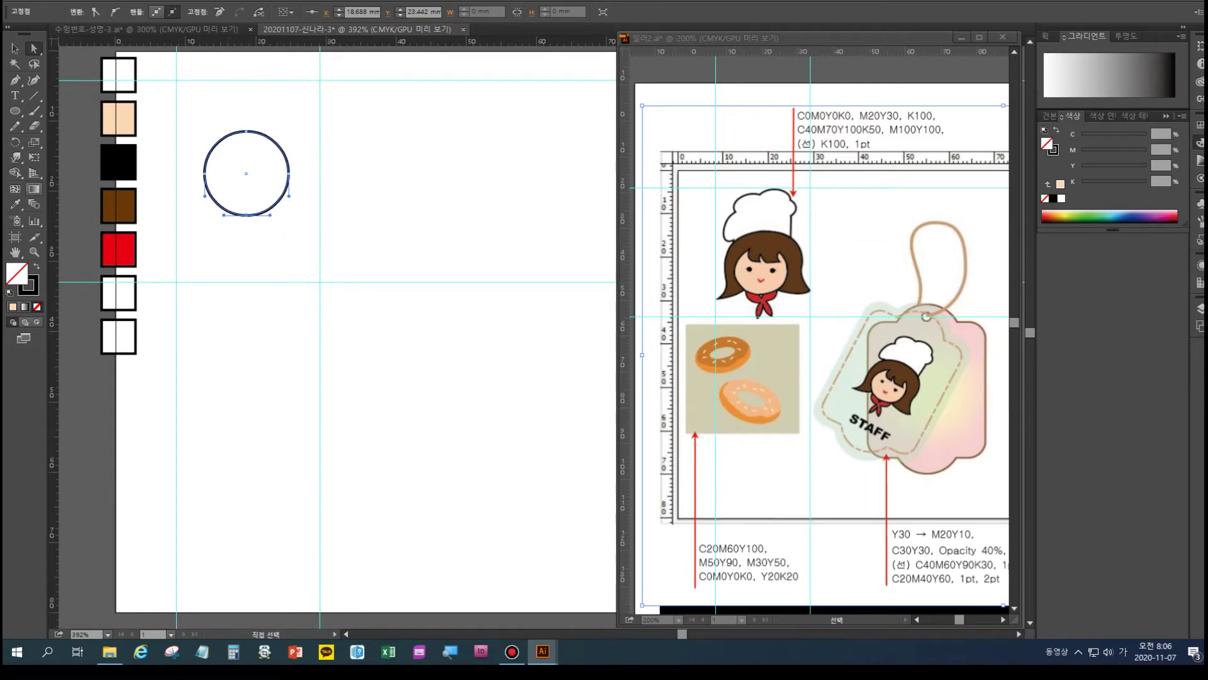
click(15, 157)
double_click(15, 157)
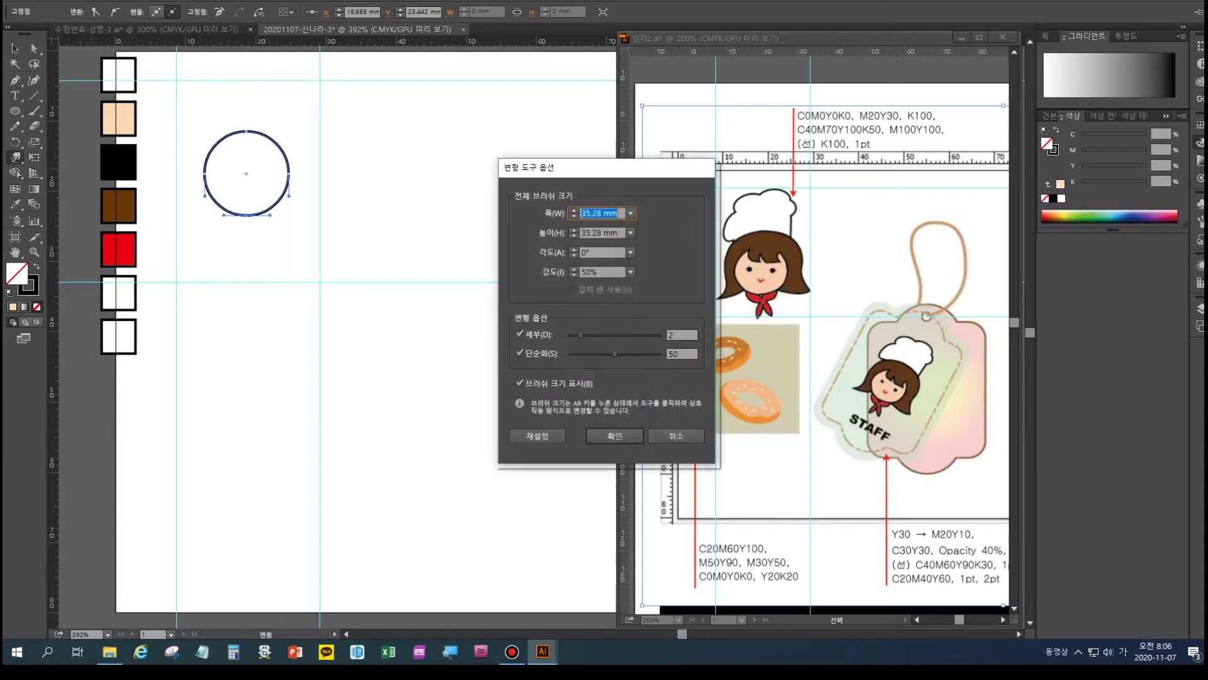
double_click(593, 213)
text(15)
key(Tab)
text(15)
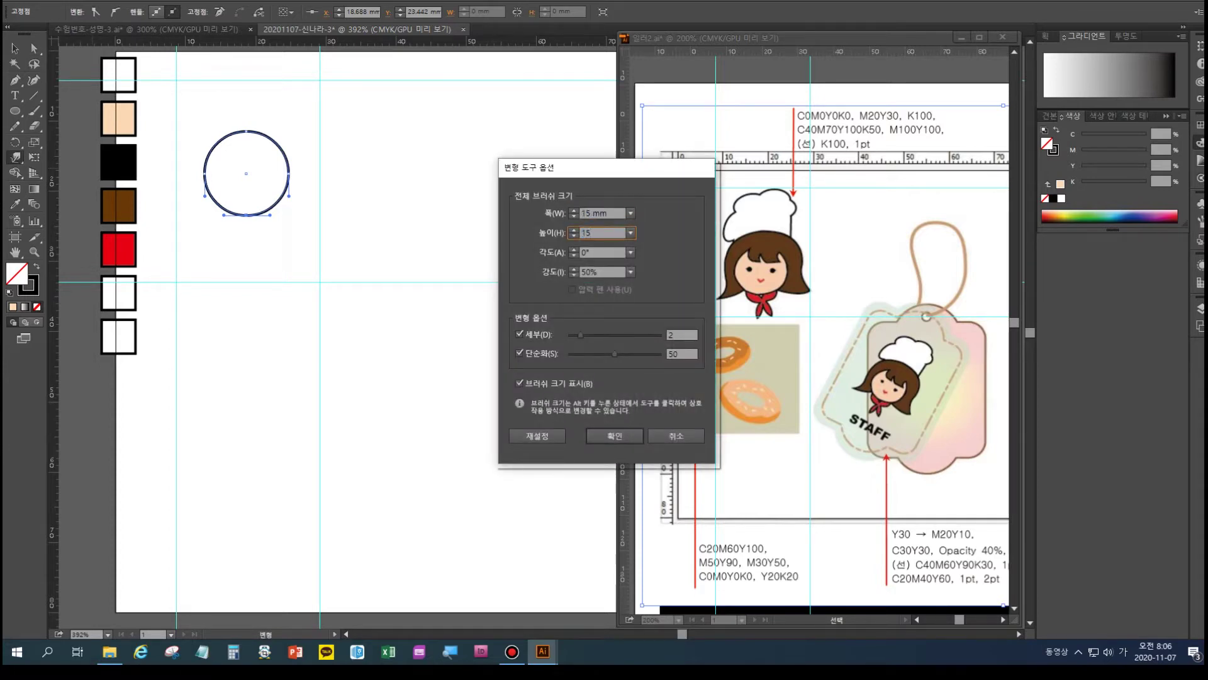
key(Return)
mouse_move(253, 218)
mouse_down()
mouse_move(217, 211)
mouse_move(252, 214)
mouse_move(234, 213)
mouse_up()
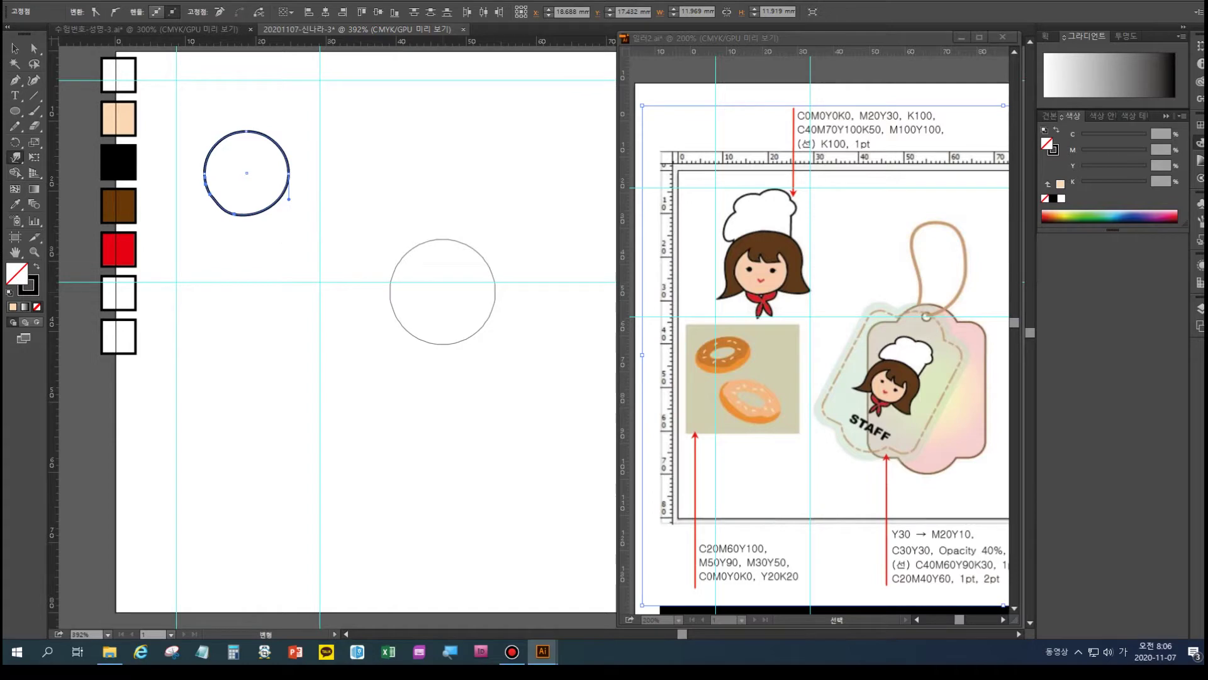
- Try to pull the circle's left anchor outward with the Warp tool
click(34, 48)
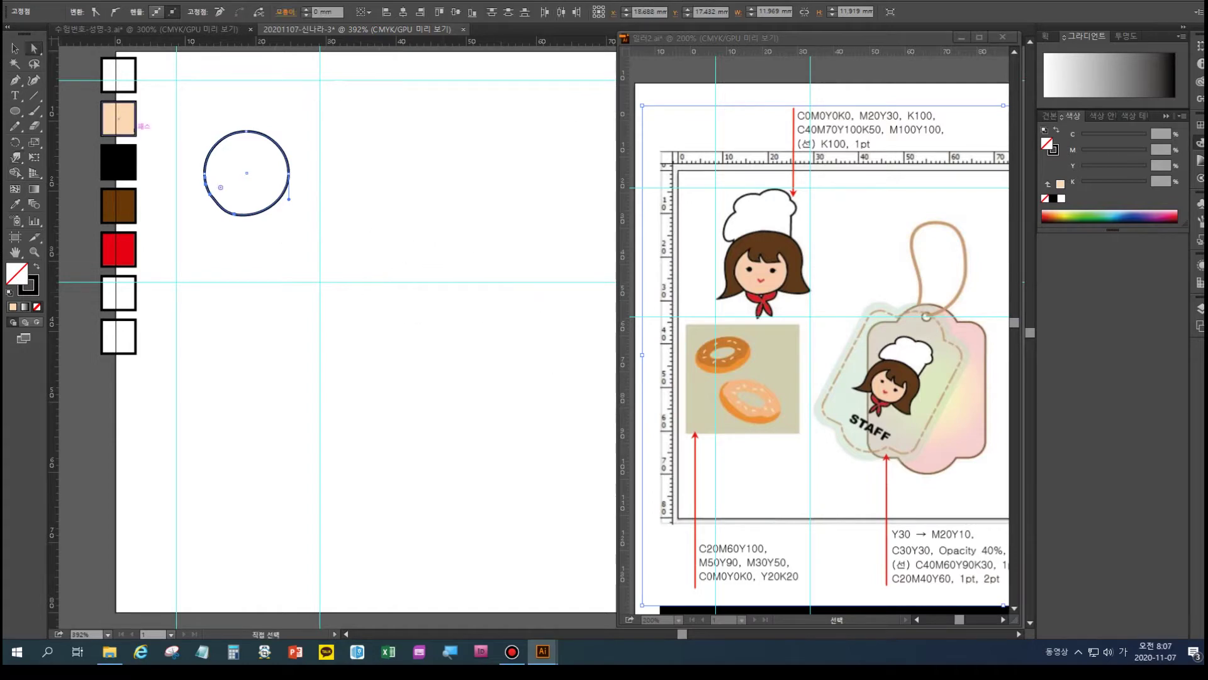
click(212, 142)
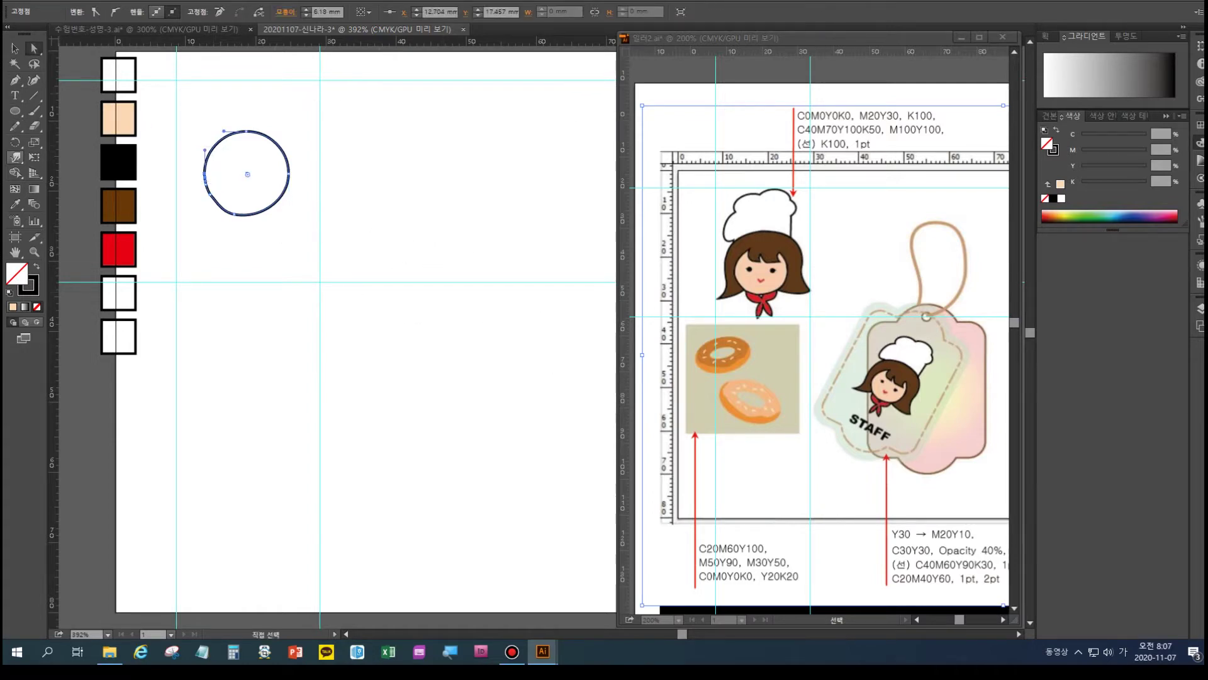
drag(247, 173, 171, 210)
key(ctrl)
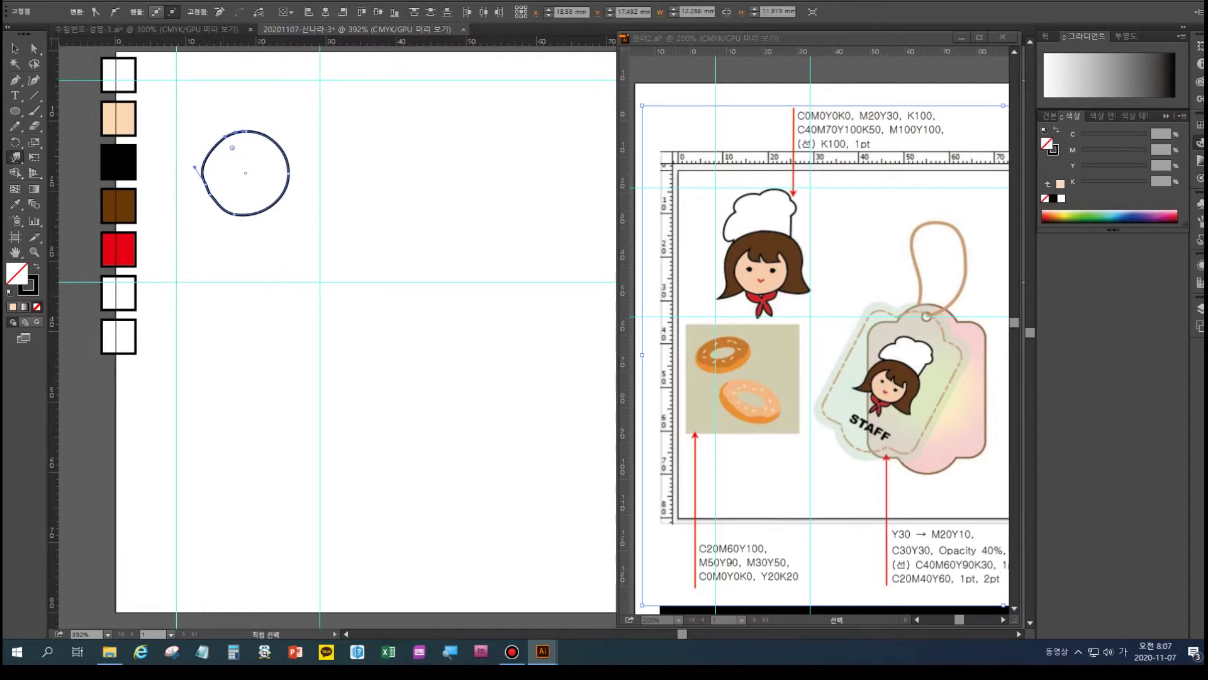
key(ctrl+z)
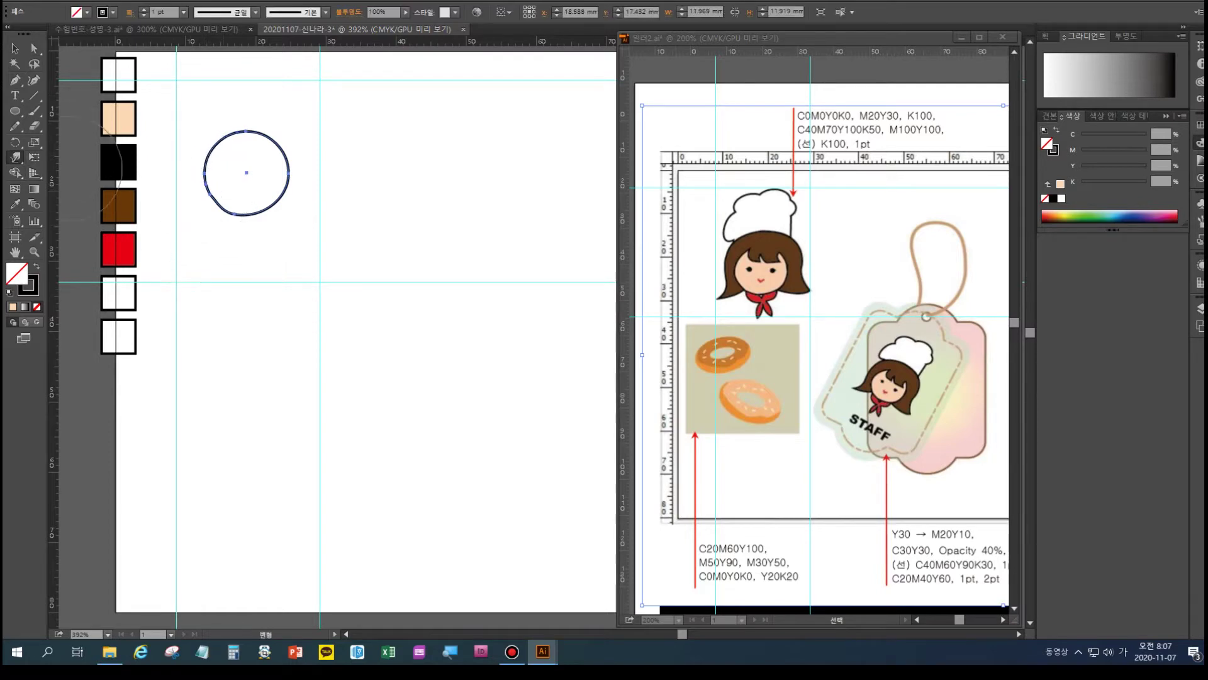
- Warp the circle's left side slightly outward into a face shape about 12.2 × 11.9 mm
drag(194, 192, 303, 243)
ctrl+click(270, 246)
- Fill the face shape with the skin-coloured swatch and shrink it from its centre to about 10.6 × 10.3 mm
click(15, 48)
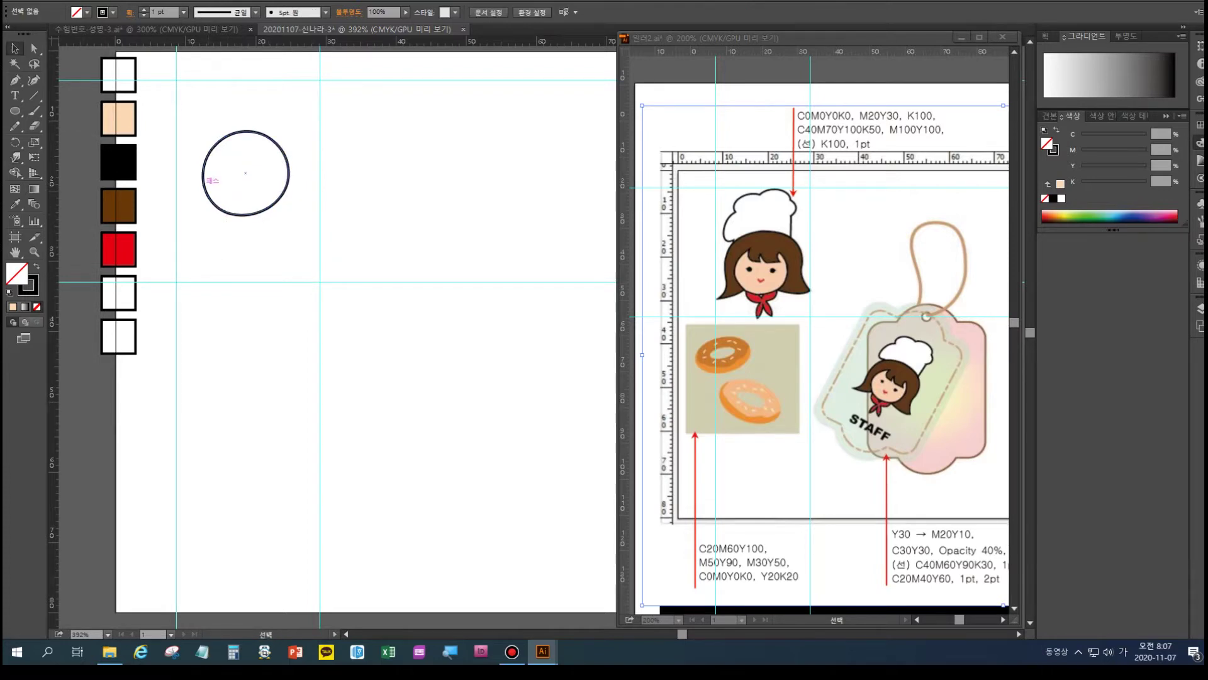
click(205, 181)
click(15, 204)
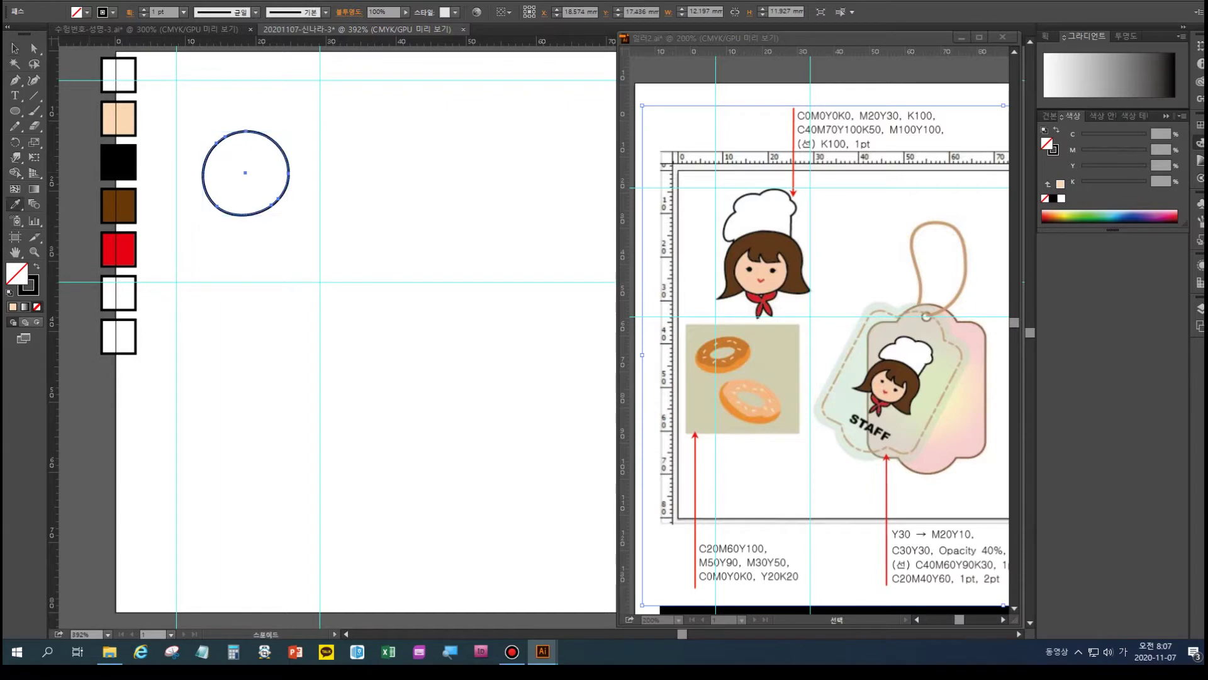
click(118, 118)
click(15, 48)
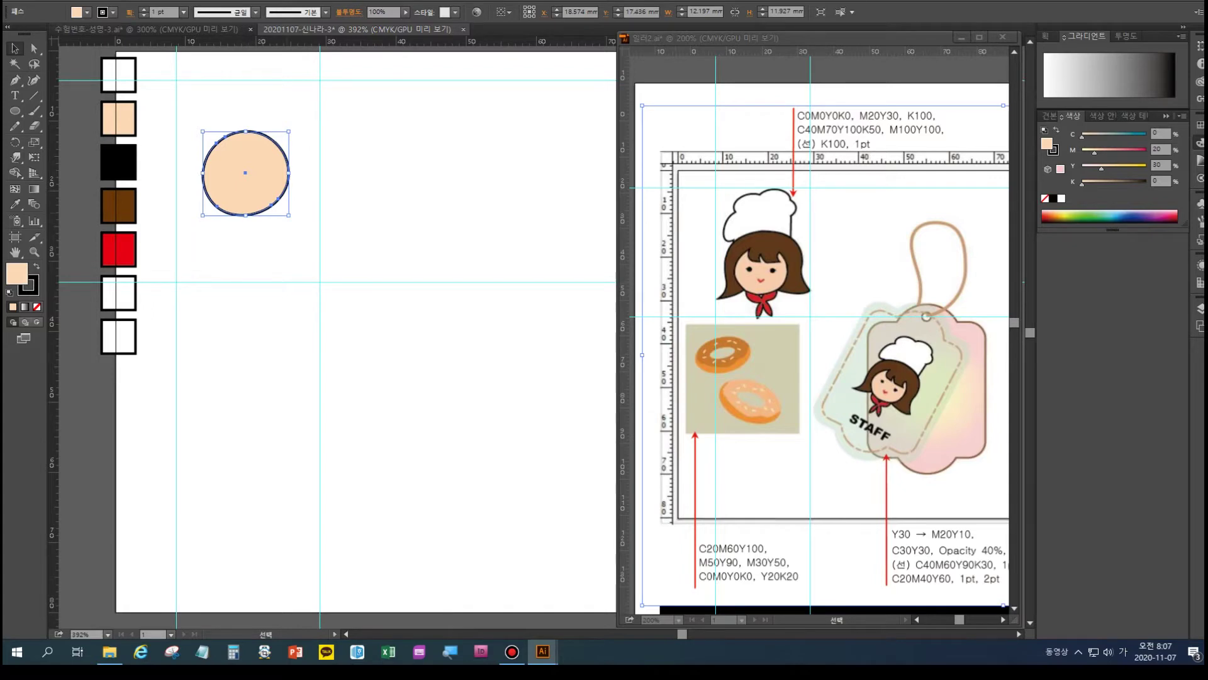
drag(288, 214, 284, 209)
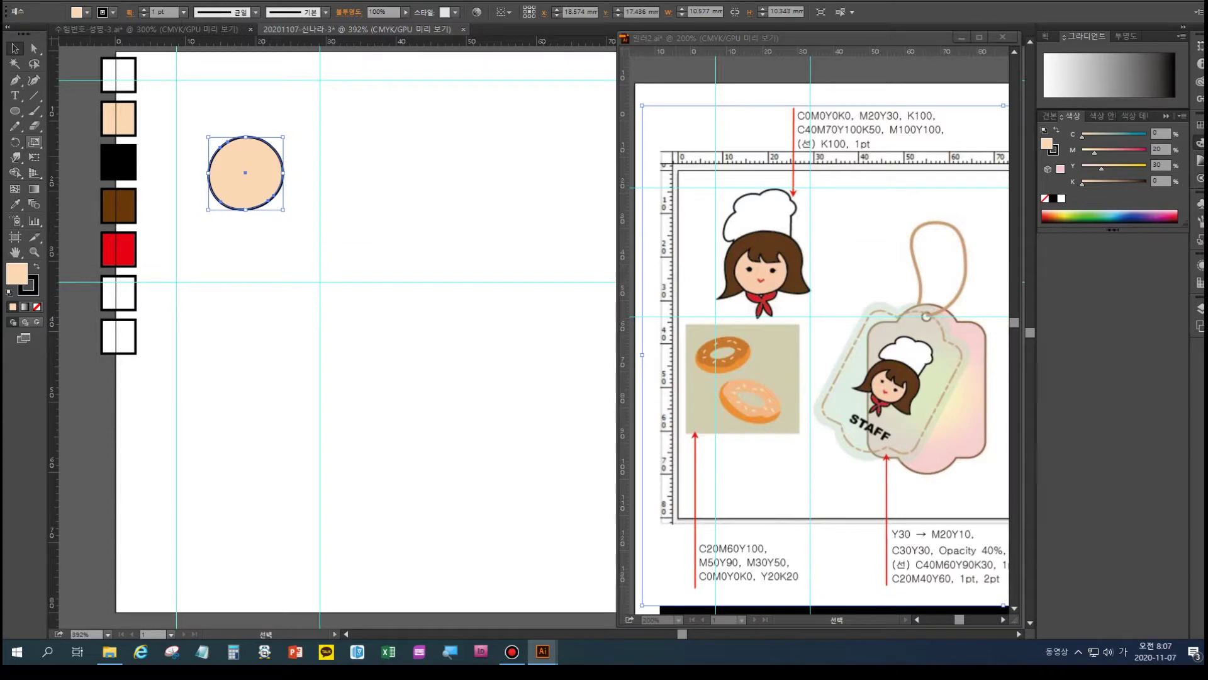
- Create a copy of the face shape scaled uniformly to 140%
double_click(35, 142)
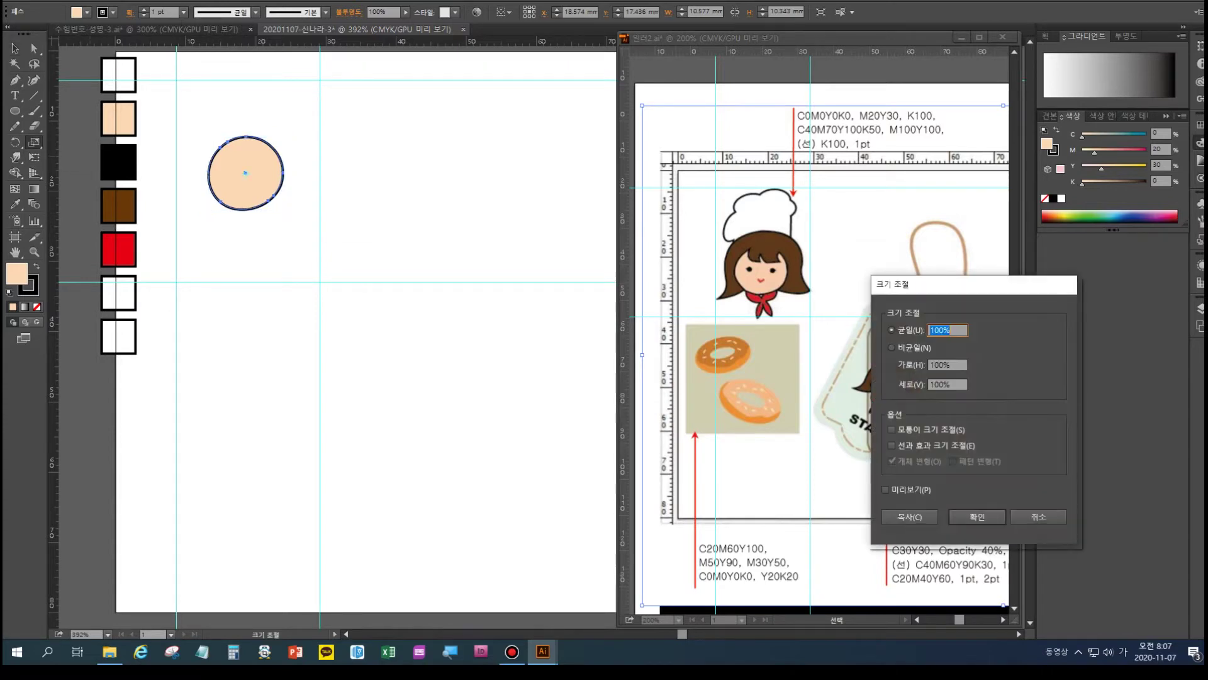
text(140%)
key(Return)
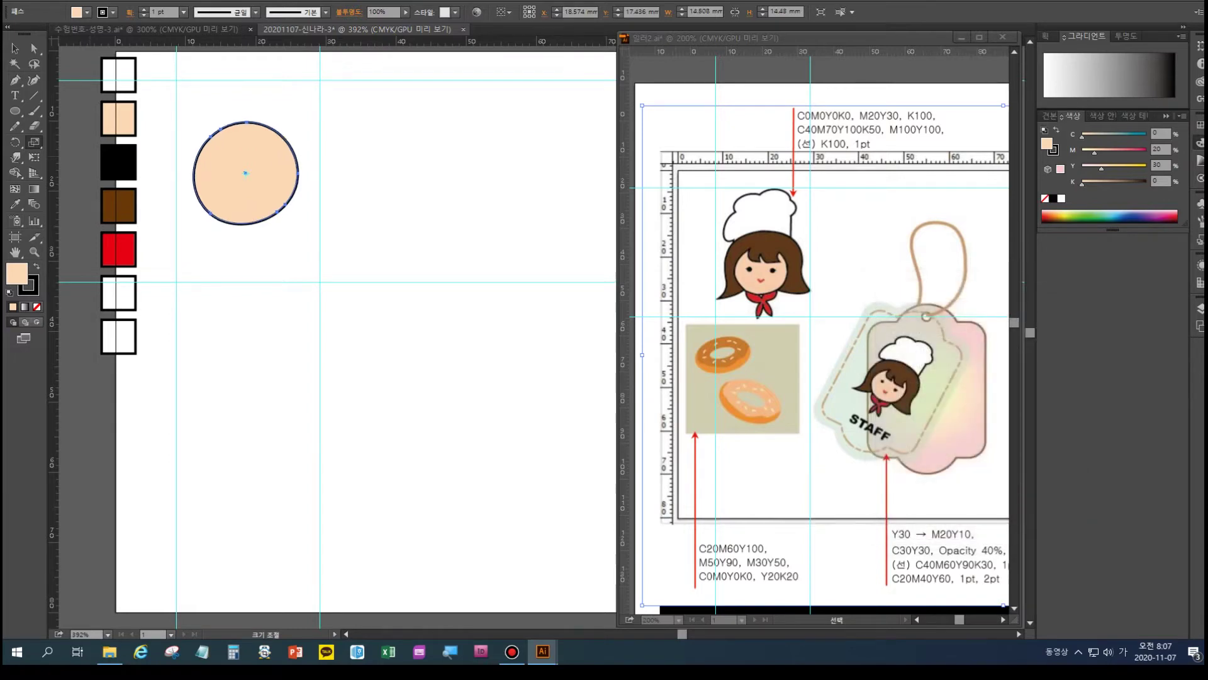
- Fill the enlarged copy with the hair brown swatch and send it behind the face
key(i)
click(118, 205)
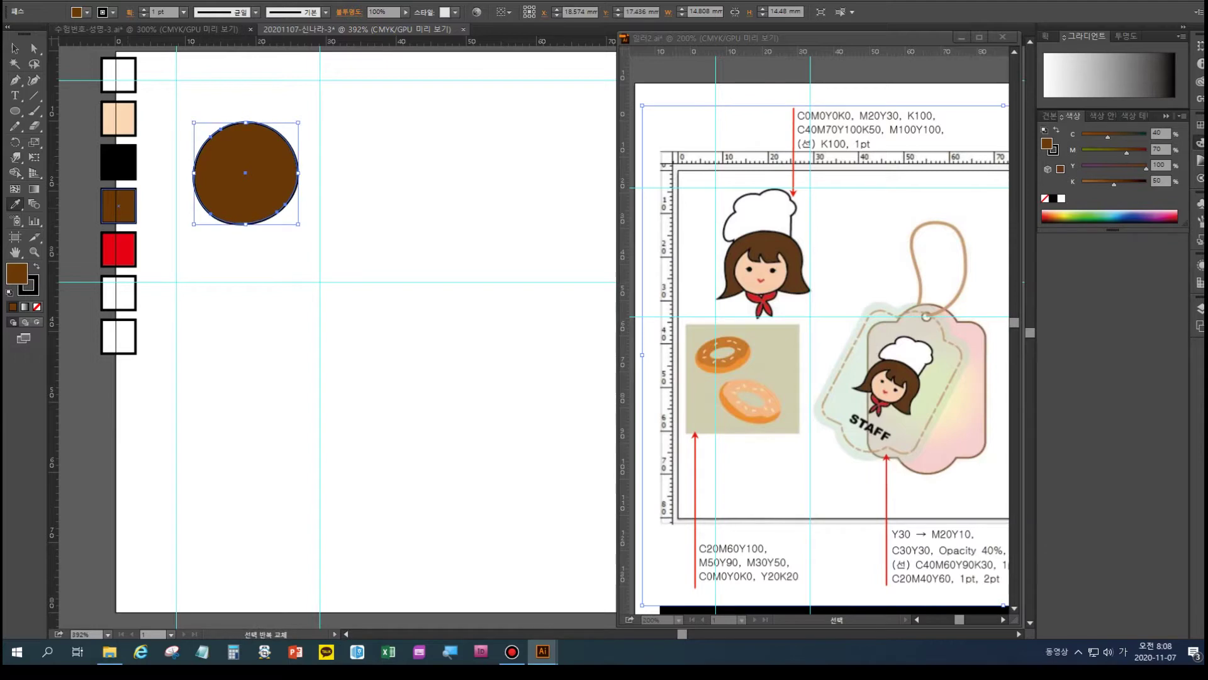
key(ctrl+shift+[)
- Delete the lower anchor points of the brown hair shape to leave it open below the face
key(a)
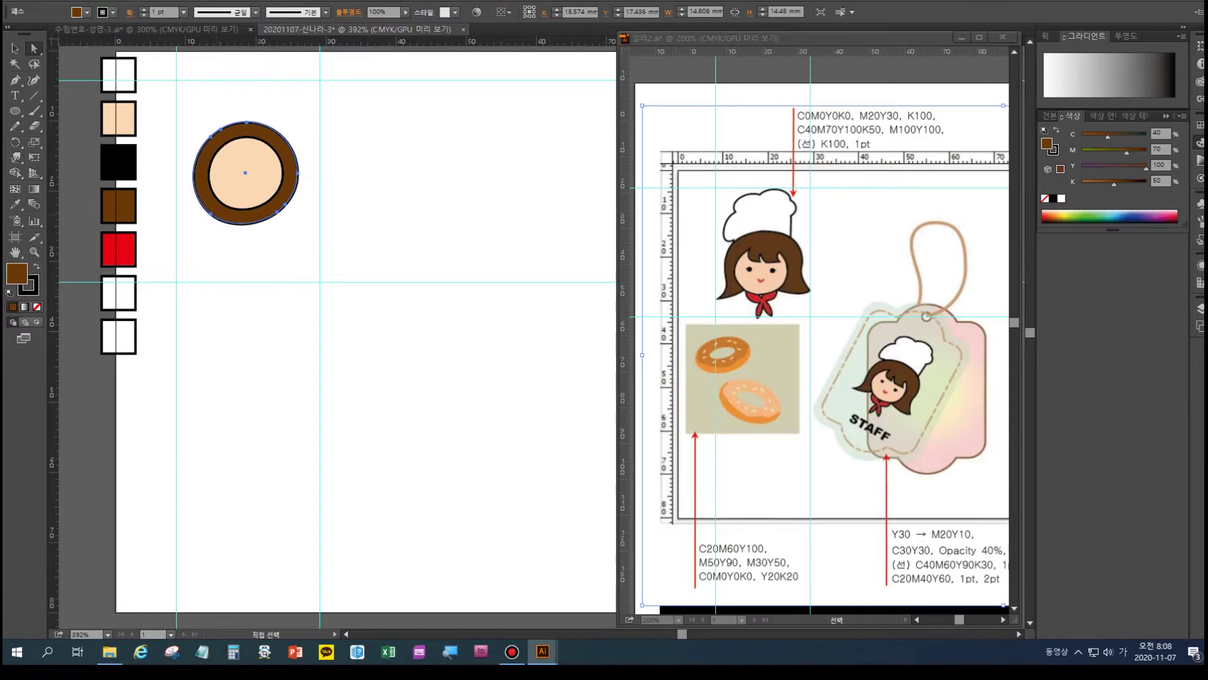
key(ctrl+plus)
key(ctrl+plus)
drag(189, 189, 401, 310)
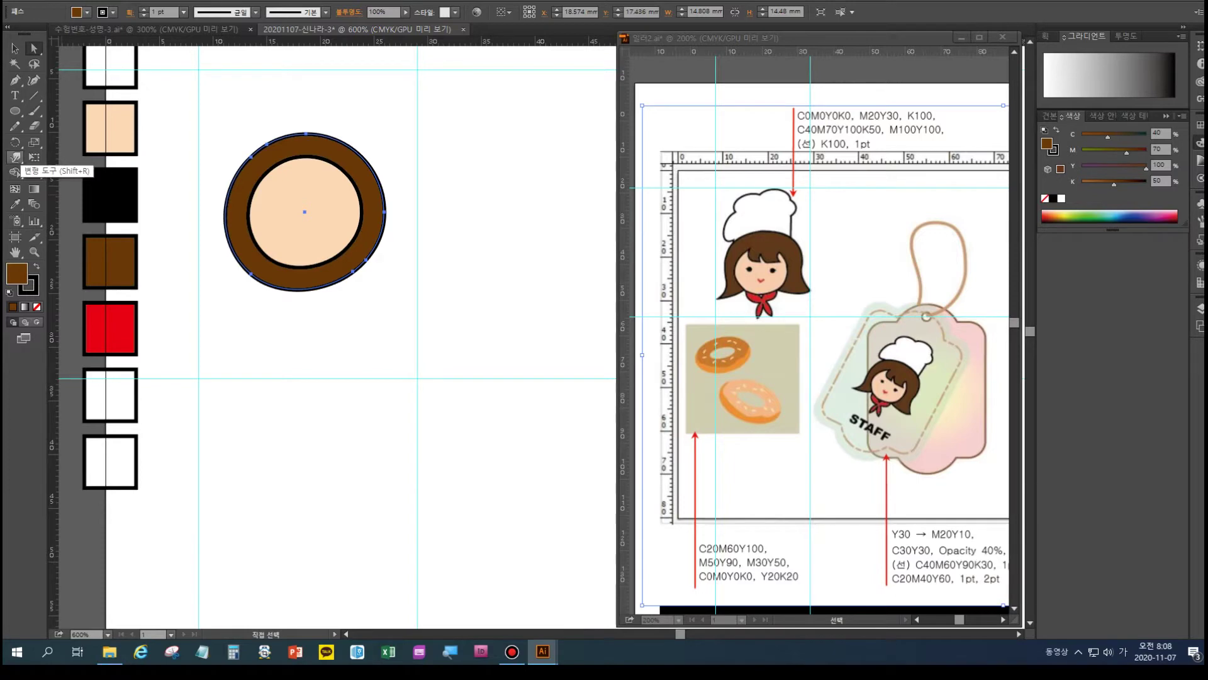
click(34, 50)
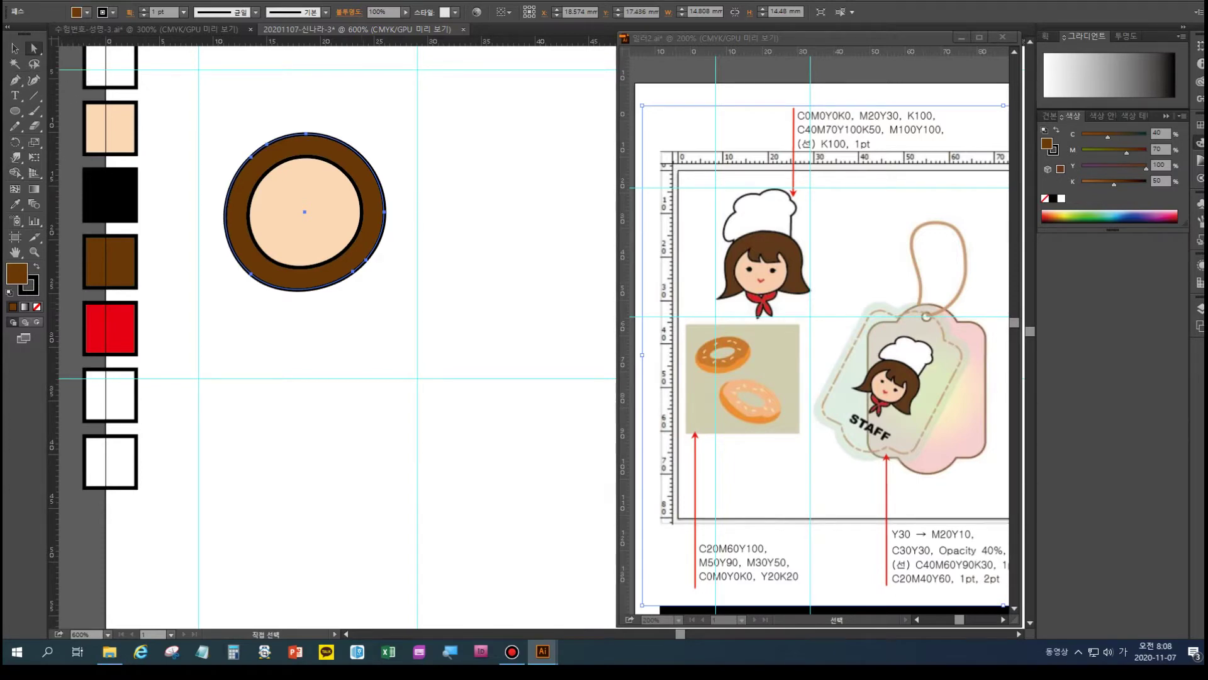
click(394, 299)
click(352, 271)
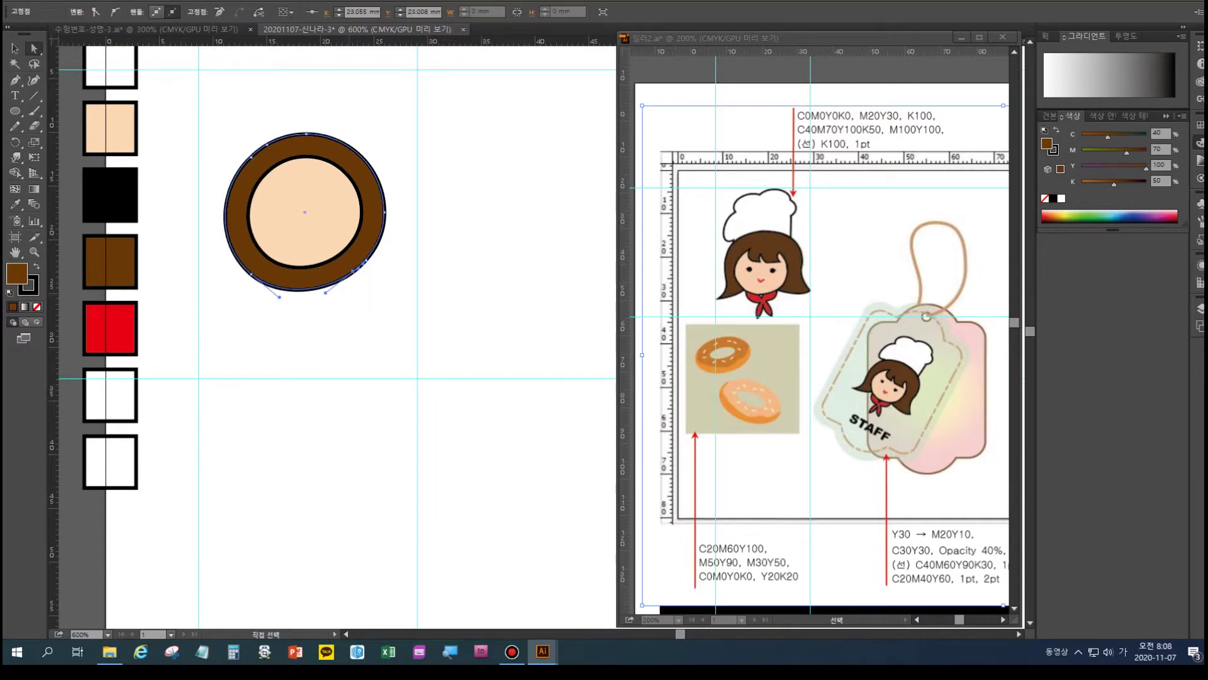
key(Delete)
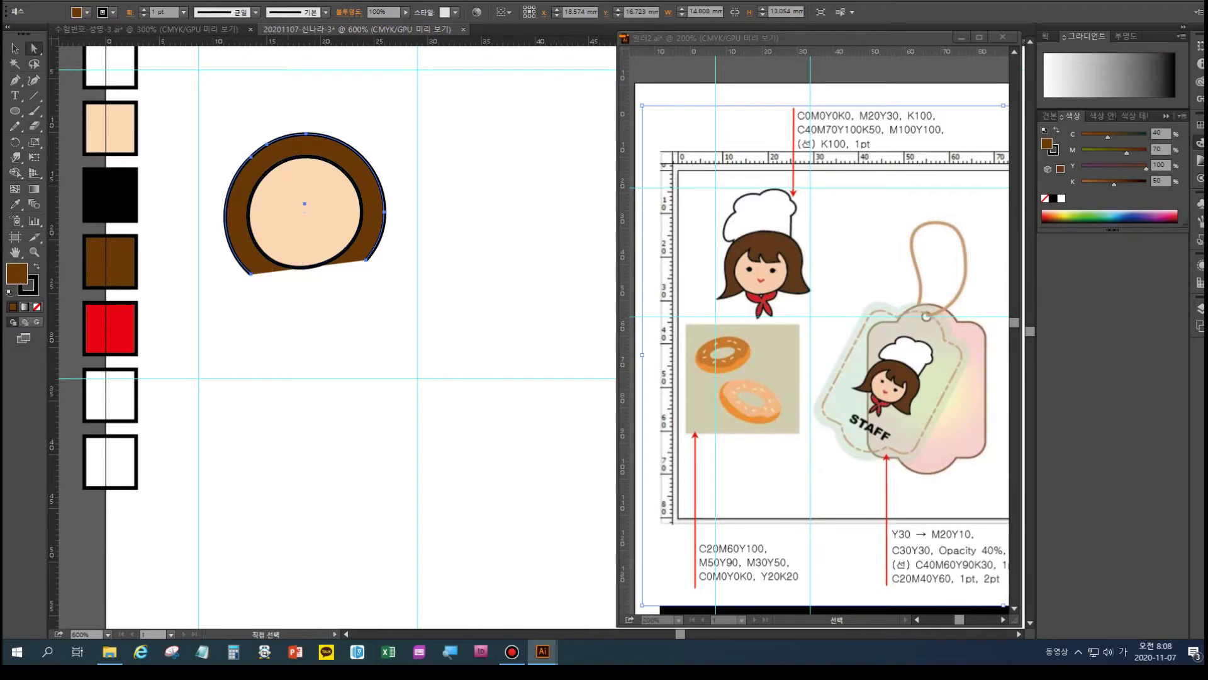
- Extend both lower ends of the hair shape inward under the face with the Pencil tool
key(n)
drag(251, 272, 303, 233)
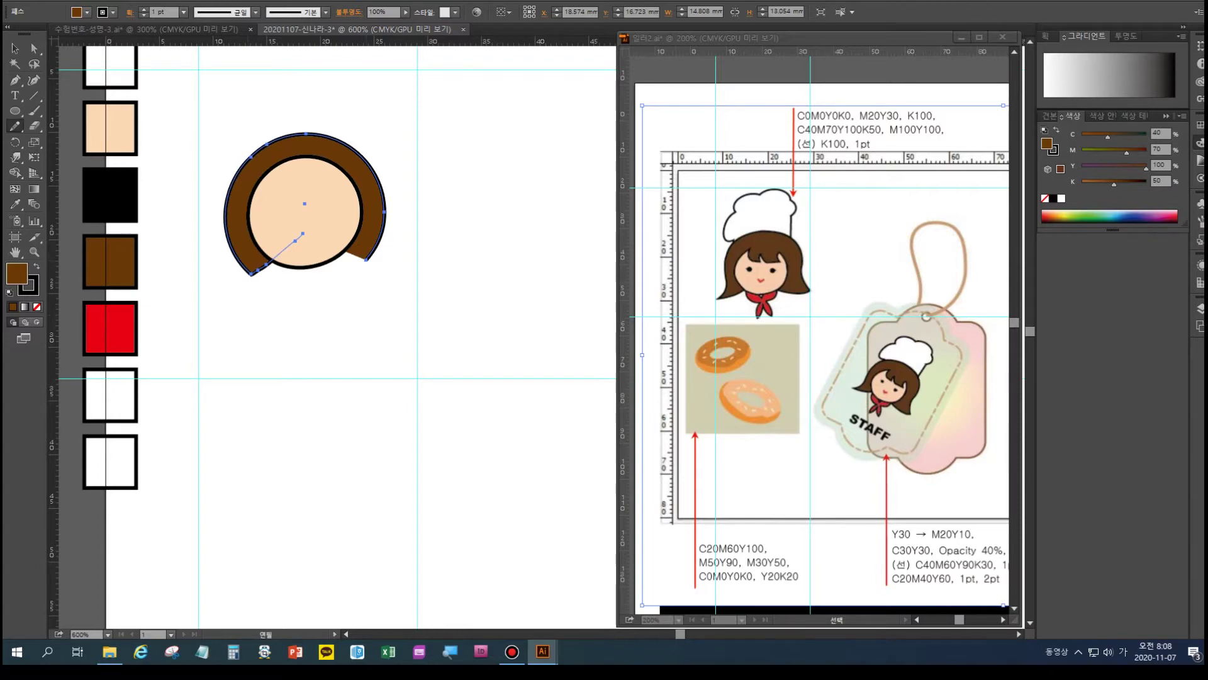
drag(367, 259, 330, 233)
- Bring up the Pathfinder commands and place them beside the character drawing
key(v)
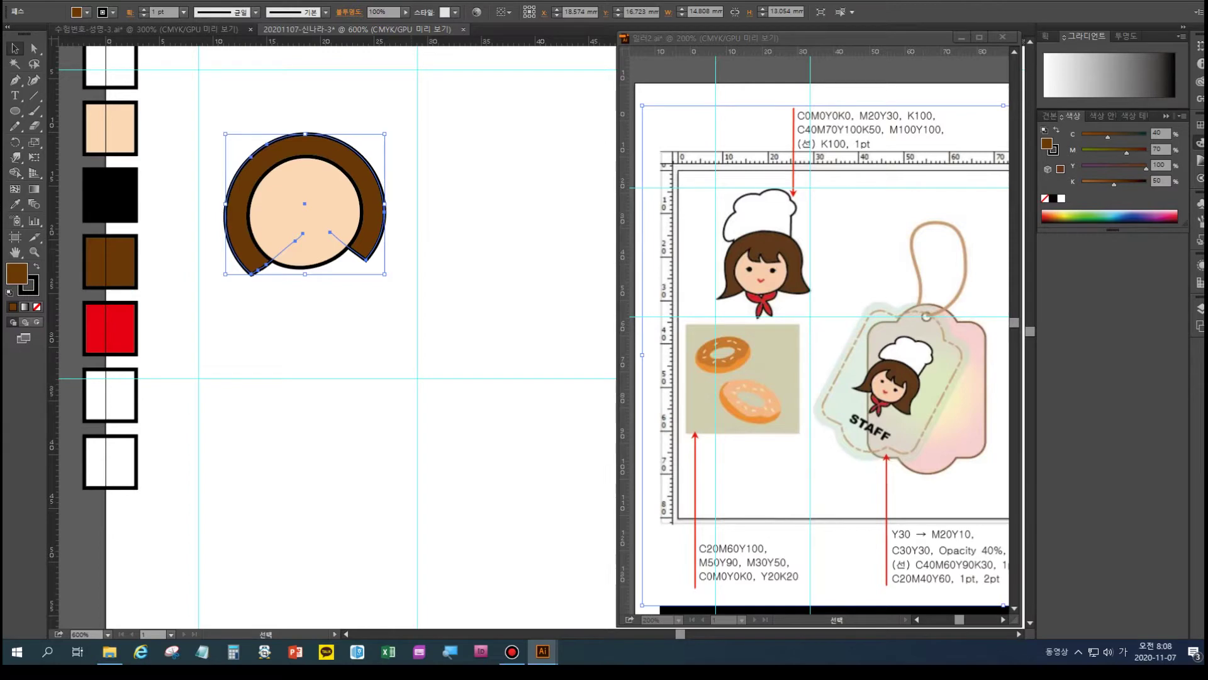
key(ctrl+shift+F9)
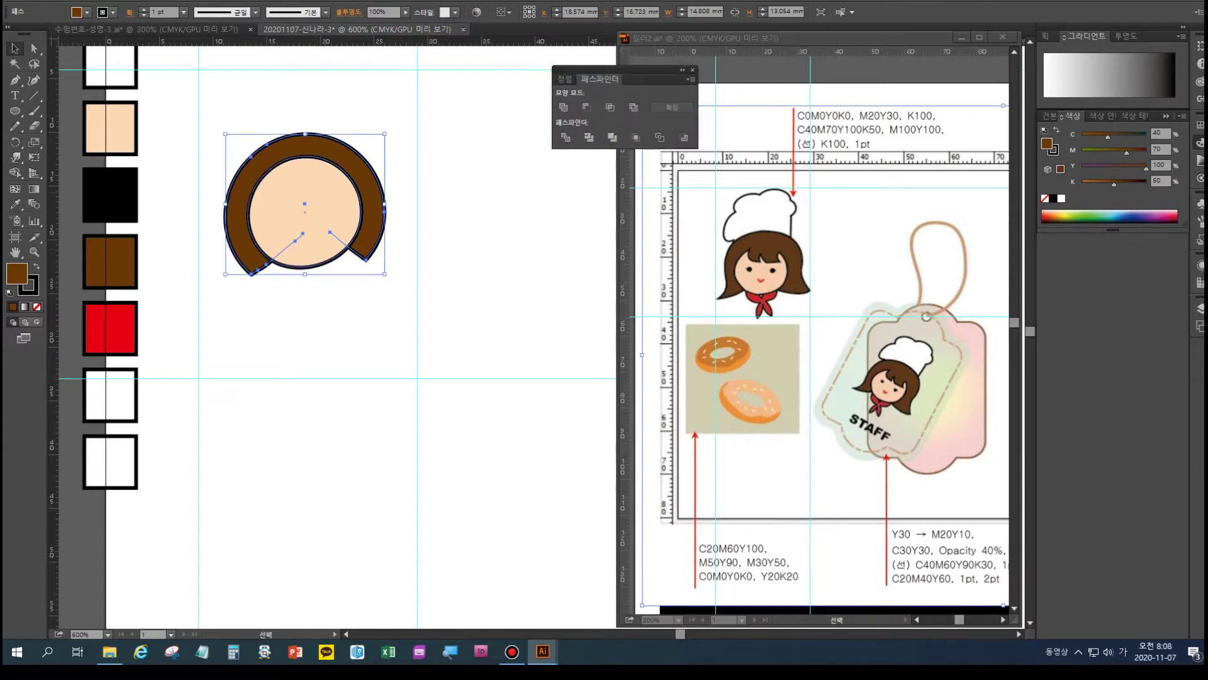
drag(623, 70, 549, 104)
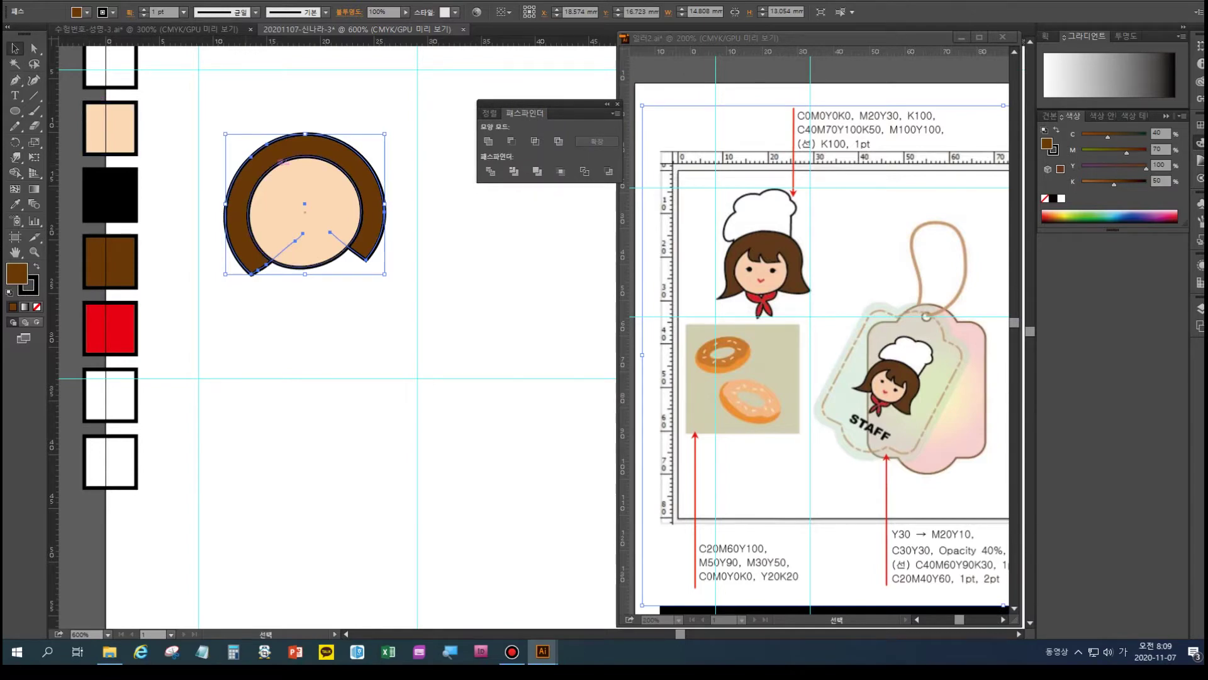
- Move the face below the hair to inspect the hair shape, and undo the move
click(327, 321)
drag(321, 236, 338, 363)
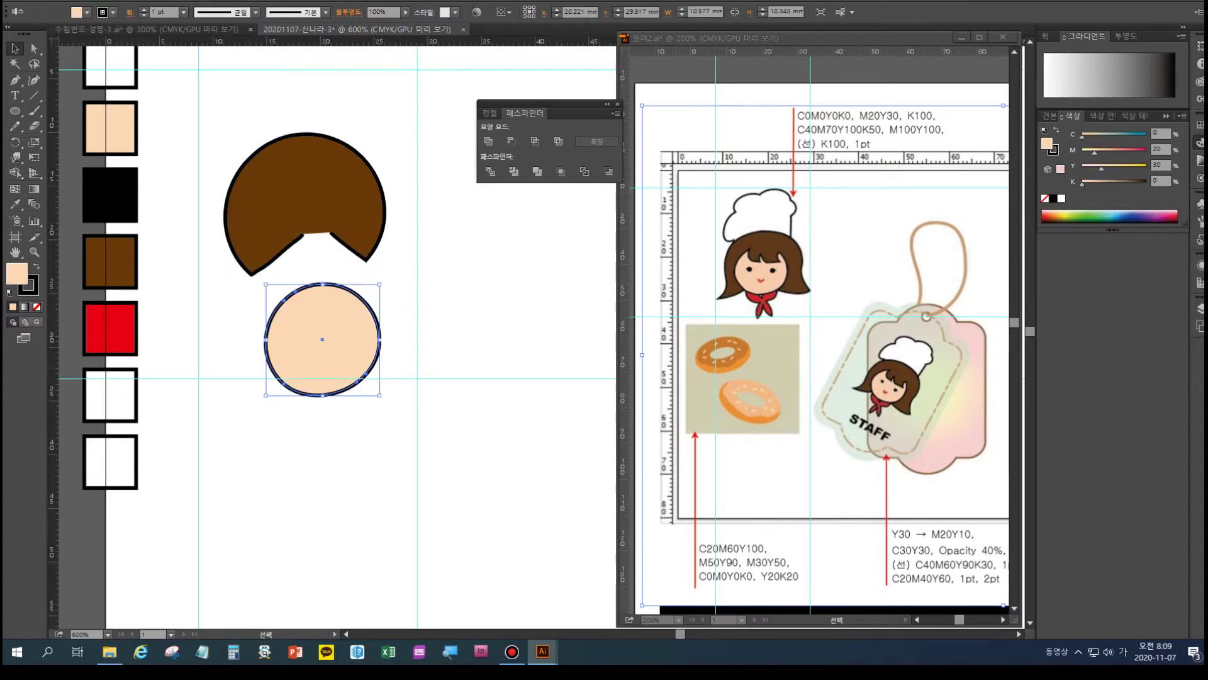
key(ctrl+z)
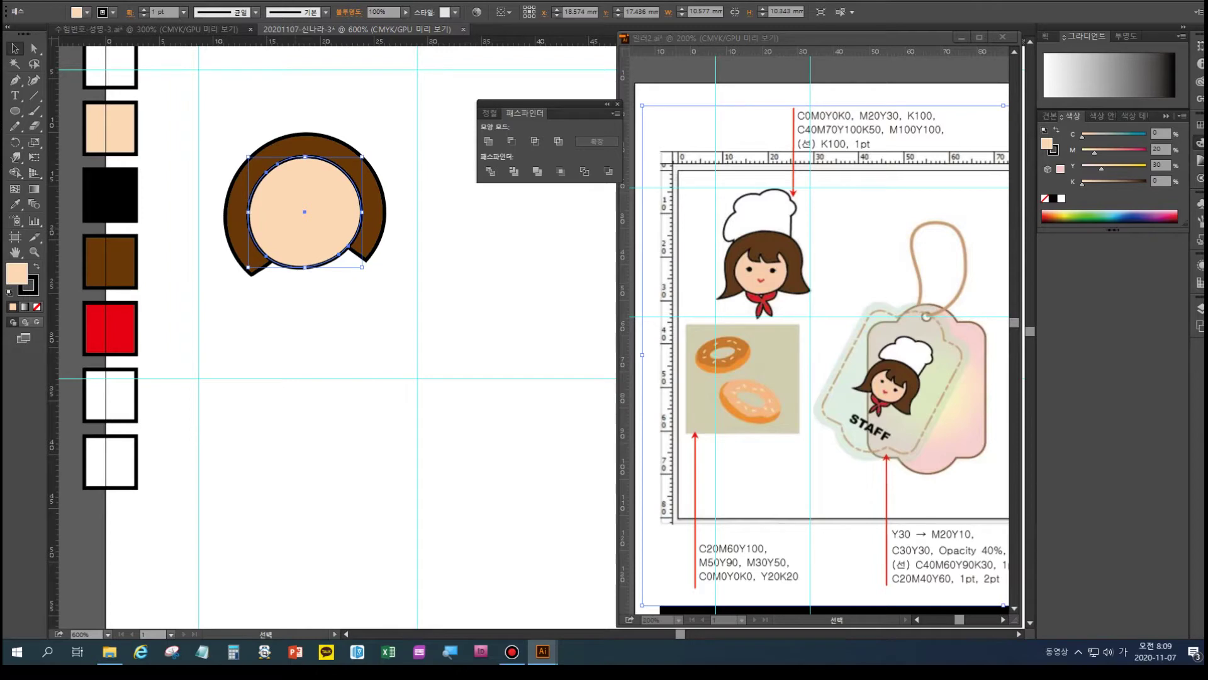
- Cut the face circle's area out of the brown hair shape with Minus Front, keeping a face circle in place
key(a)
key(v)
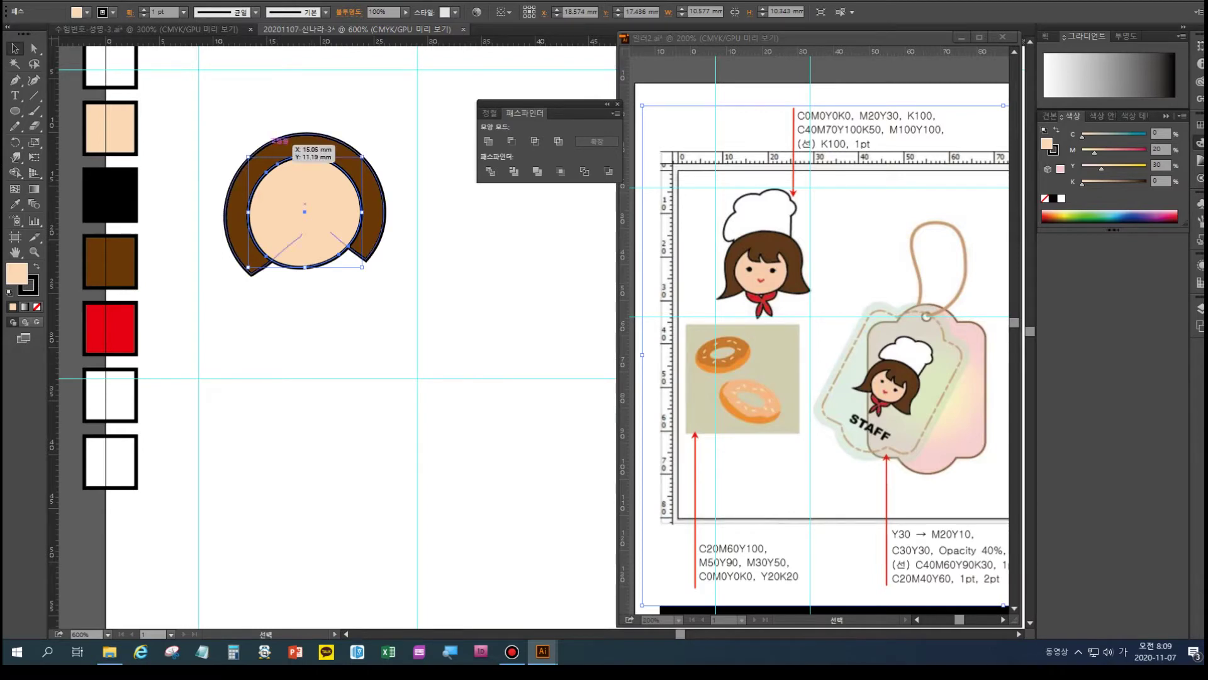
key(ctrl+shift+a)
click(306, 146)
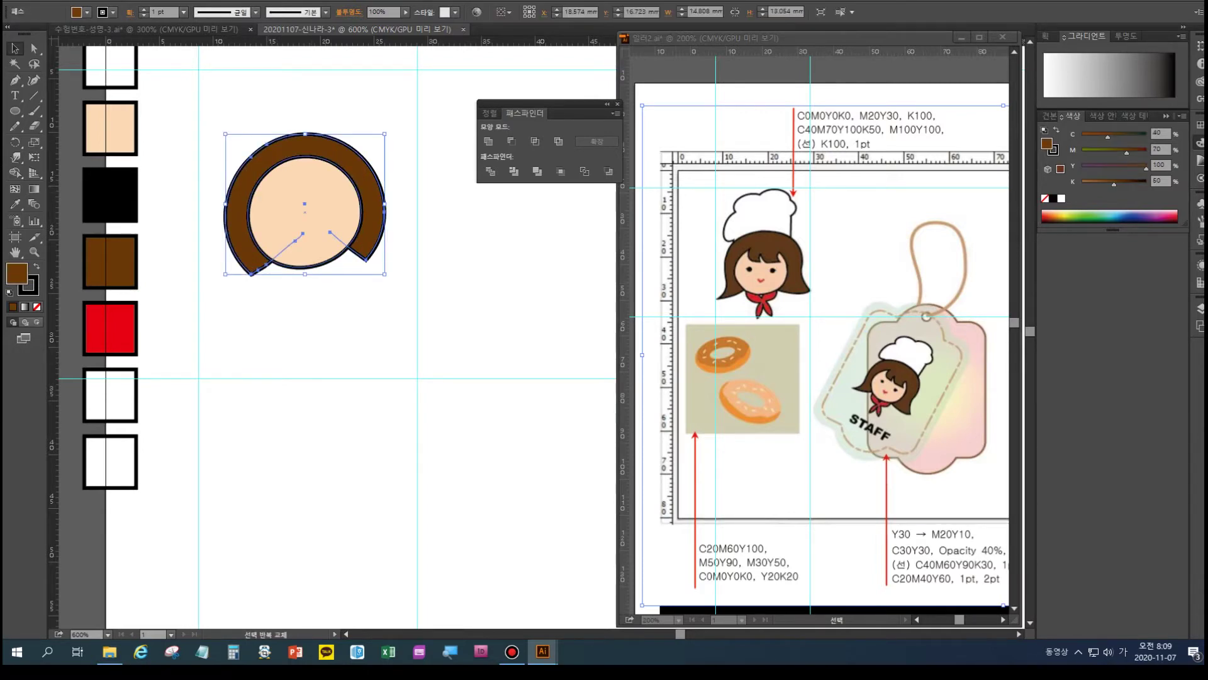
shift+click(304, 204)
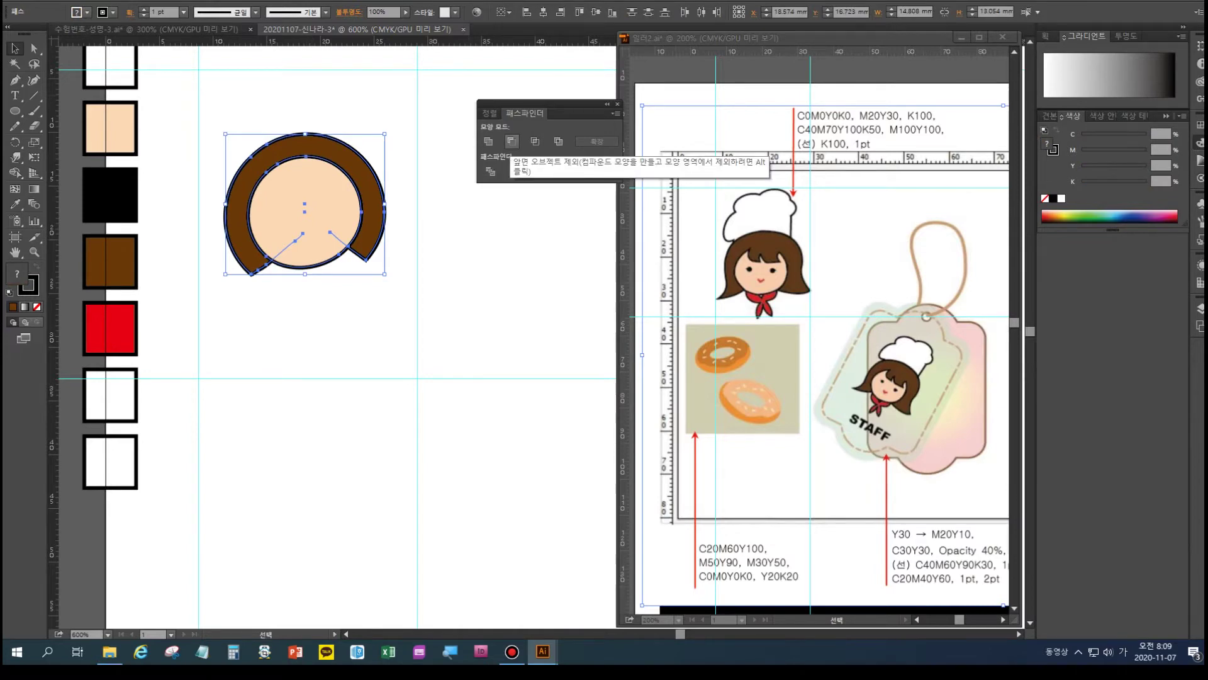
click(511, 141)
click(431, 160)
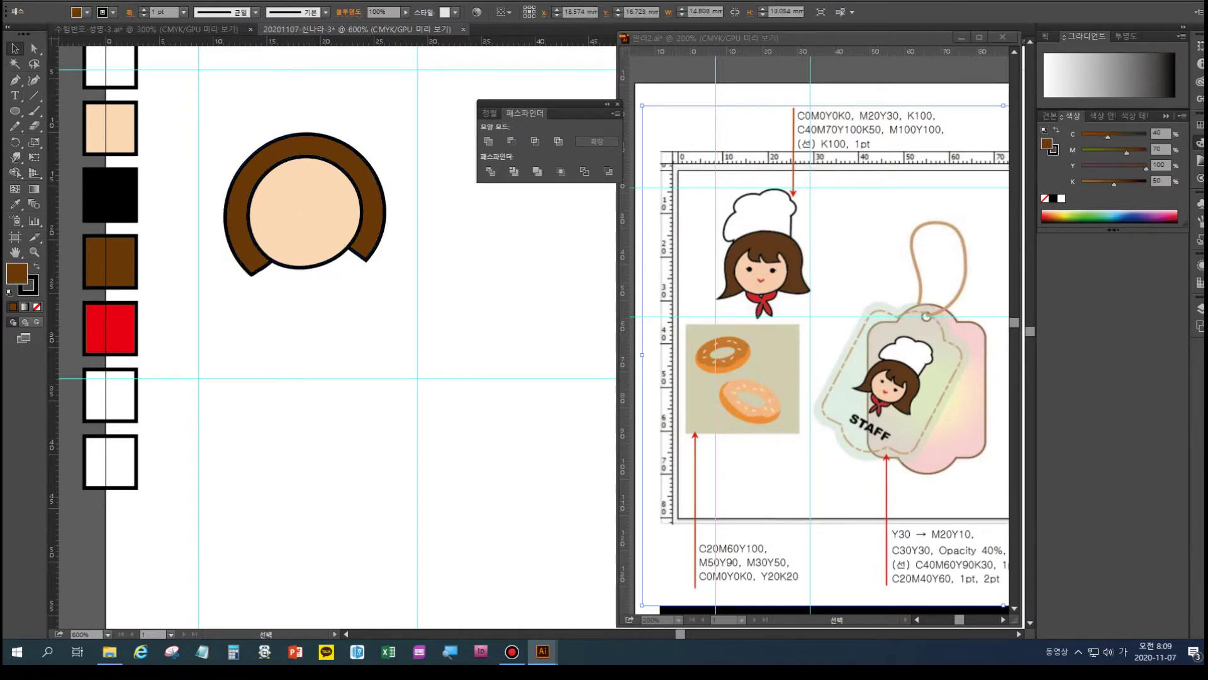
drag(308, 145, 286, 83)
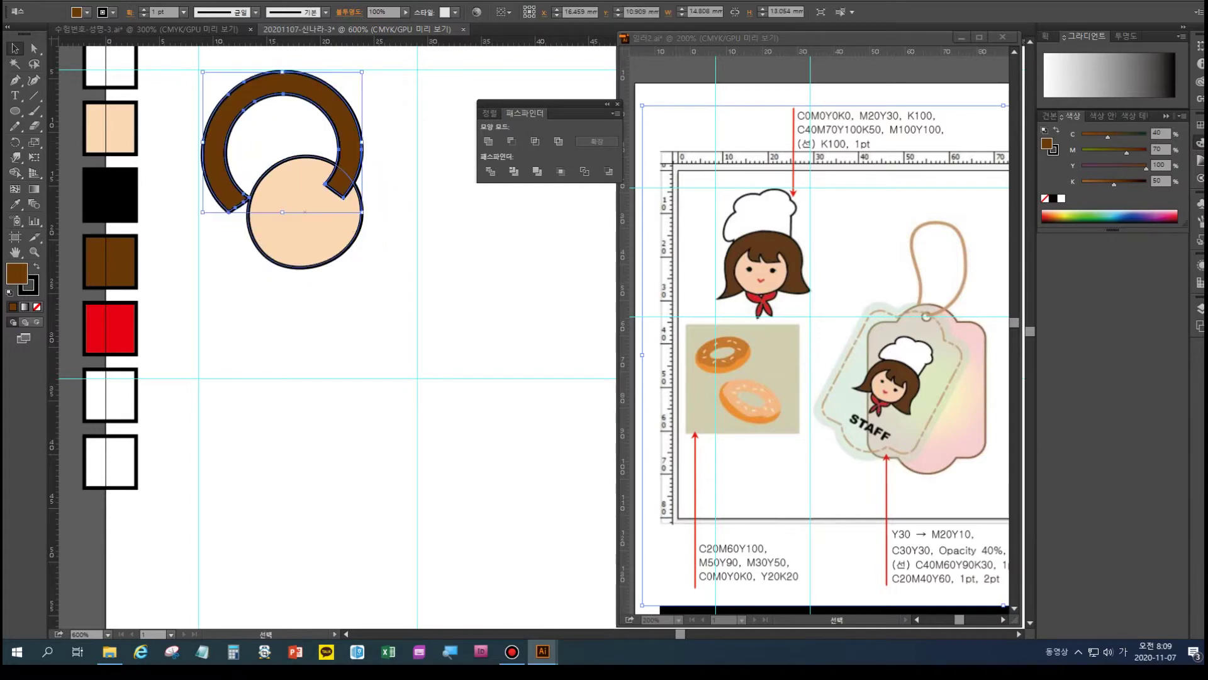
key(ctrl+z)
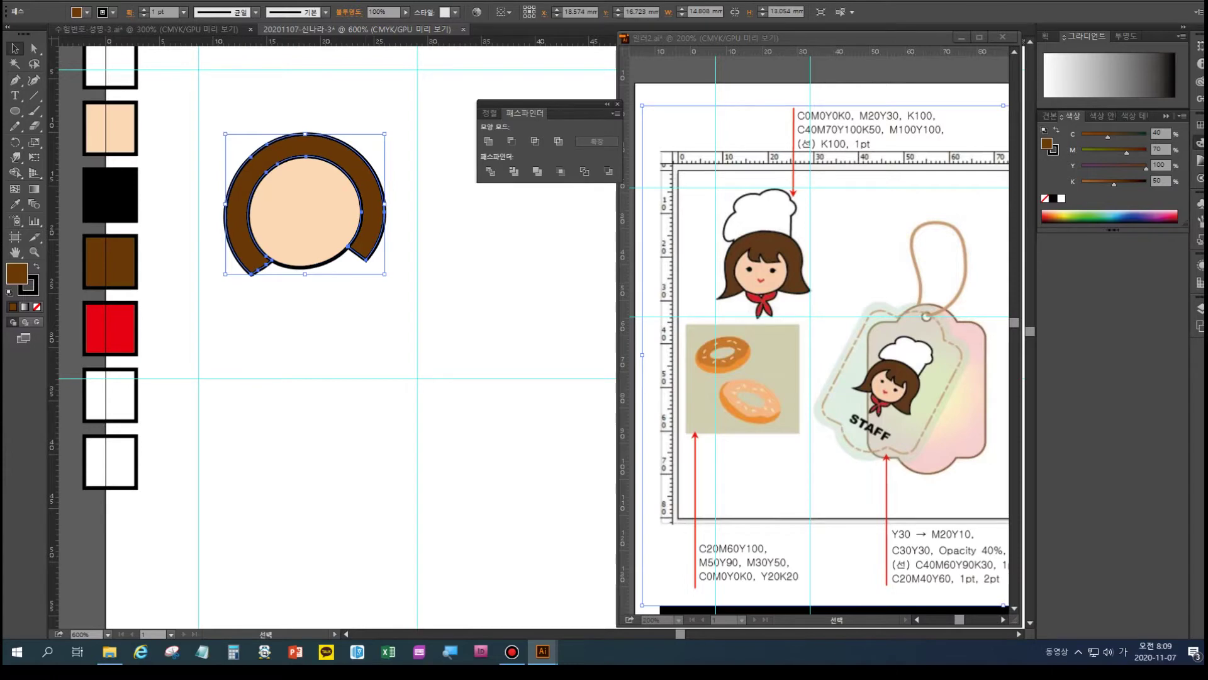
key(a)
drag(265, 300, 219, 294)
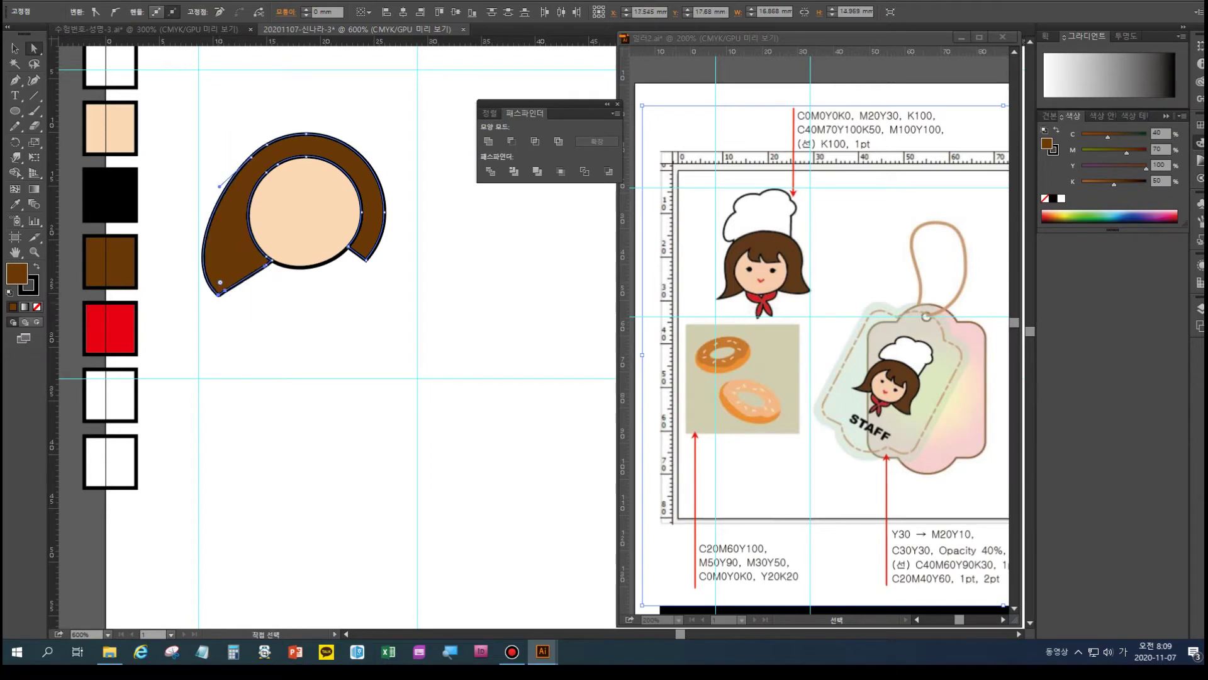
key(ctrl+z)
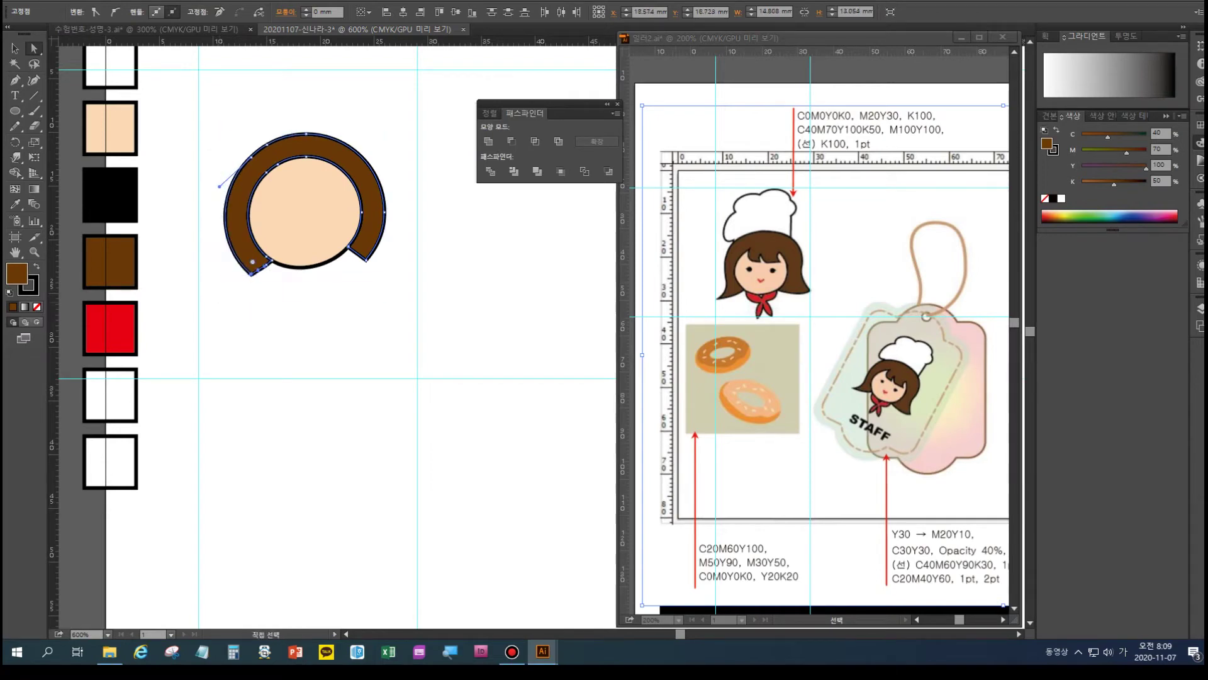
- Add an anchor point on the hair's left outer edge and pull the lower-left corner outward into a pointed, flared tip
drag(15, 80, 34, 96)
click(231, 245)
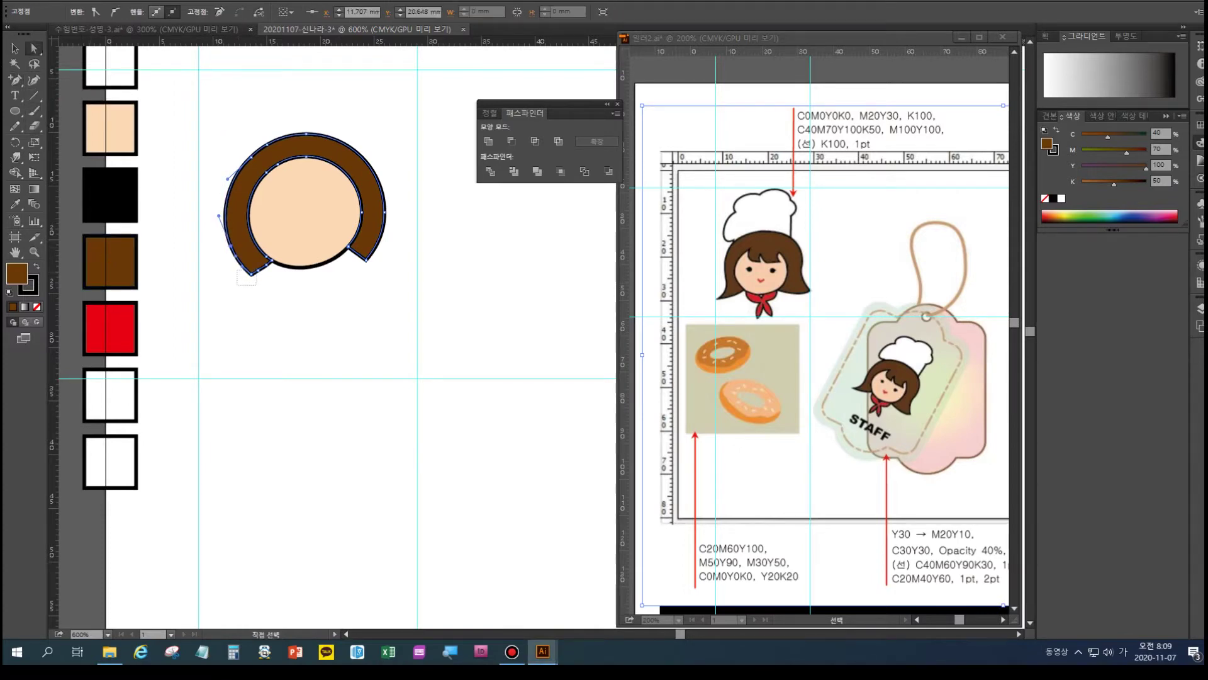
drag(236, 267, 224, 288)
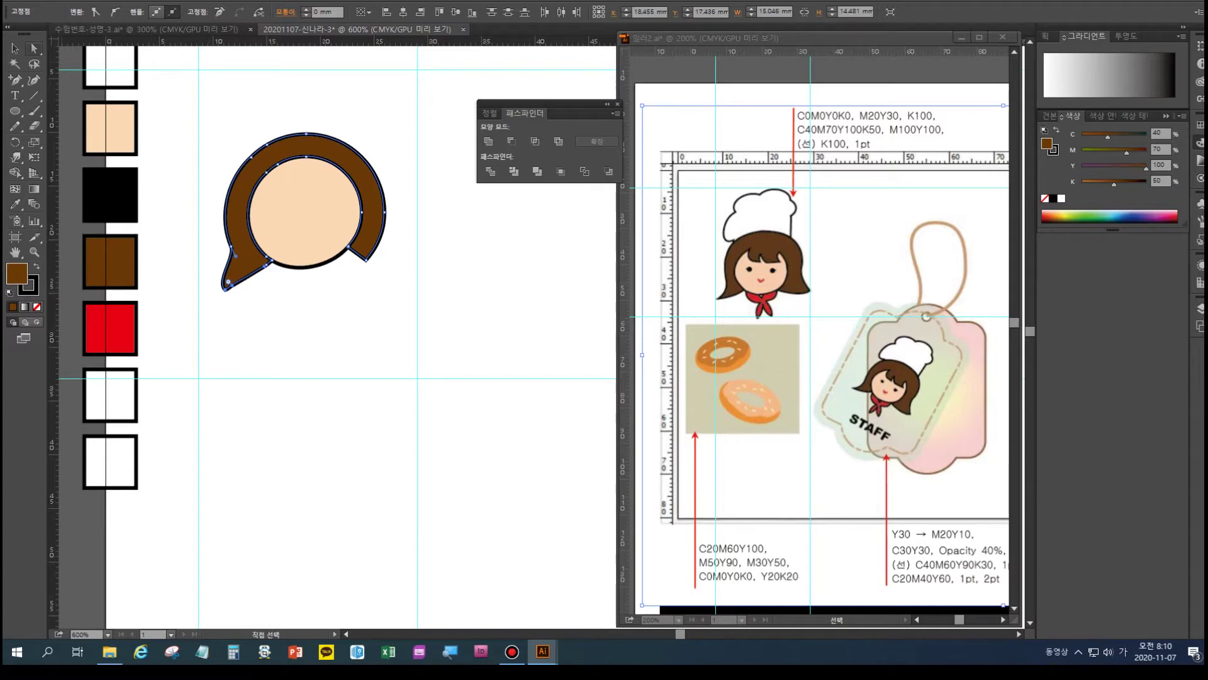
click(391, 278)
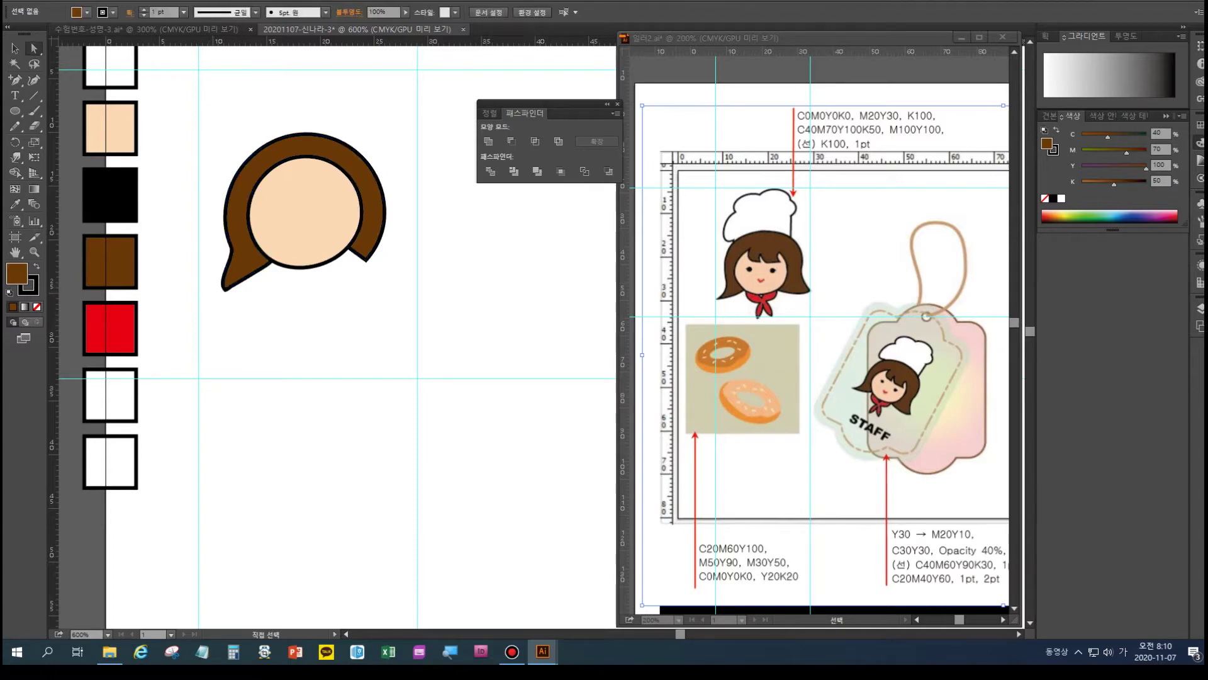
drag(211, 282, 234, 273)
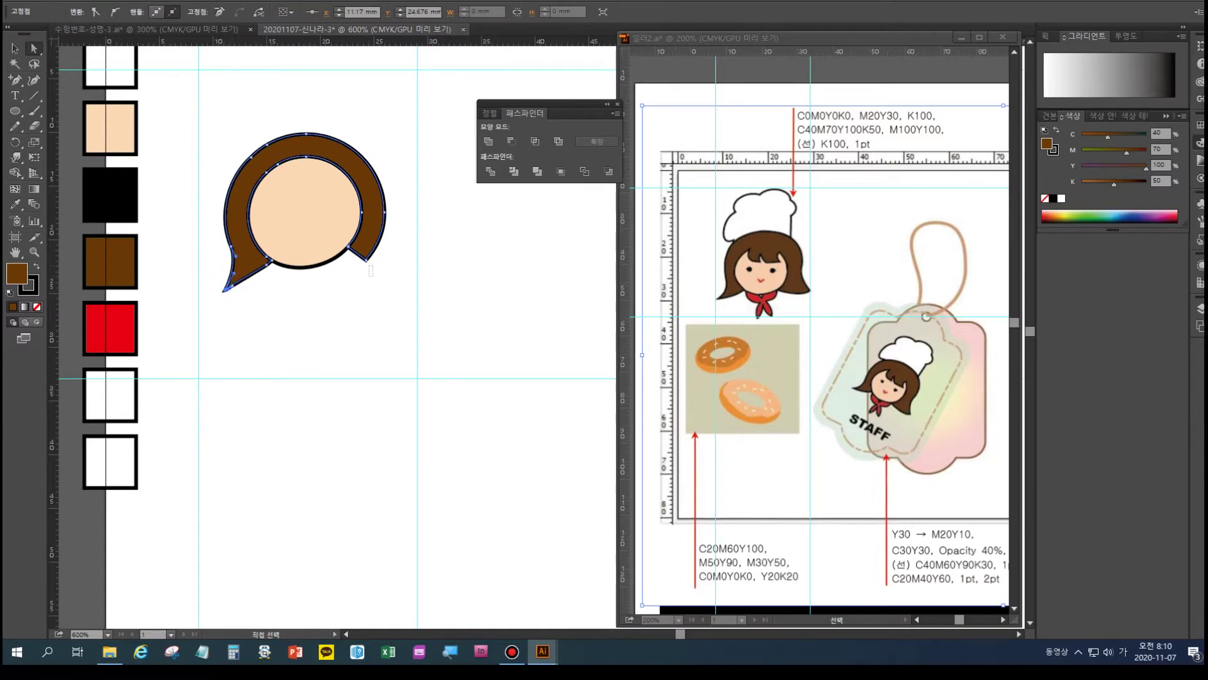
- Add an anchor point on the hair's right outer edge and shape the lower-right corner into a pointed, flared tip
click(364, 247)
drag(364, 247, 411, 273)
click(428, 257)
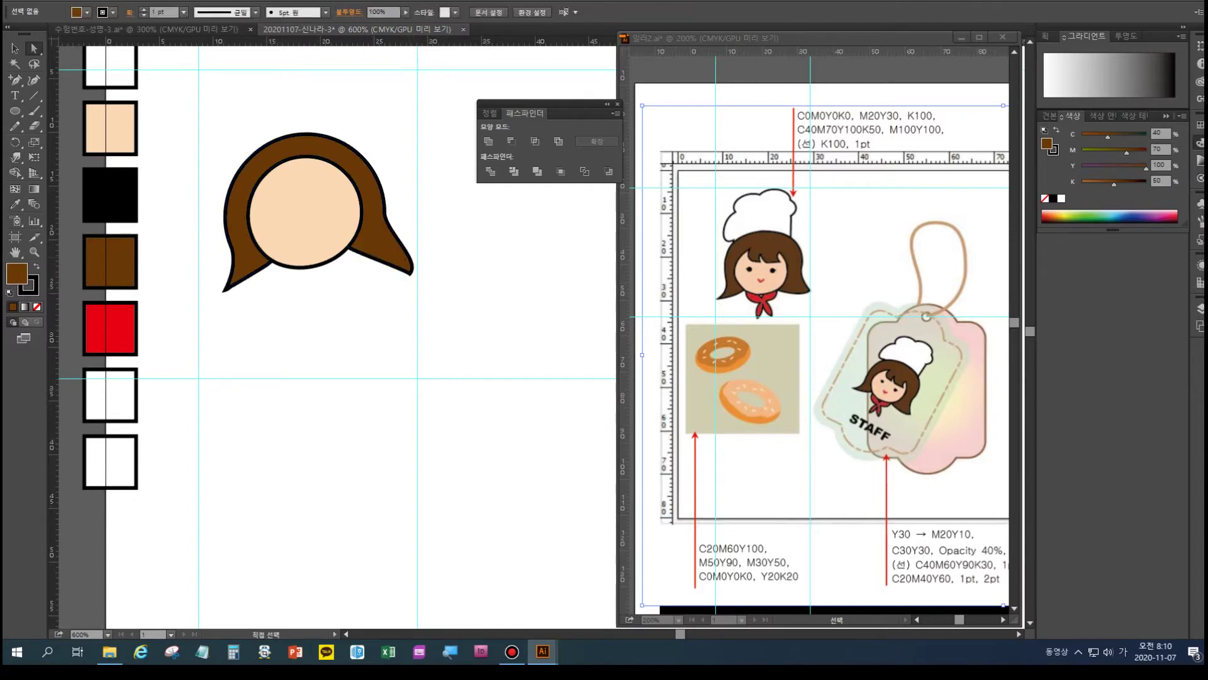
click(413, 273)
drag(417, 259, 394, 256)
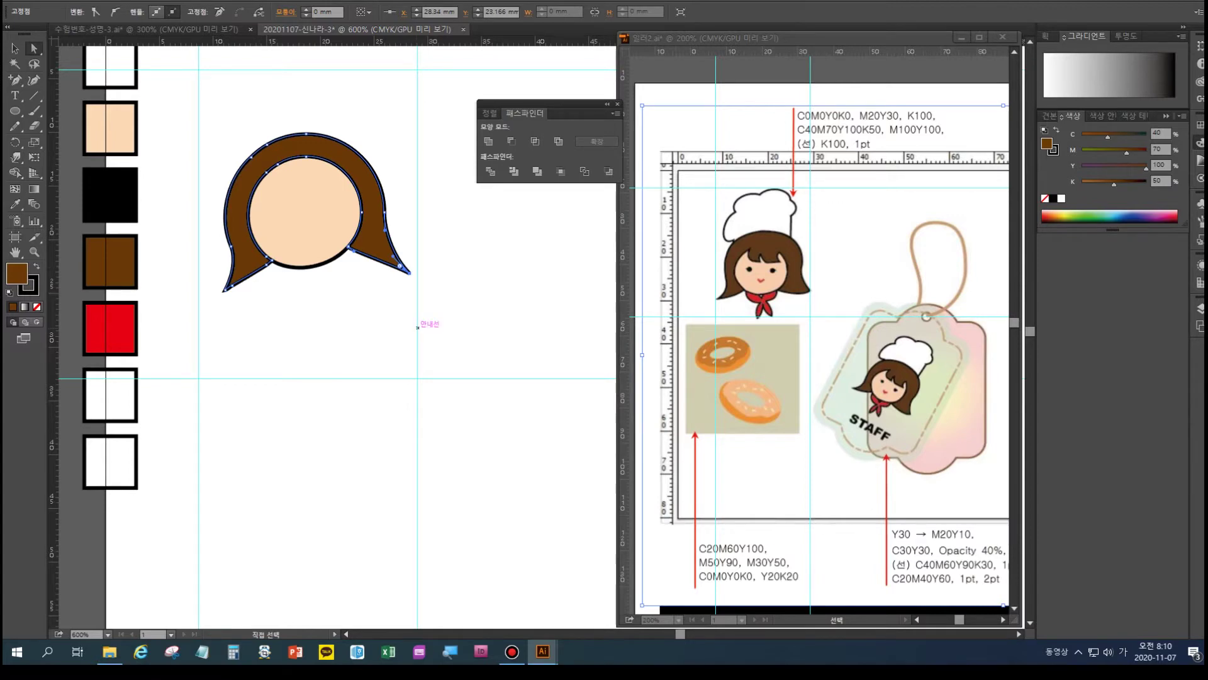
key(v)
key(a)
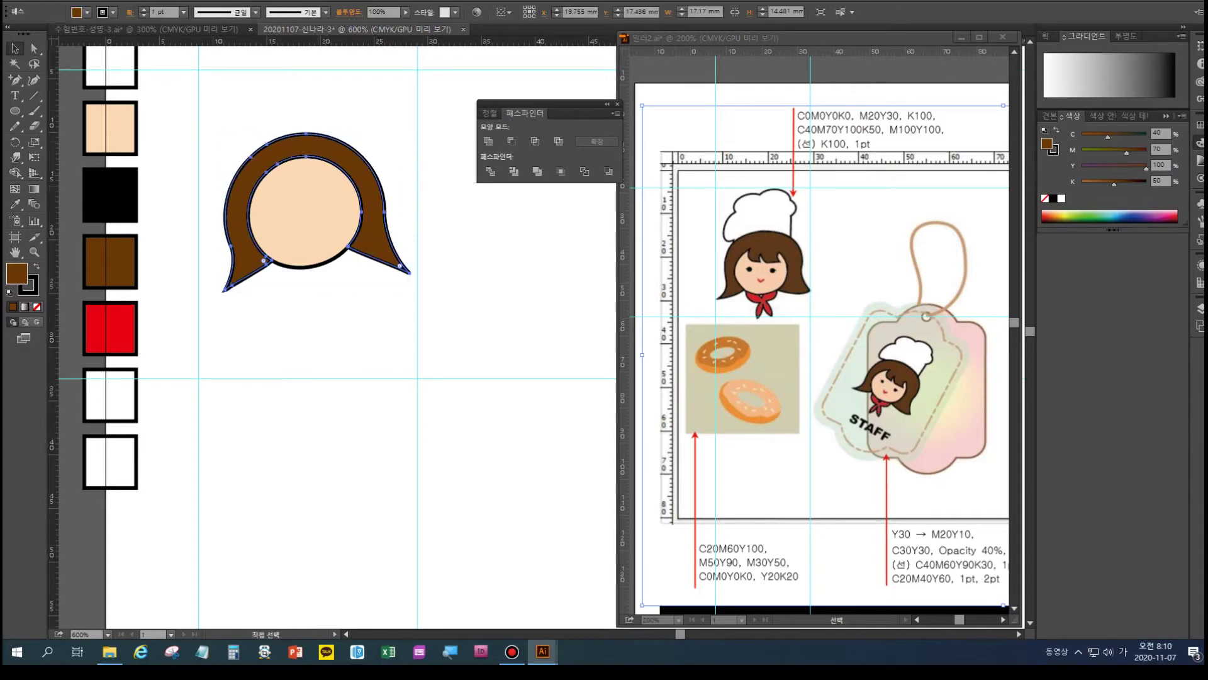
key(ctrl+shift+a)
- Draw a closed bangs shape with a notched, curved lower edge at the top of the face using the Pen tool
click(306, 213)
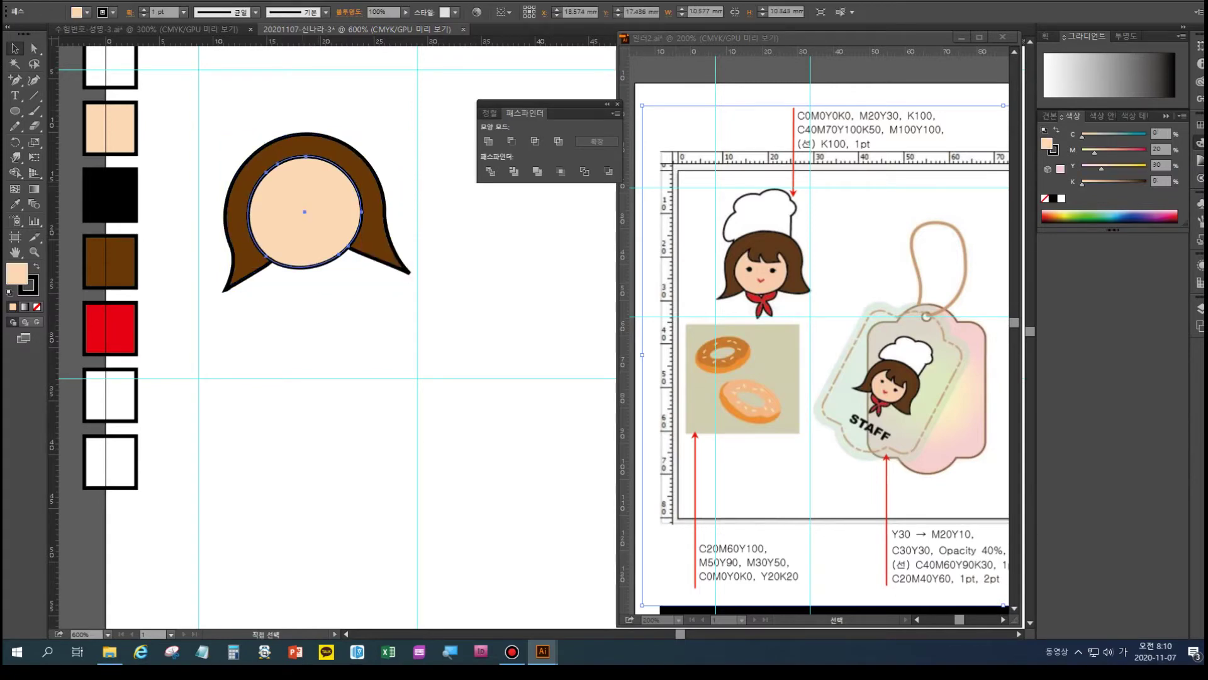
key(ctrl+shift+a)
key(l)
click(16, 125)
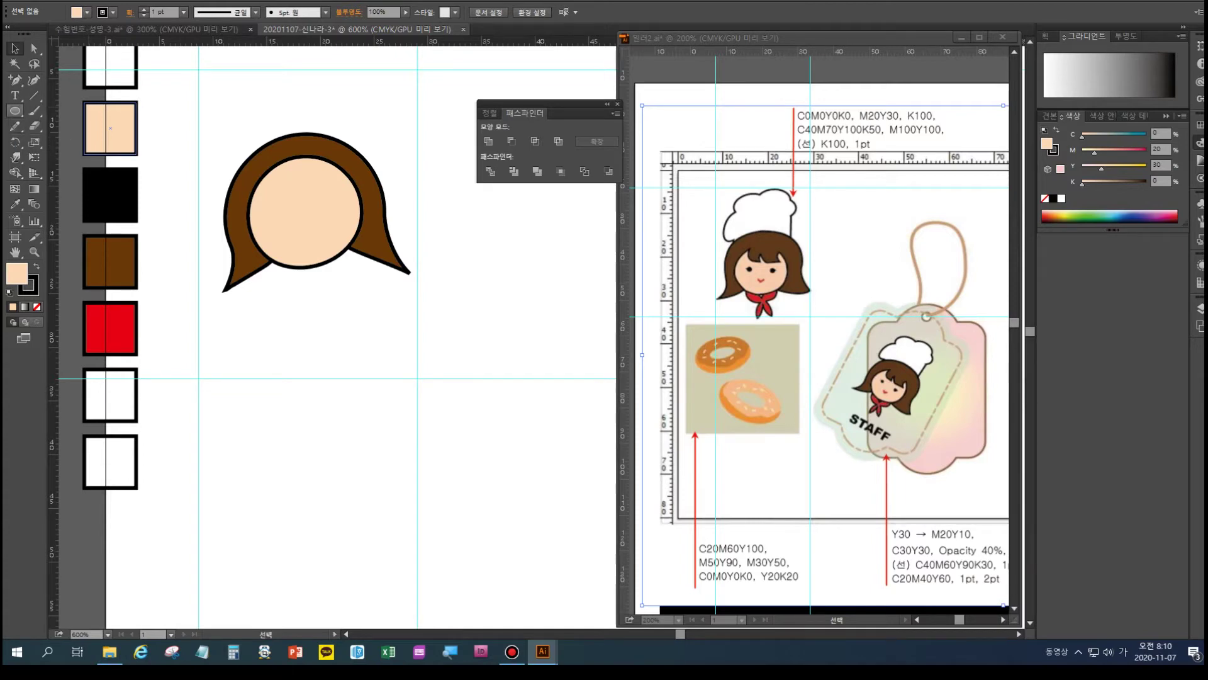
drag(16, 80, 35, 81)
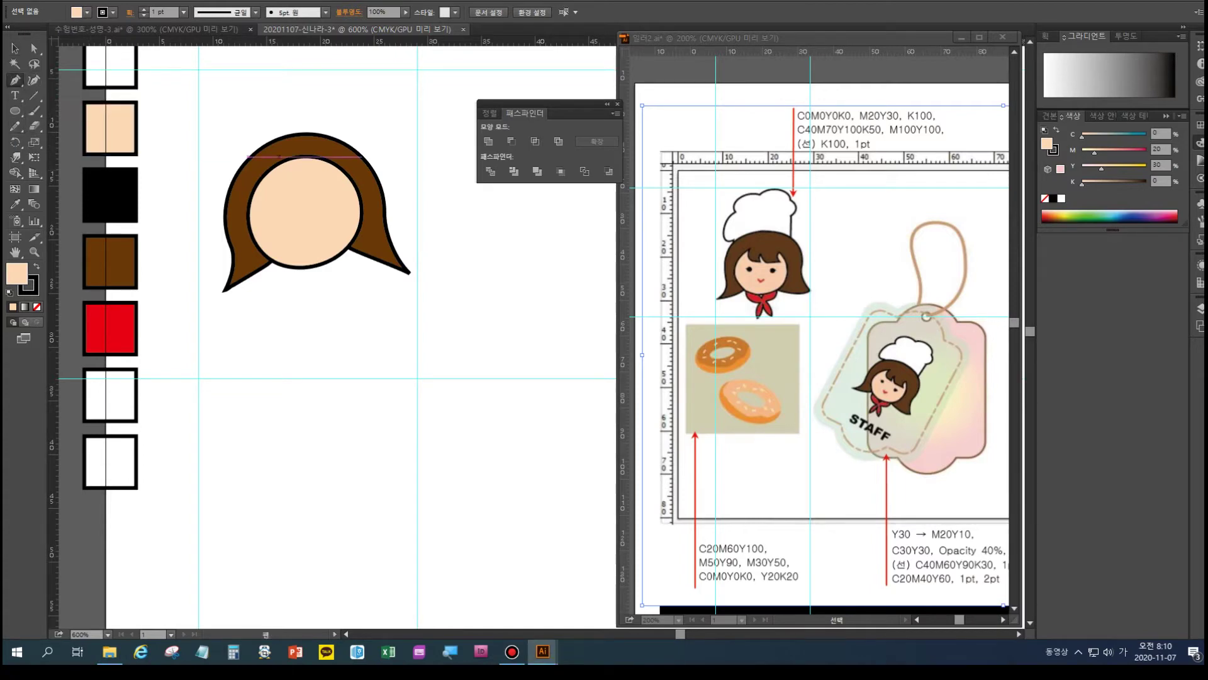
click(275, 154)
drag(288, 179, 301, 179)
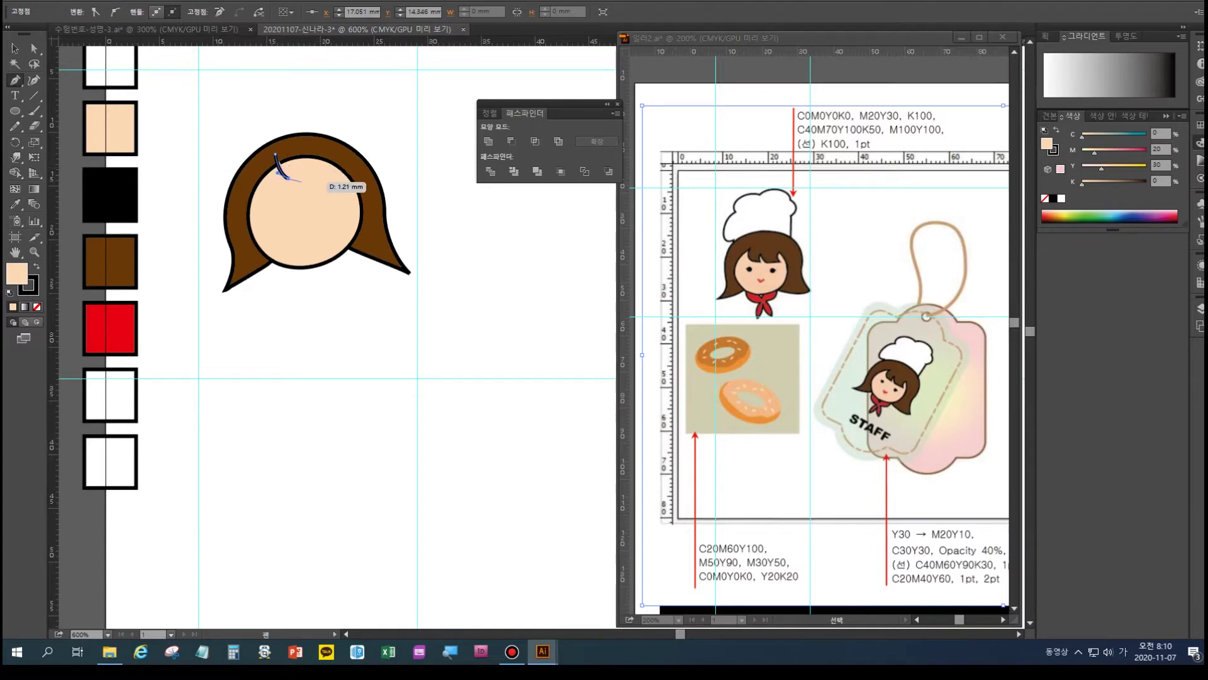
click(299, 182)
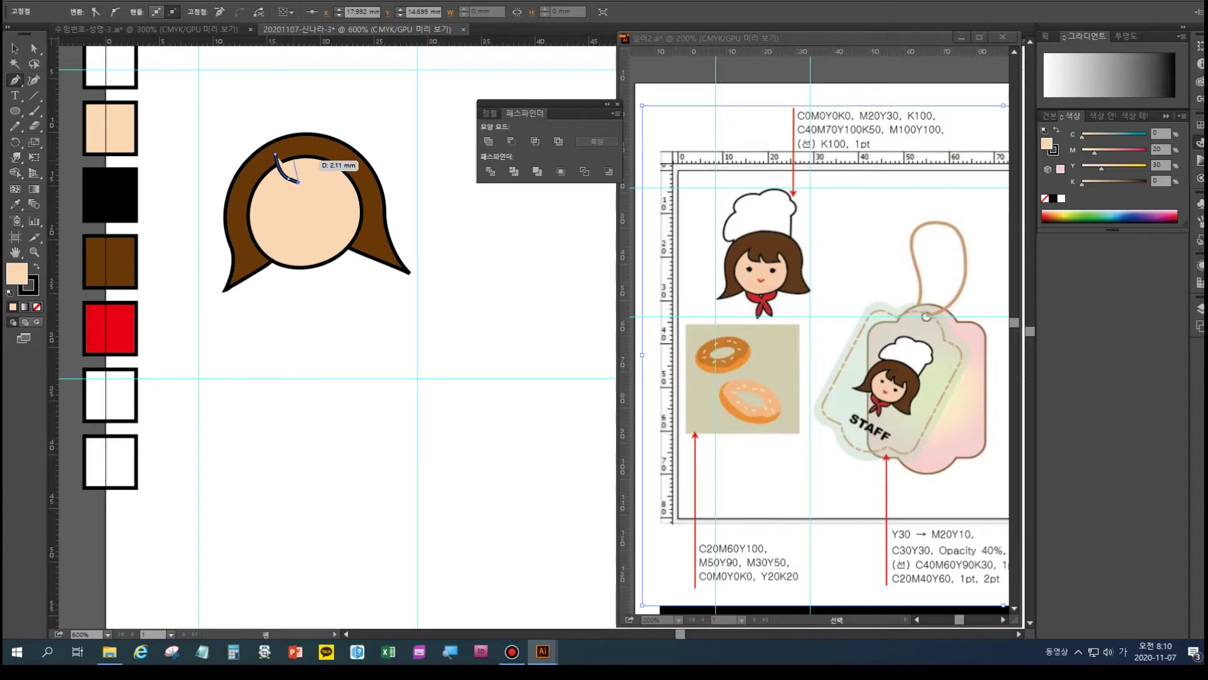
click(296, 166)
mouse_move(292, 166)
mouse_down()
mouse_move(310, 167)
mouse_move(314, 187)
mouse_up()
click(308, 182)
mouse_move(306, 183)
mouse_down()
mouse_move(333, 180)
mouse_move(317, 166)
mouse_move(326, 154)
mouse_move(275, 153)
mouse_up()
click(327, 182)
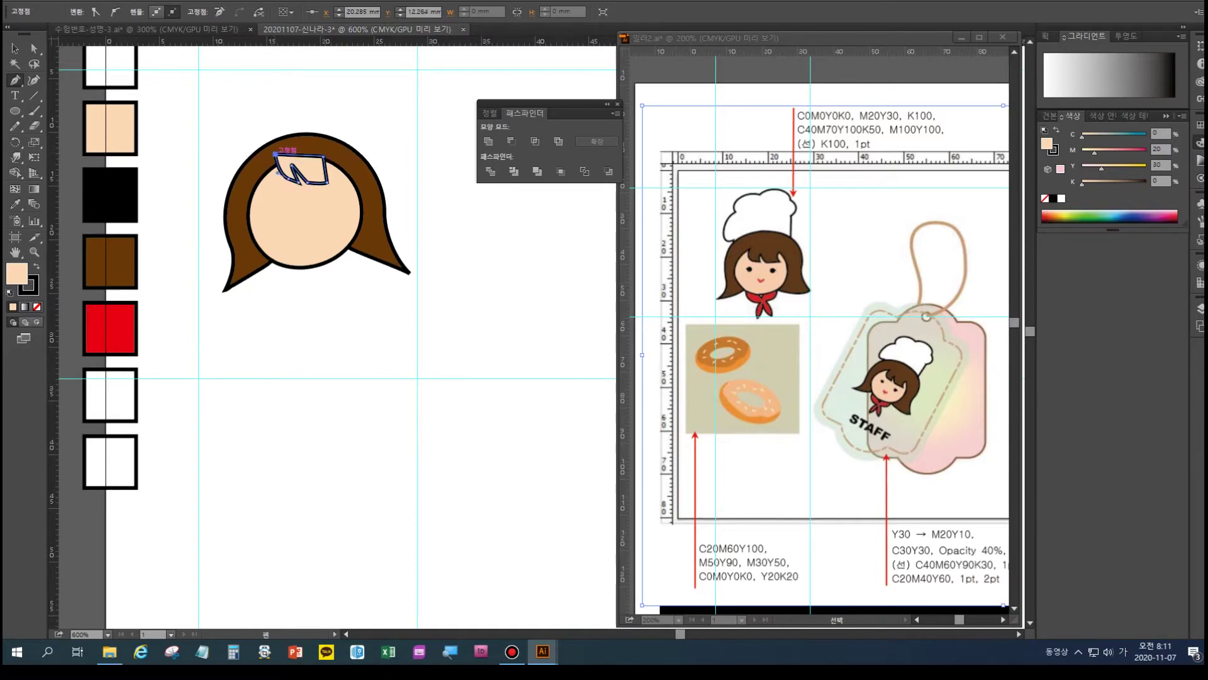
- Fill the bangs shape with the brown swatch colour using the Eyedropper
key(v)
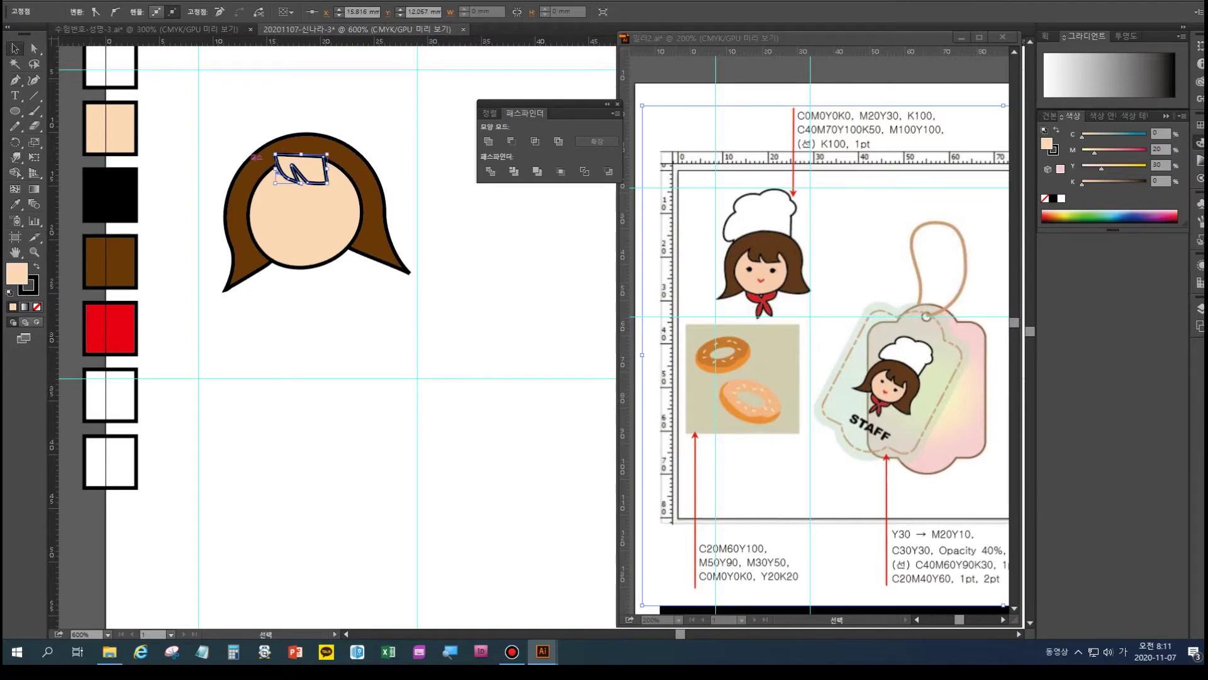
key(i)
click(111, 261)
click(15, 48)
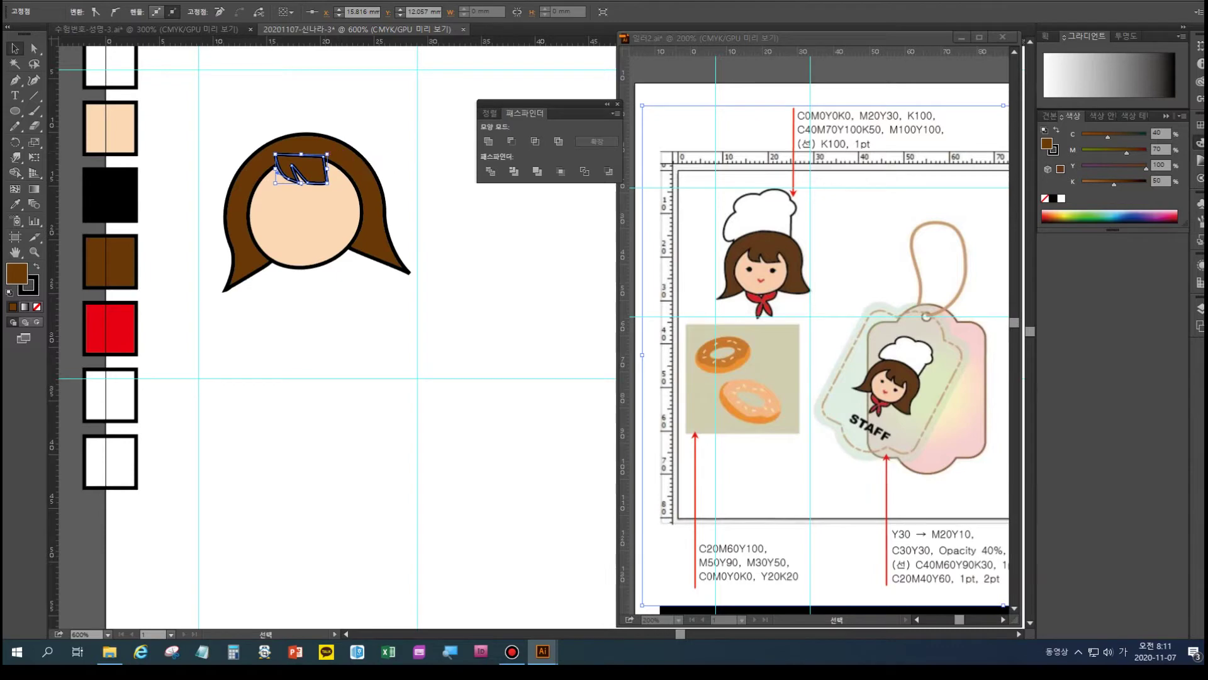
- Unite the bangs with the surrounding brown hair into a single shape
drag(217, 138, 328, 218)
click(224, 149)
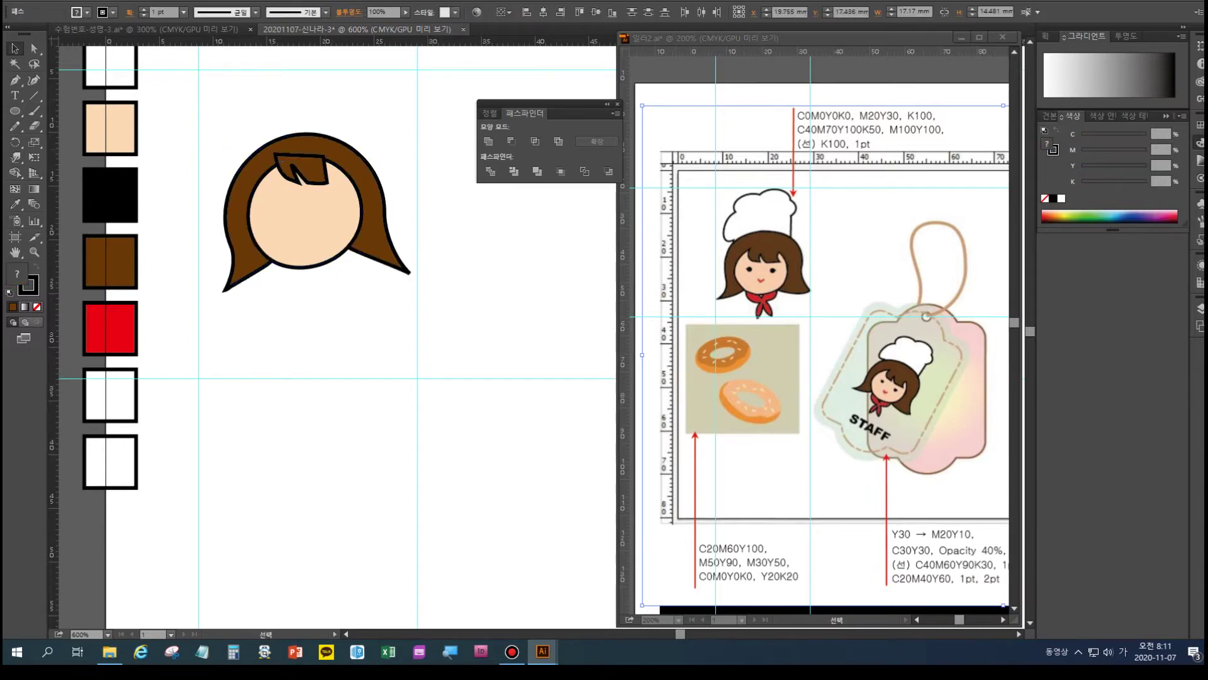
click(311, 170)
shift+click(351, 161)
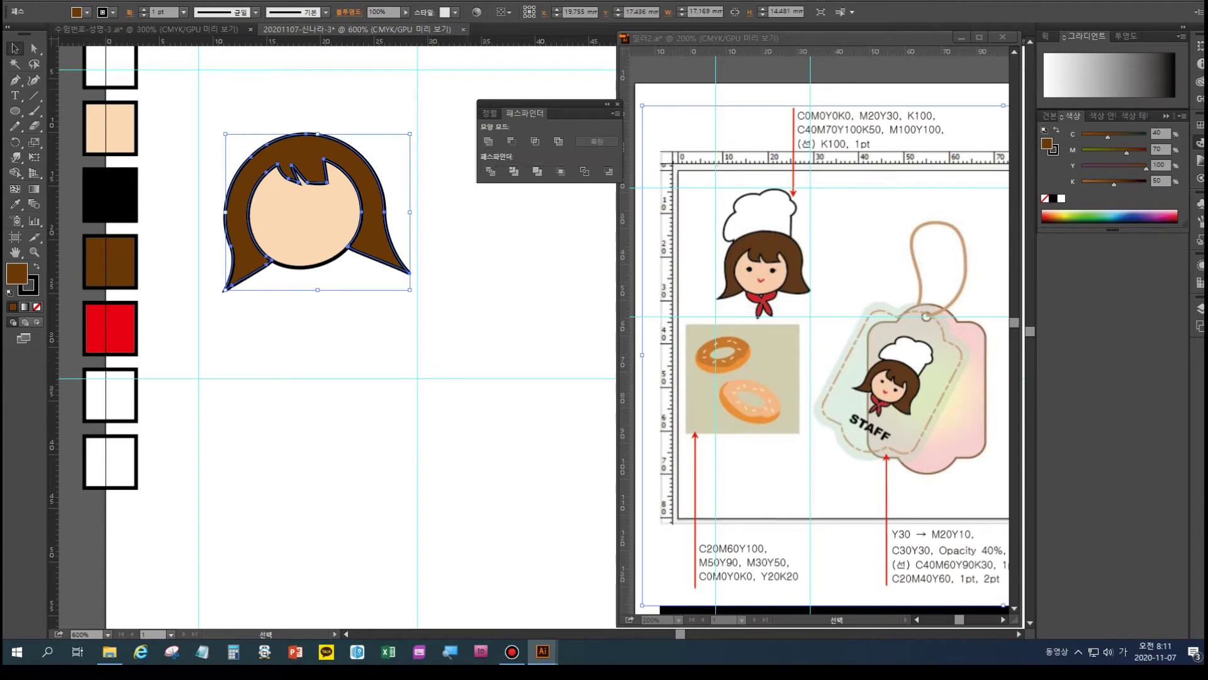
key(Down)
key(Up)
key(ctrl+shift+a)
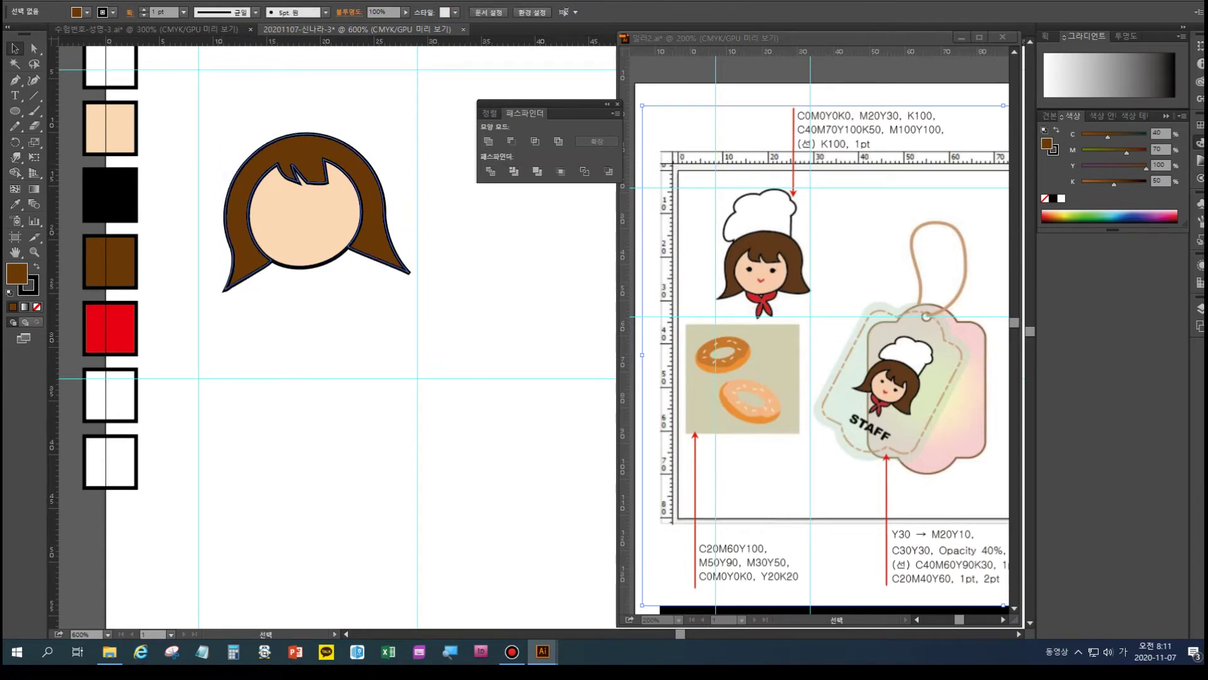
- Pull the right tip of the bangs outward to the right to widen the fringe
key(a)
drag(328, 184, 339, 181)
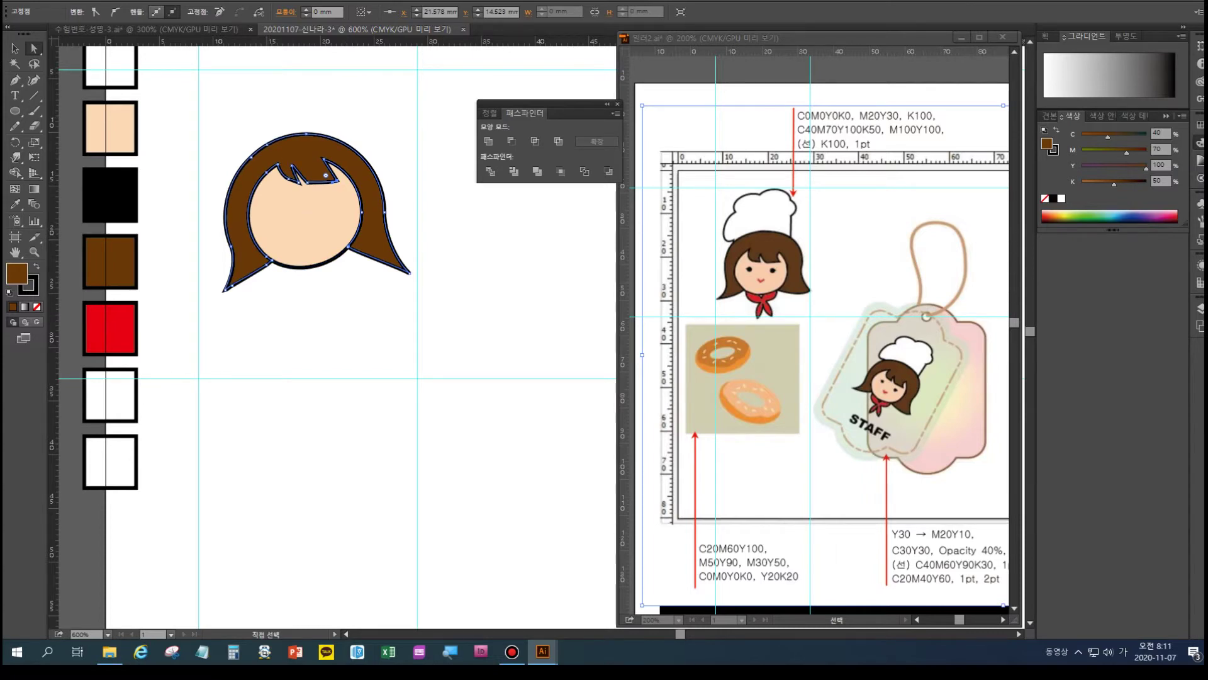
click(308, 153)
click(15, 48)
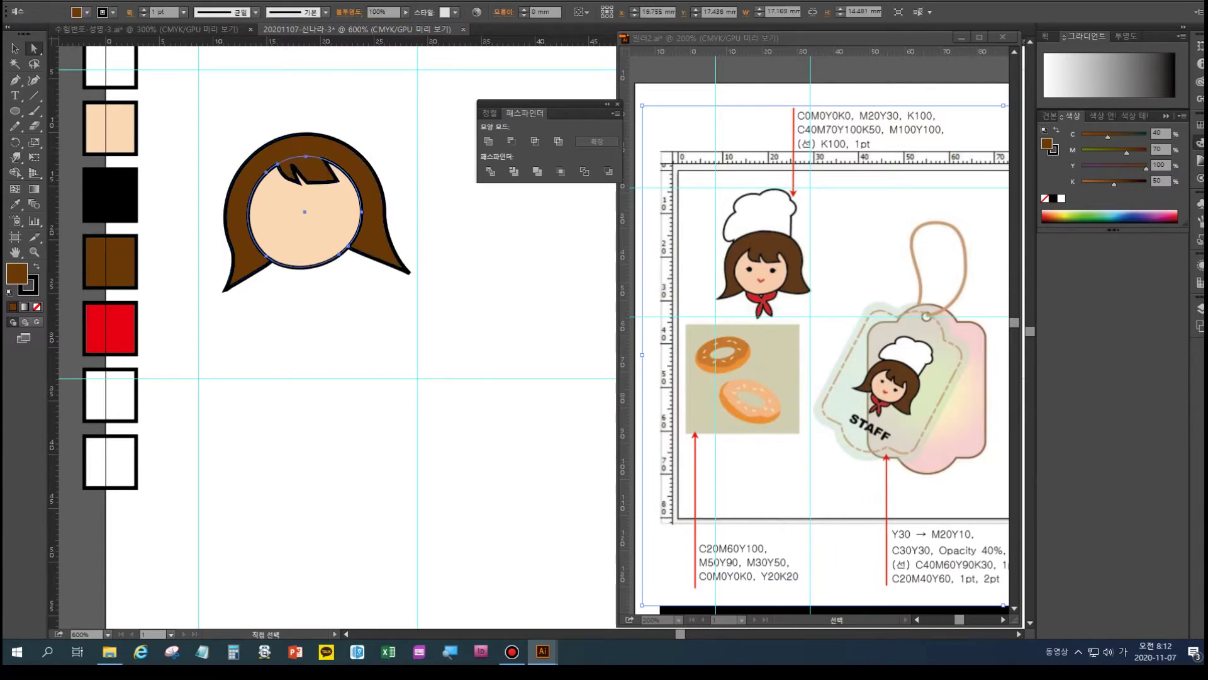
click(306, 210)
key(ctrl+shift+a)
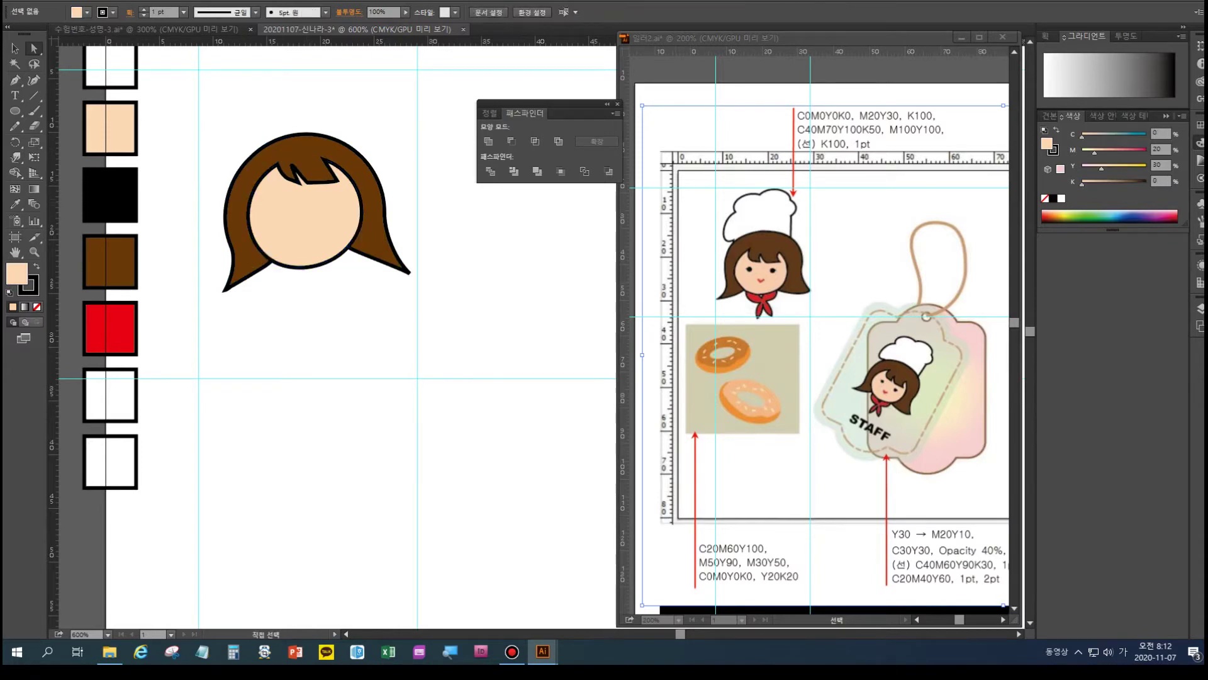
- Nudge the anchor points of the bangs slightly downward so the fringe covers more of the forehead
drag(345, 201, 288, 180)
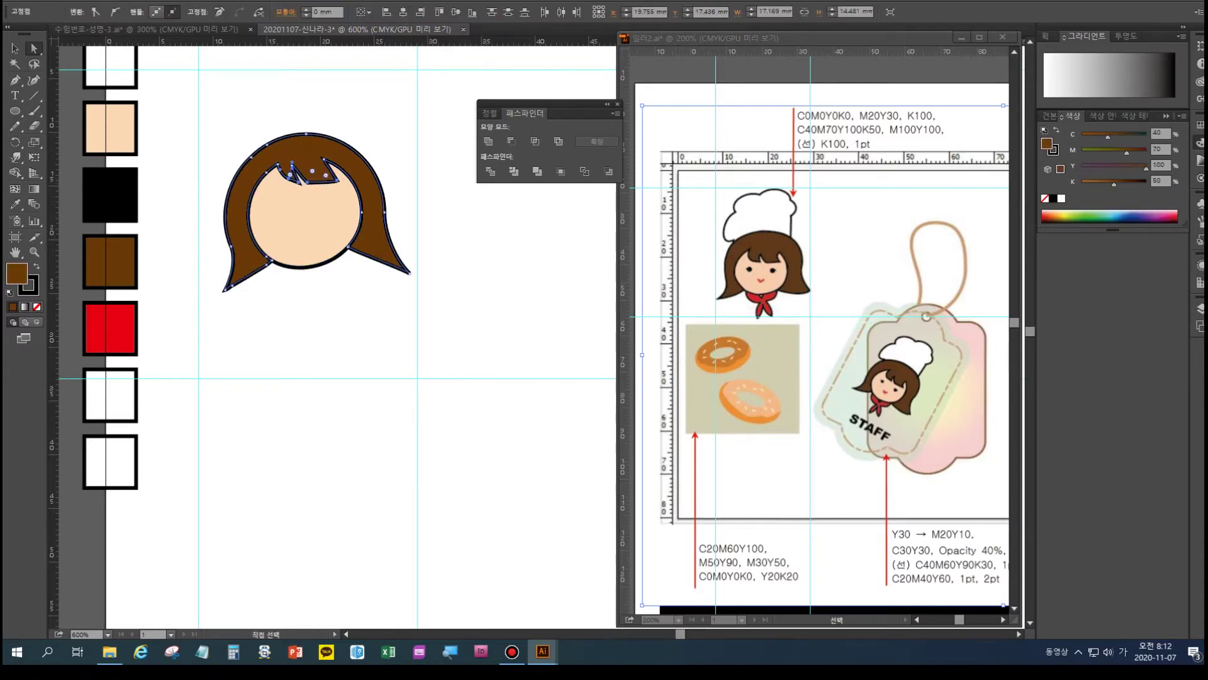
shift+click(278, 165)
shift+click(324, 159)
shift+click(267, 172)
key(Down)
key(Down)
key(Down)
key(Down)
key(Down)
key(Down)
key(Down)
key(Down)
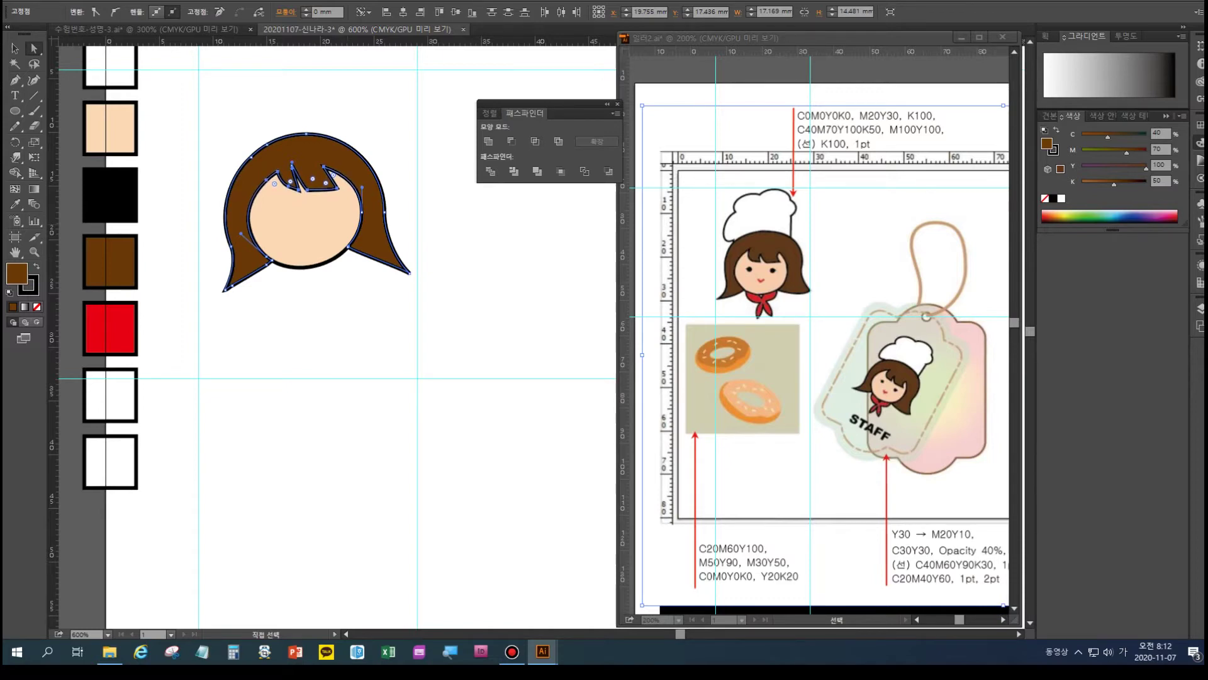
key(ctrl+shift+a)
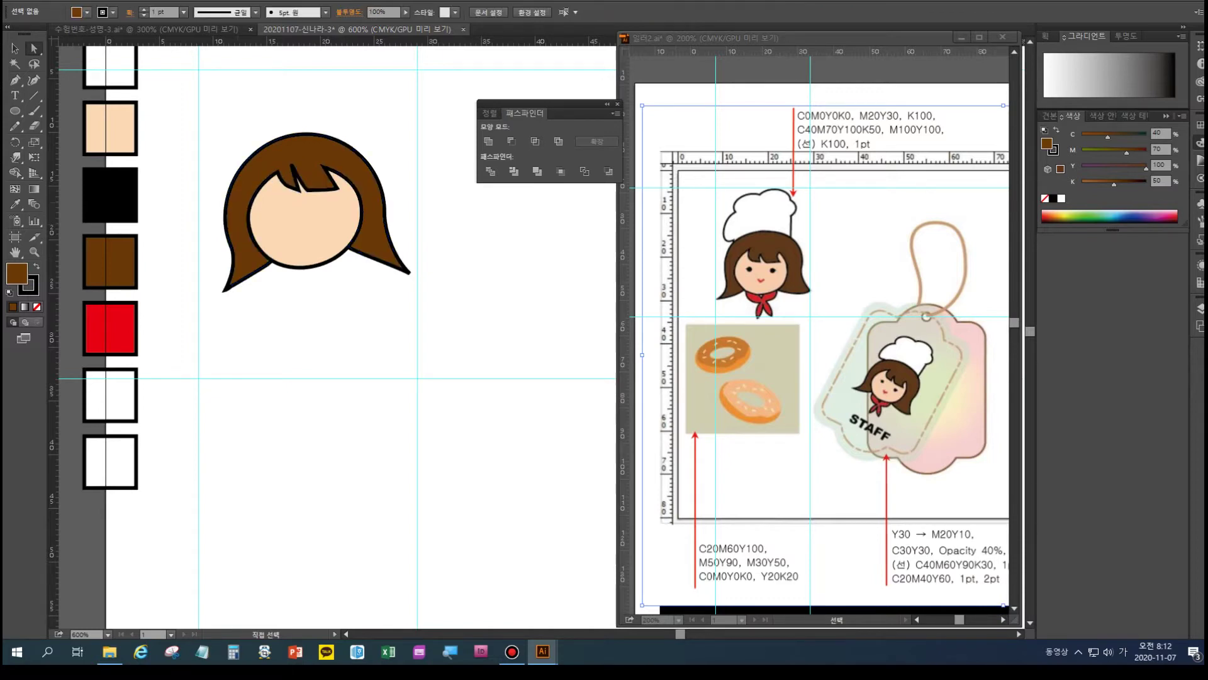
- Pick up the black swatch colour and draw a circle about 0.88 mm wide as the left eye on the face
click(15, 111)
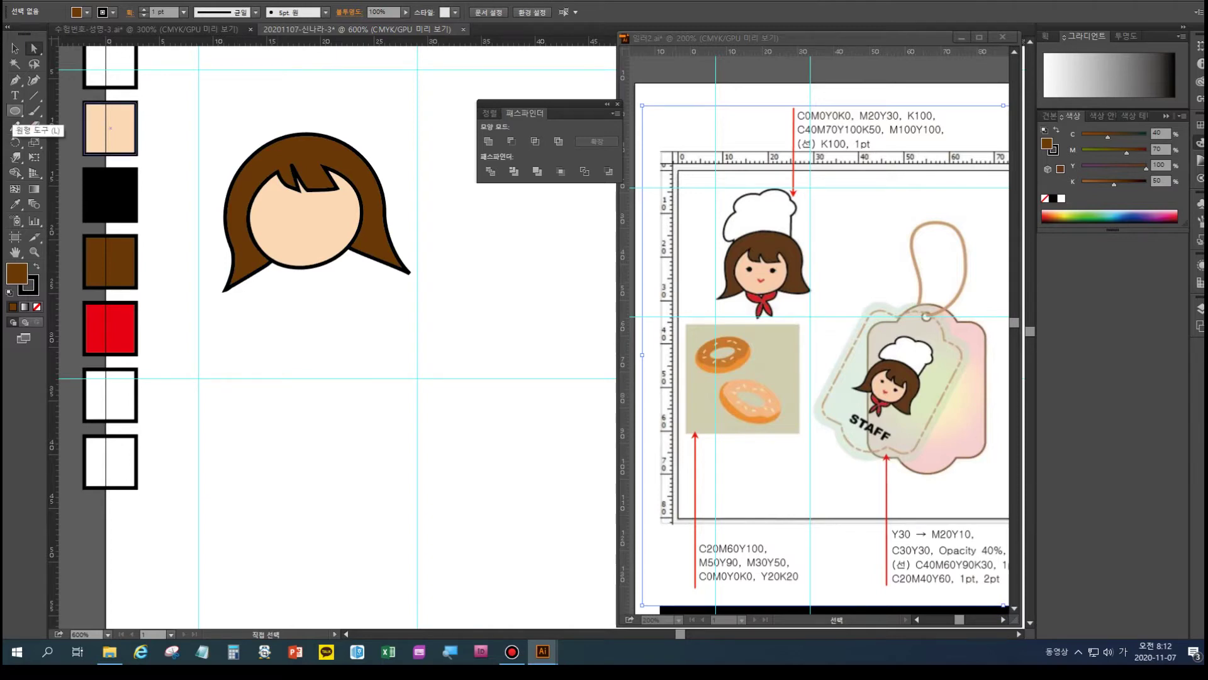
click(15, 204)
click(111, 196)
key(l)
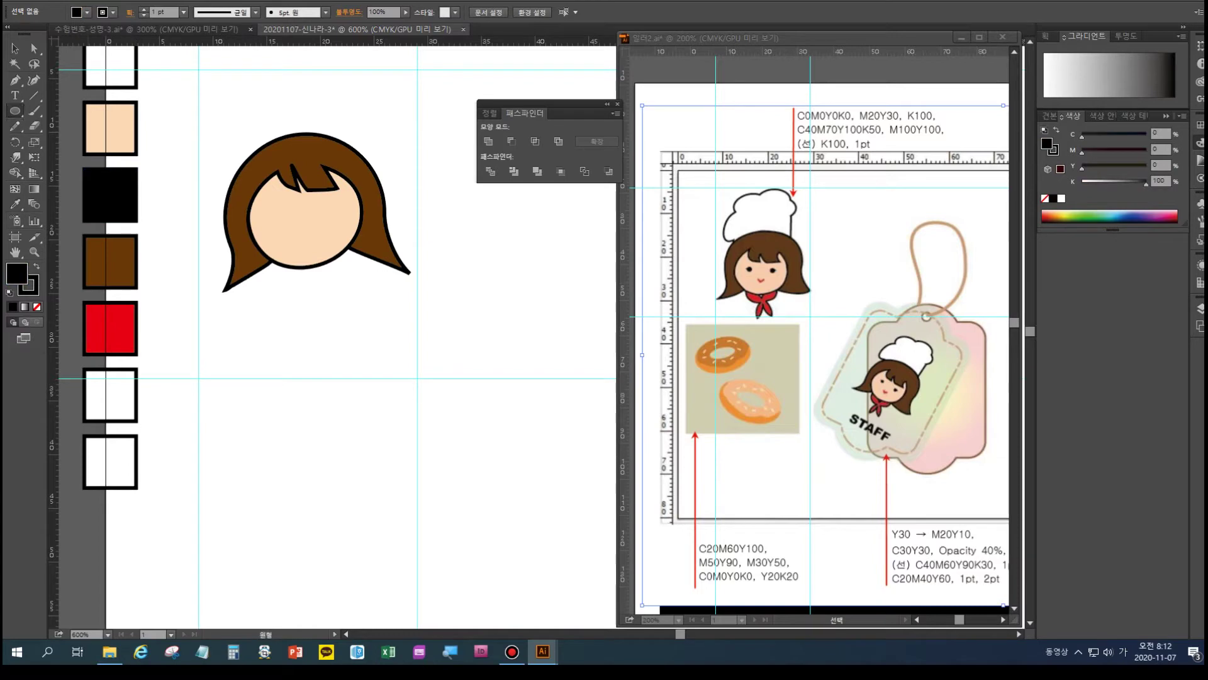
drag(278, 203, 279, 203)
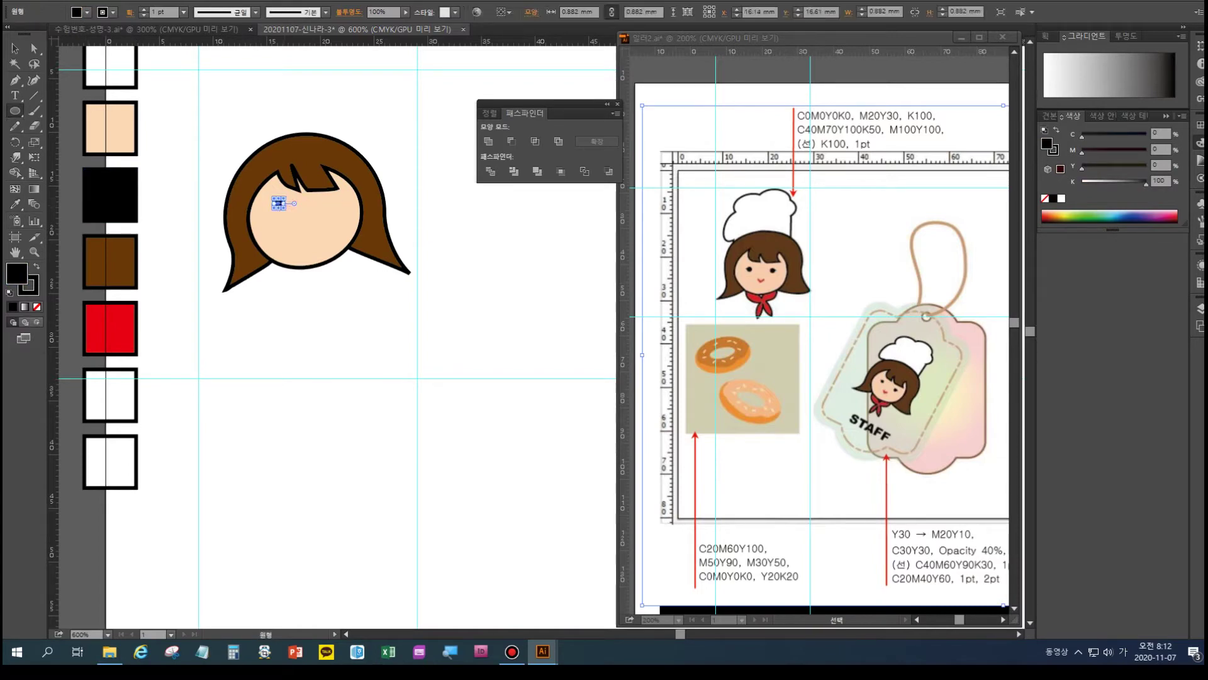
- Add anchor points on the left side of the eye circle and pull the leftmost point outward to form a pointed eyelash
key(ctrl+plus)
key(ctrl+plus)
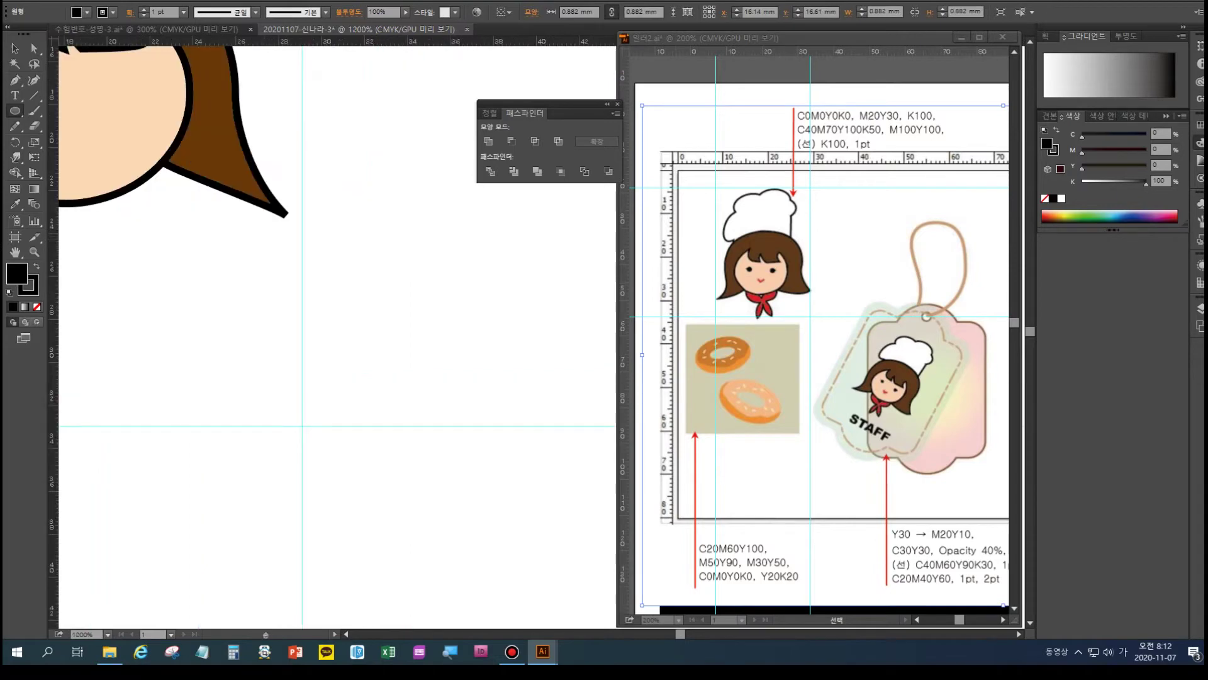
drag(278, 203, 452, 332)
key(a)
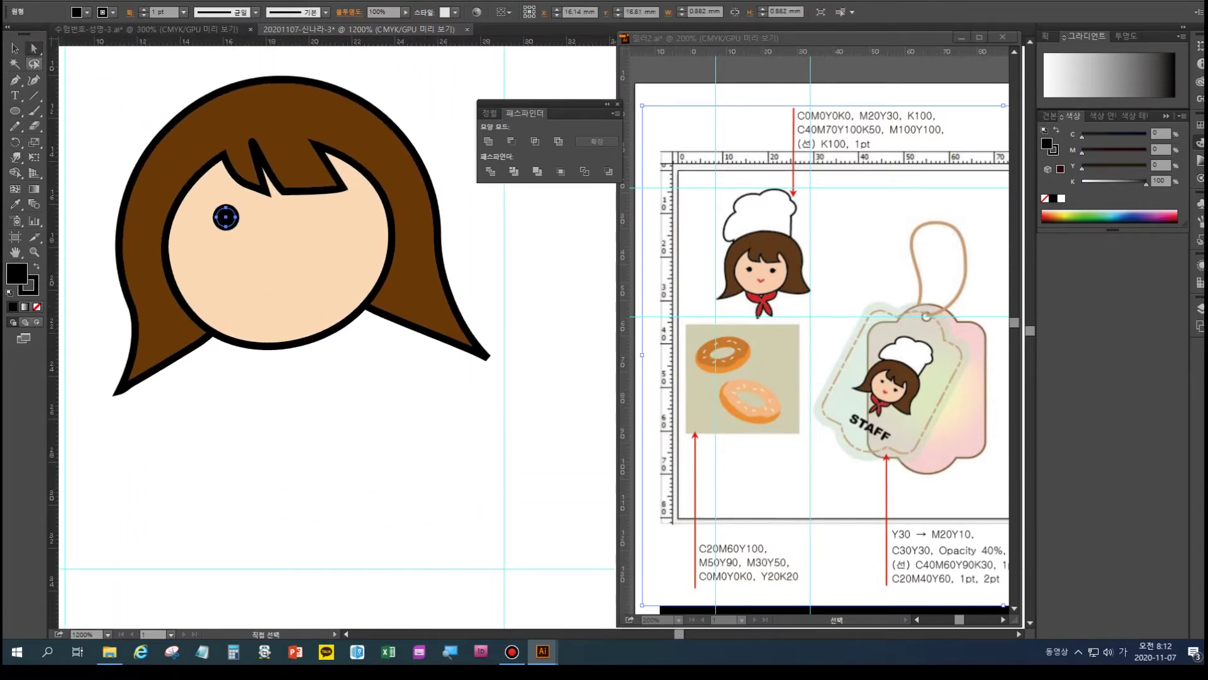
key(t)
key(ctrl+plus)
drag(252, 251, 303, 277)
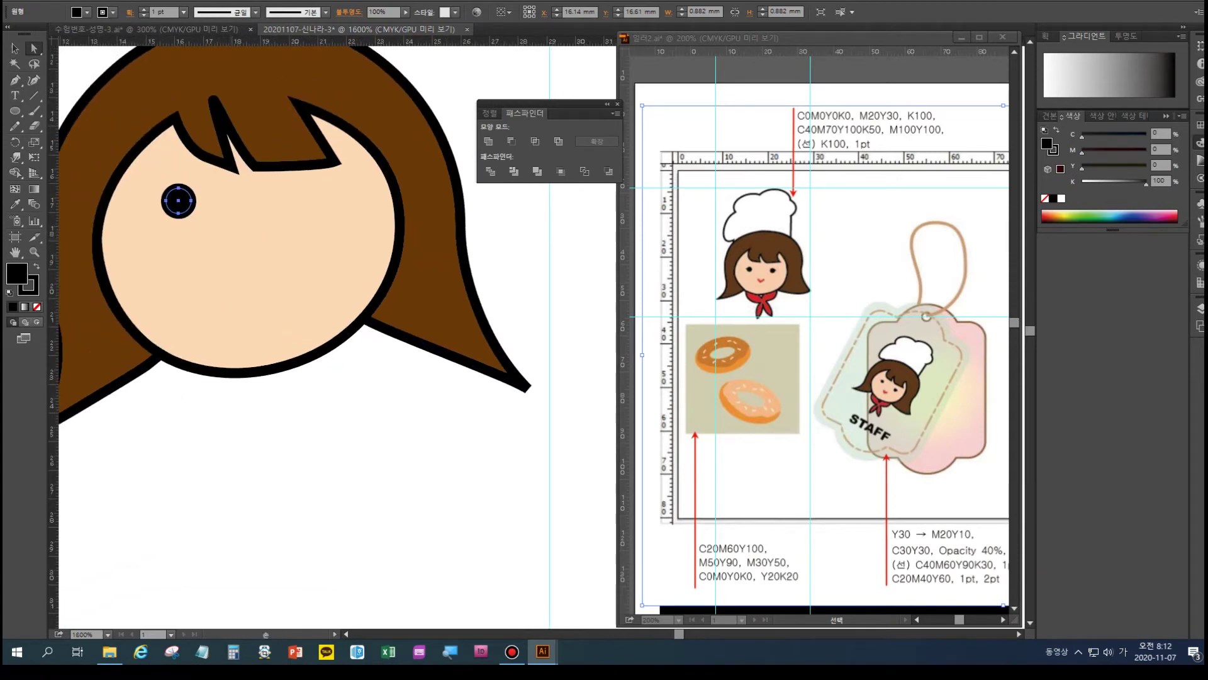
drag(15, 79, 63, 96)
click(171, 189)
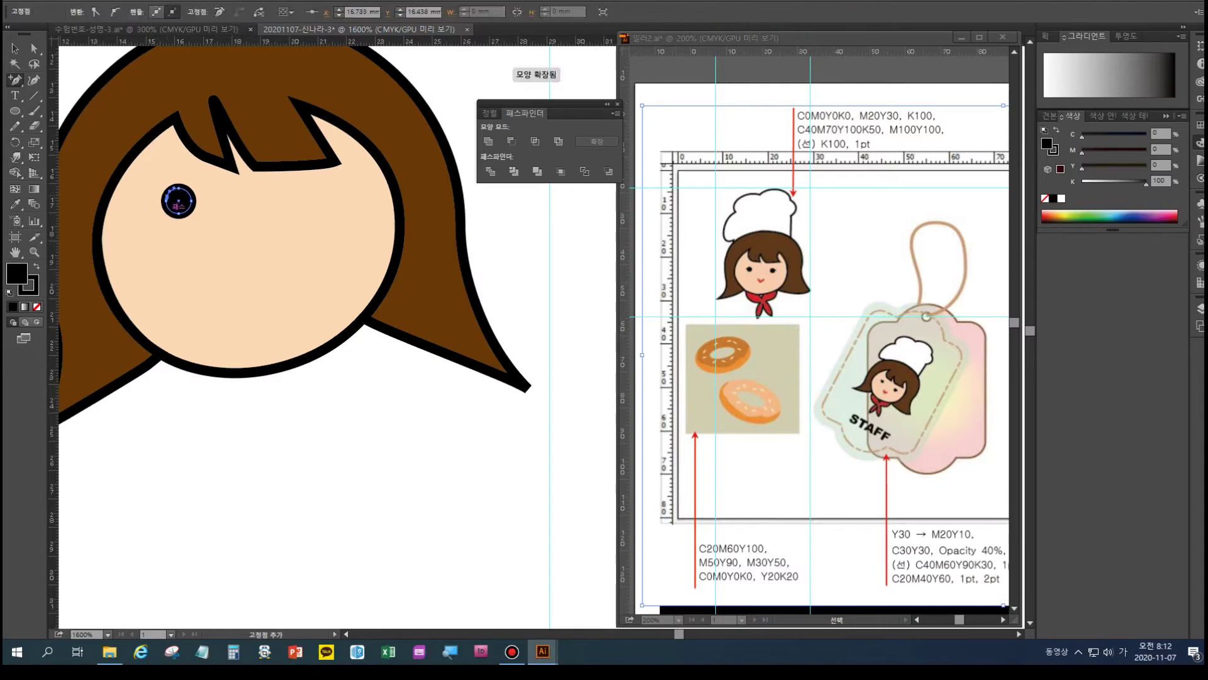
click(34, 48)
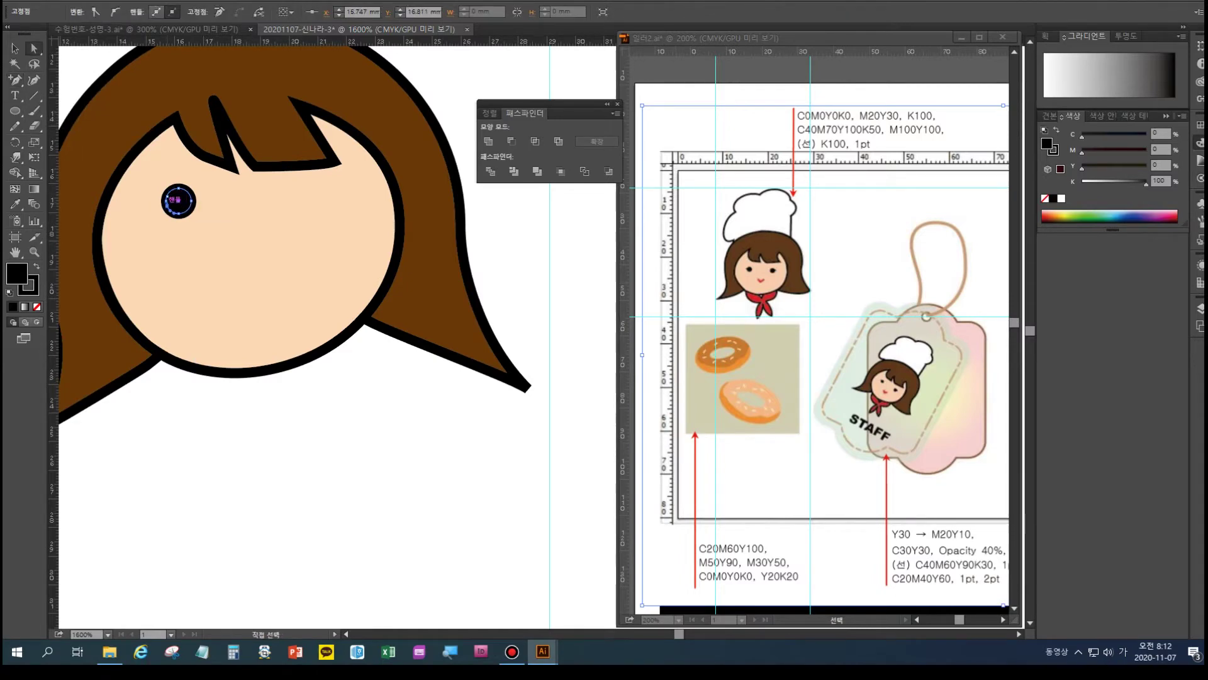
click(166, 200)
drag(165, 200, 154, 201)
click(16, 48)
click(189, 472)
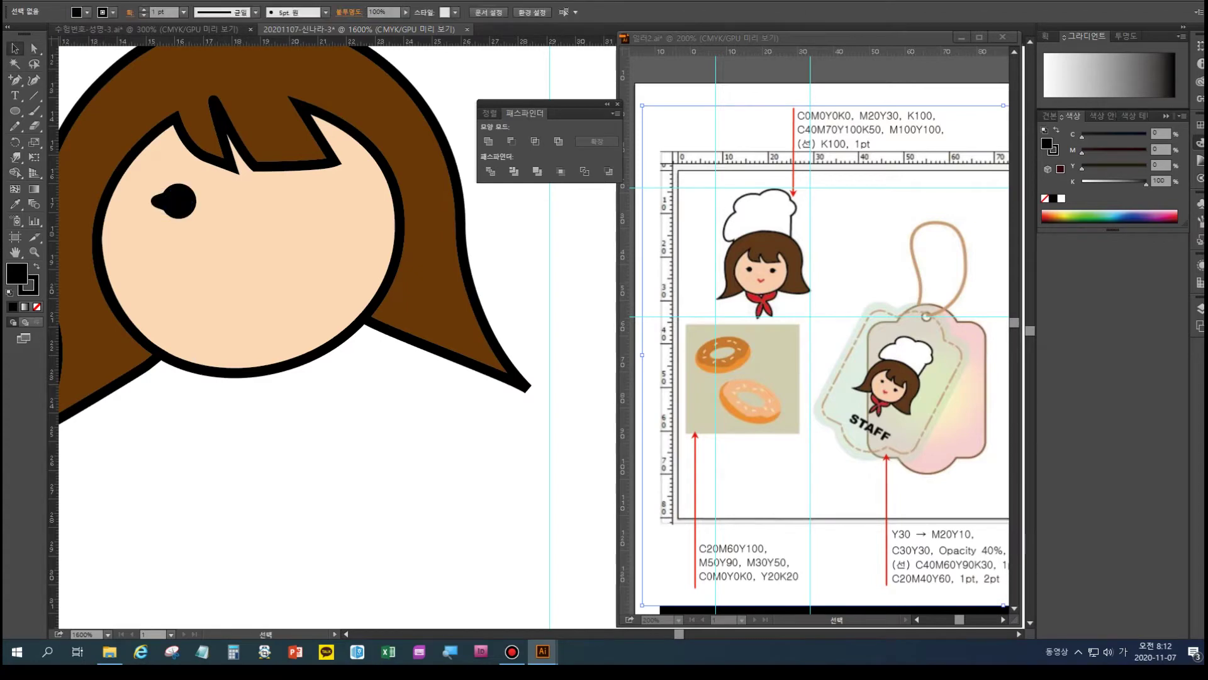
- Remove the stroke from the left eye shape with its pointed lash
click(176, 200)
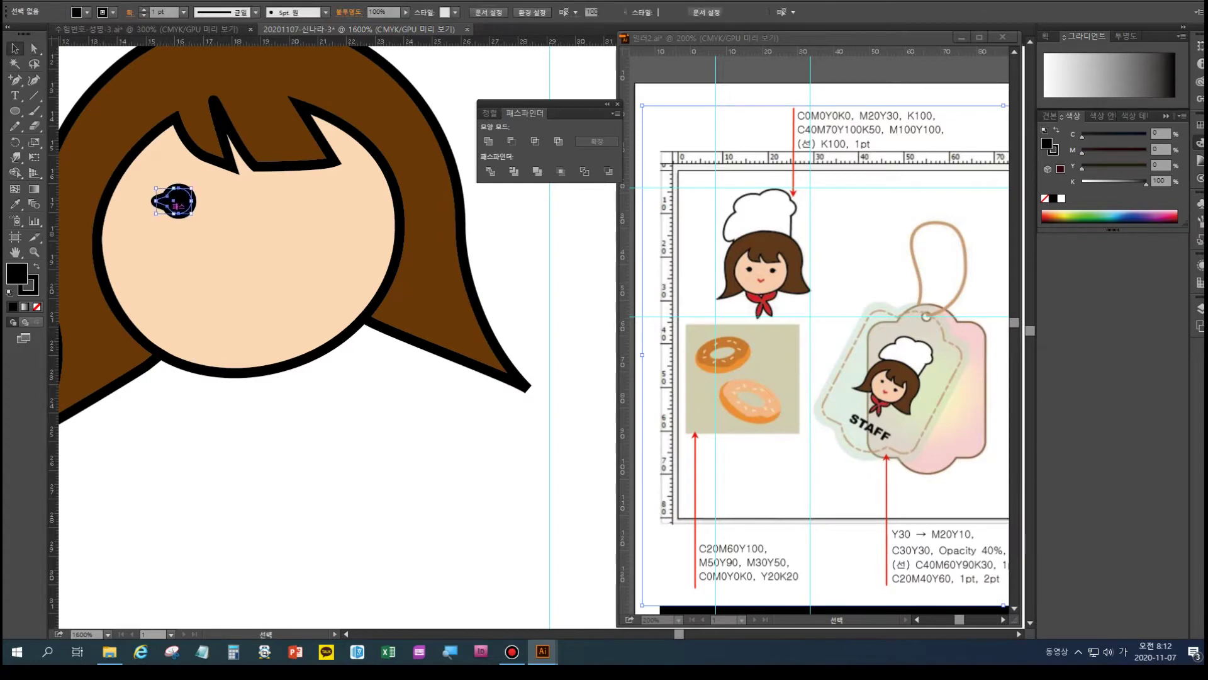
key(ctrl+shift+a)
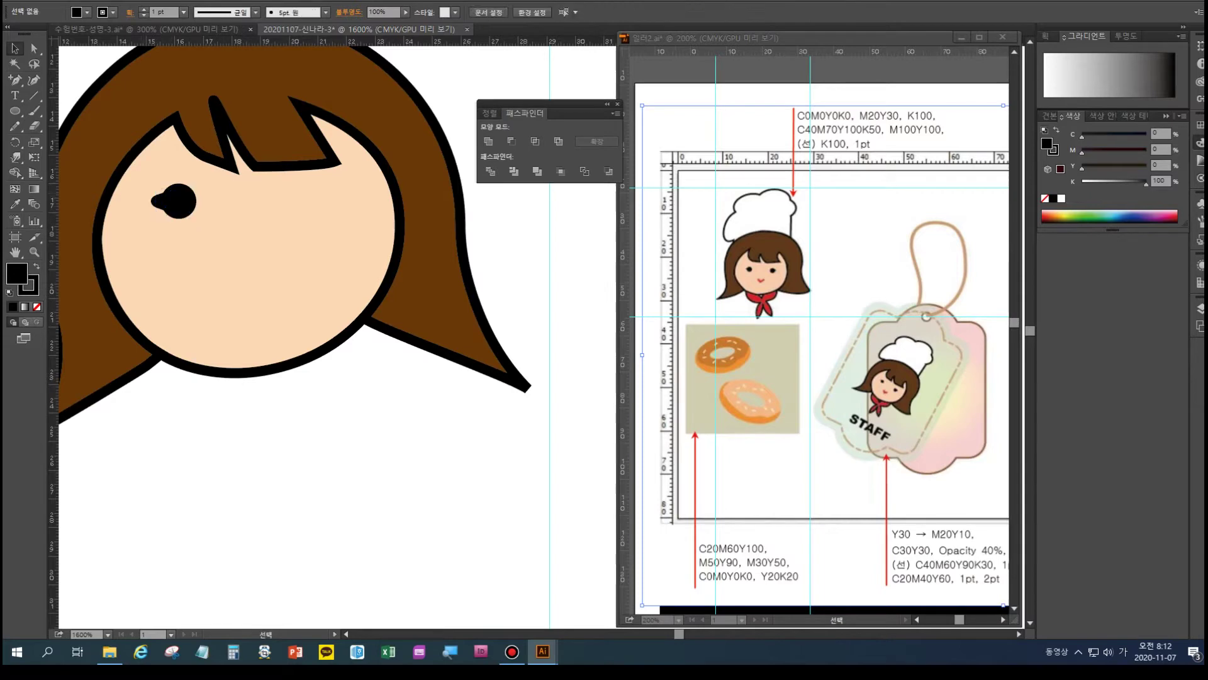
key(a)
drag(160, 207, 161, 207)
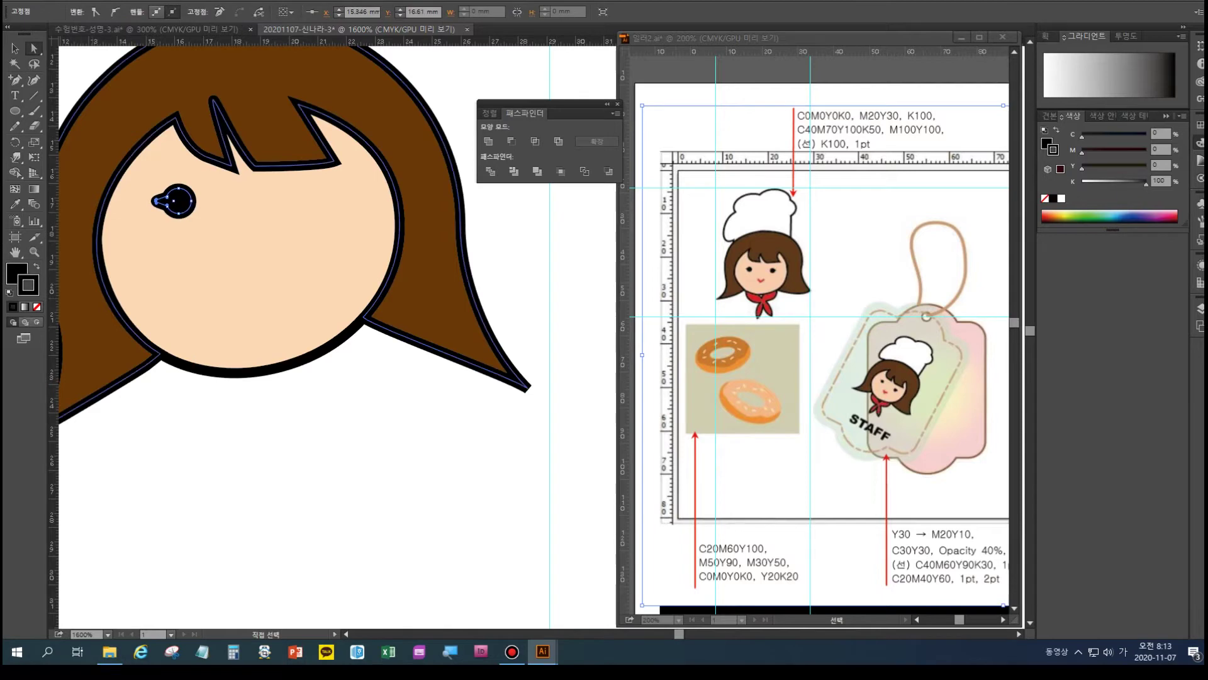
click(37, 307)
click(151, 466)
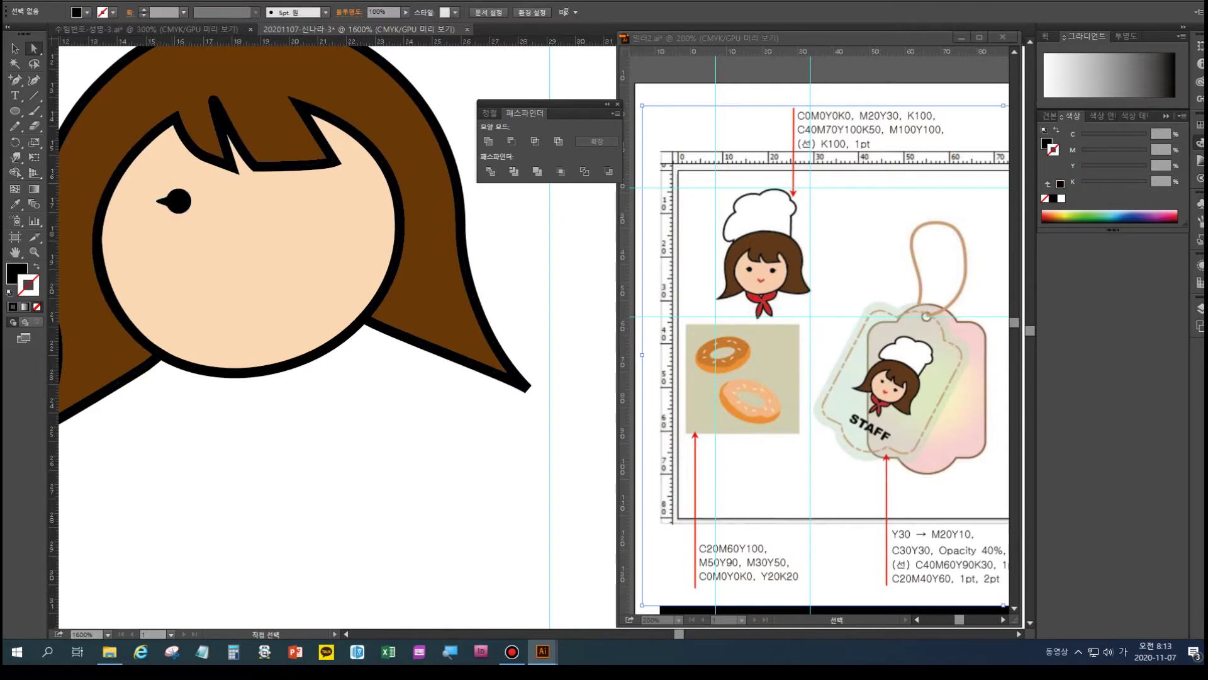
click(178, 201)
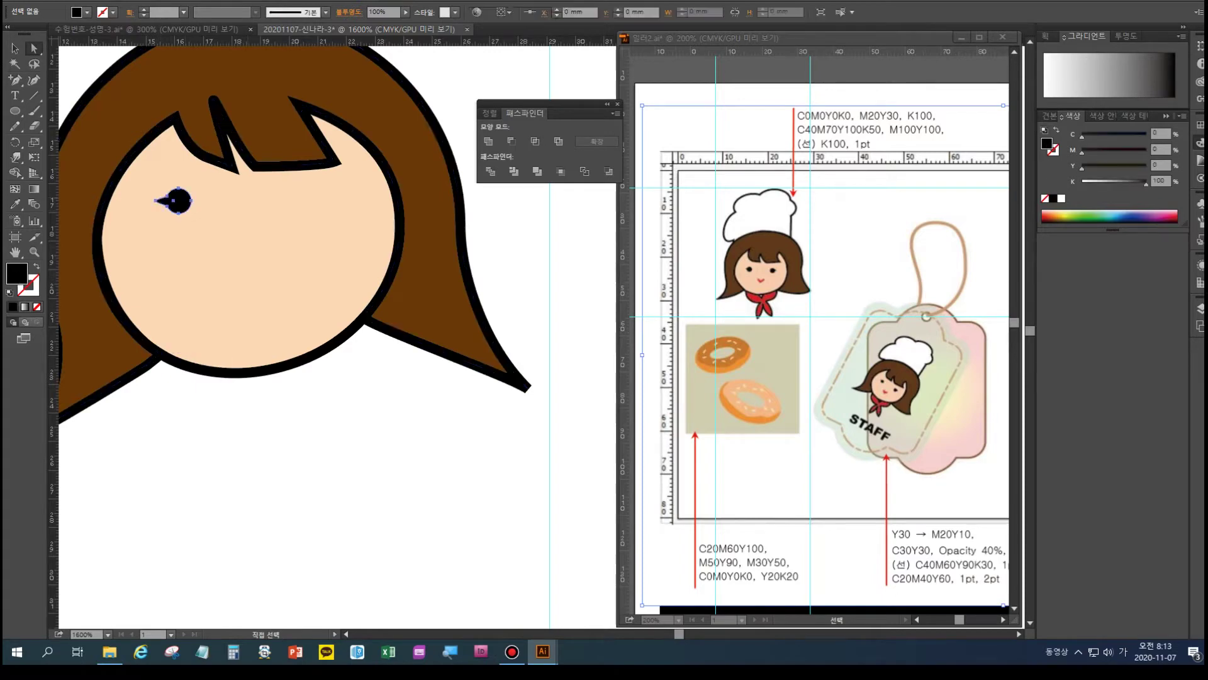
key(ctrl+shift+a)
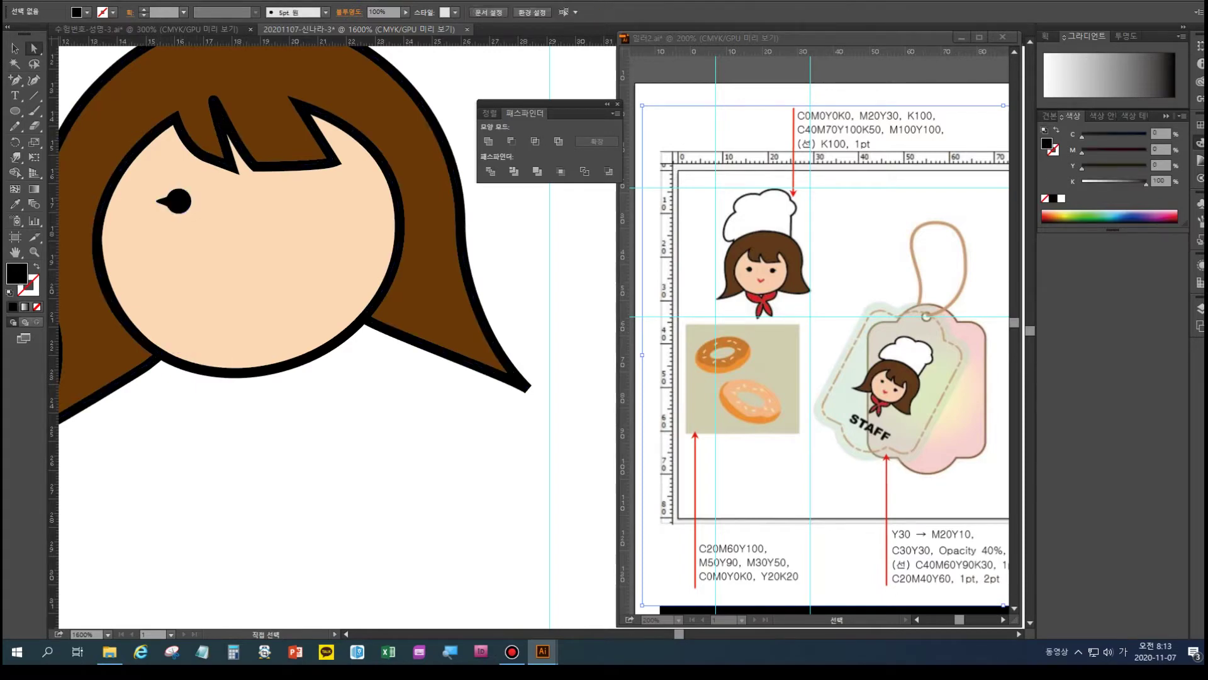
- Place a vertical guide through the centre of the face circle
ctrl+click(252, 251)
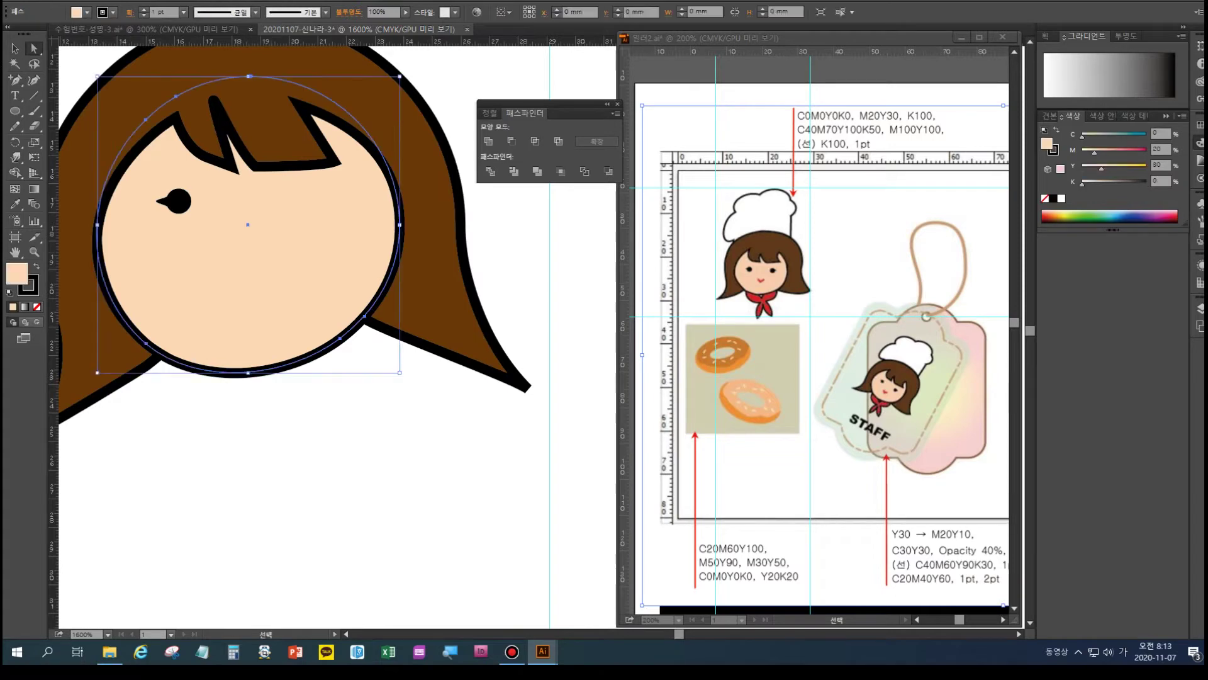
drag(53, 566, 248, 567)
shift+click(75, 378)
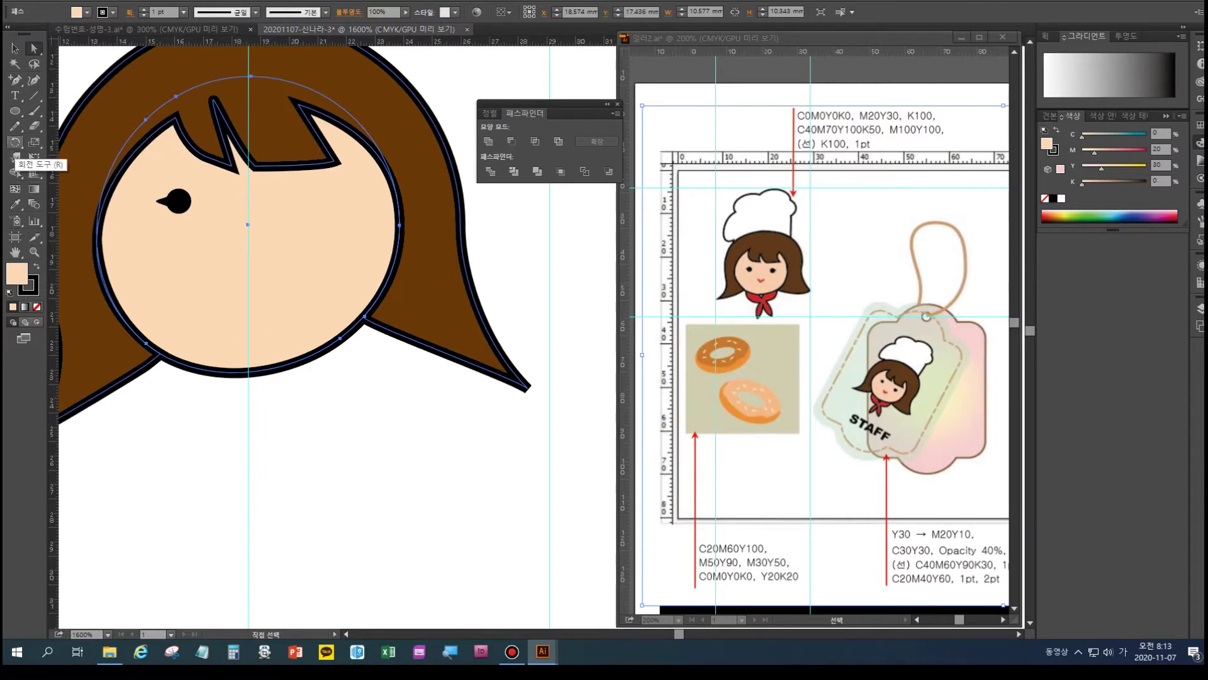
- Reflect a copy of the left eye across the vertical centre guide to create the right eye
click(176, 200)
click(16, 142)
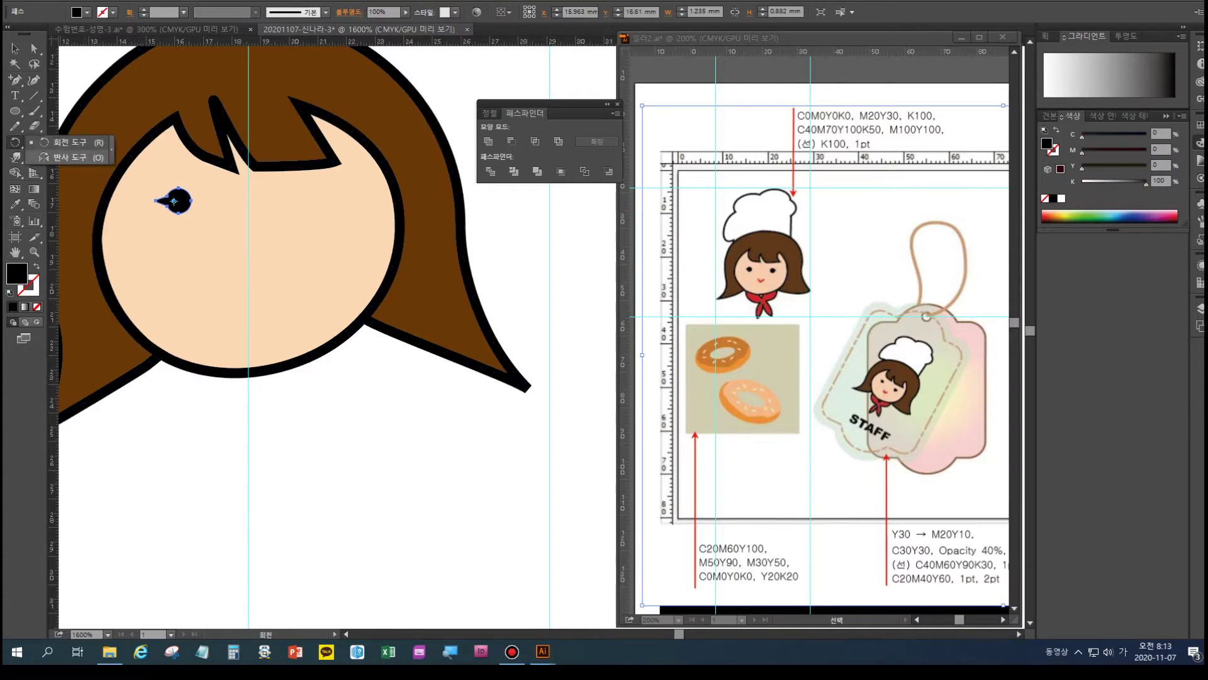
click(66, 157)
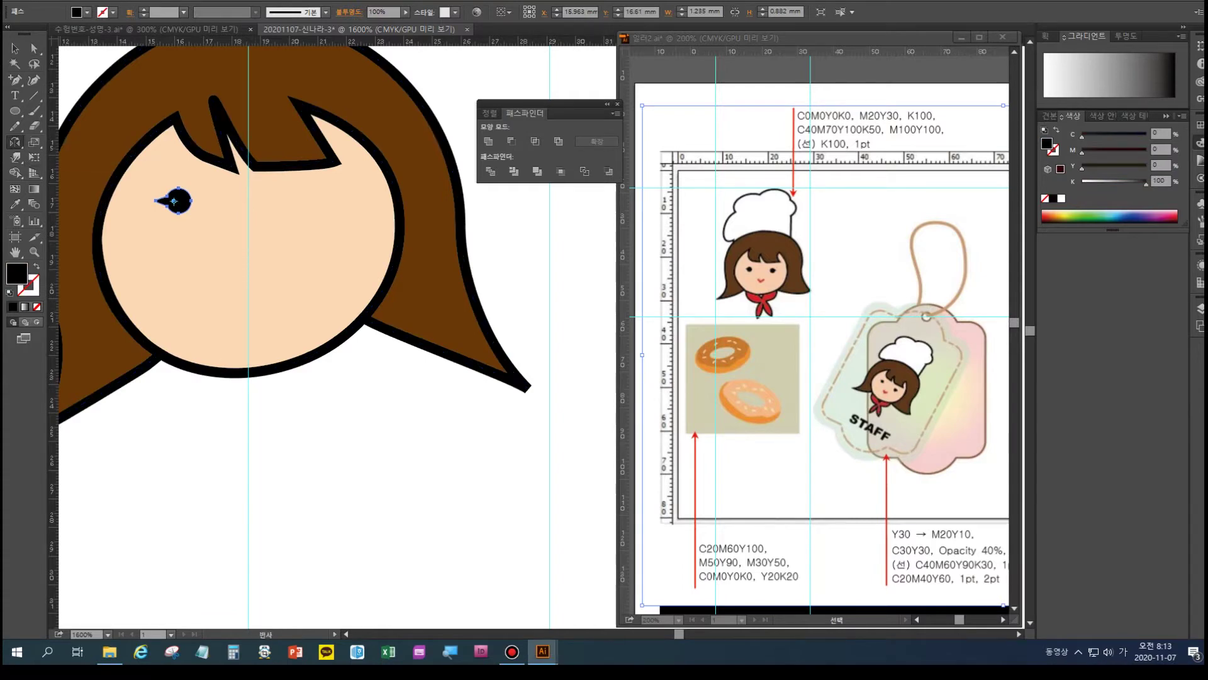
alt+click(249, 201)
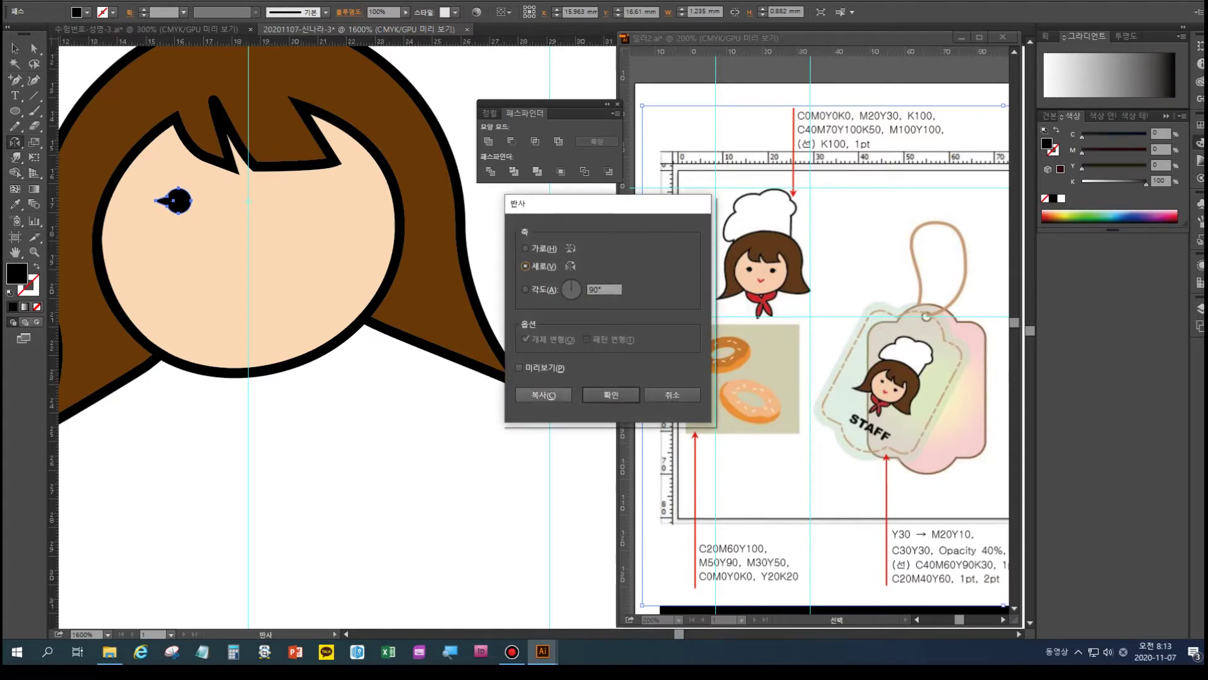
click(545, 395)
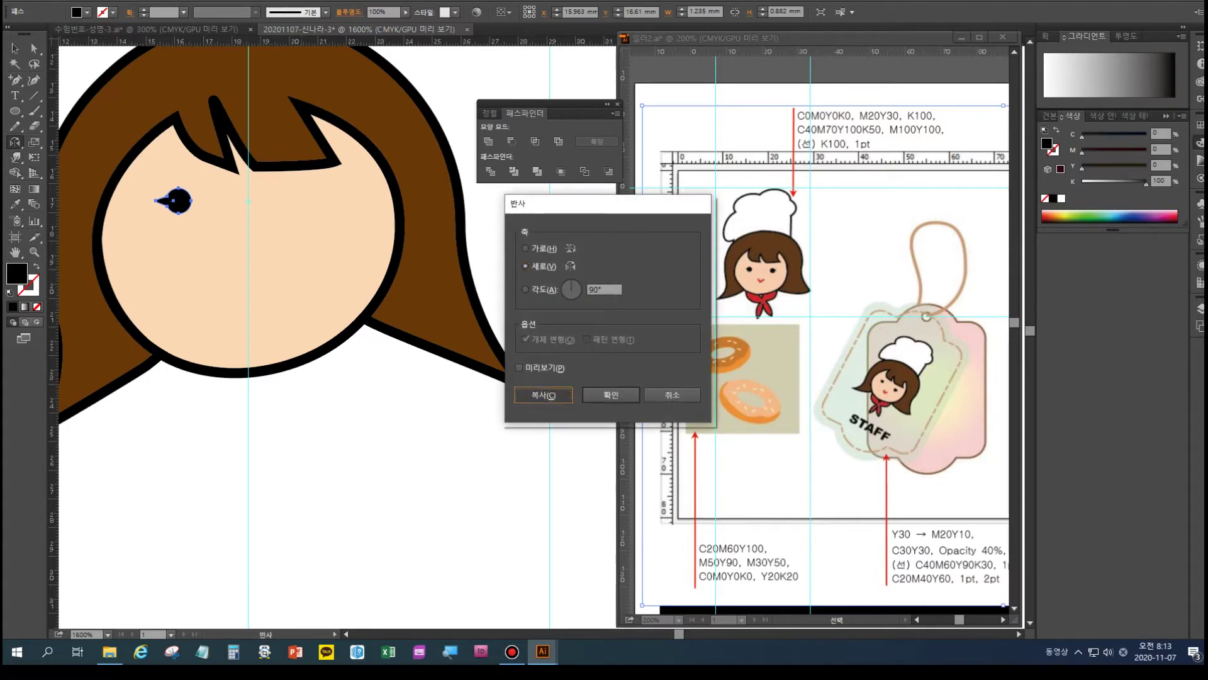
key(a)
key(ctrl+shift+a)
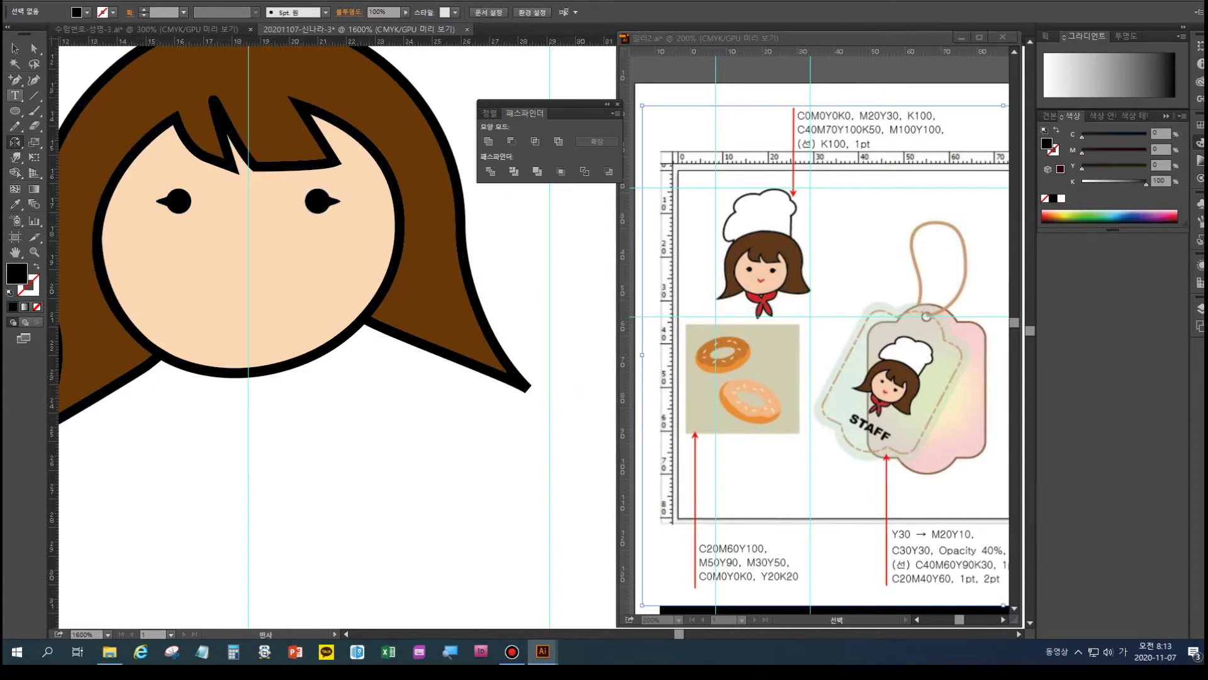
- Draw a small V-shaped mouth centred on the lower face with the Pen tool, using no fill and an M100 Y100 stroke
drag(15, 79, 51, 79)
key(shift+x)
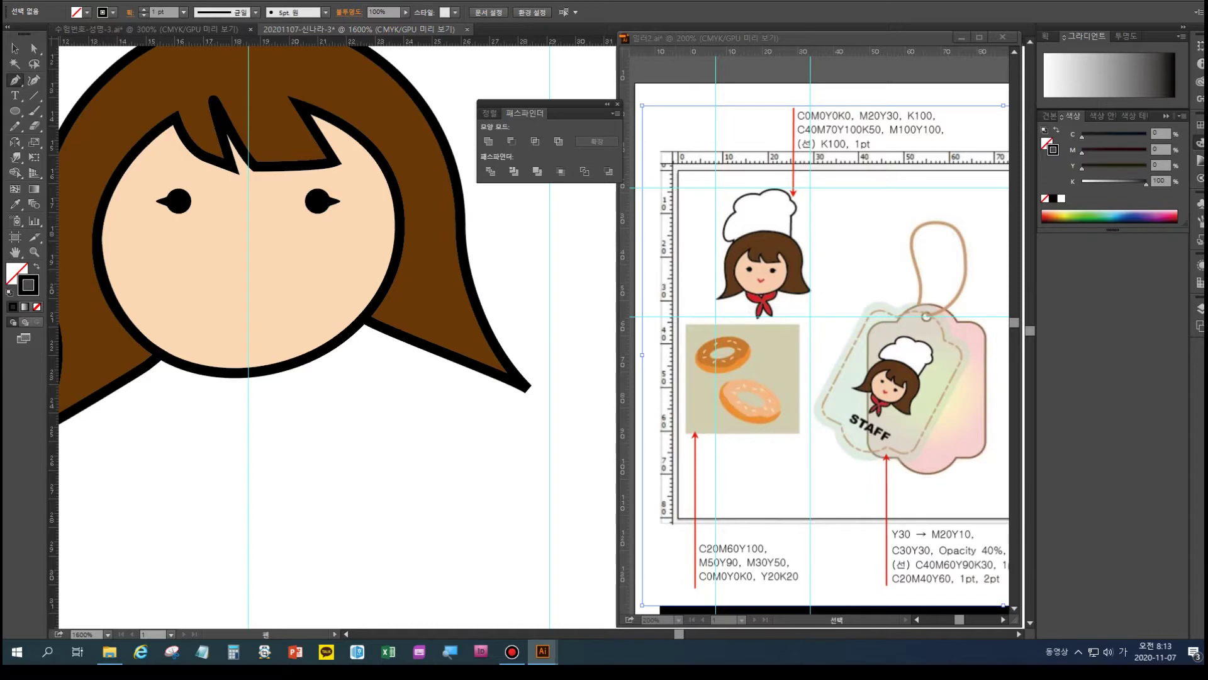
text(100)
key(Tab)
text(10)
key(Tab)
text(0)
key(Return)
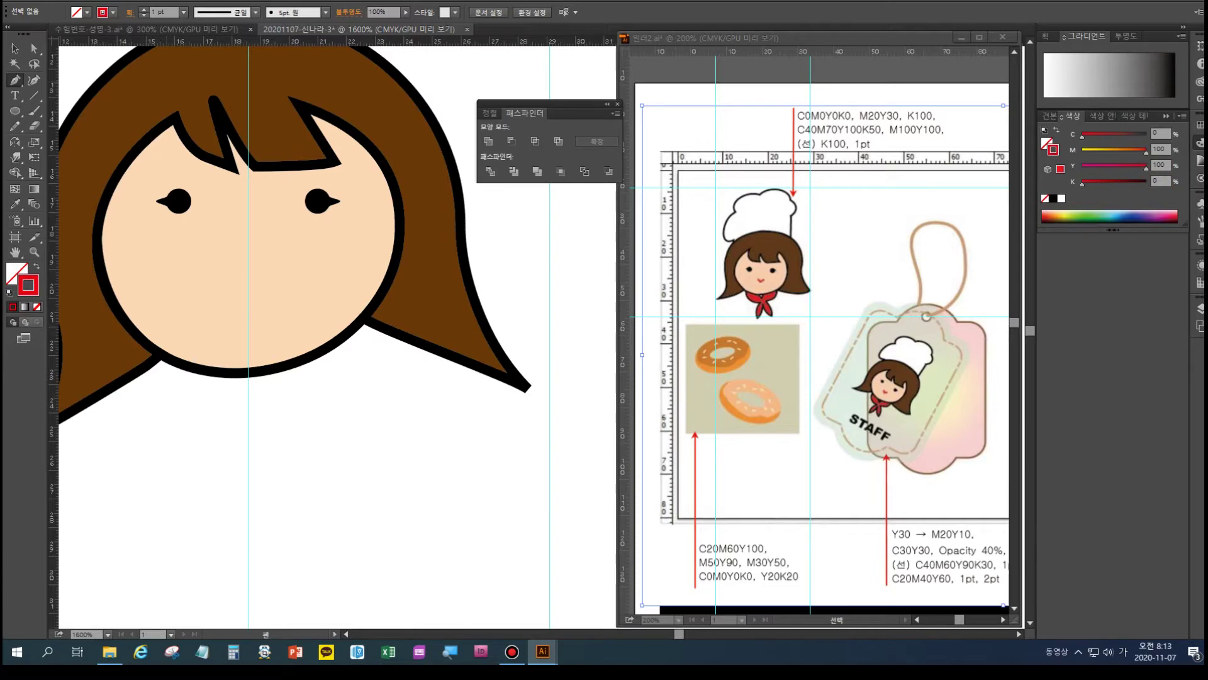
drag(228, 274, 282, 308)
click(265, 272)
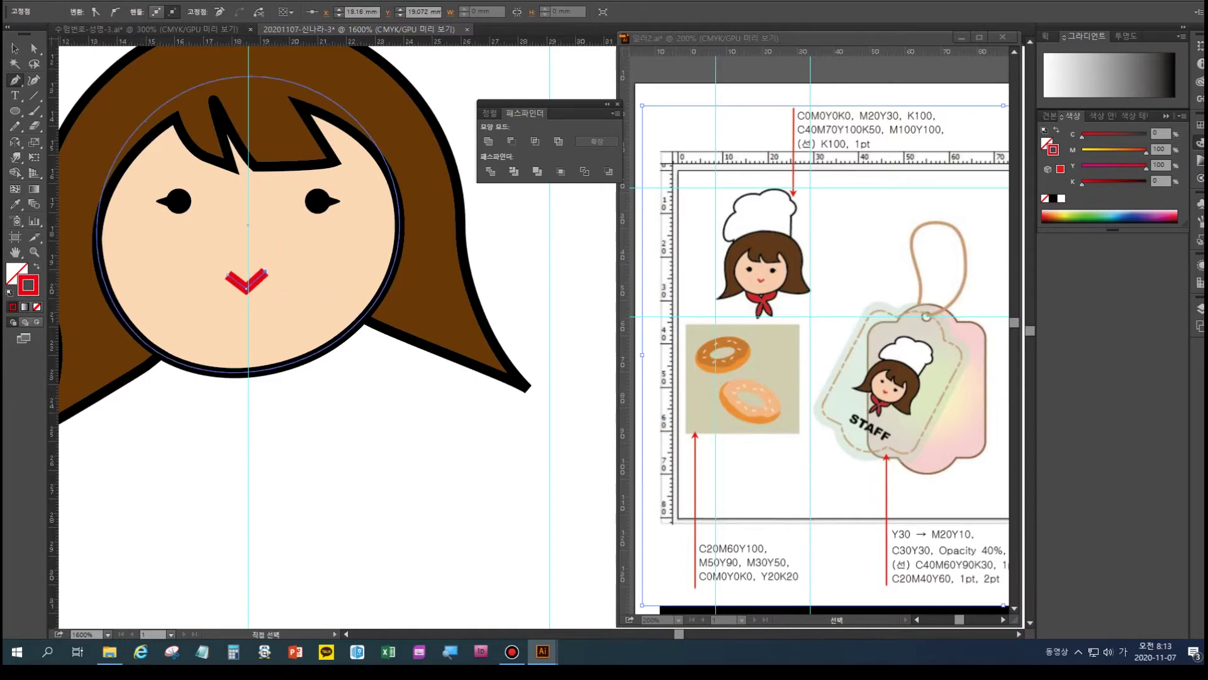
- Select the face circle together with the red mouth and lock both
ctrl+click(265, 376)
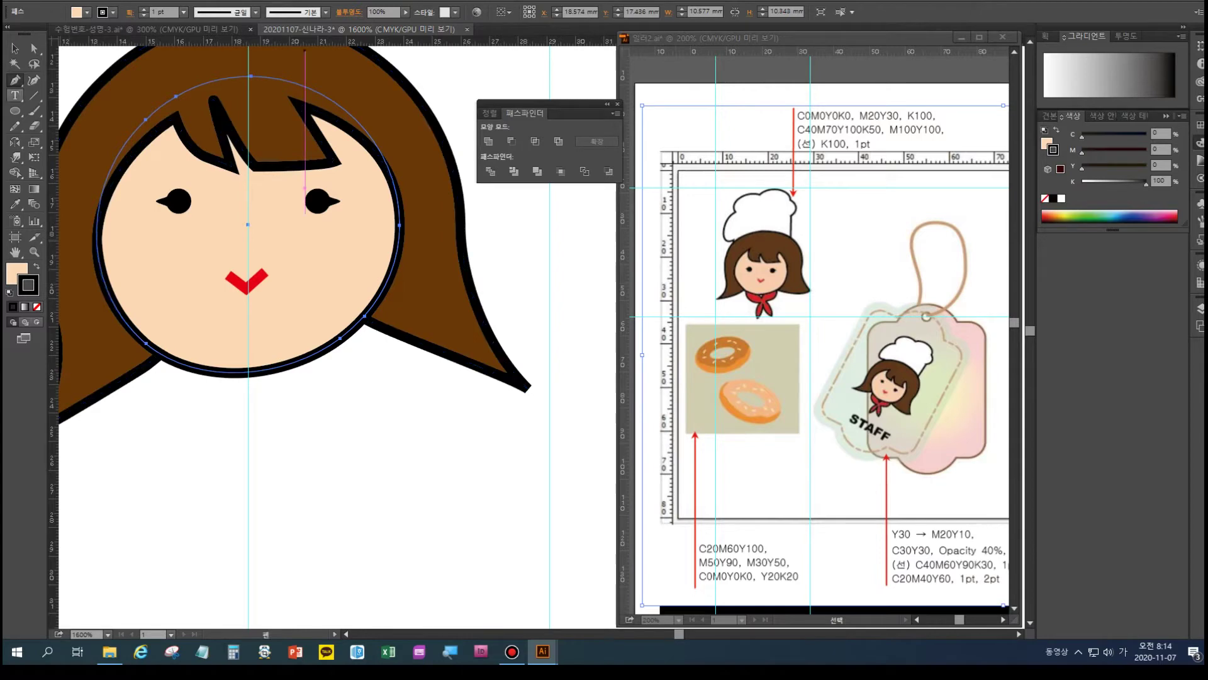
click(417, 455)
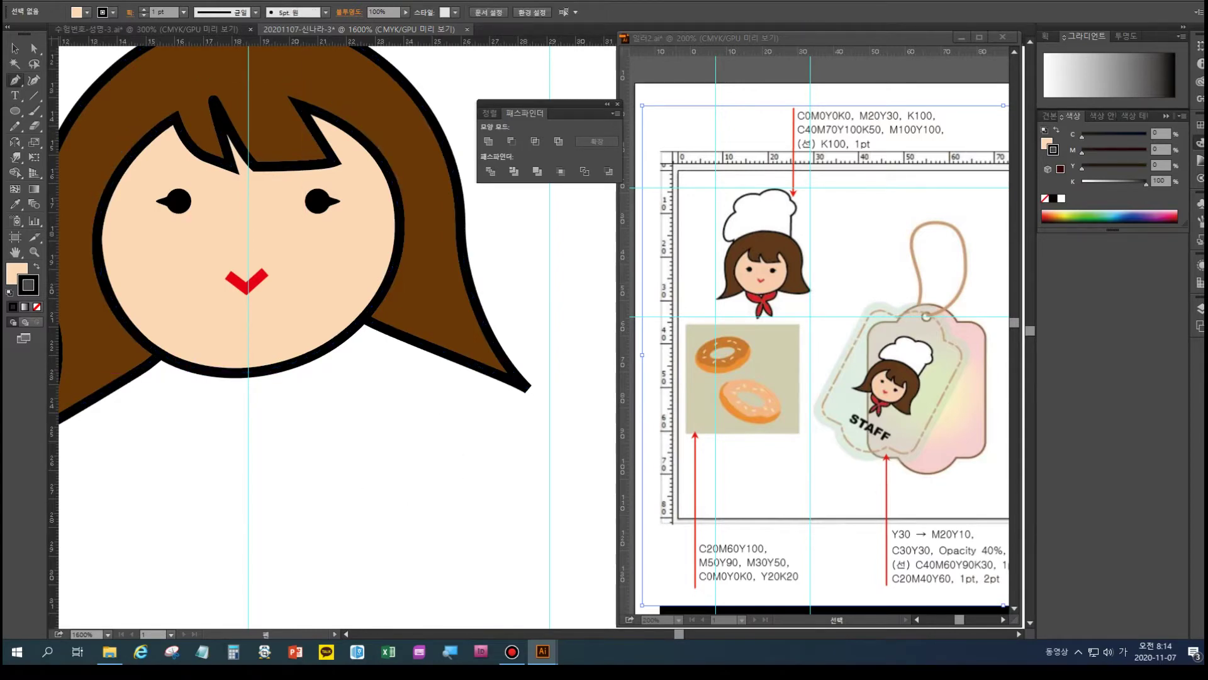
click(15, 48)
click(217, 339)
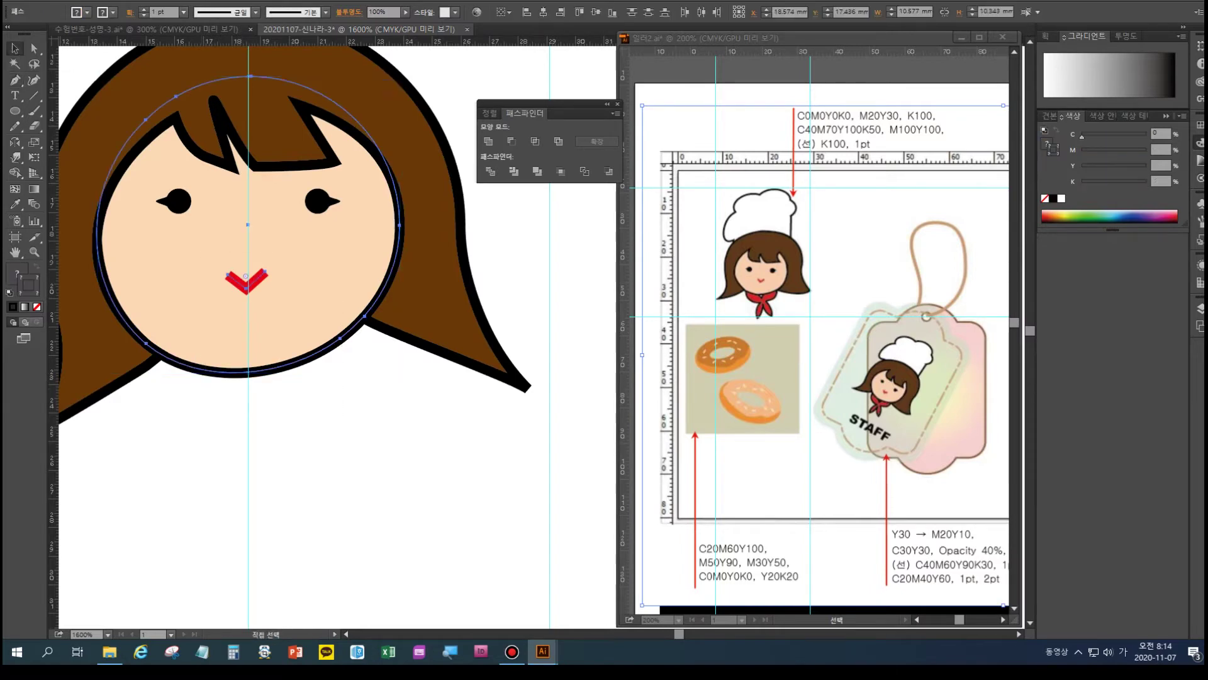
key(ctrl+2)
- Draw the left wing and left tail of the neck scarf below the chin with the Pen tool, ending near the centre guide
click(15, 80)
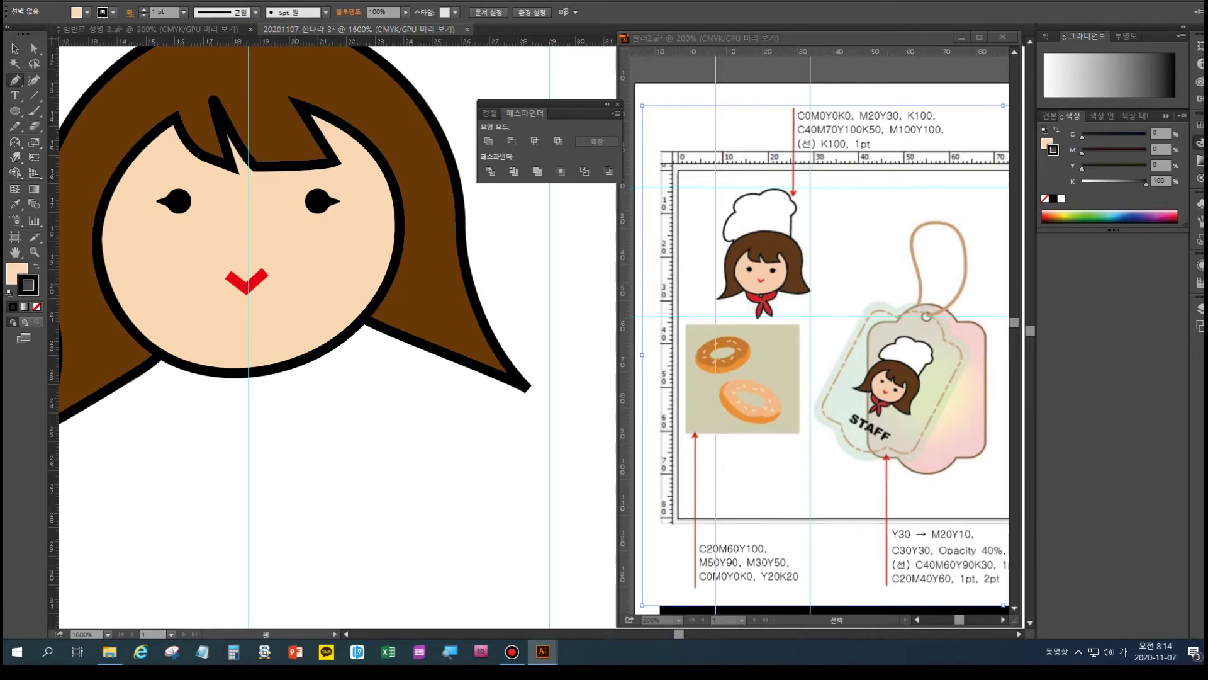
click(247, 290)
click(247, 401)
click(247, 401)
drag(177, 354, 142, 339)
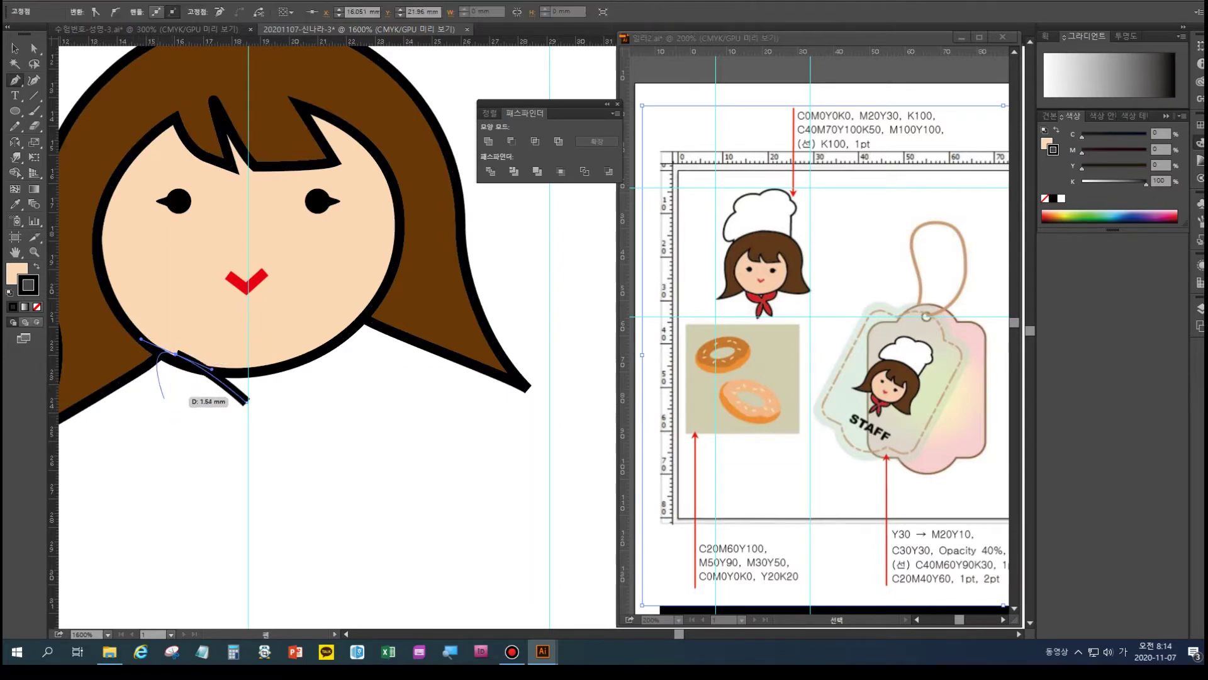
mouse_move(156, 372)
mouse_down()
mouse_move(166, 415)
mouse_move(225, 431)
mouse_move(206, 420)
mouse_move(189, 432)
mouse_move(249, 435)
mouse_up()
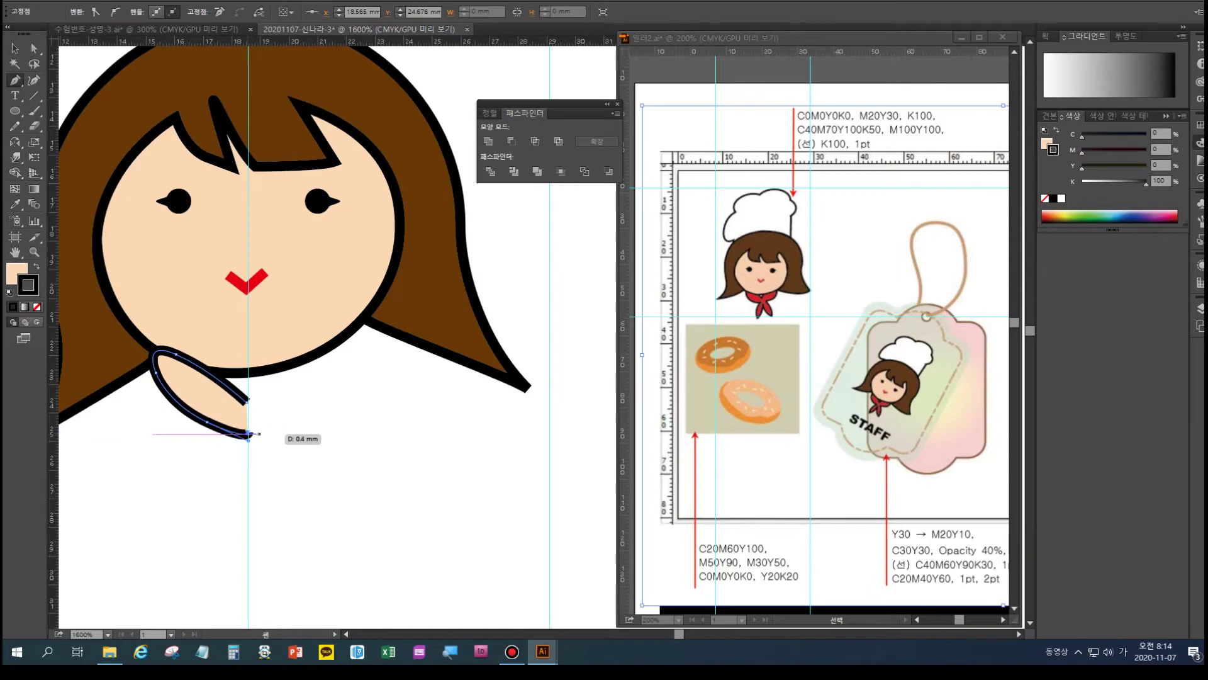
drag(282, 473, 181, 495)
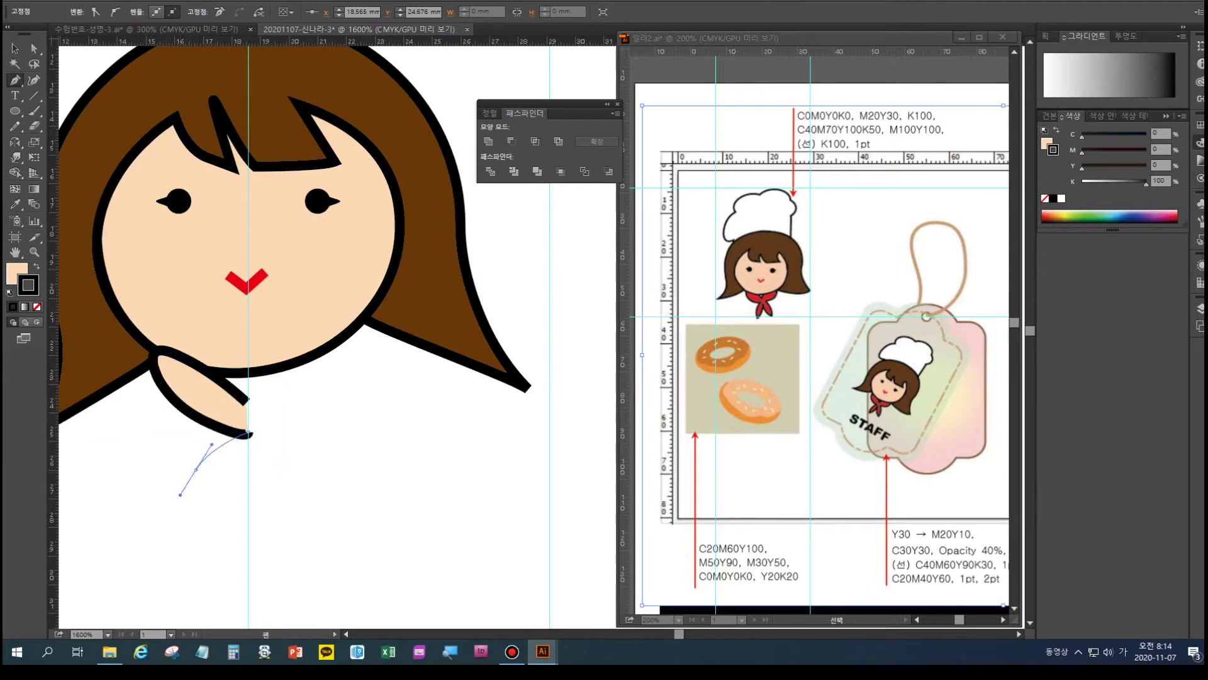
click(178, 520)
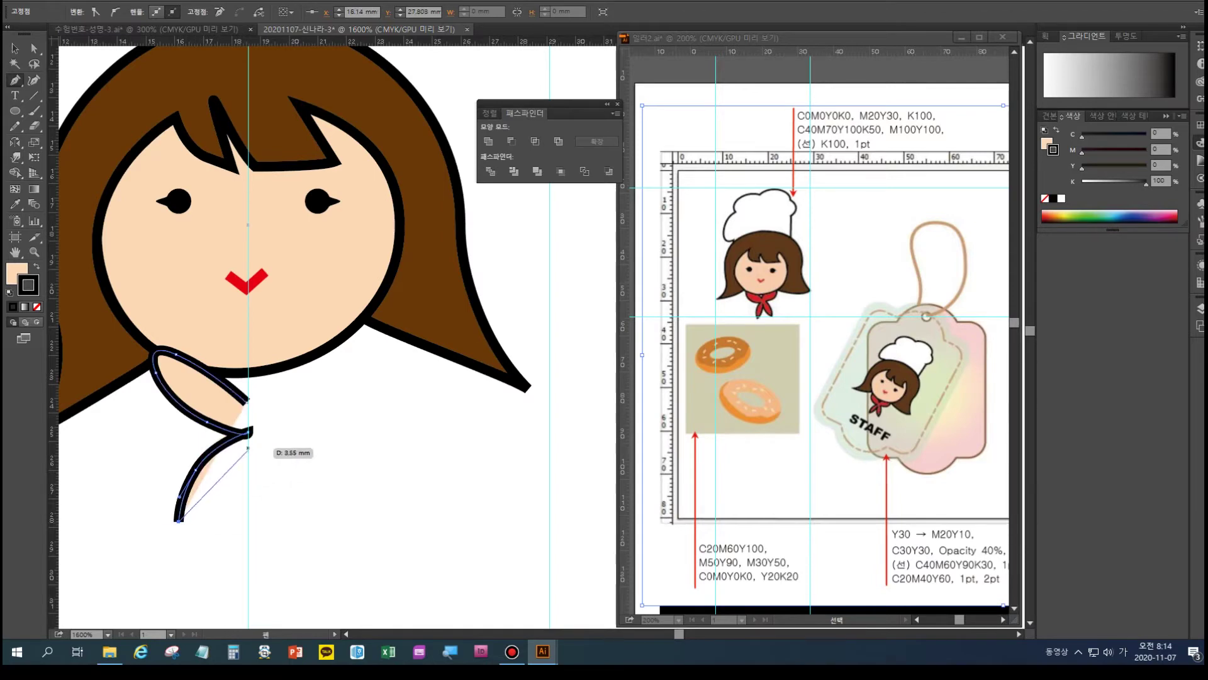
drag(255, 447, 273, 408)
key(ctrl)
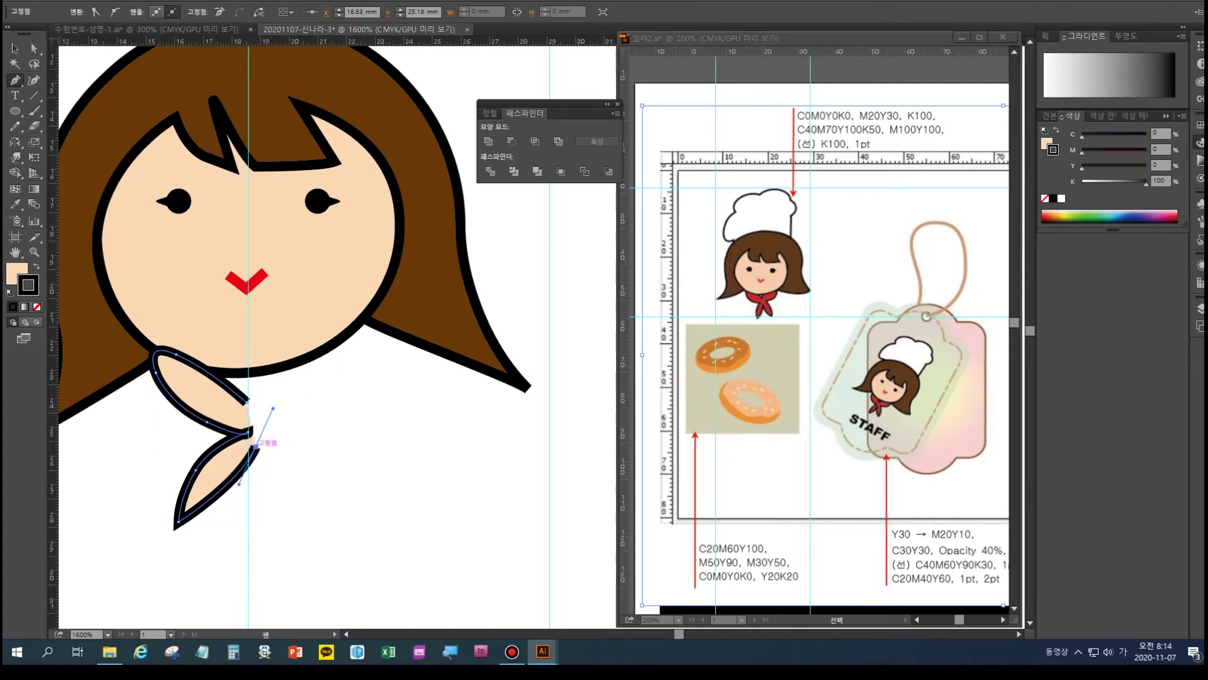
- Continue the scarf path with a rounded right tail and right wing, and close it at the starting point under the chin
drag(255, 445, 228, 398)
mouse_move(282, 436)
mouse_down()
mouse_move(348, 380)
mouse_move(361, 348)
mouse_up()
click(352, 329)
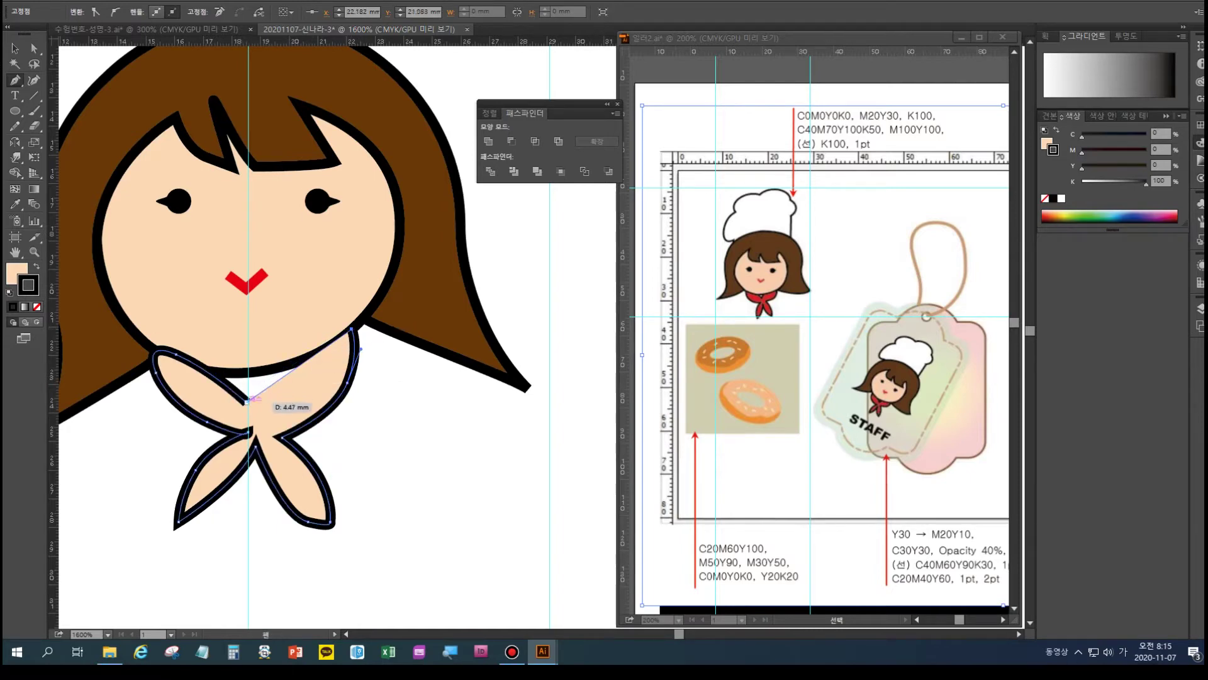
mouse_move(247, 400)
mouse_down()
mouse_move(247, 418)
mouse_move(208, 458)
mouse_up()
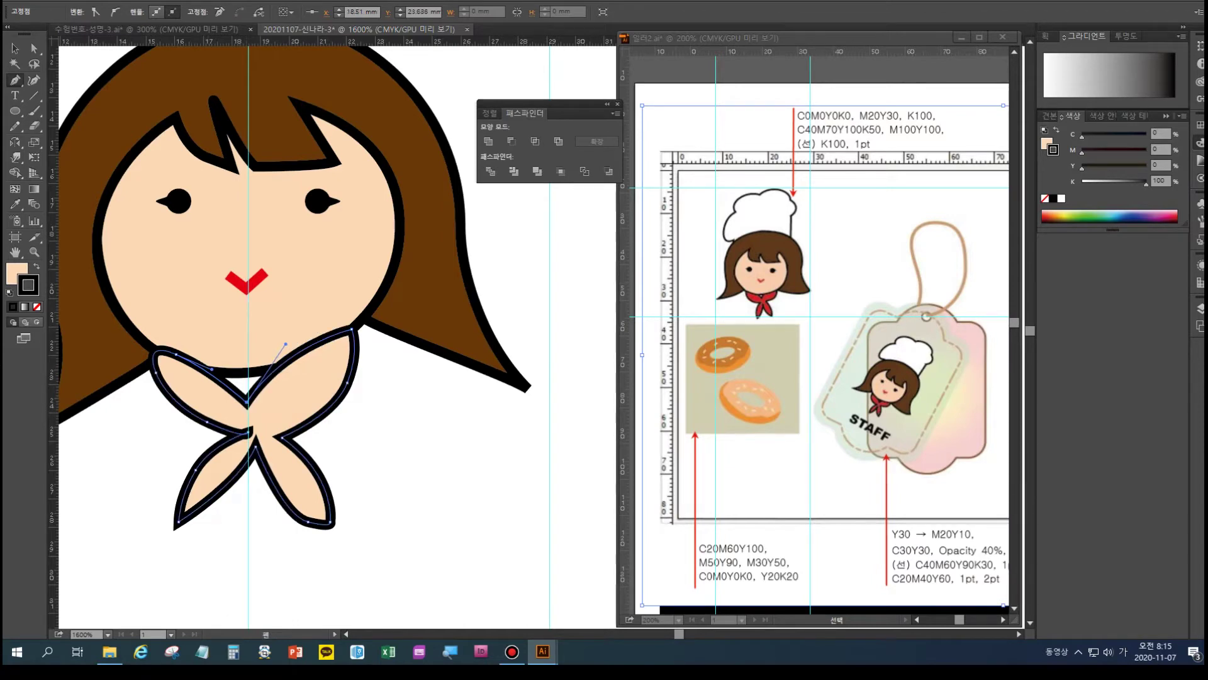
- Fill the neck scarf with the red swatch colour using the Eyedropper, then deselect it
click(15, 48)
click(15, 252)
drag(252, 352, 468, 358)
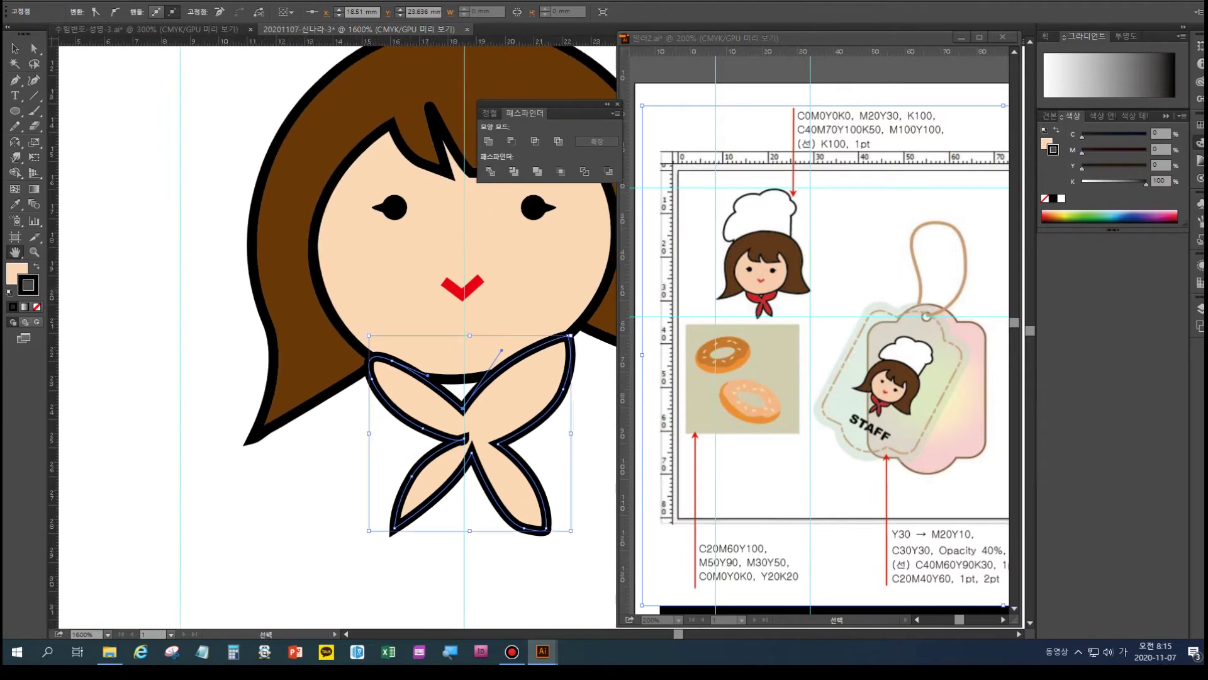
key(ctrl+minus)
key(i)
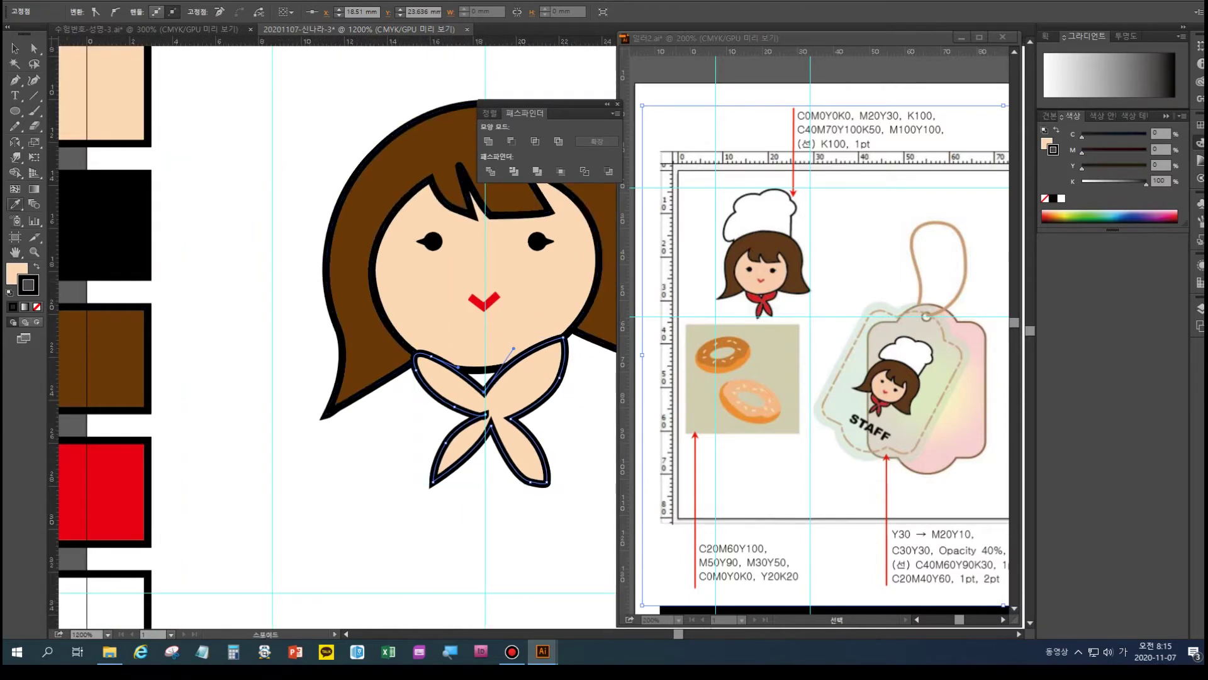
click(96, 492)
key(ctrl+shift+a)
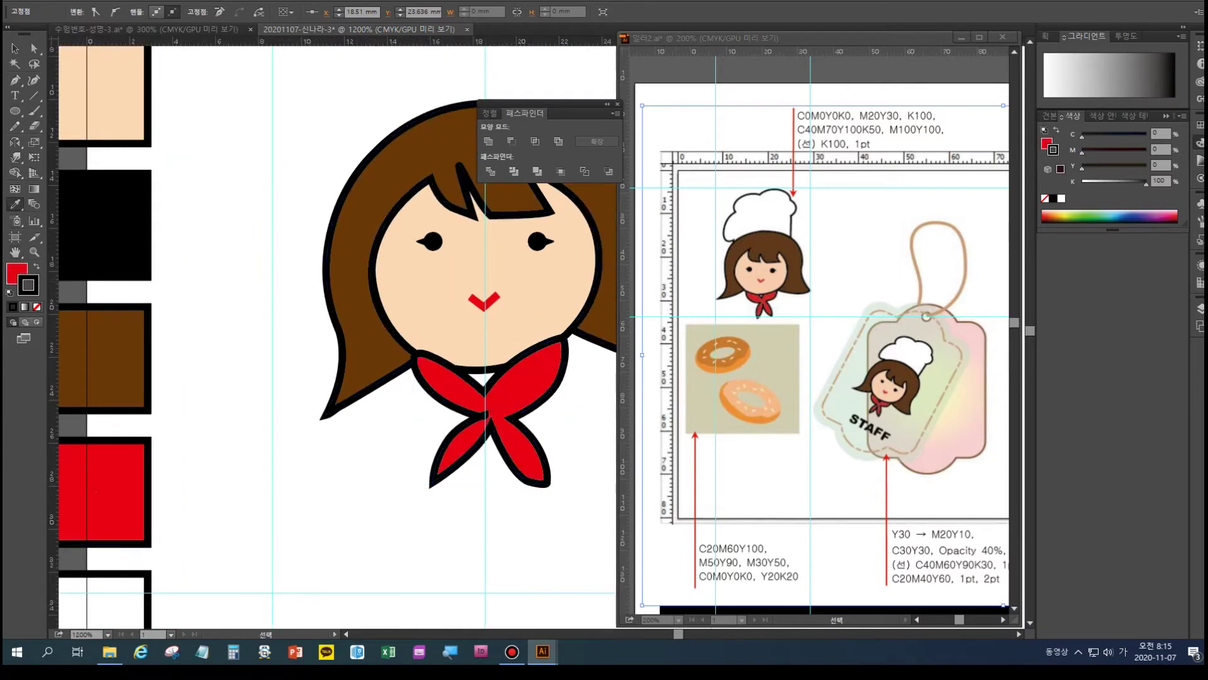
- Send the red neck scarf behind the face so the chin overlaps its upper edge
key(v)
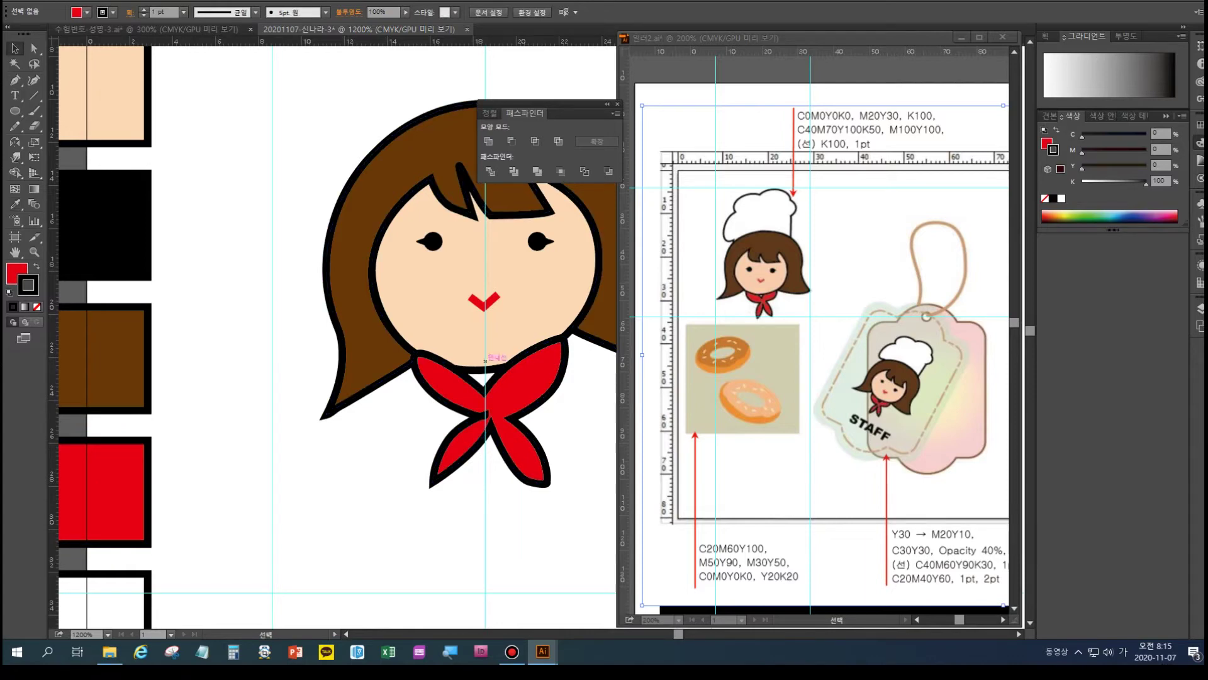
click(498, 382)
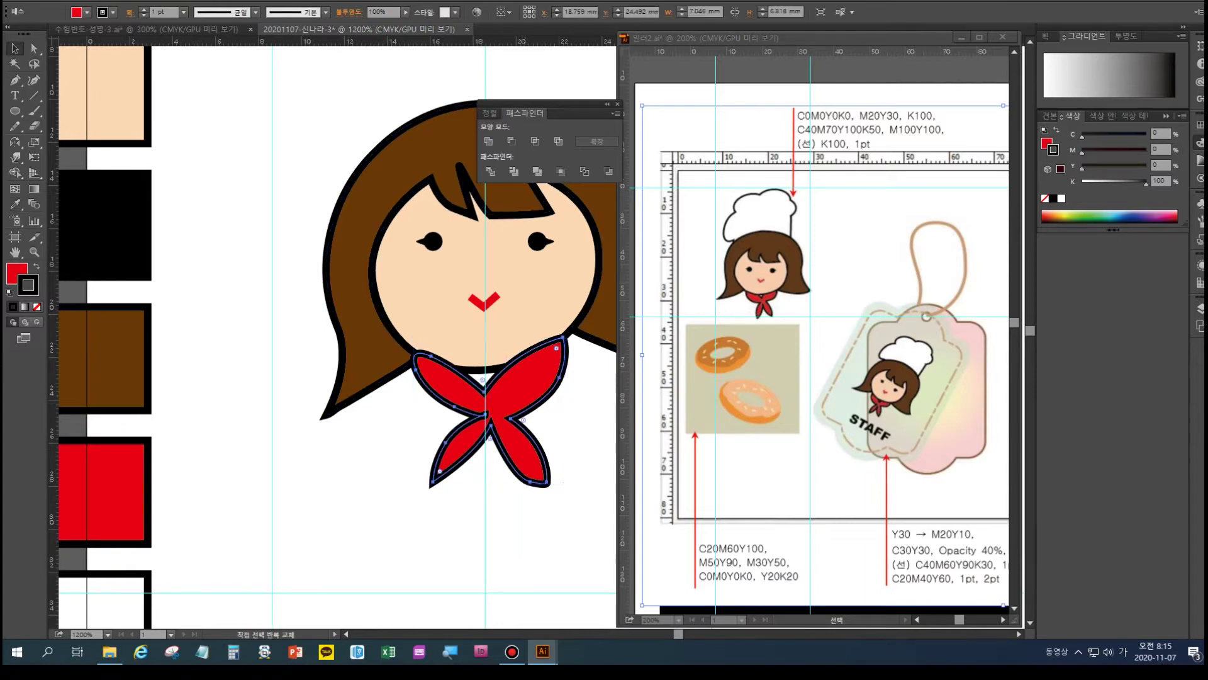
key(ctrl+[)
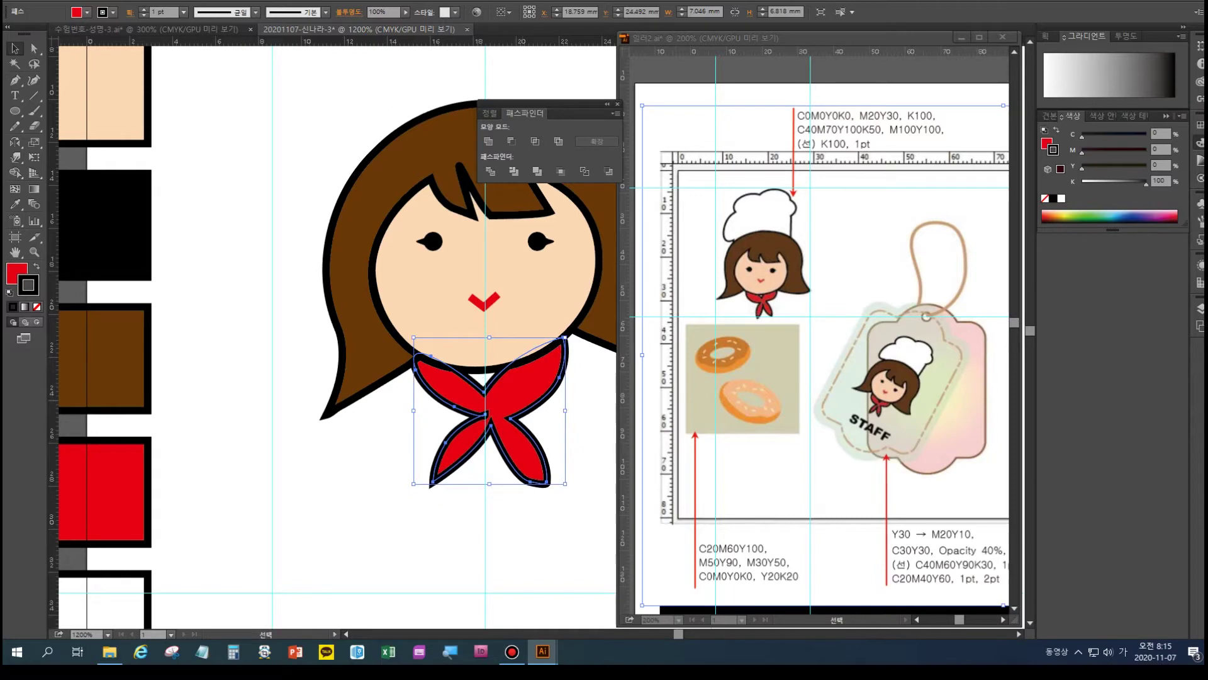
key(ctrl+shift+a)
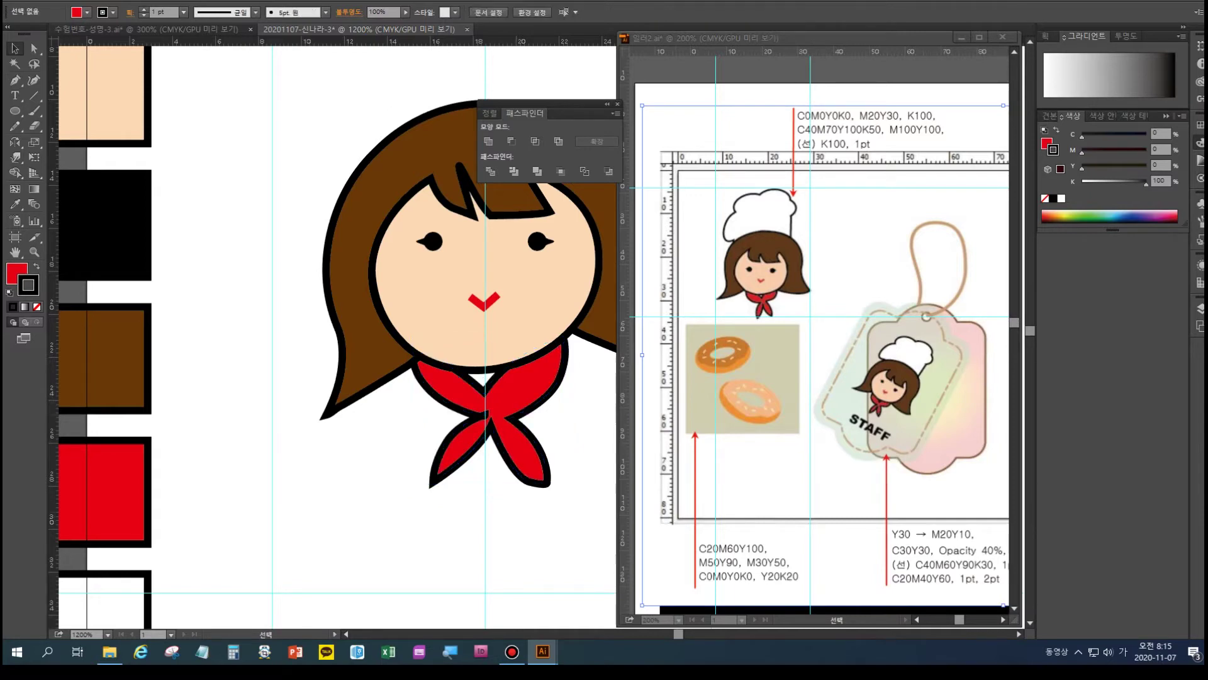
- Unlock the face and mouth, and group them with the hair, eyes and neck scarf
key(ctrl+minus)
key(ctrl+minus)
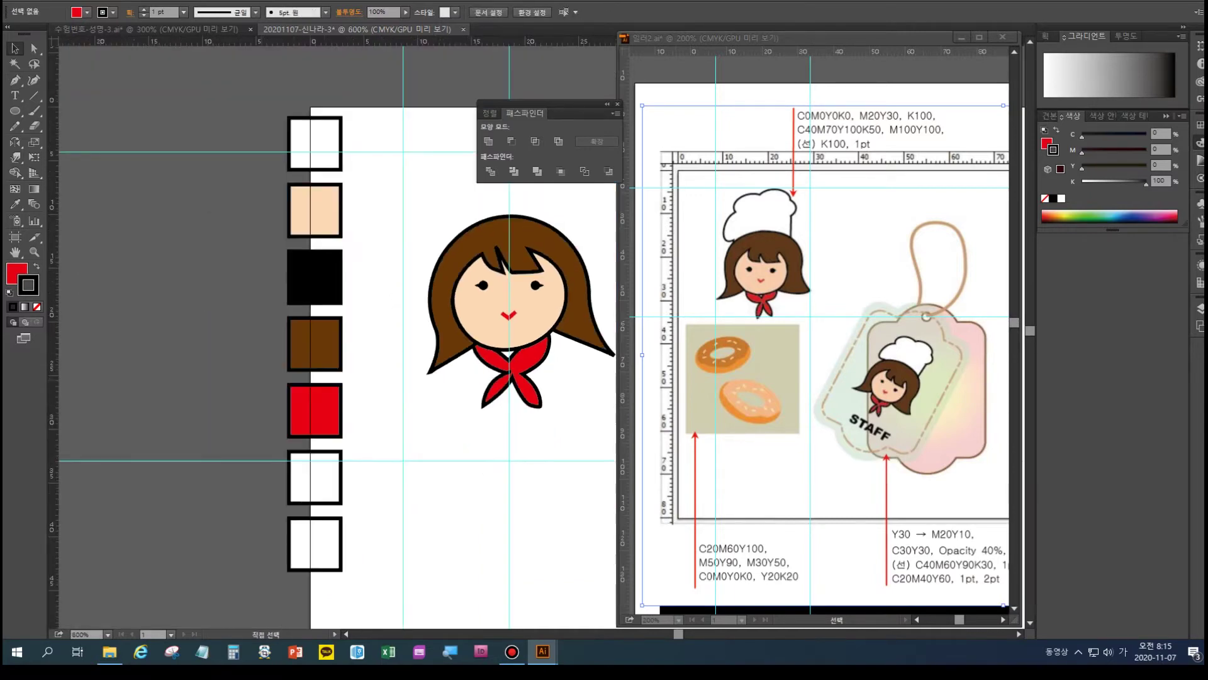
drag(466, 352, 317, 358)
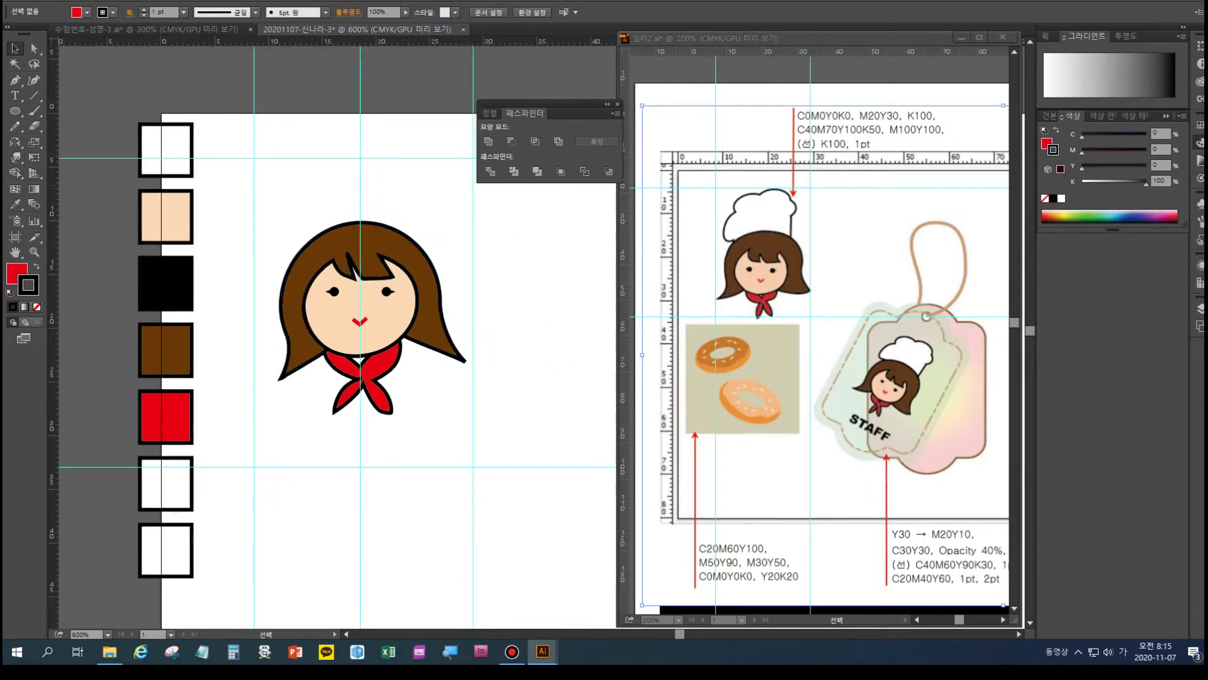
click(360, 301)
shift+click(360, 322)
click(207, 158)
drag(253, 203, 470, 435)
key(ctrl+g)
- Move the grouped head about 4 mm straight down along the centre guide to make room above for the hat
key(v)
drag(405, 334, 402, 385)
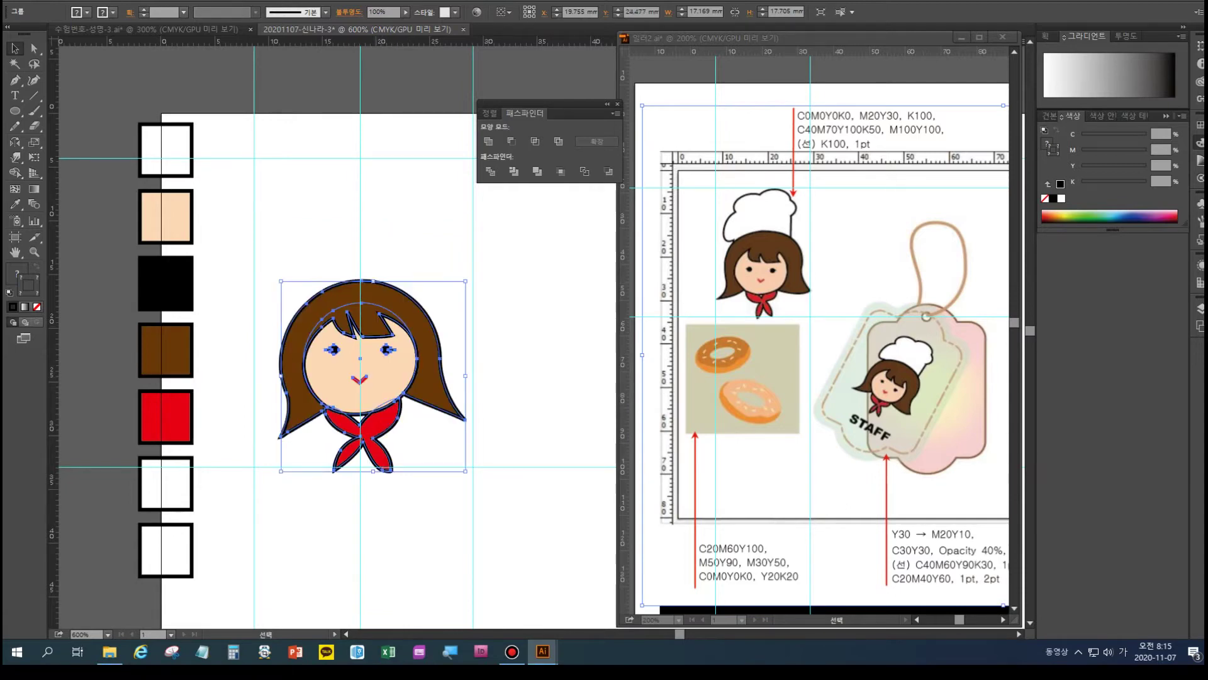
drag(404, 297, 404, 284)
click(503, 283)
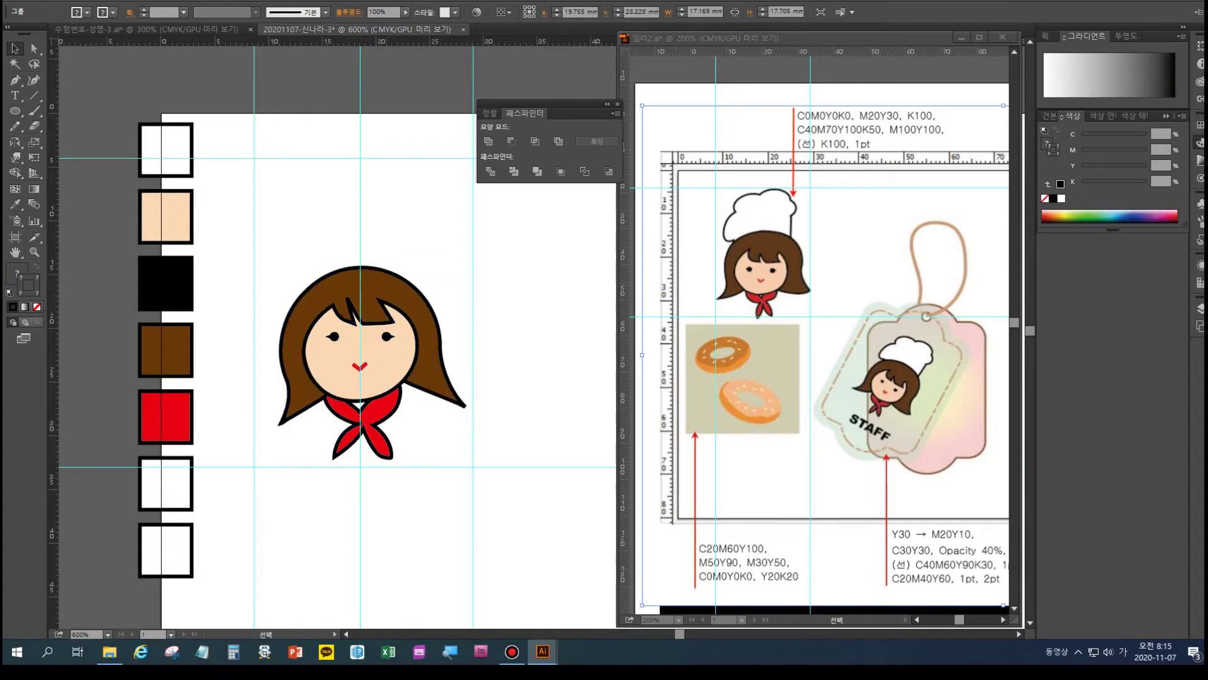
- Raise the hair's top anchor point slightly with the Direct Selection tool to heighten the crown
click(34, 48)
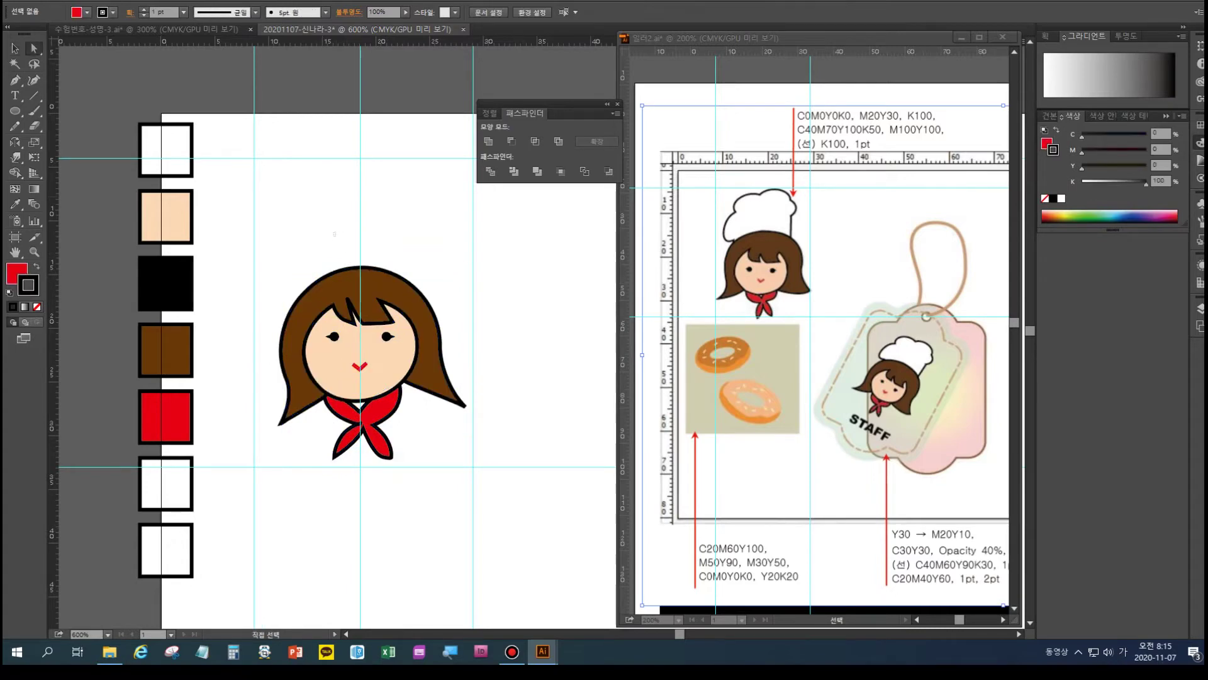
click(375, 266)
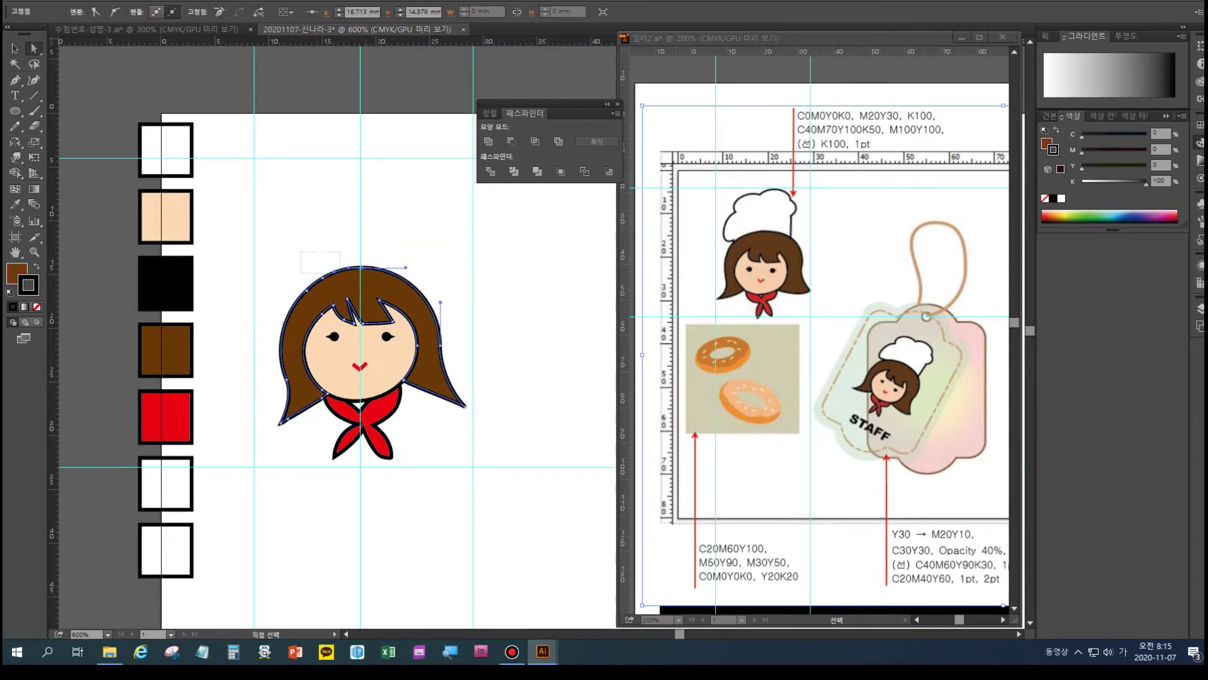
key(ctrl+shift+a)
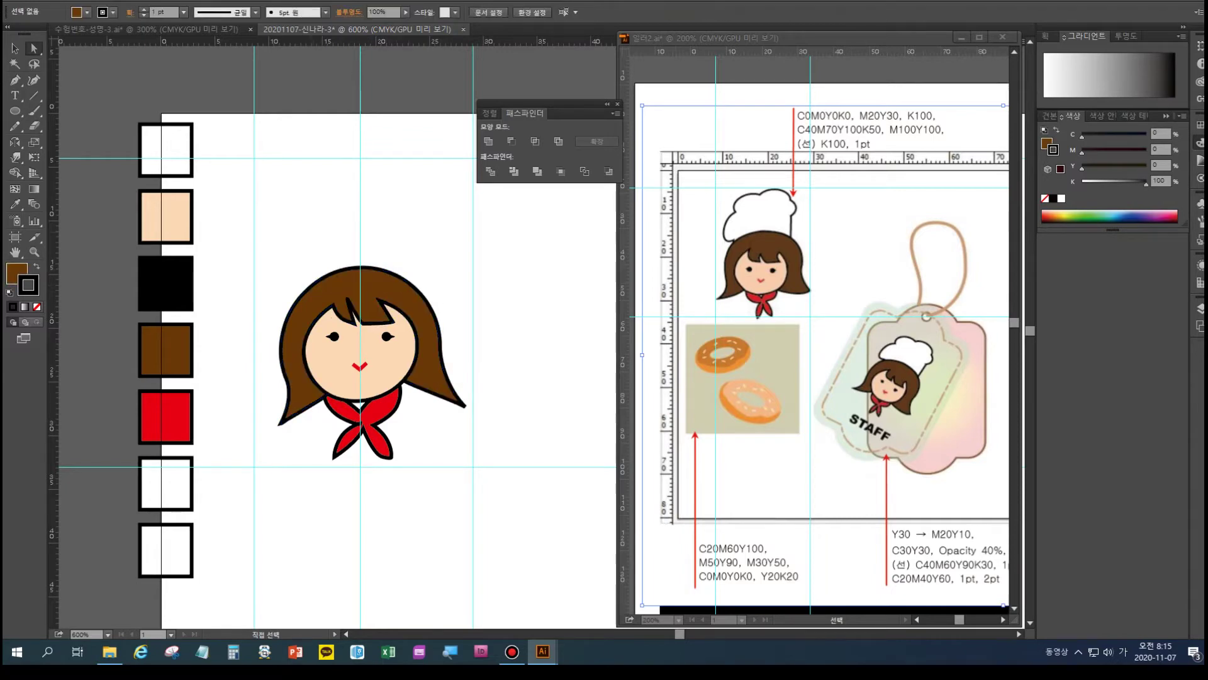
drag(294, 244, 414, 293)
key(Up)
key(Up)
key(Up)
key(ctrl+shift+a)
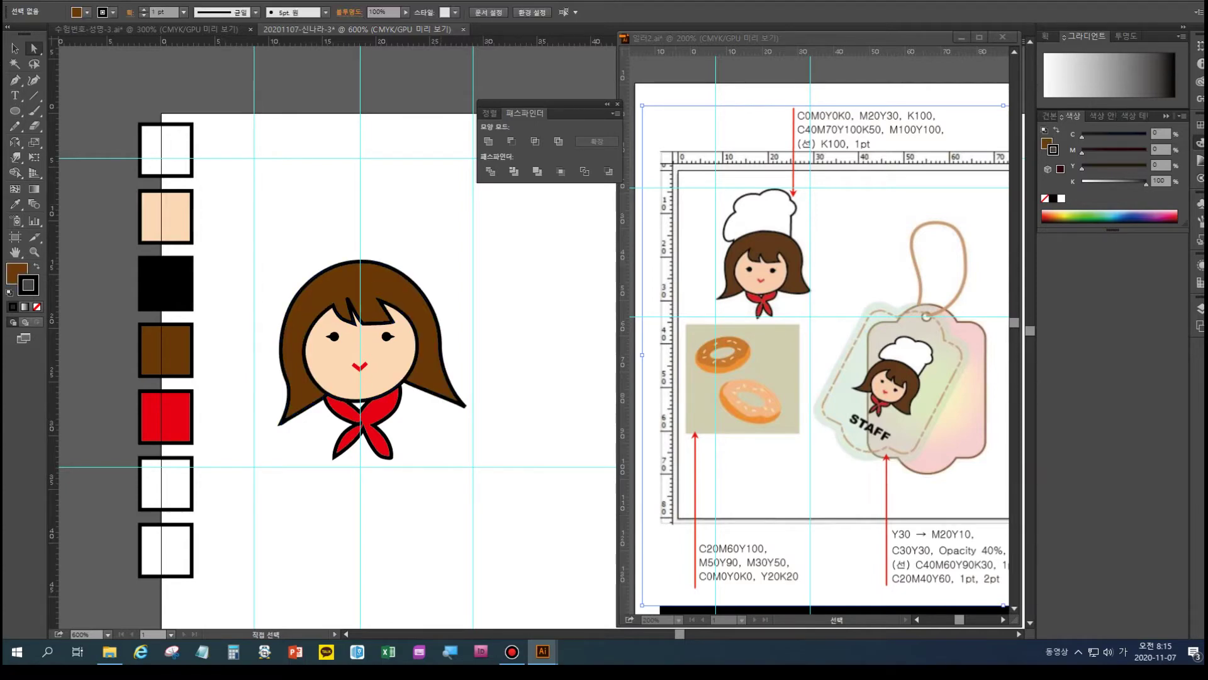
- Draw four overlapping ovals above the hair for the hat's puffs, and tilt the large lower-left one, about 6.7 by 5 mm
key(l)
drag(347, 158, 419, 214)
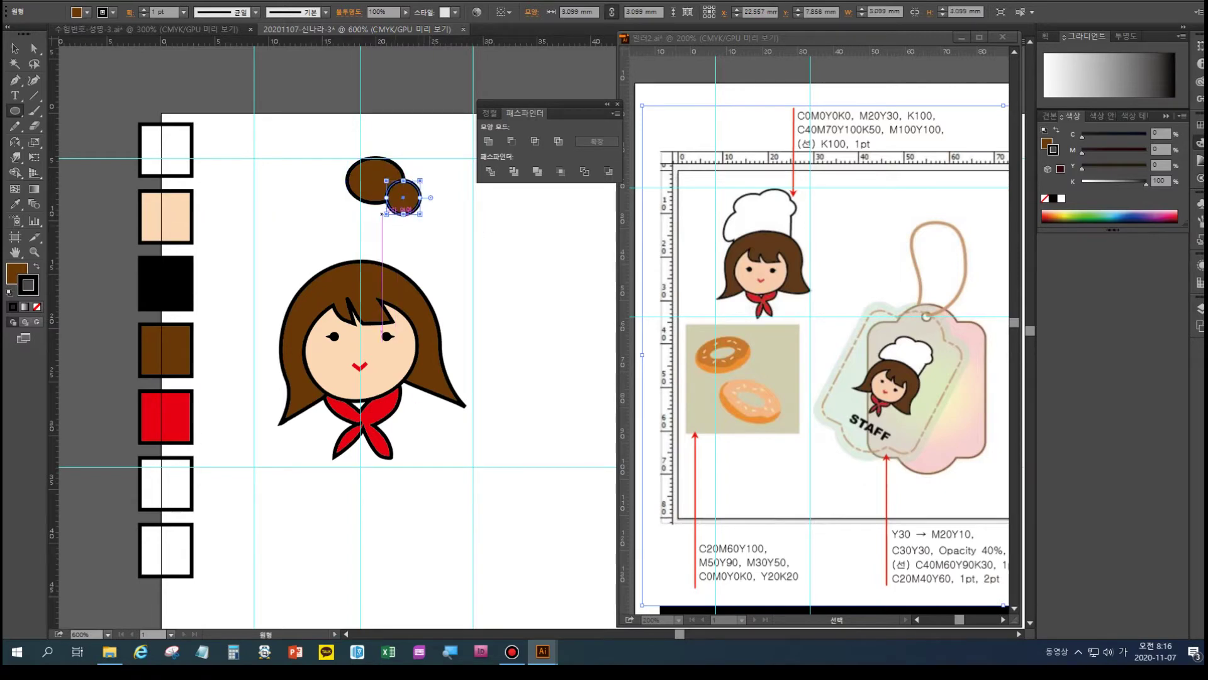
drag(299, 170, 366, 208)
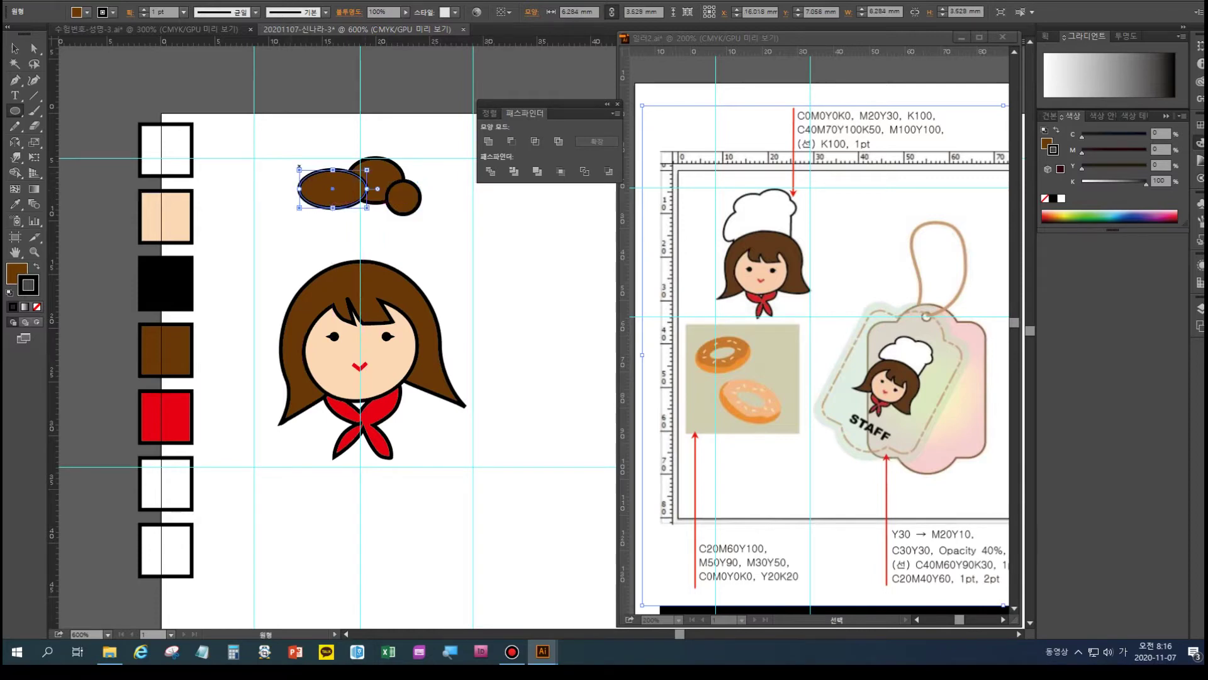
drag(275, 209, 347, 261)
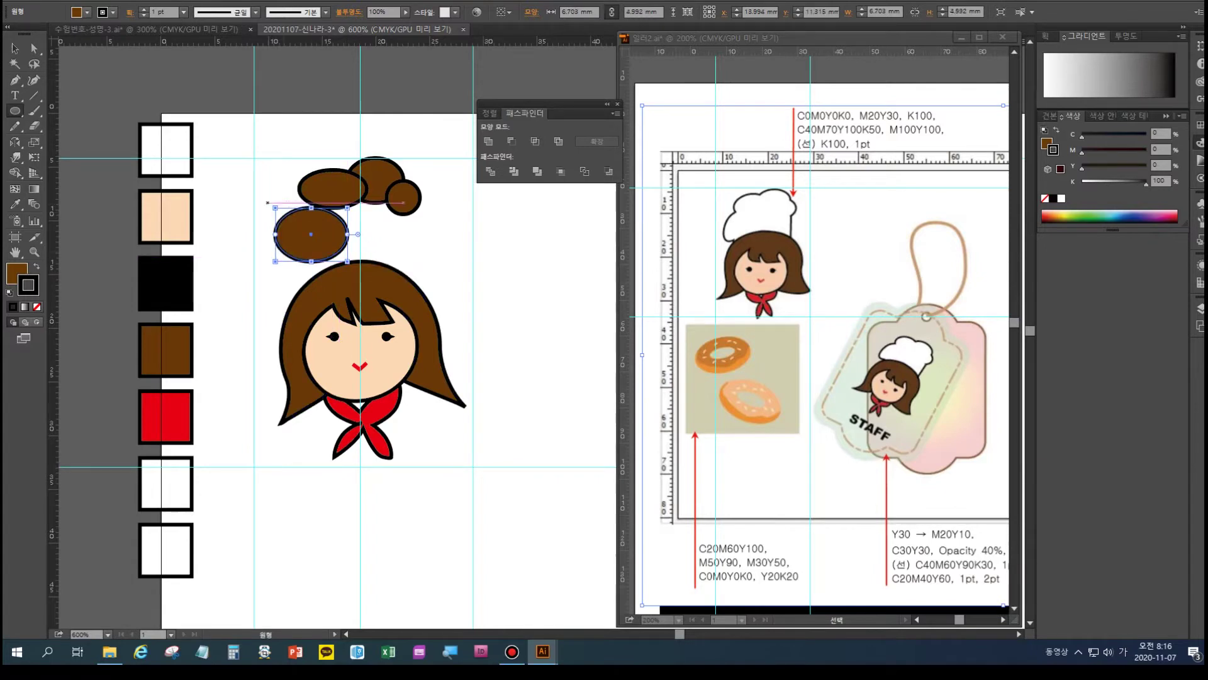
drag(273, 205, 265, 230)
drag(267, 243, 268, 243)
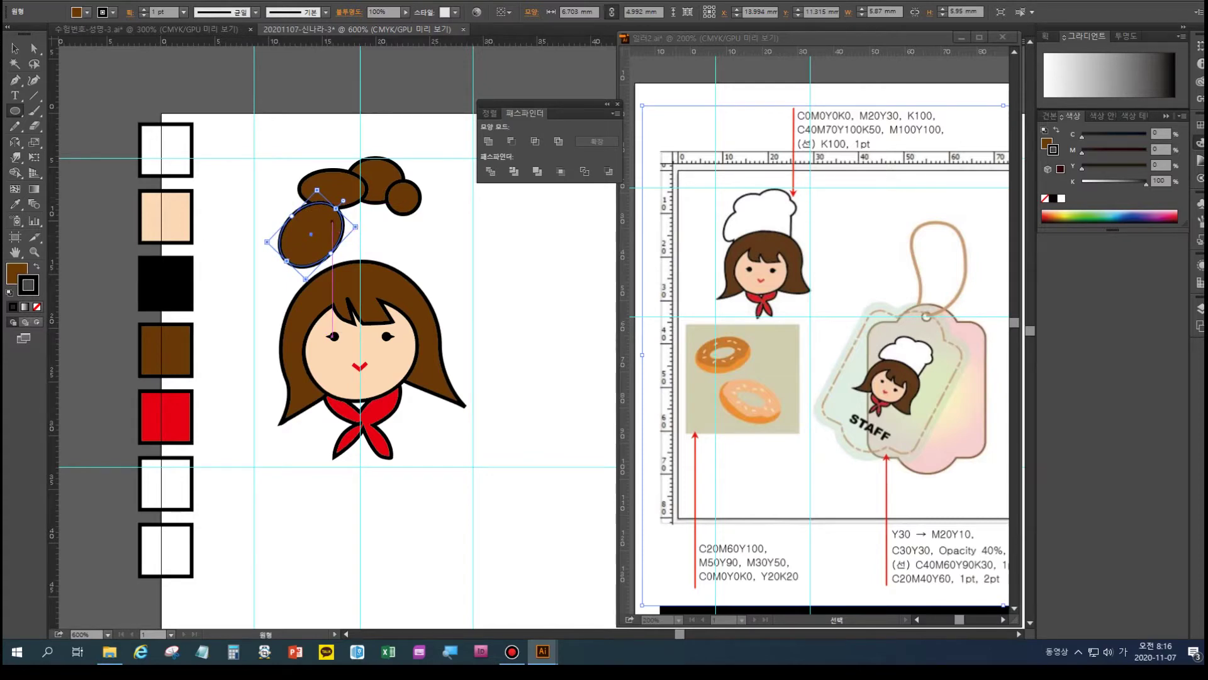
key(ctrl)
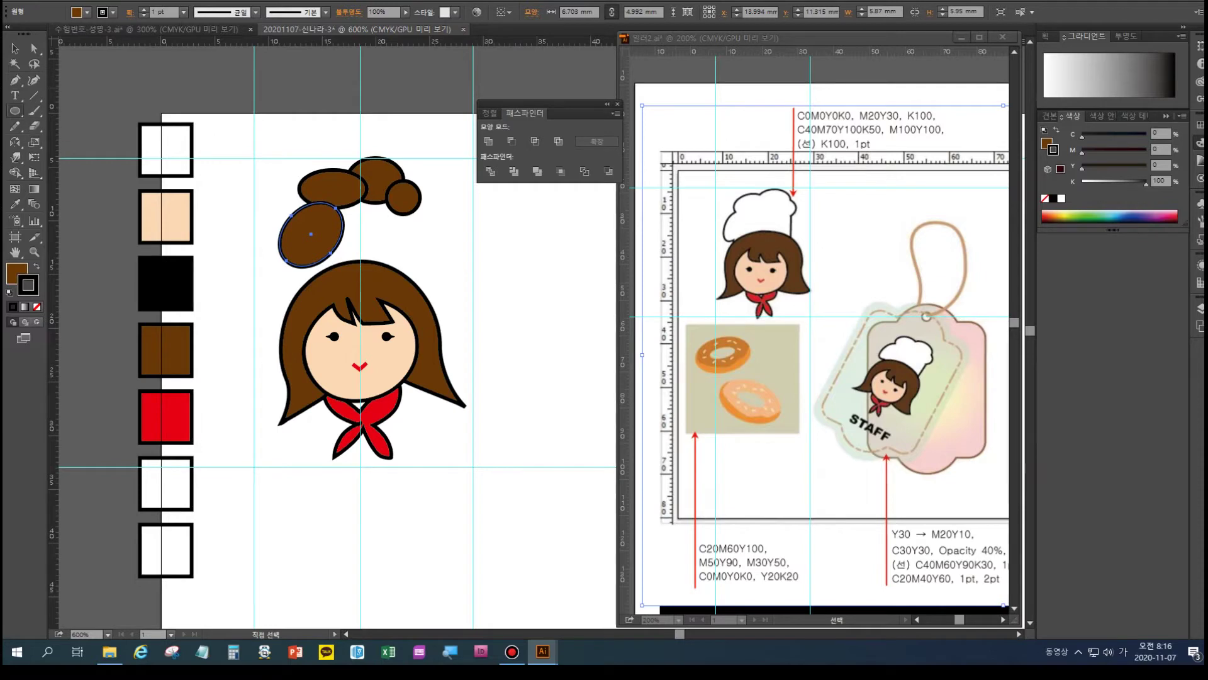
- Draw a rectangle about 8.5 by 6.8 mm as the hat's body and unite it with the four ovals
click(15, 111)
click(72, 110)
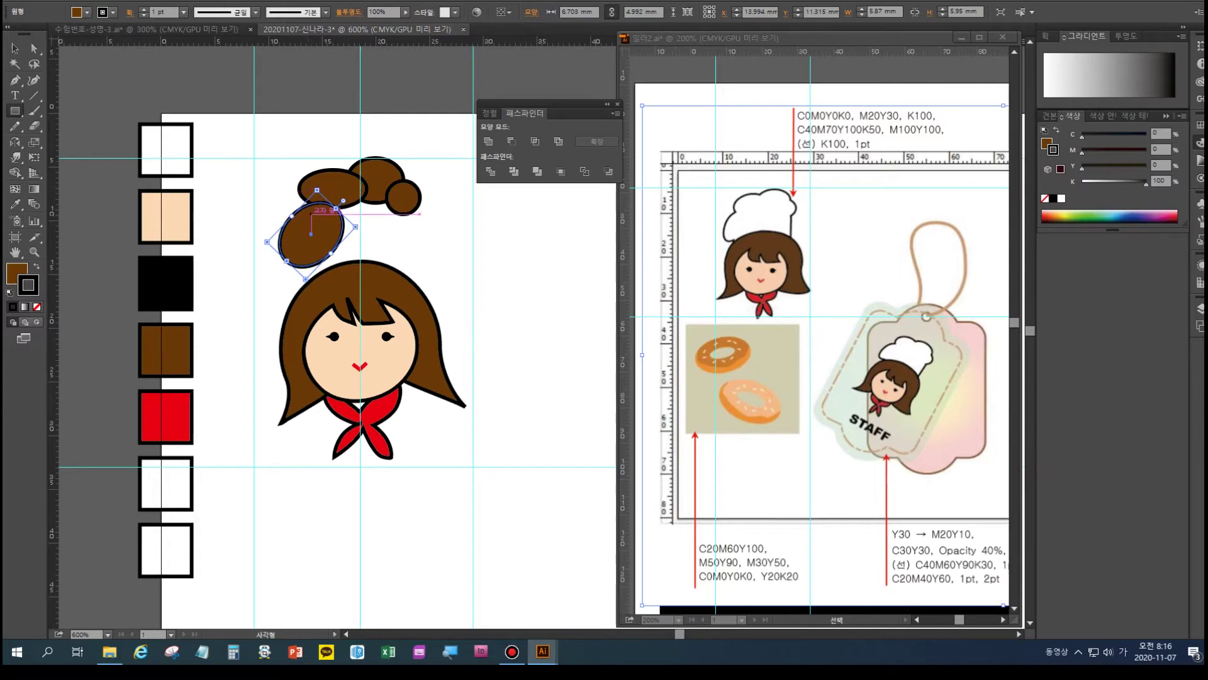
mouse_move(315, 196)
mouse_down()
mouse_move(387, 228)
mouse_move(404, 269)
mouse_up()
key(v)
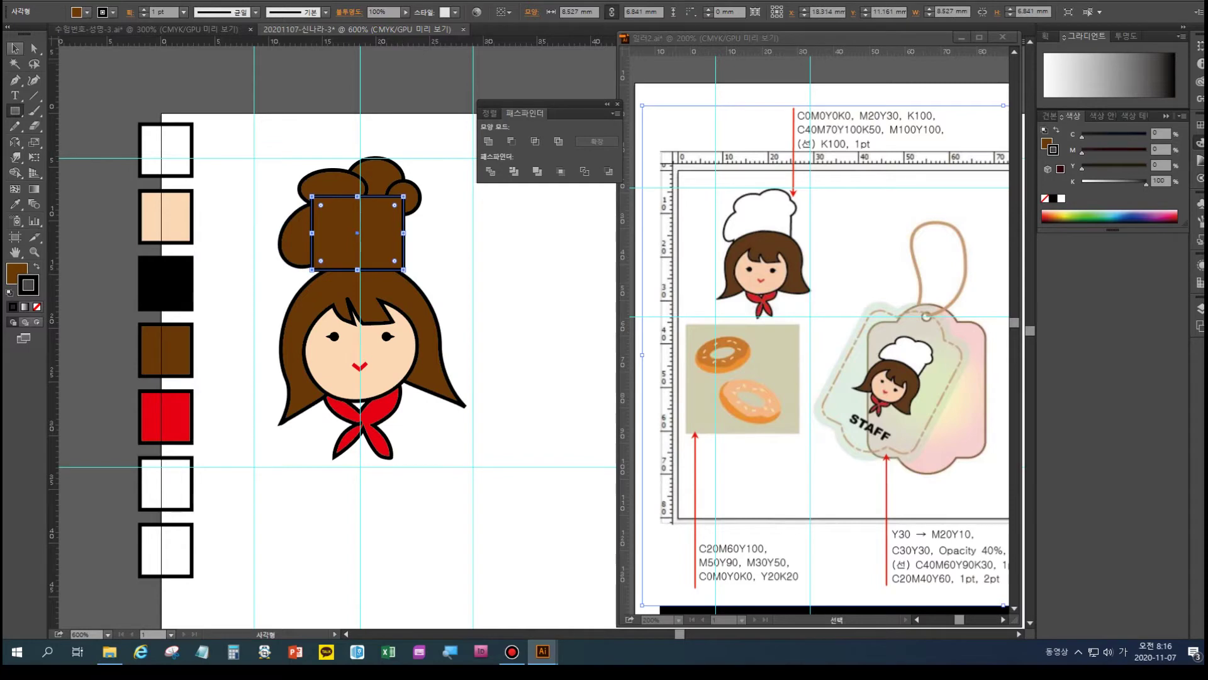
drag(266, 143, 431, 220)
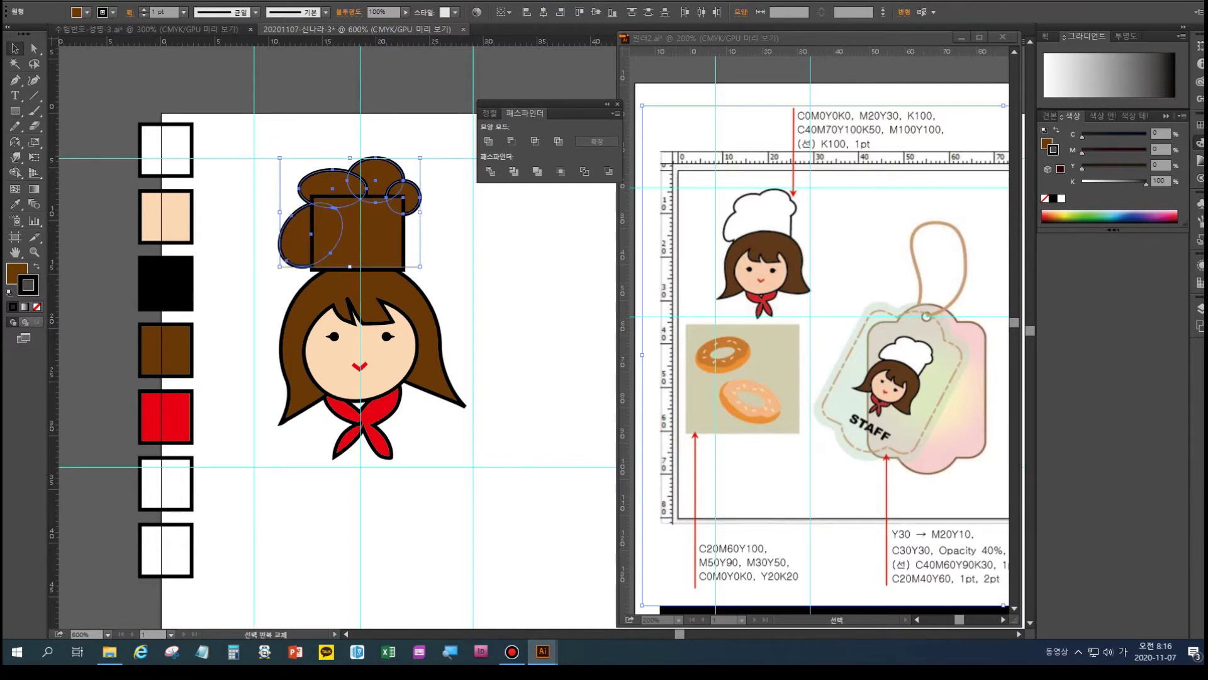
click(488, 141)
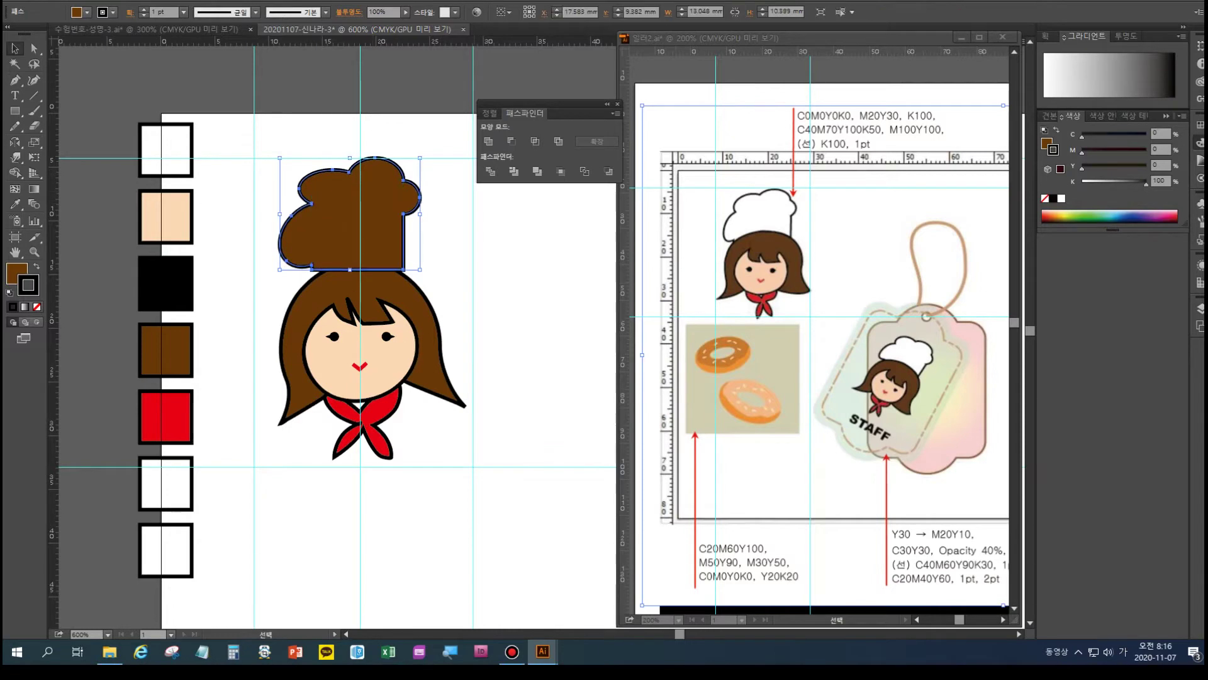
- Fill the chef hat with the white swatch and send it behind the hair
click(15, 204)
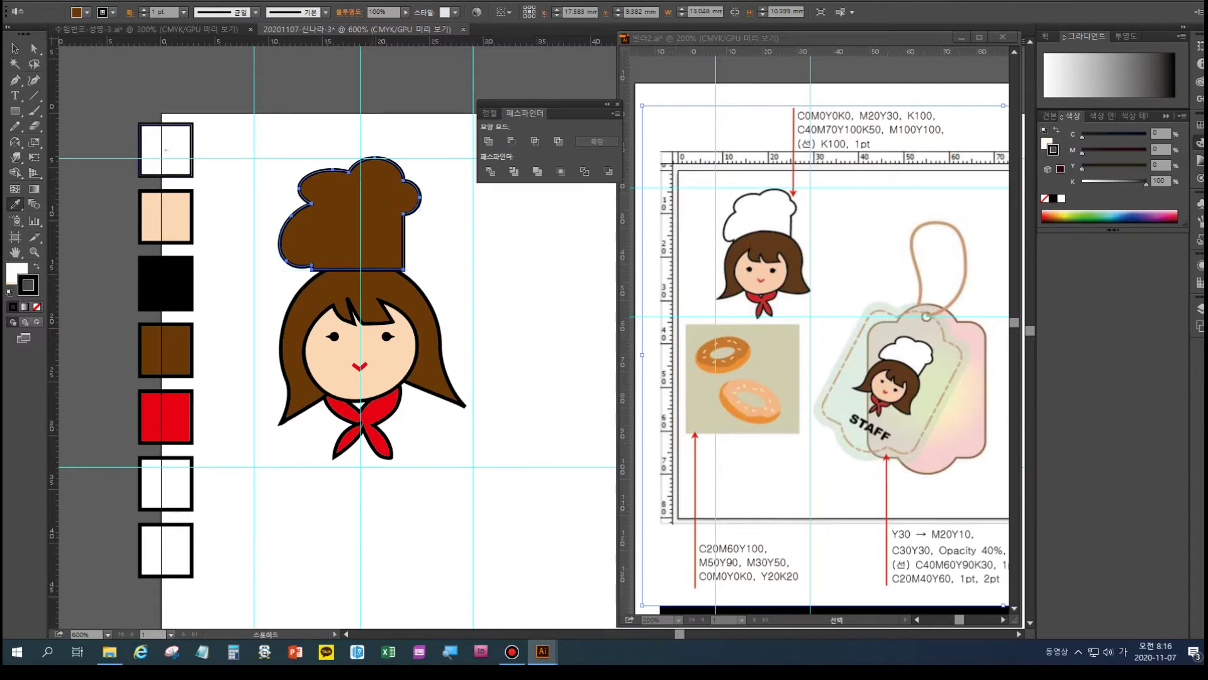
click(161, 150)
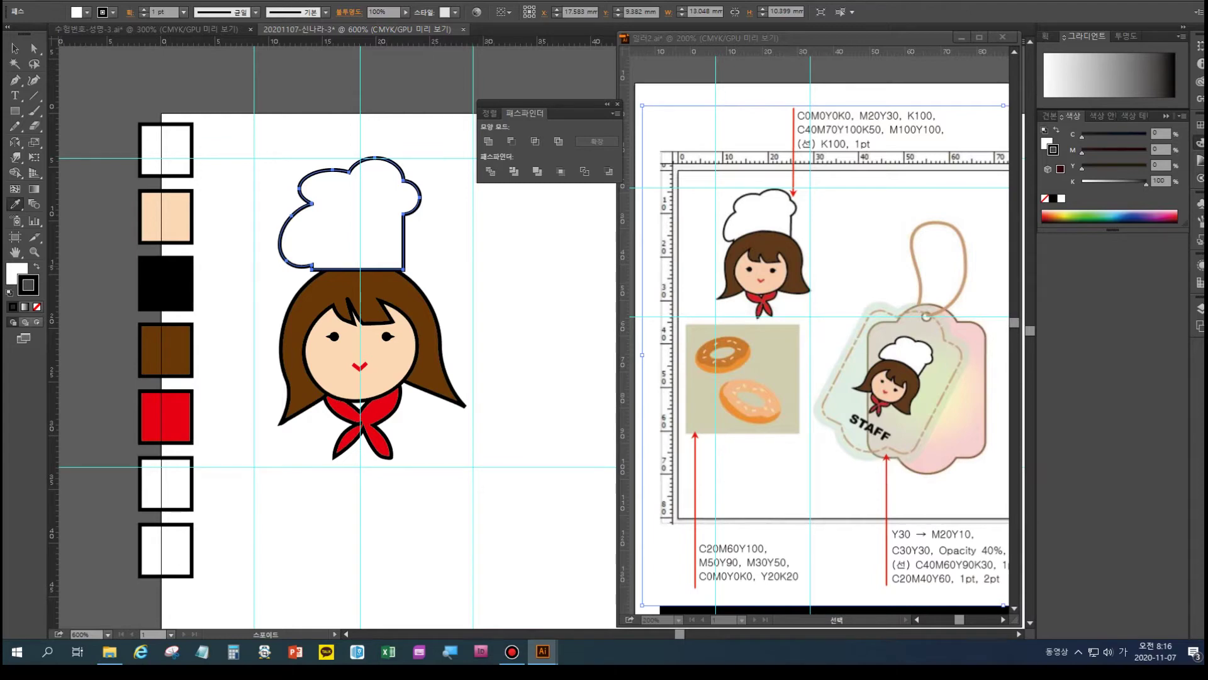
key(ctrl+shift+a)
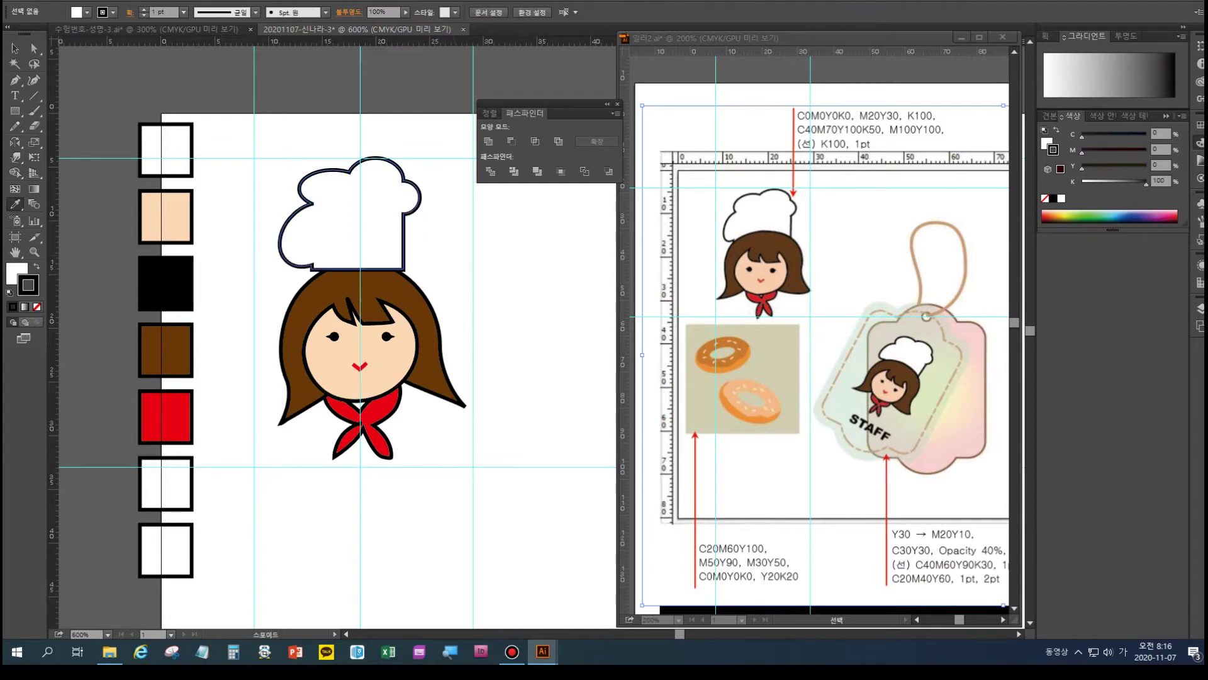
click(15, 49)
click(359, 223)
key(a)
key(v)
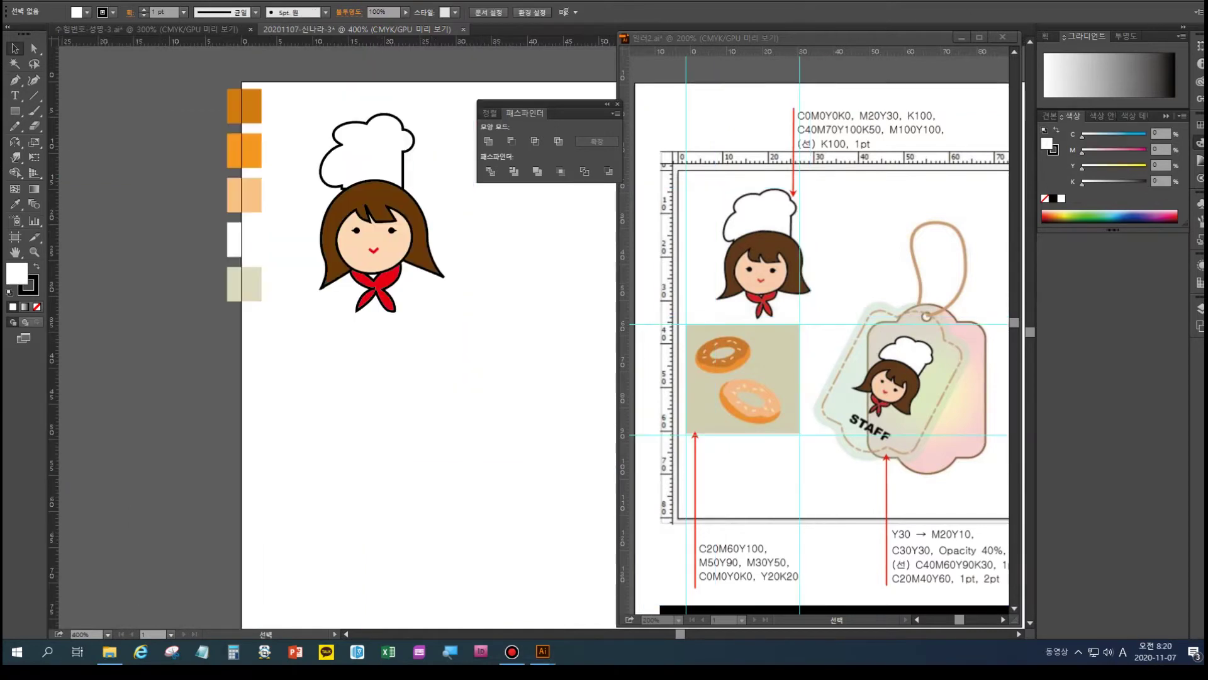
key(Hangul)
drag(304, 110, 453, 333)
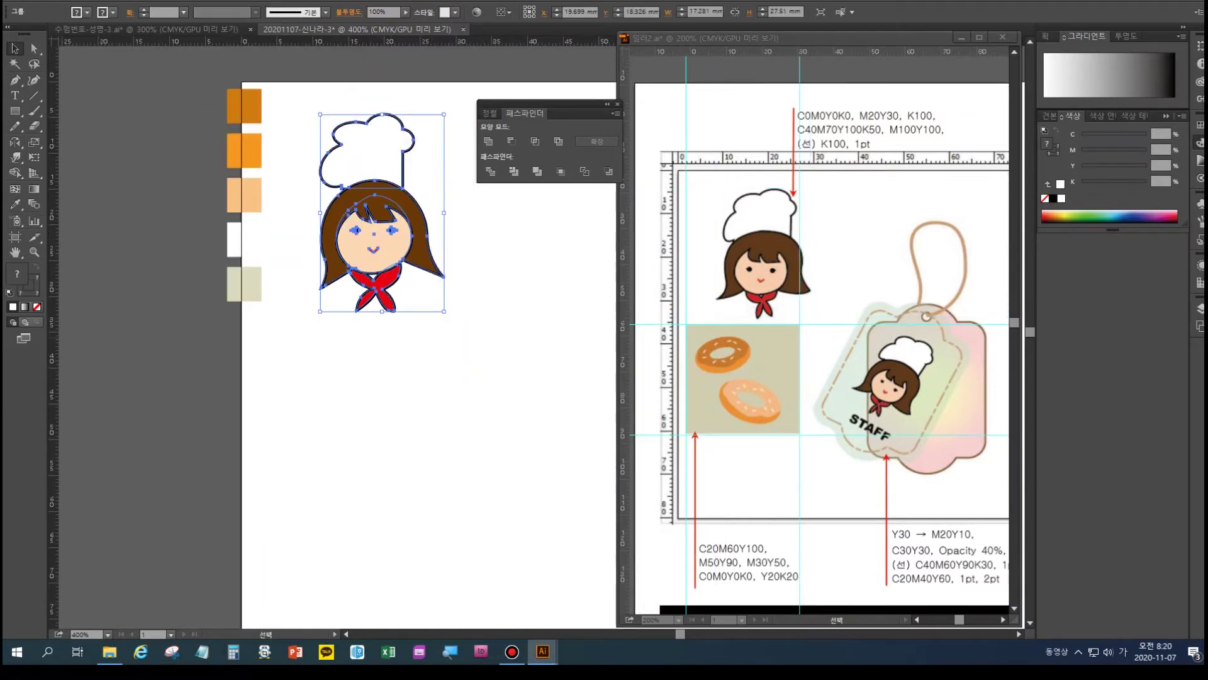
key(ctrl+shift+a)
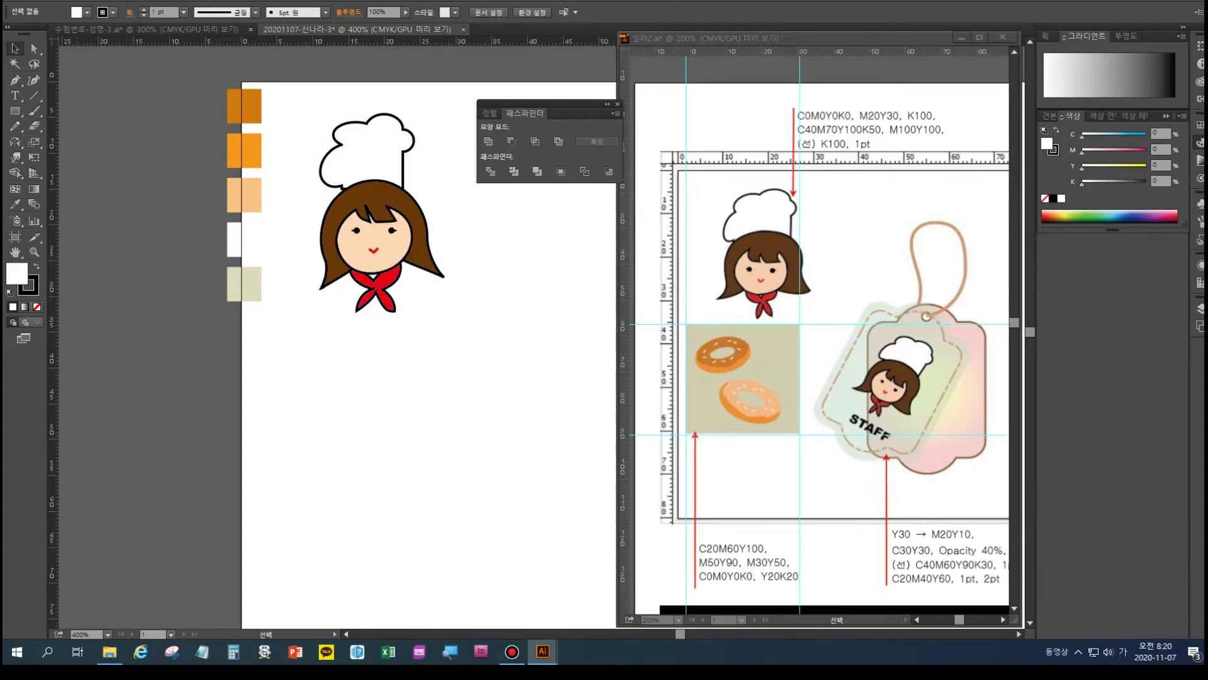
click(244, 105)
click(244, 151)
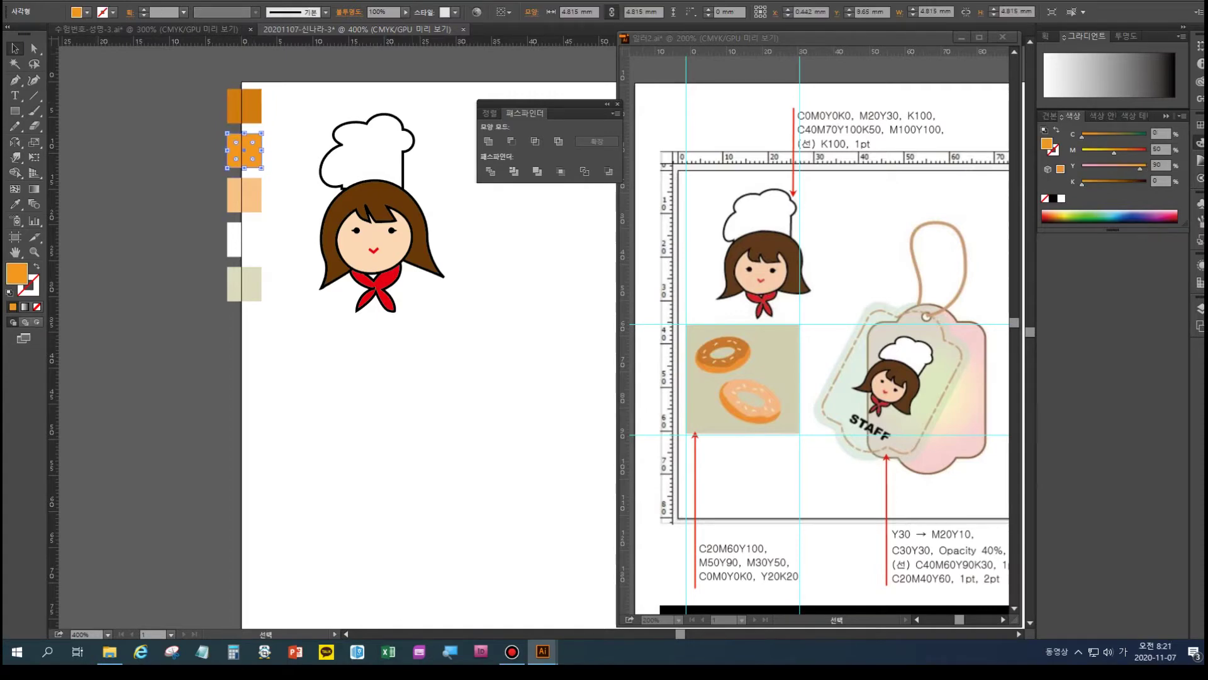
- Place horizontal guides at about 35 and 60 mm and vertical guides at about 2 and 28 mm for the doughnut panel
drag(377, 42, 352, 335)
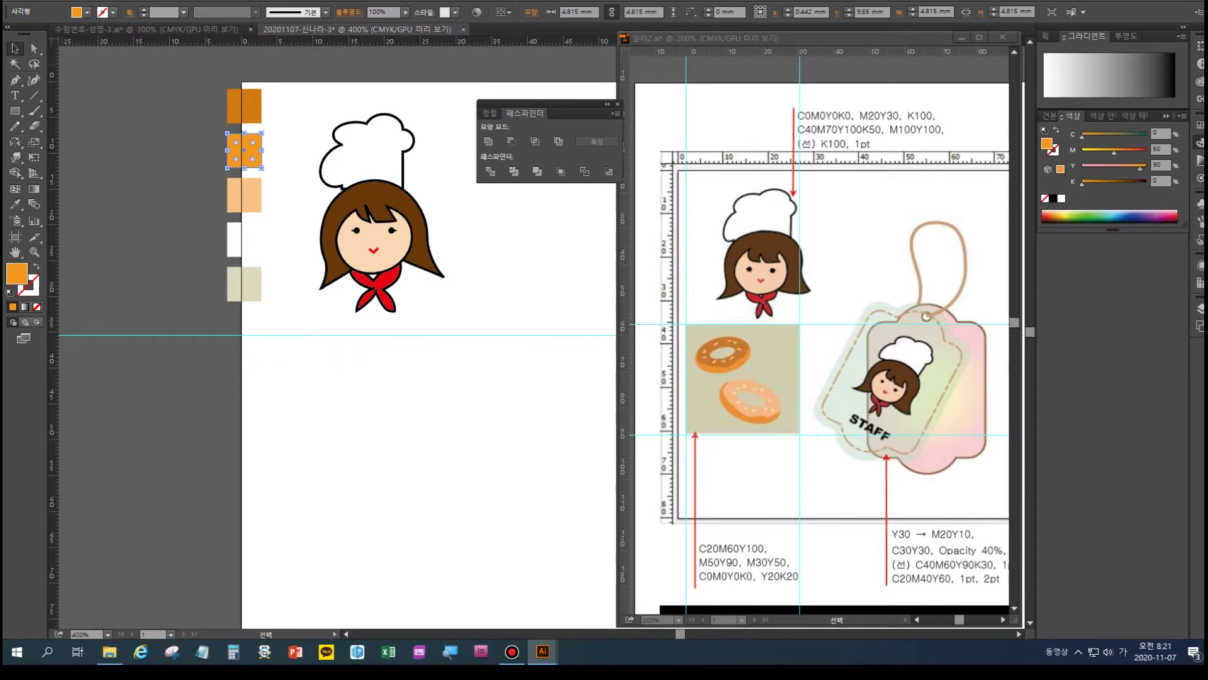
drag(55, 157, 252, 83)
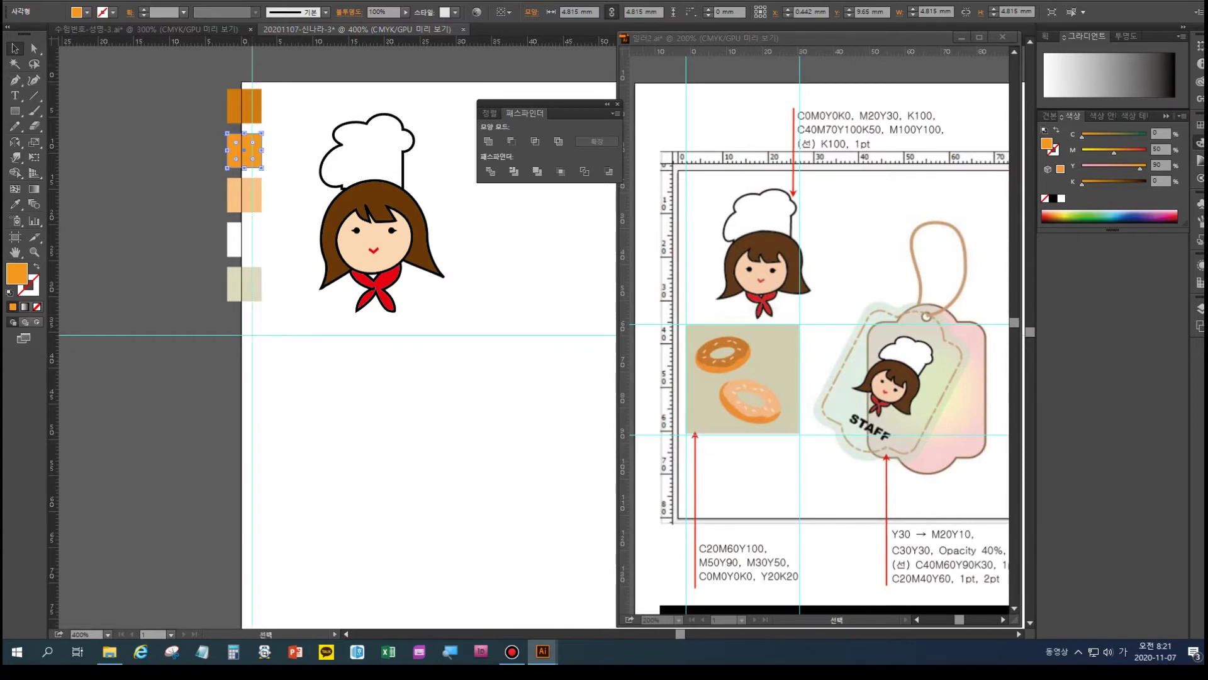
drag(365, 42, 372, 514)
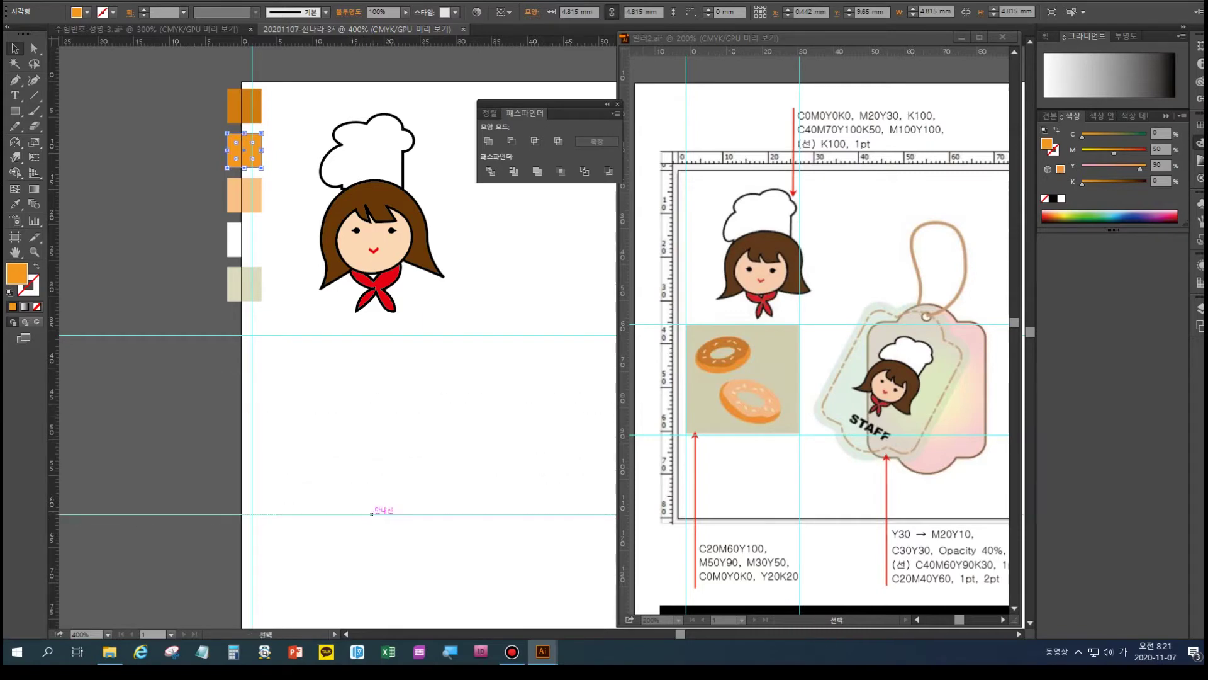
drag(54, 277, 445, 281)
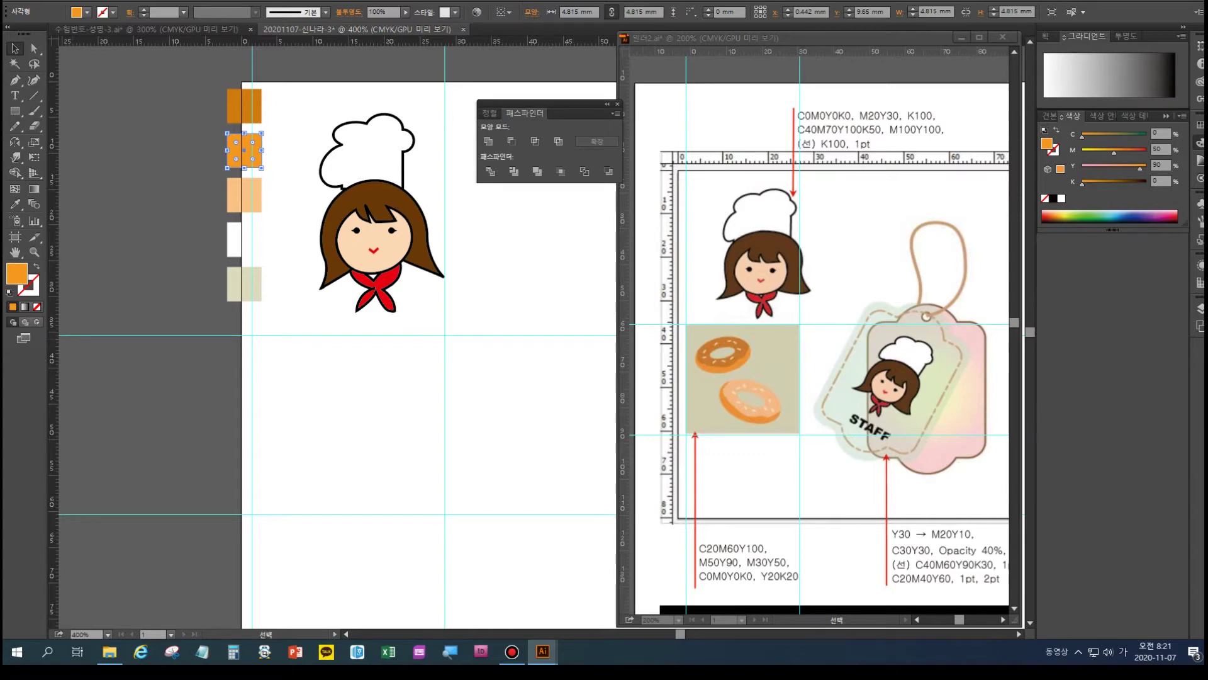
- Draw an orange ellipse about 14.9 by 11.5 mm below the chef girl as the doughnut's body
key(ctrl)
click(737, 372)
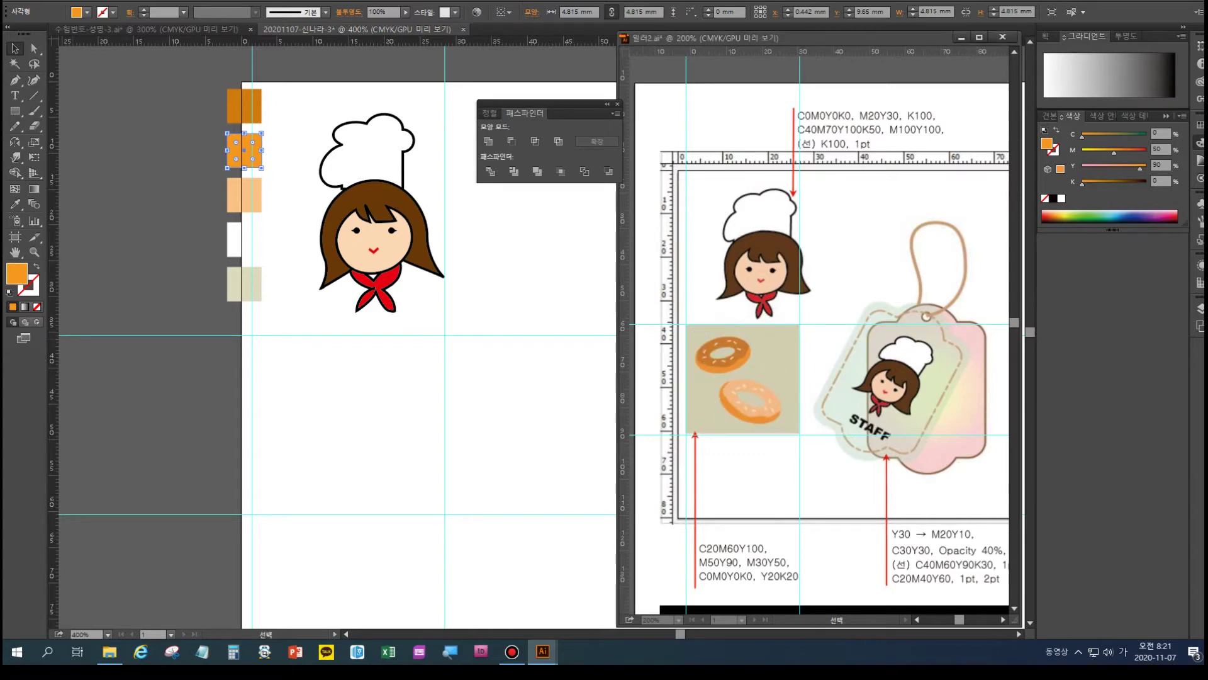
key(ctrl+plus)
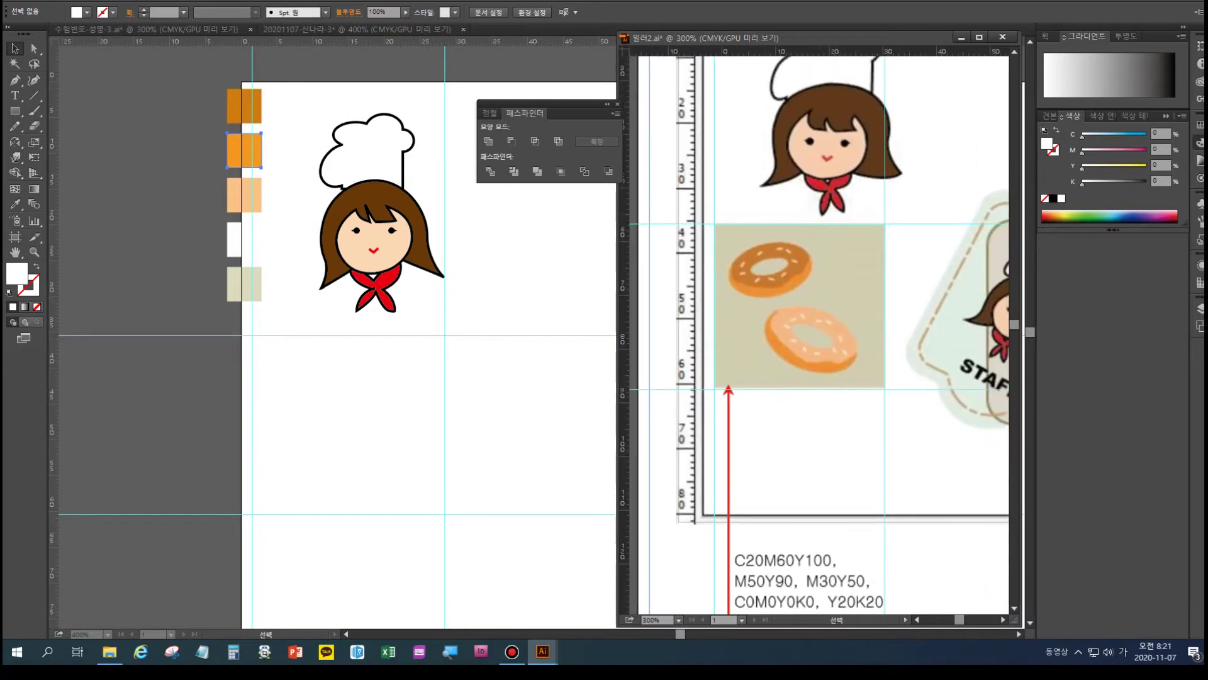
click(16, 111)
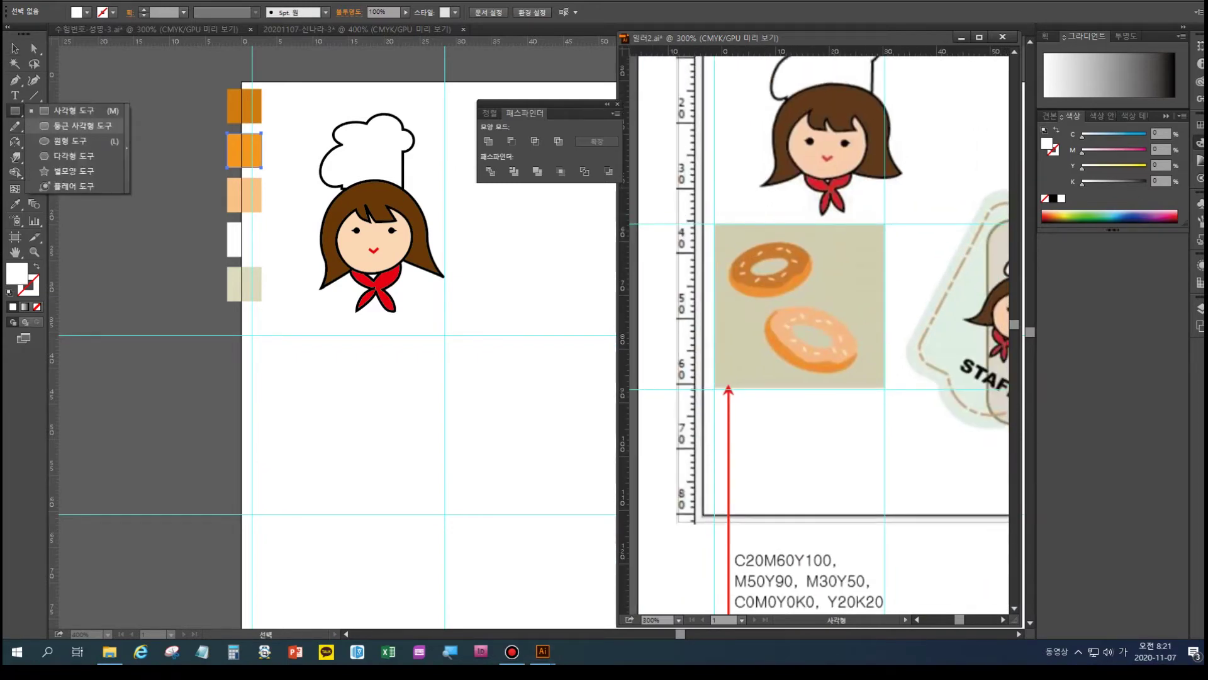
click(70, 141)
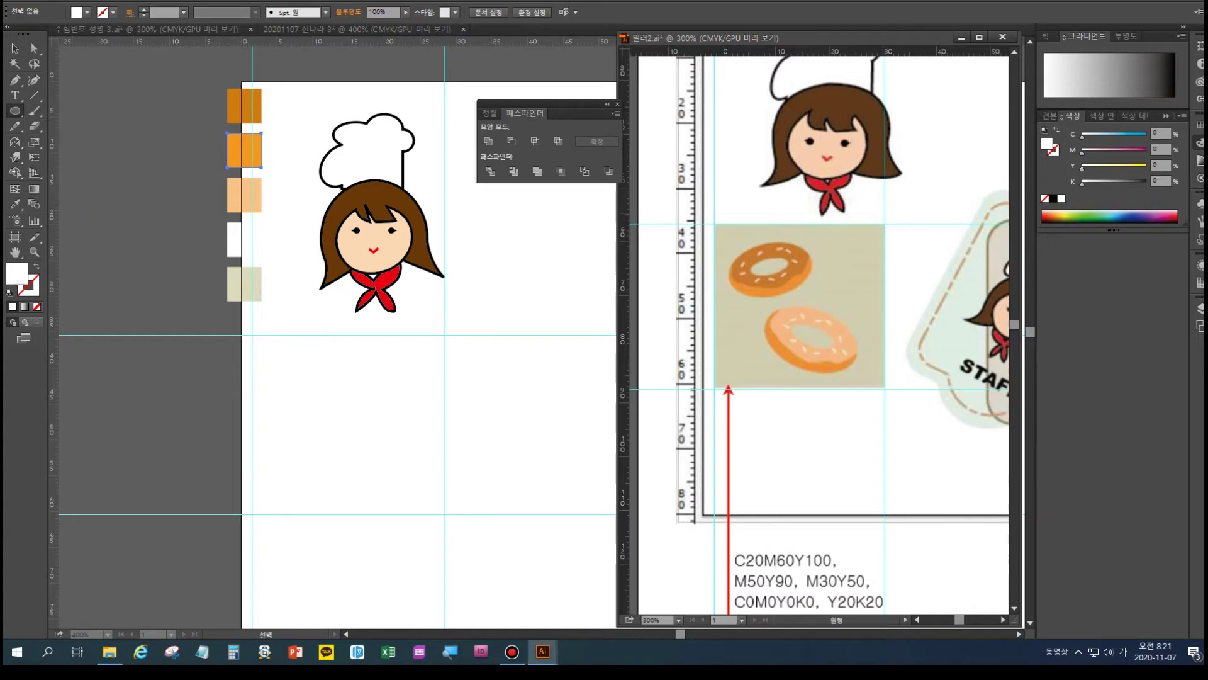
click(357, 30)
drag(279, 352, 385, 435)
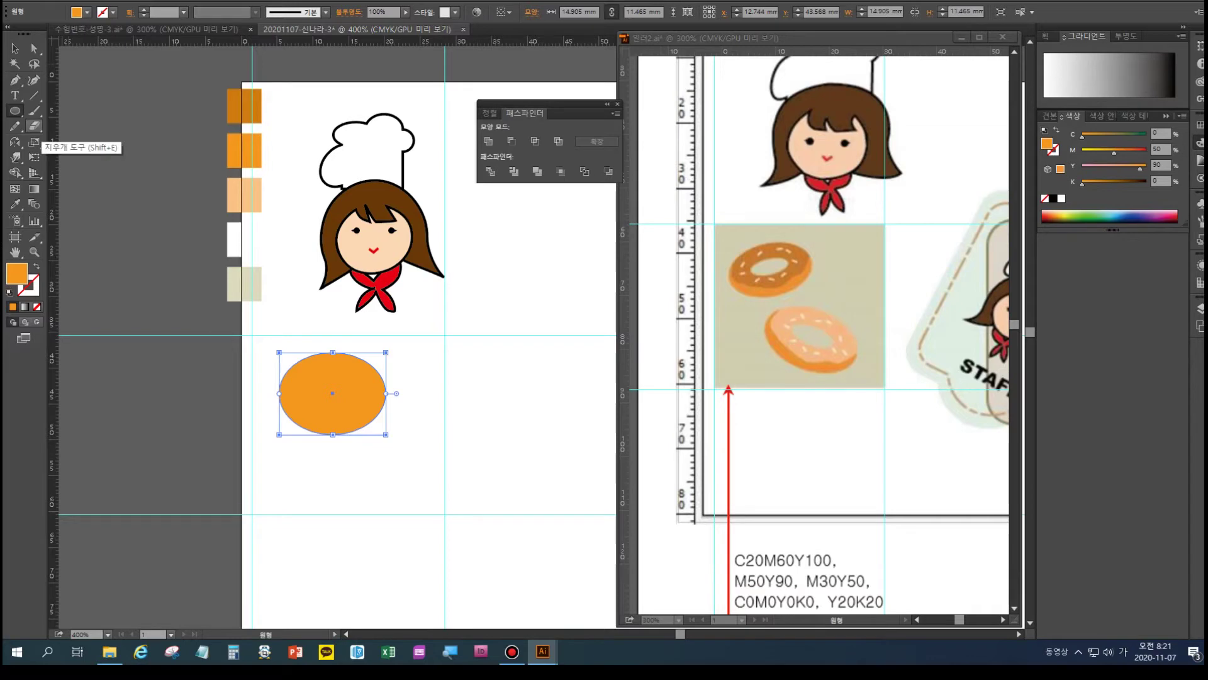
- Create a concentric copy of the ellipse scaled to 50% and fill it with the light orange swatch
double_click(35, 143)
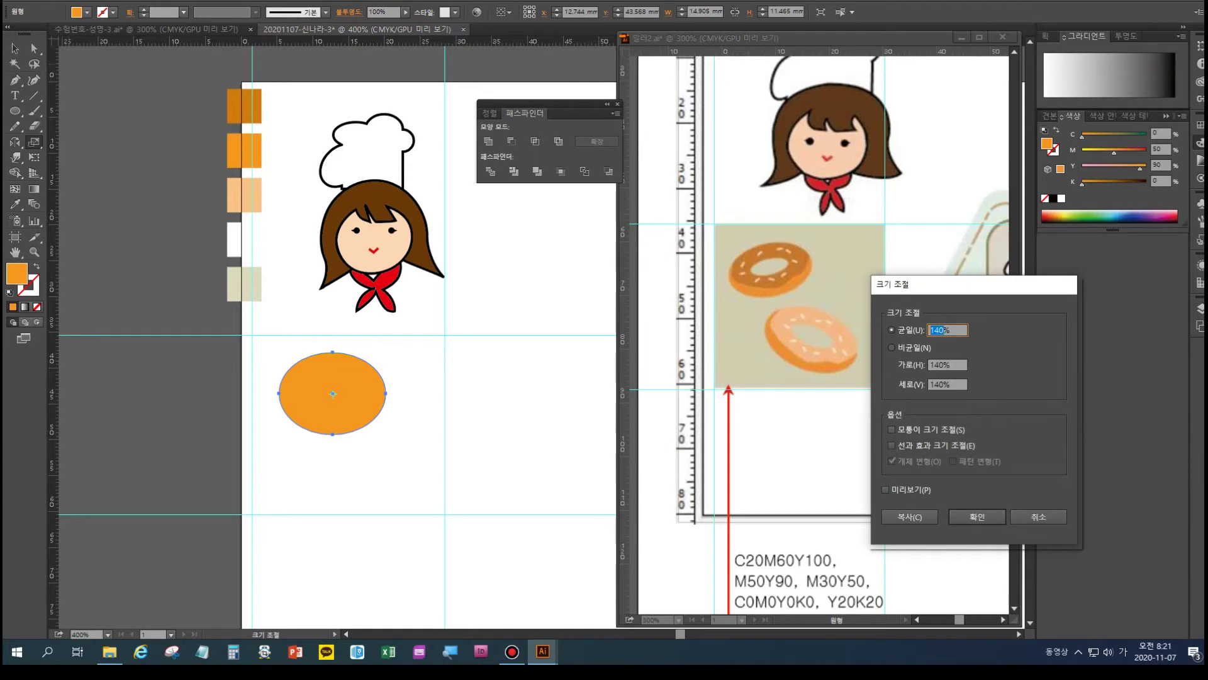
text(50)
click(886, 489)
key(alt+c)
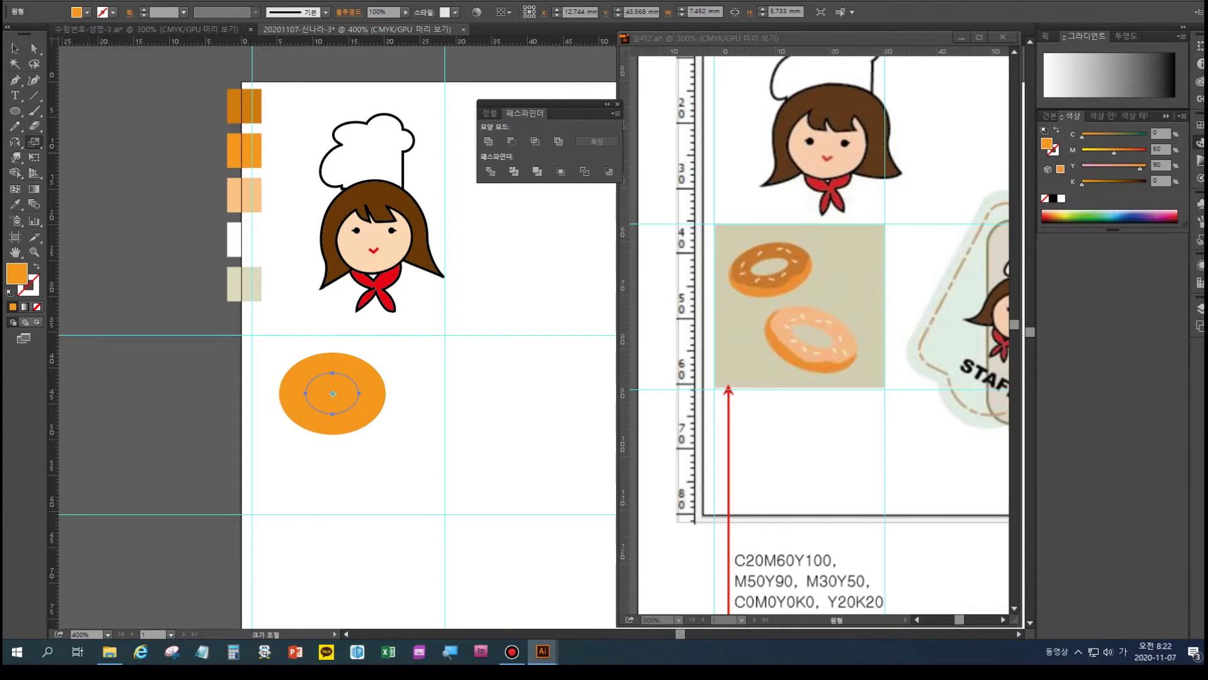
click(15, 203)
click(245, 195)
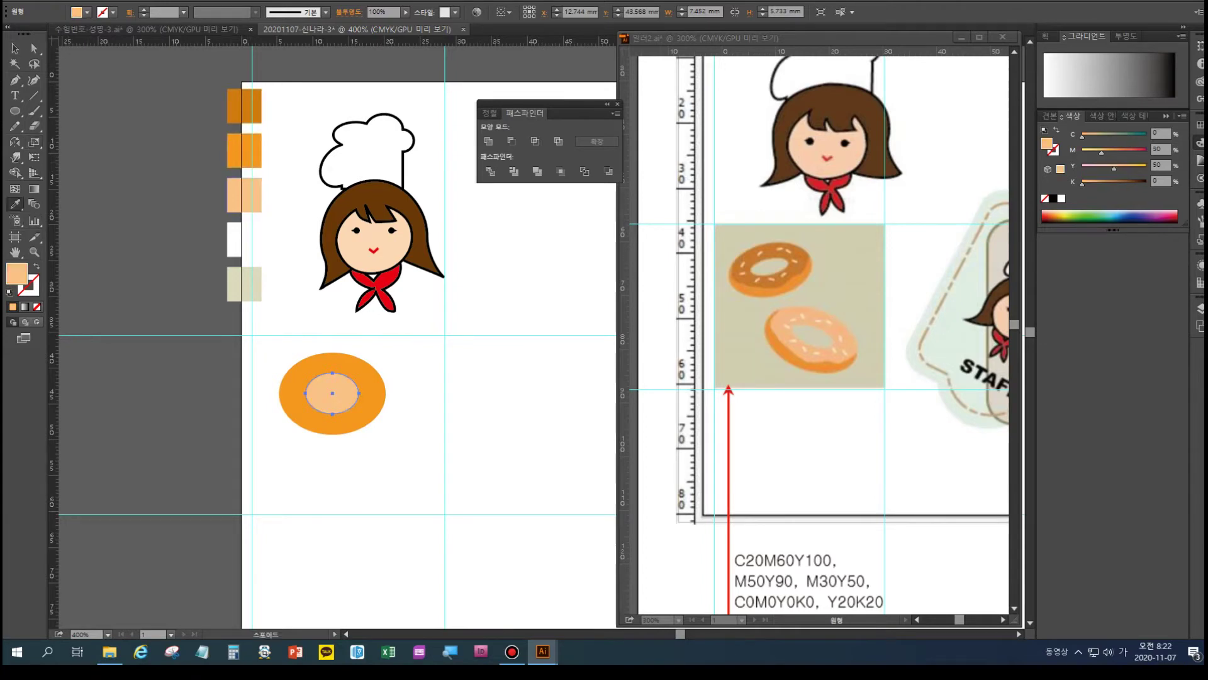
- Cut the small inner ellipse out of the larger one to form a ring
key(v)
drag(410, 472, 258, 344)
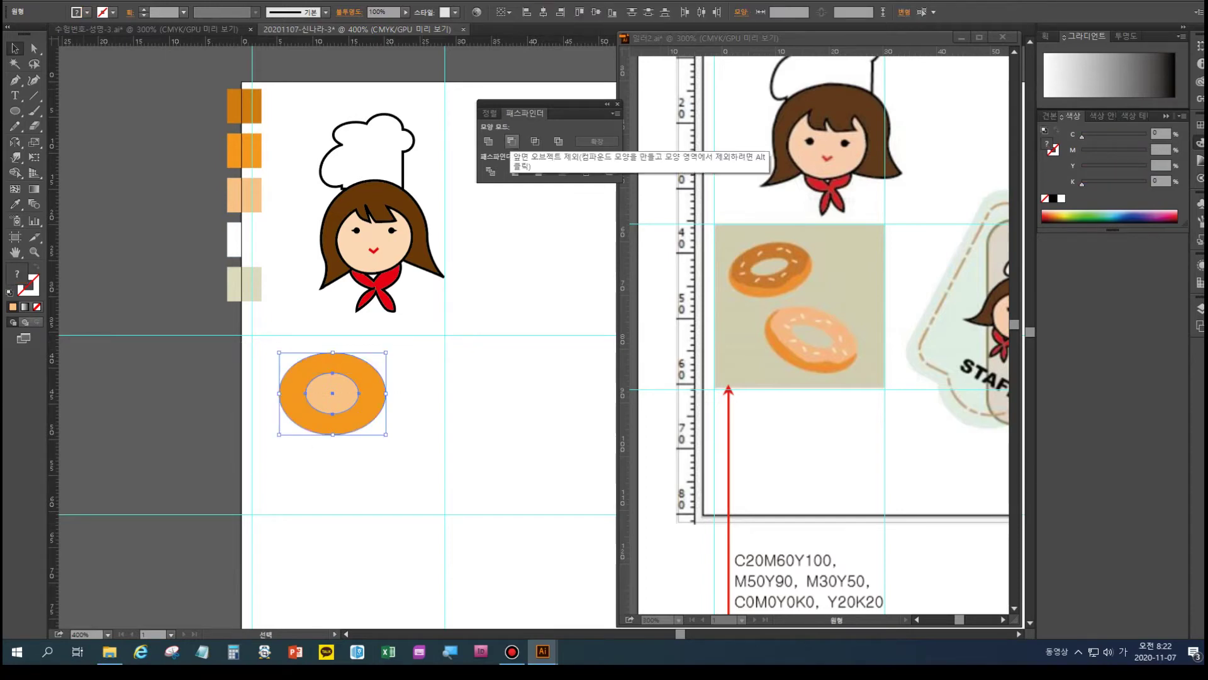
click(512, 141)
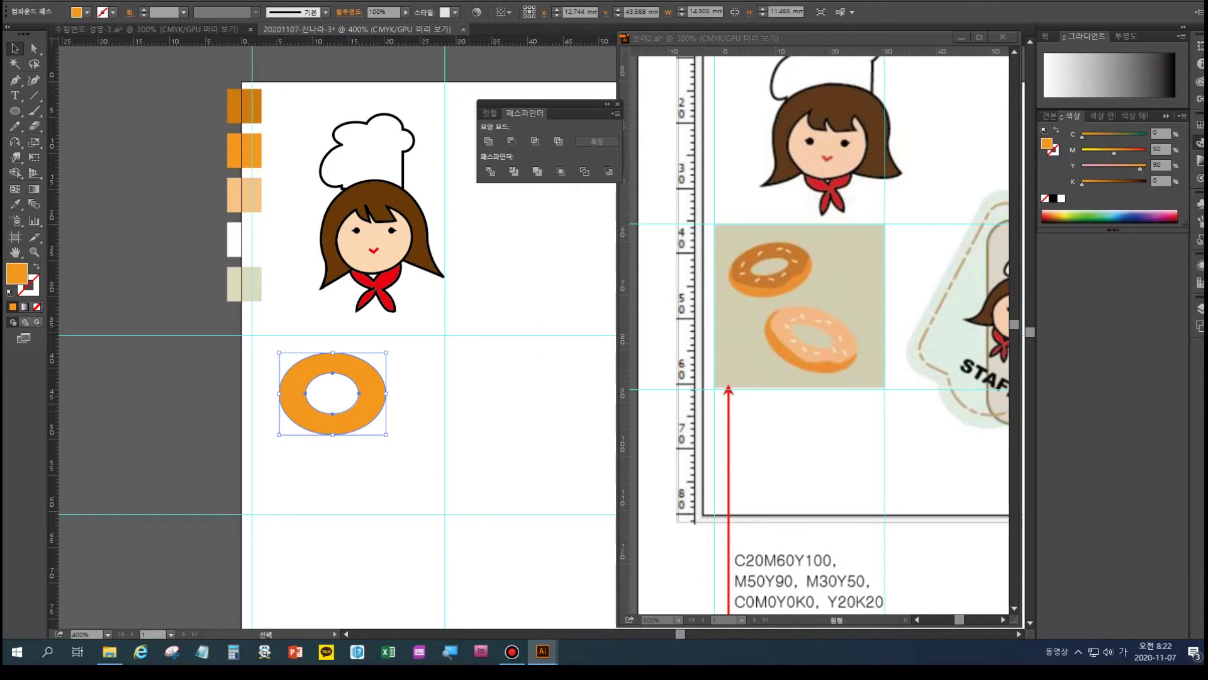
- Flatten the ring to about 9.7 mm high and tilt it counterclockwise like the reference doughnut
drag(332, 435, 332, 421)
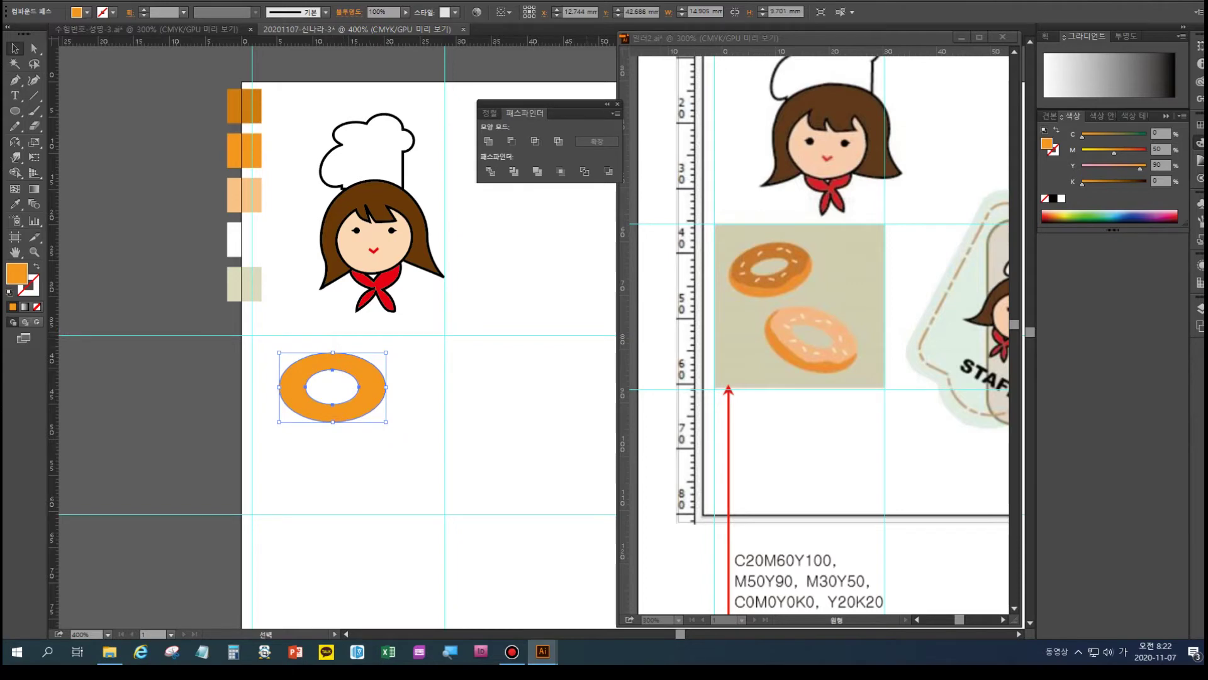
drag(390, 426, 401, 404)
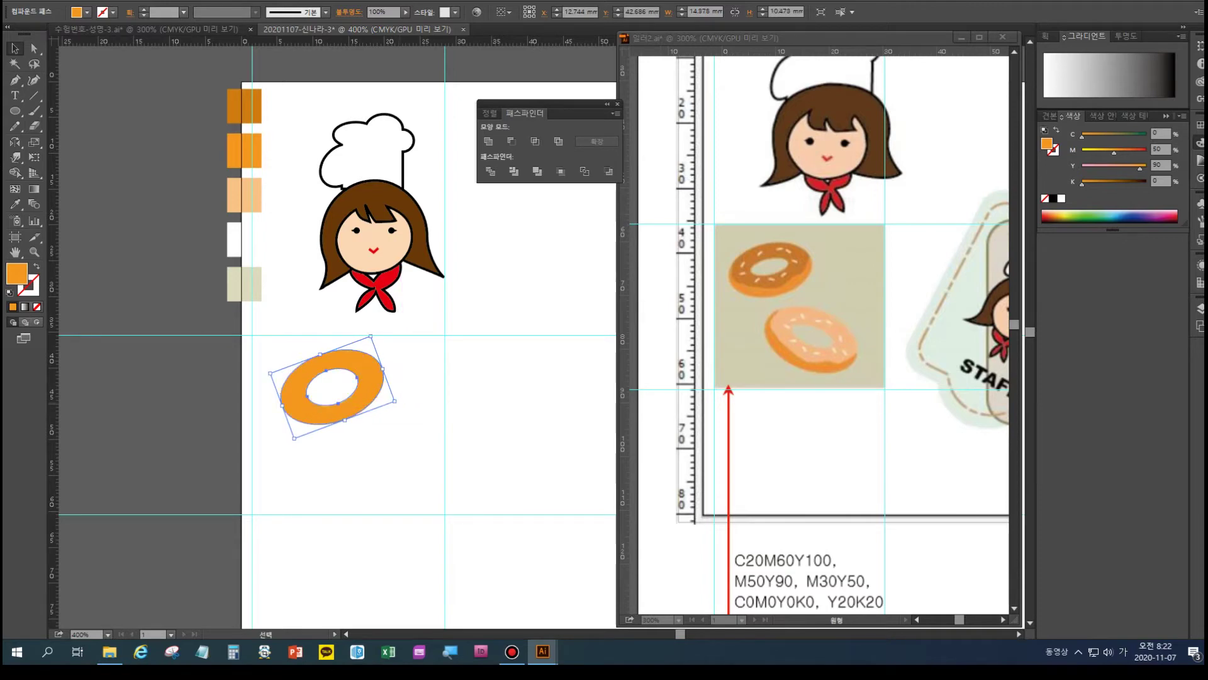
key(ctrl+shift+a)
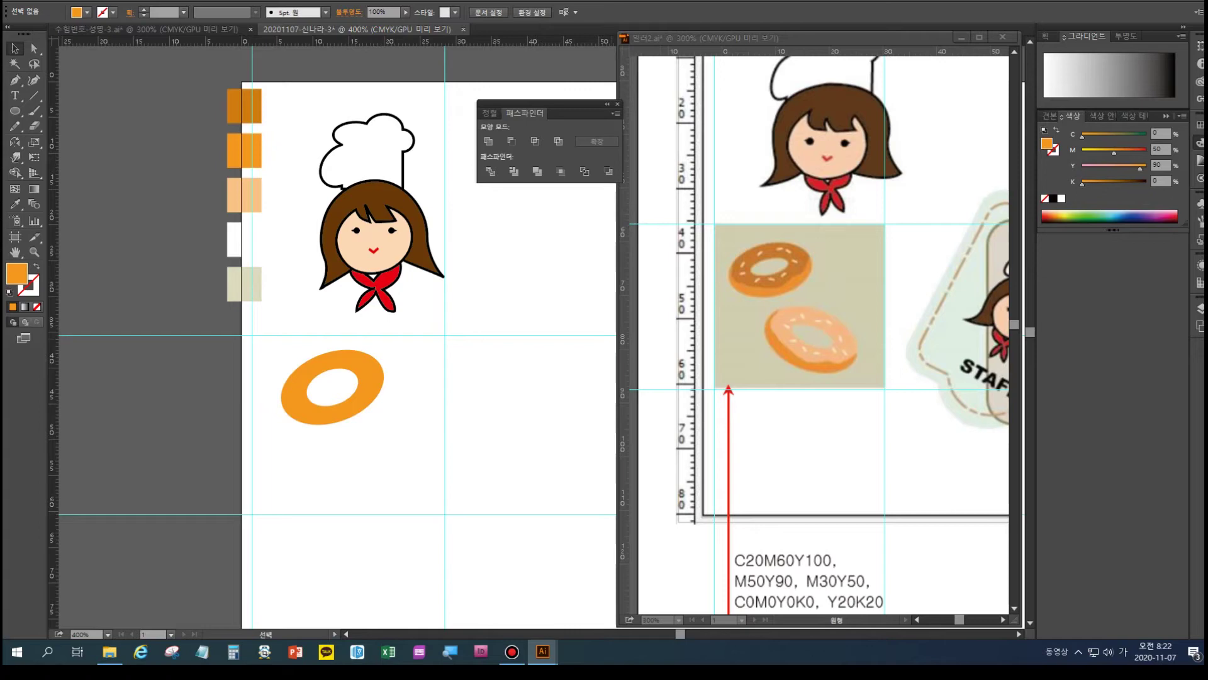
- Nudge the ring's outer lower anchor down and right, and move the hole's lower anchor slightly up
click(34, 48)
click(345, 421)
key(Down)
key(Down)
key(Down)
key(Down)
key(Down)
key(Right)
key(Right)
key(Right)
key(Right)
key(Right)
key(Down)
key(Down)
key(Down)
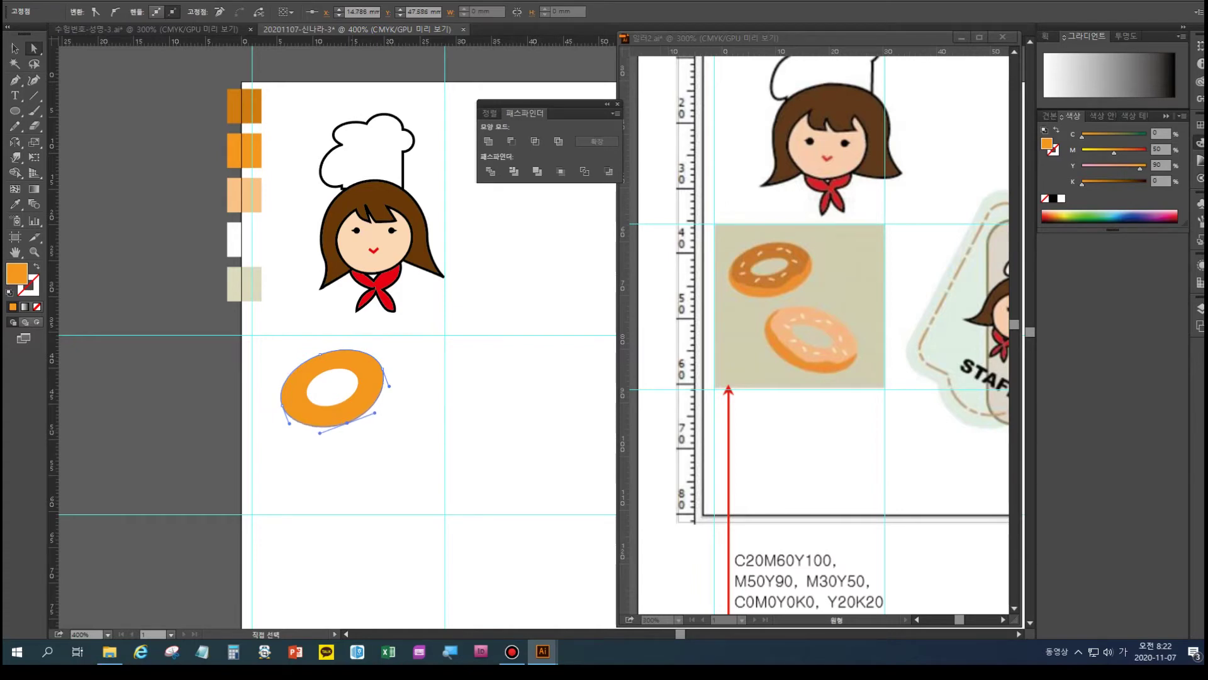
click(339, 403)
key(Down)
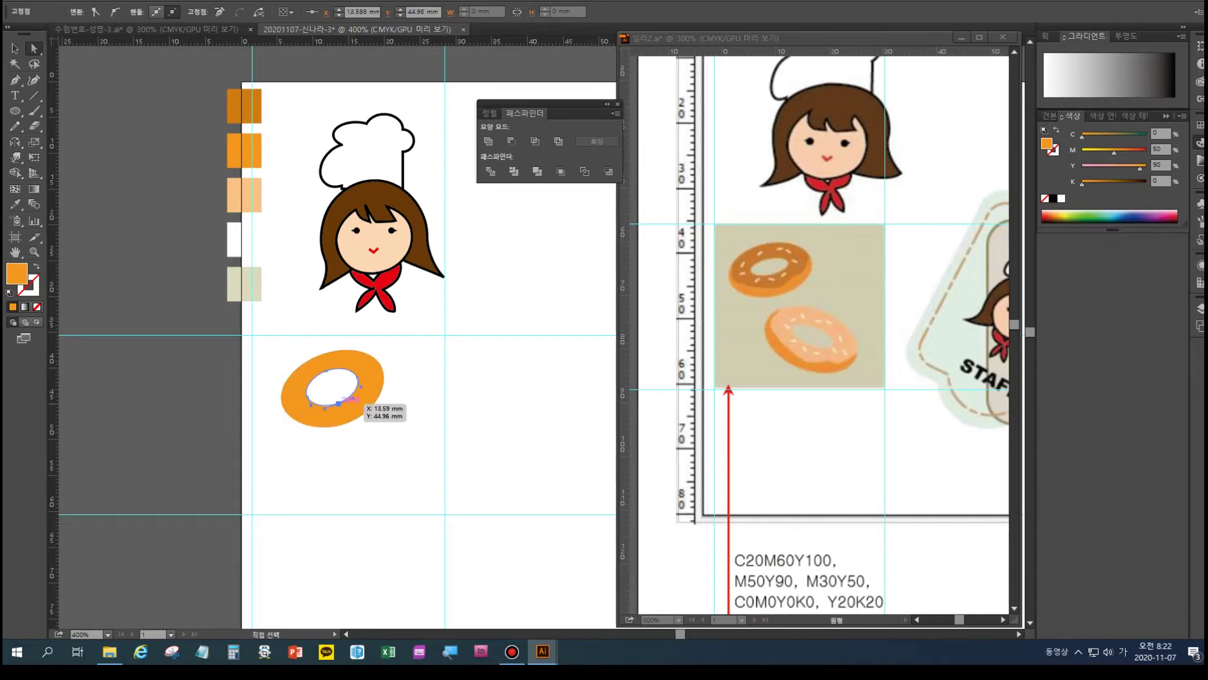
key(Up)
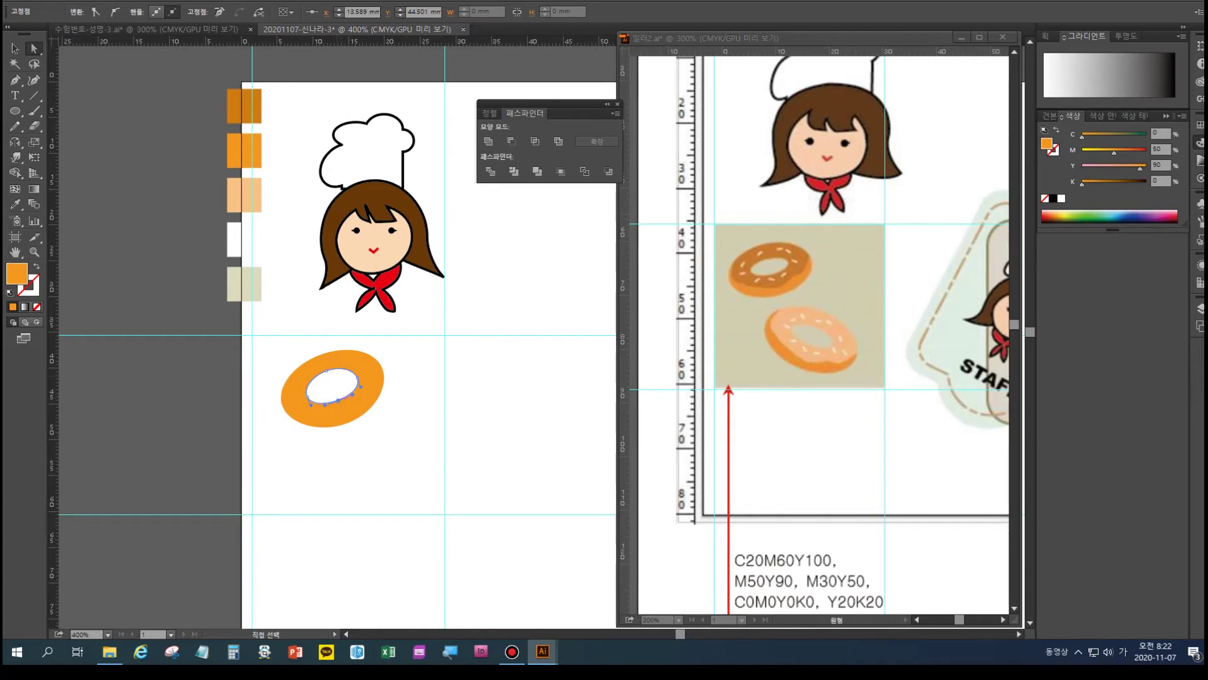
- Nudge the ring's outer upper anchor up and the hole's upper anchor slightly down
click(308, 343)
drag(308, 342, 331, 361)
key(Up)
key(Up)
key(Up)
drag(318, 381, 342, 363)
key(Down)
key(Down)
key(Down)
key(Down)
key(Down)
key(Down)
key(Down)
key(Down)
key(ctrl+z)
key(ctrl+shift+a)
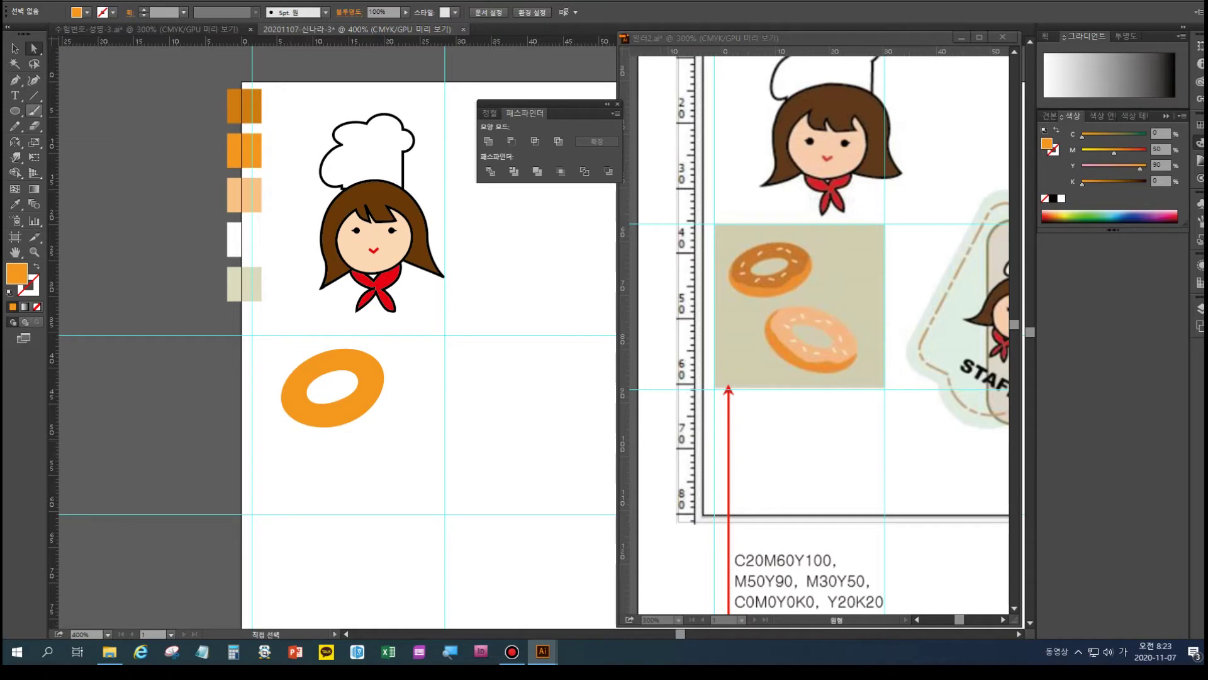
- Cut the ring with the Knife along a curve below the hole, notched at the right end, separating the icing from the base
click(35, 125)
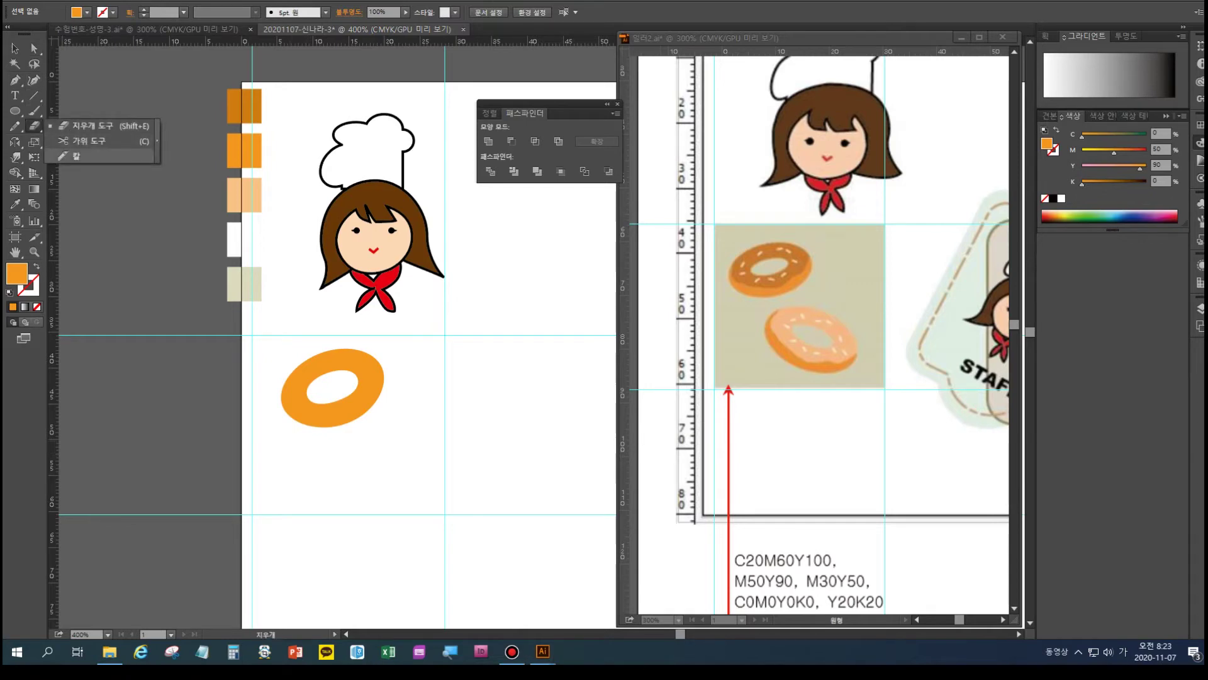
click(72, 156)
drag(282, 354, 294, 406)
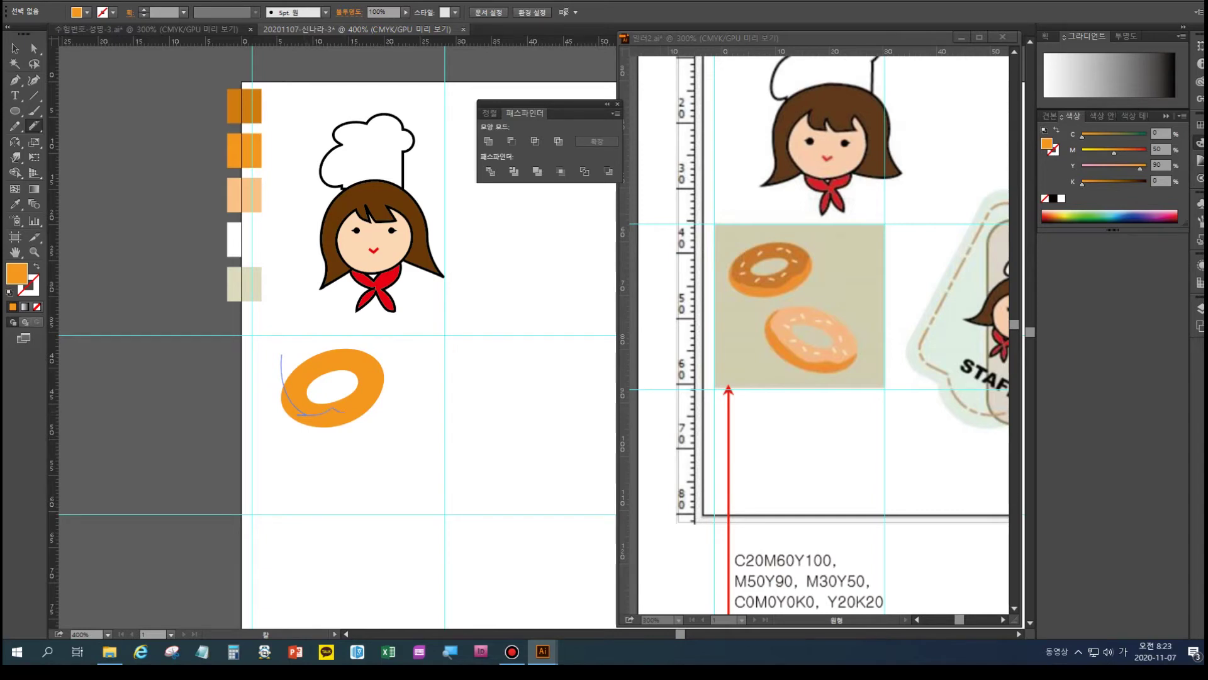
drag(346, 411, 375, 382)
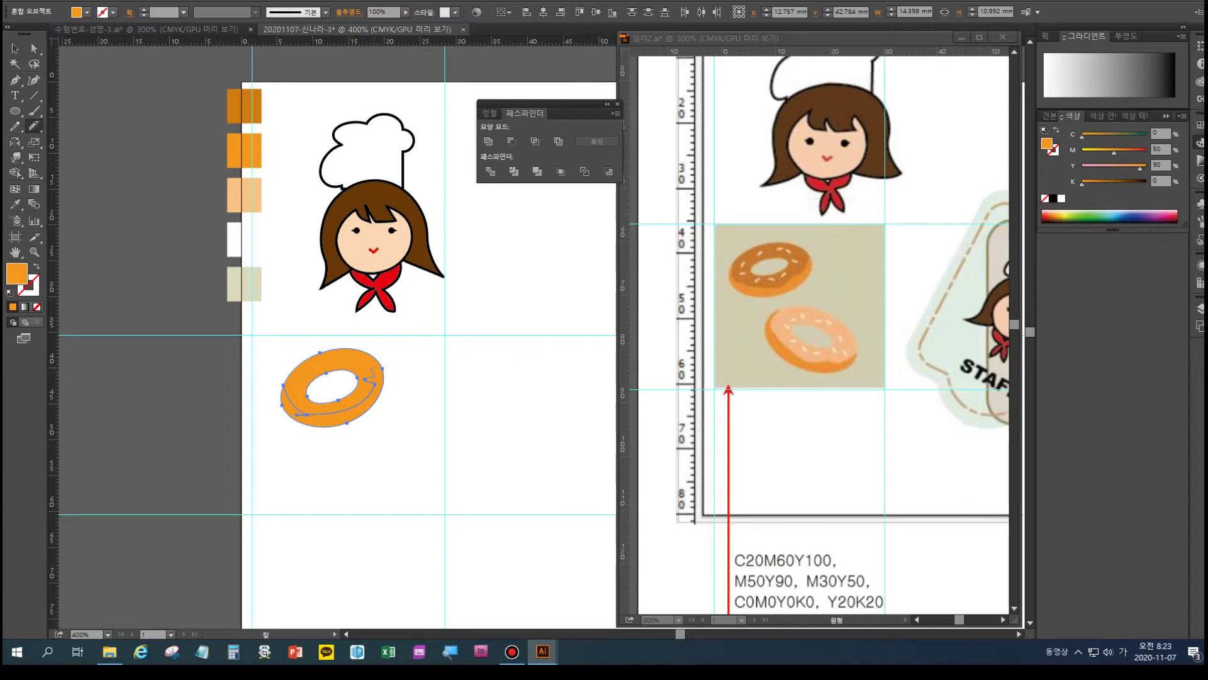
drag(382, 348, 383, 346)
- Fill the ring's upper icing piece with the dark orange swatch, C20 M60 Y100
click(34, 48)
click(289, 459)
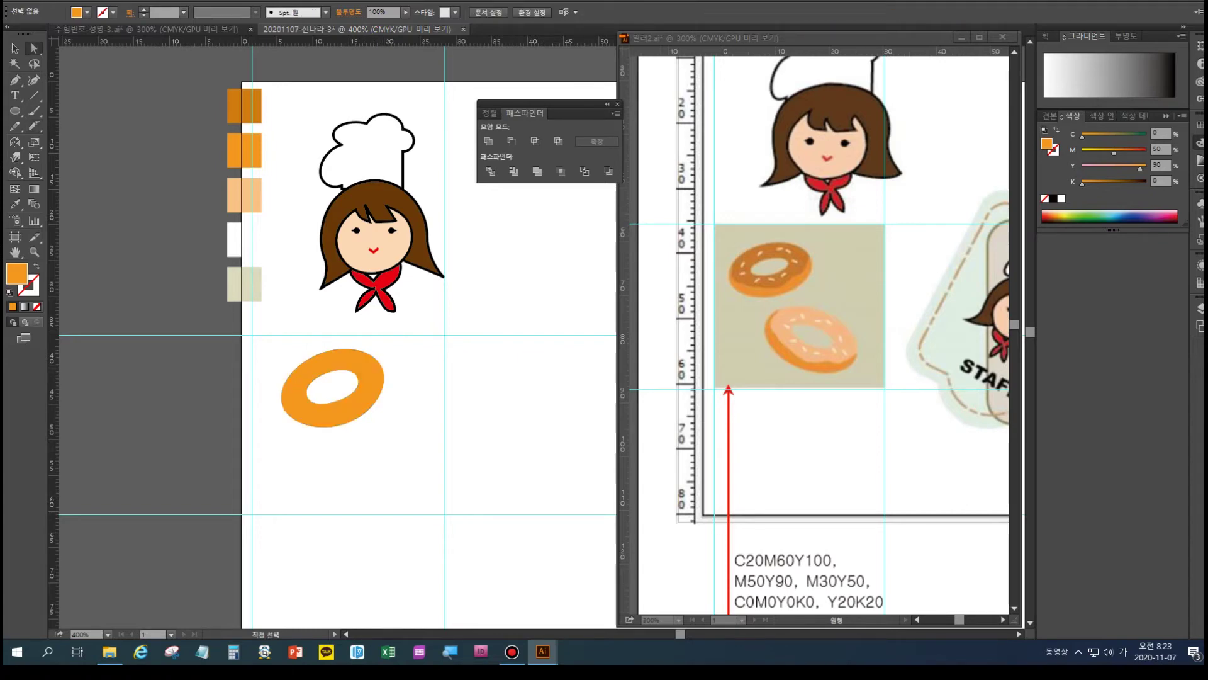
ctrl+click(321, 426)
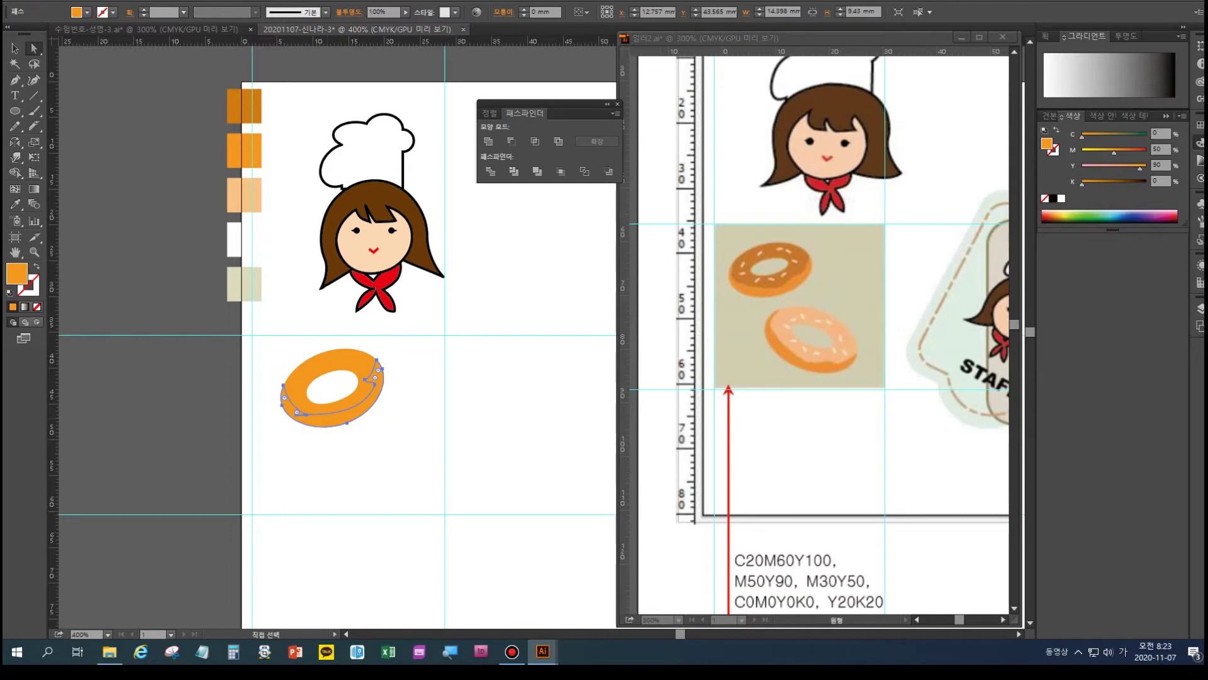
key(ctrl+8)
key(i)
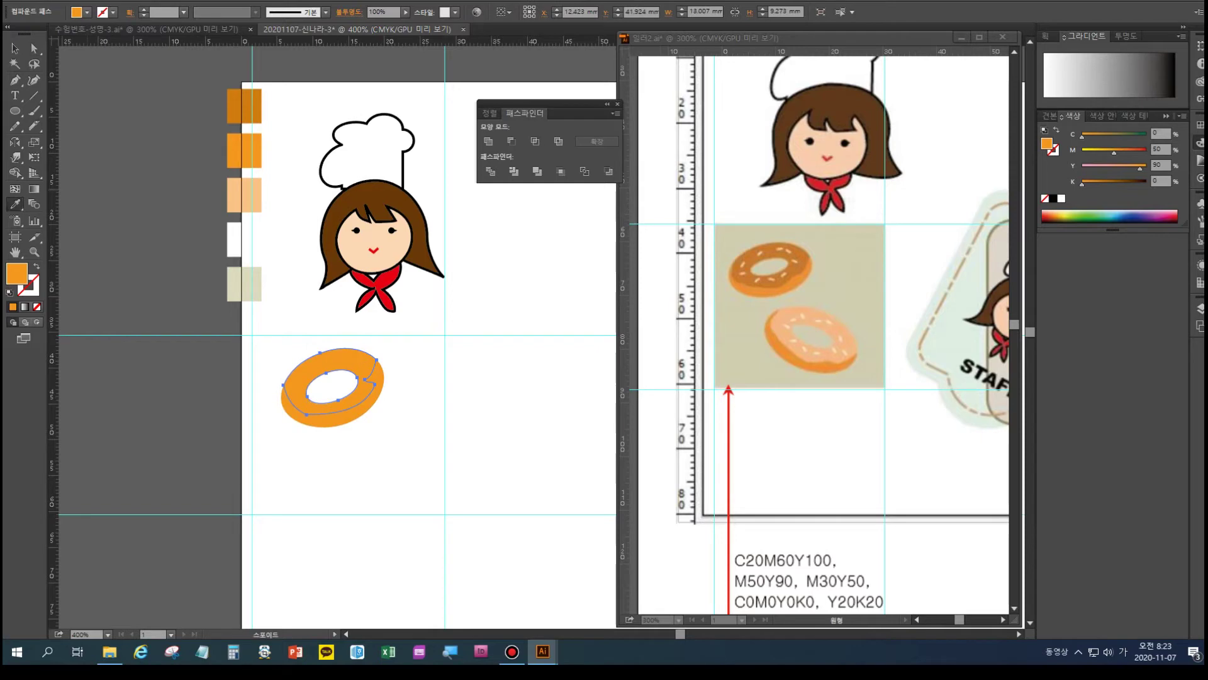
click(251, 106)
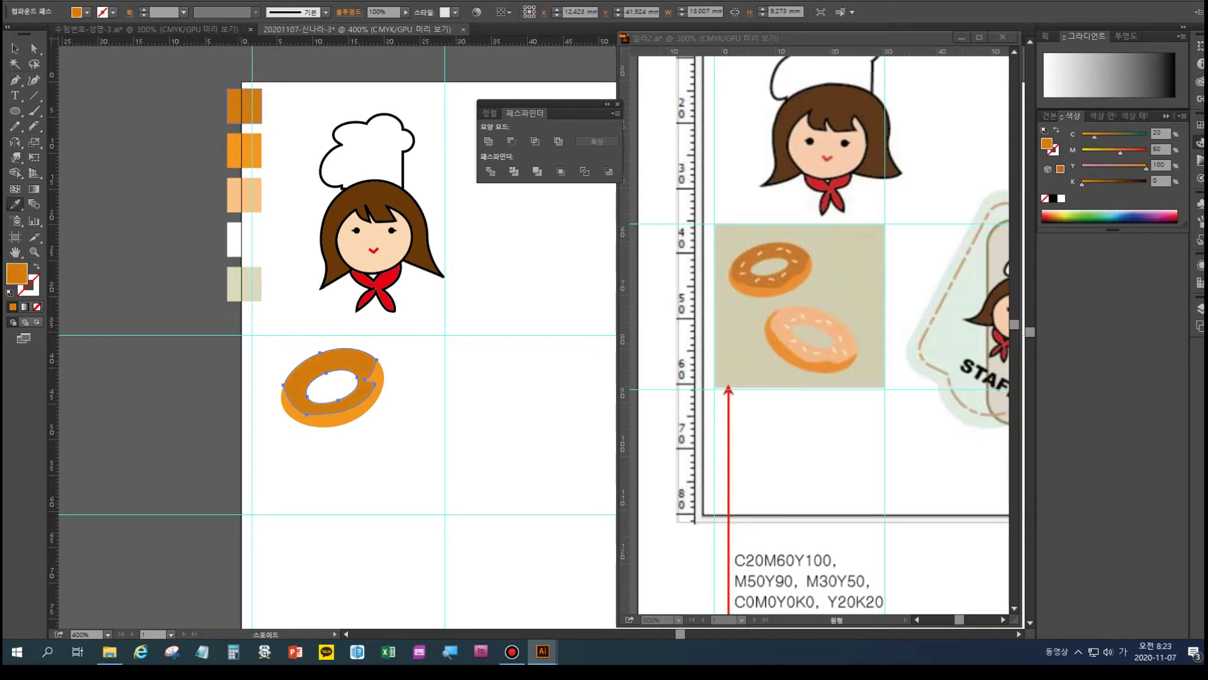
key(ctrl+shift+a)
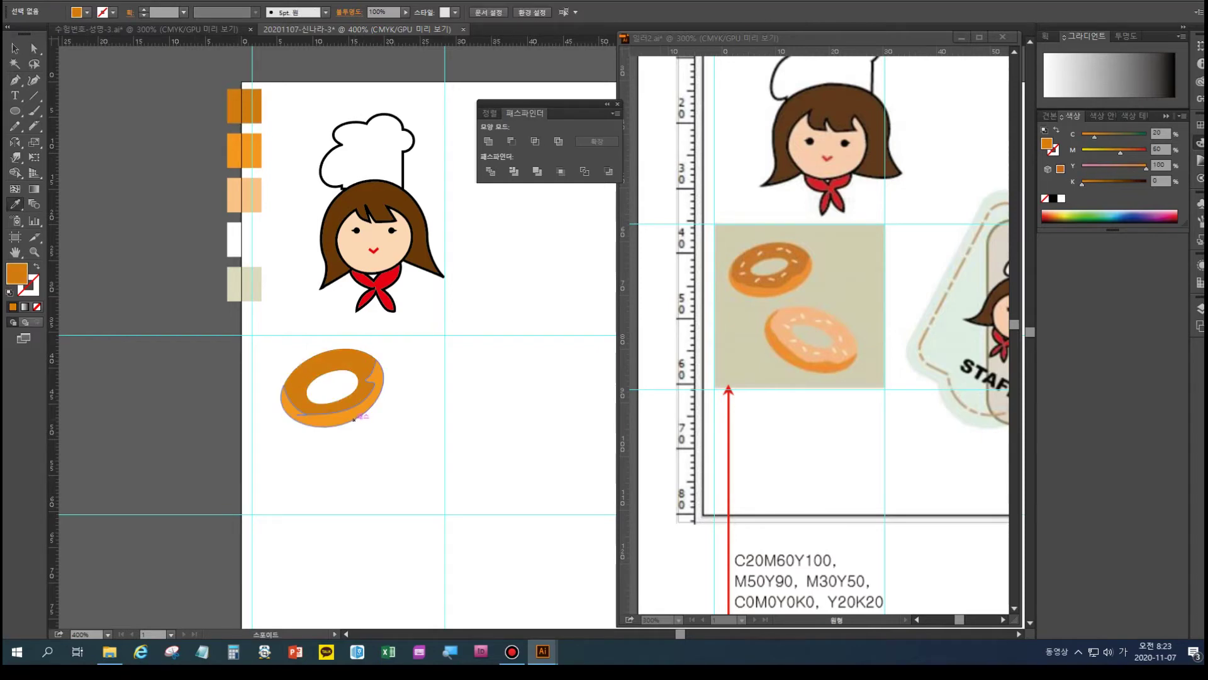
click(15, 48)
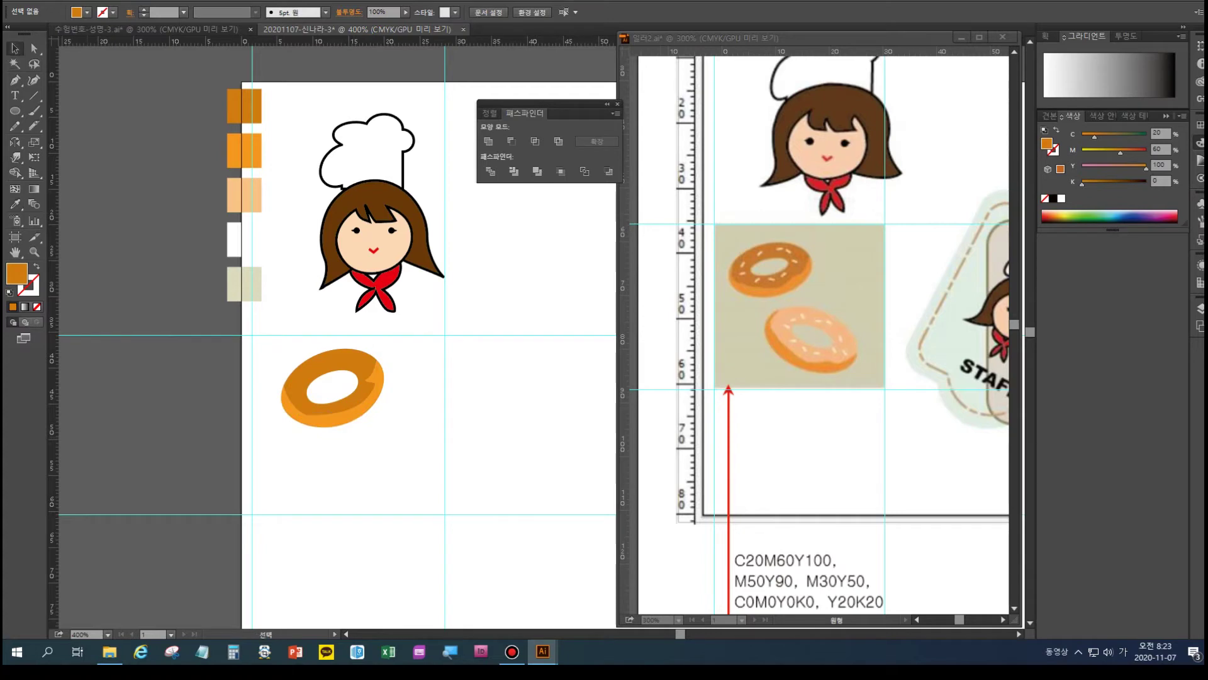
click(340, 420)
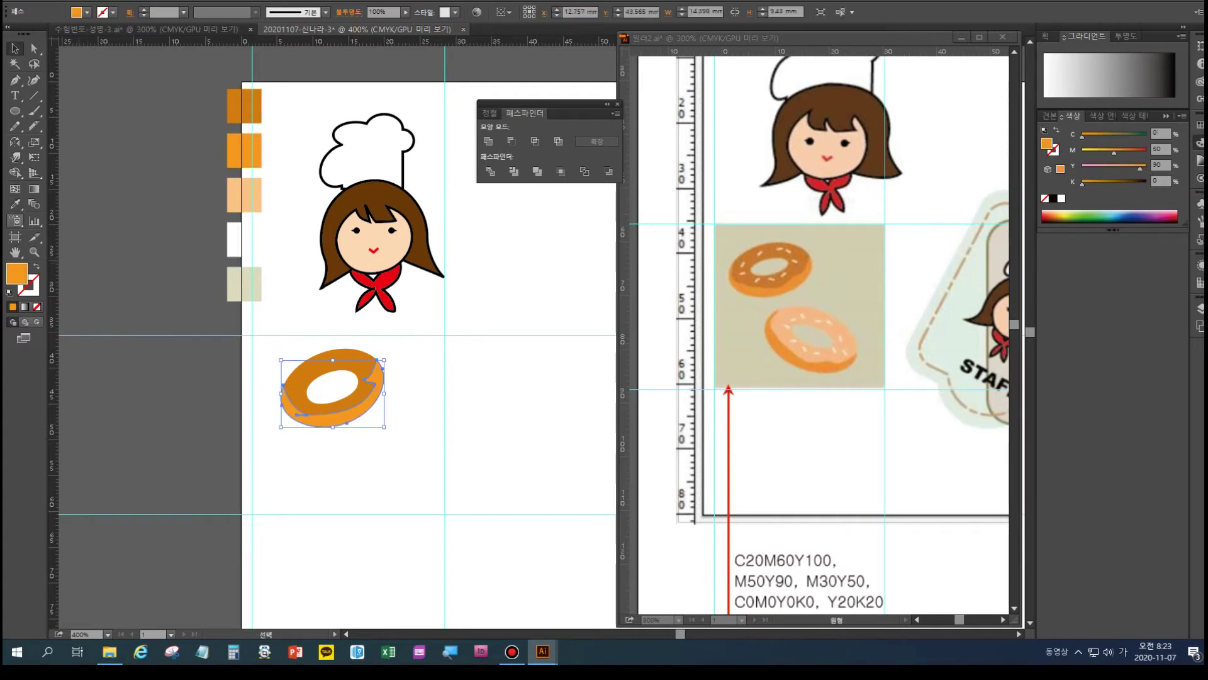
click(15, 204)
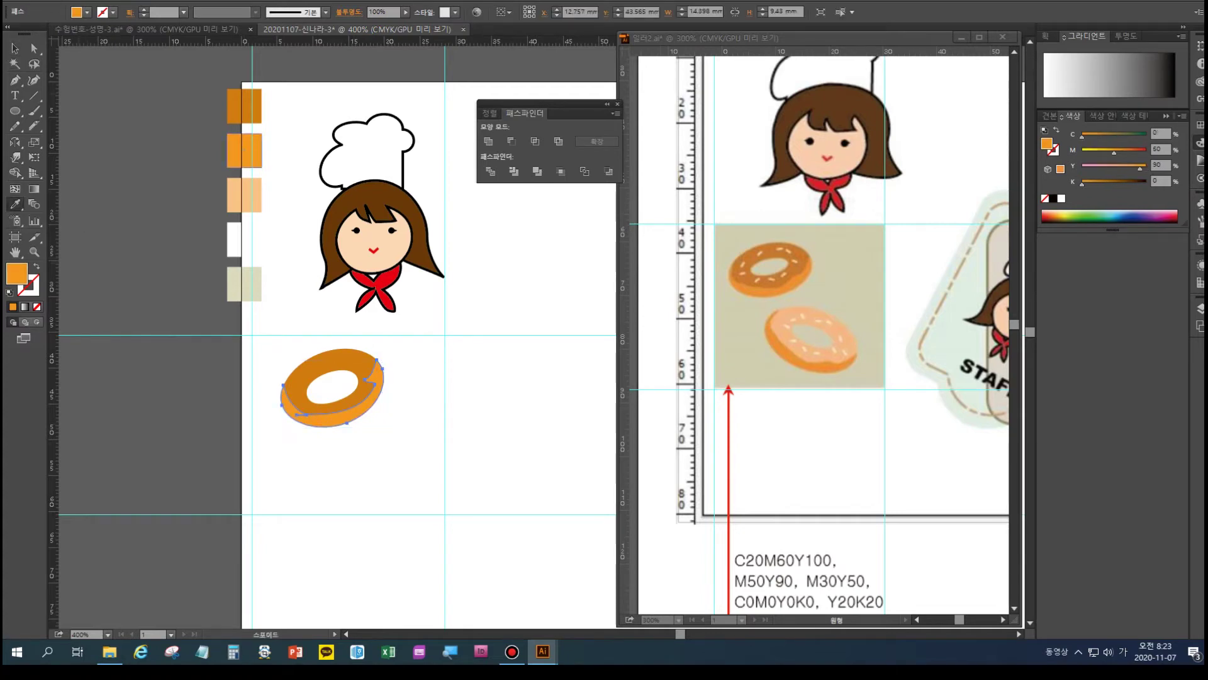
key(ctrl+shift+a)
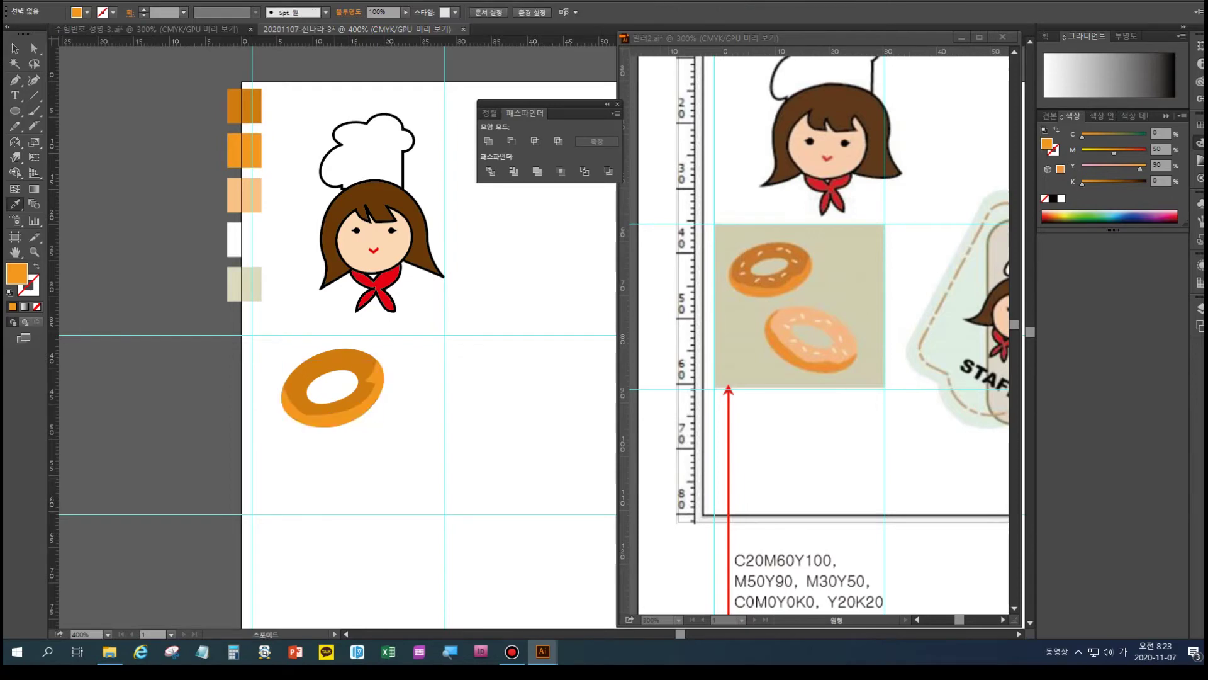
key(v)
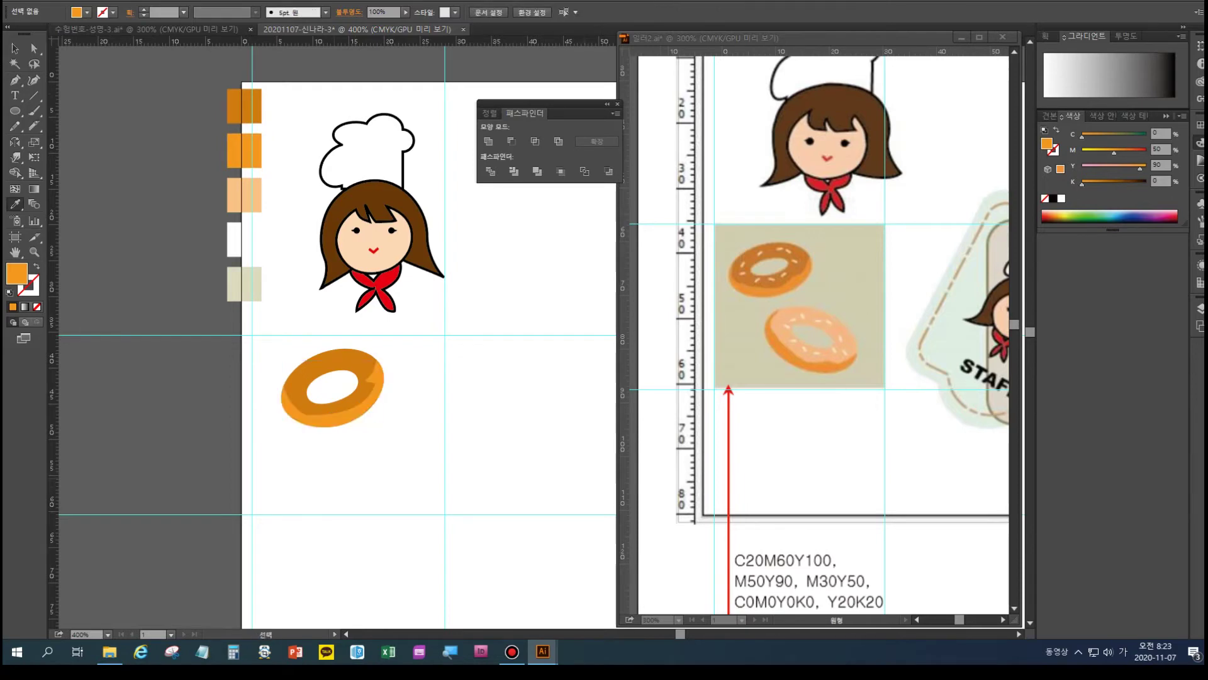
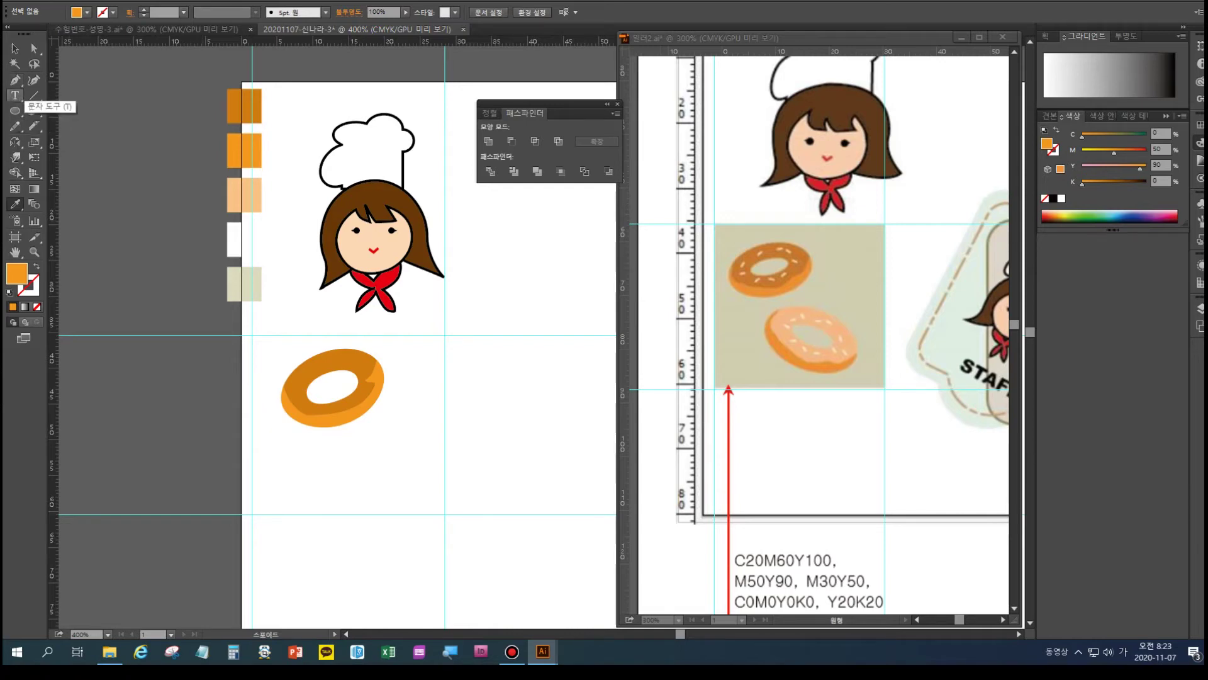
- Draw a short white 1 pt line with no fill, about 0.7 mm long, on the icing above the hole as a sprinkle
click(34, 96)
key(v)
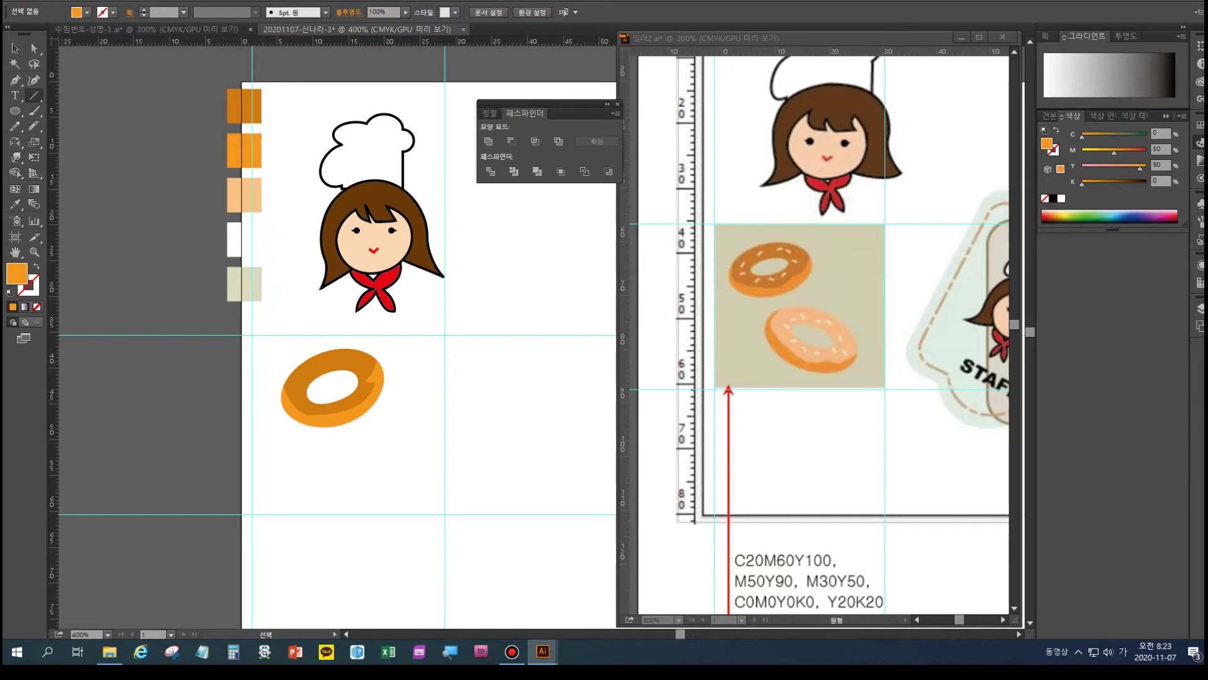
key(d)
click(36, 267)
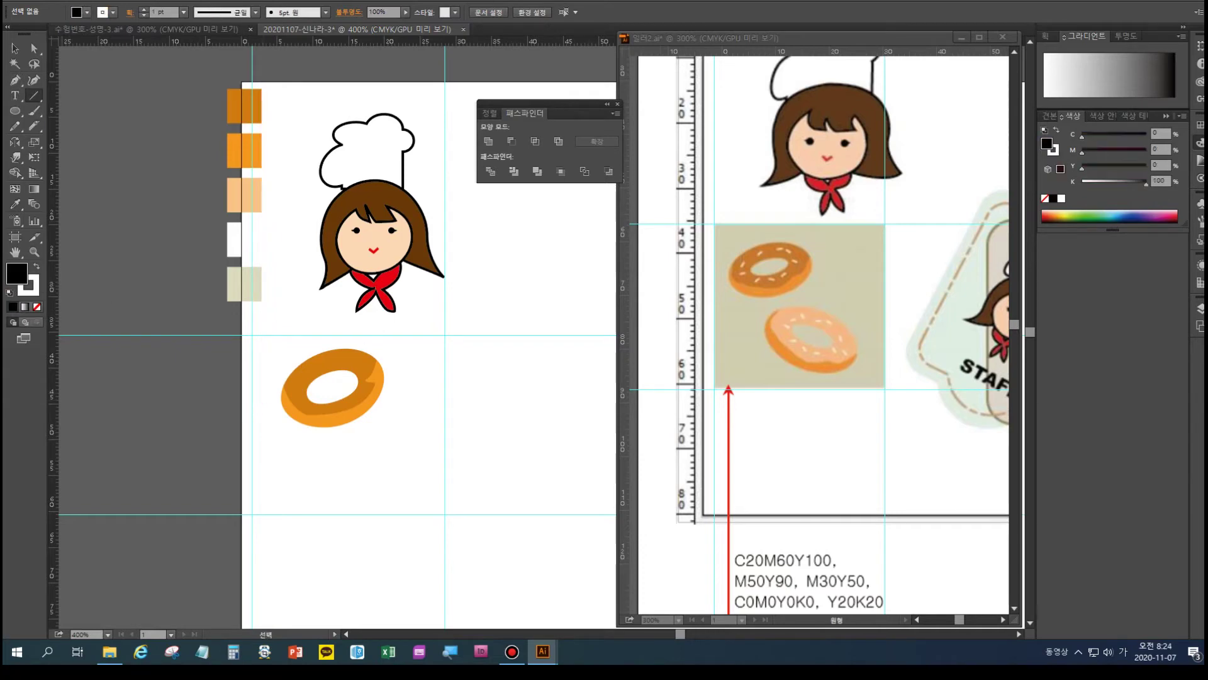
click(36, 307)
key(ctrl+plus)
key(ctrl+plus)
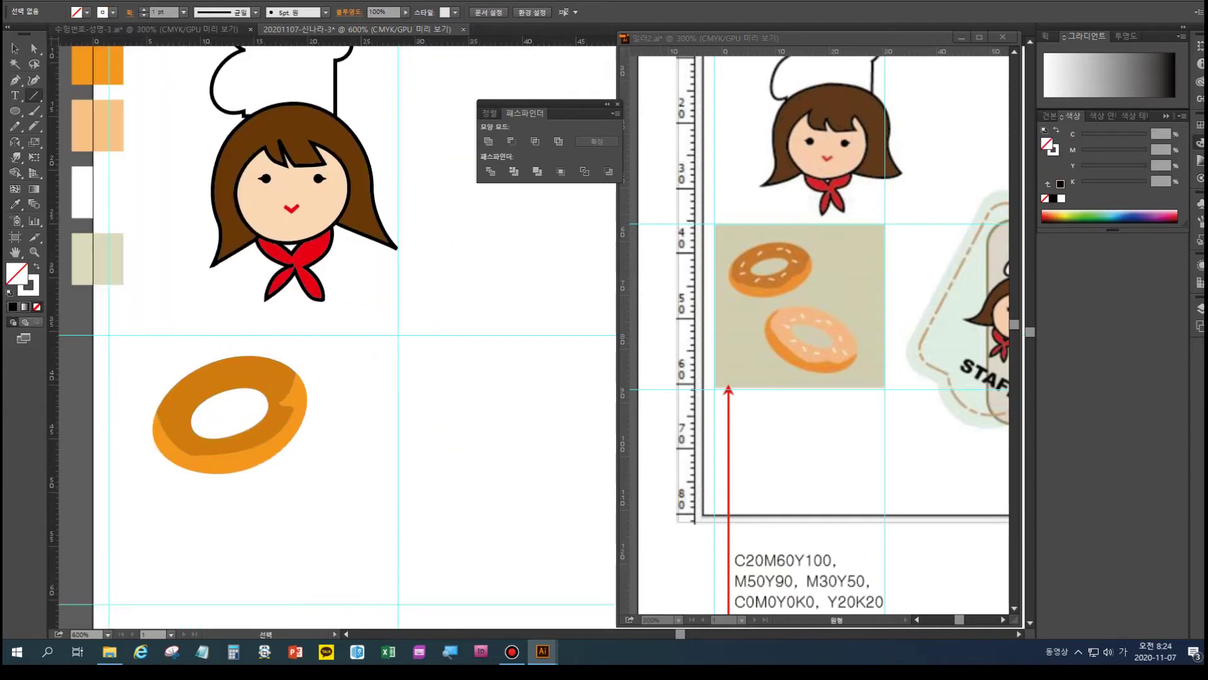
key(space)
drag(251, 409, 455, 365)
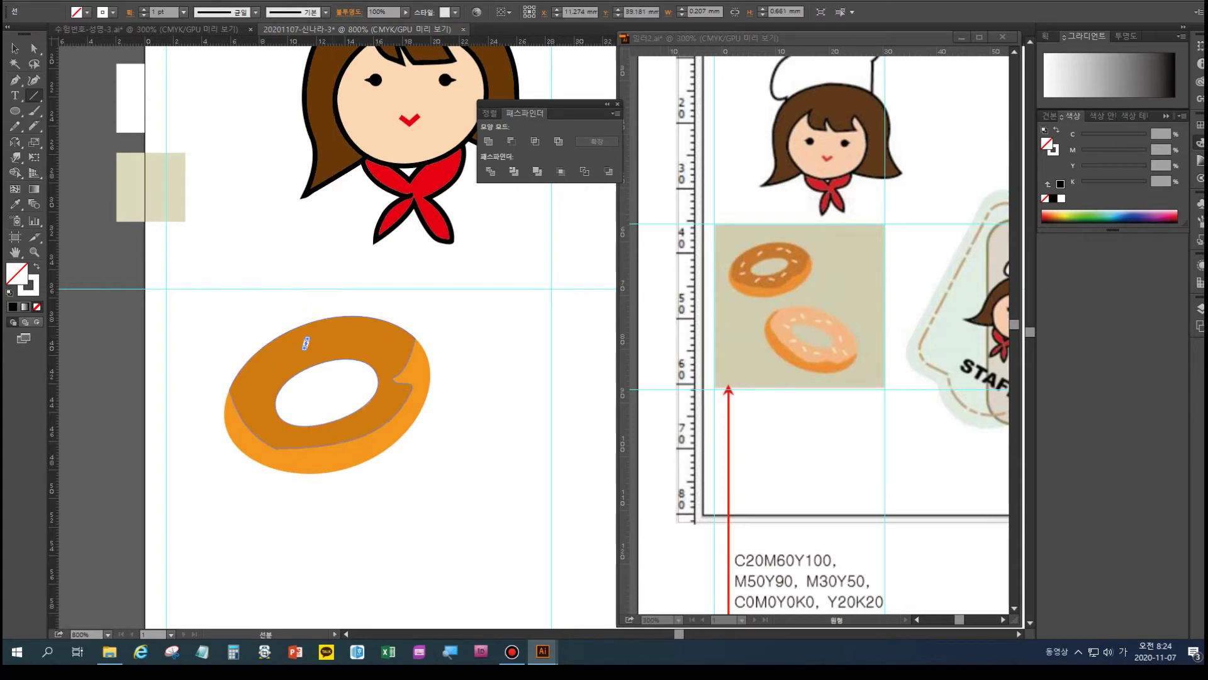
- Draw three more white sprinkle lines on the icing above the hole and lengthen the four sprinkles at varied angles
drag(328, 331, 348, 334)
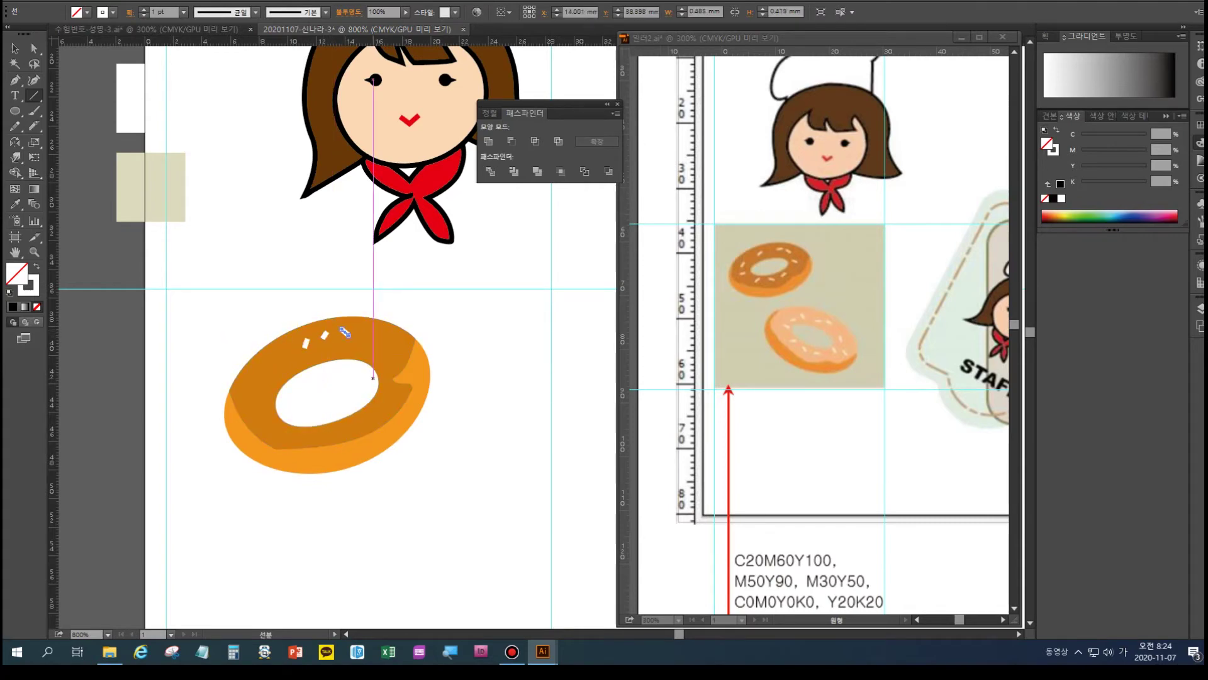
drag(362, 346, 376, 350)
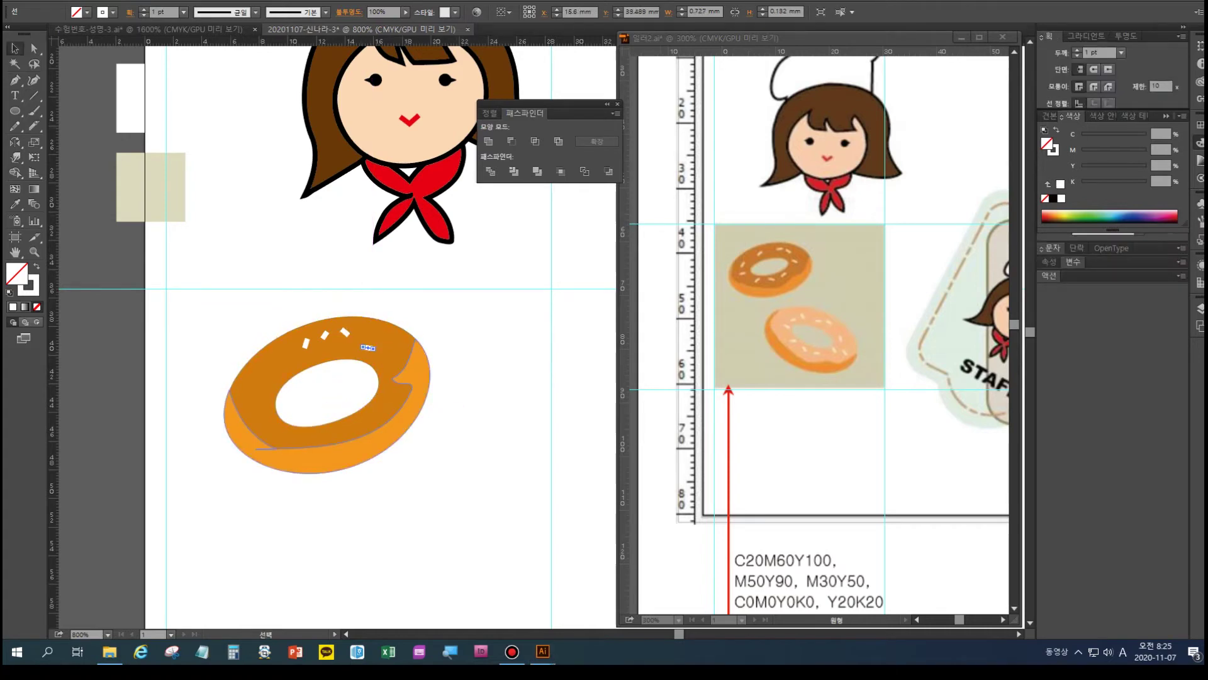
drag(369, 348, 389, 350)
click(345, 332)
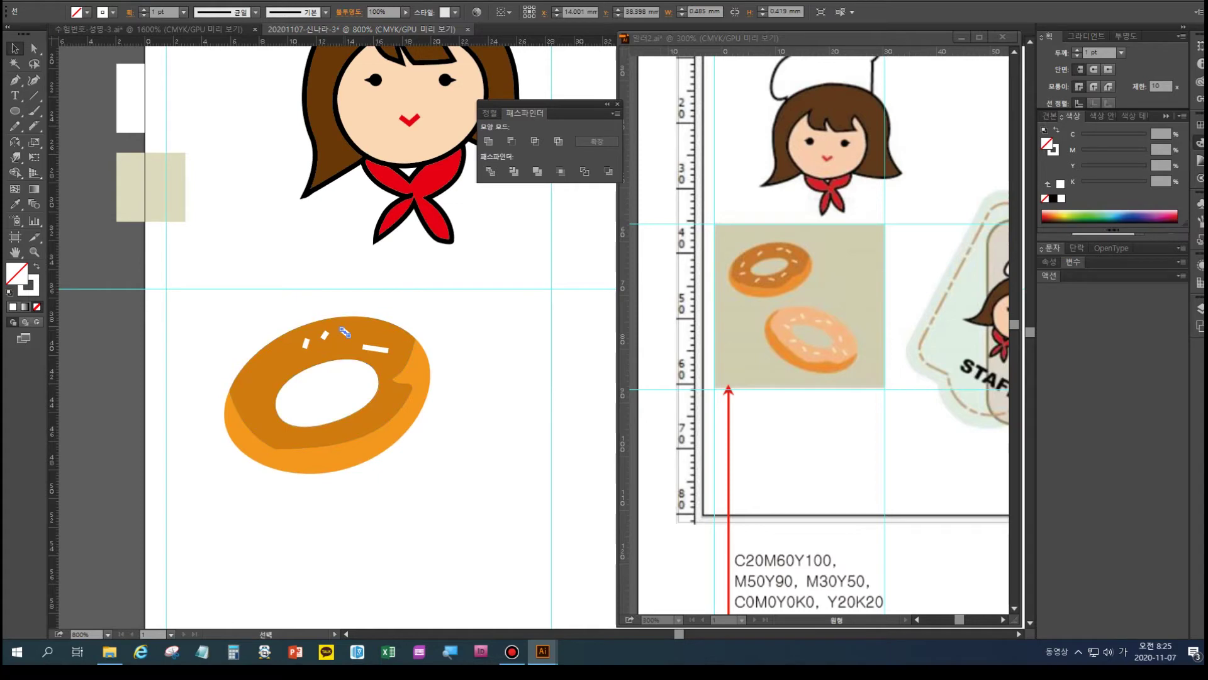
drag(345, 332, 359, 339)
click(325, 335)
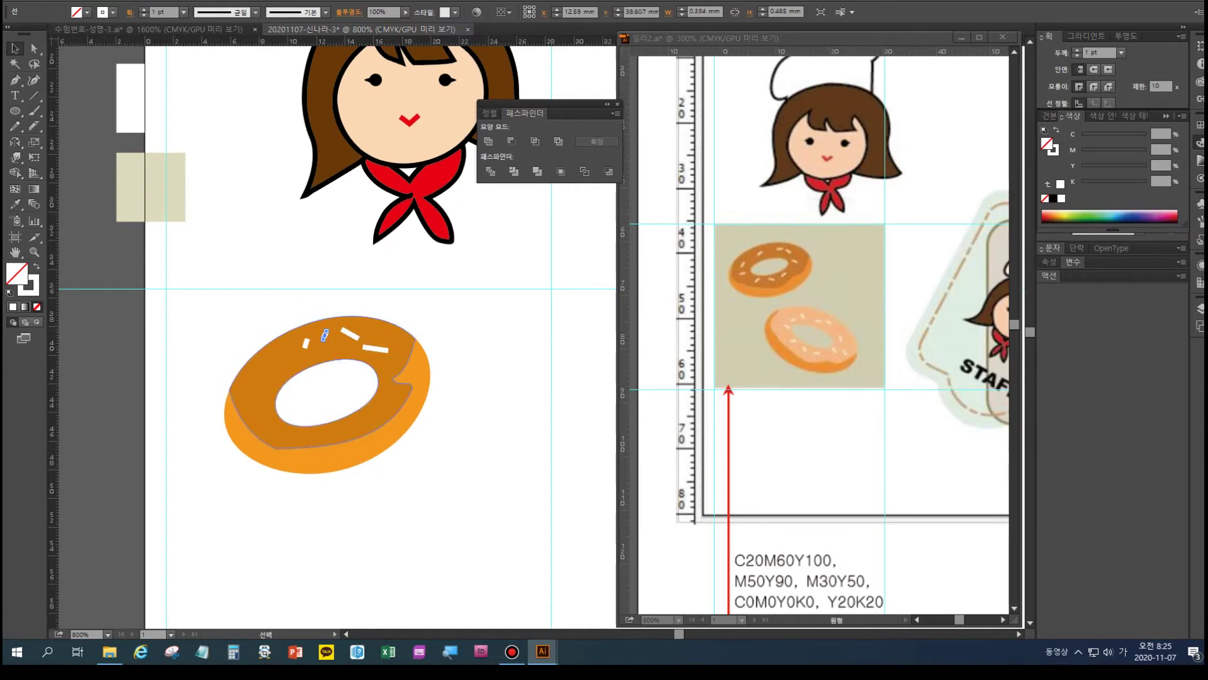
drag(324, 339, 290, 359)
click(306, 343)
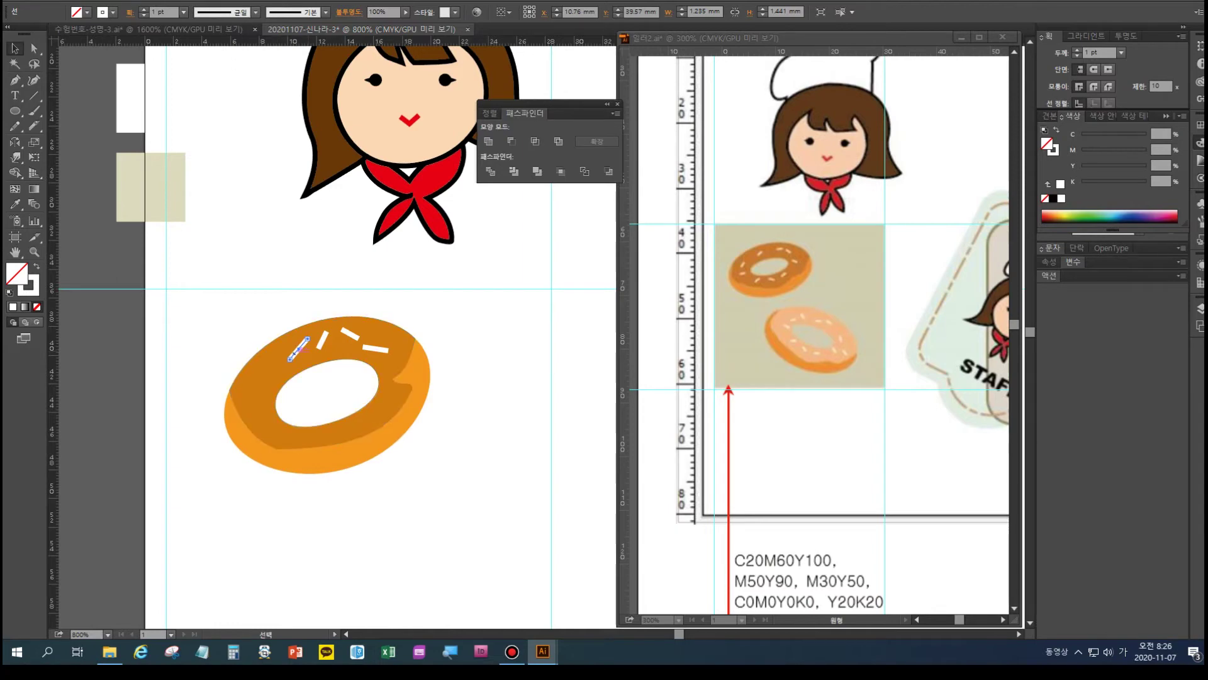
click(322, 342)
- Duplicate a sprinkle to the lower right of the hole, two spots below it and the icing's left side
key(ctrl+equal)
key(ctrl+equal)
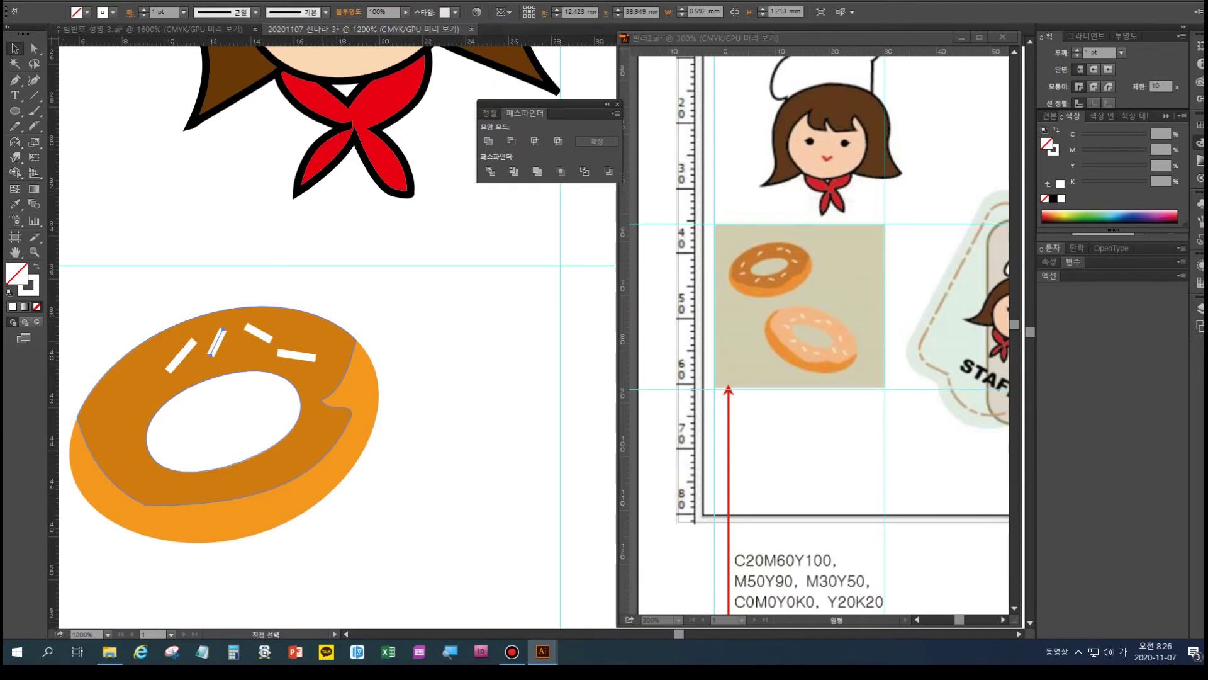
drag(270, 356, 218, 458)
key(ctrl+z)
key(v)
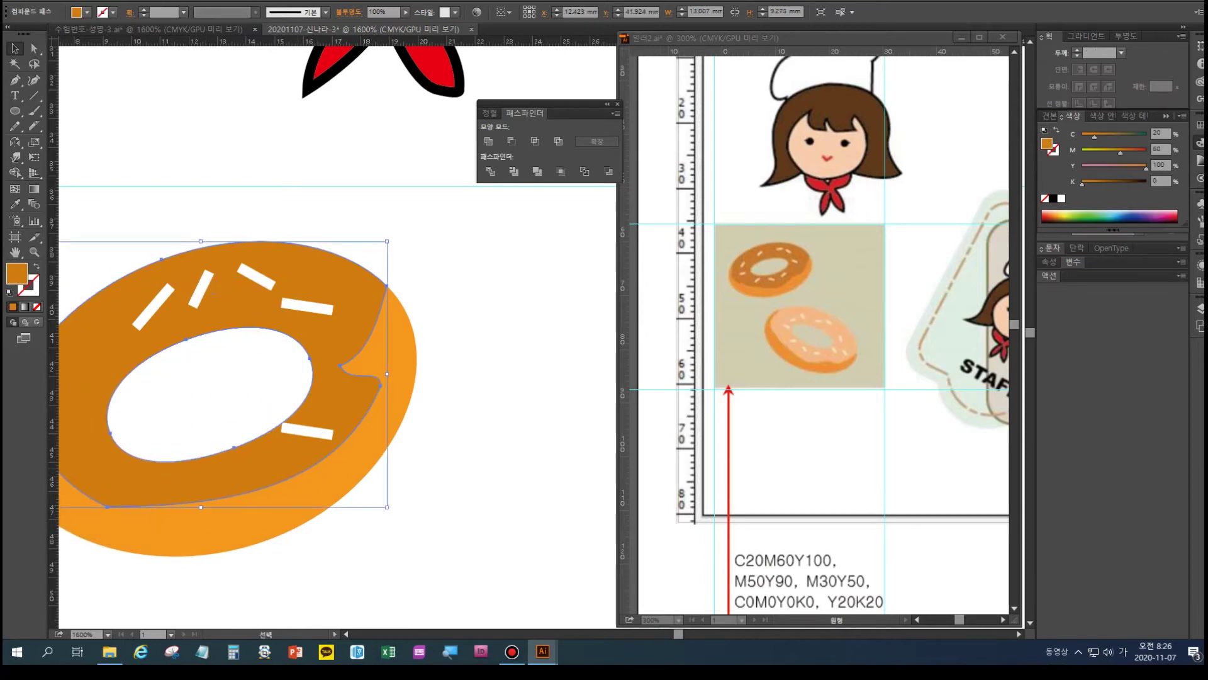
key(ctrl+shift+a)
click(307, 431)
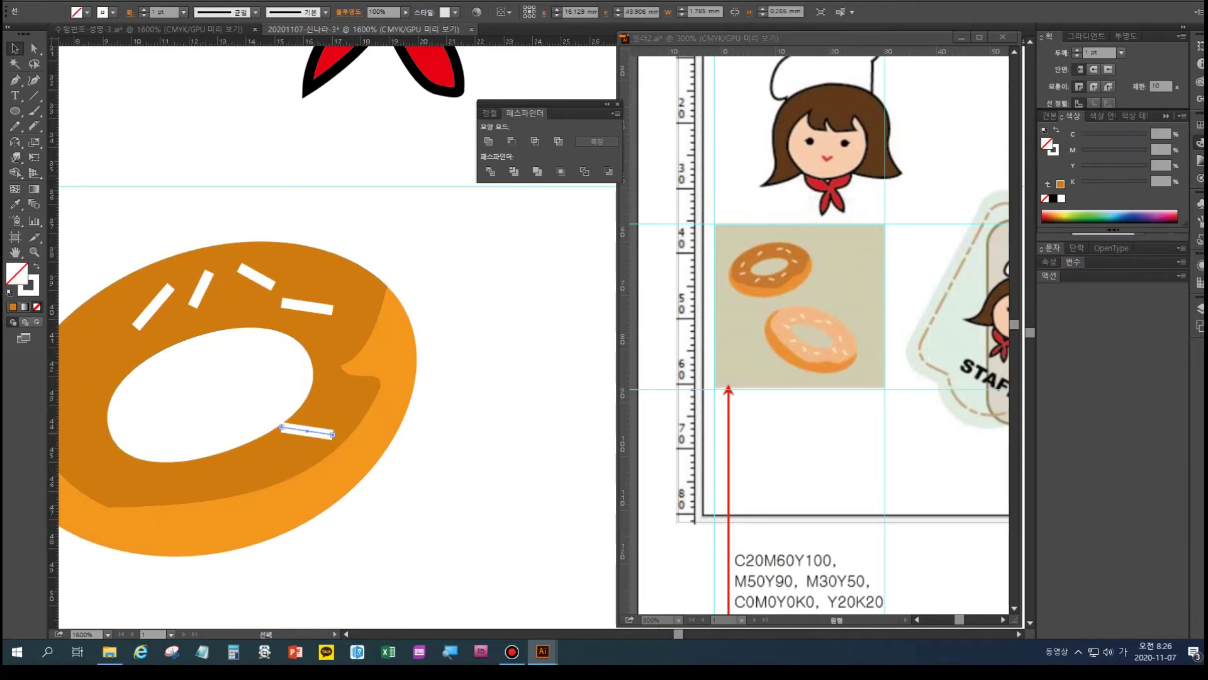
drag(306, 431, 178, 354)
key(space)
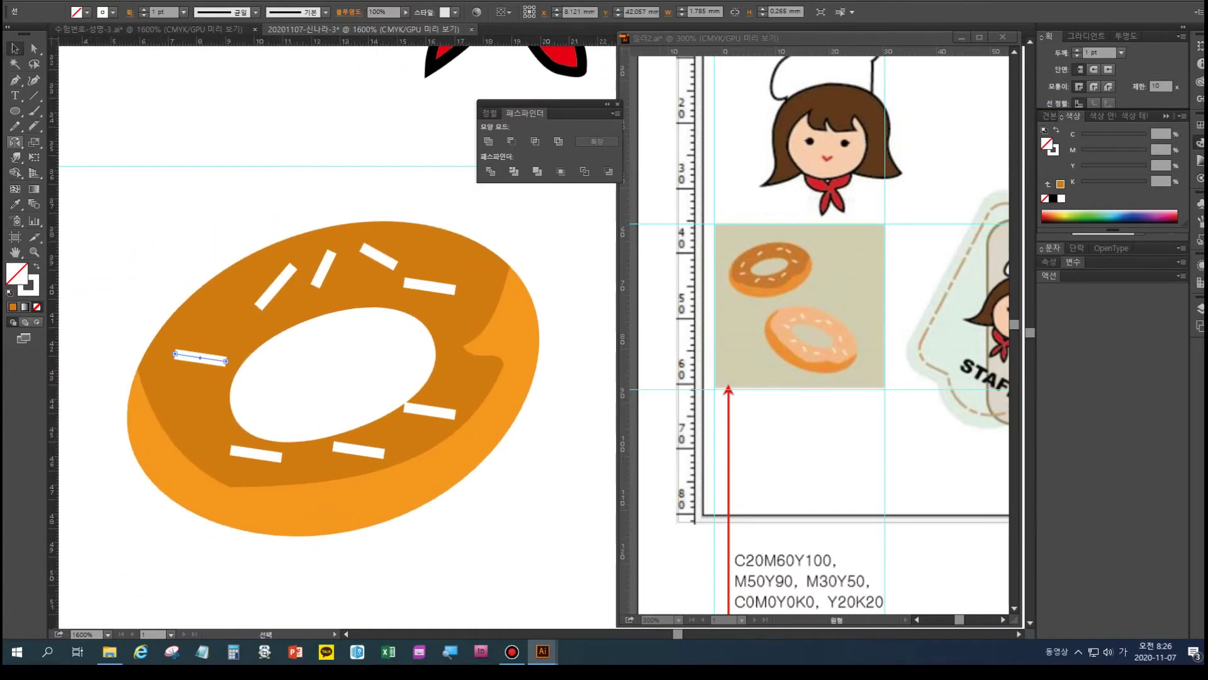
- Rotate the left sprinkle to a gentle upward slant and the right one of the two below the hole to a steeper diagonal
click(15, 142)
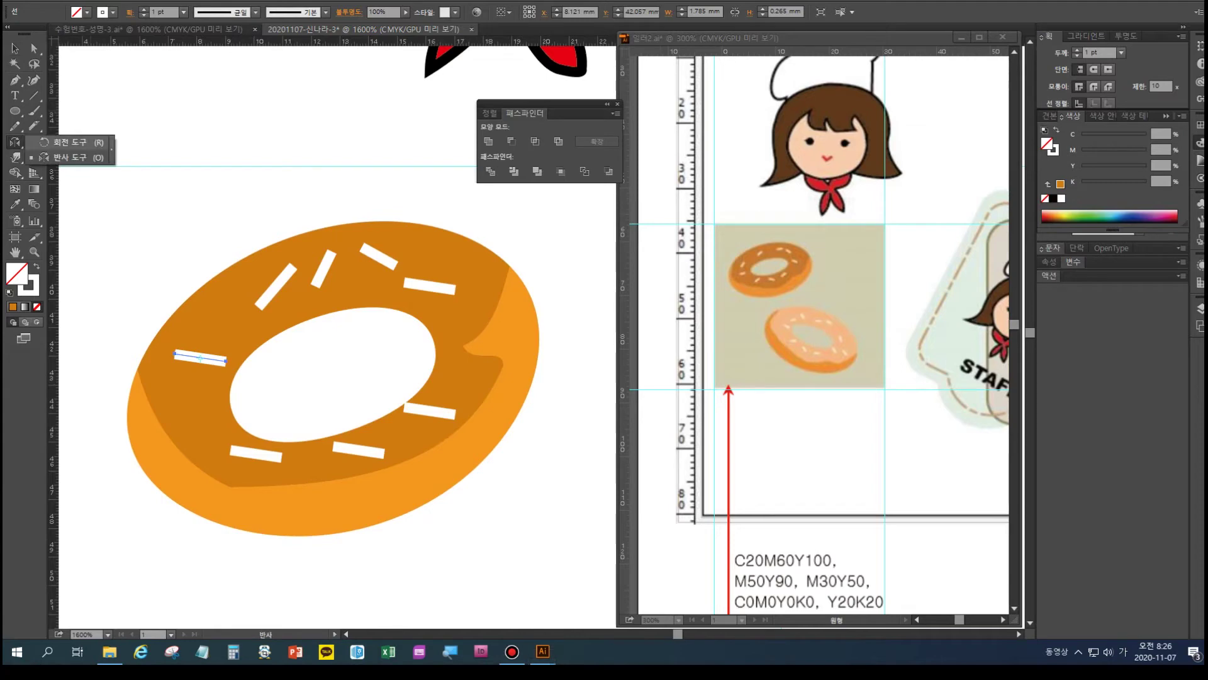
click(69, 142)
drag(197, 381, 180, 404)
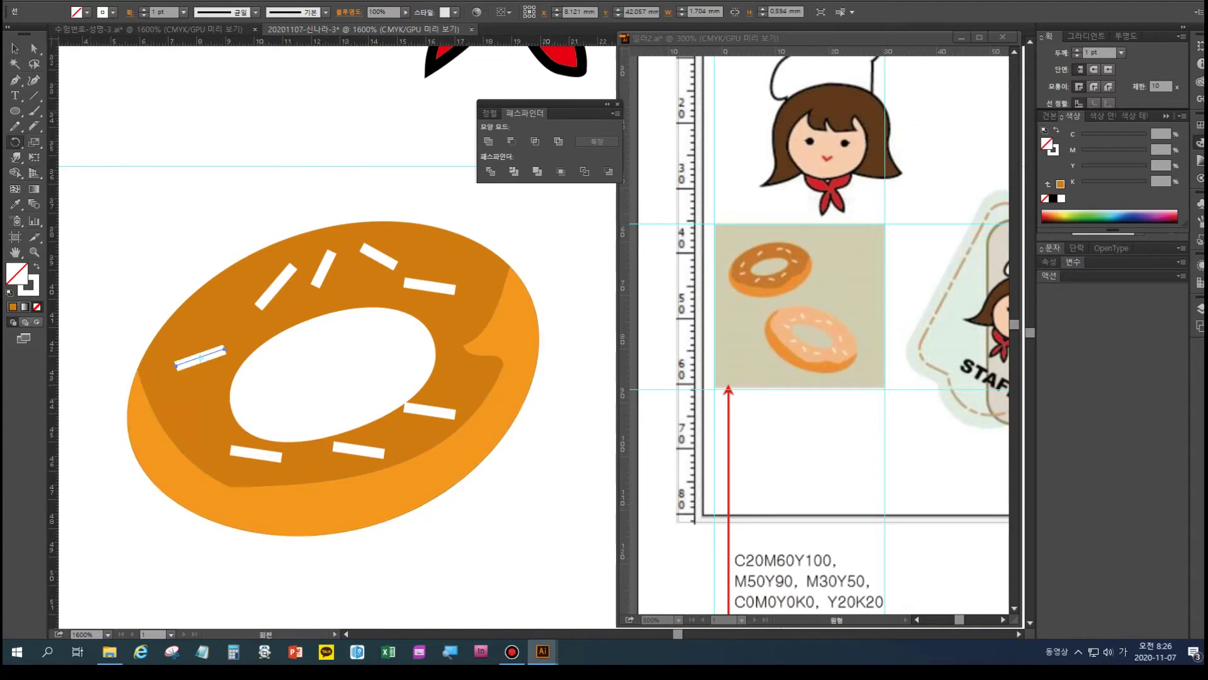
click(15, 48)
click(359, 450)
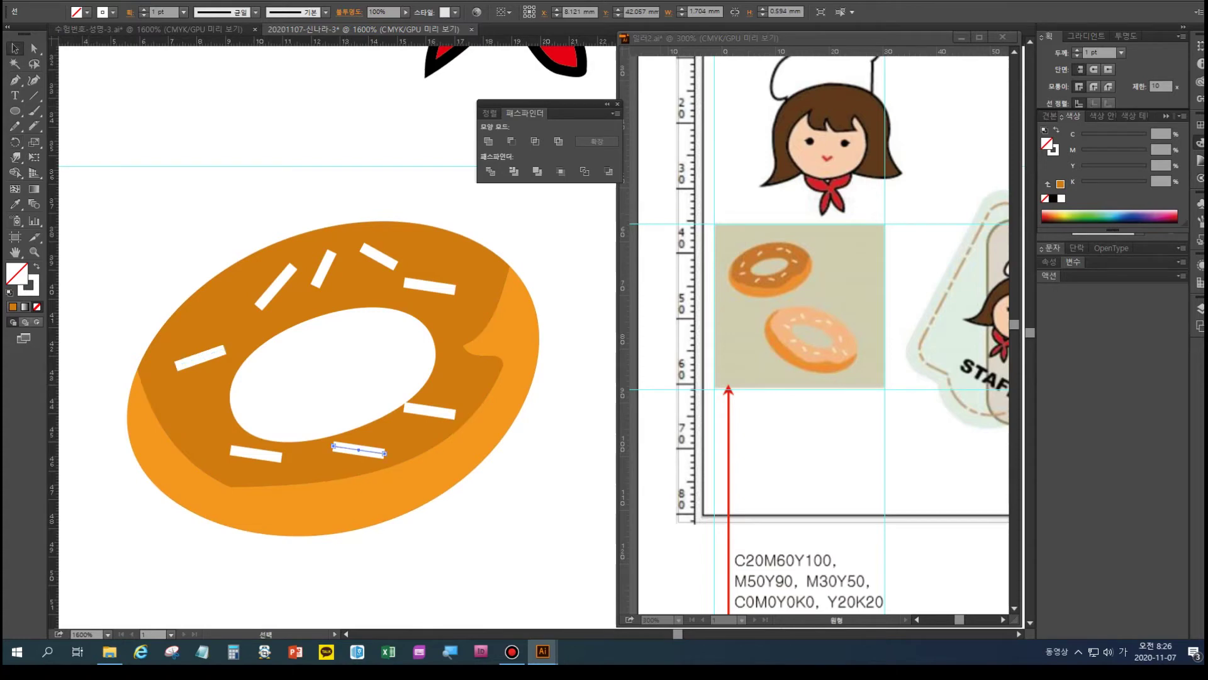
key(r)
drag(348, 455, 357, 464)
- Rotate the sprinkle at the hole's lower right so it rises slightly to the right
key(v)
click(430, 411)
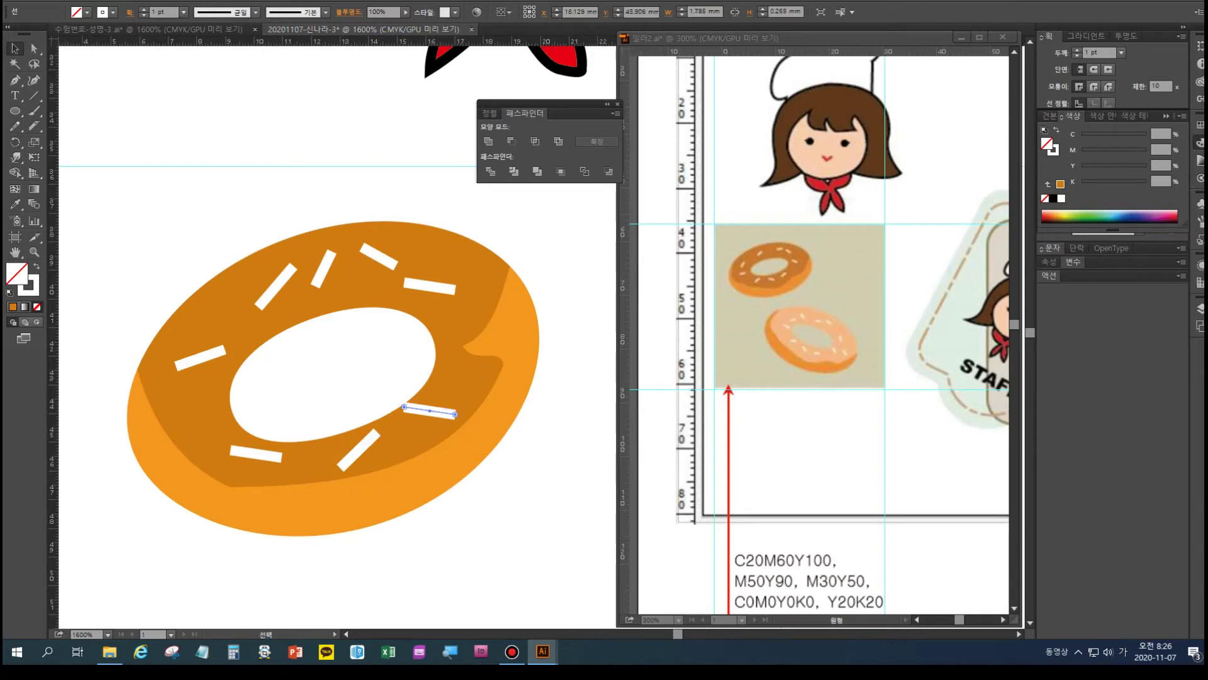
click(16, 142)
drag(404, 407, 441, 406)
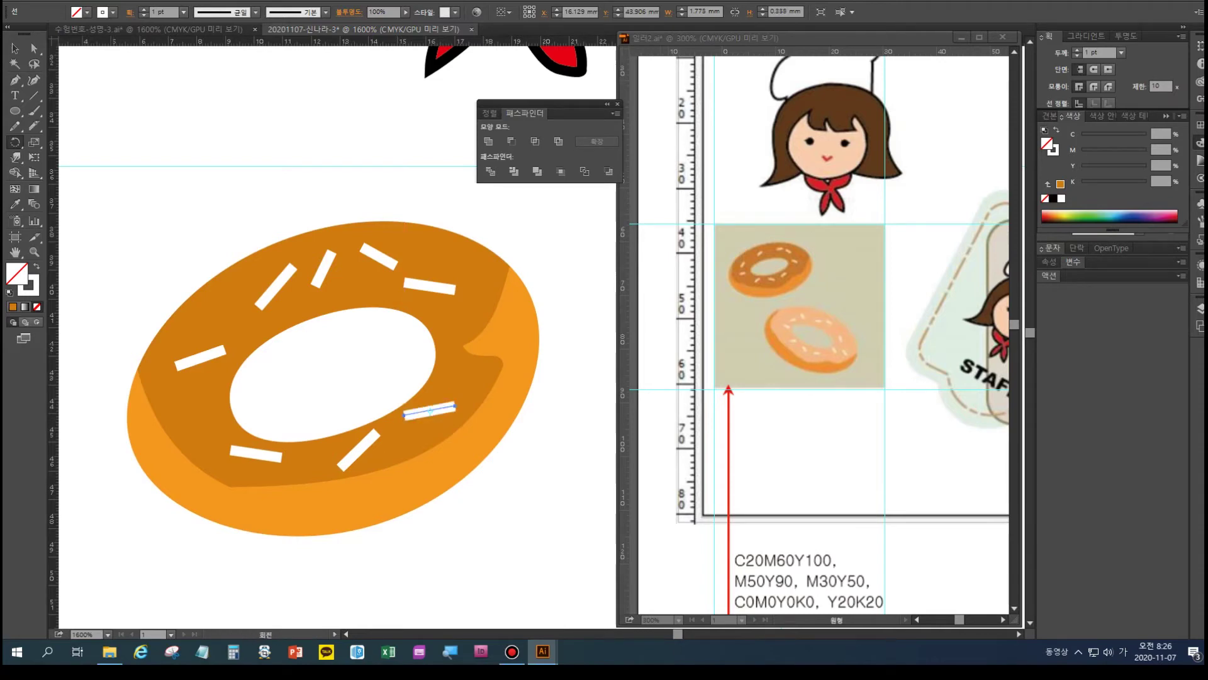
key(v)
key(ctrl+shift+a)
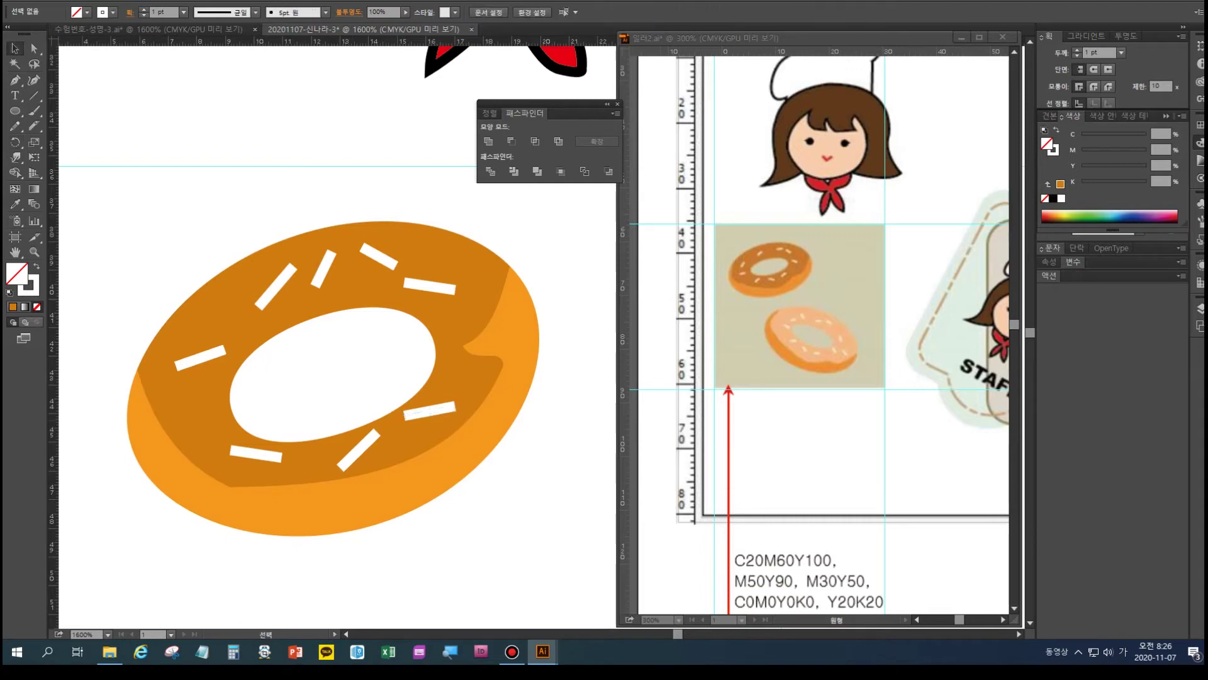
- Unite the dark icing piece and the lighter base into a single ring with Pathfinder
click(371, 291)
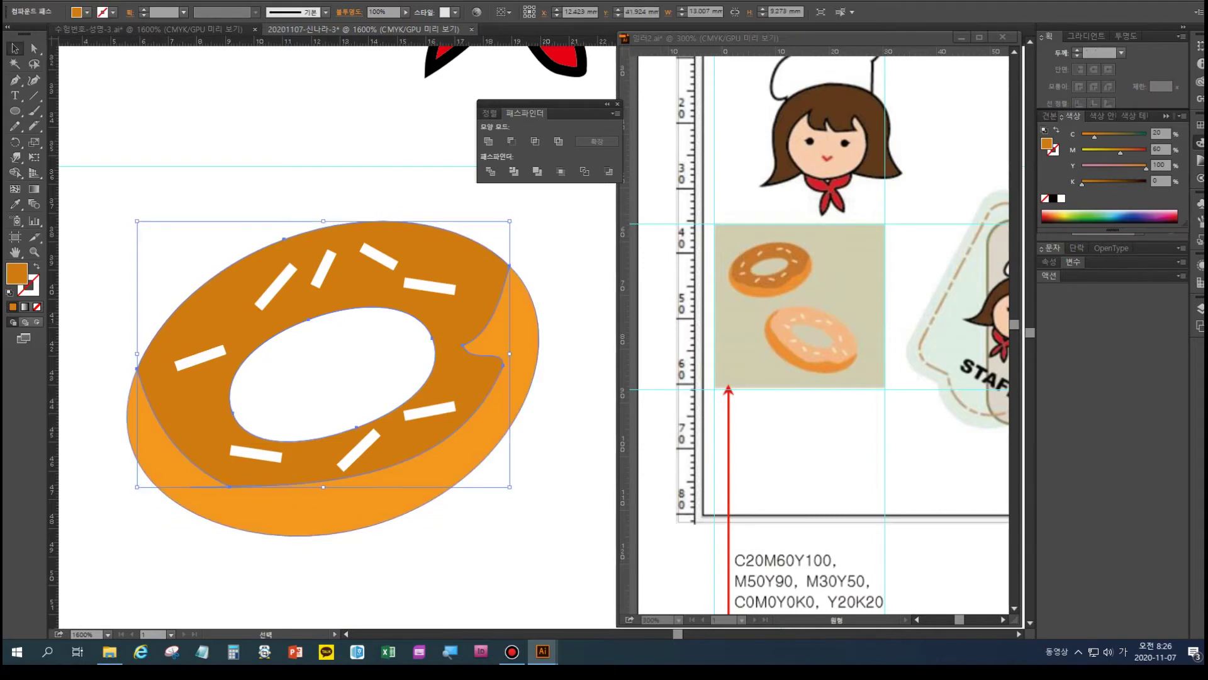
shift+click(340, 508)
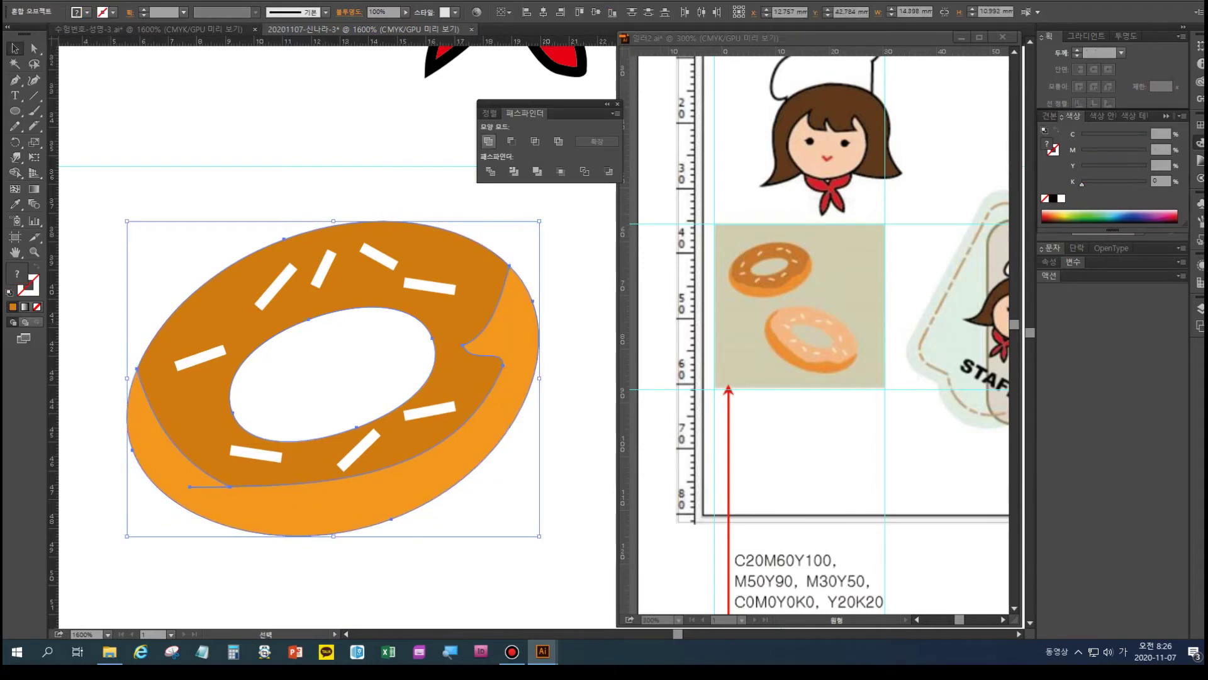
click(488, 141)
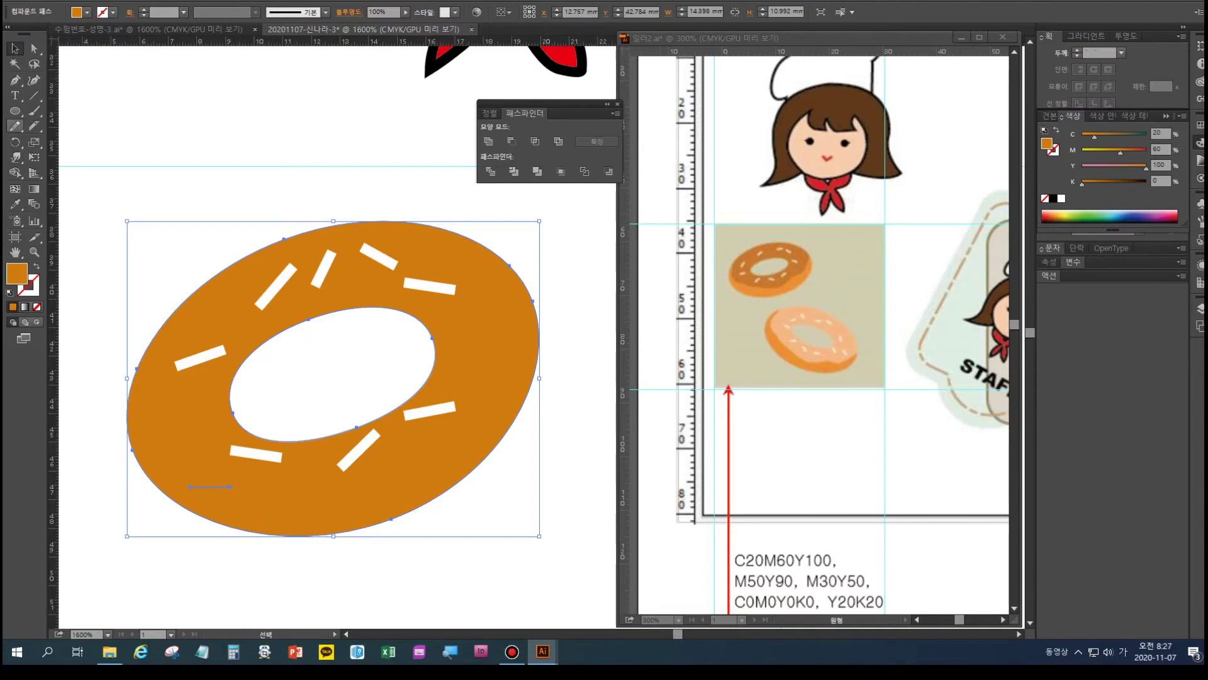
- Draw a wavy Pencil line about 13.5 mm wide below the hole, crossing both outer edges, with no fill and a black 1 pt stroke
click(16, 126)
key(ctrl+shift+a)
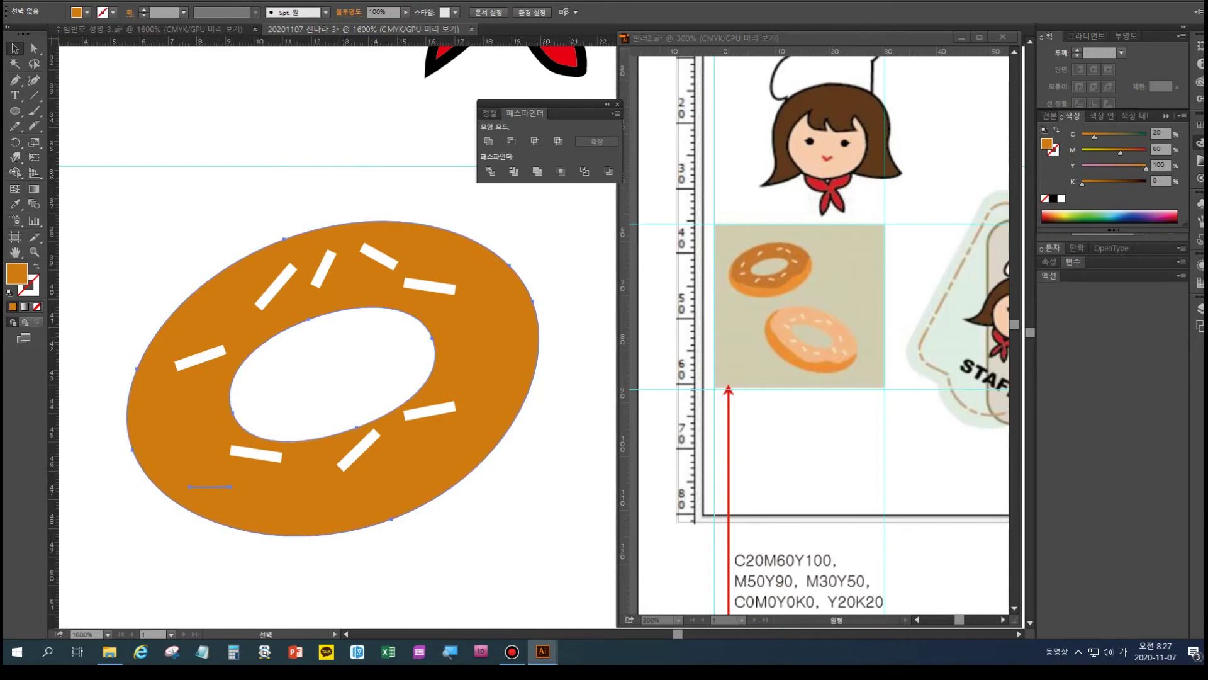
click(195, 314)
key(n)
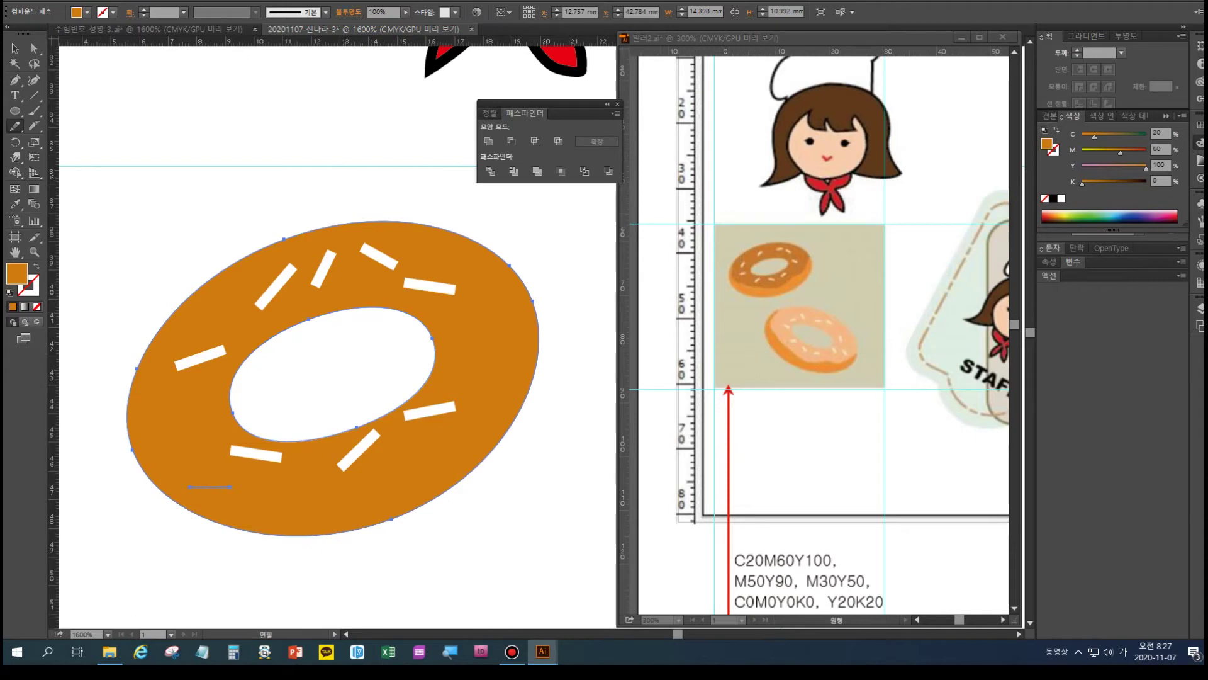
key(ctrl)
key(ctrl+shift+a)
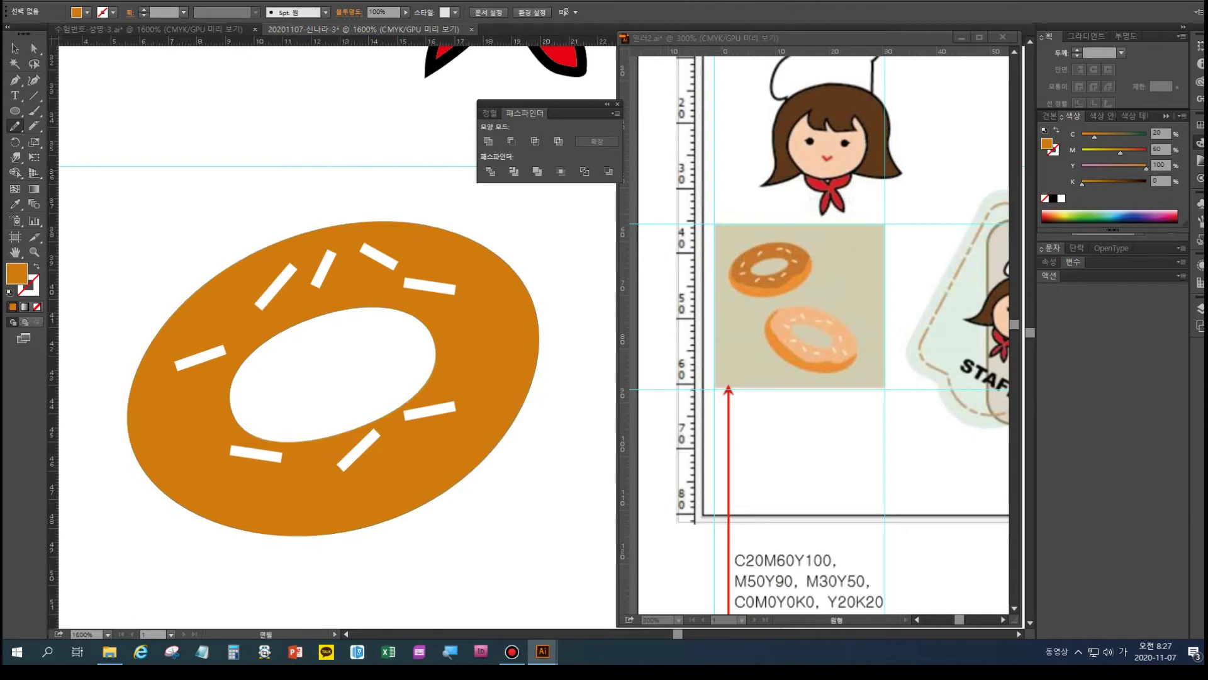
key(d)
key(slash)
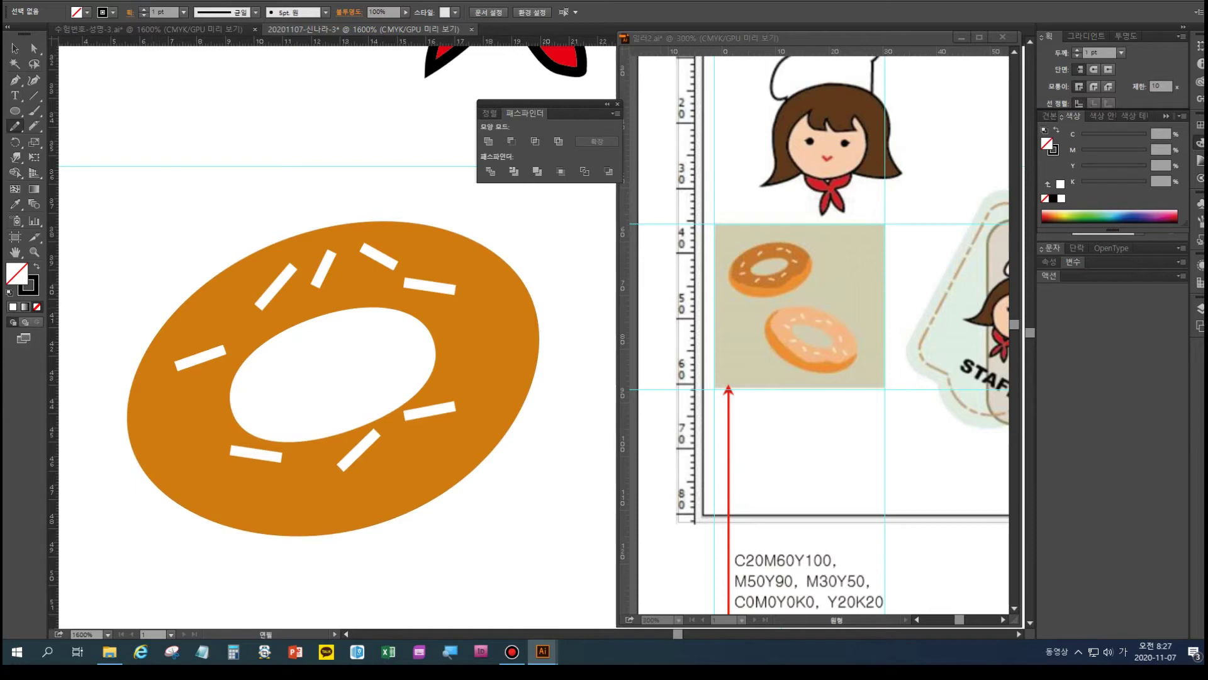
drag(150, 311, 141, 351)
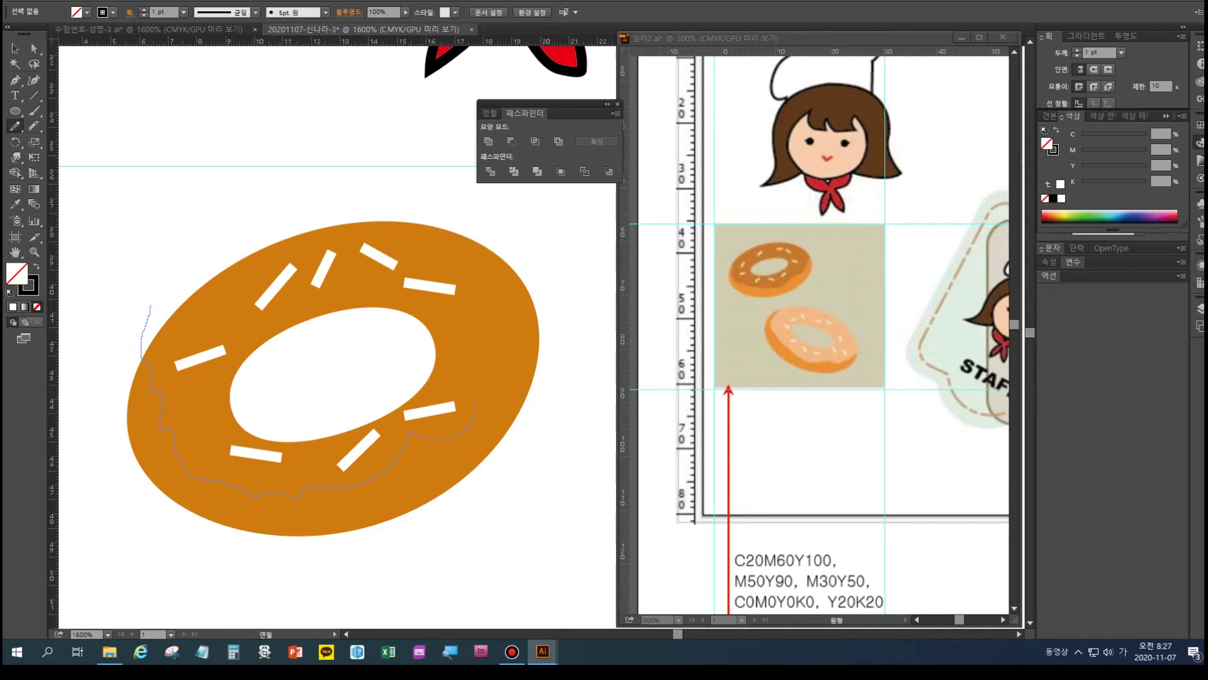
drag(517, 301, 526, 233)
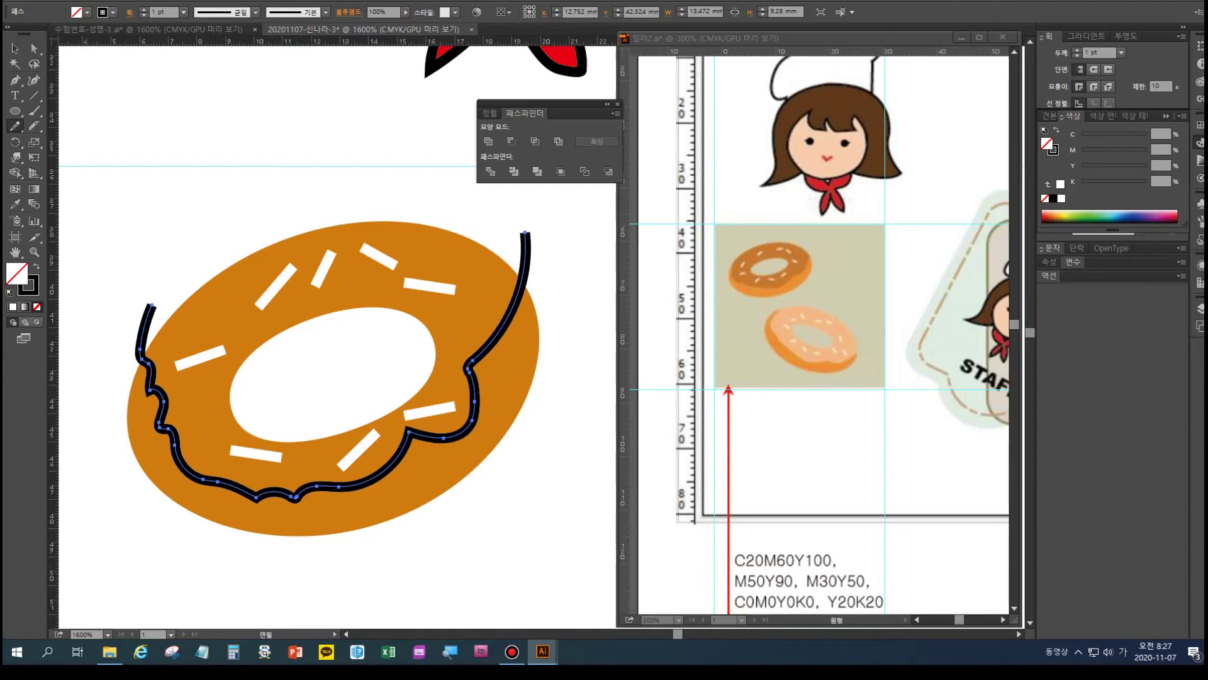
- Divide the ring along the wavy pencil line with Pathfinder and ungroup the resulting pieces
click(15, 48)
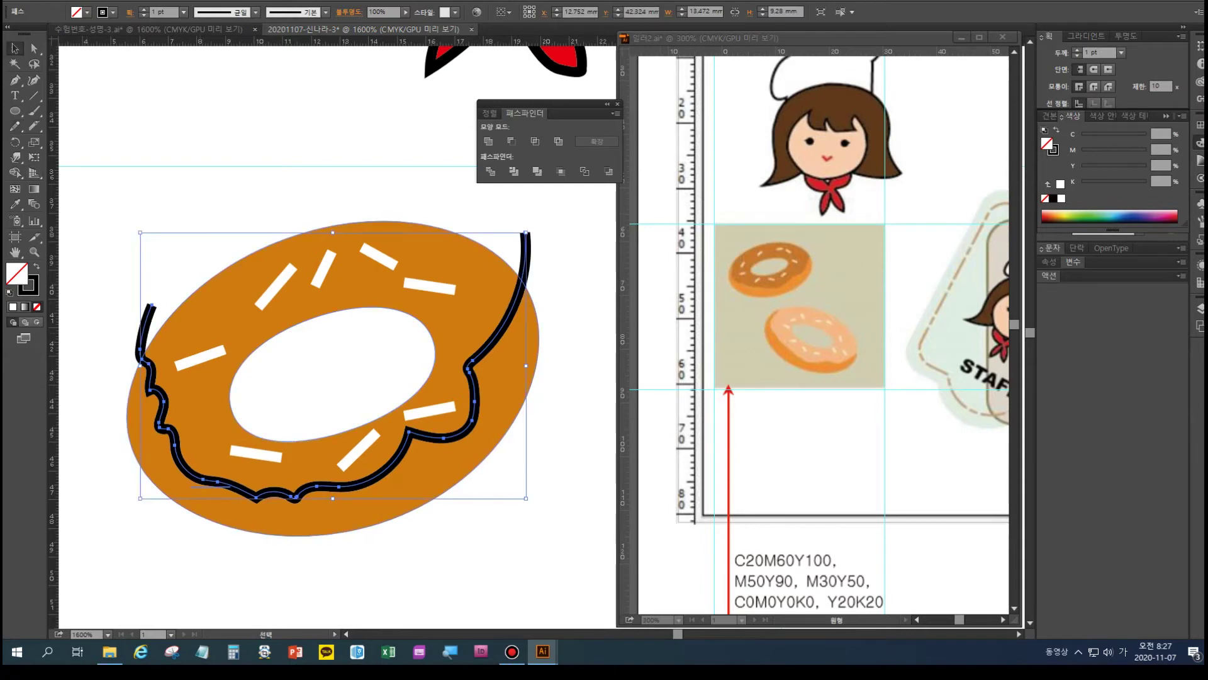
click(214, 309)
shift+click(150, 306)
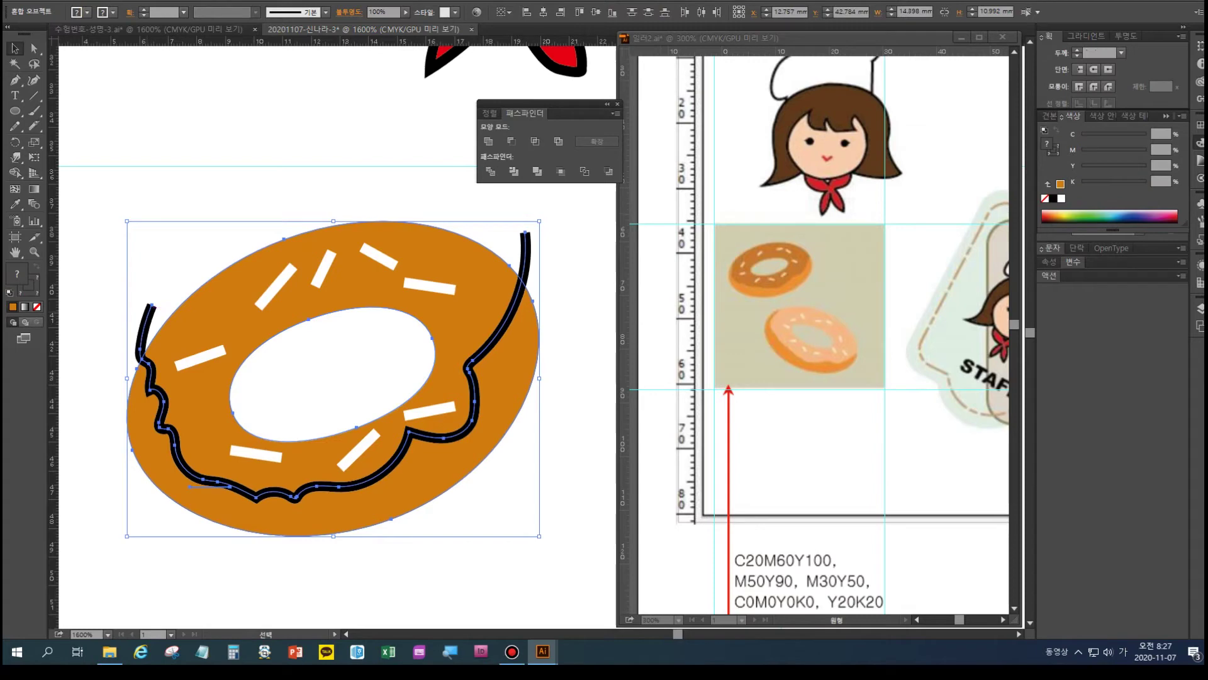
click(491, 172)
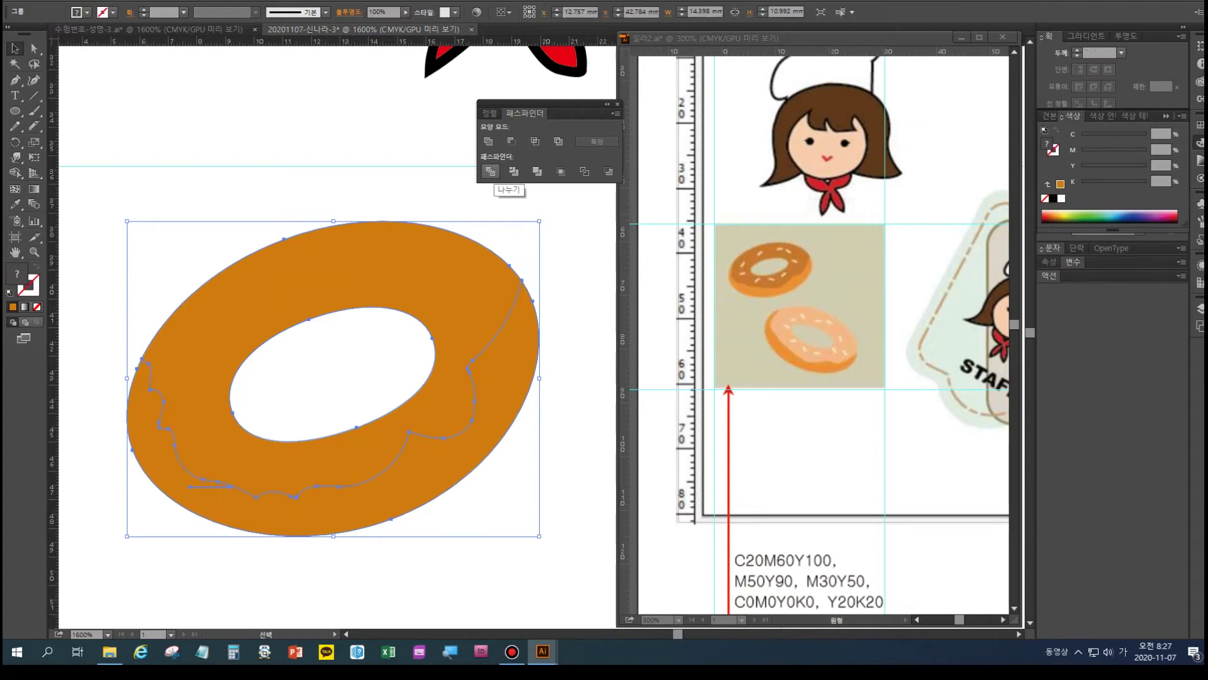
right_click(481, 299)
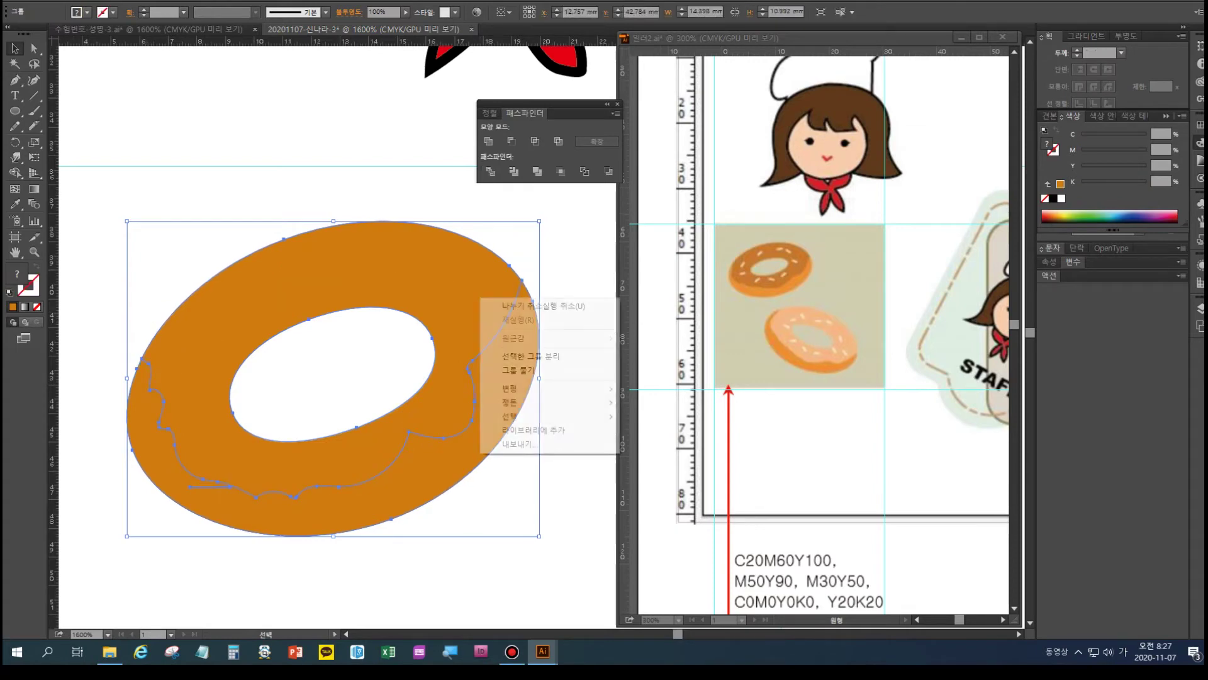
click(518, 370)
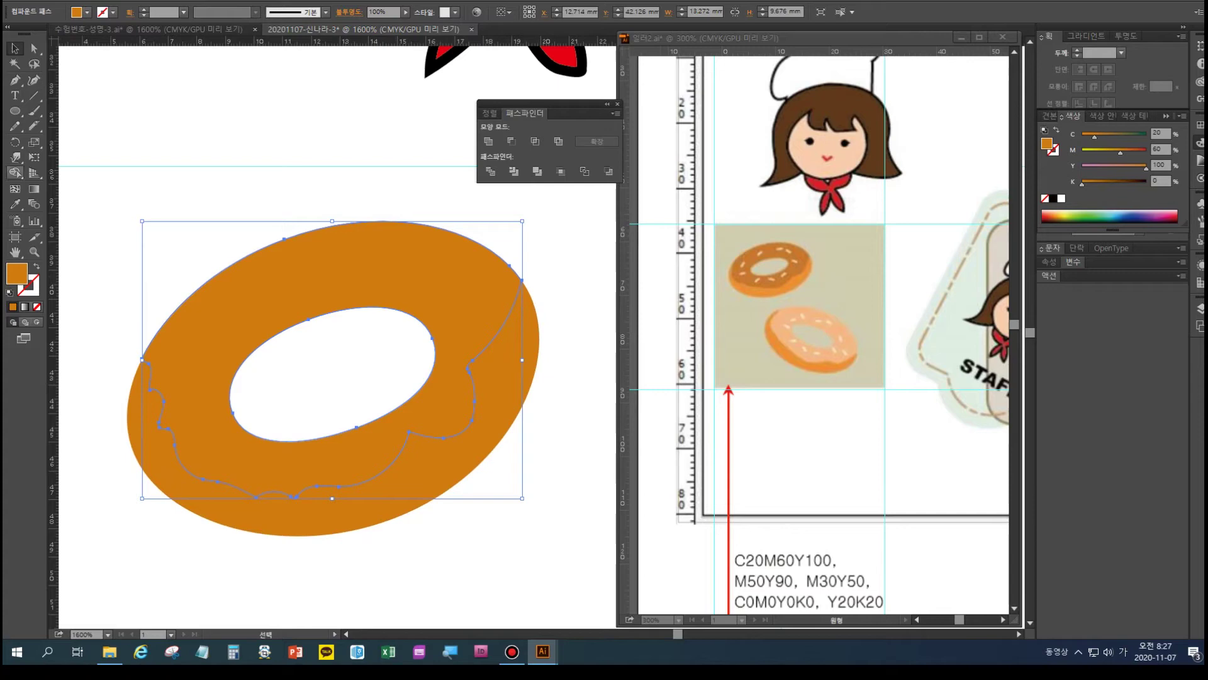
- Fill the ring's upper icing piece with the dark orange swatch's colour, C20 M60 Y100, using the Eyedropper
key(space)
drag(126, 183, 274, 259)
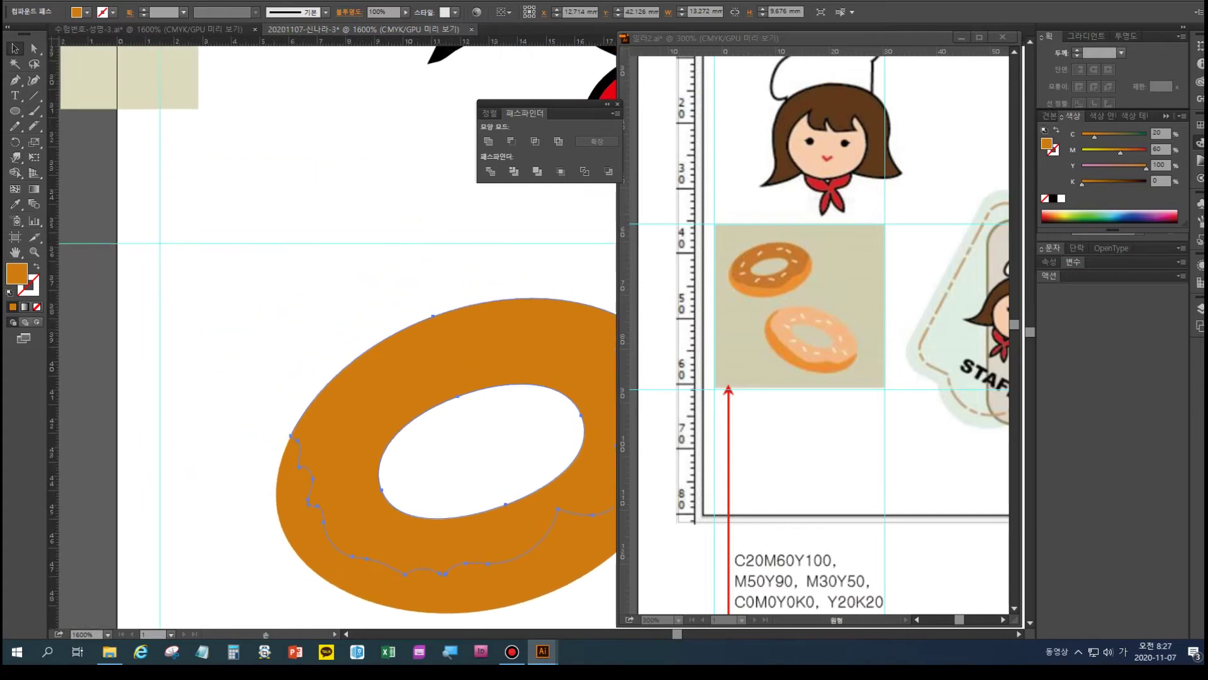
key(ctrl+minus)
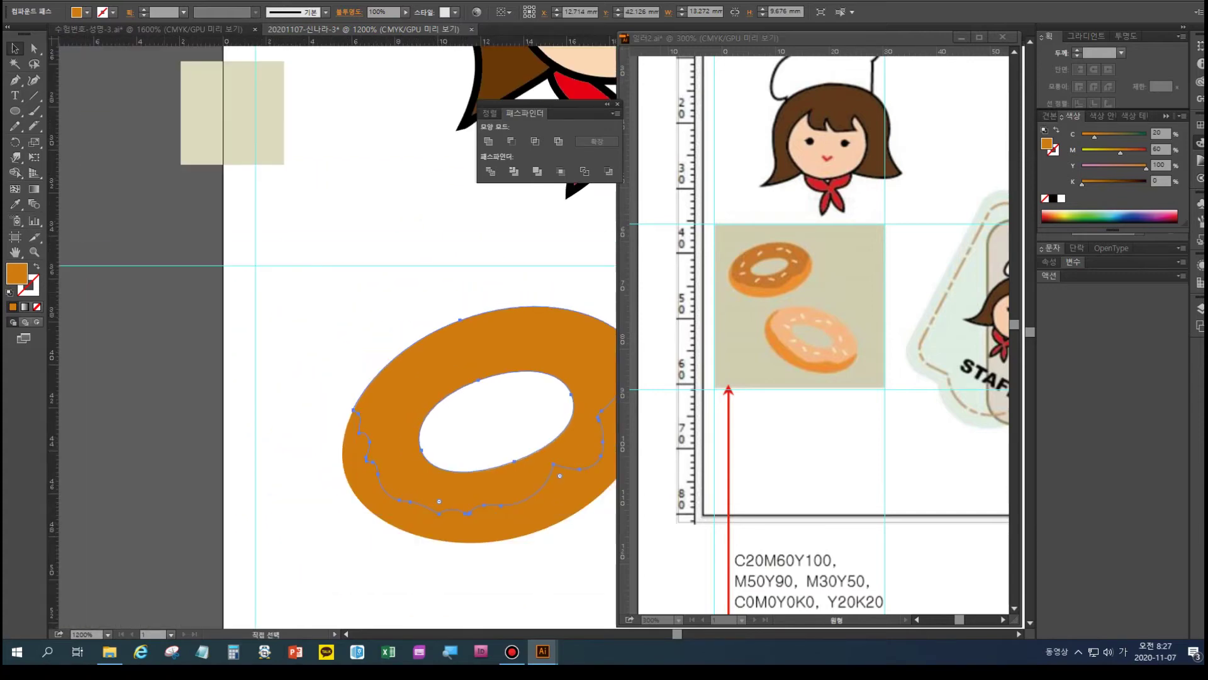
key(ctrl+minus)
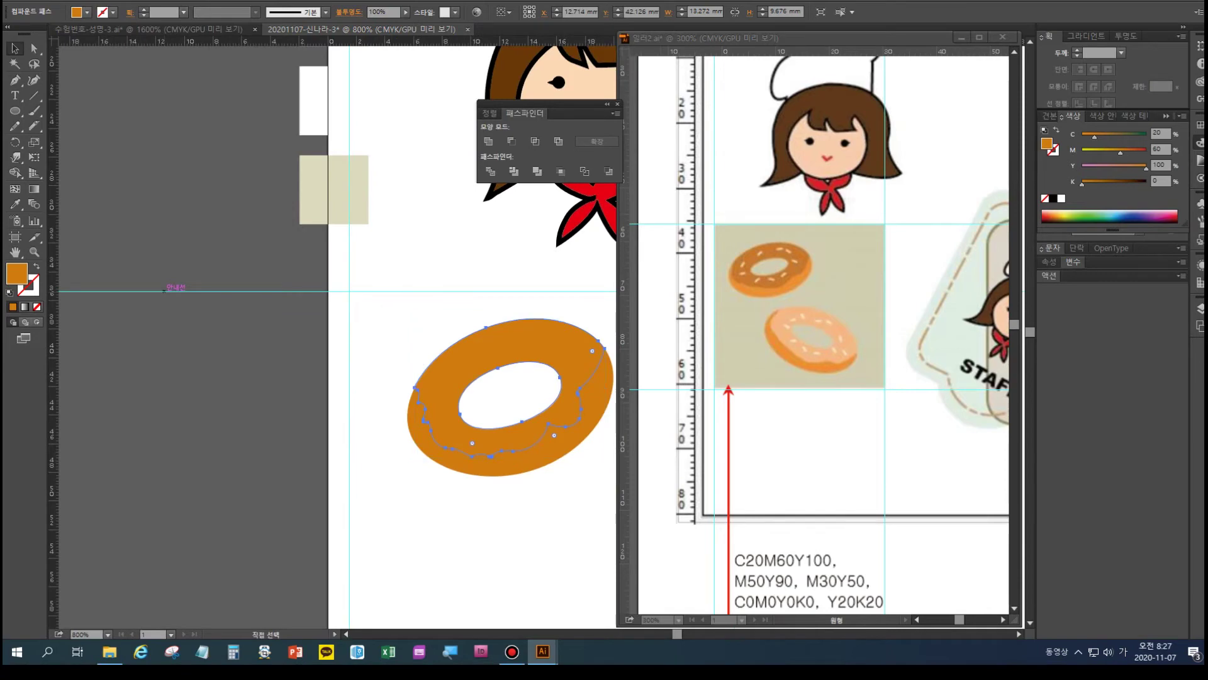
key(ctrl+minus)
drag(453, 265, 237, 397)
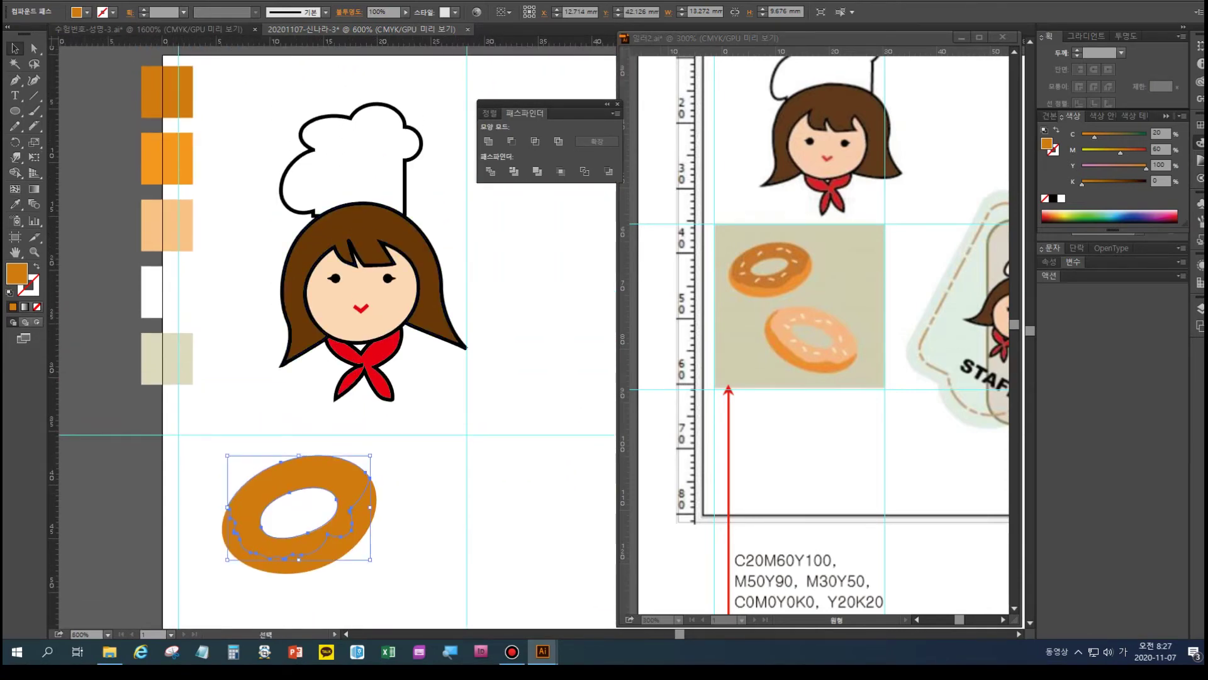
key(i)
click(171, 93)
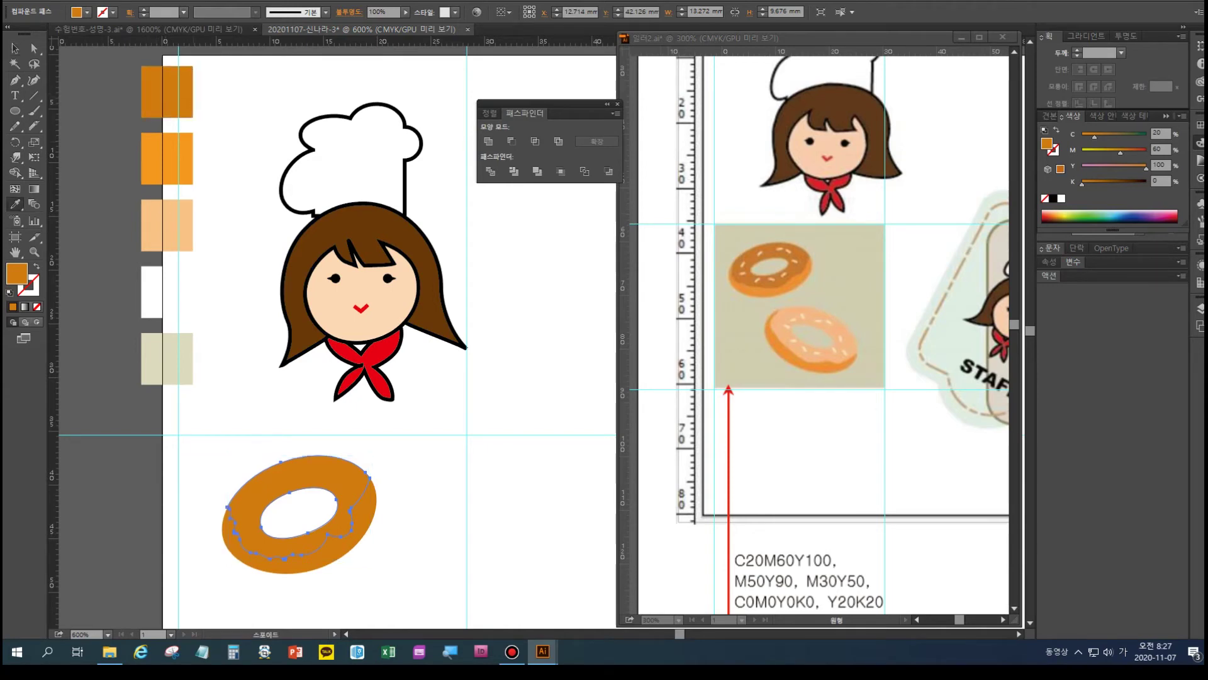
- Fill the ring's lower piece with the lighter orange swatch's colour, M50 Y90, using the Eyedropper
click(14, 48)
click(211, 463)
click(261, 490)
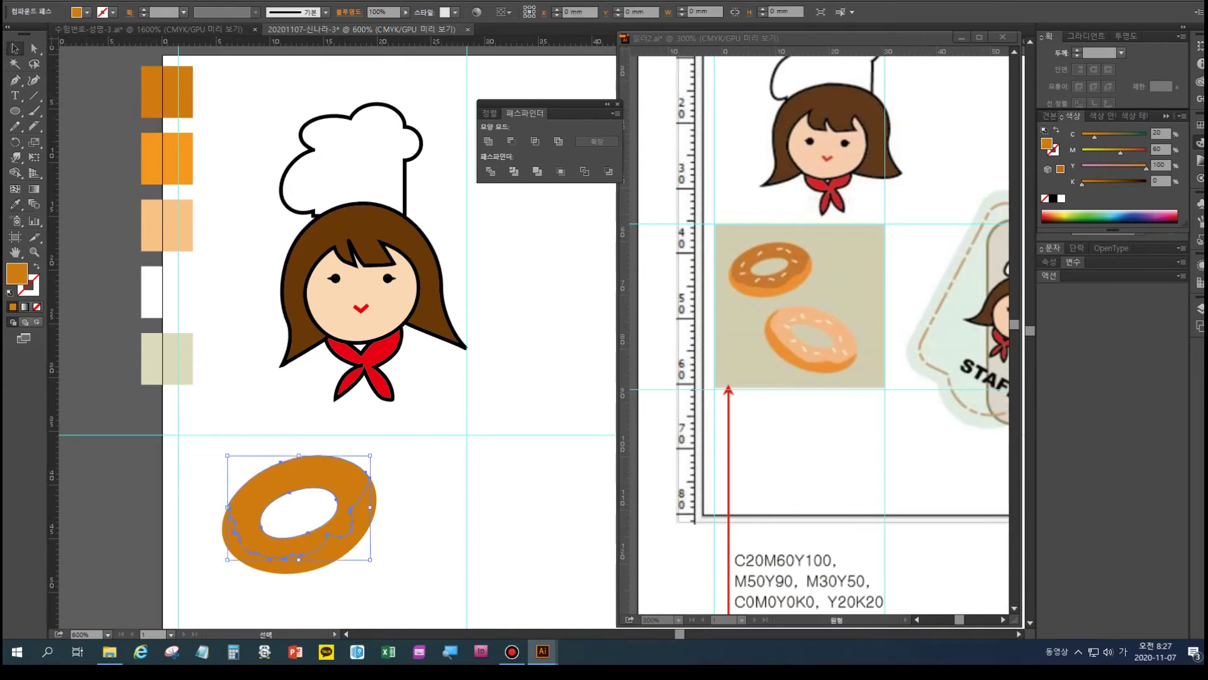
click(15, 204)
click(129, 157)
click(179, 92)
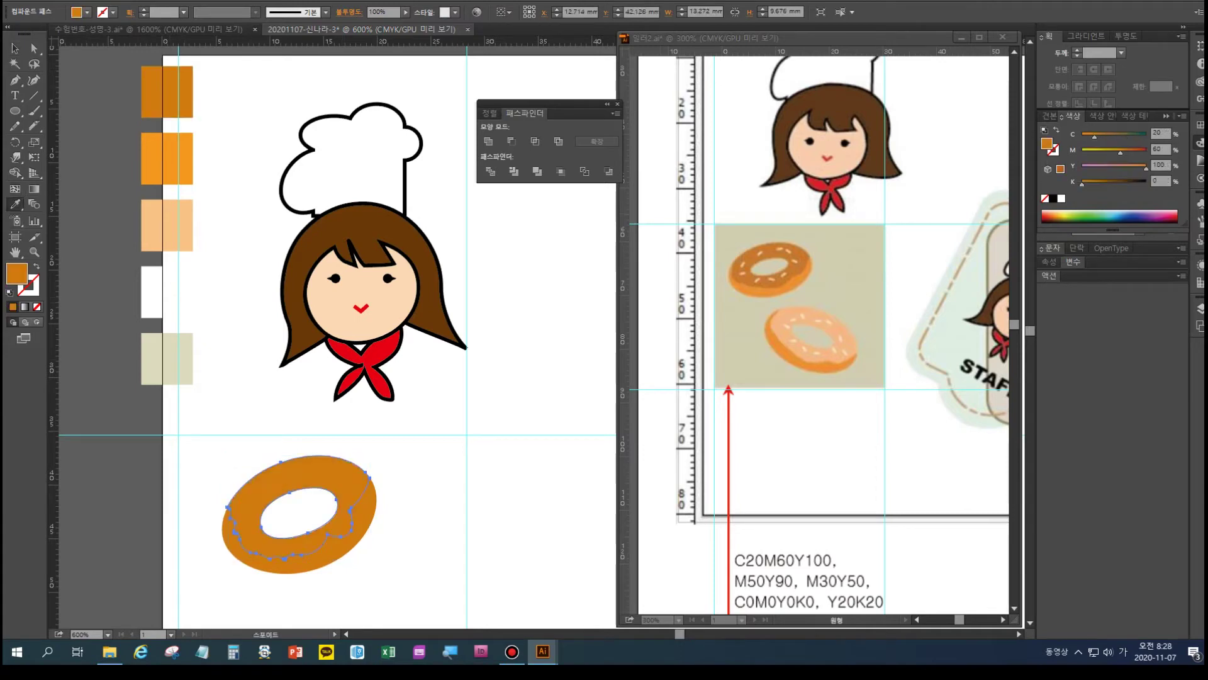
key(Hangul)
key(v)
click(349, 551)
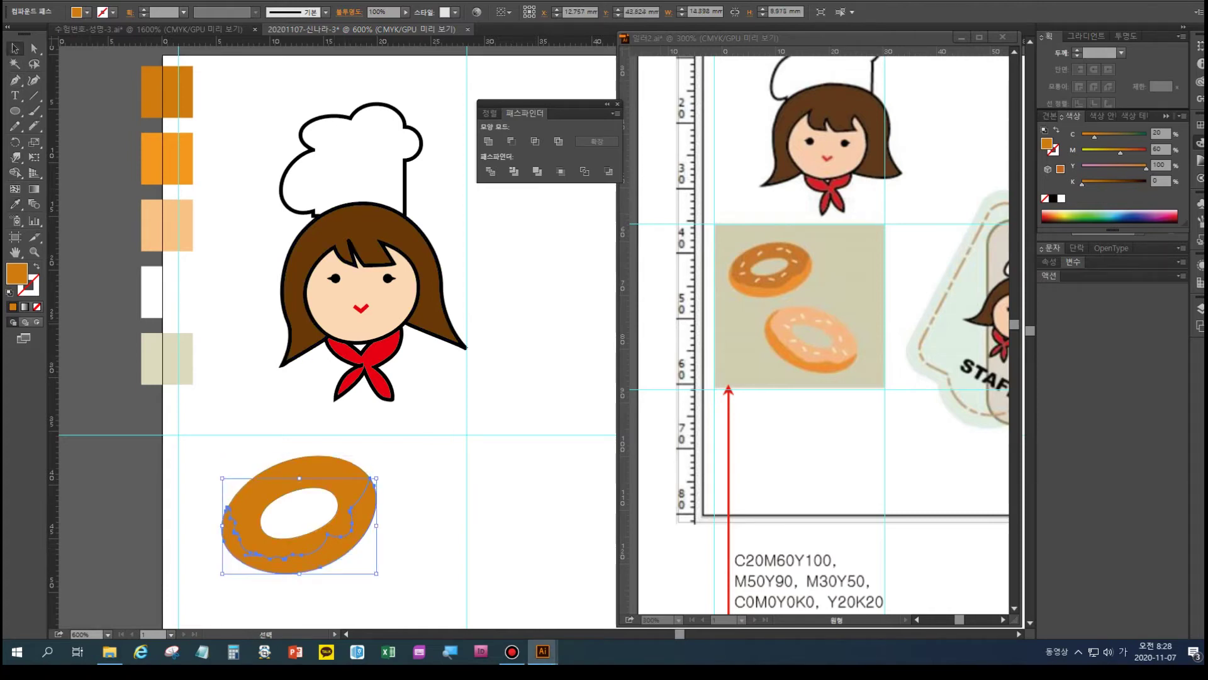
click(15, 204)
click(166, 159)
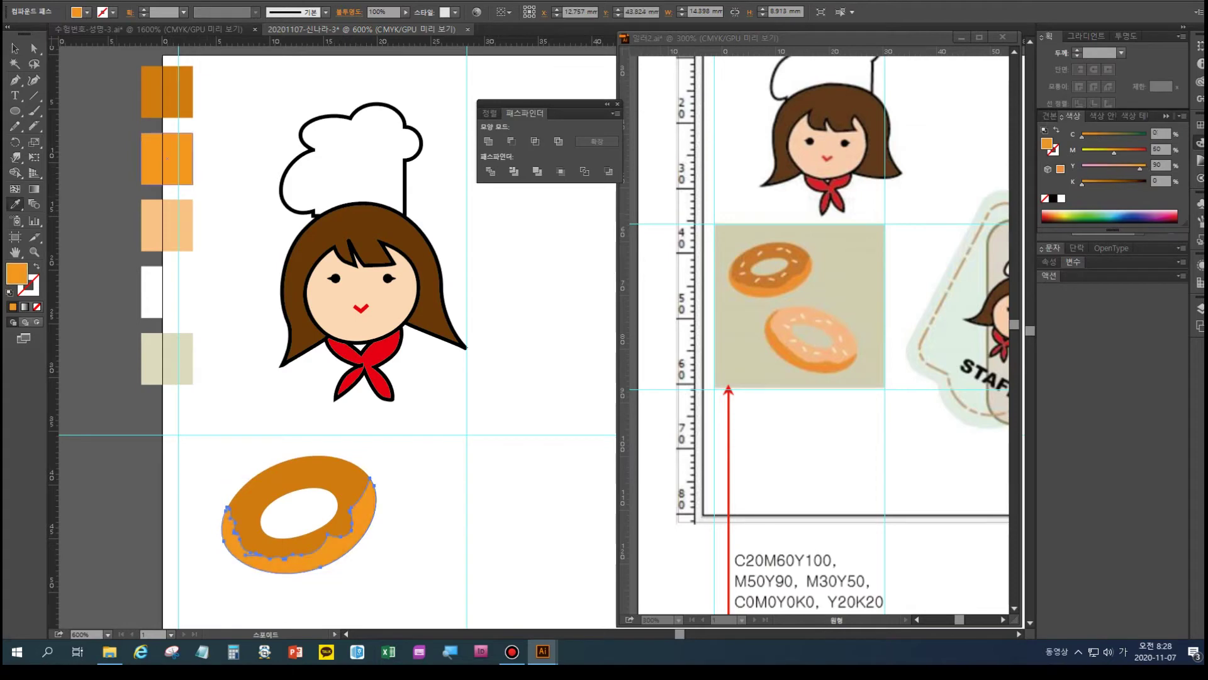
ctrl+click(472, 499)
- Group the ring's two coloured pieces and send them behind the white sprinkles
click(15, 49)
click(277, 481)
shift+click(337, 549)
shift+click(352, 554)
key(a)
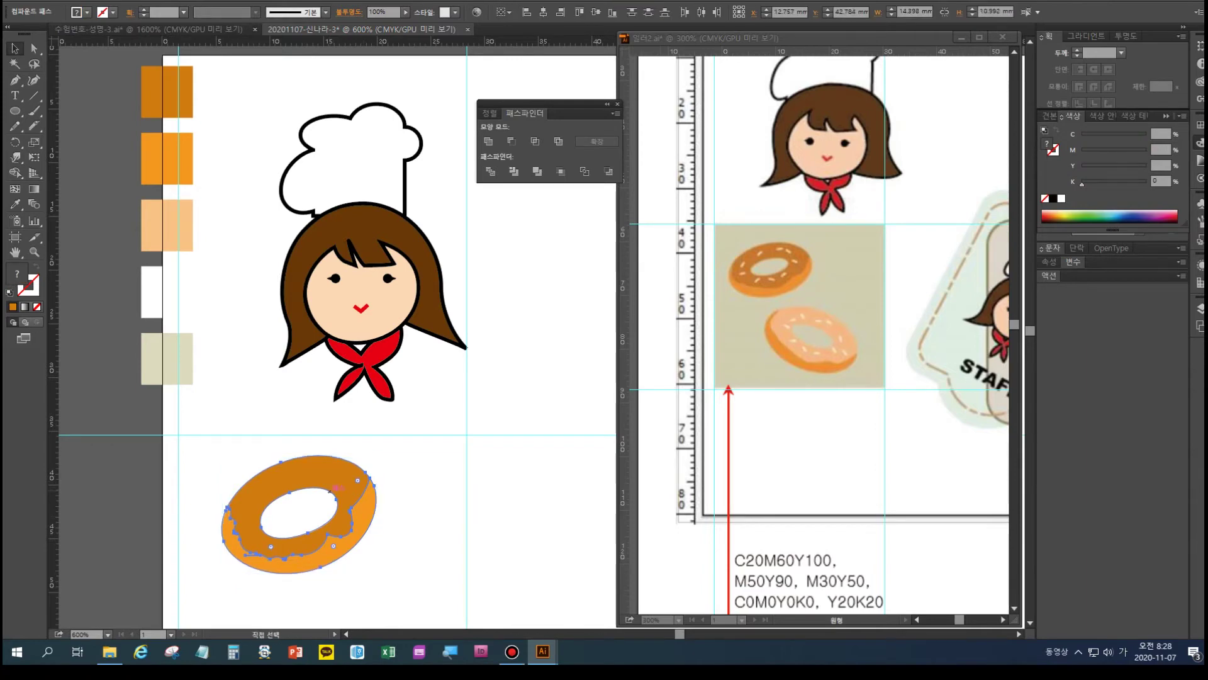
key(v)
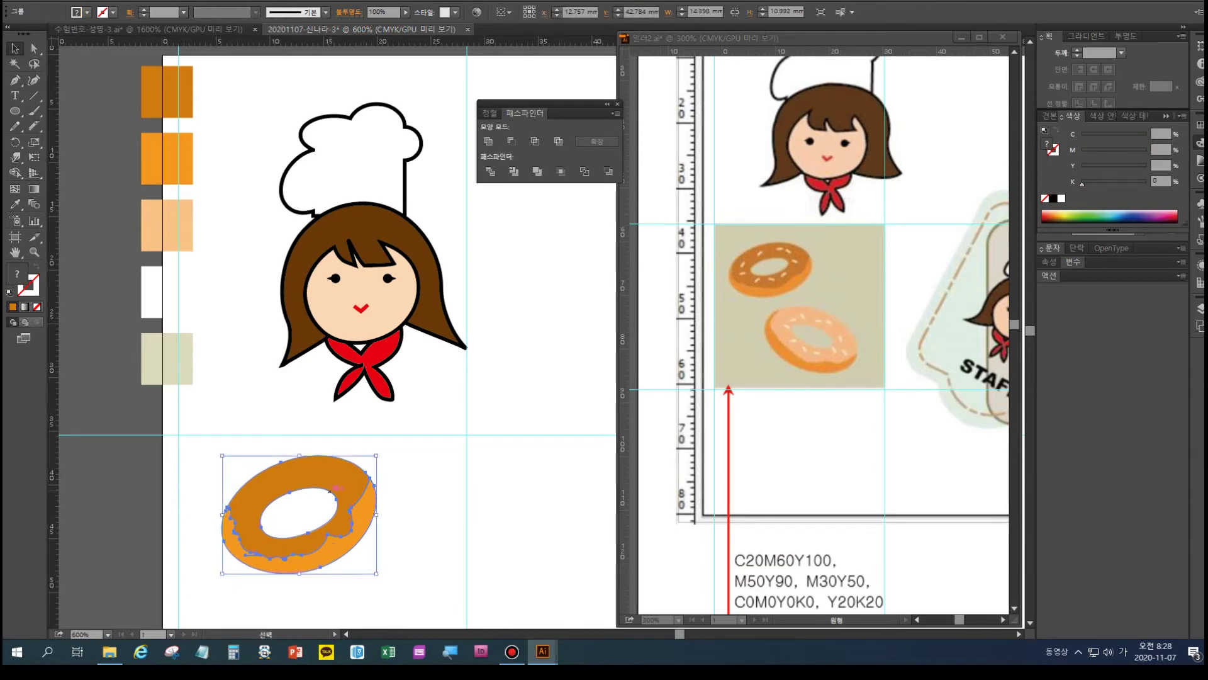
key(a)
key(ctrl+shift+[)
click(412, 494)
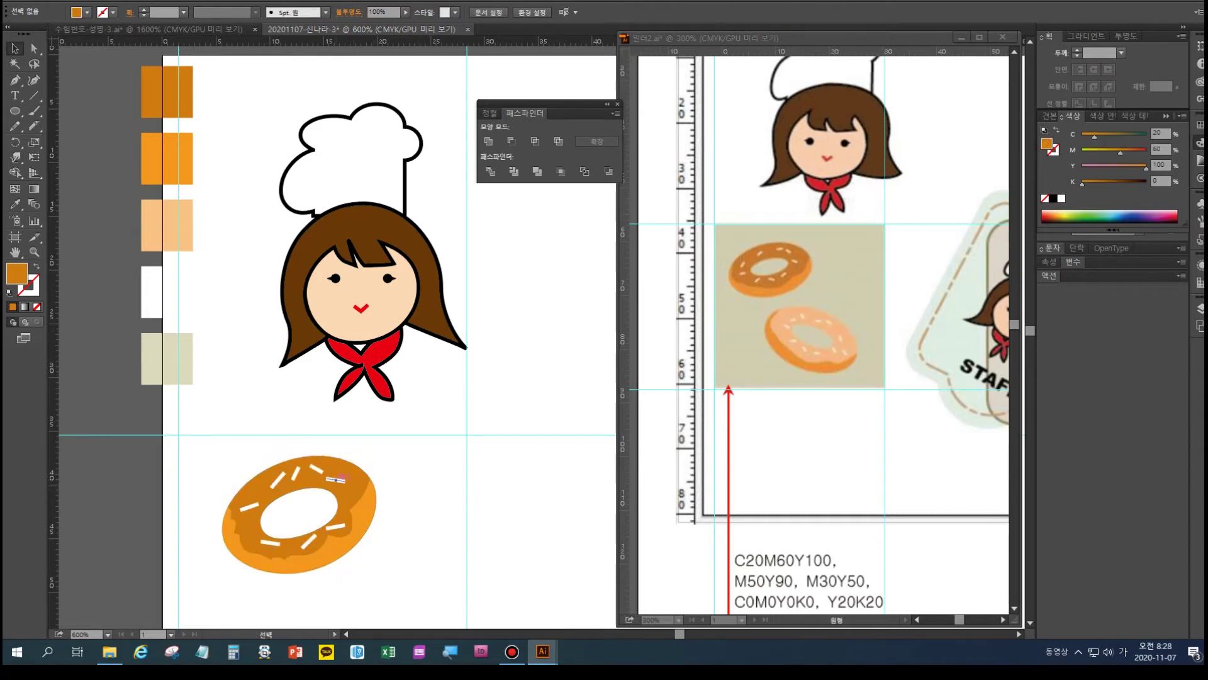
- Select the doughnut's sprinkles without the ring and convert their strokes to filled shapes with Outline Stroke
drag(223, 457, 384, 569)
click(230, 535)
key(ctrl+2)
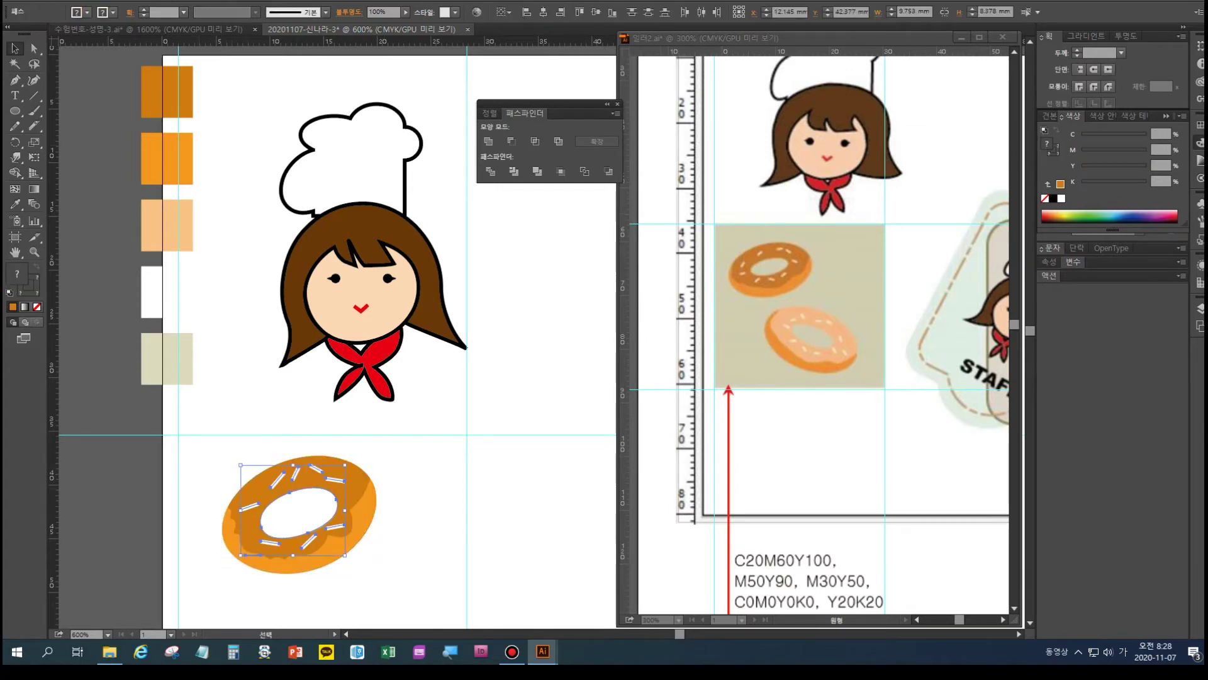
click(116, 0)
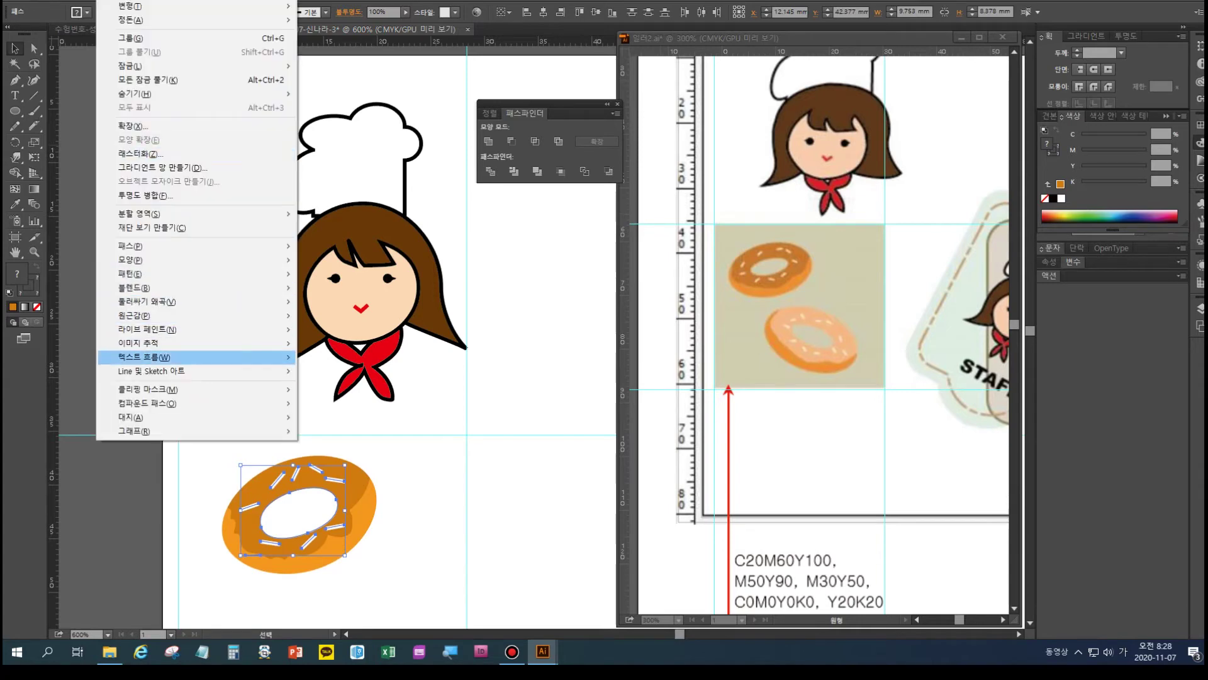
key(Up)
key(Up)
key(Up)
key(Up)
key(Up)
key(Up)
key(Up)
key(Up)
key(Right)
key(Down)
key(Down)
key(Down)
key(u)
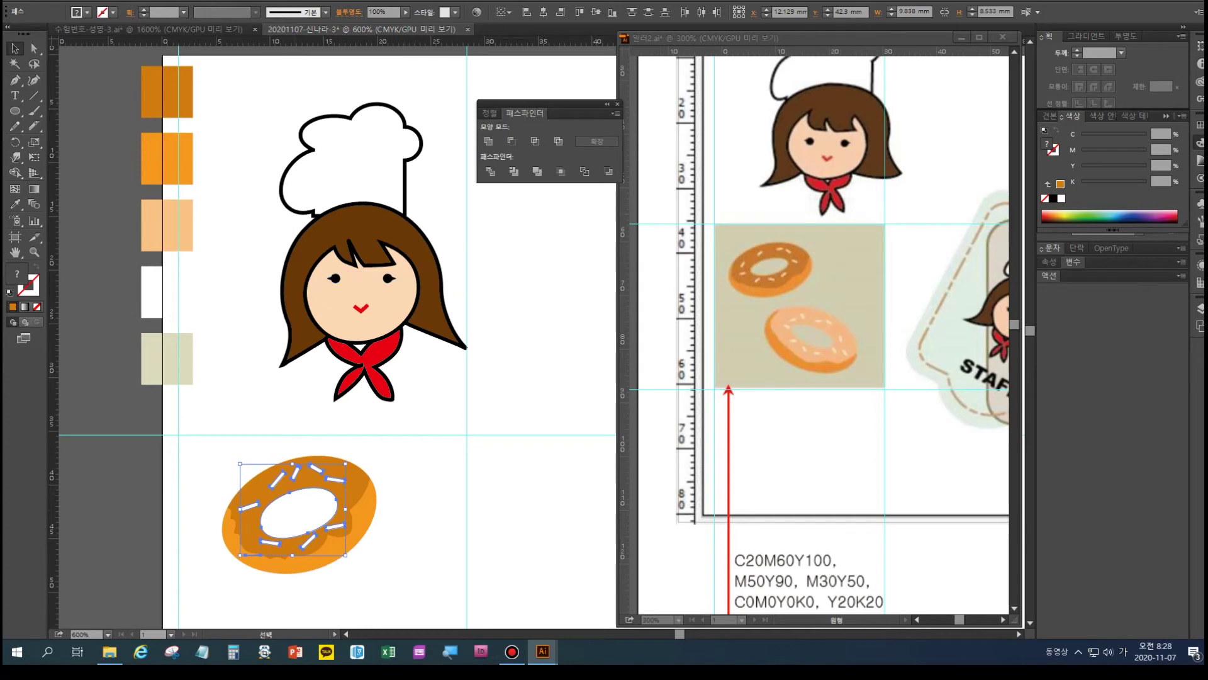
key(ctrl+shift+a)
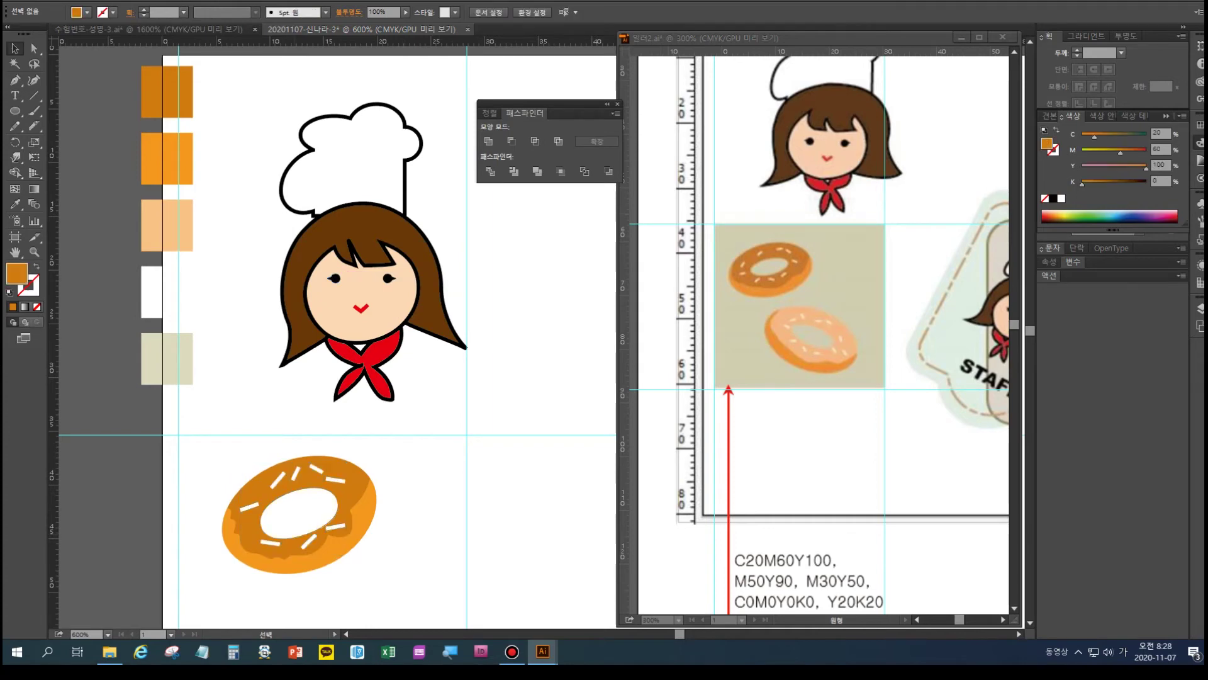
- Duplicate the finished doughnut into the space below it and group the copy's parts
double_click(16, 252)
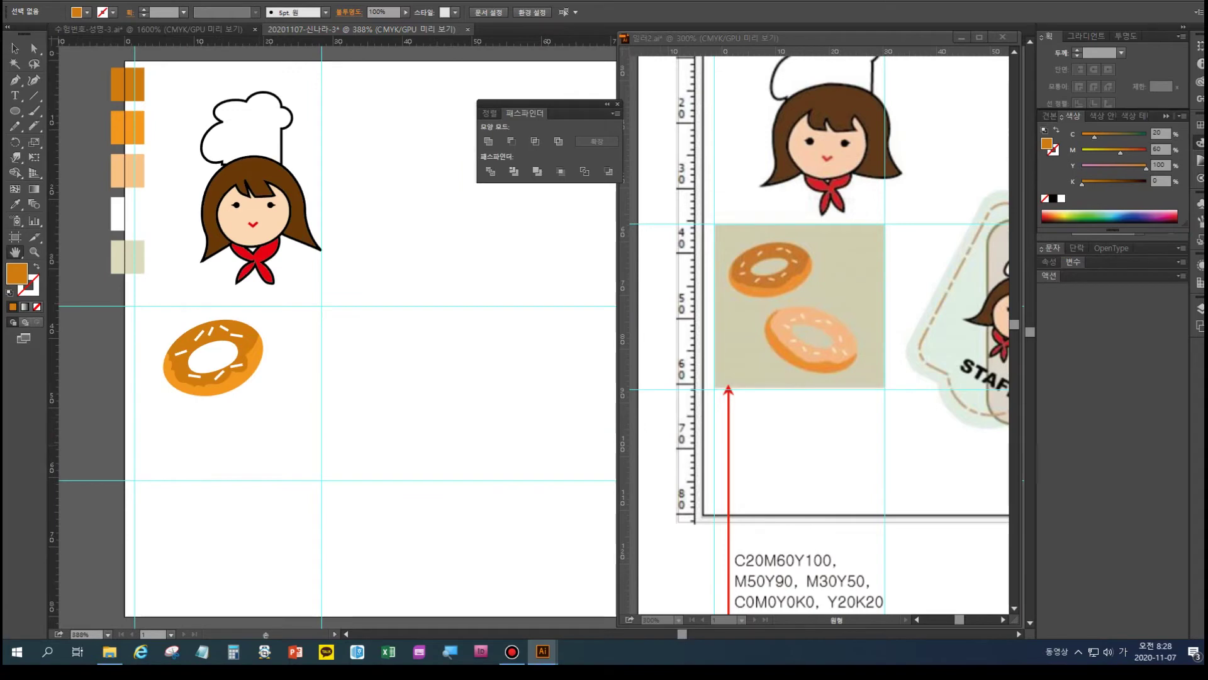
click(15, 48)
click(208, 373)
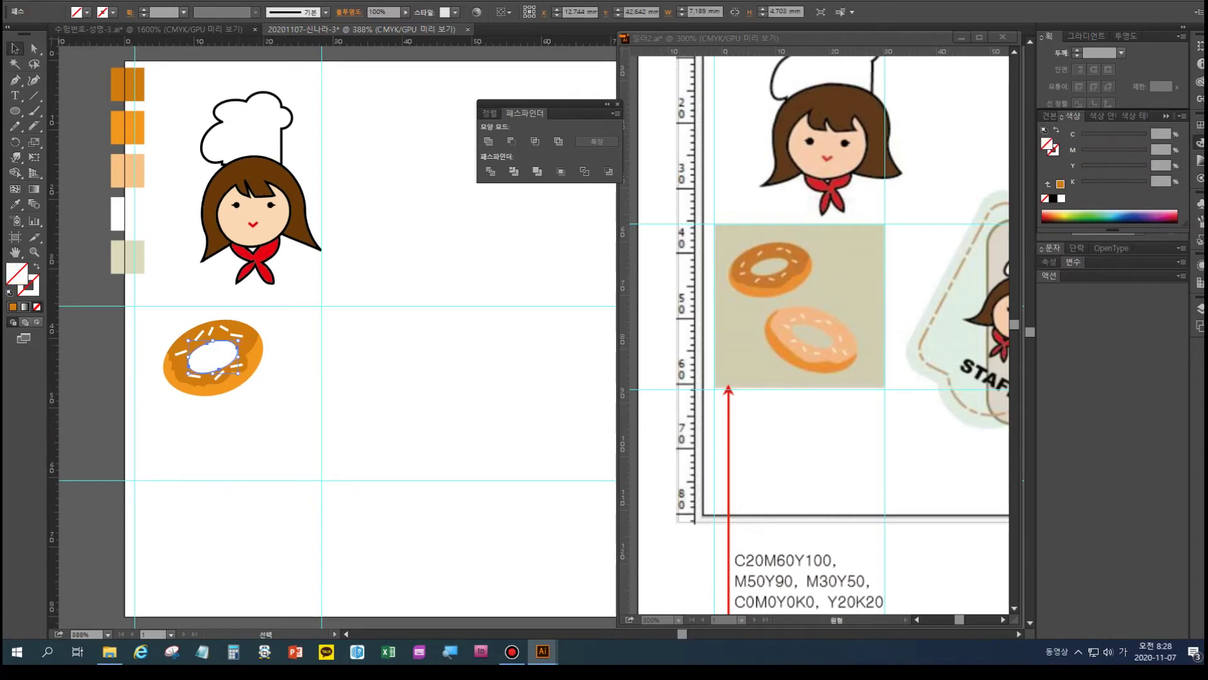
key(ctrl+shift+a)
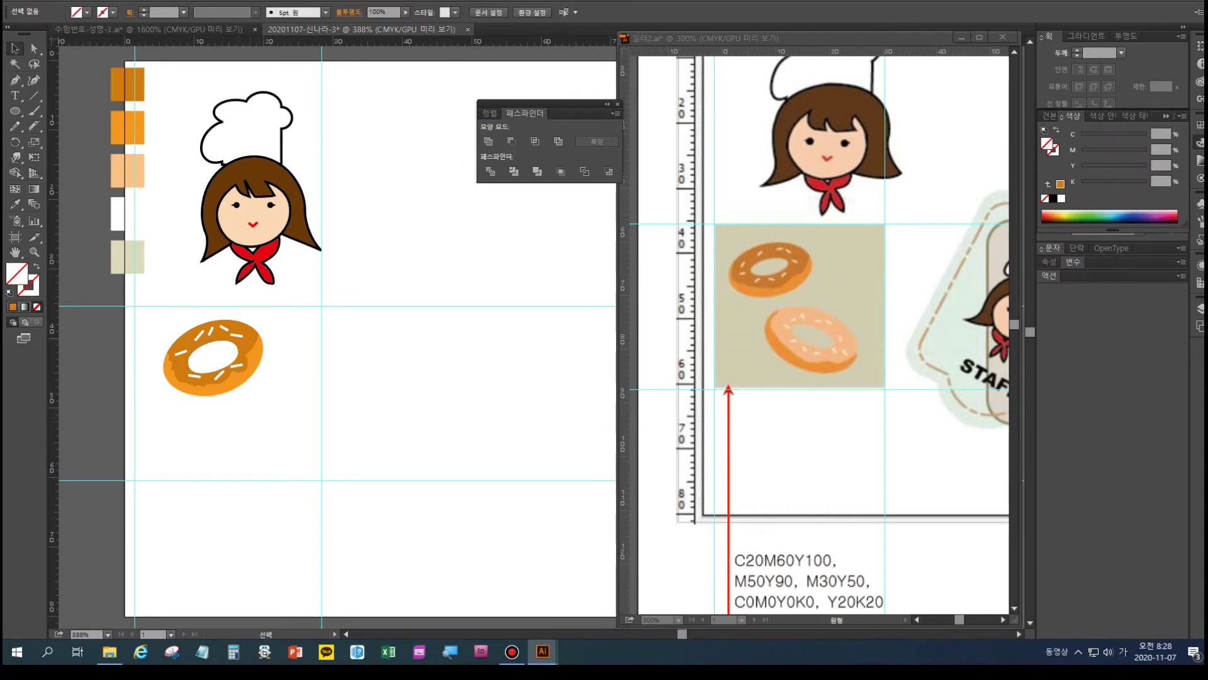
click(248, 348)
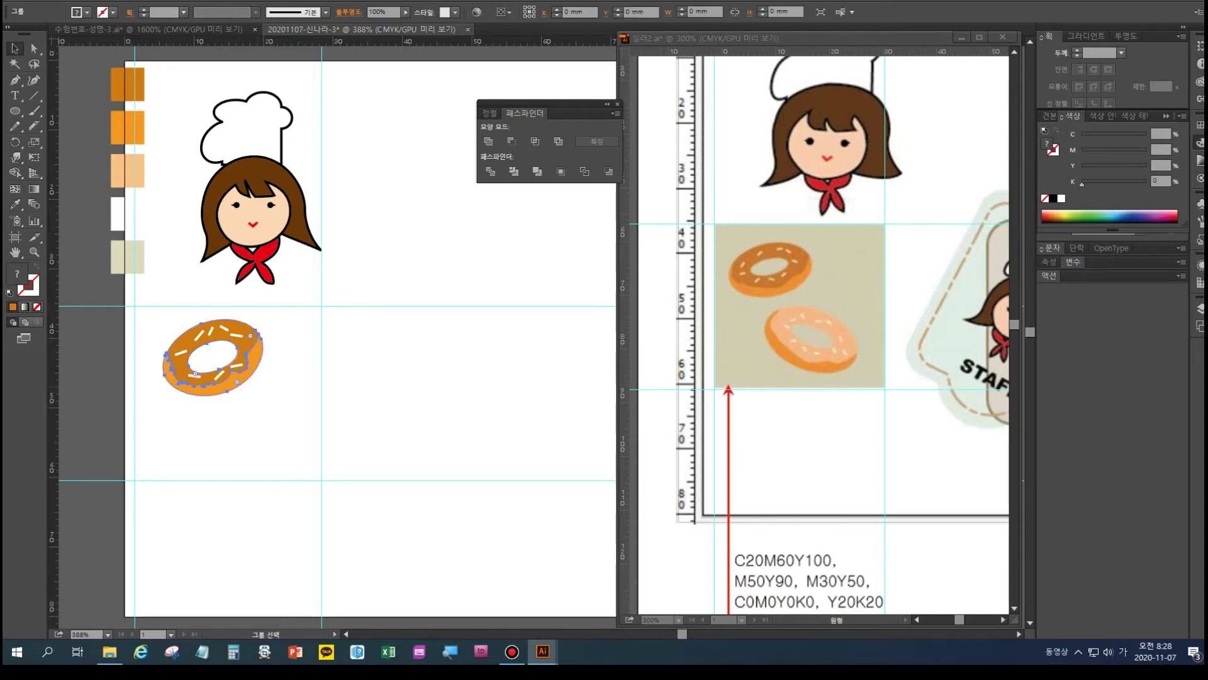
drag(296, 431, 139, 310)
drag(214, 357, 249, 429)
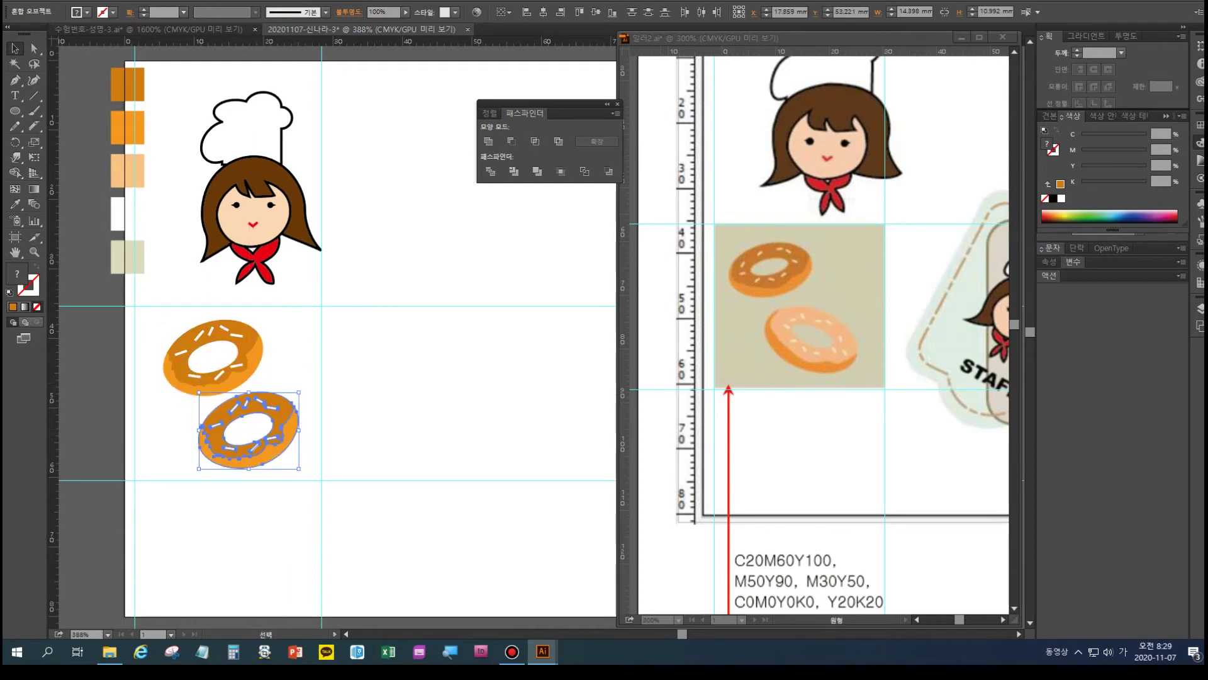
key(ctrl+g)
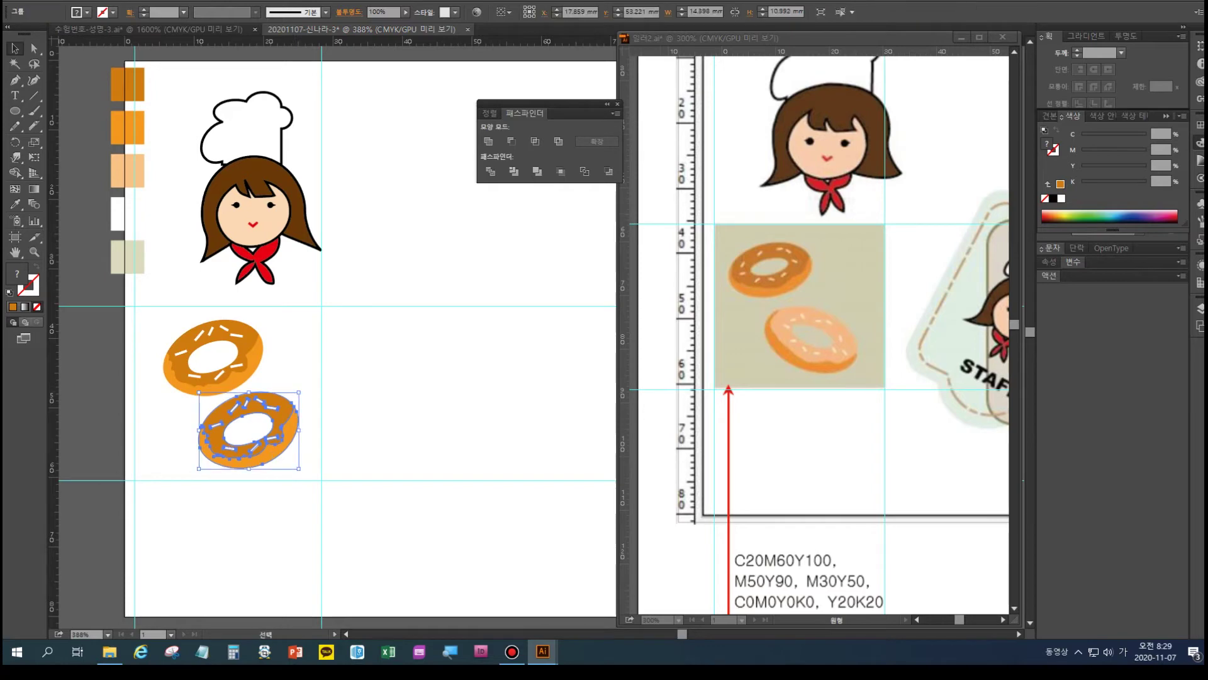
- Rotate the doughnut copy to tilt the opposite way, enlarging it to about 15.5 mm wide, and scale the original down slightly
drag(302, 389, 320, 430)
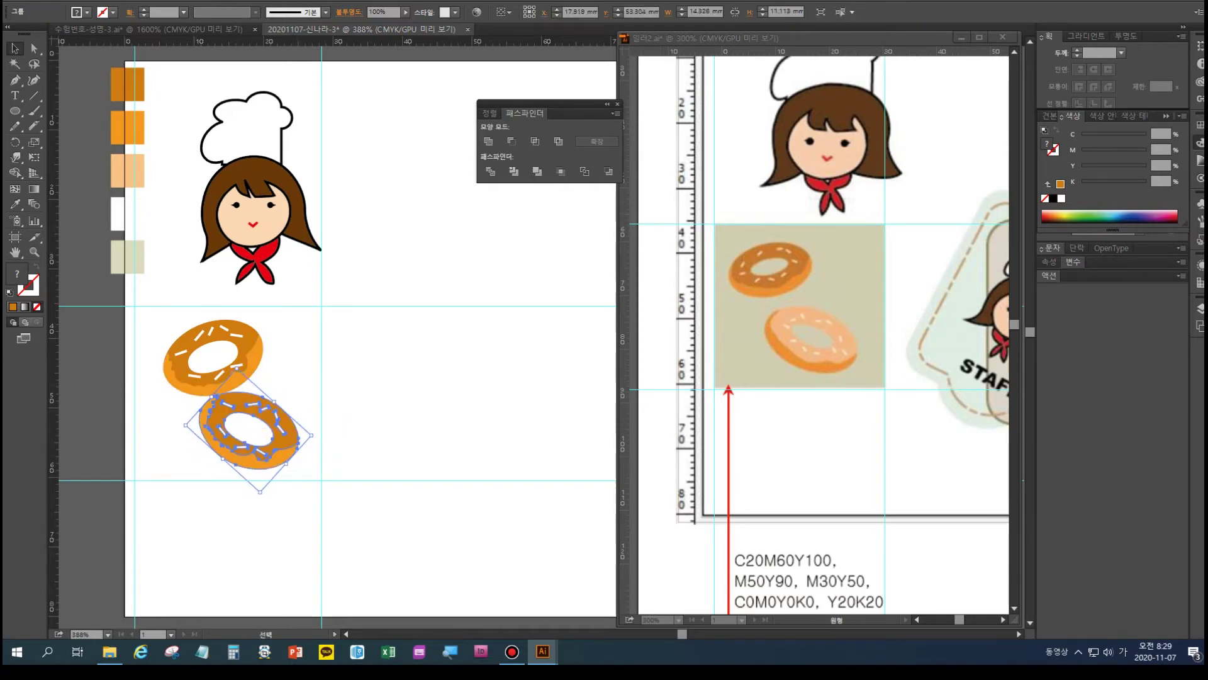
drag(186, 425, 176, 424)
click(204, 379)
mouse_move(263, 395)
mouse_down()
mouse_move(247, 384)
mouse_move(249, 402)
mouse_up()
- Fill the lower doughnut's icing with the light peach swatch's colour, M30 Y50, using the Eyedropper
click(242, 402)
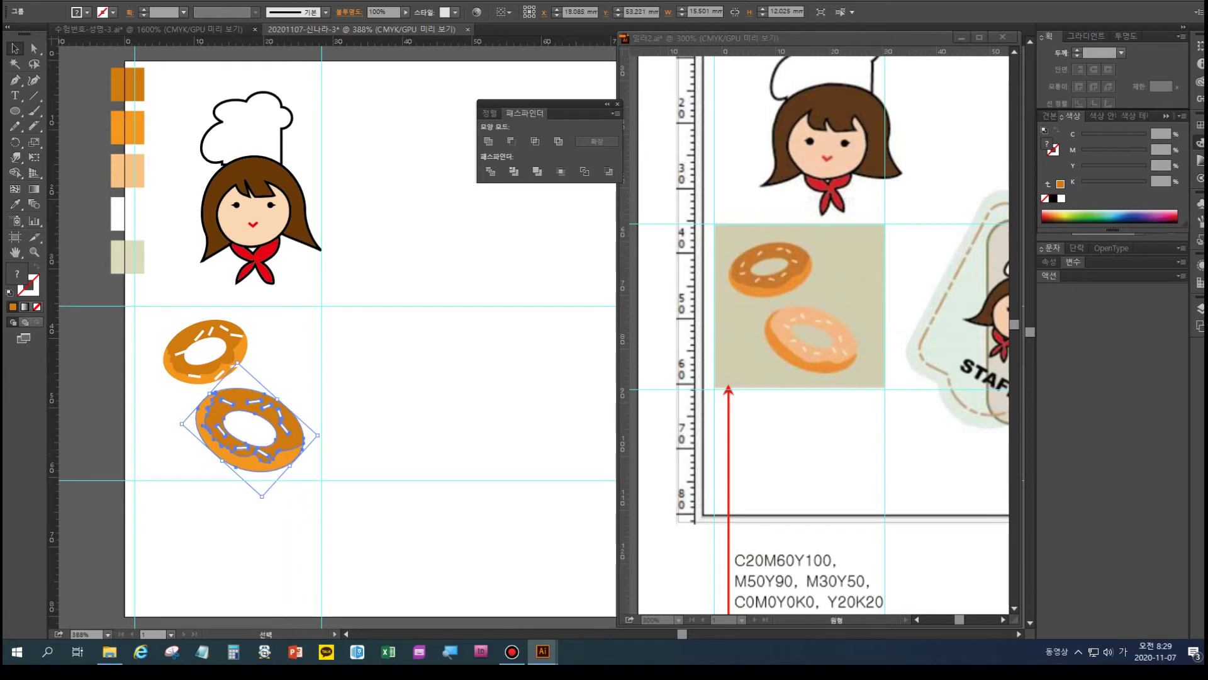
click(289, 519)
click(248, 403)
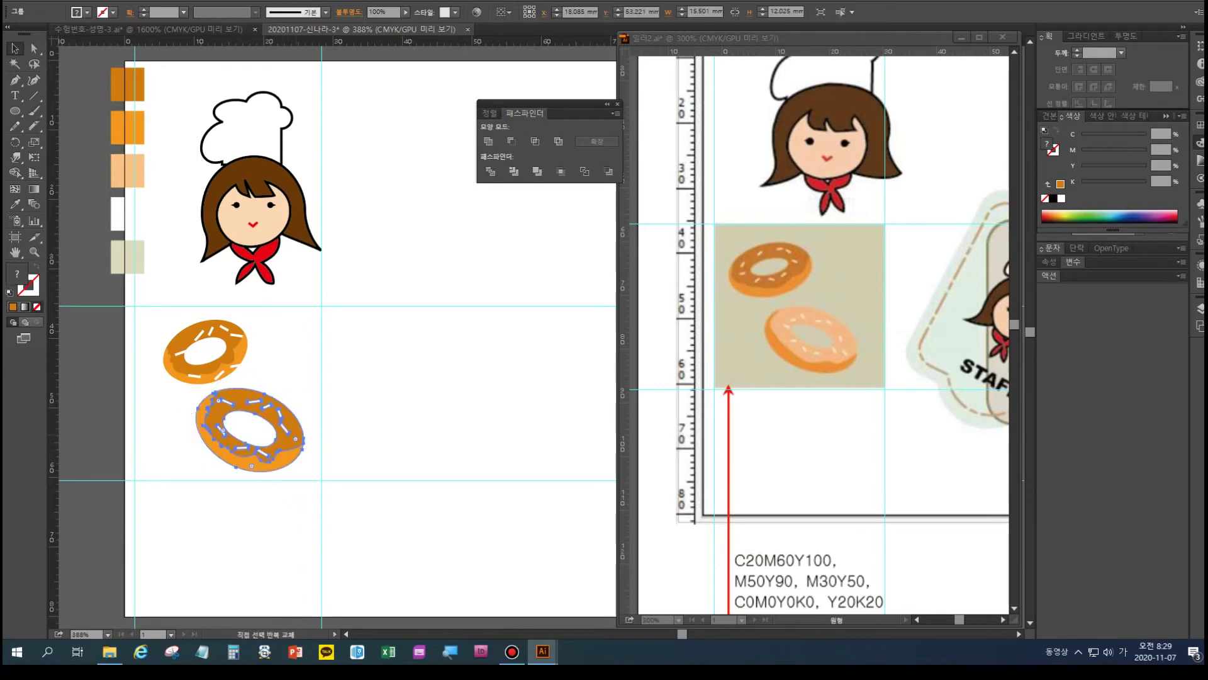
key(ctrl)
click(290, 507)
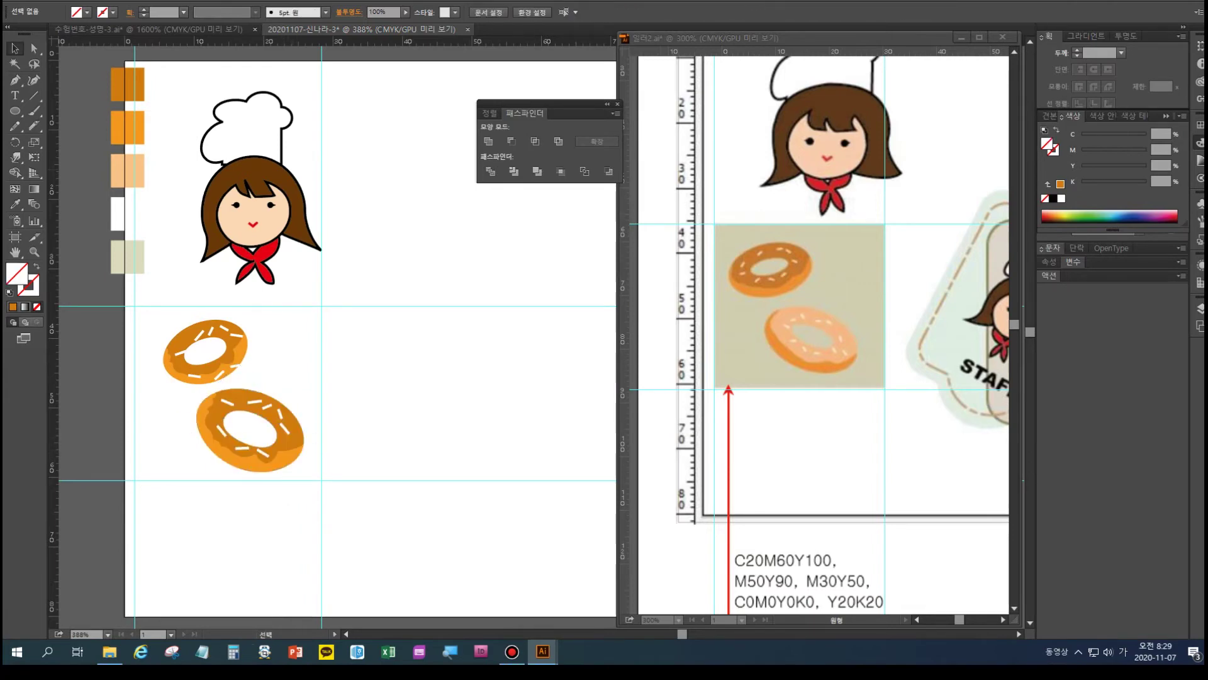
click(34, 48)
click(15, 49)
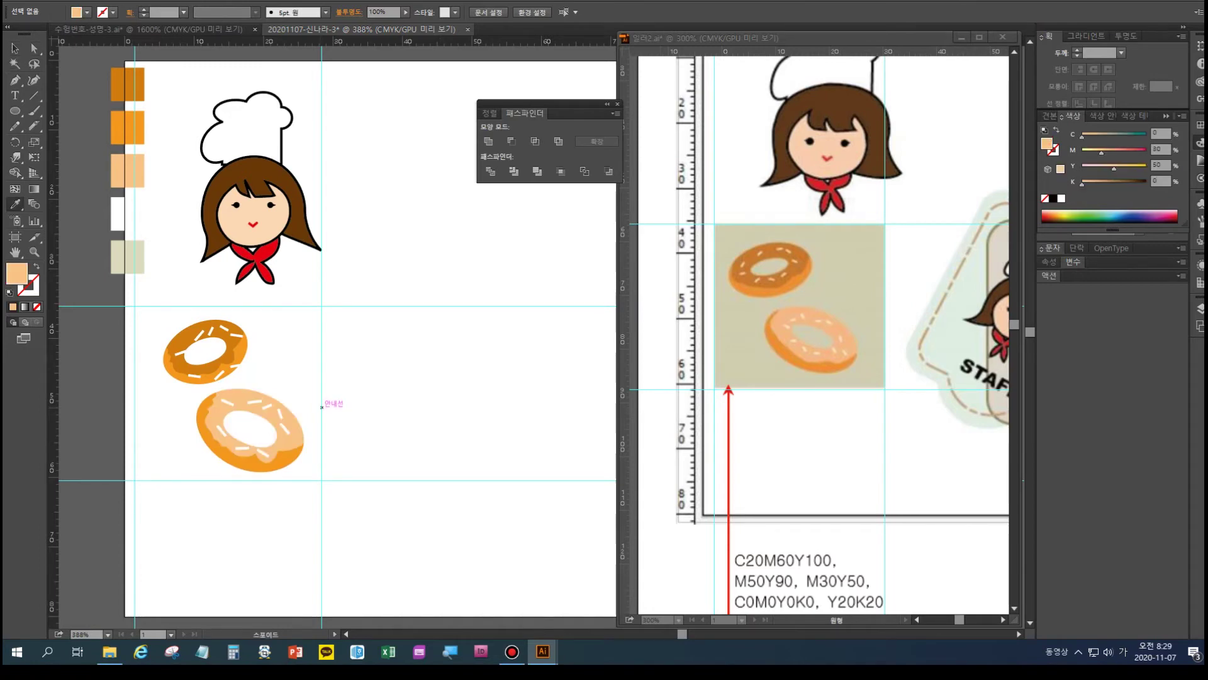
key(a)
click(263, 399)
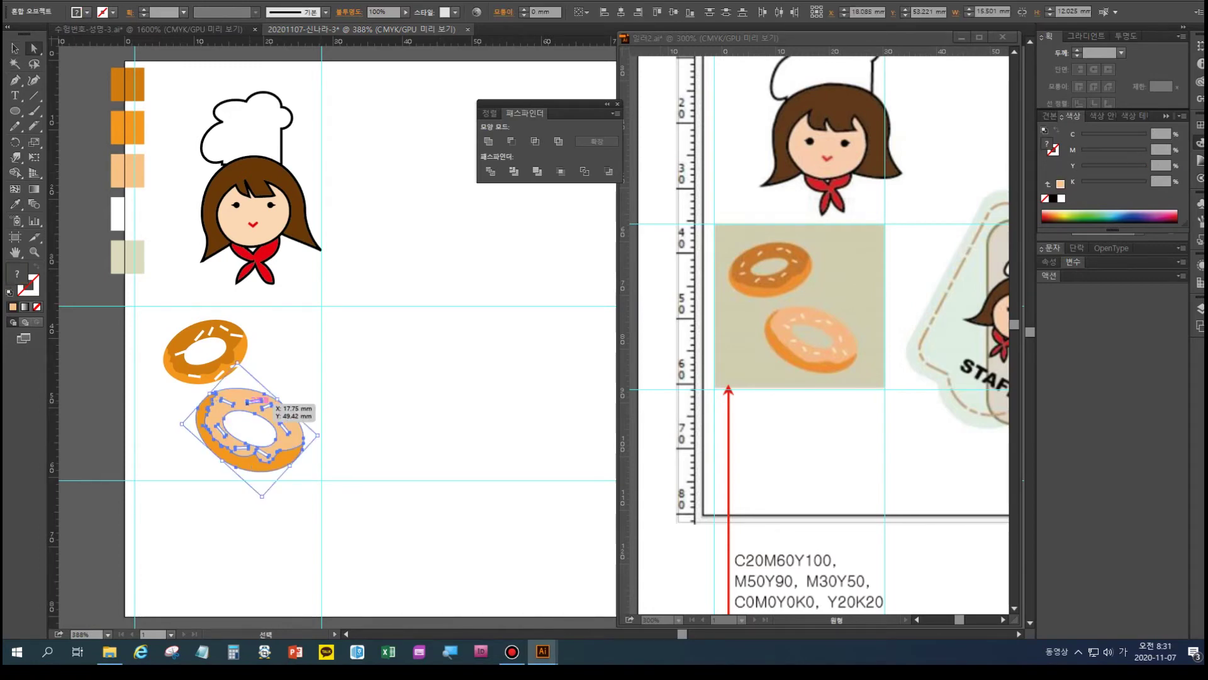
key(a)
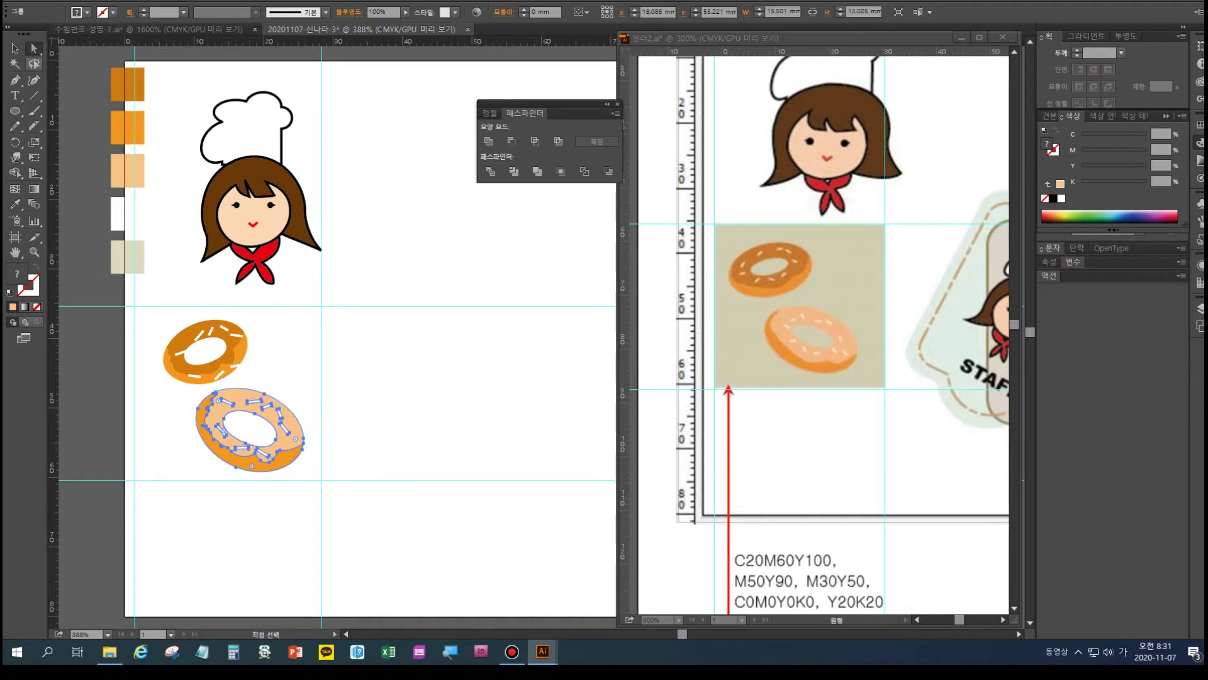
- Draw a background rectangle about 26.8 by 25 mm within the guides, fill it with the Y20 K20 swatch's colour and send it to the back
key(m)
drag(135, 306, 321, 479)
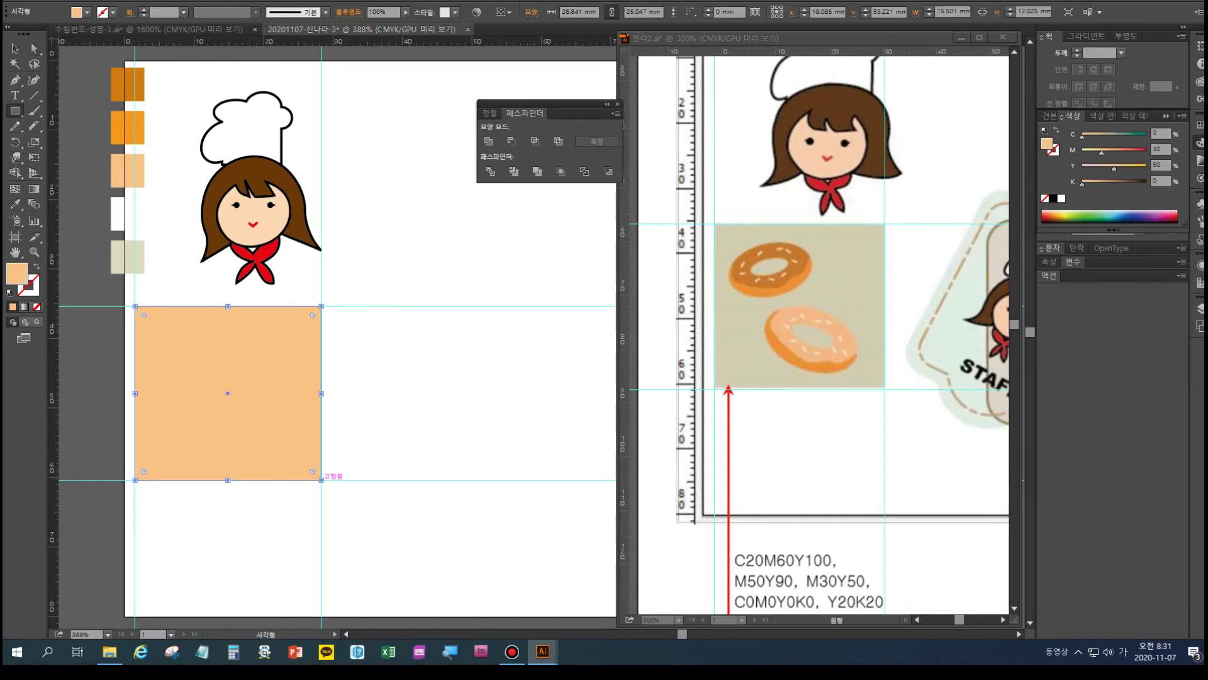
key(i)
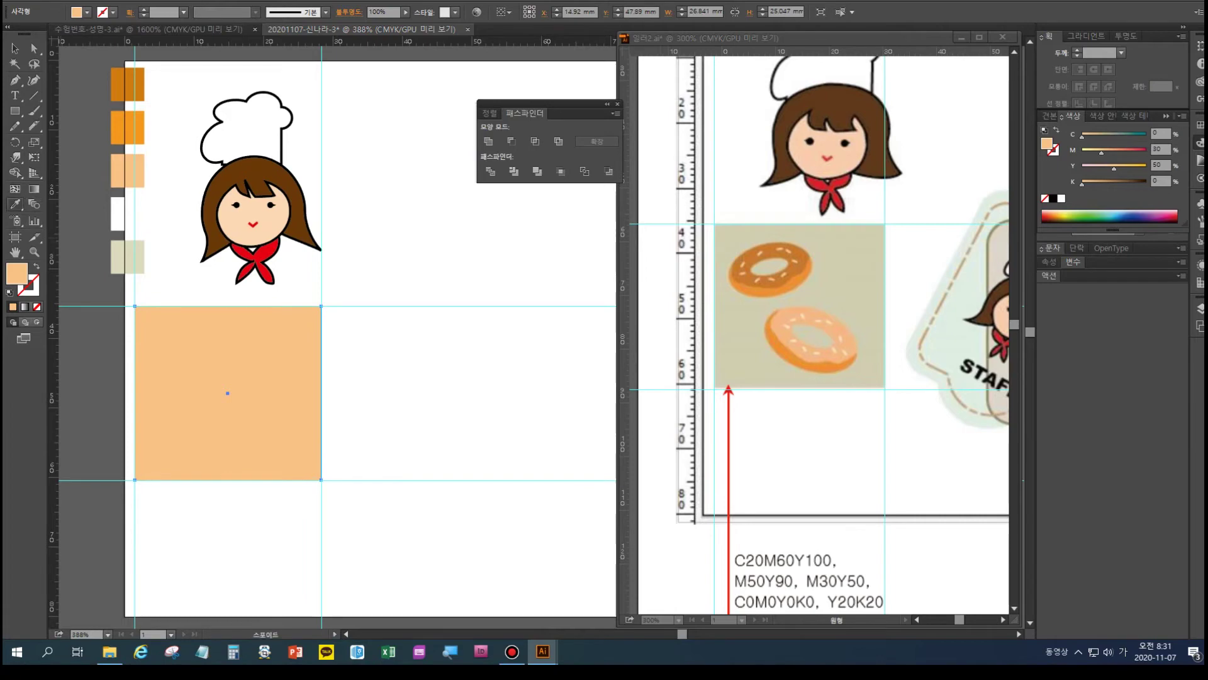
click(127, 256)
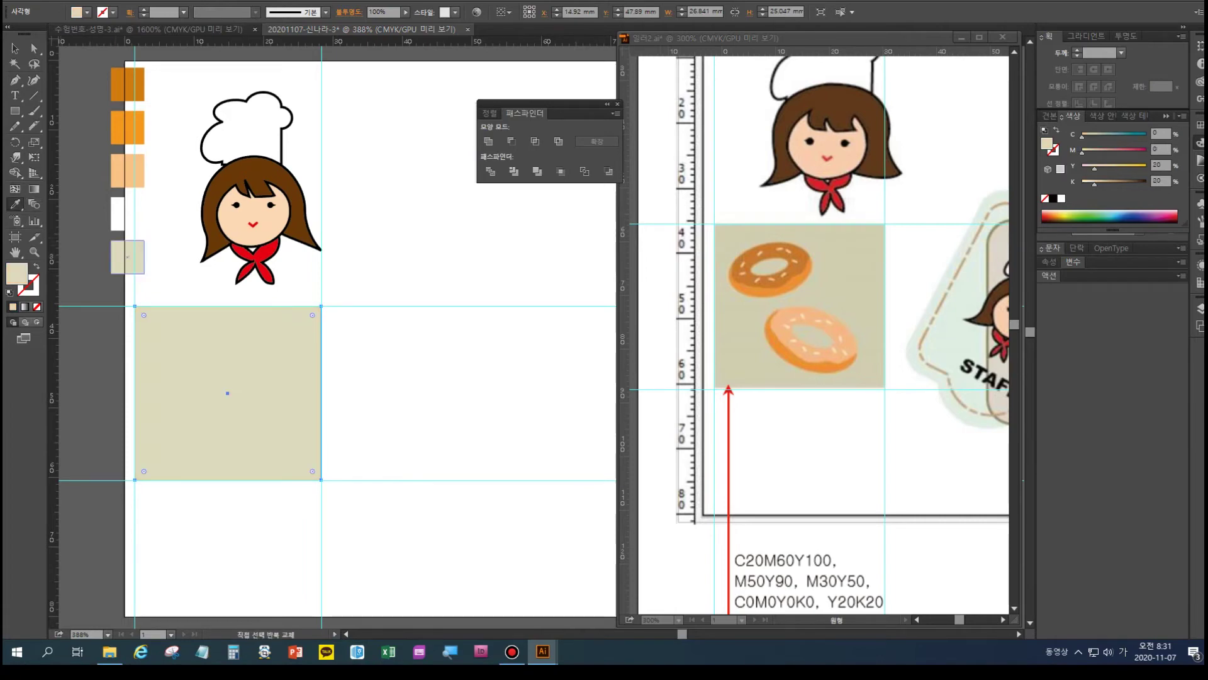
key(ctrl+shift+bracketleft)
key(ctrl+shift+a)
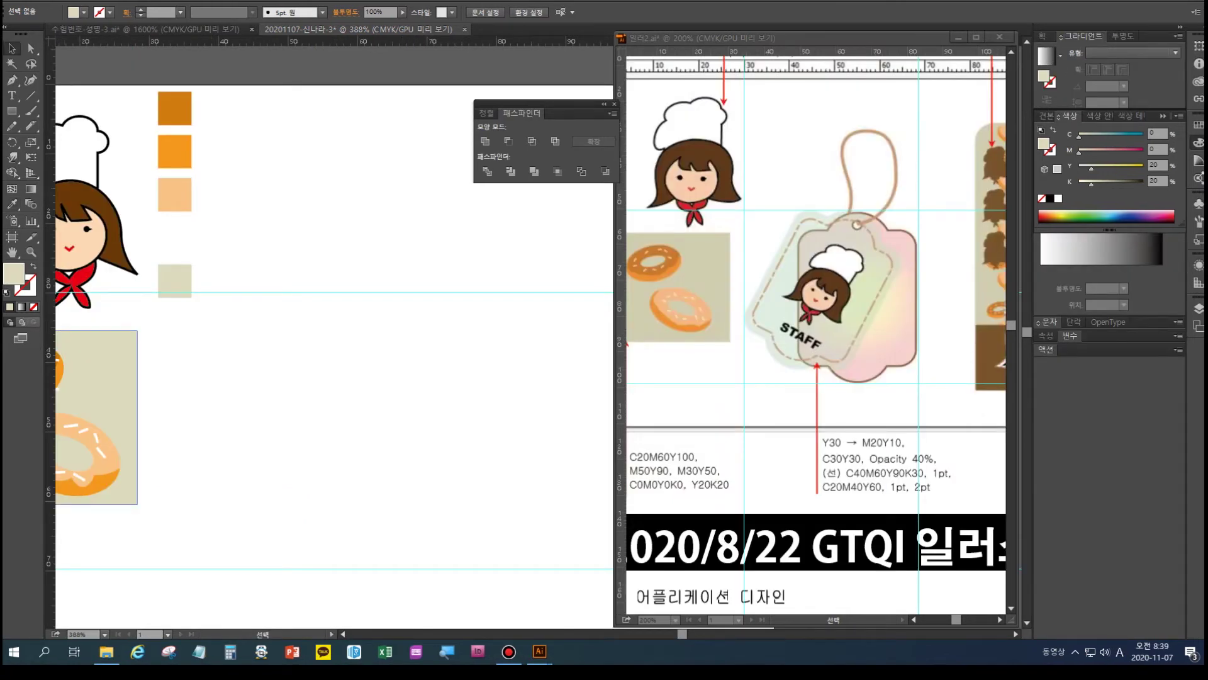
- Add vertical guides at about 30 mm and 69 mm to bound the staff tag's area
drag(50, 352, 149, 378)
drag(49, 172, 419, 172)
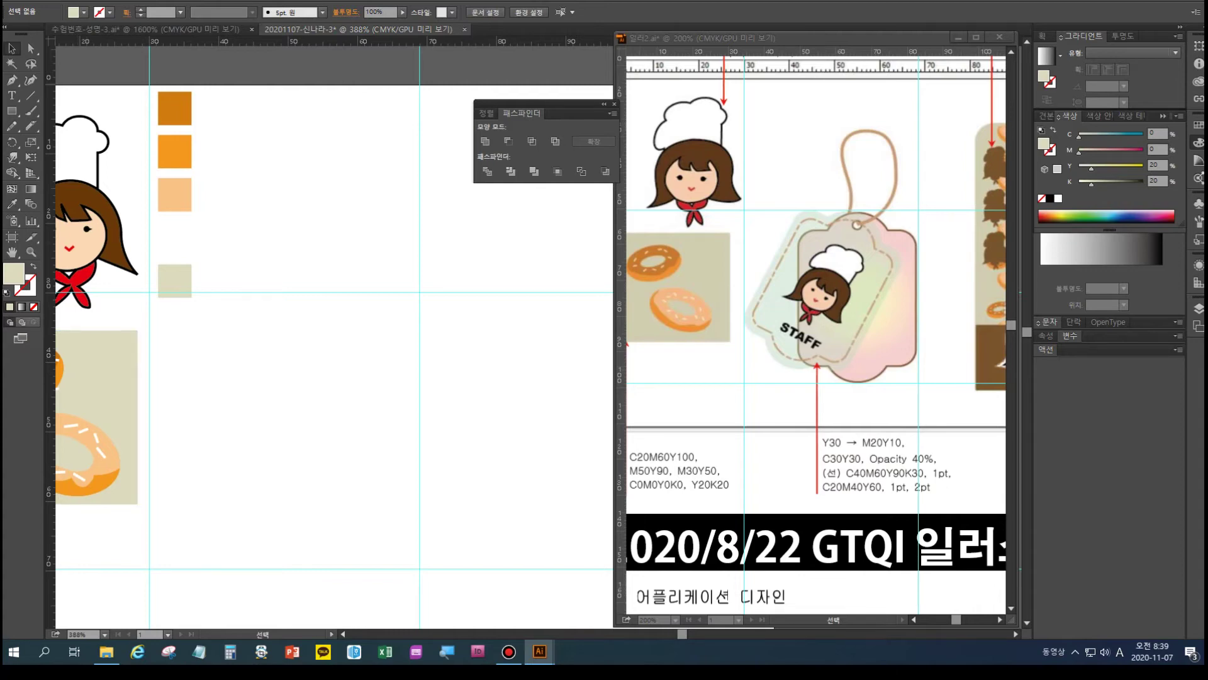
- Fill the dark orange swatch square with a gradient and set the gradient type to radial
click(175, 108)
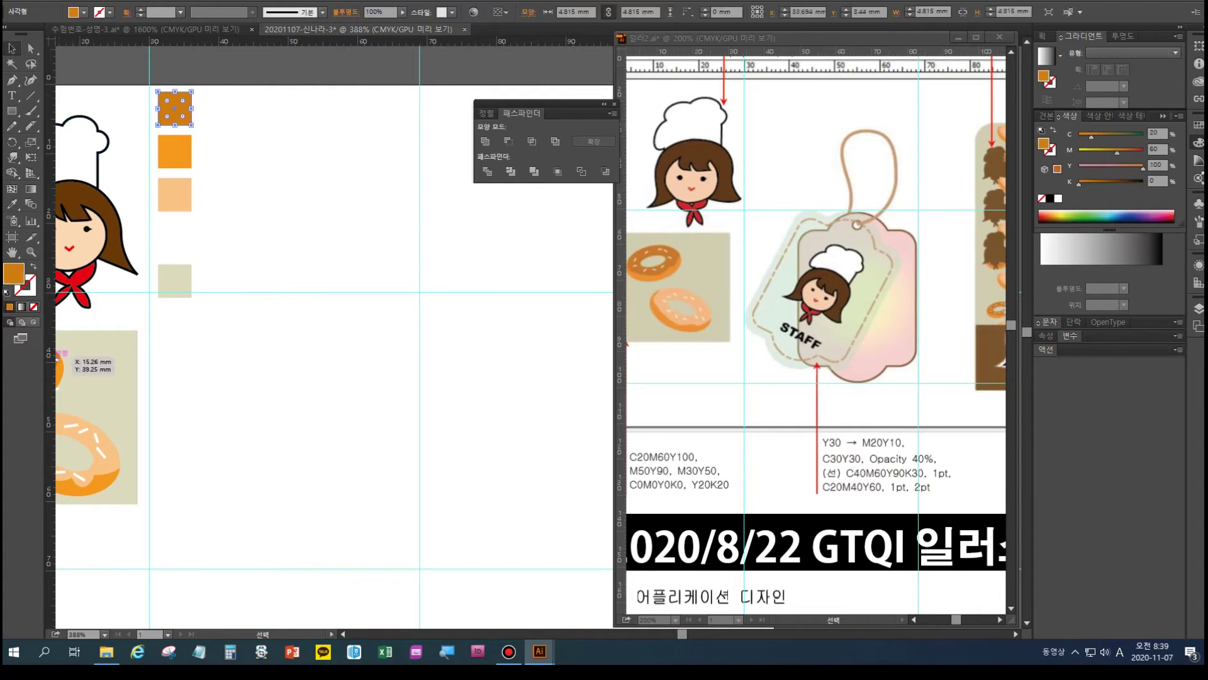
click(21, 307)
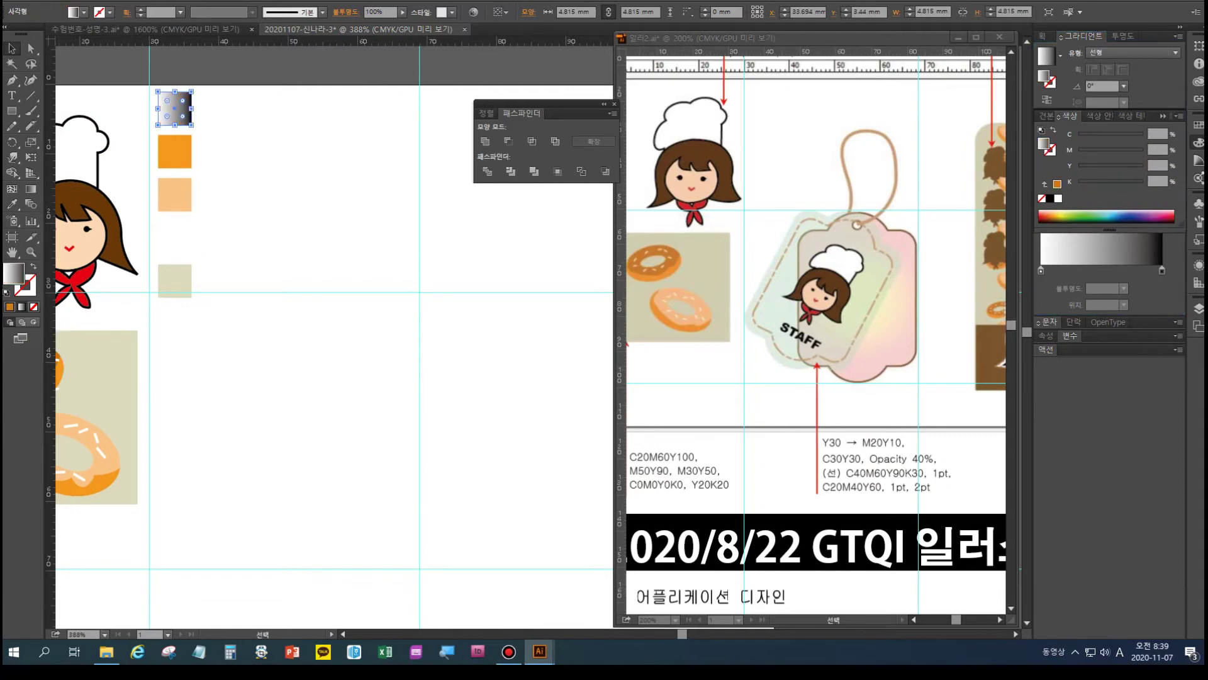
click(1133, 52)
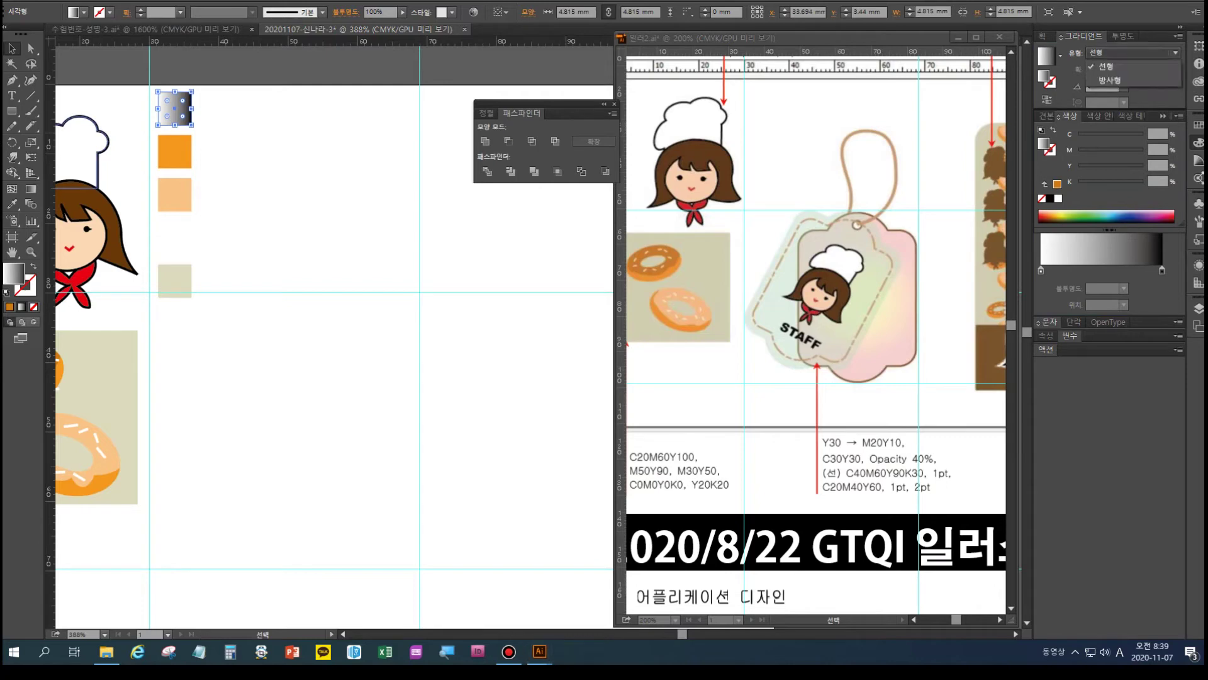
click(1109, 80)
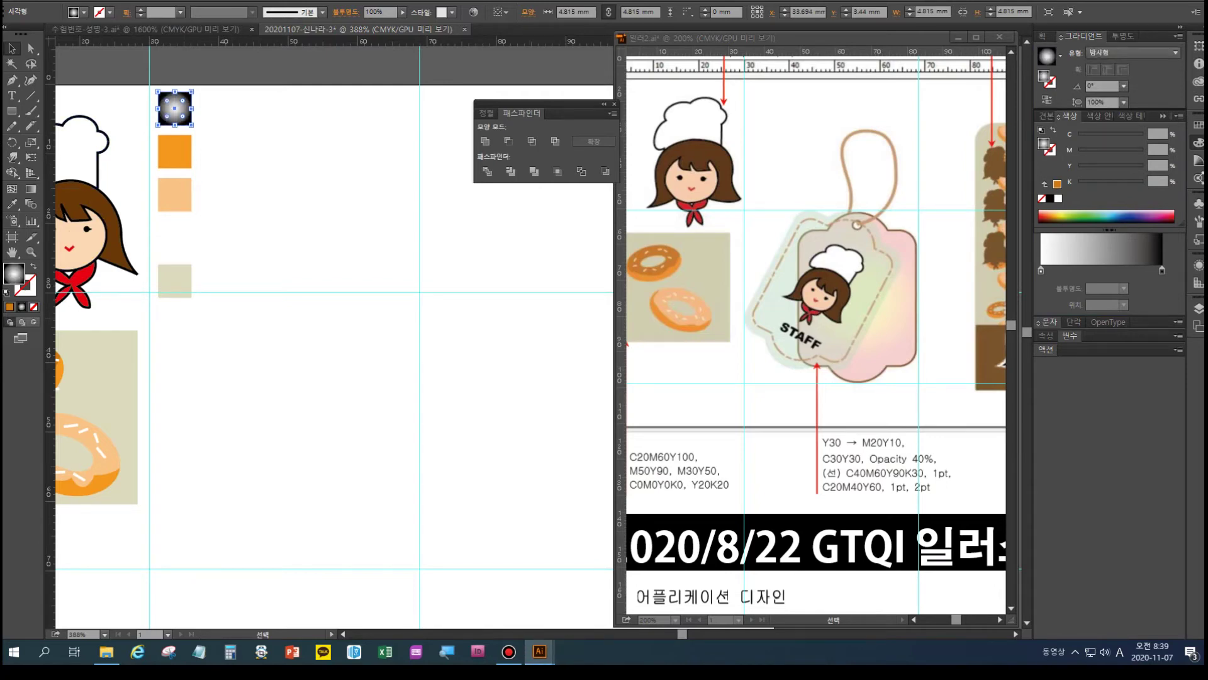
- Switch the radial gradient's first stop to CMYK and set its colour to Y30
click(1041, 270)
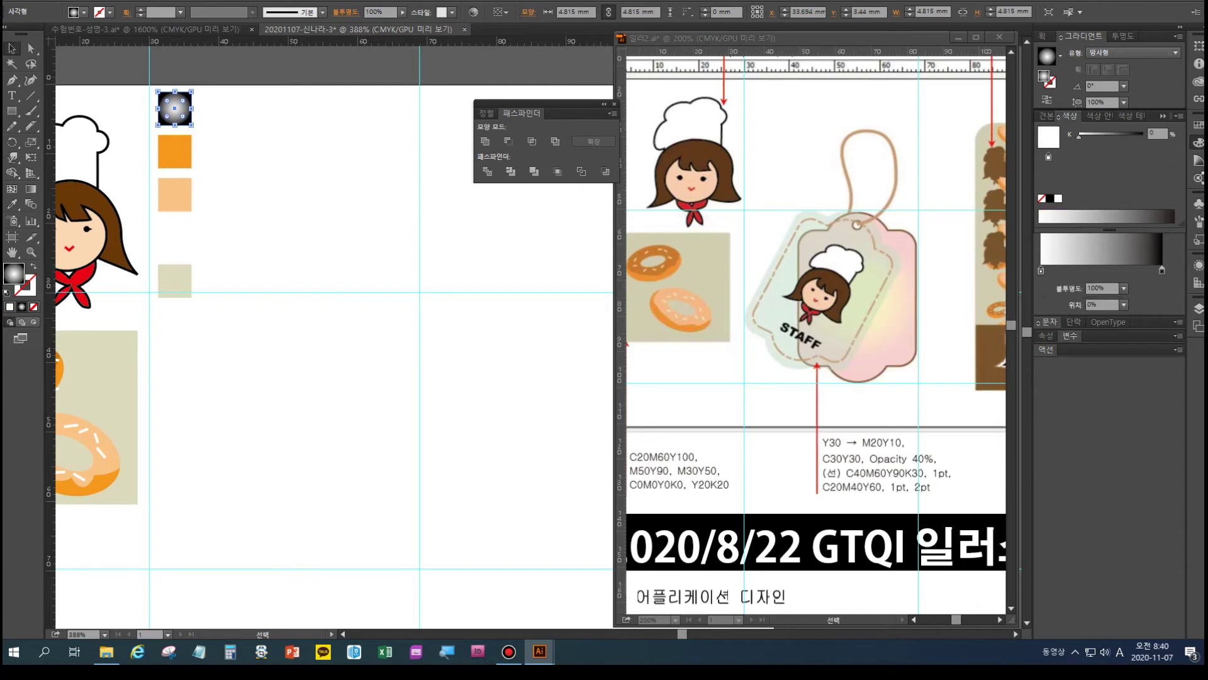
double_click(1040, 271)
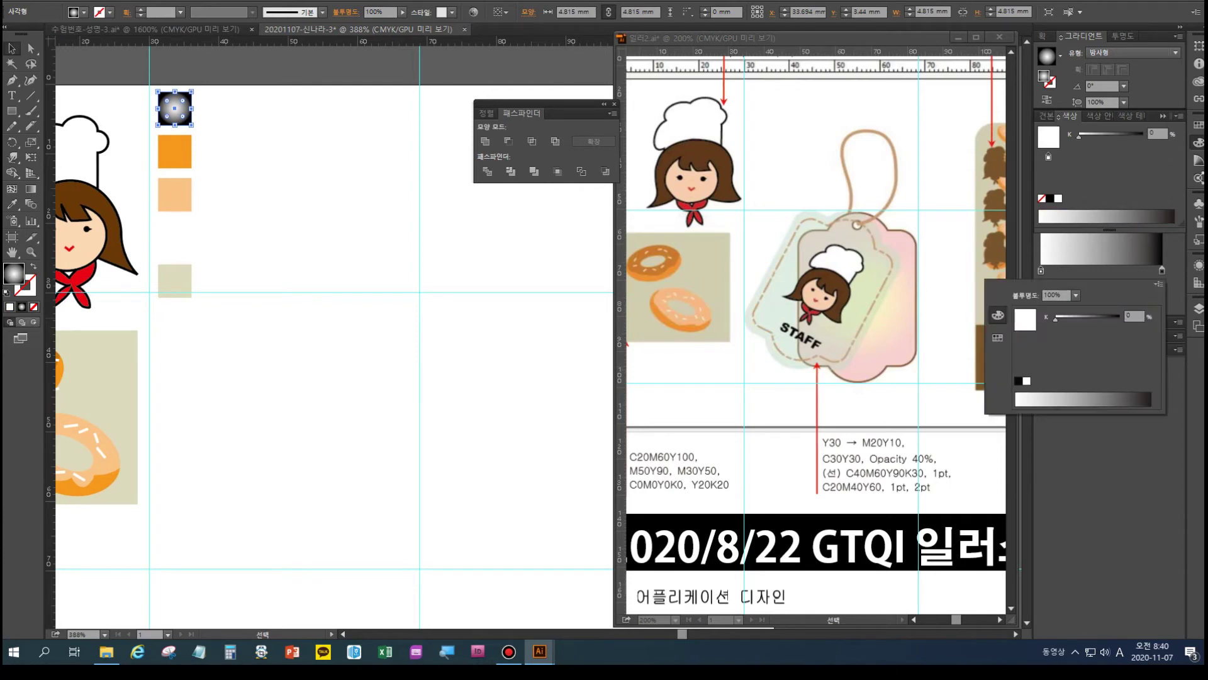
click(1159, 284)
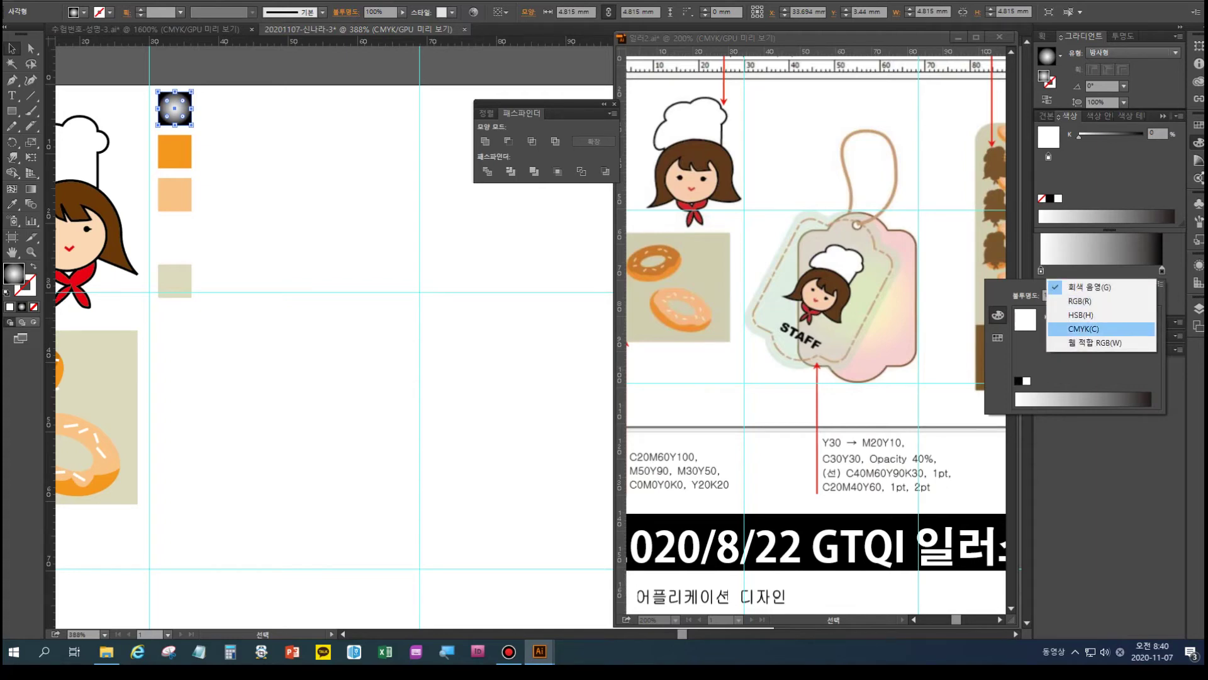
click(1102, 328)
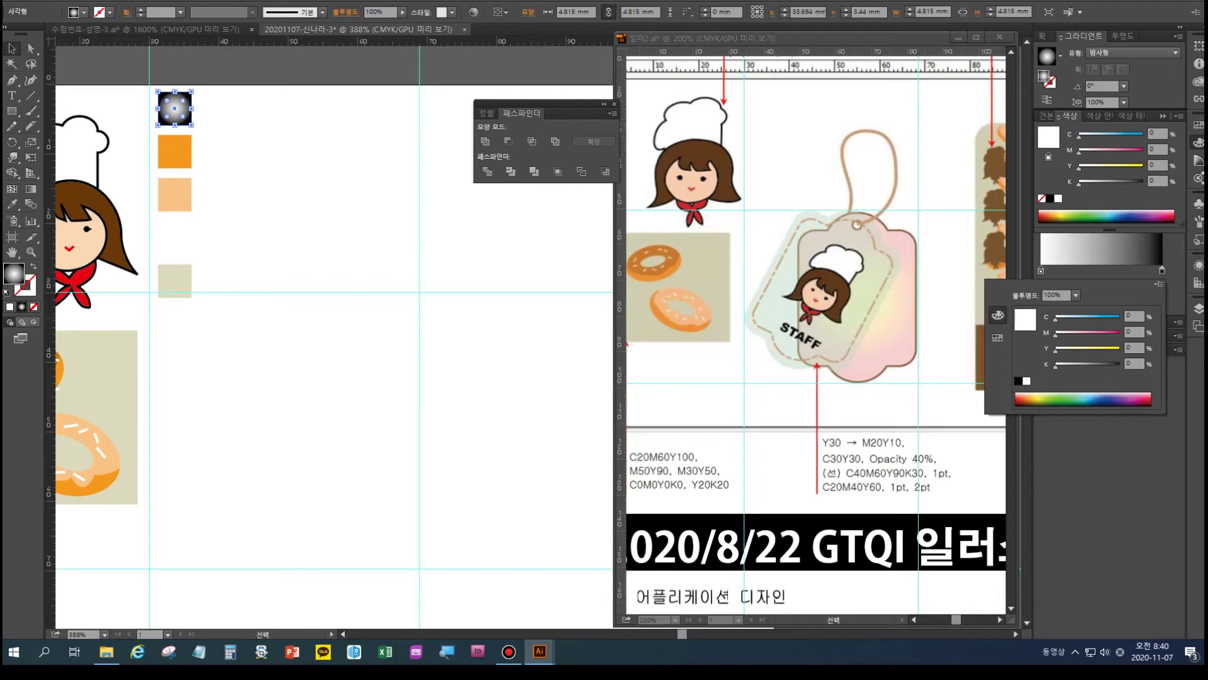
click(1133, 348)
key(Return)
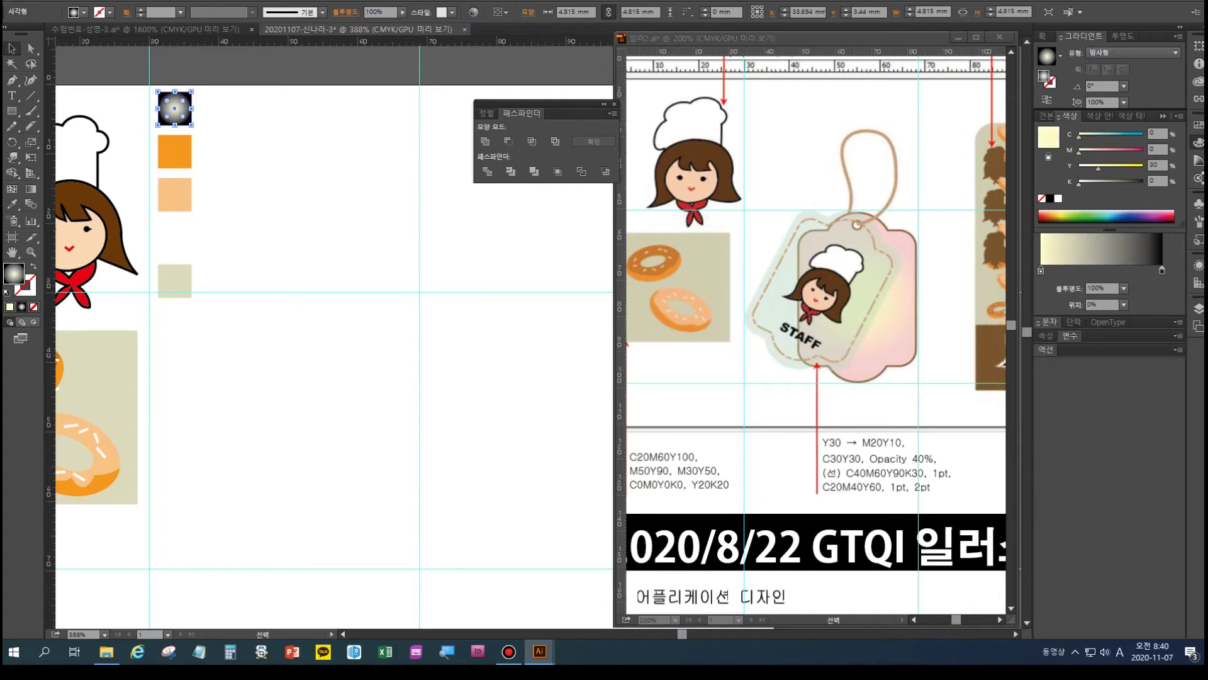
click(1161, 270)
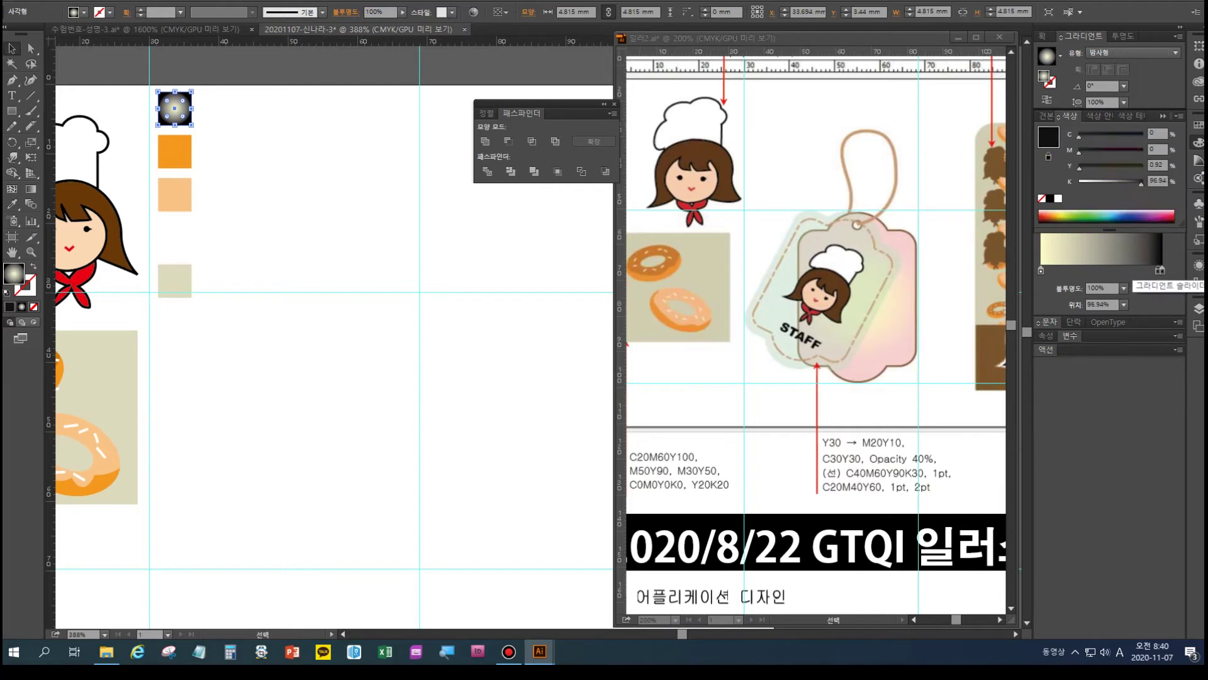
drag(1159, 270, 1159, 309)
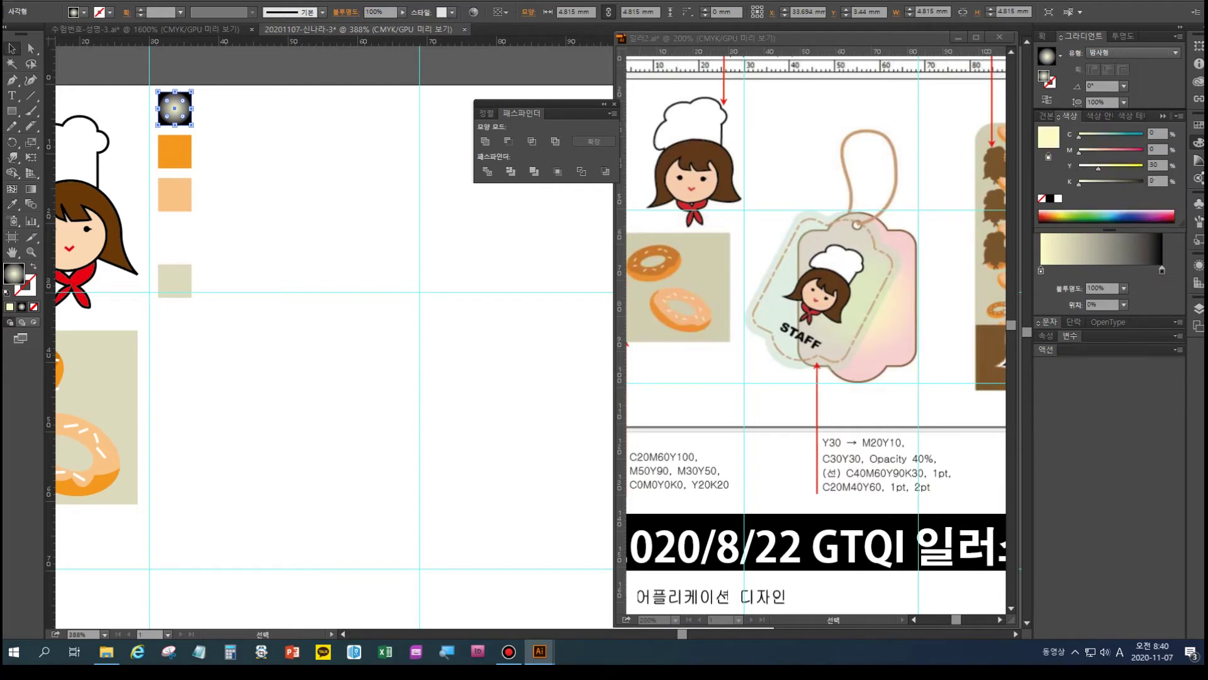
- Set the end colour stop of the first swatch's radial gradient to CMYK M20 Y10 K0
click(1162, 270)
double_click(1162, 270)
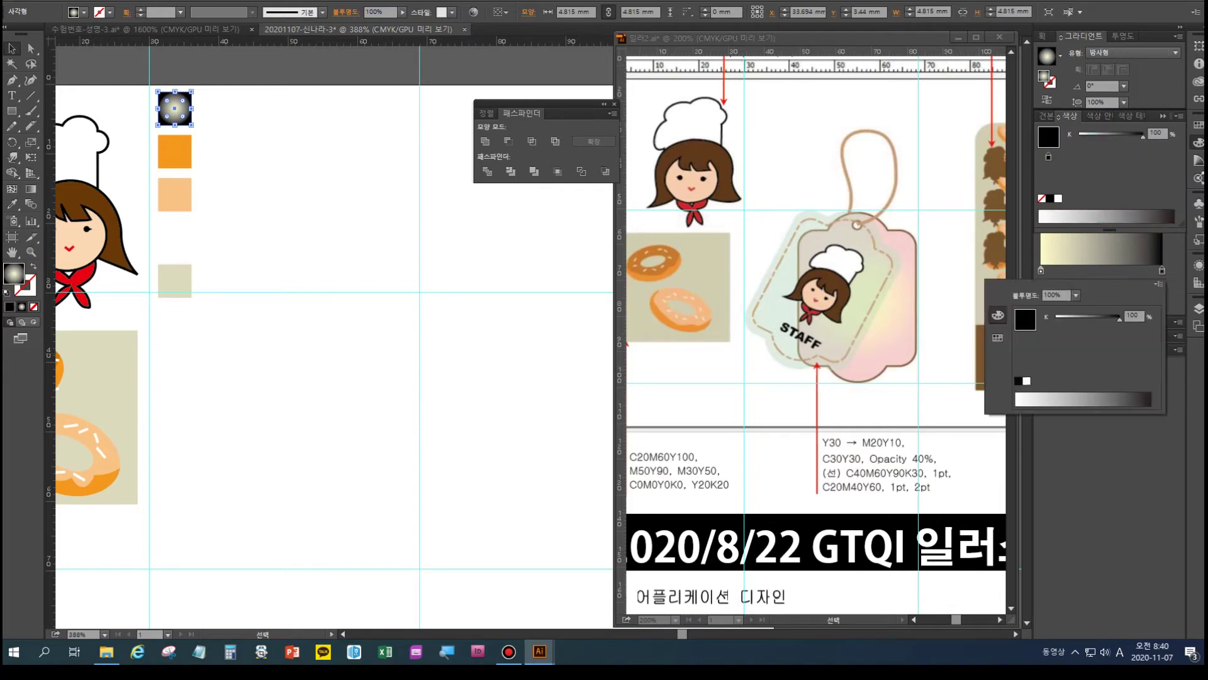
click(1159, 284)
click(1084, 329)
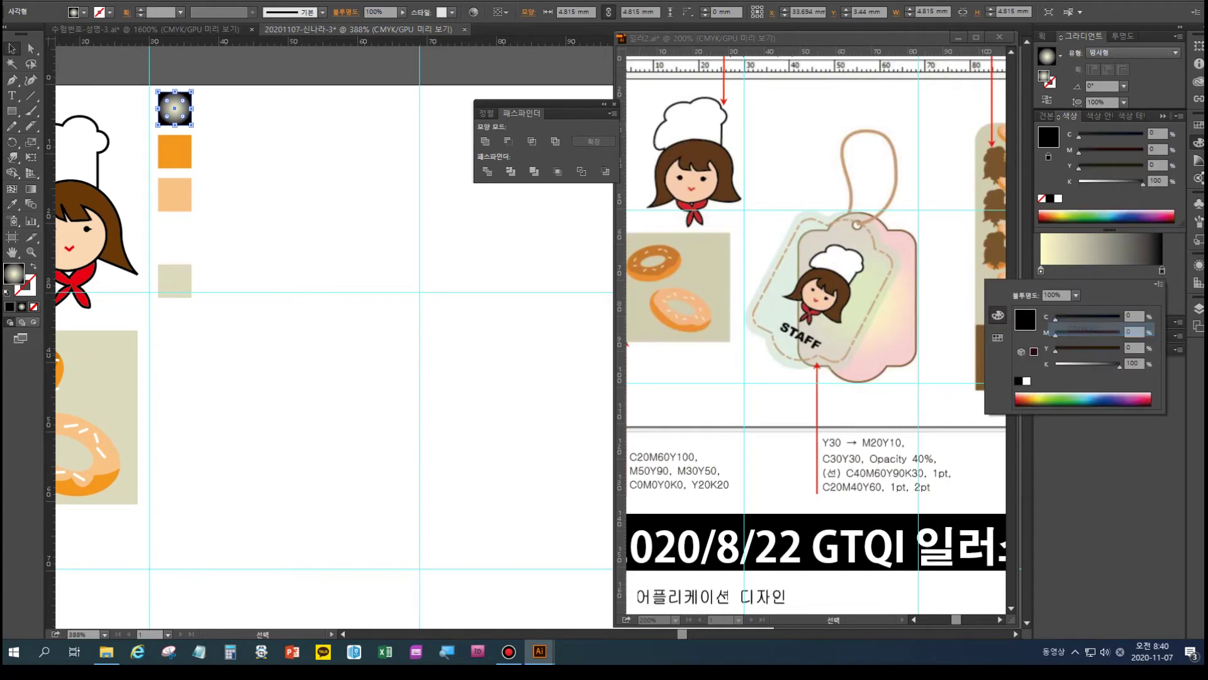
click(1134, 331)
text(20)
key(Tab)
text(10)
key(Tab)
text(0)
key(Return)
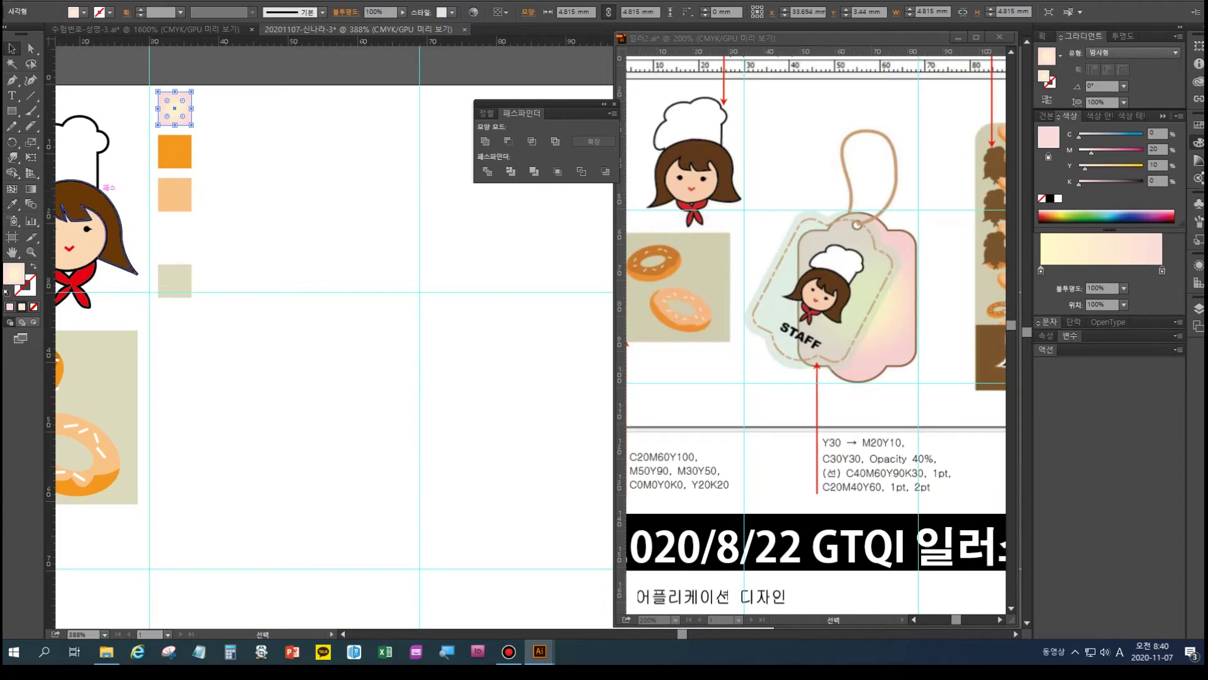
- Fill the second swatch square, below the gradient one, with the CMYK colour C30 M0 Y30 K0
click(175, 152)
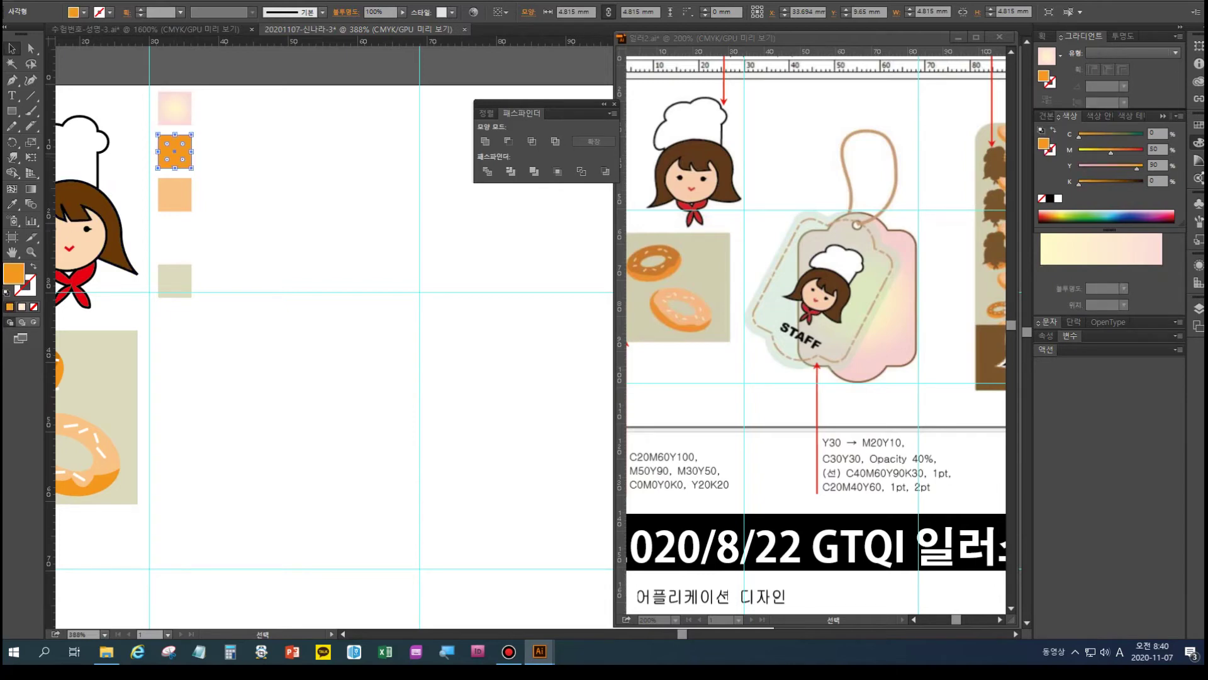
click(1157, 133)
text(30)
key(Tab)
text(3)
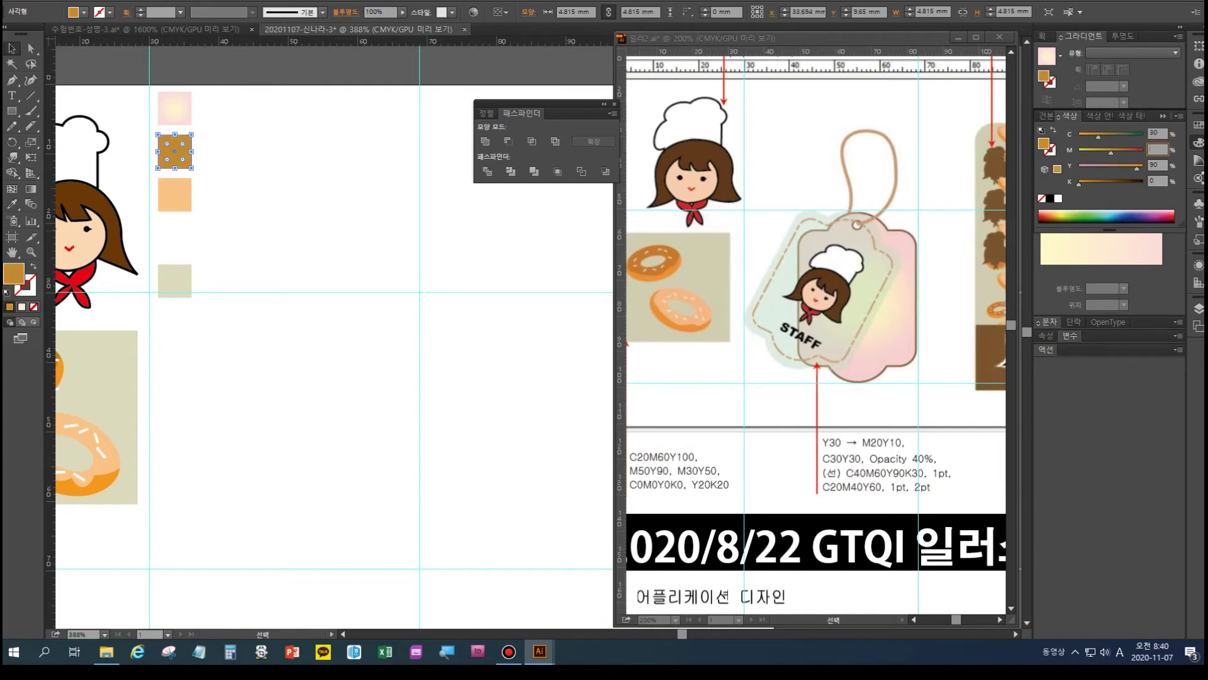
key(Tab)
key(period)
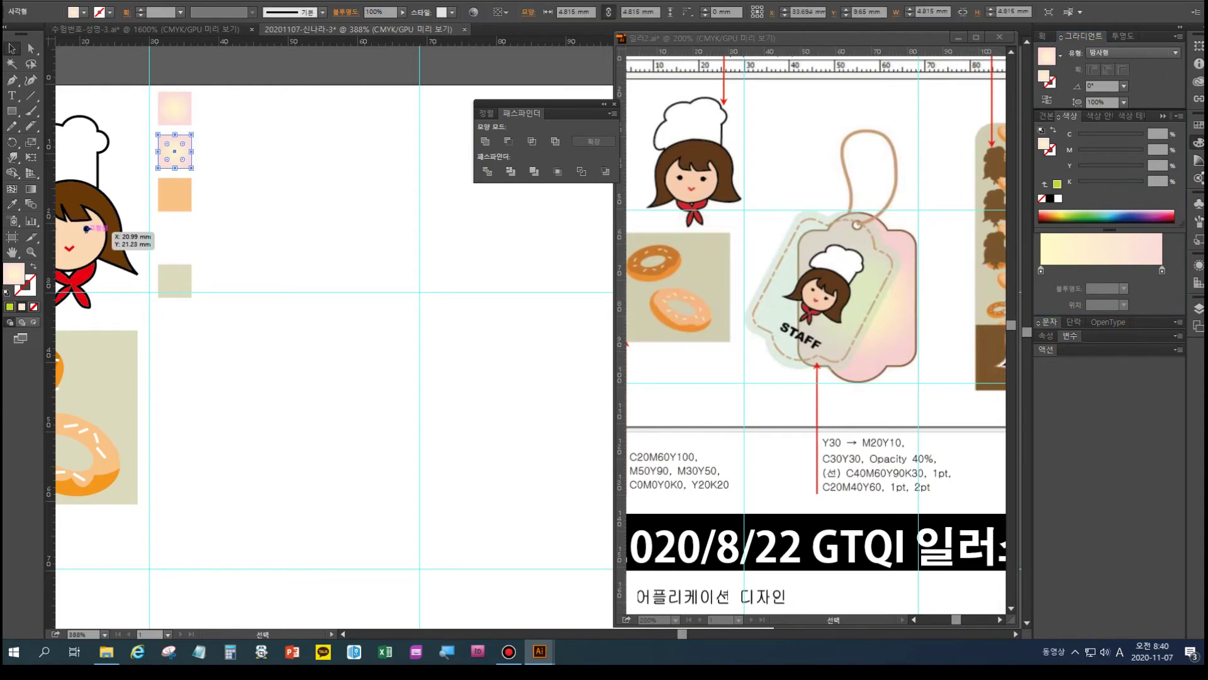
click(1157, 134)
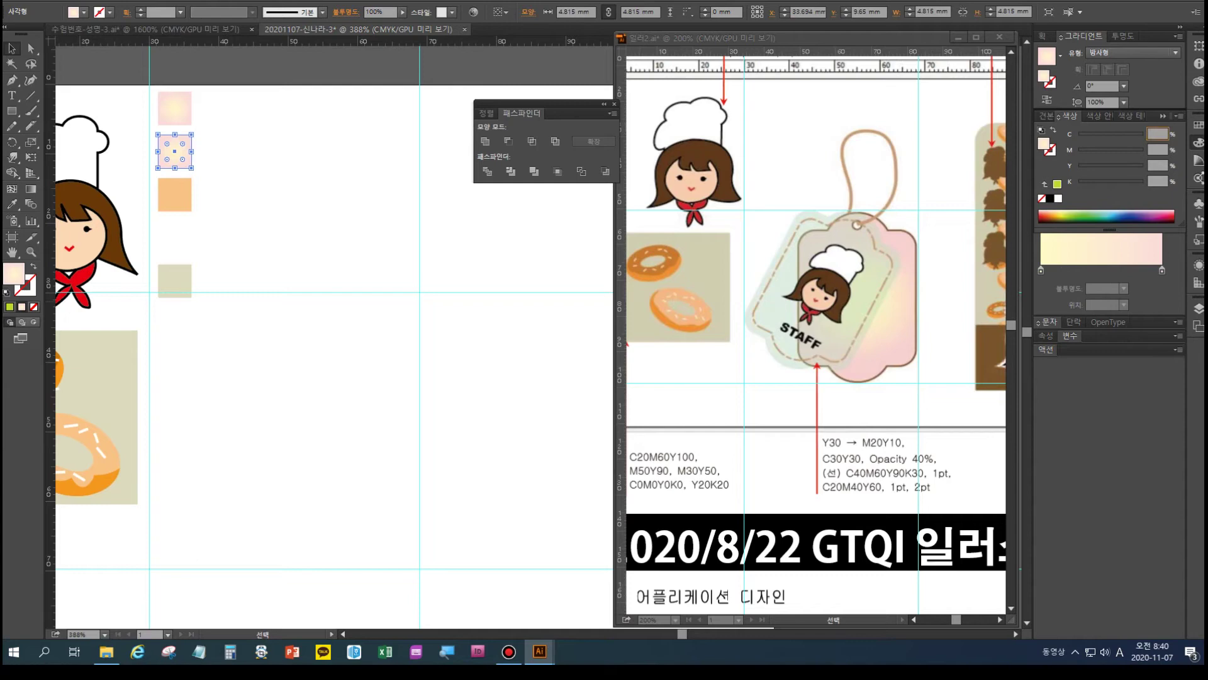
key(Tab)
text(30)
key(Tab)
key(Tab)
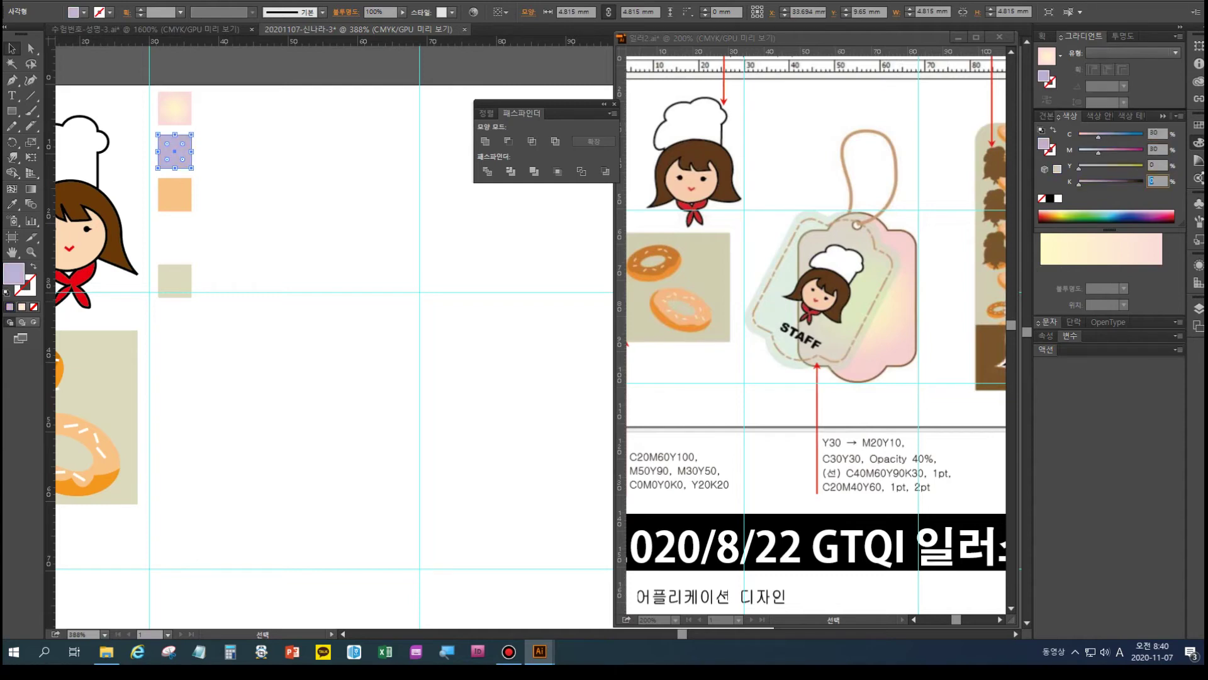
text(0)
key(shift+Tab)
key(shift+Tab)
text(0)
key(Tab)
text(30)
key(Return)
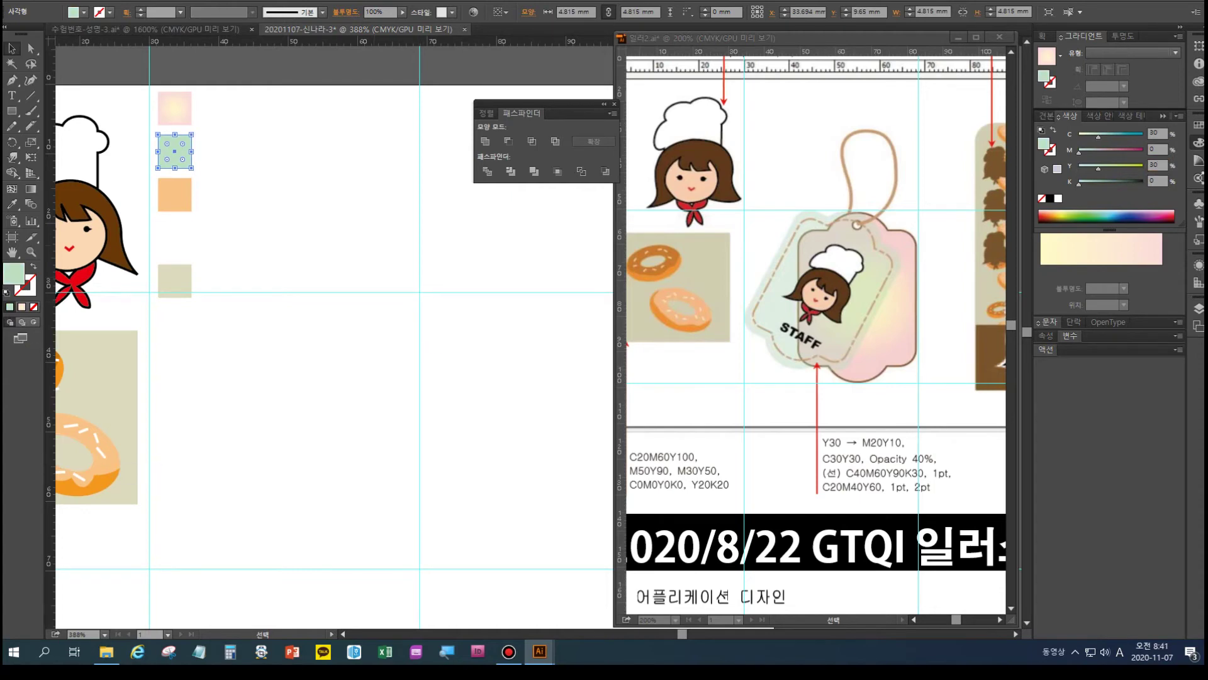
- Set the opacity of the pale green swatch to 40%
key(ctrl)
key(ctrl+shift+F10)
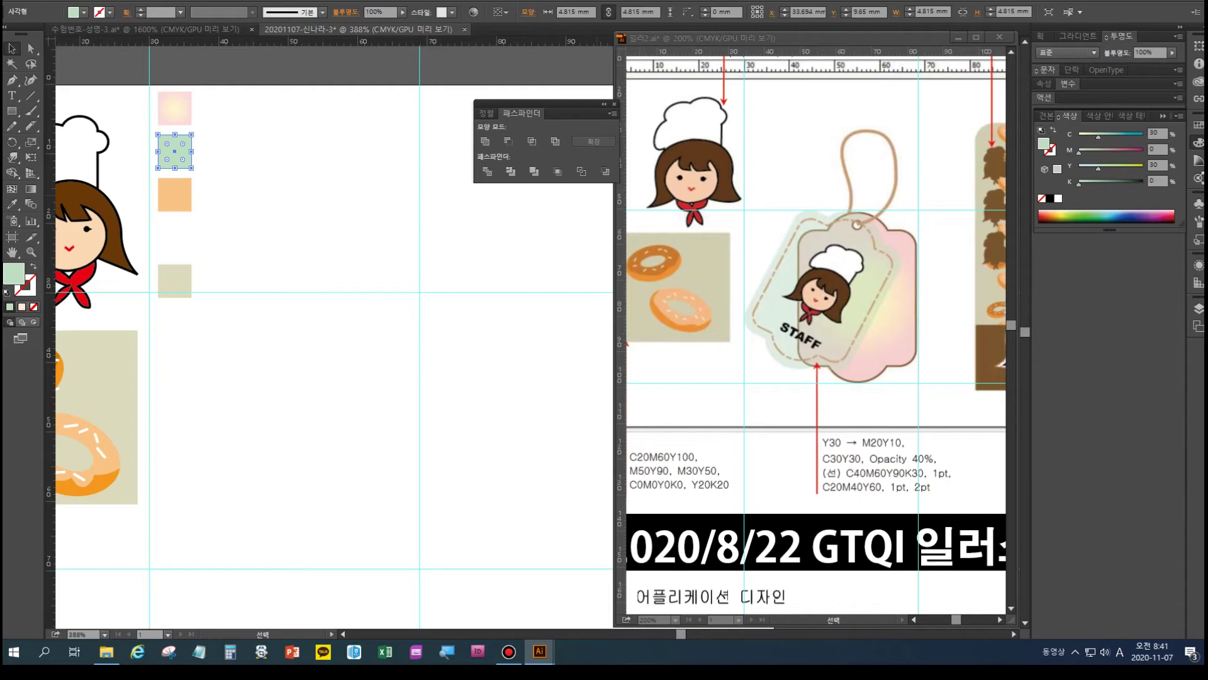
double_click(1147, 53)
text(40)
key(Return)
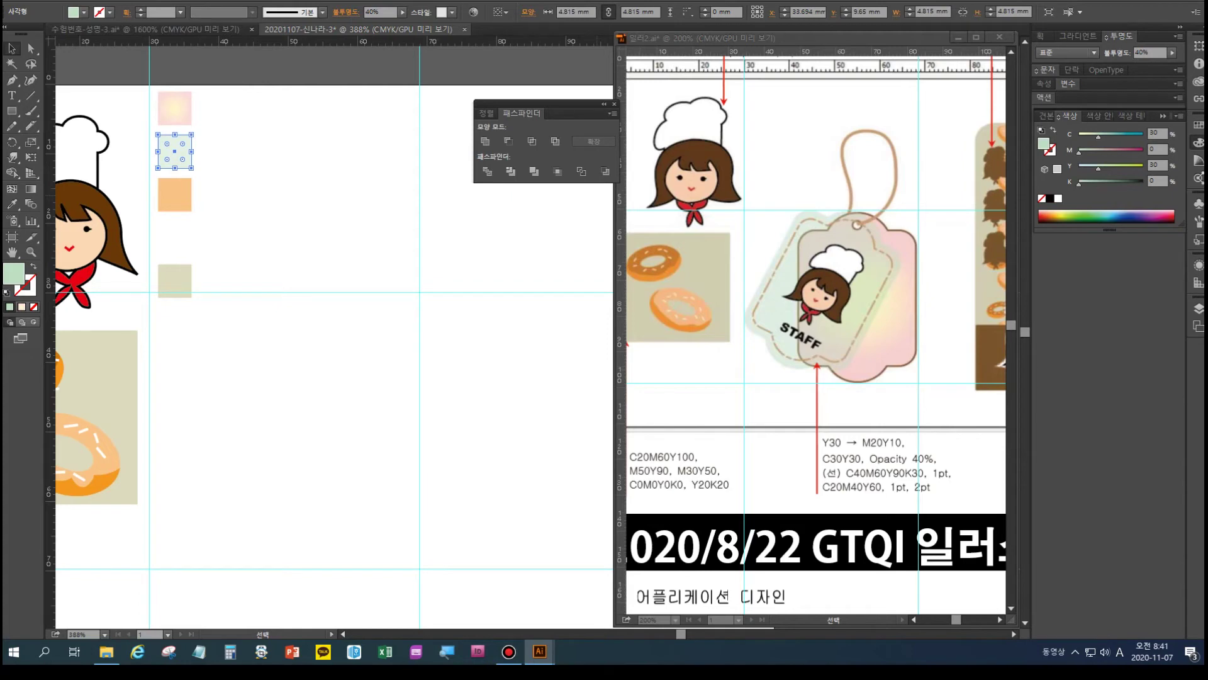
- Recolour the third swatch square to C20 M40 Y60 and deselect everything
click(175, 195)
click(1156, 133)
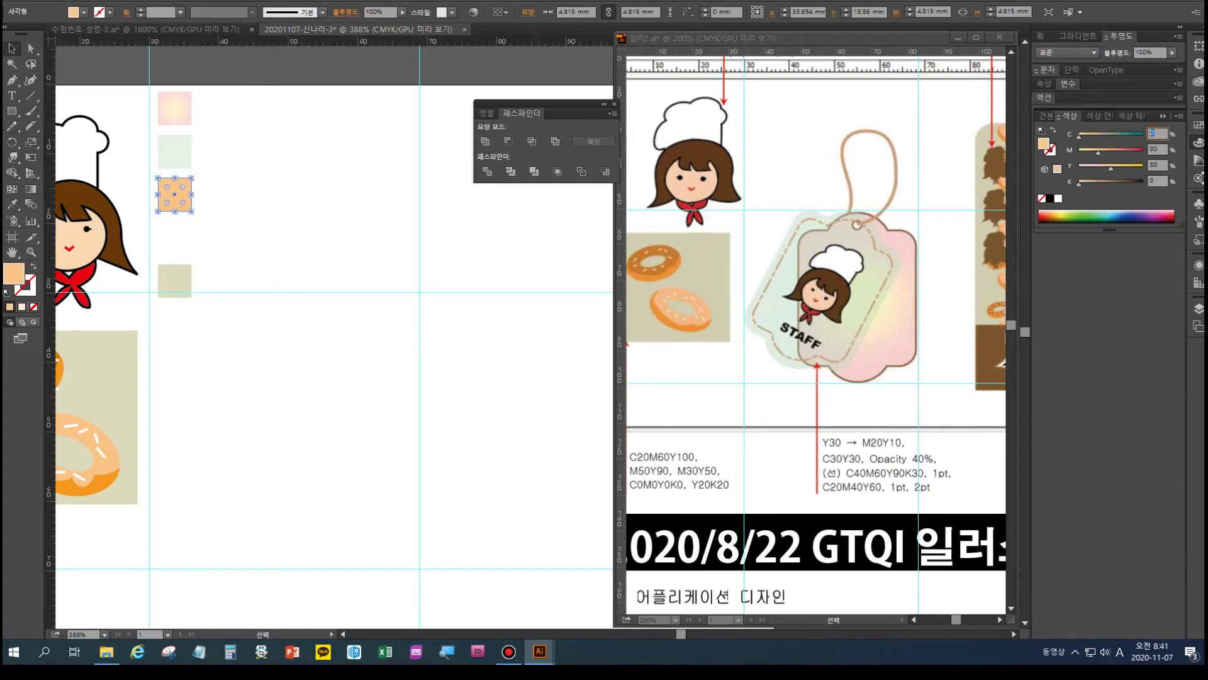
text(20)
text(40)
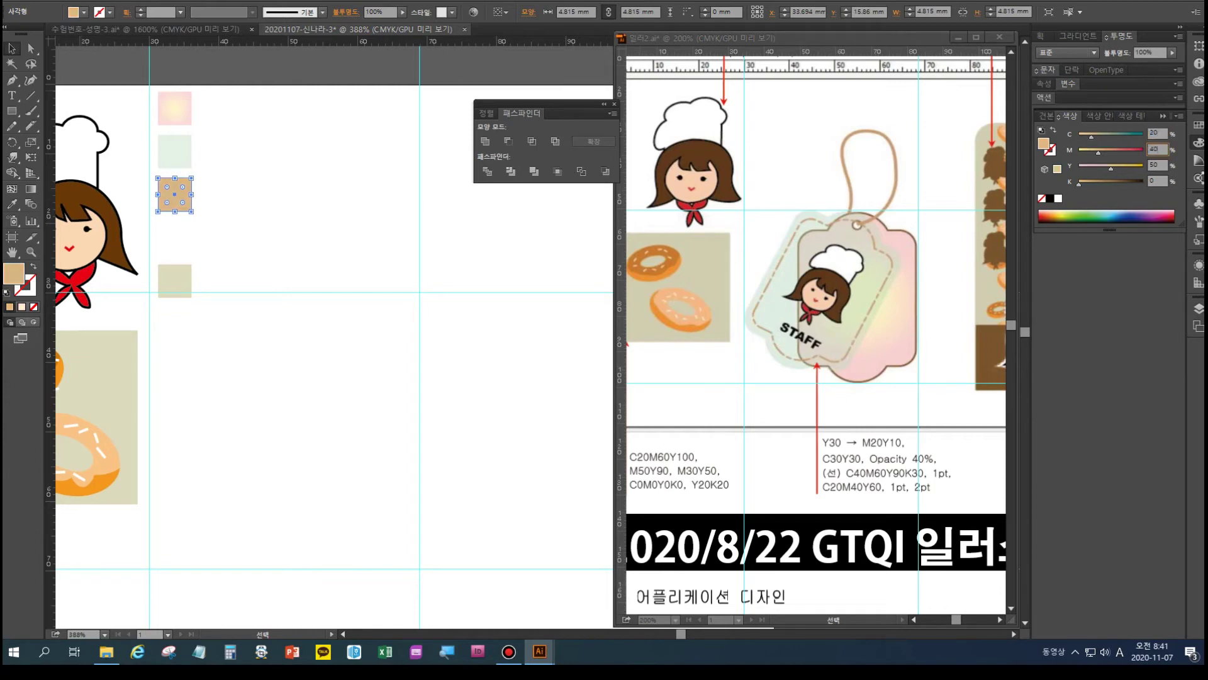
key(Tab)
text(60)
key(Return)
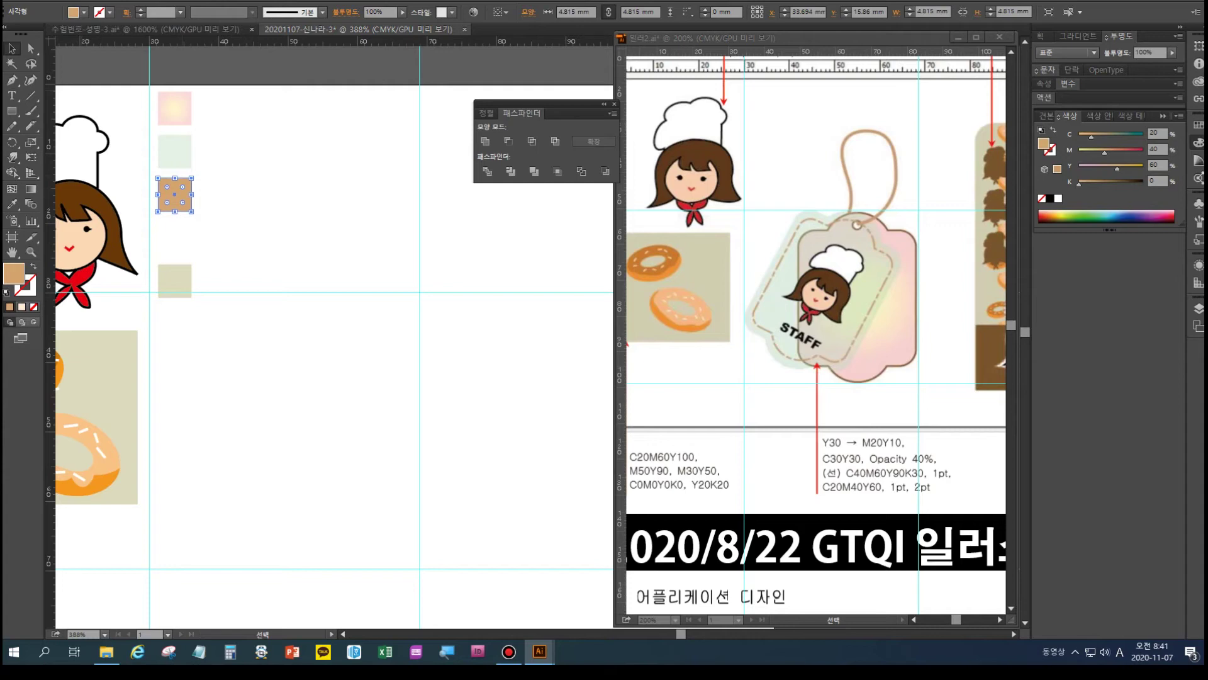
key(ctrl+shift+a)
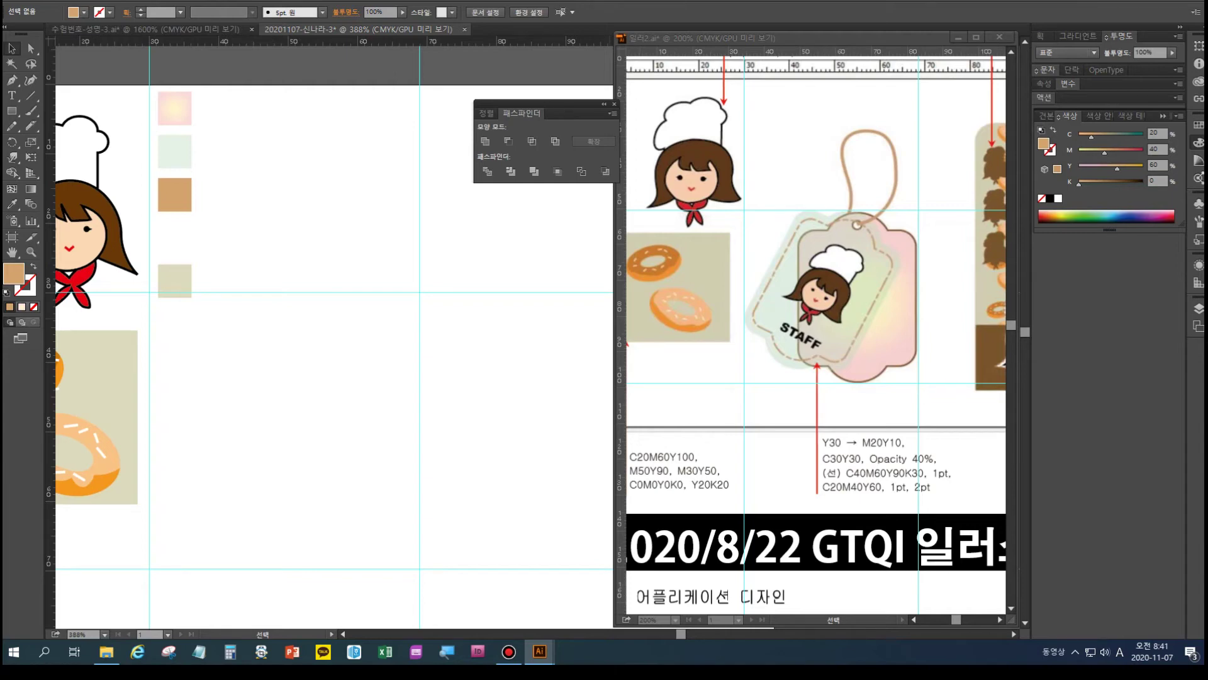
- Draw a rounded rectangle about 24.5 by 29 mm with a corner radius of about 4.23 mm in the empty area below the swatches
click(11, 110)
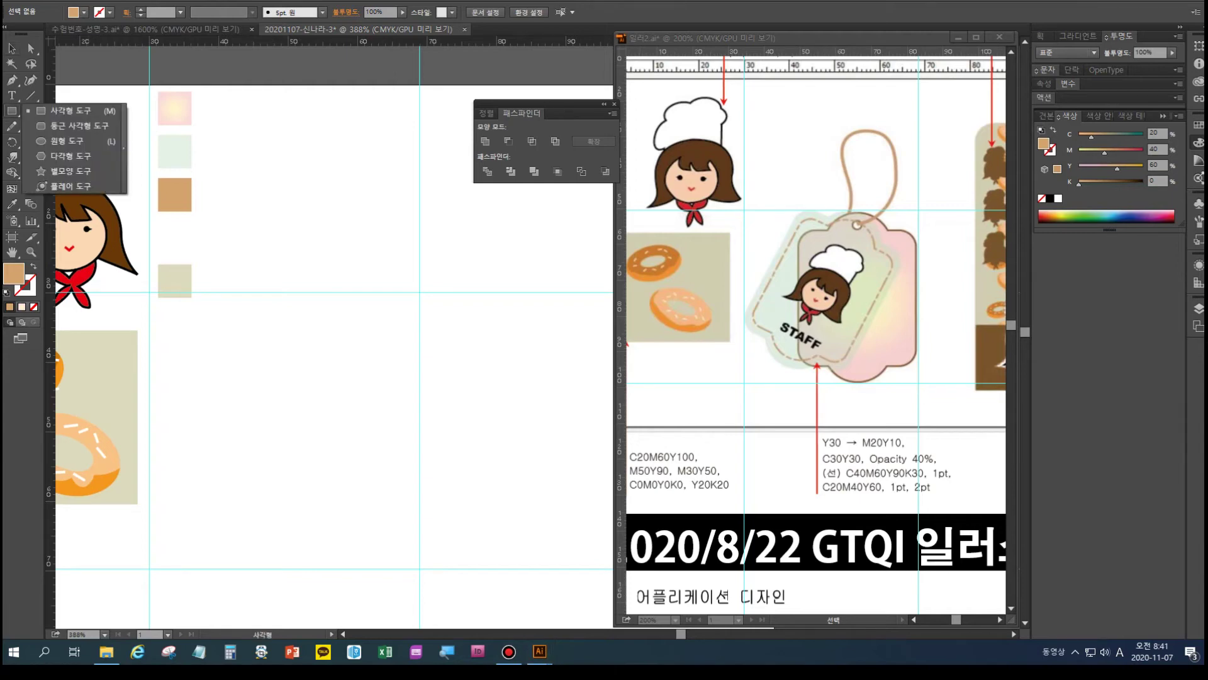
click(70, 126)
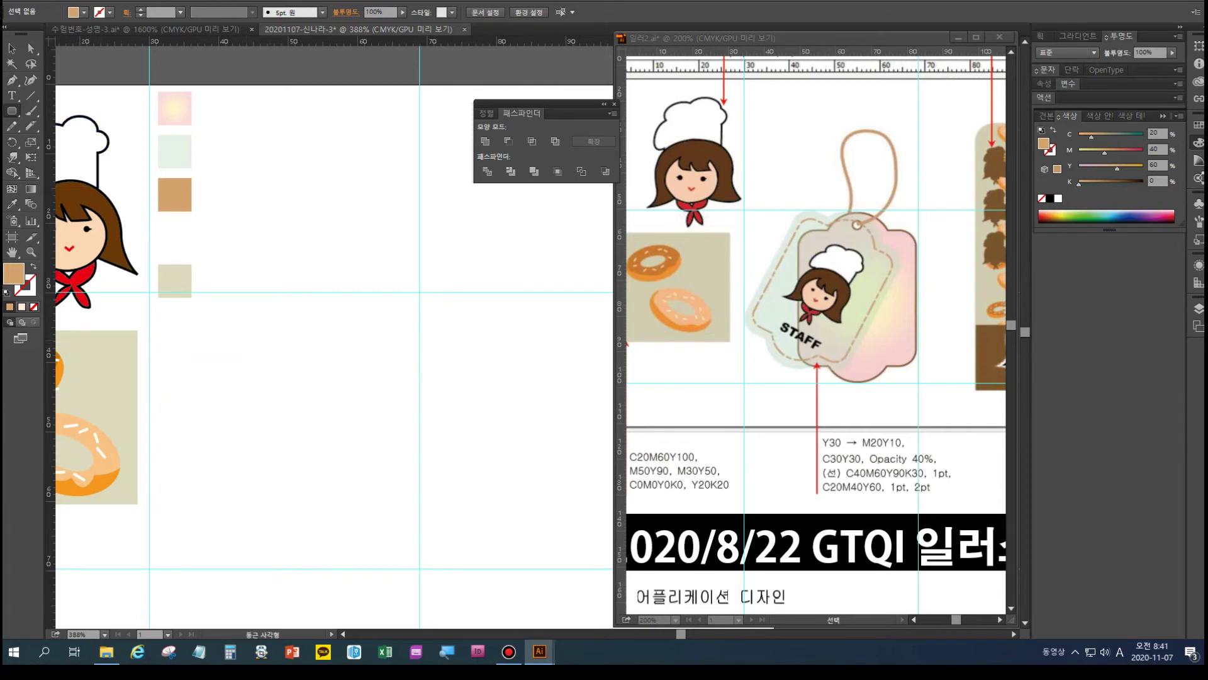
drag(246, 340, 416, 540)
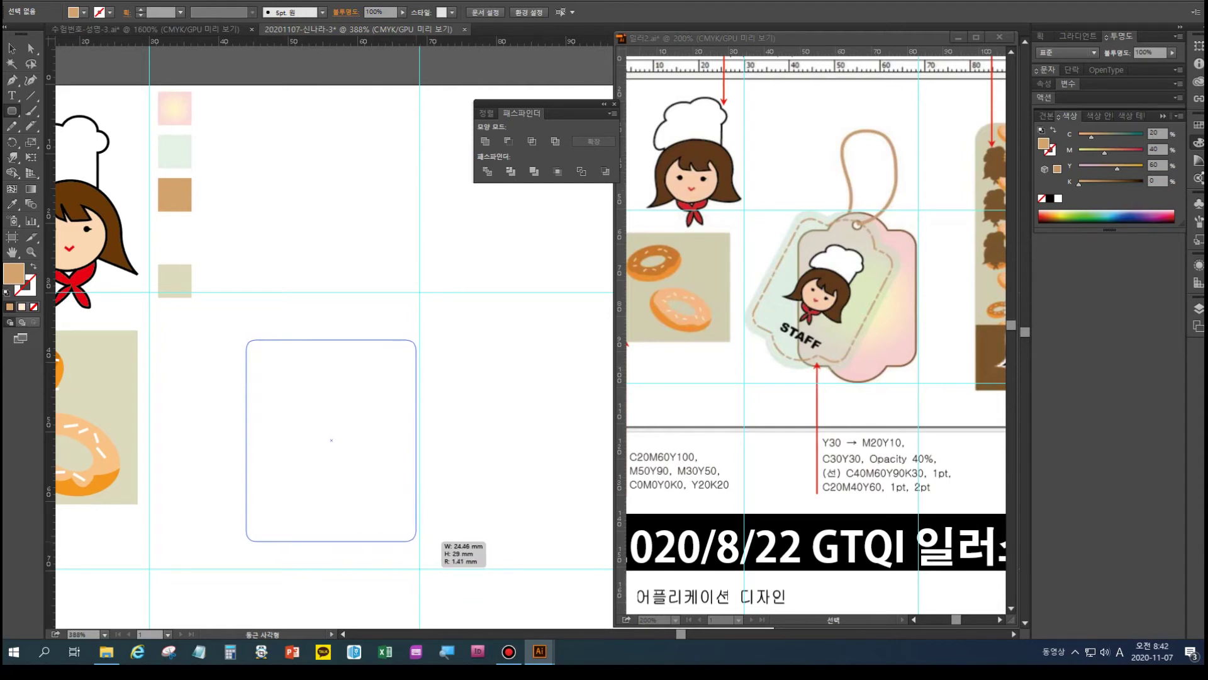
key(Up)
key(Up)
key(Up)
key(Up)
key(Up)
key(Up)
key(Up)
key(Up)
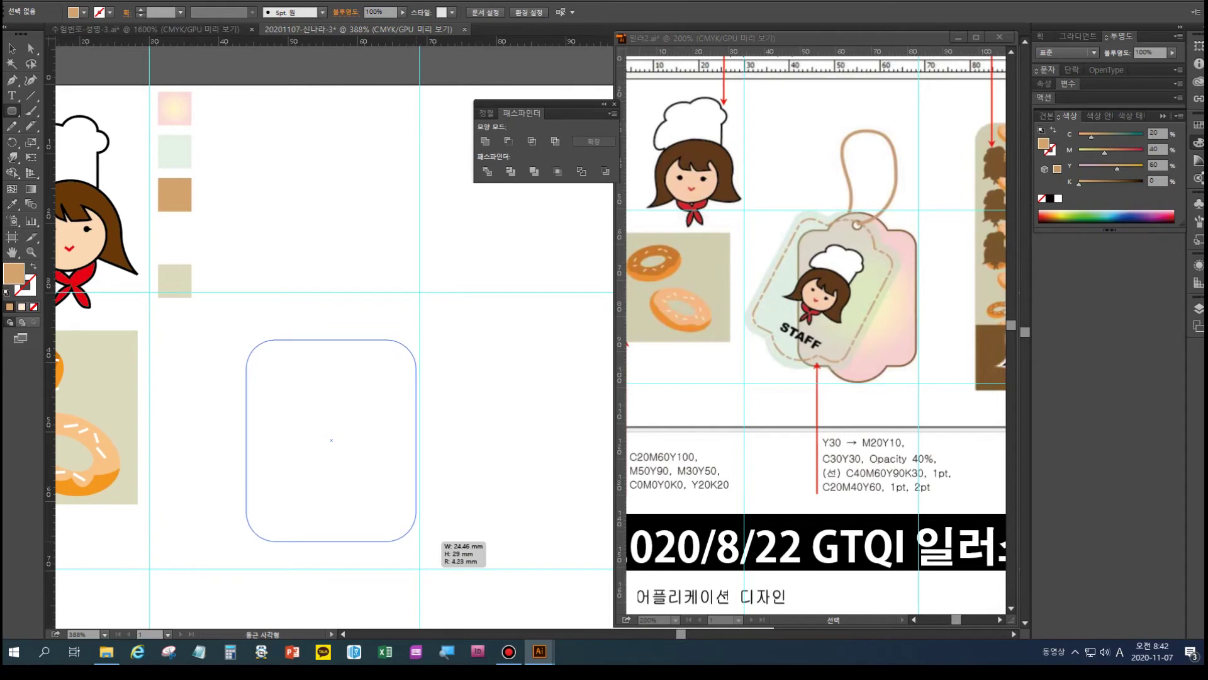
drag(416, 540, 417, 540)
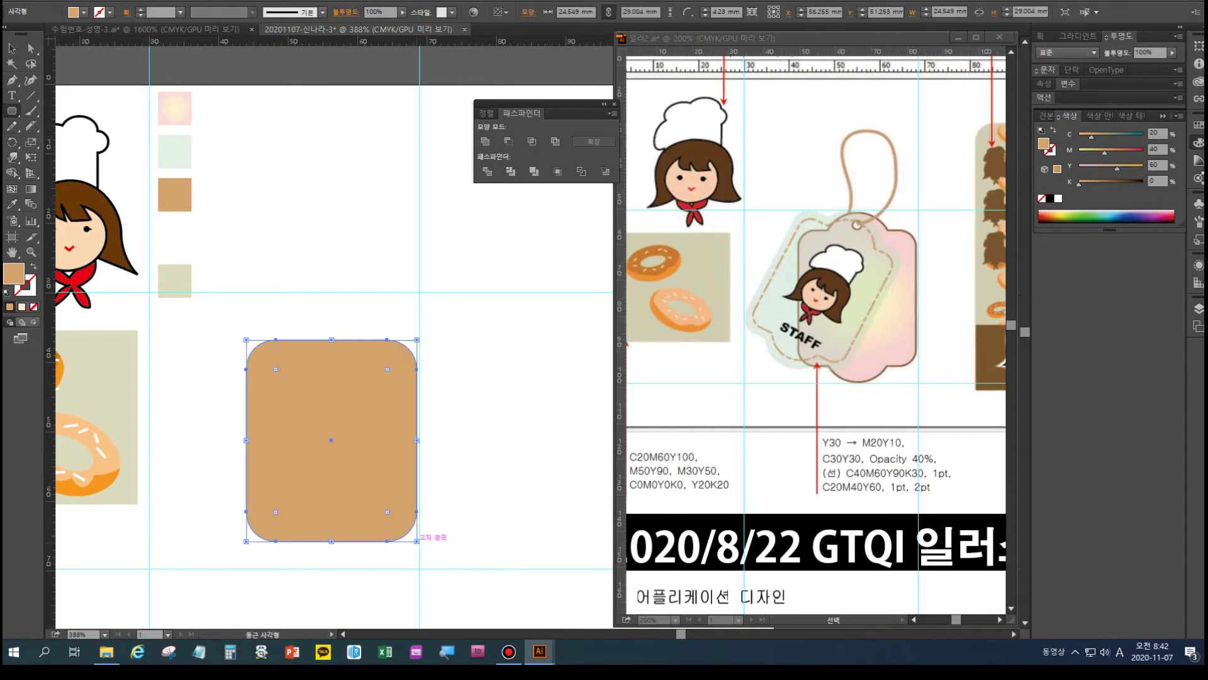
- Fill the rounded rectangle with the yellow-to-pink radial gradient sampled from the first swatch
key(i)
click(174, 109)
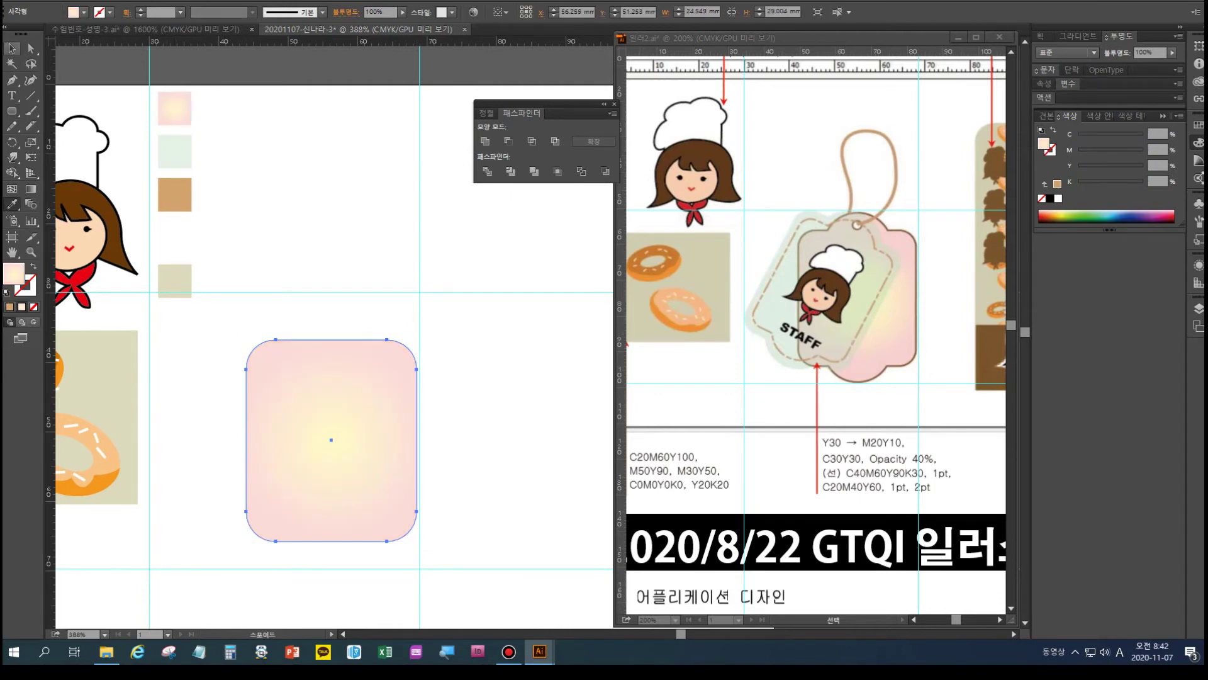
click(12, 49)
- Give the rounded rectangle a stroke coloured C40 M60 Y90 K30 and deselect it
key(x)
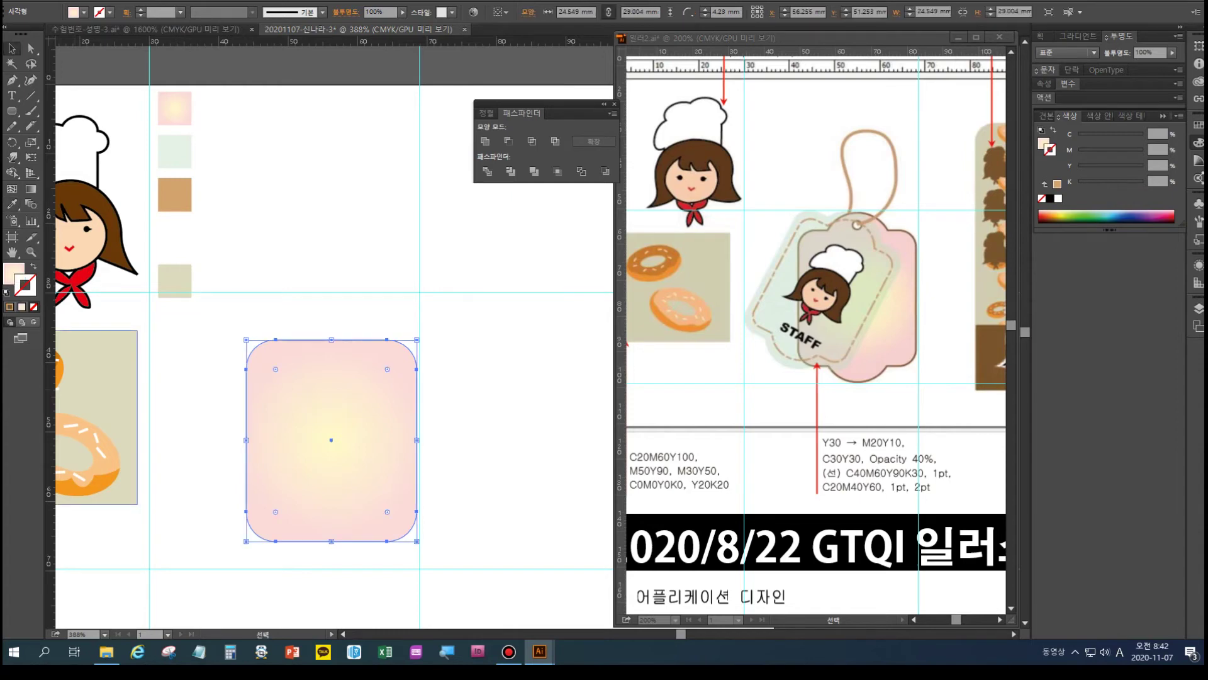
click(1157, 134)
text(40)
key(Tab)
text(60)
key(Tab)
text(90)
key(Tab)
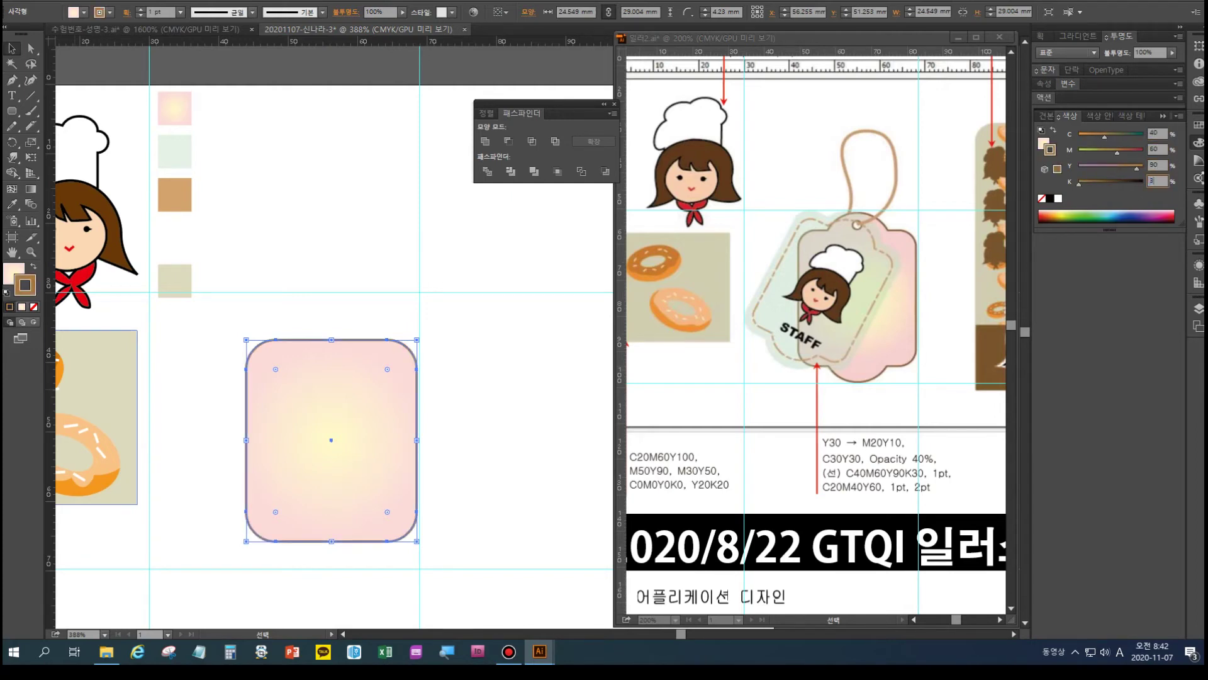
key(Return)
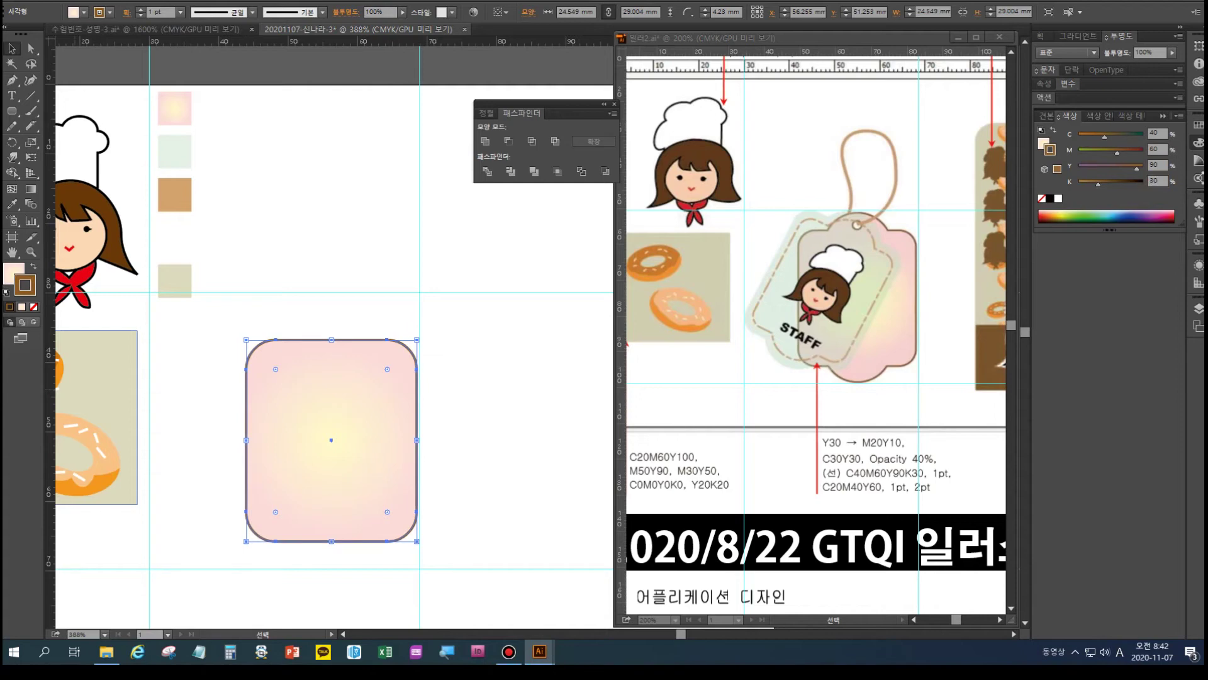
key(a)
ctrl+click(367, 322)
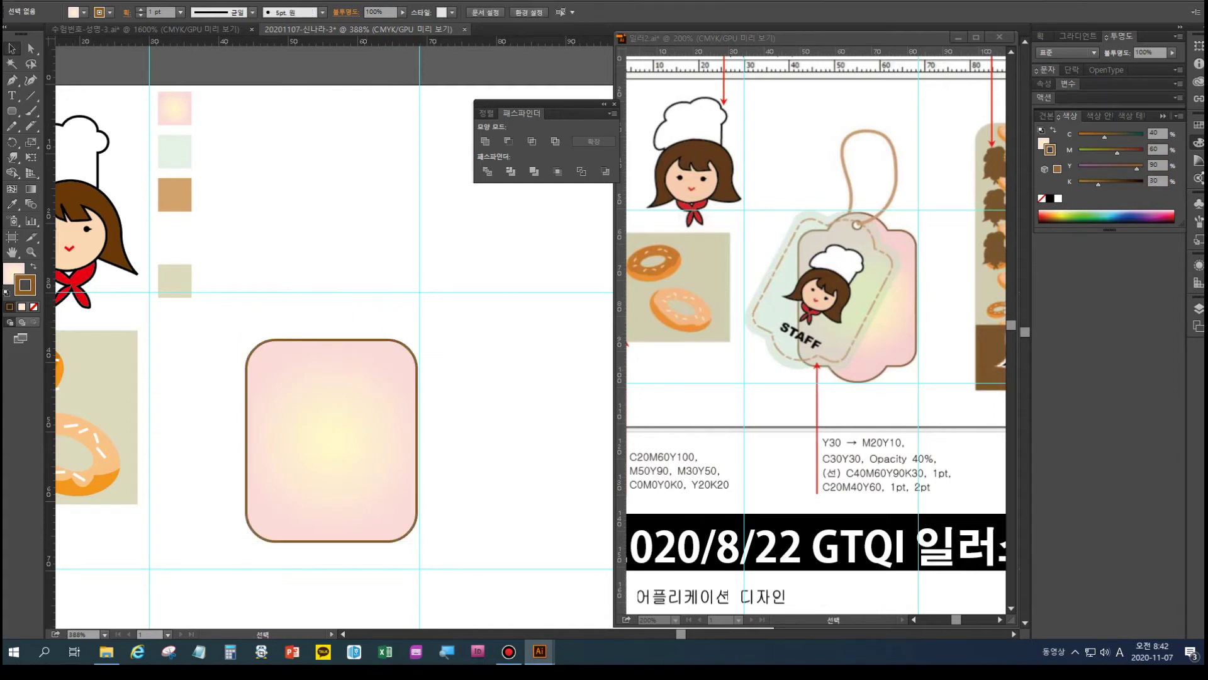
- Draw an ellipse about 11.8 by 9.3 mm overlapping the middle of the rounded rectangle's top edge
click(12, 110)
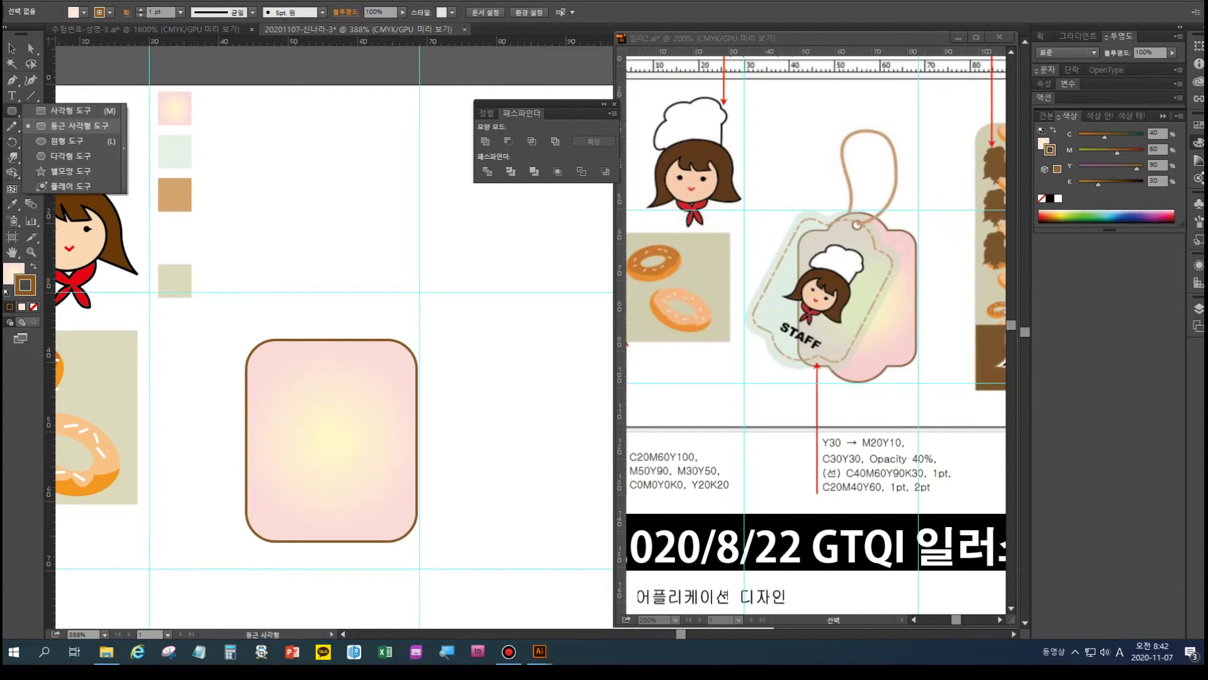
click(66, 141)
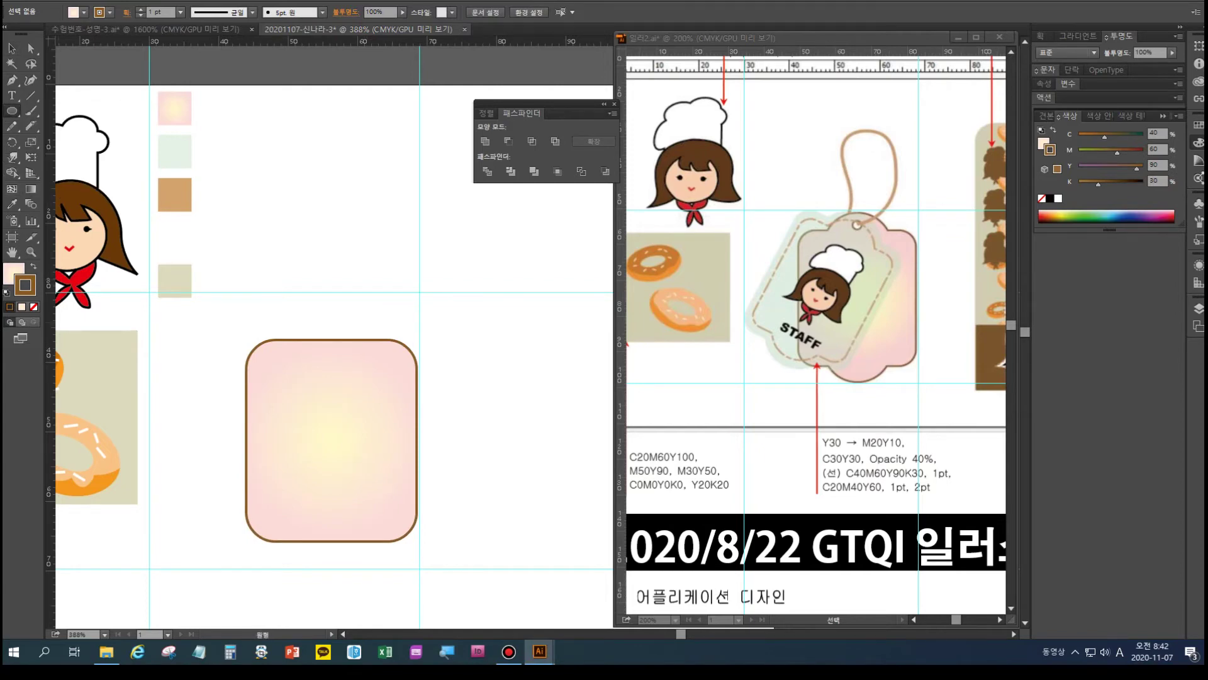
mouse_move(290, 303)
mouse_down()
mouse_move(367, 364)
mouse_move(362, 353)
mouse_up()
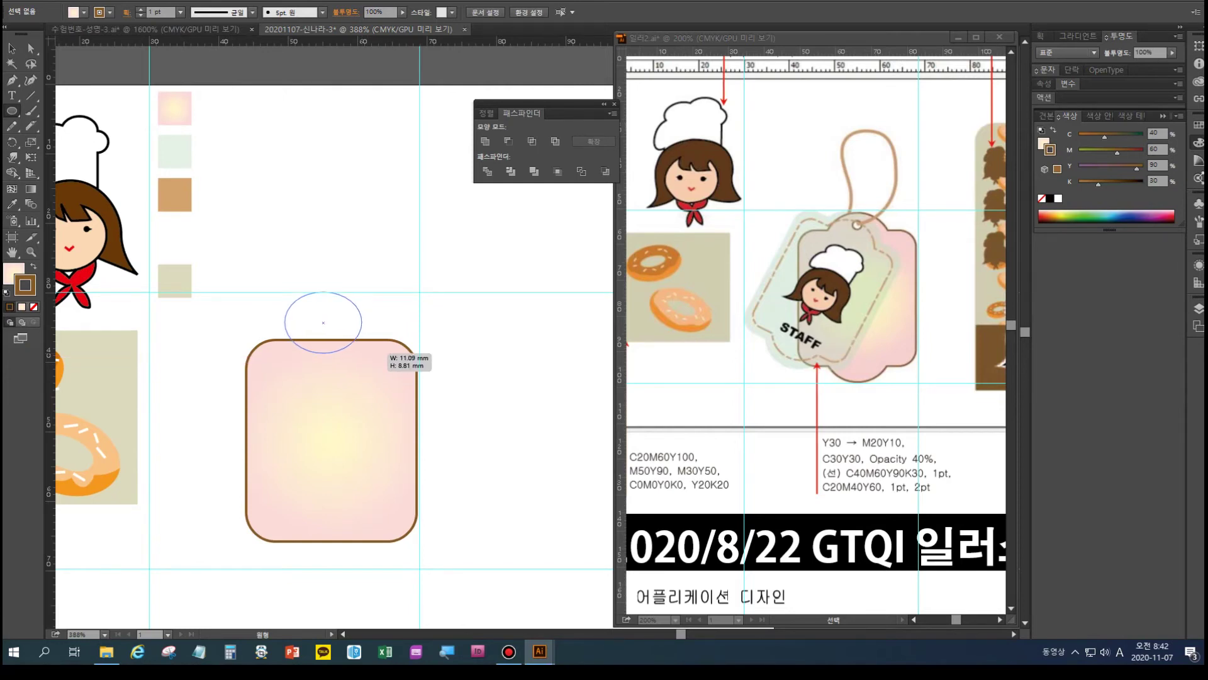
drag(362, 352, 373, 359)
- Place a vertical guide through the rounded rectangle's centre and extend its top edge upward to a height of about 31.3 mm
click(12, 49)
click(296, 434)
drag(51, 371, 332, 390)
drag(332, 440, 331, 440)
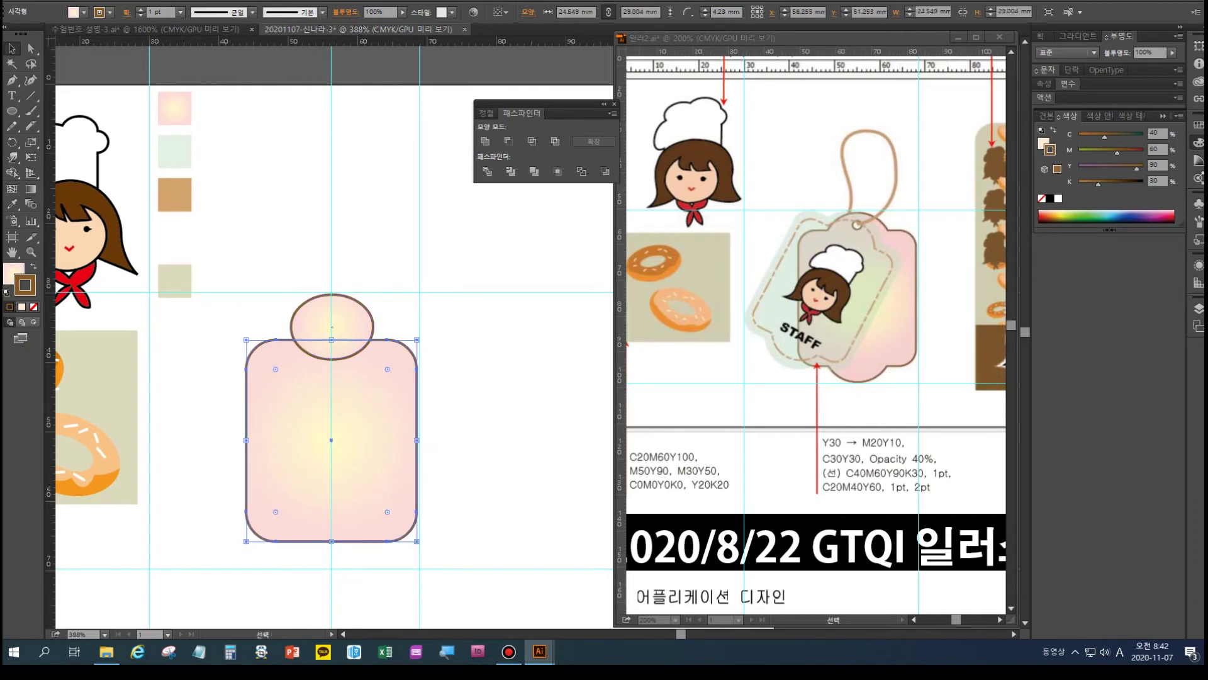
drag(332, 340, 332, 324)
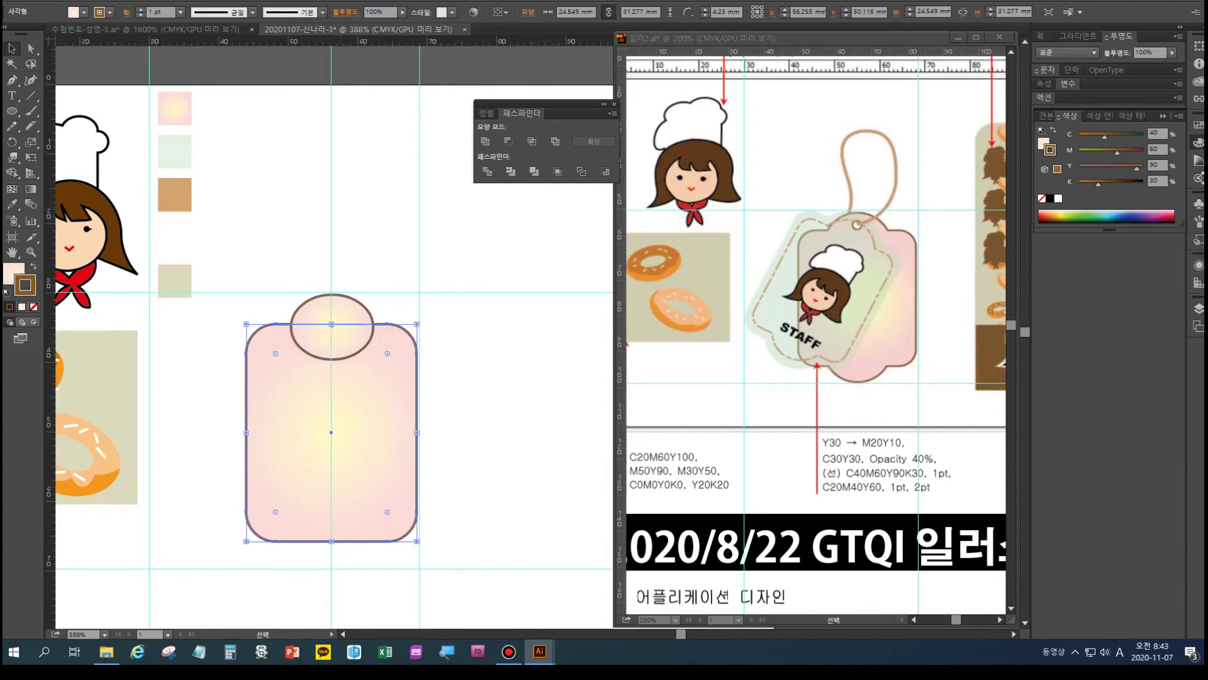
- Align the ellipse and the rounded rectangle by their horizontal centres and reselect only the ellipse
click(374, 327)
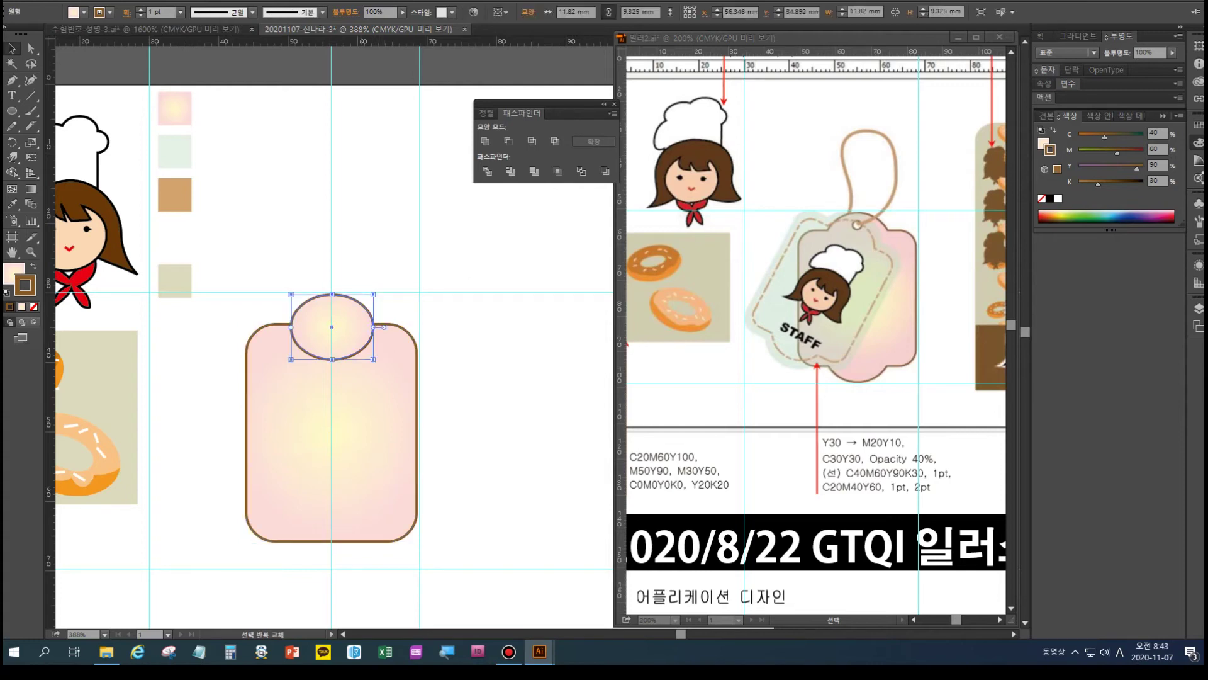
key(shift+F8)
key(shift+F7)
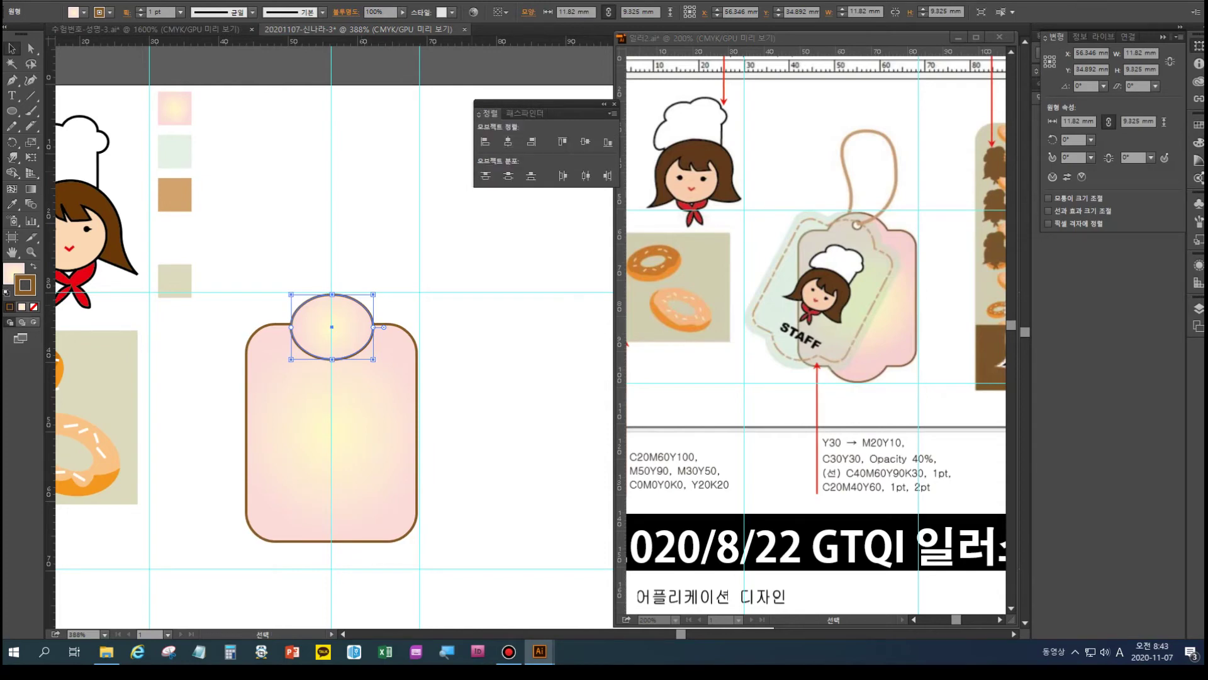
shift+click(381, 391)
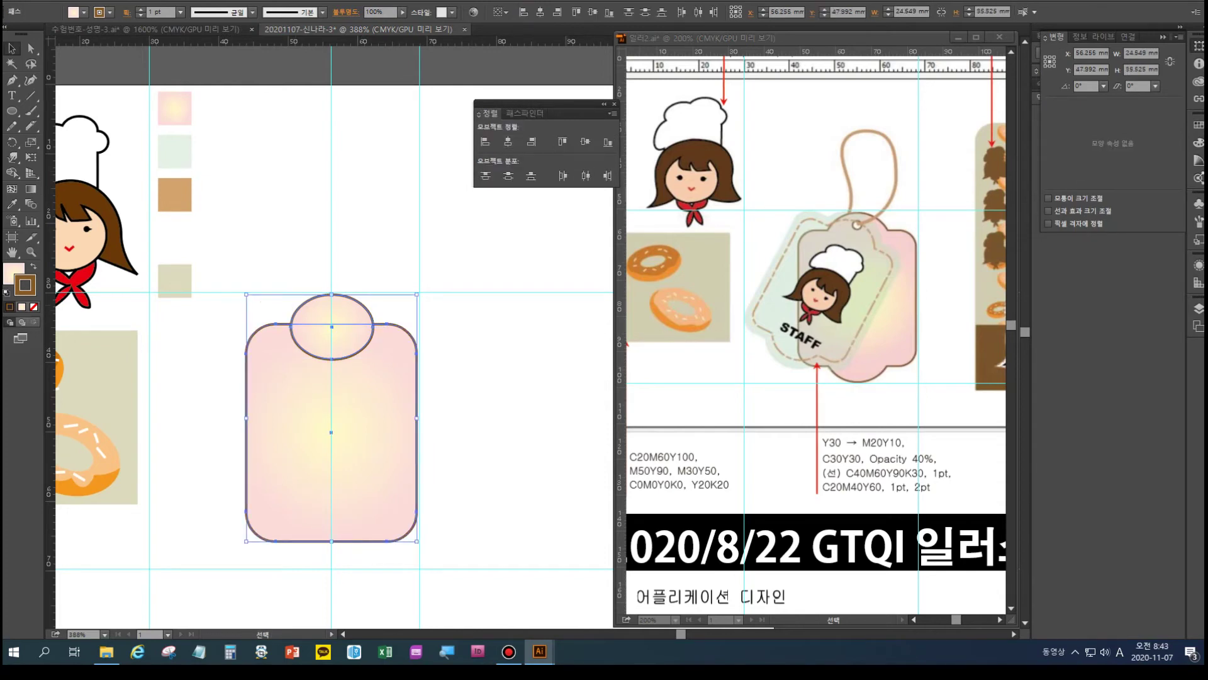
click(508, 141)
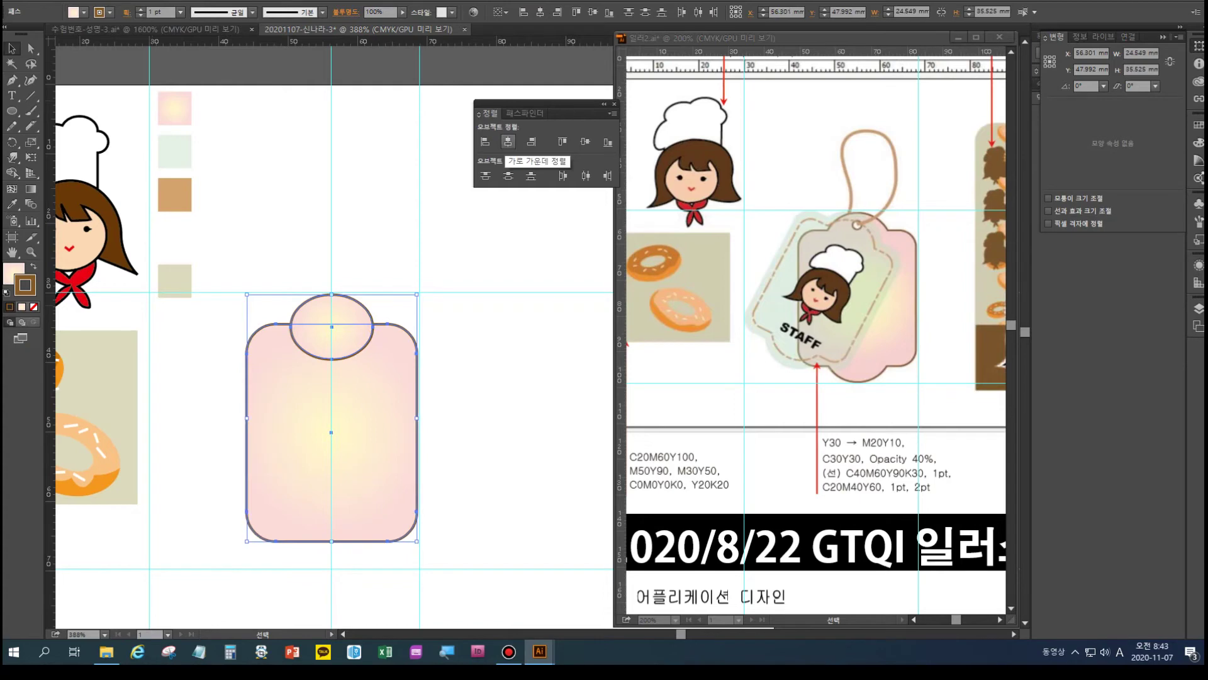
click(454, 259)
click(339, 327)
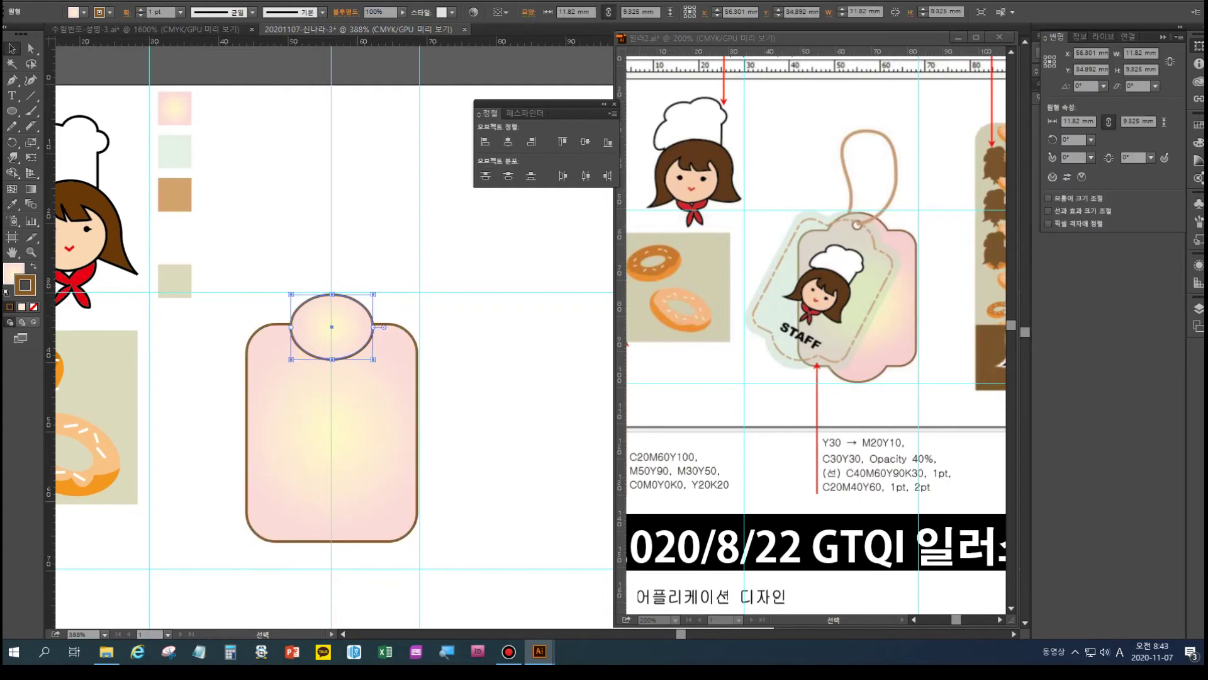
- Copy the ellipse straight down onto the rounded rectangle's bottom edge and unite the three shapes into one tag outline
alt+drag(332, 327, 331, 537)
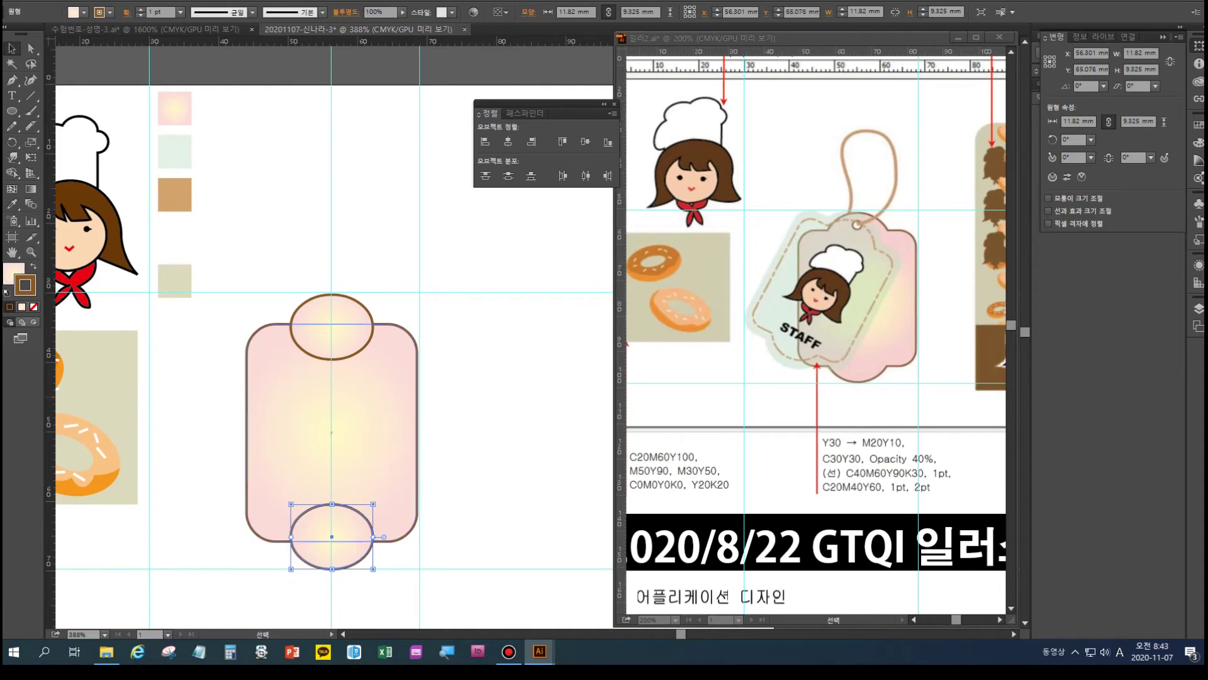
drag(235, 279, 434, 592)
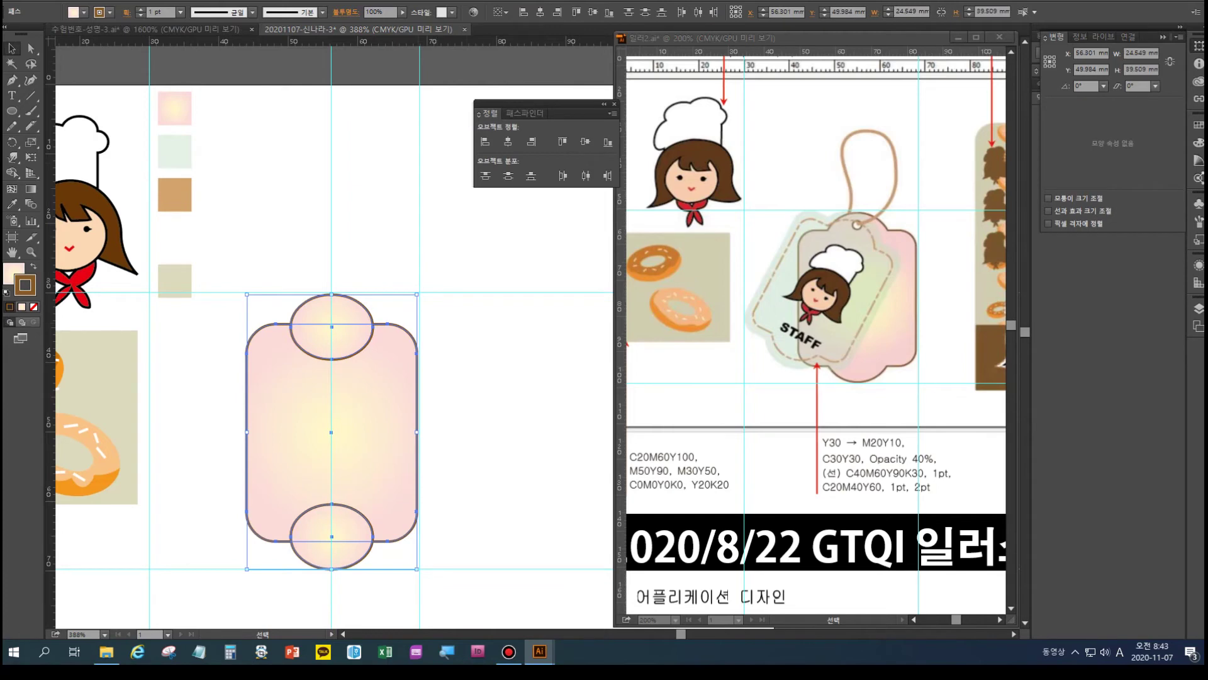
click(522, 113)
click(485, 141)
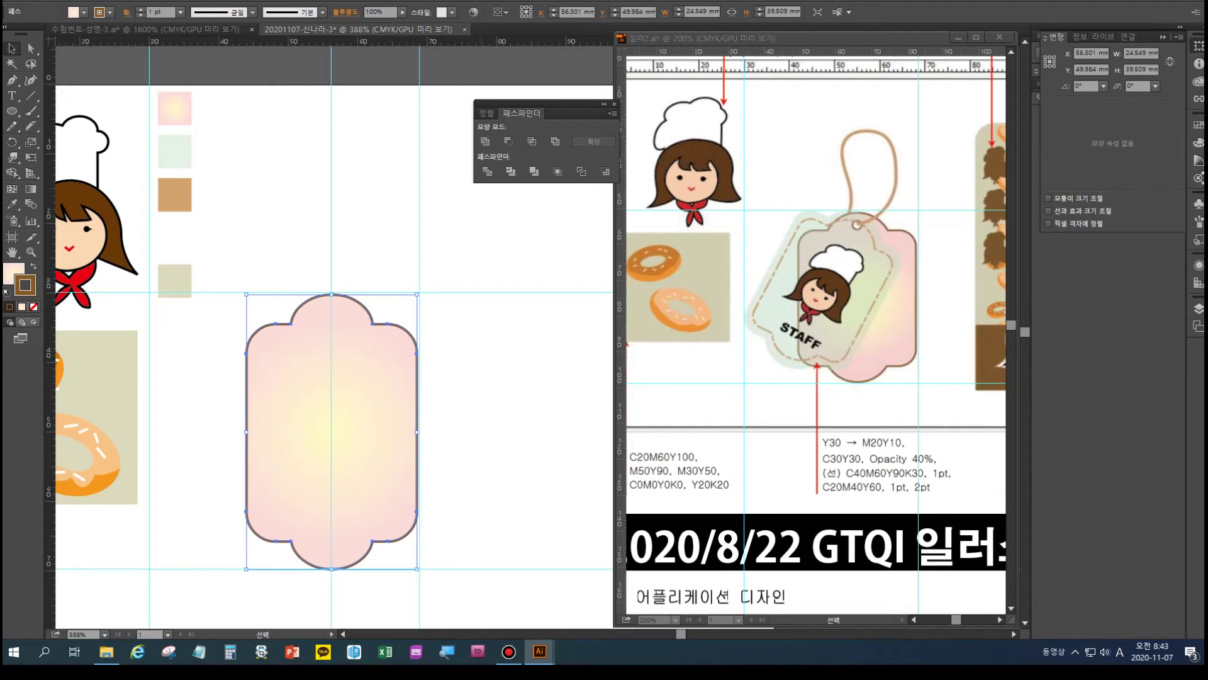
key(ctrl+shift+a)
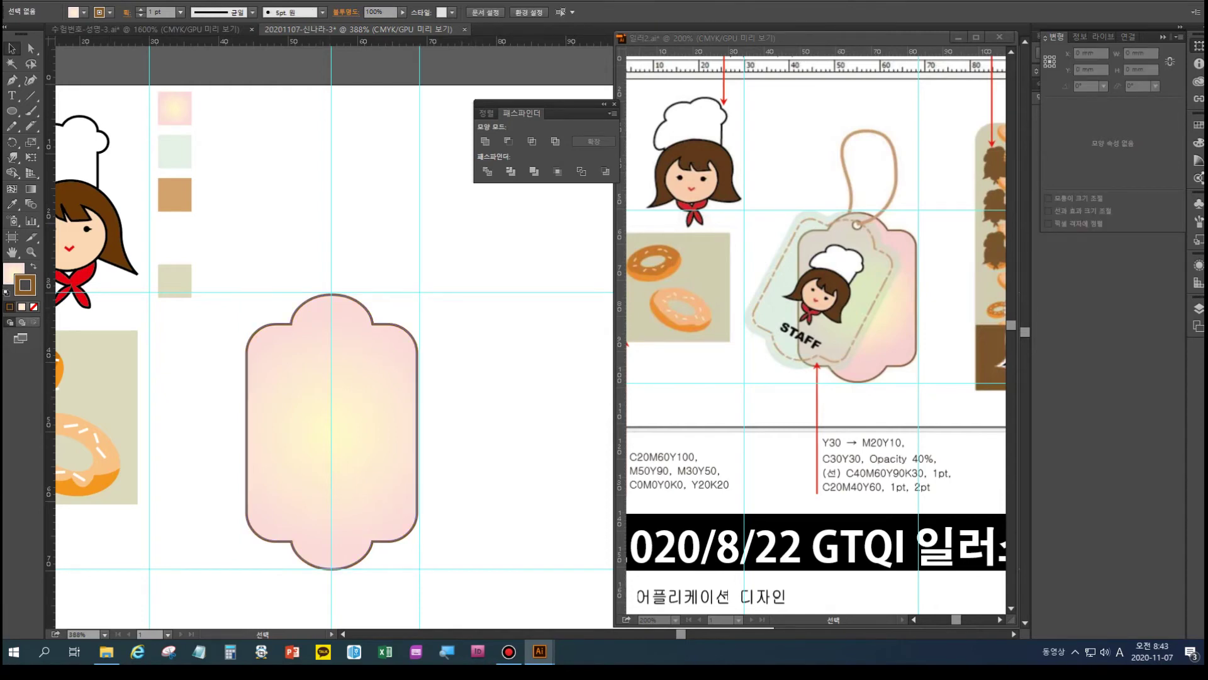
- Flatten the tag's two bulges by nudging the topmost anchor point two increments down and the bottommost one two increments up
key(a)
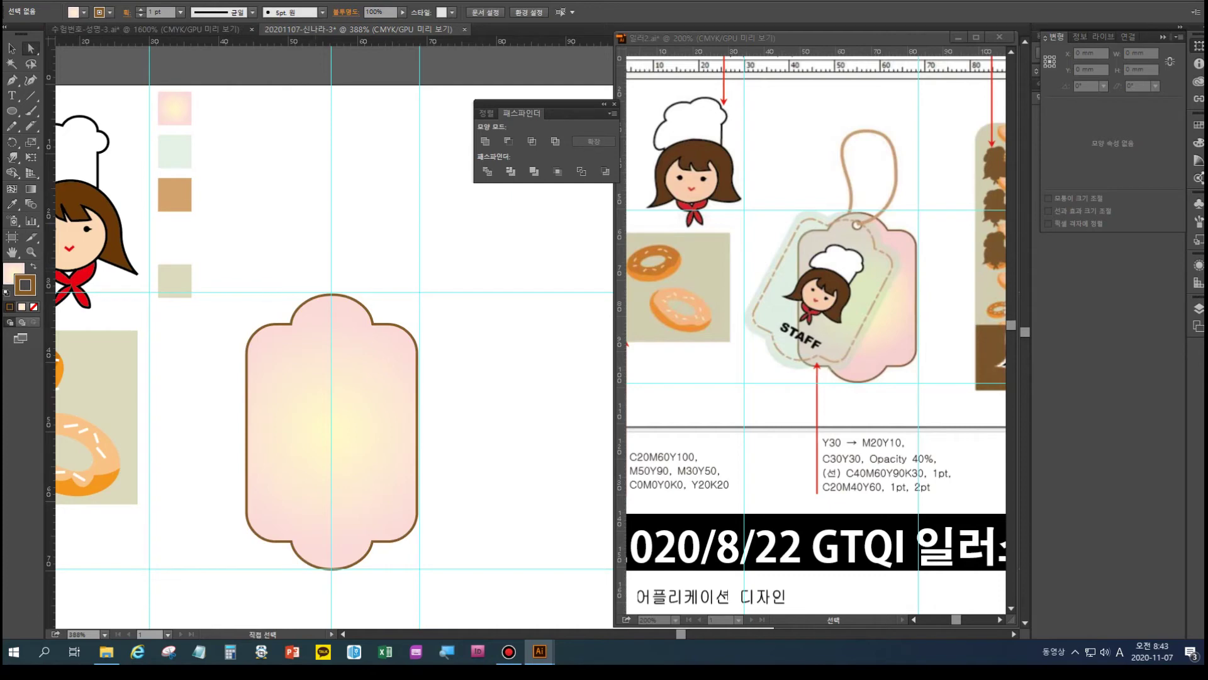
drag(308, 290, 337, 311)
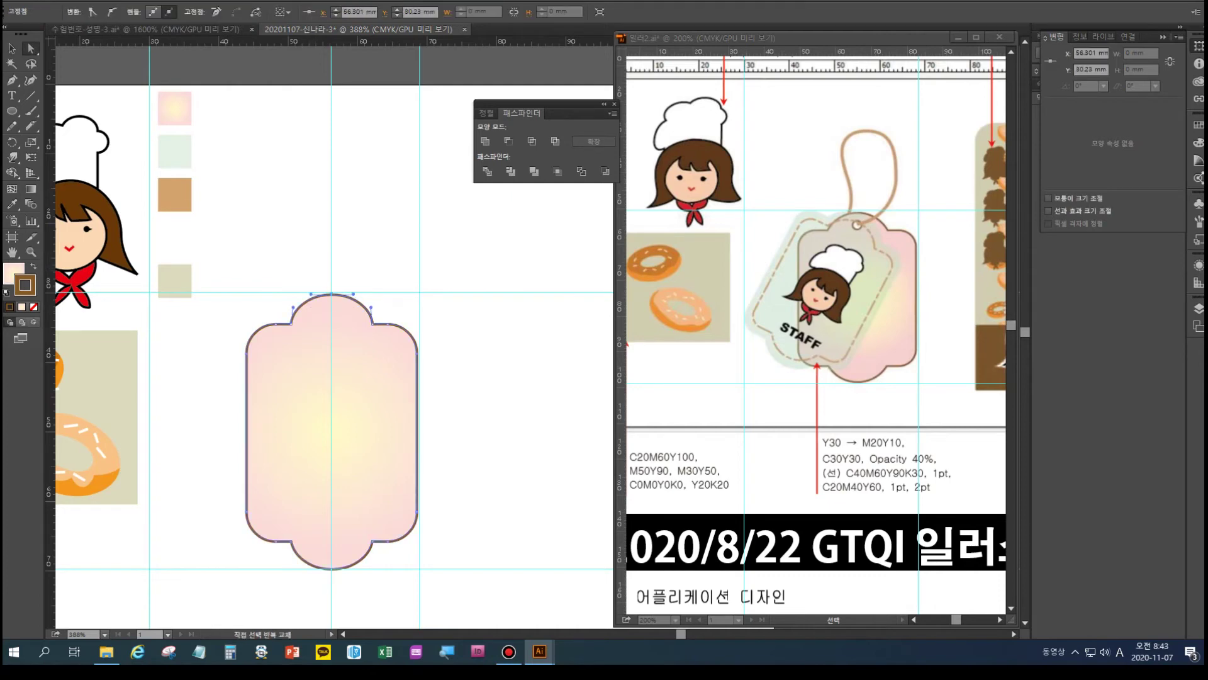
key(Down)
key(Down)
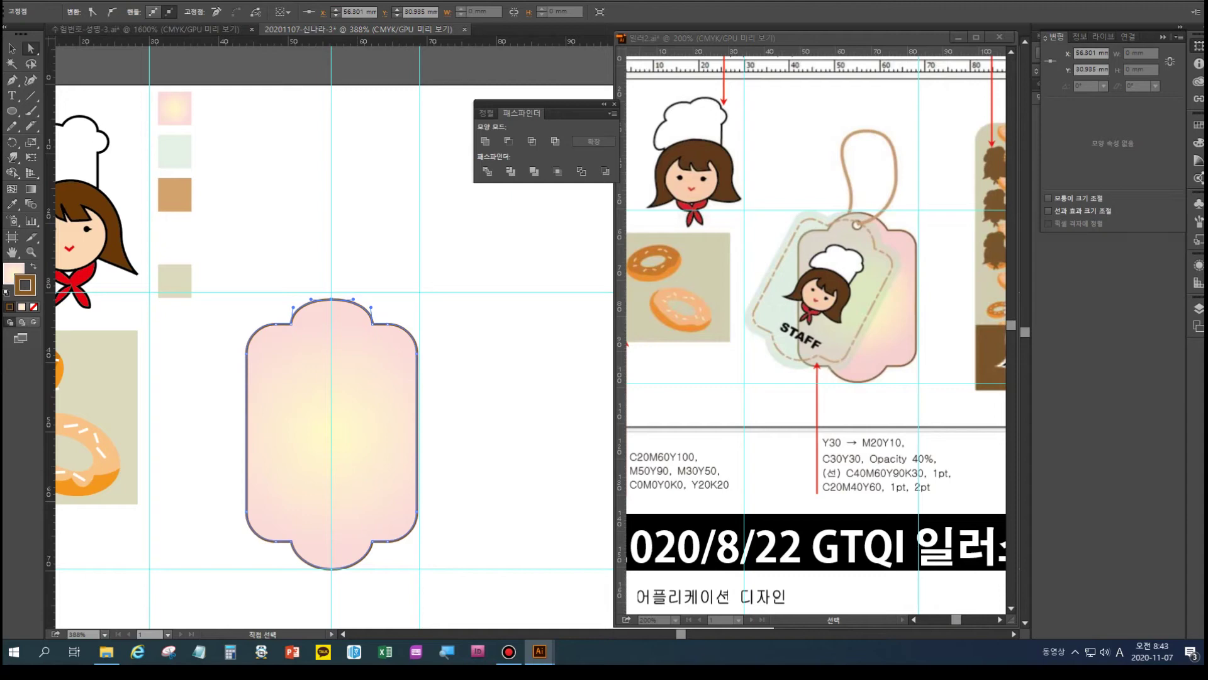
drag(361, 581, 320, 566)
key(Up)
key(Up)
click(455, 498)
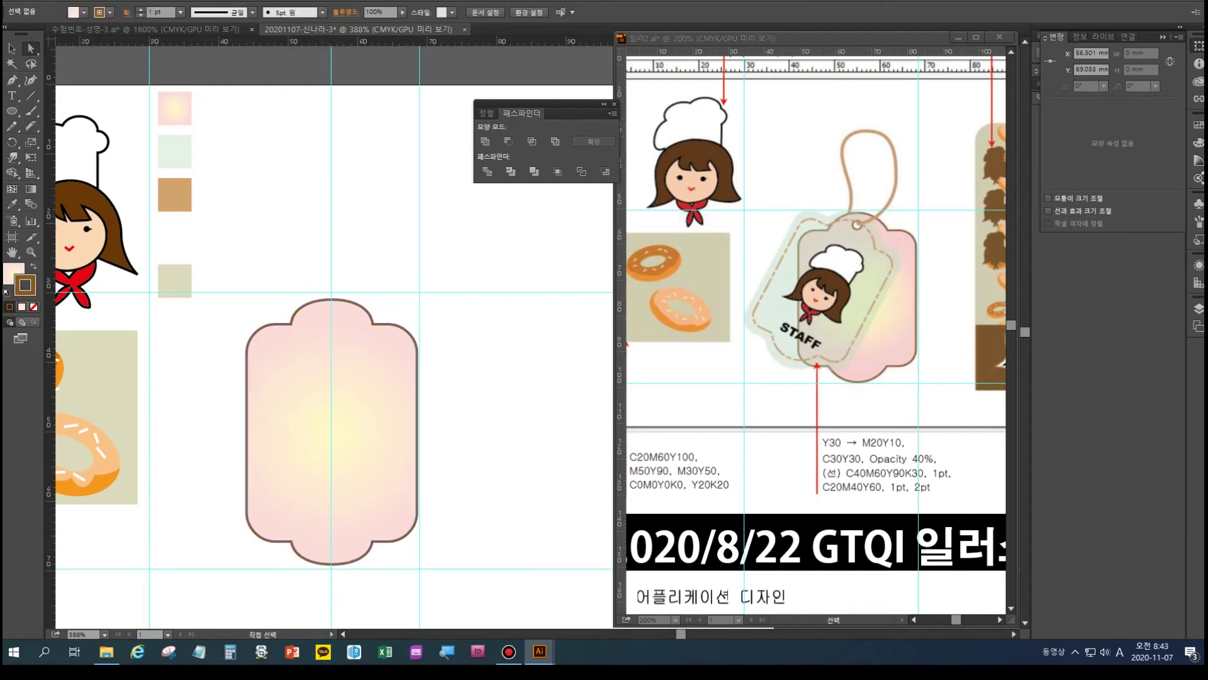
- Draw a circle about 1.5 mm across inside the tag's top bulge and subtract it from the tag as a punched hole
click(12, 111)
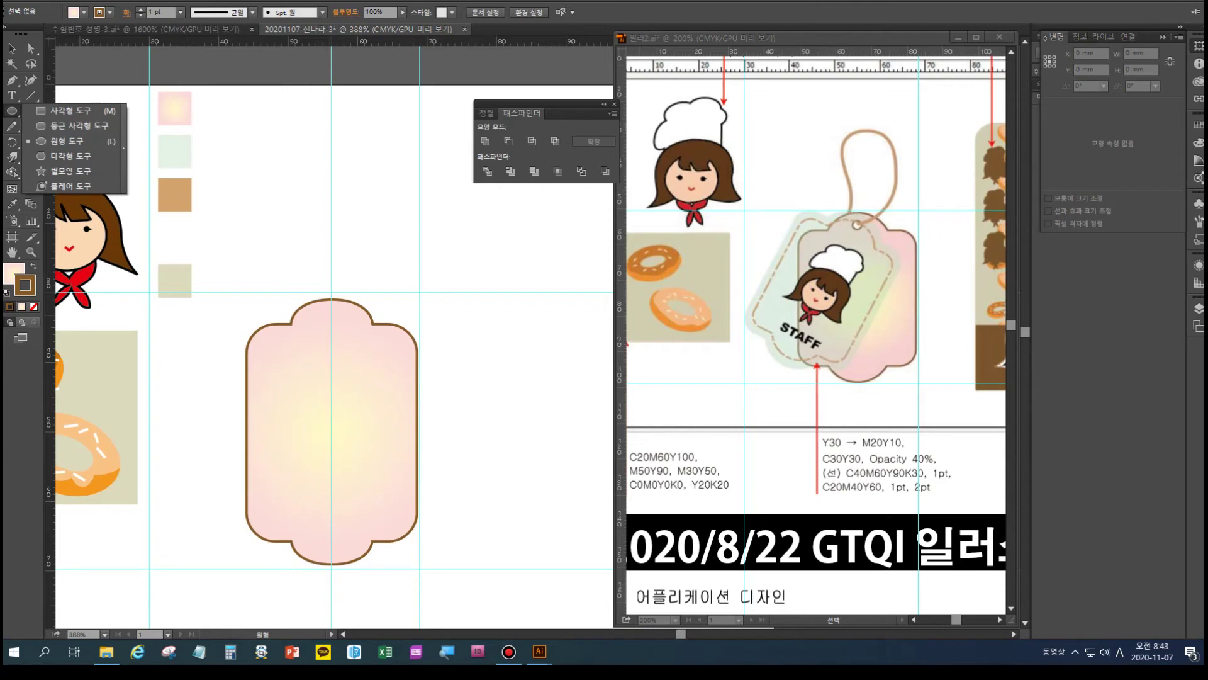
click(67, 141)
drag(331, 315, 335, 320)
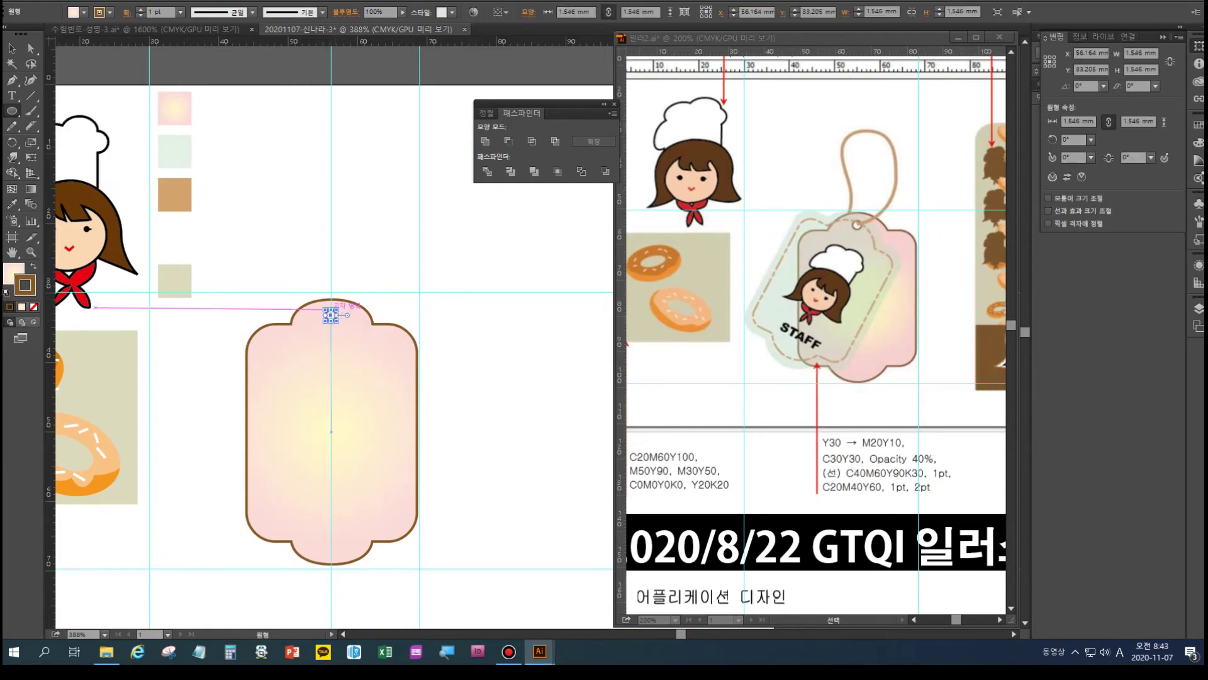
key(v)
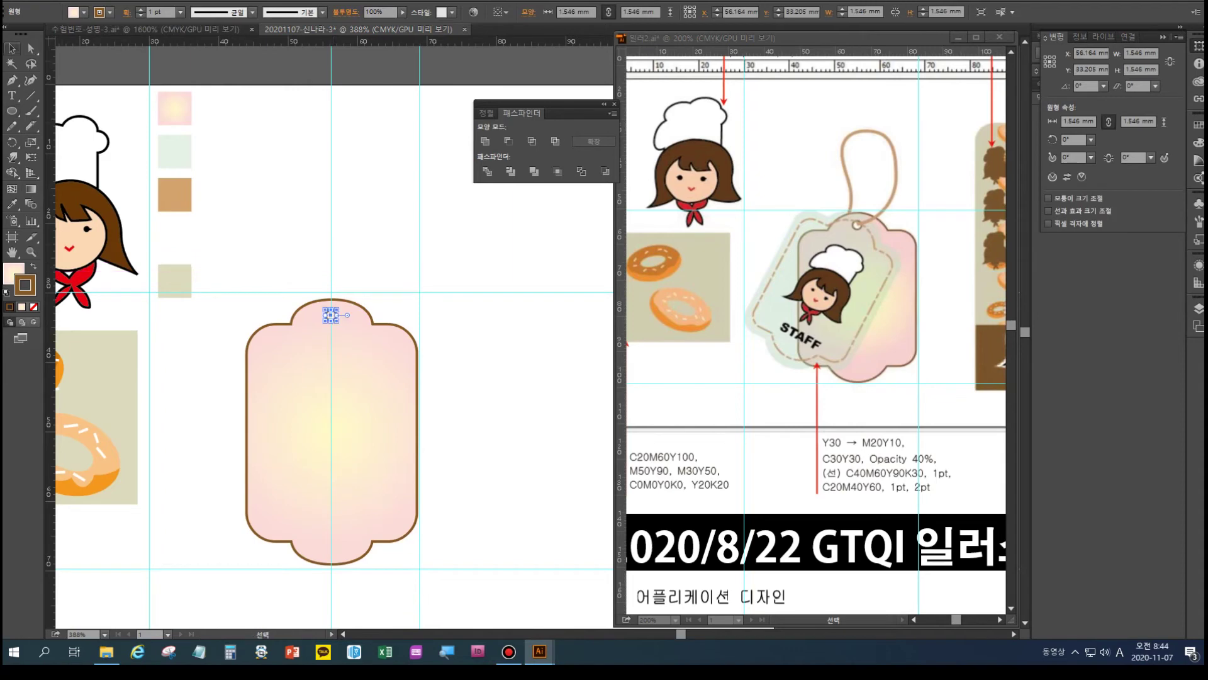
click(316, 317)
shift+click(331, 315)
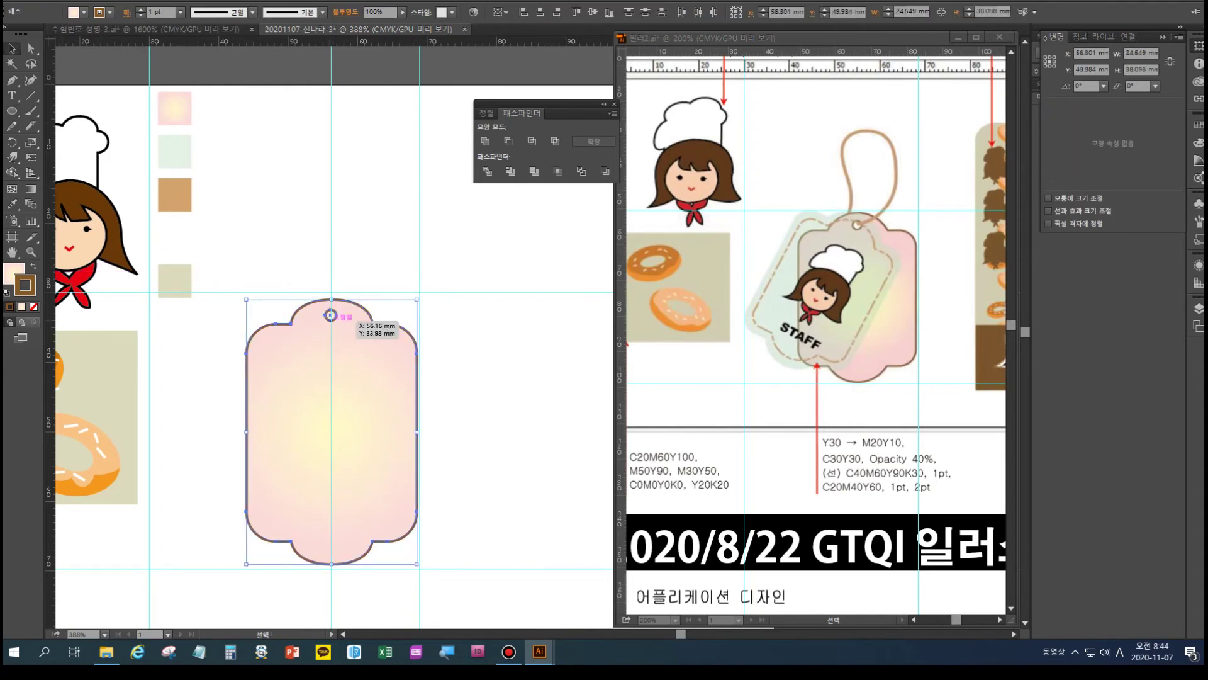
click(507, 141)
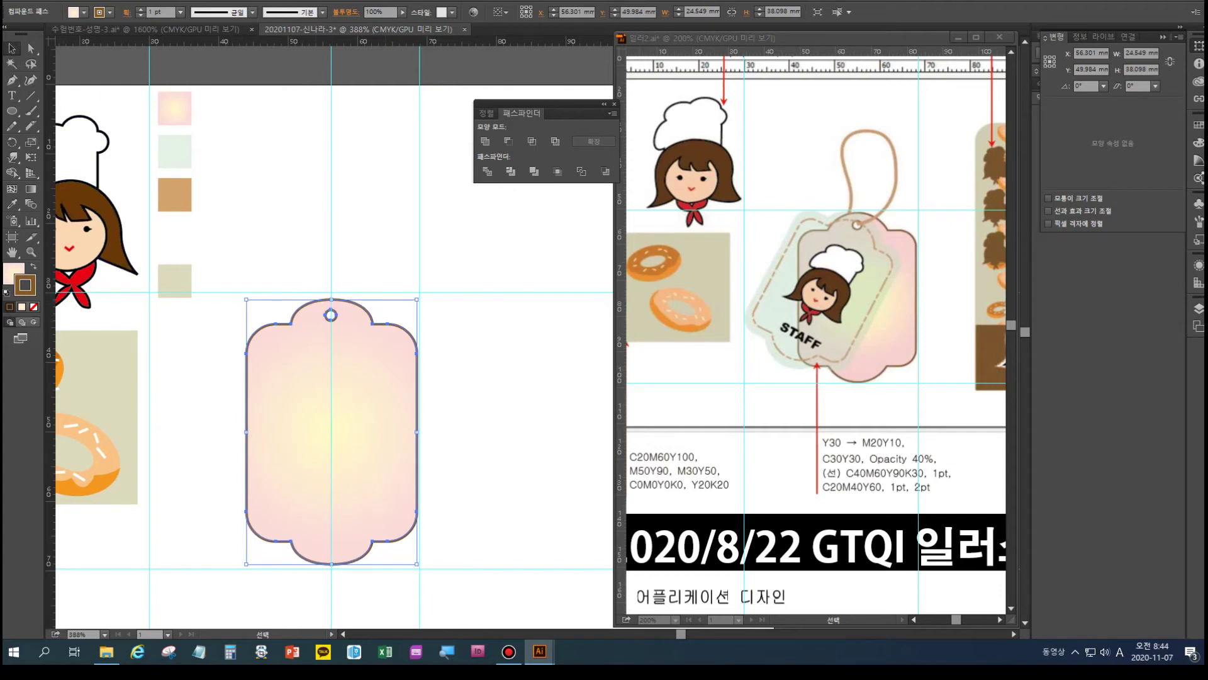
- Duplicate the punched tag to the left, tilt the copy clockwise over the original as in the reference, and shrink it slightly
key(a)
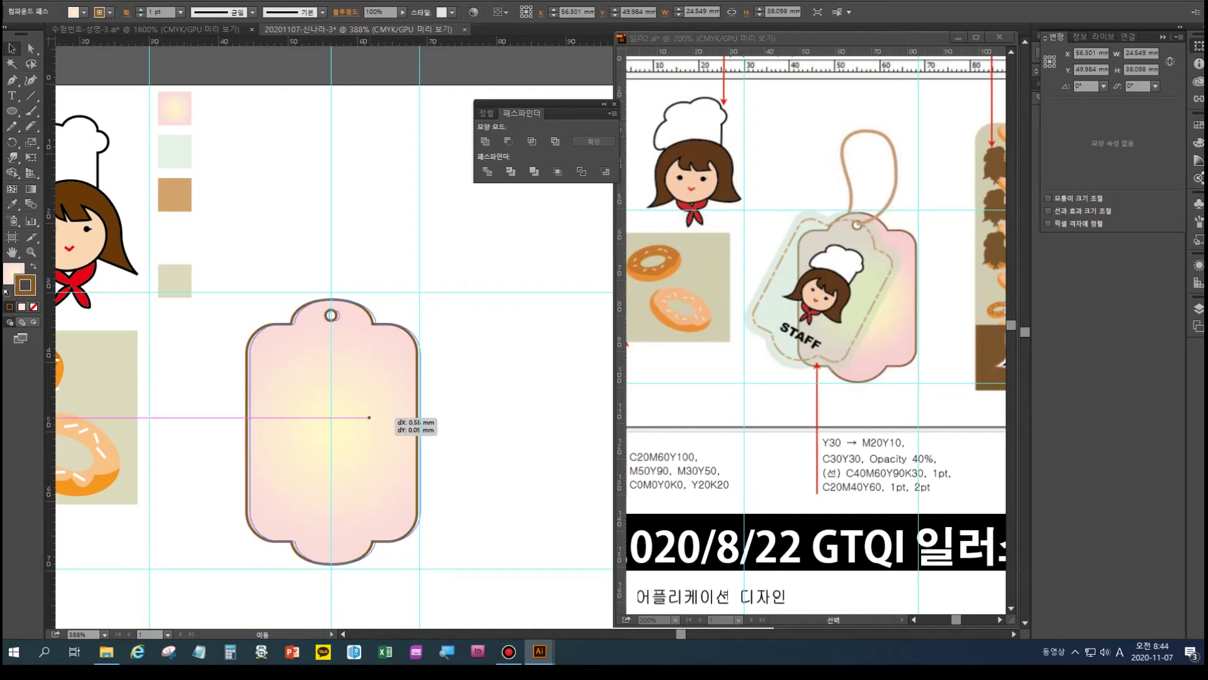
drag(417, 431, 336, 427)
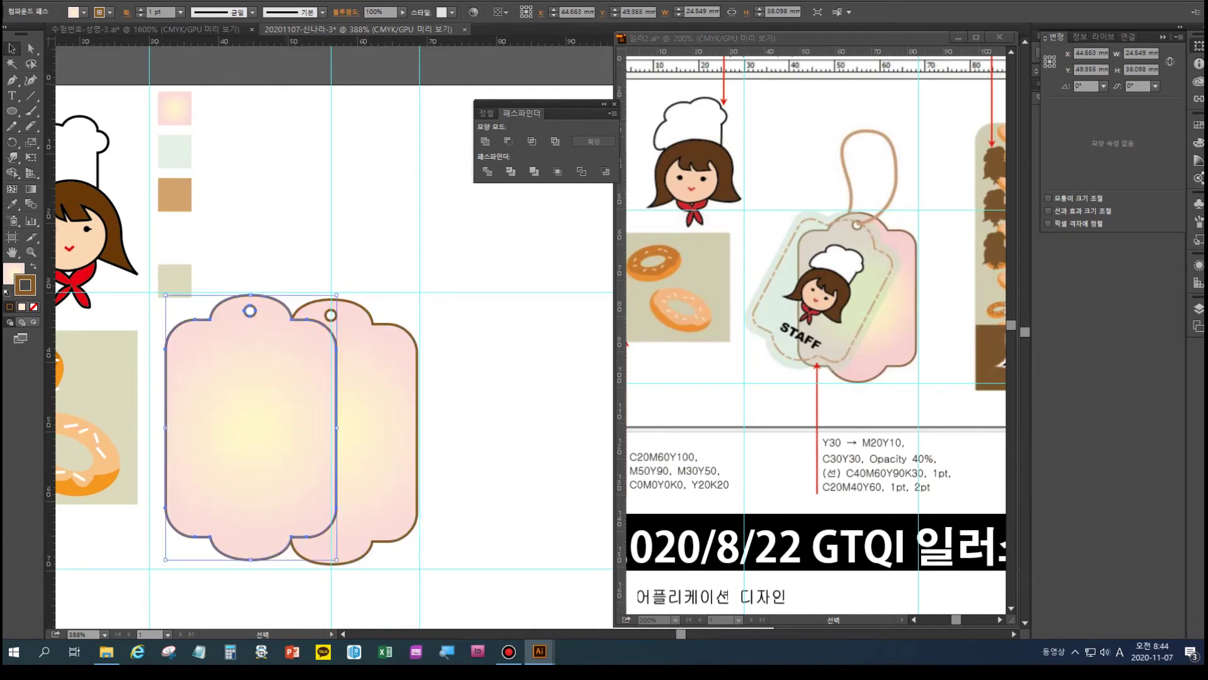
drag(363, 290, 413, 353)
drag(238, 428, 250, 427)
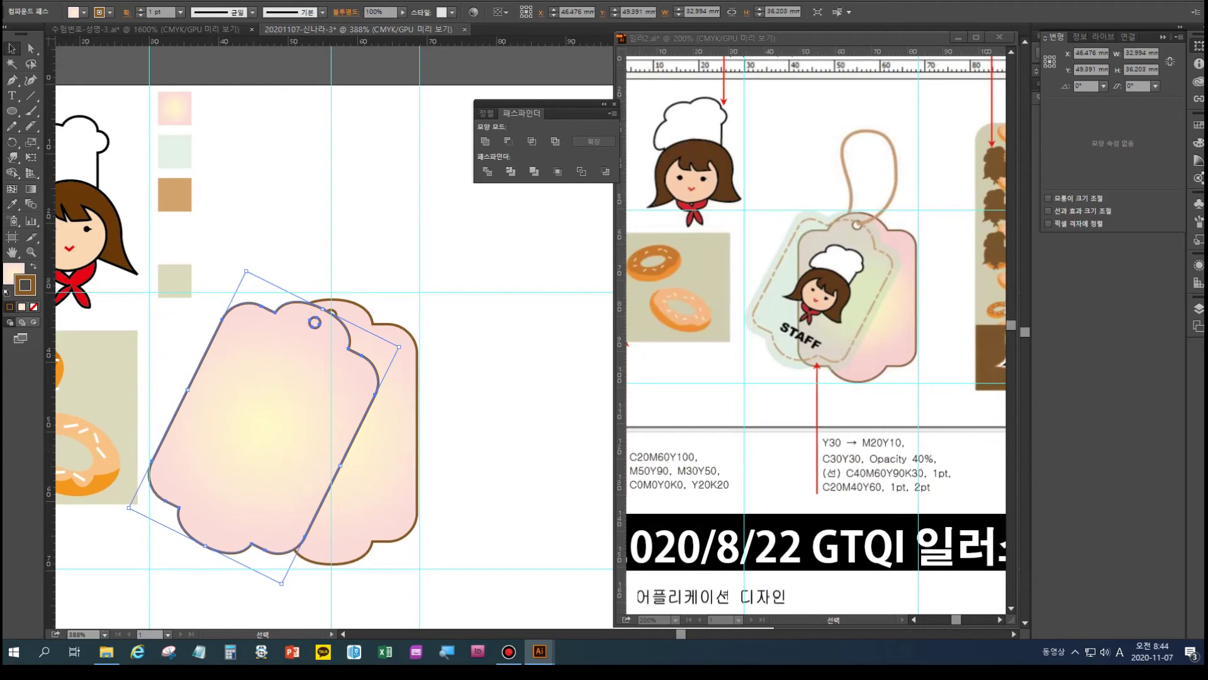
mouse_move(281, 584)
mouse_down()
mouse_move(277, 563)
mouse_move(280, 574)
mouse_up()
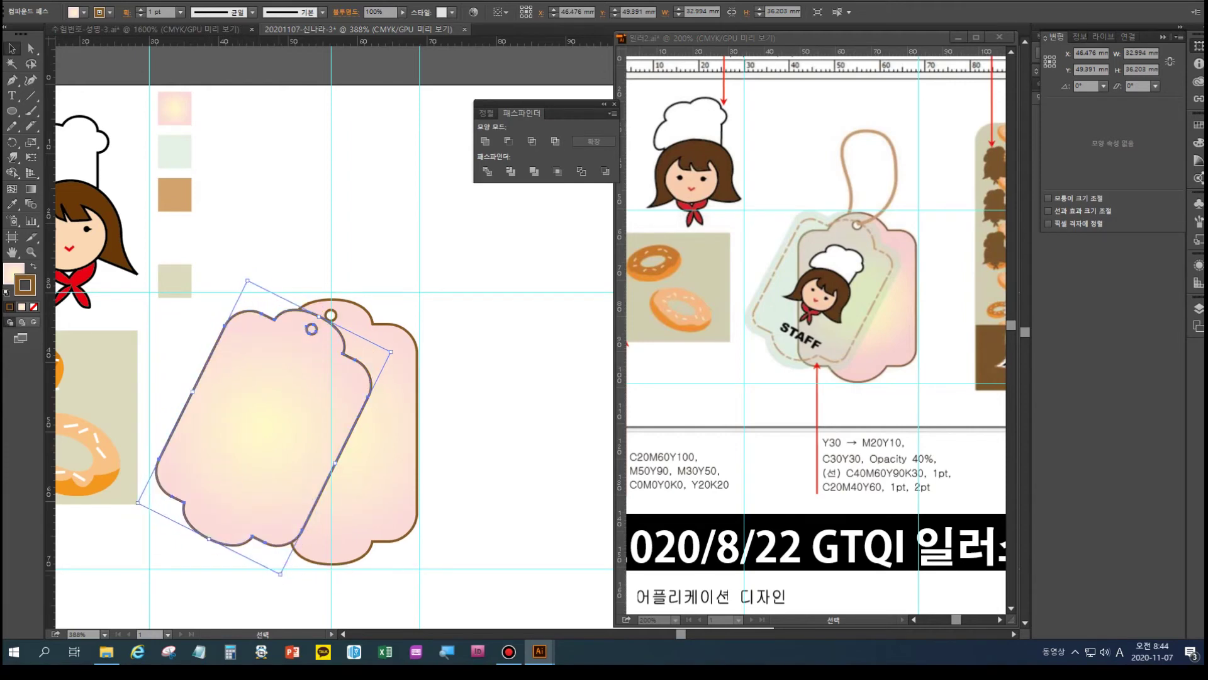
- Apply the pale green swatch's fill and 40% opacity to the tilted tag, shift it slightly upward and deselect it
click(12, 204)
click(174, 152)
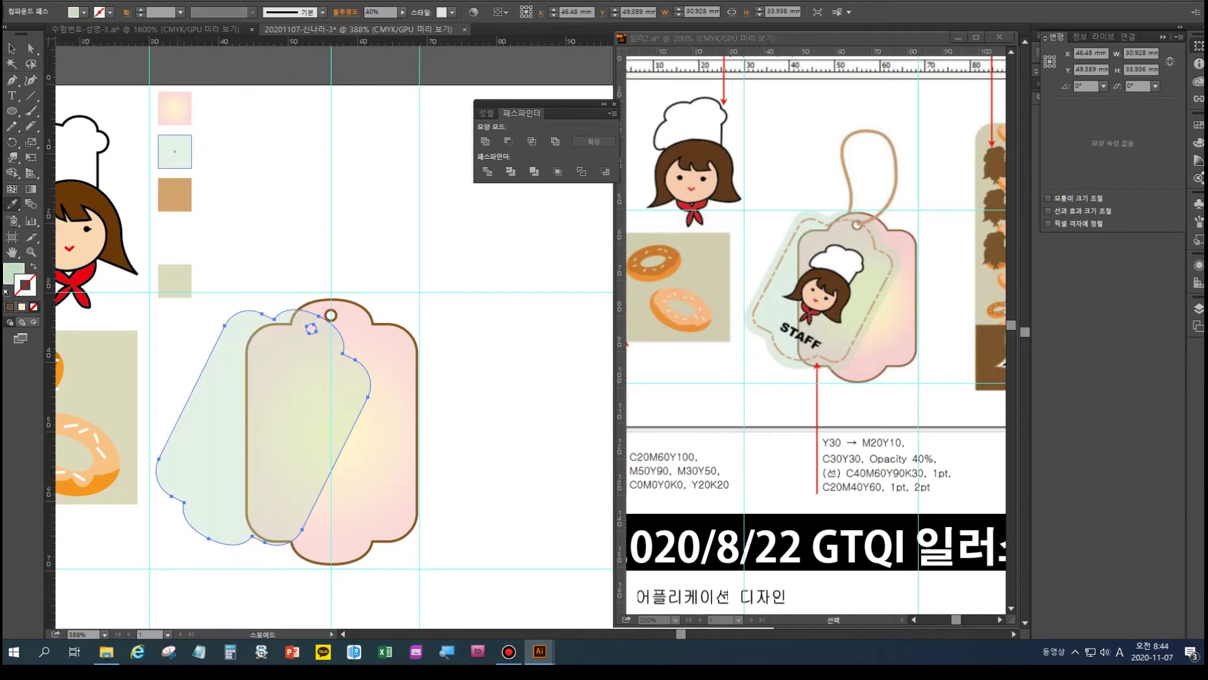
key(v)
drag(263, 428, 263, 418)
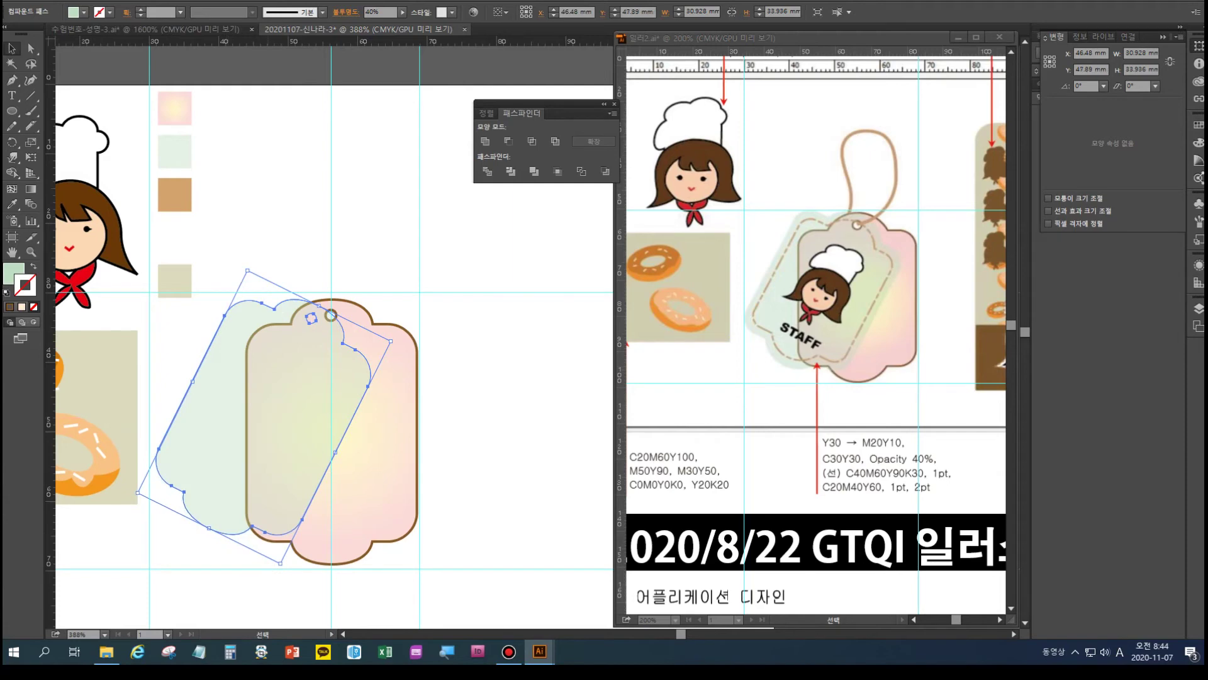
key(ctrl+shift+a)
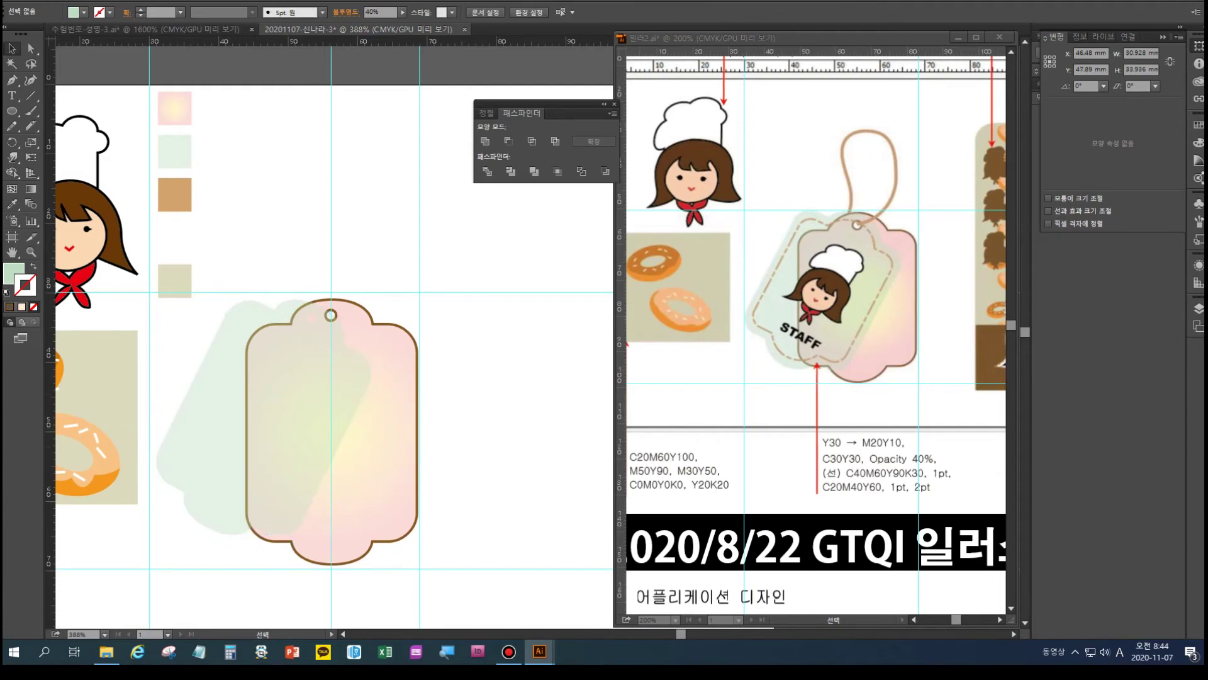
- Create a uniformly scaled 80% copy of the tilted green tag
click(263, 417)
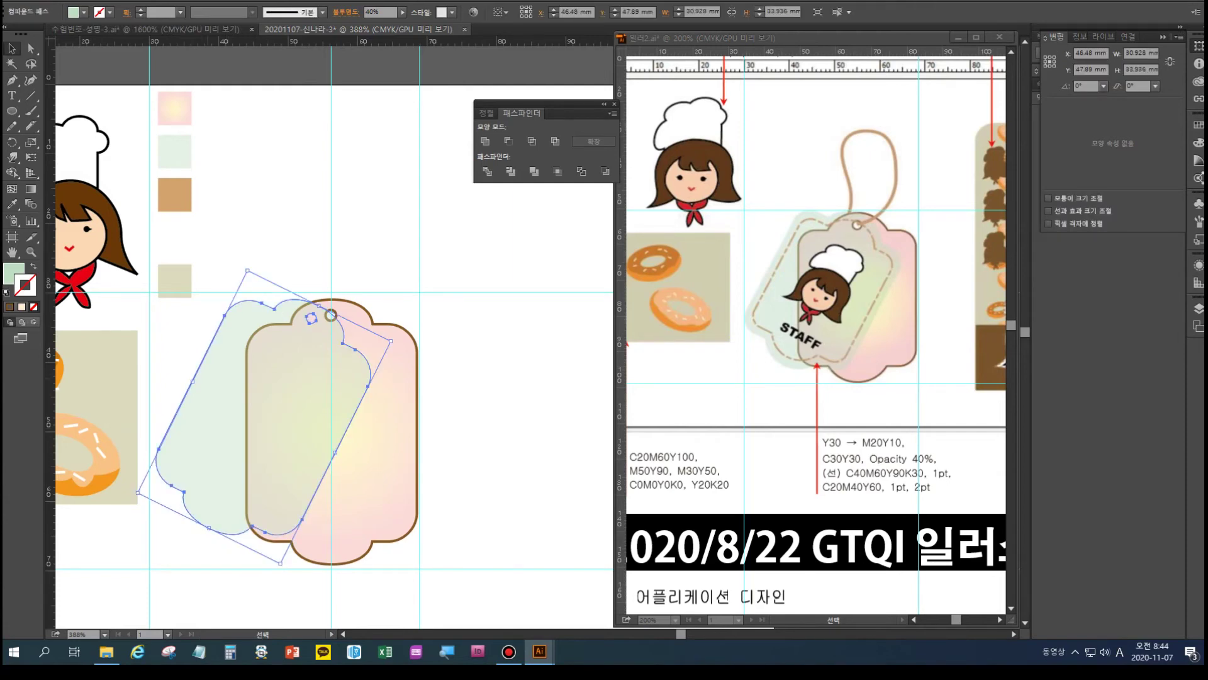
key(a)
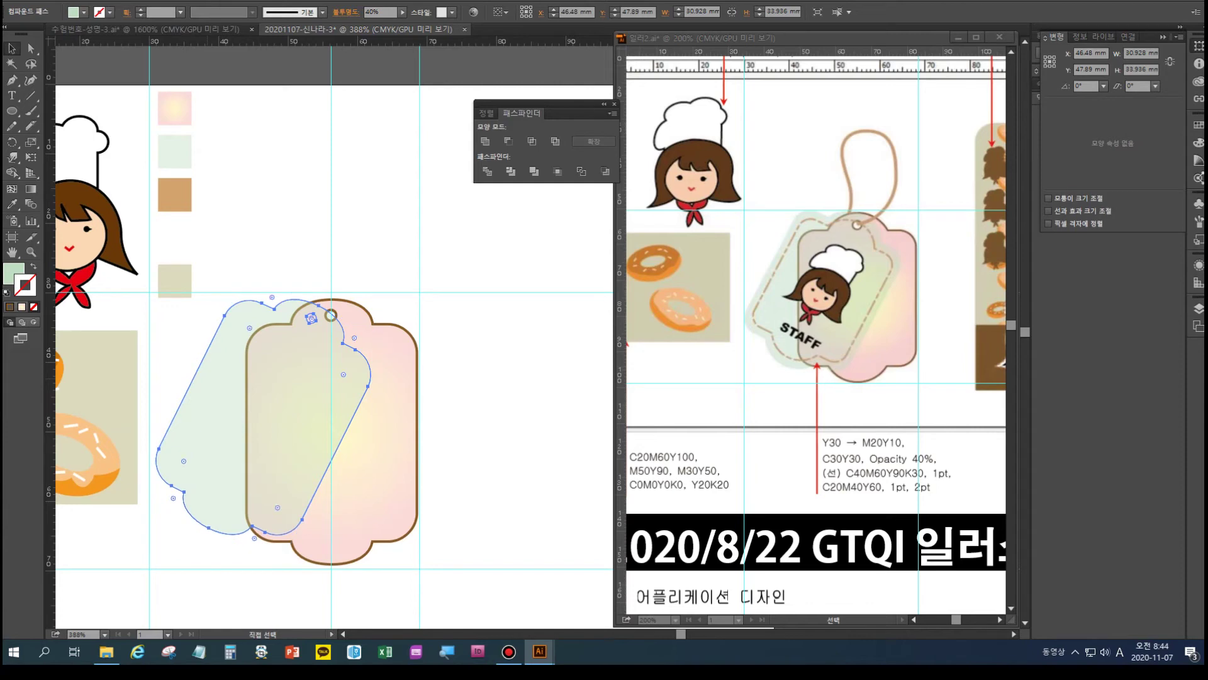
key(v)
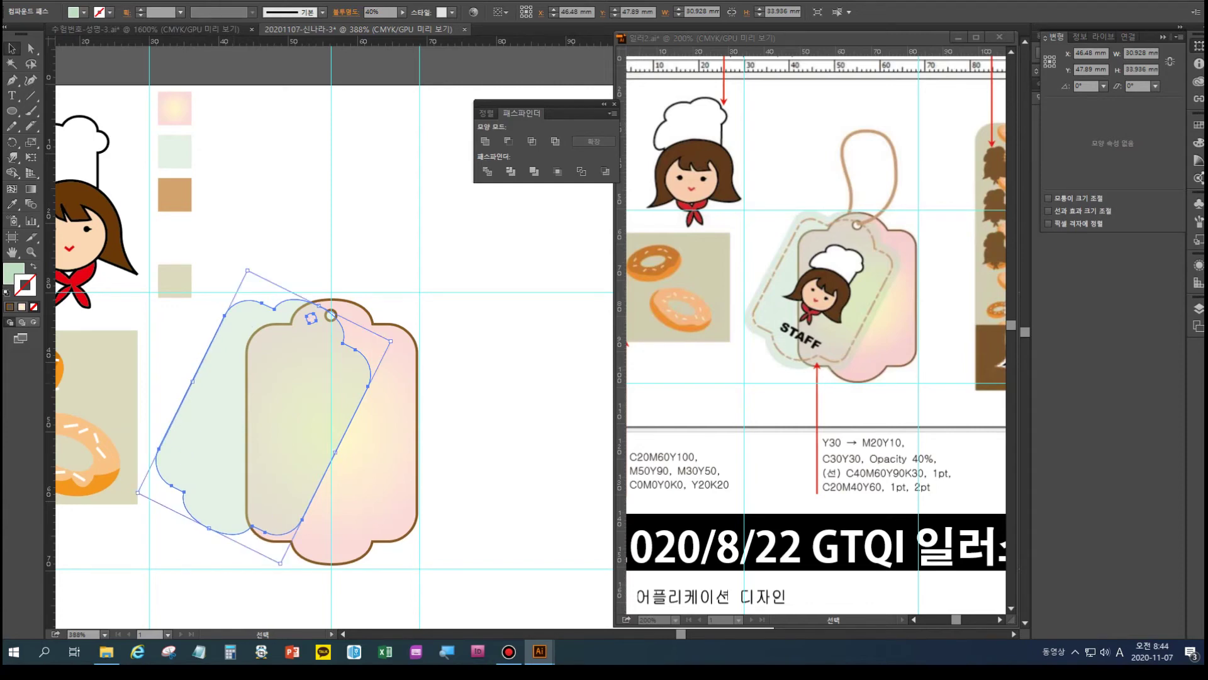
key(s)
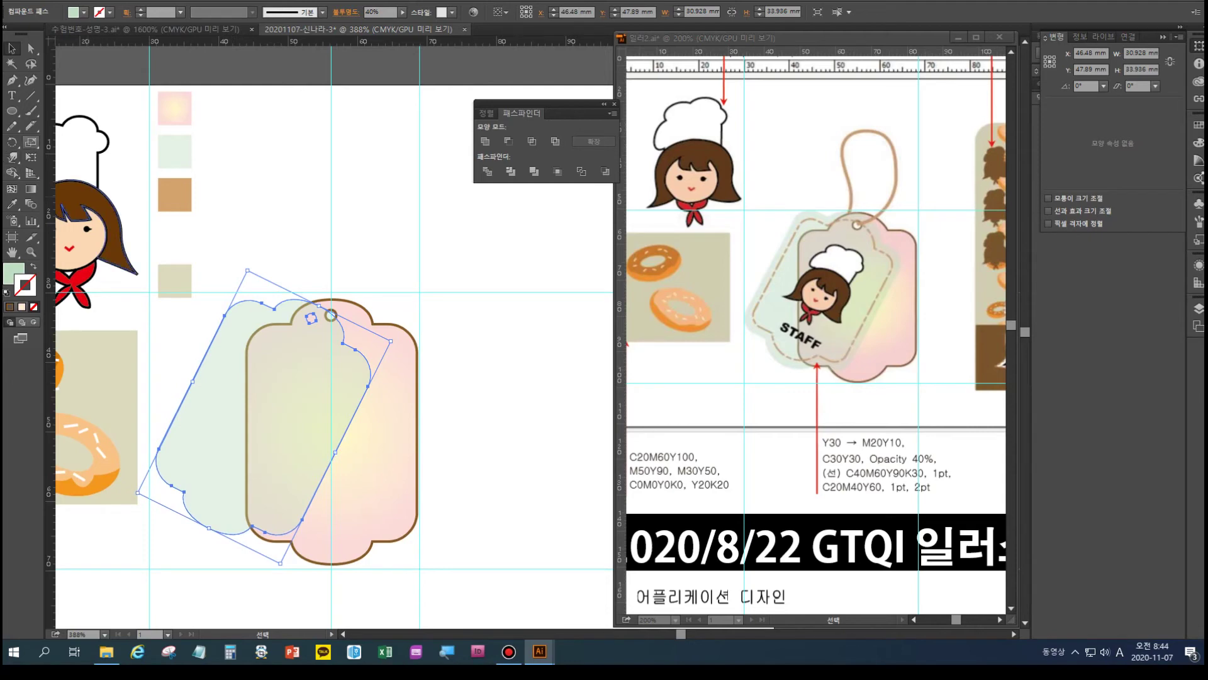
double_click(30, 141)
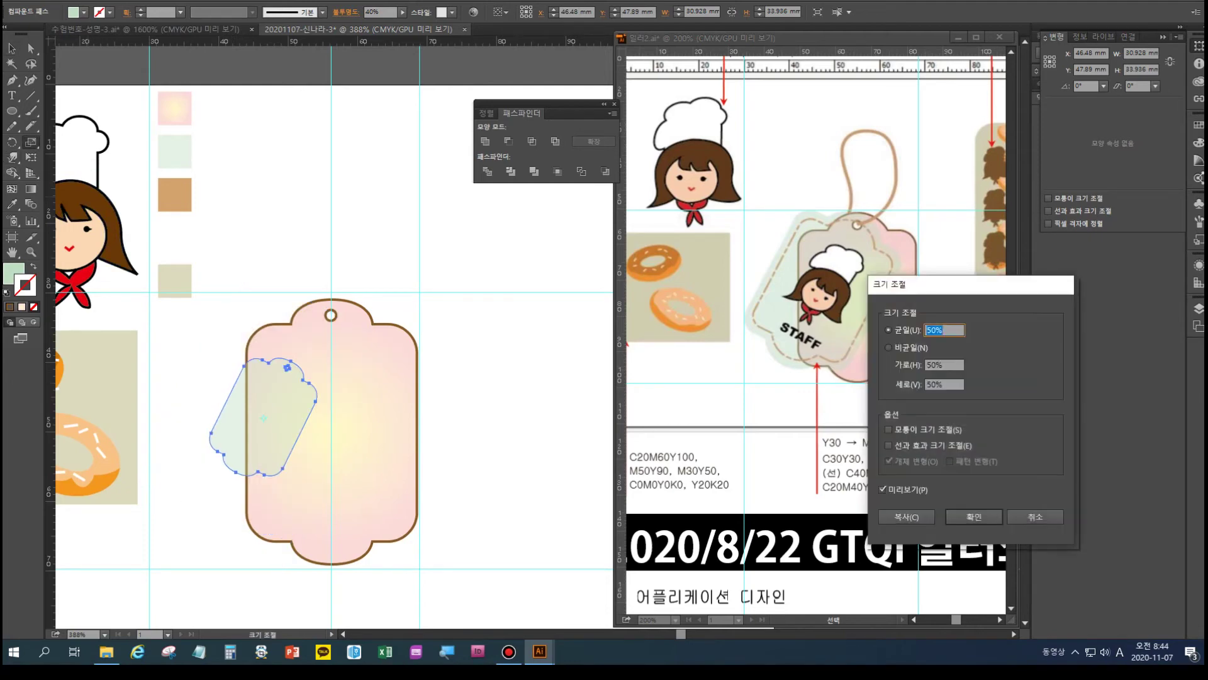
double_click(932, 330)
text(80)
click(906, 516)
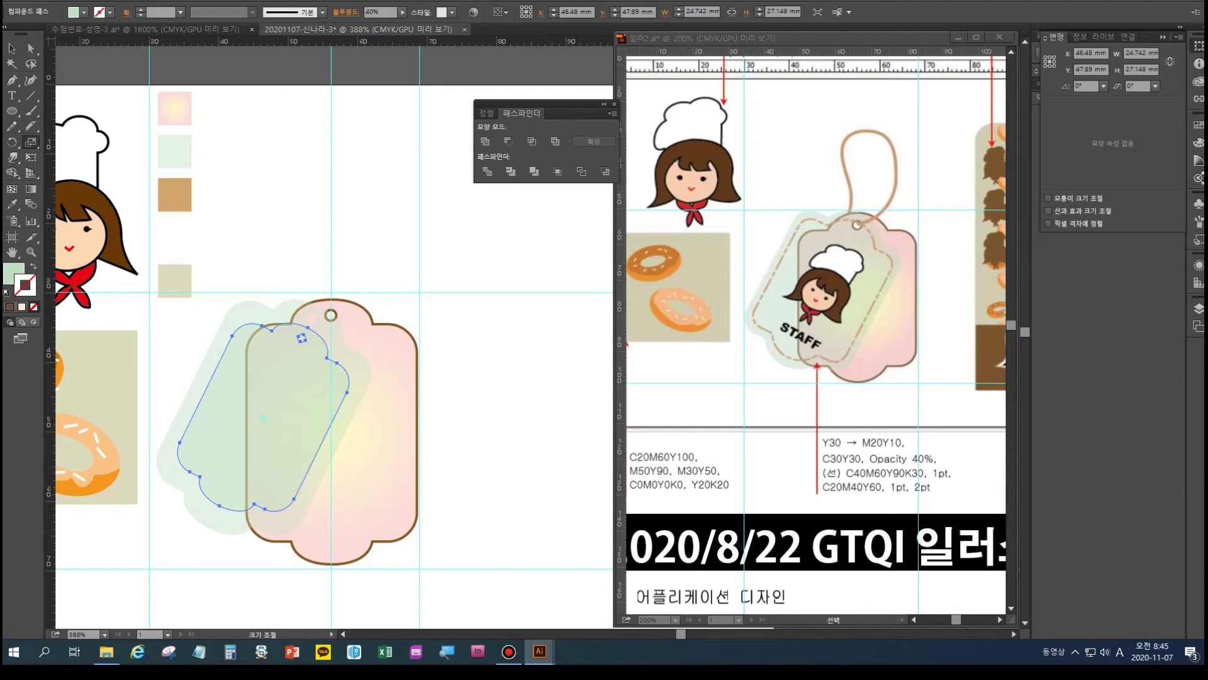
- Enlarge the inner tag copy from its centre to about 27.8 by 30.5 mm
click(11, 49)
drag(277, 534, 312, 551)
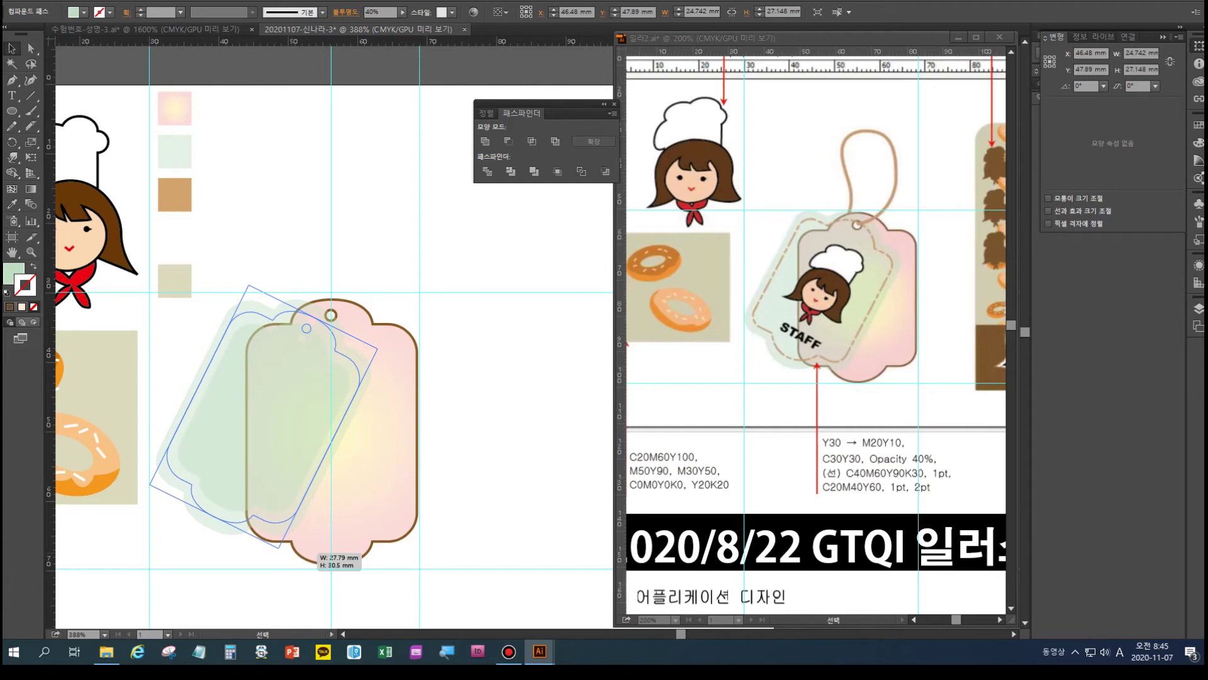
drag(312, 551, 312, 551)
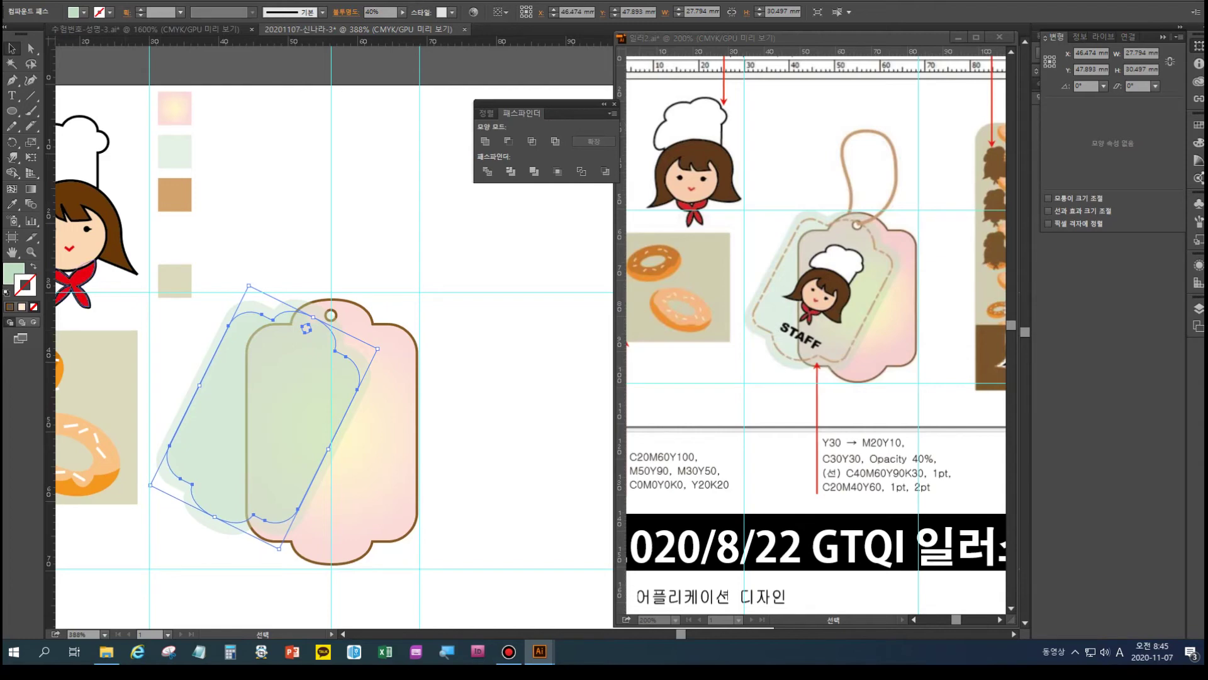
- Give the inner tag copy the brown swatch's colour as a 1 pt stroke at 100% opacity, with no fill
key(shift+x)
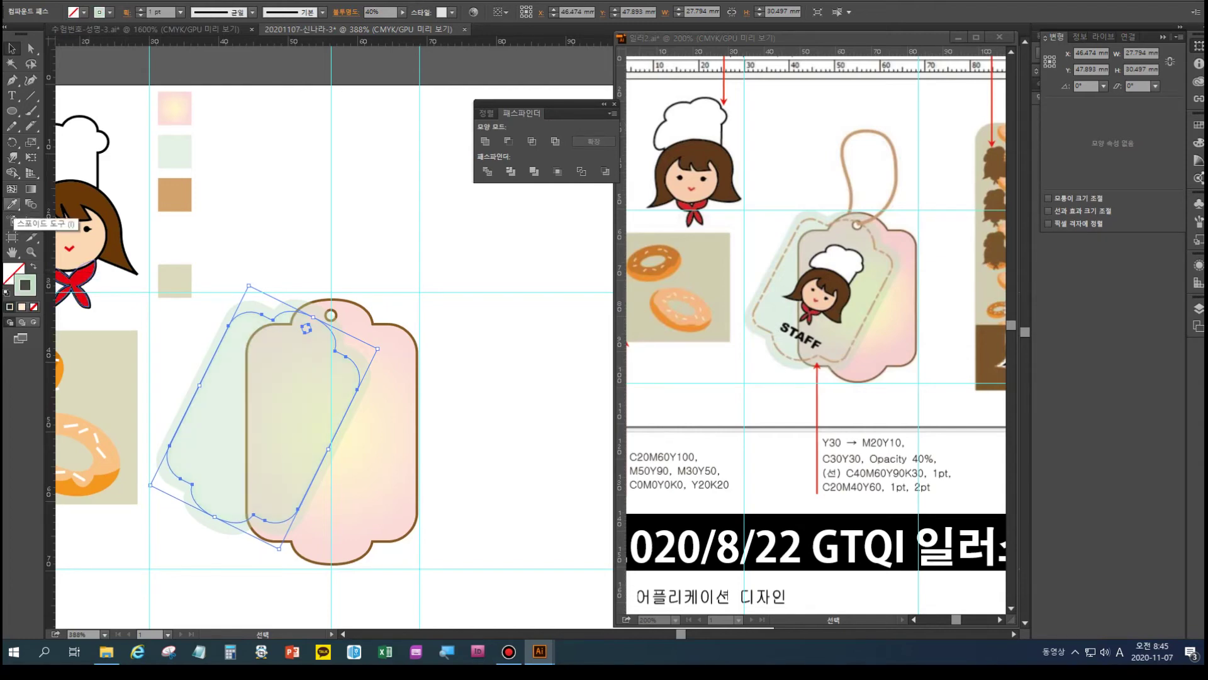
click(12, 204)
click(174, 195)
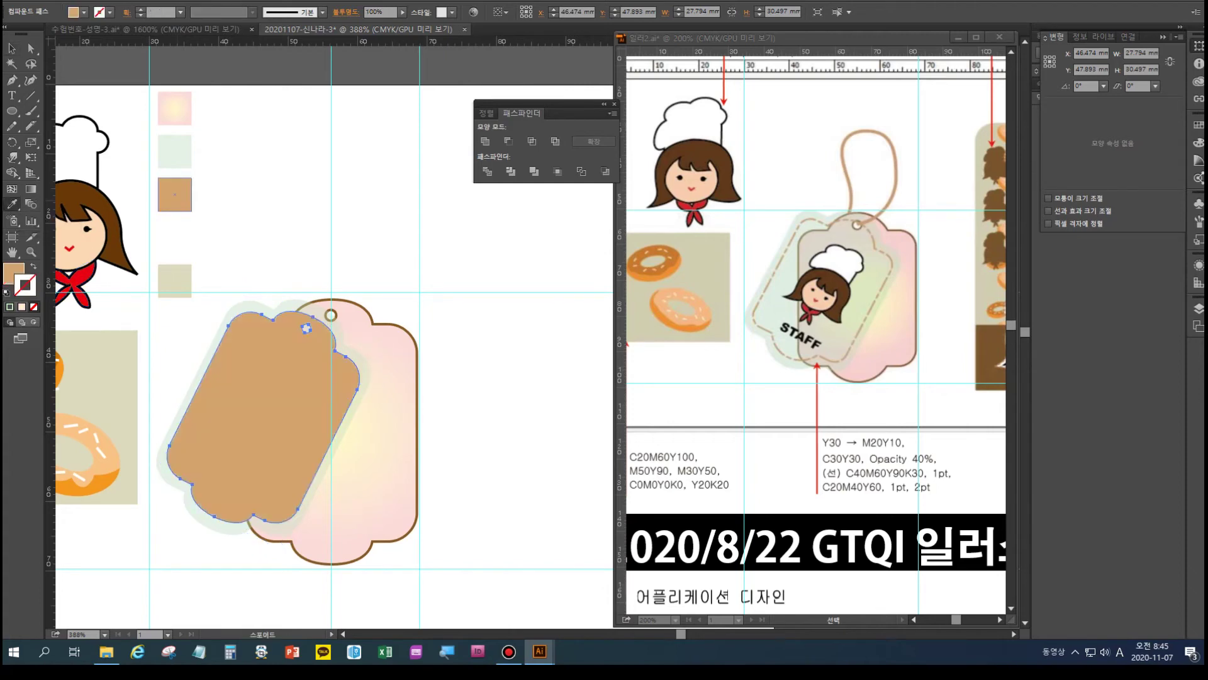
click(34, 267)
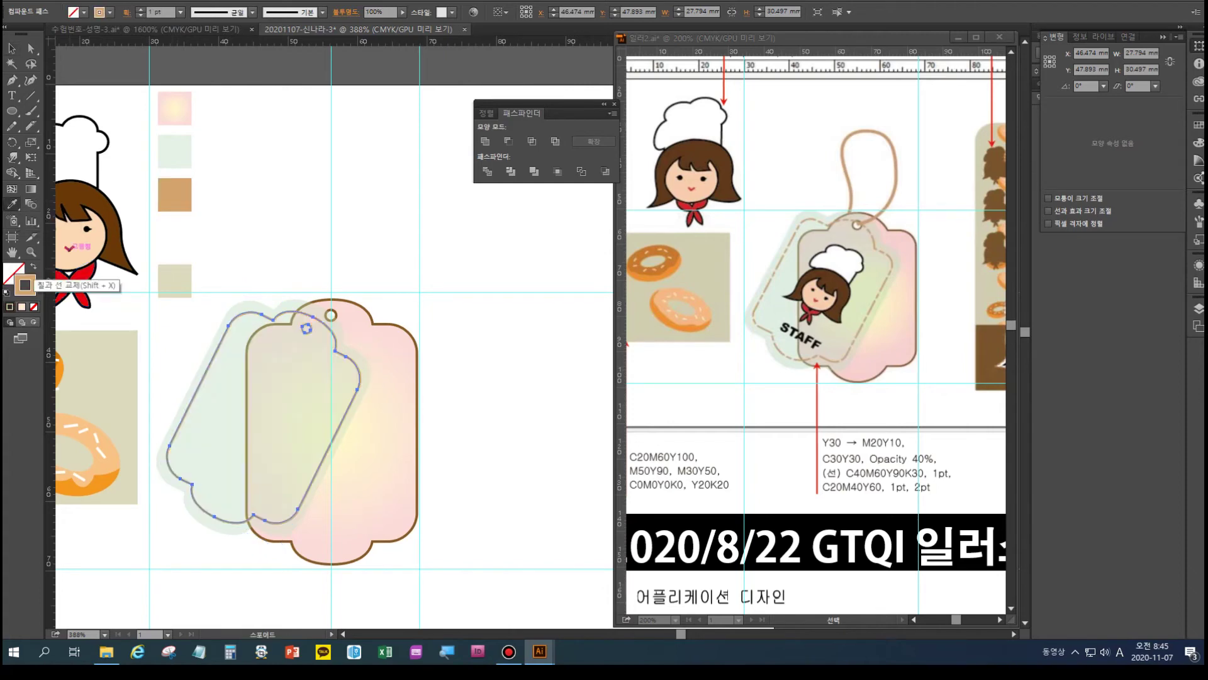
key(v)
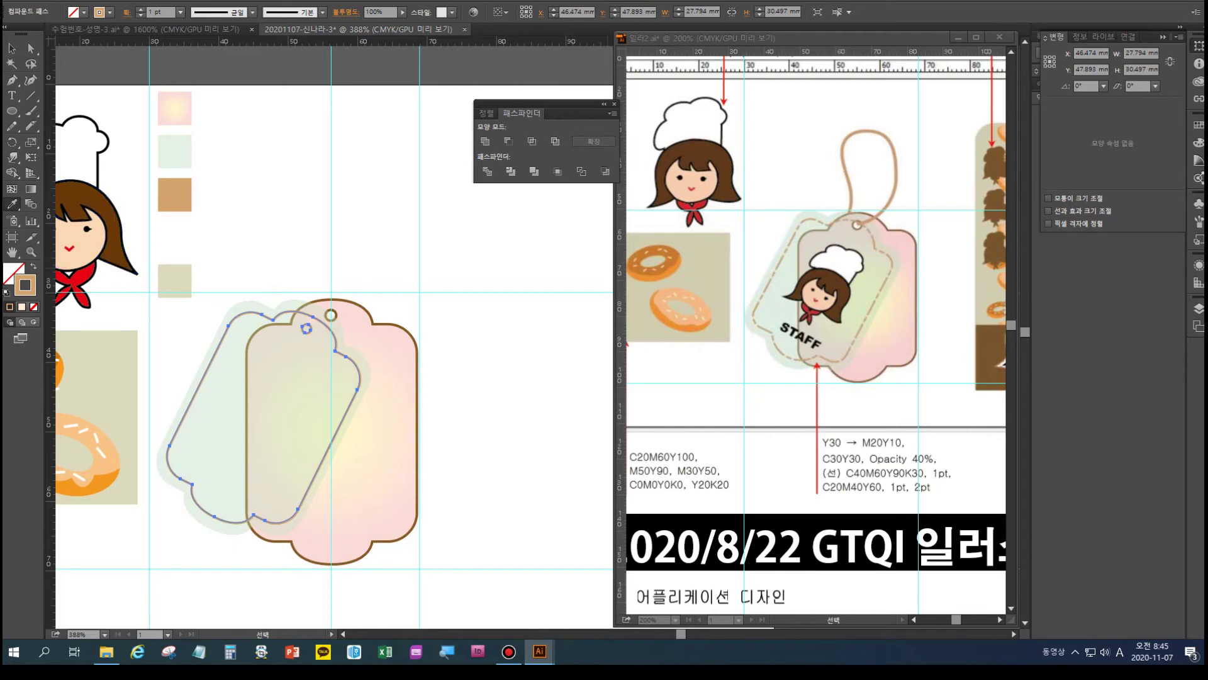
- Turn the inner tag copy's brown outline into an irregular dashed line starting with a 10 pt dash and 2 pt gap
key(ctrl+F10)
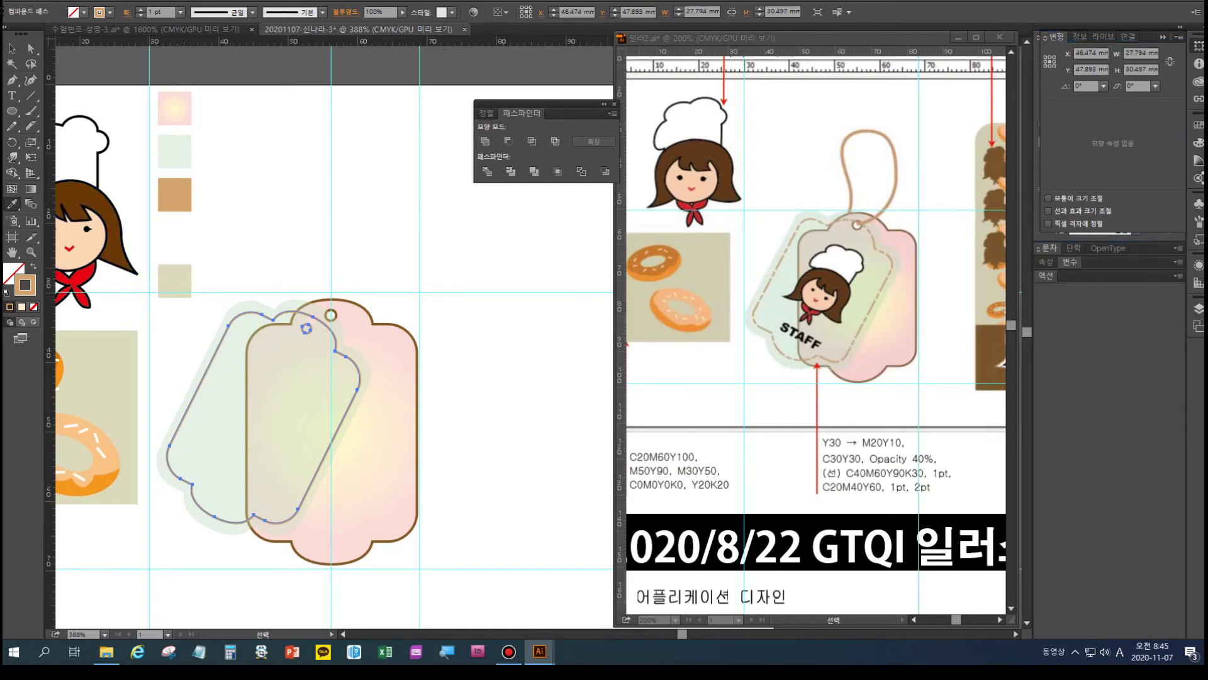
key(i)
click(12, 48)
click(265, 208)
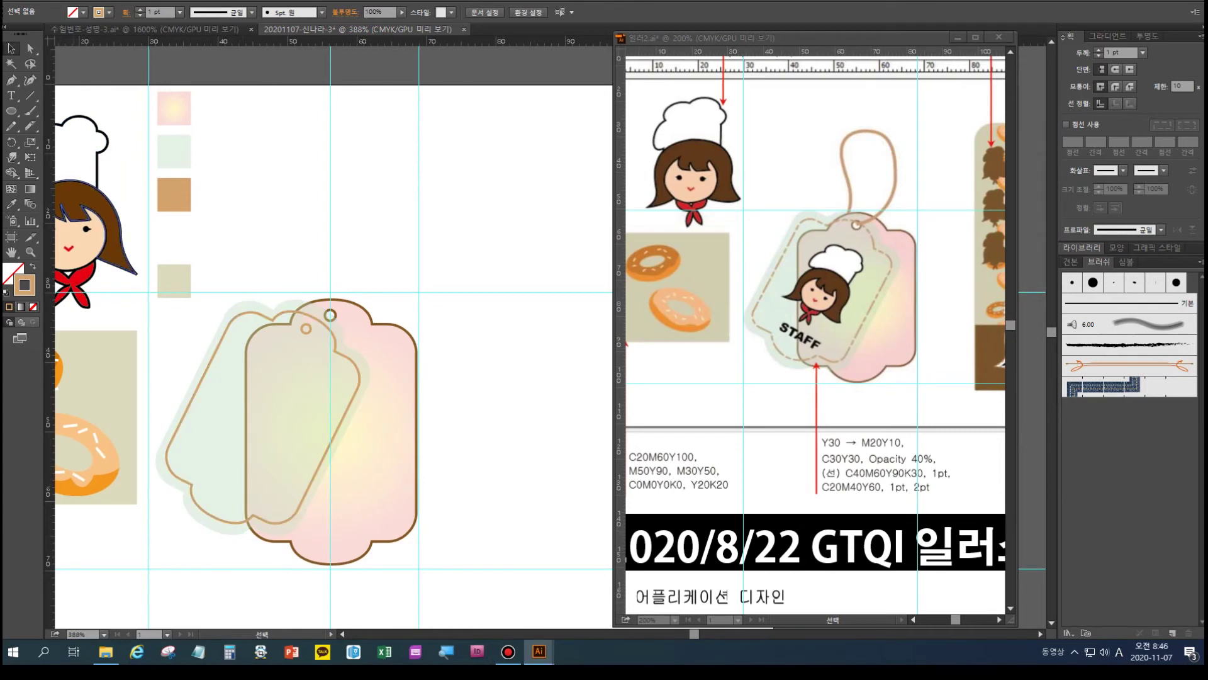
click(1066, 125)
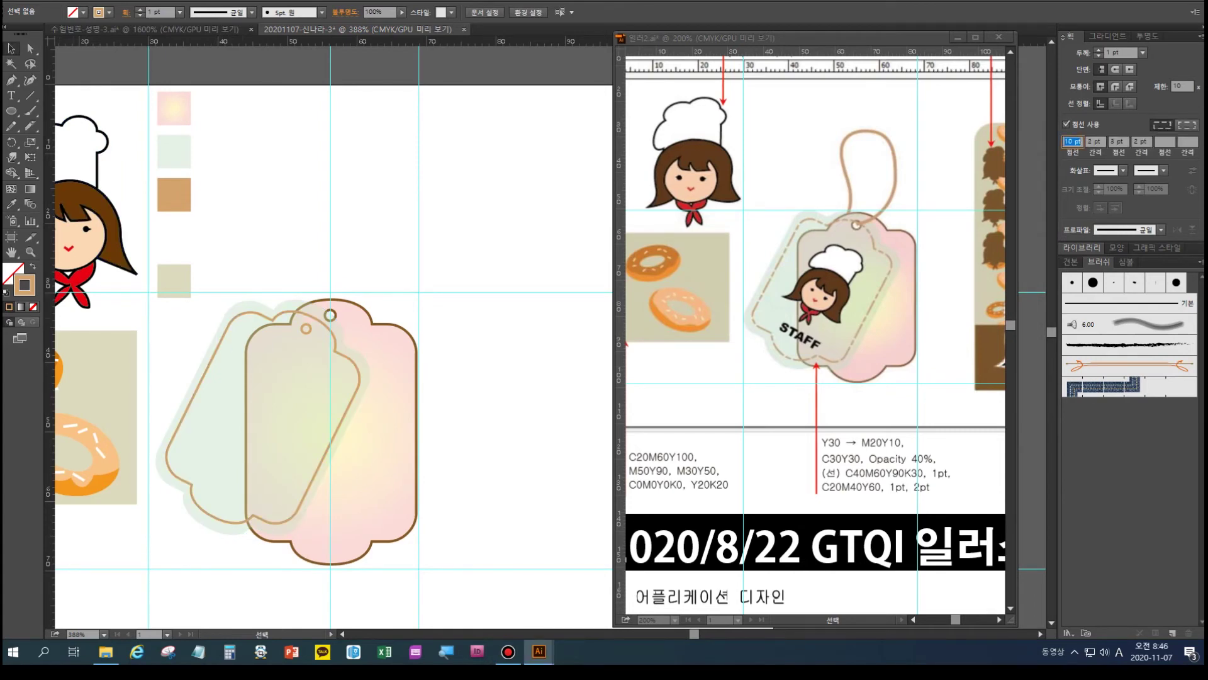
click(255, 312)
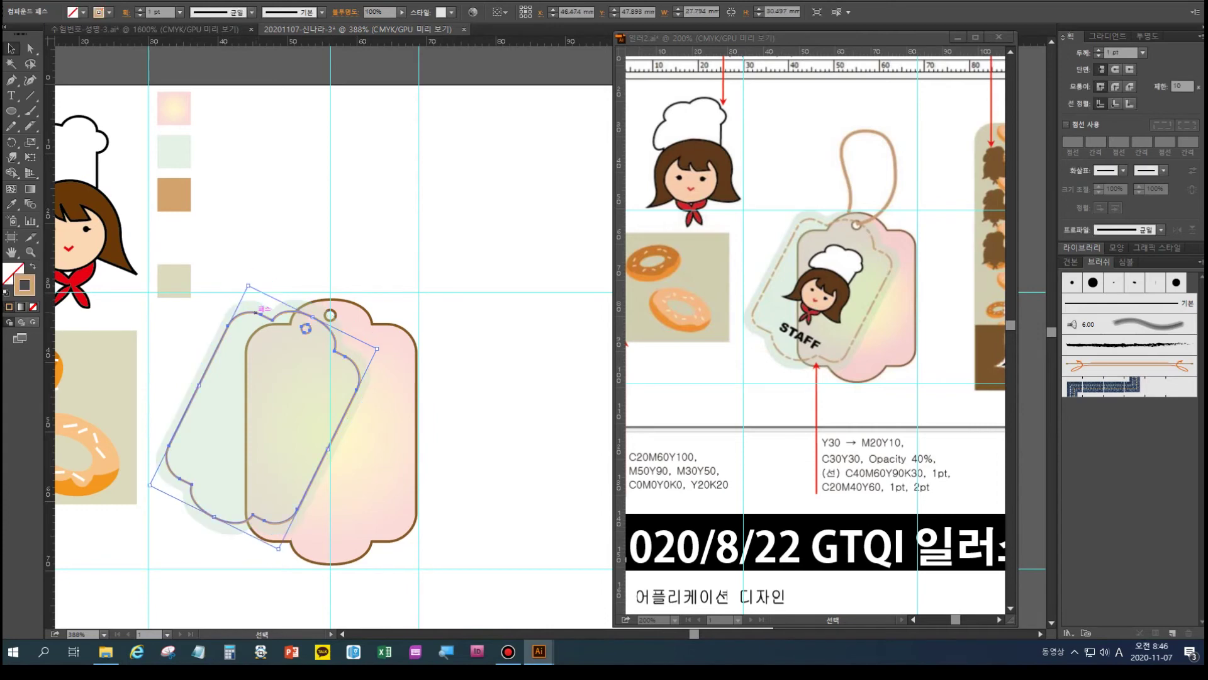
click(1066, 125)
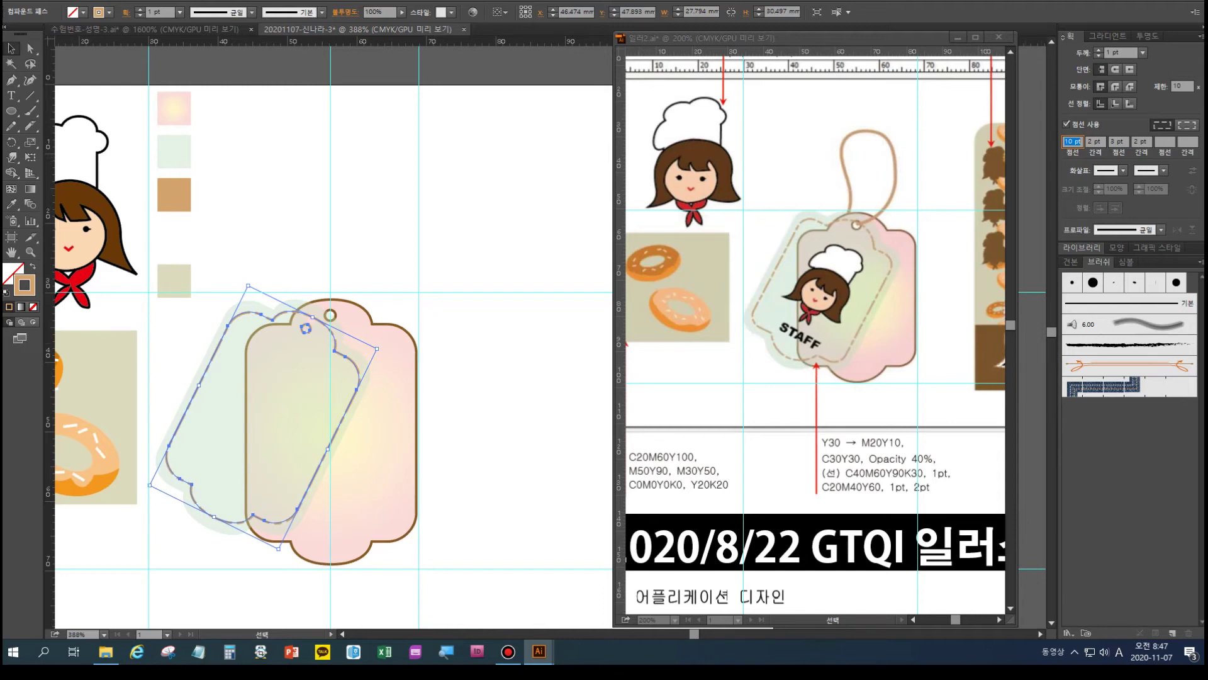
key(Return)
key(ctrl+shift+a)
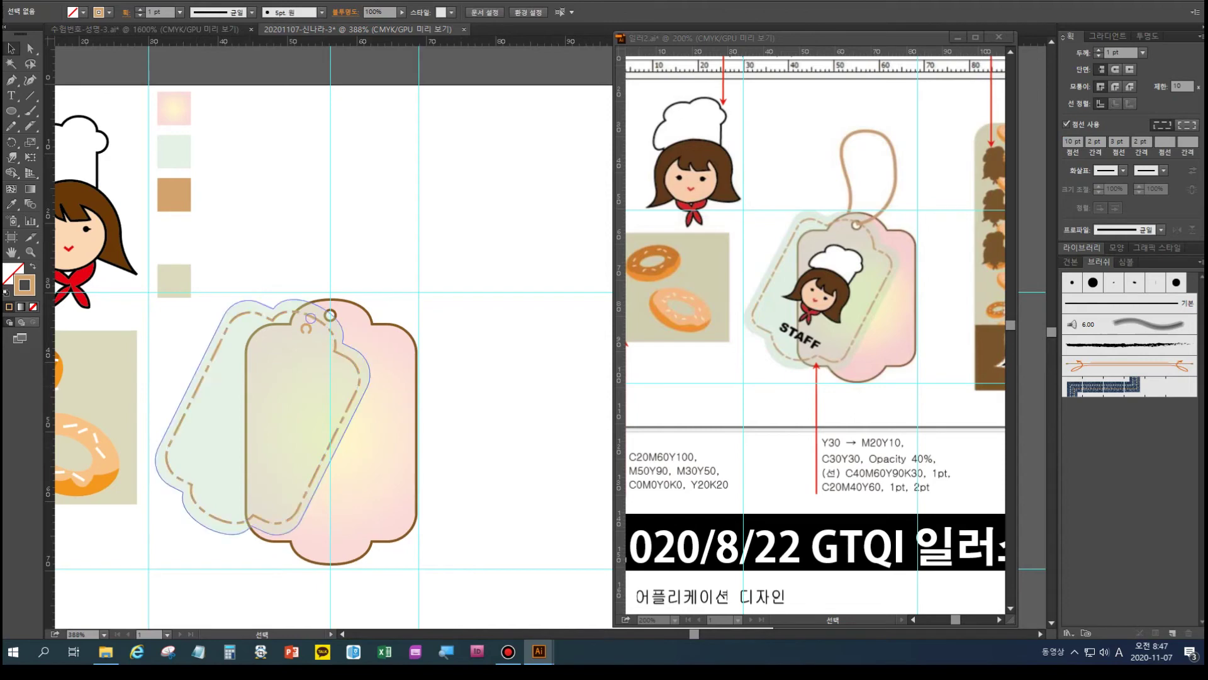
- Delete the small hole circle from the dashed inner tag outline, keeping the outline itself
click(306, 328)
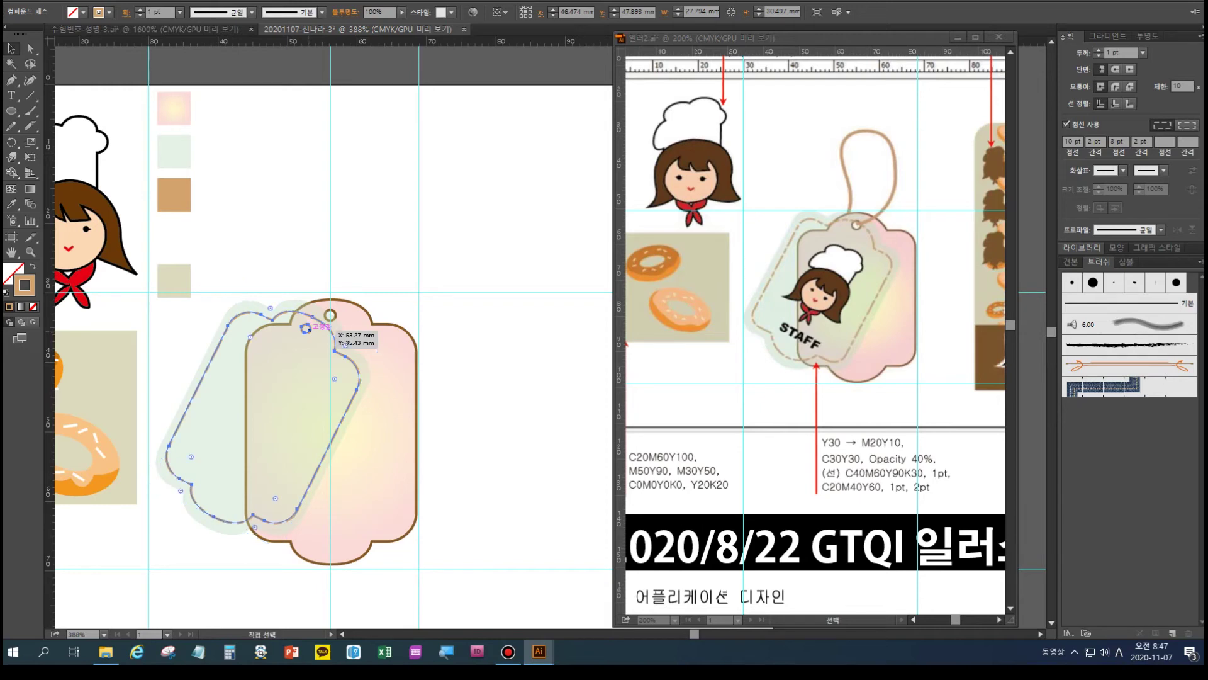
key(ctrl+plus)
key(ctrl+plus)
drag(308, 329, 479, 335)
click(453, 249)
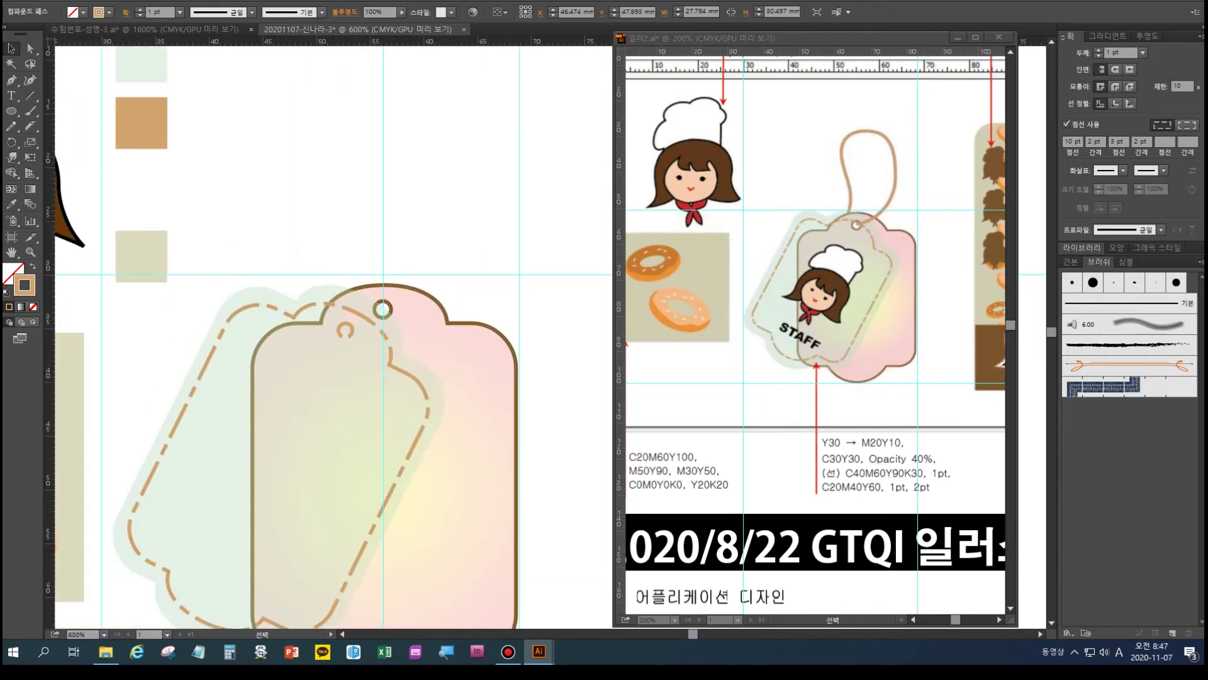
click(345, 330)
click(339, 327)
key(a)
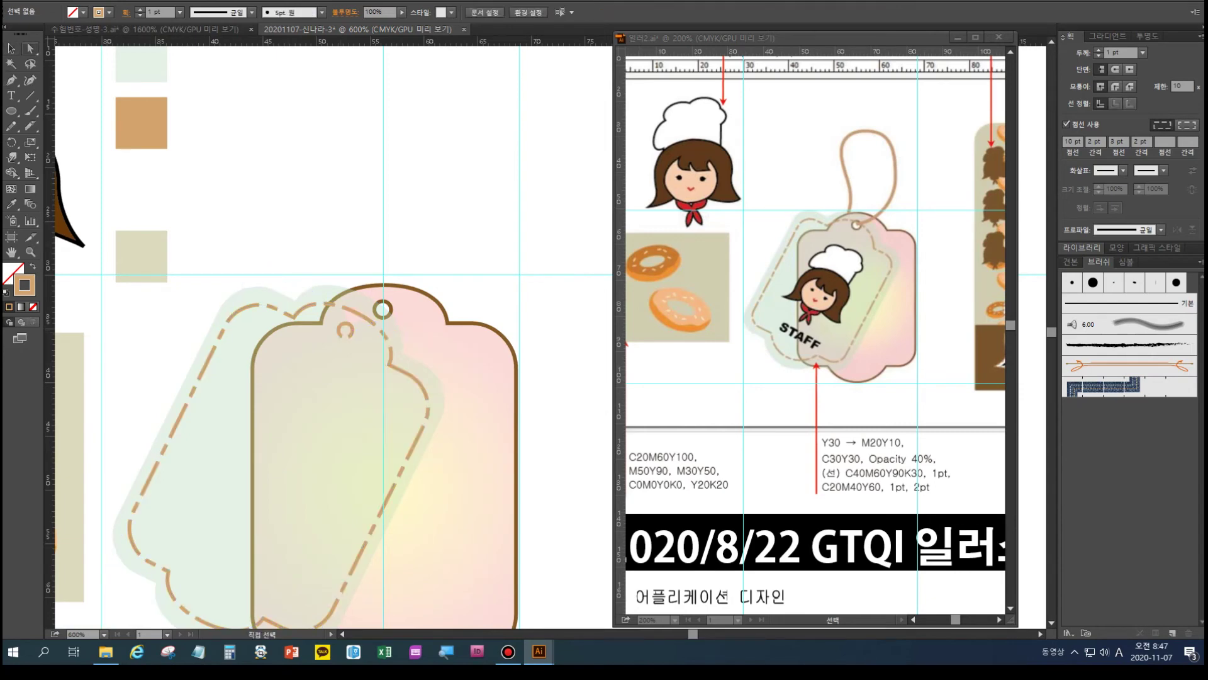
click(340, 328)
key(Delete)
key(Delete)
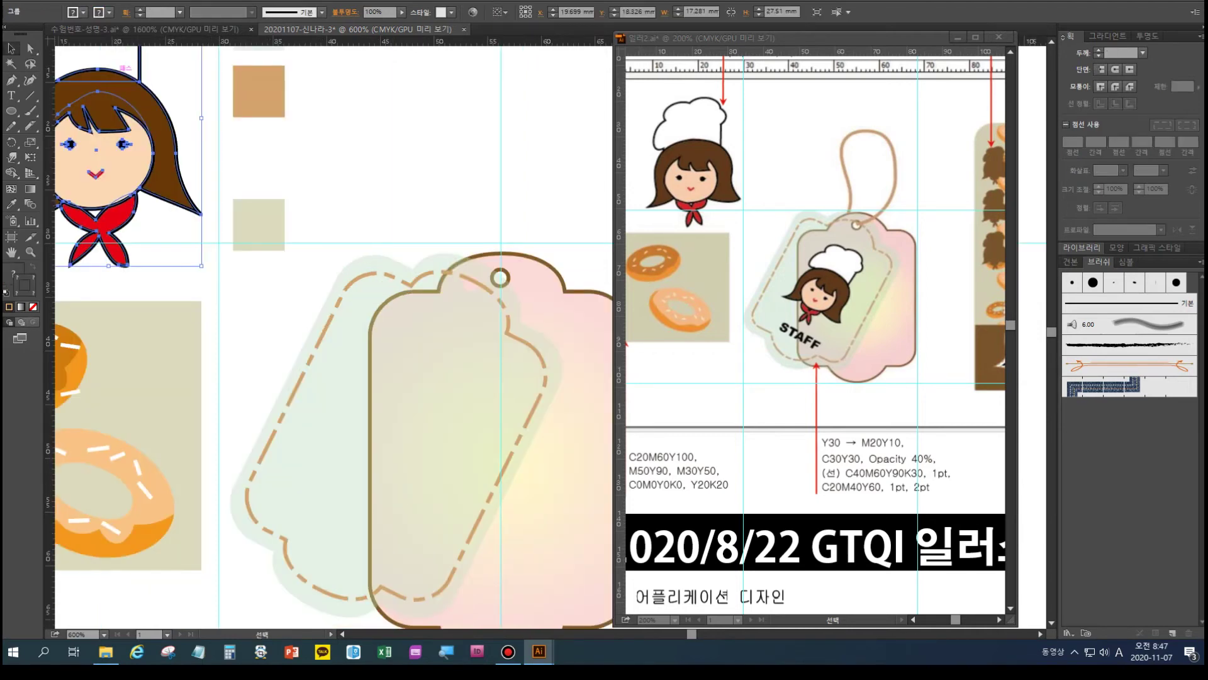
- Place a reduced copy of the chef girl on the tilted green tag and rotate it to match the tag's tilt
drag(122, 68, 484, 221)
key(a)
key(v)
drag(565, 124, 456, 297)
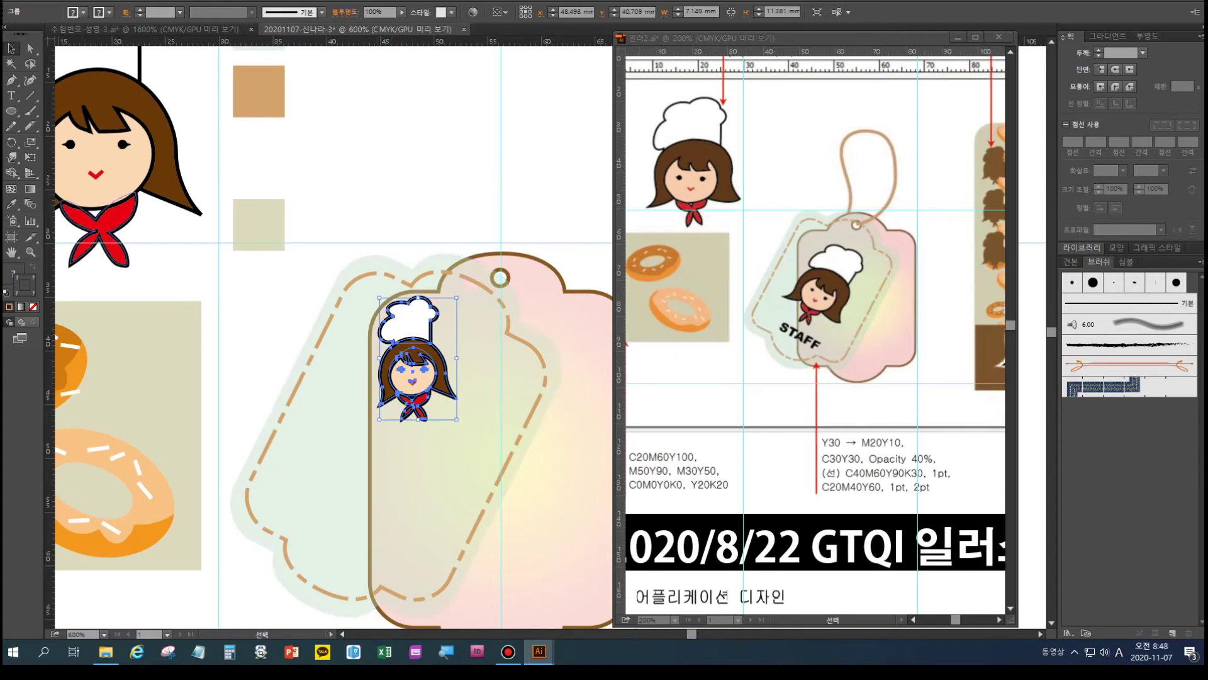
double_click(30, 142)
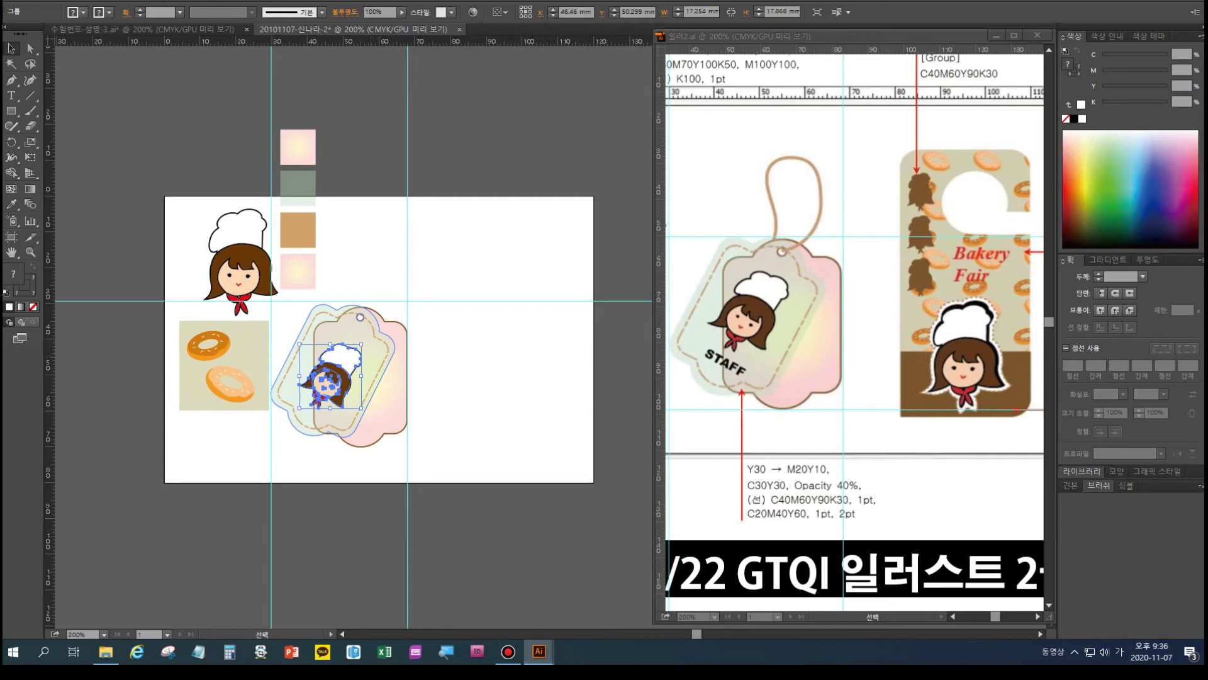
drag(344, 386, 348, 375)
- Add the text STAFF on the empty artboard area beside the tag
click(12, 96)
click(467, 326)
click(469, 321)
text(STAFF)
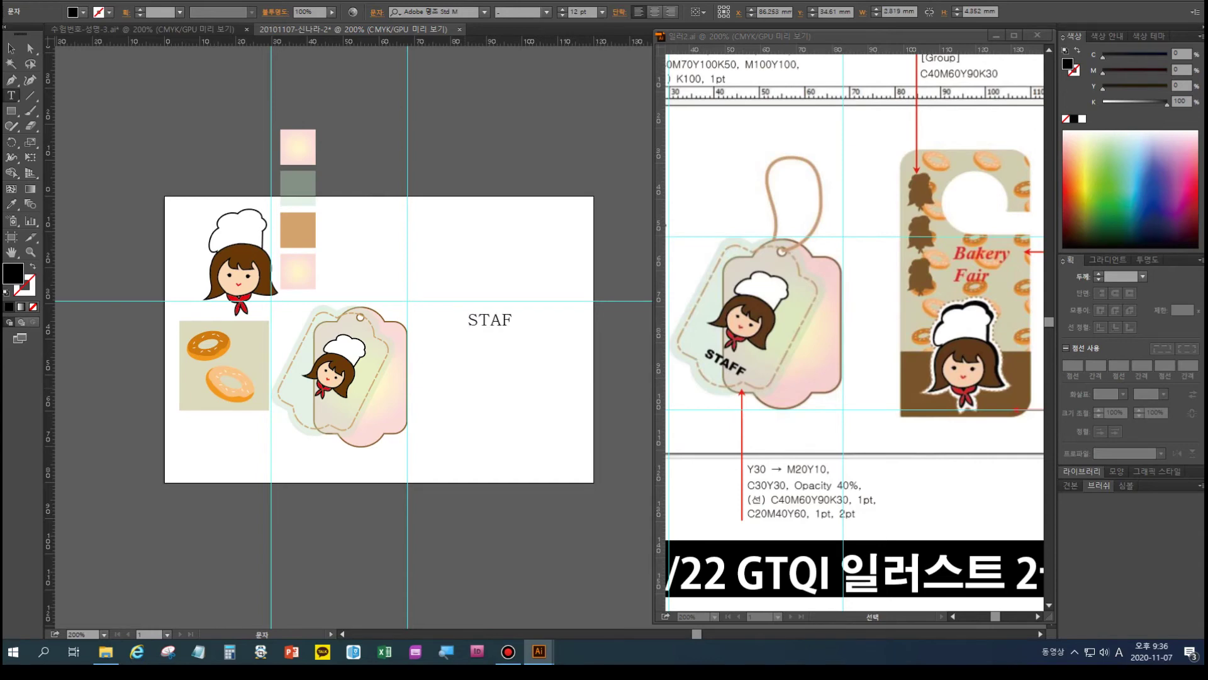
key(Escape)
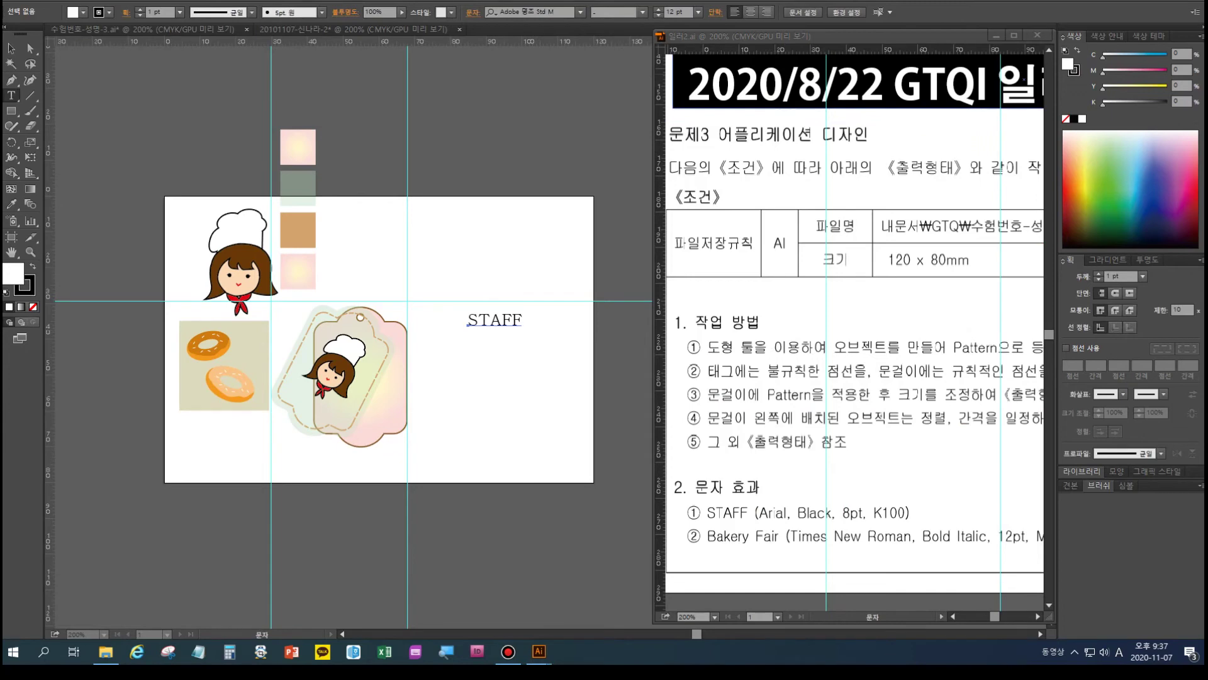
- Set the font of the STAFF text to Arial Black
double_click(495, 320)
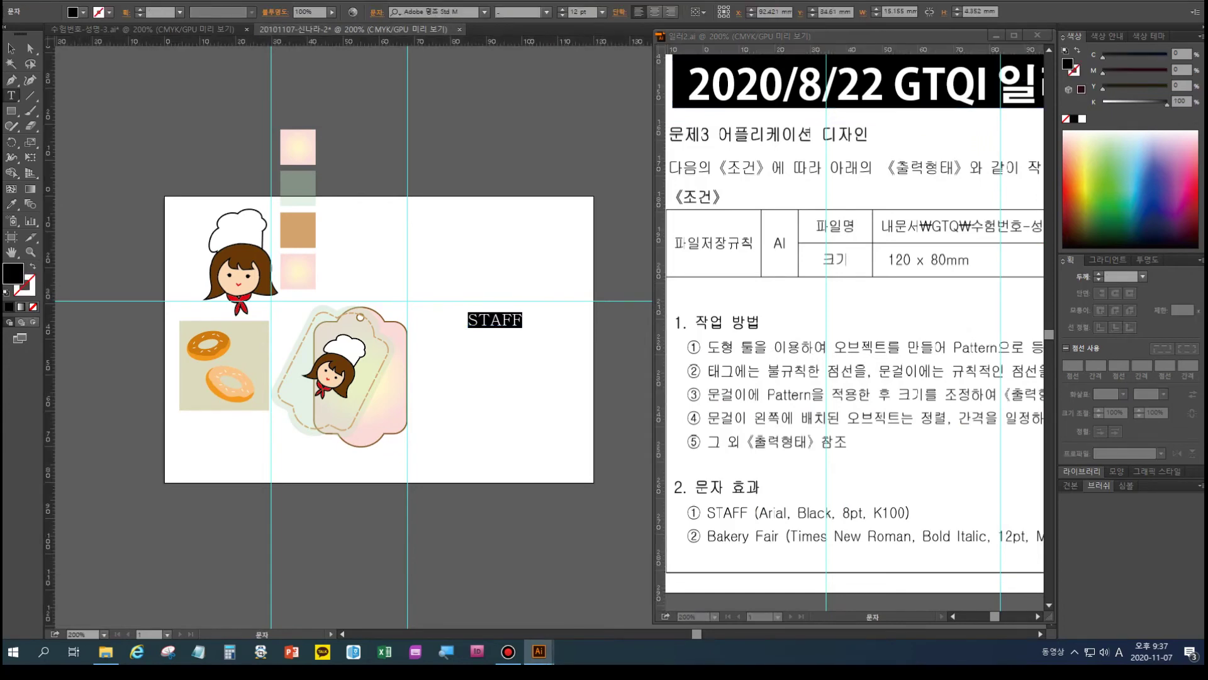
key(ctrl+t)
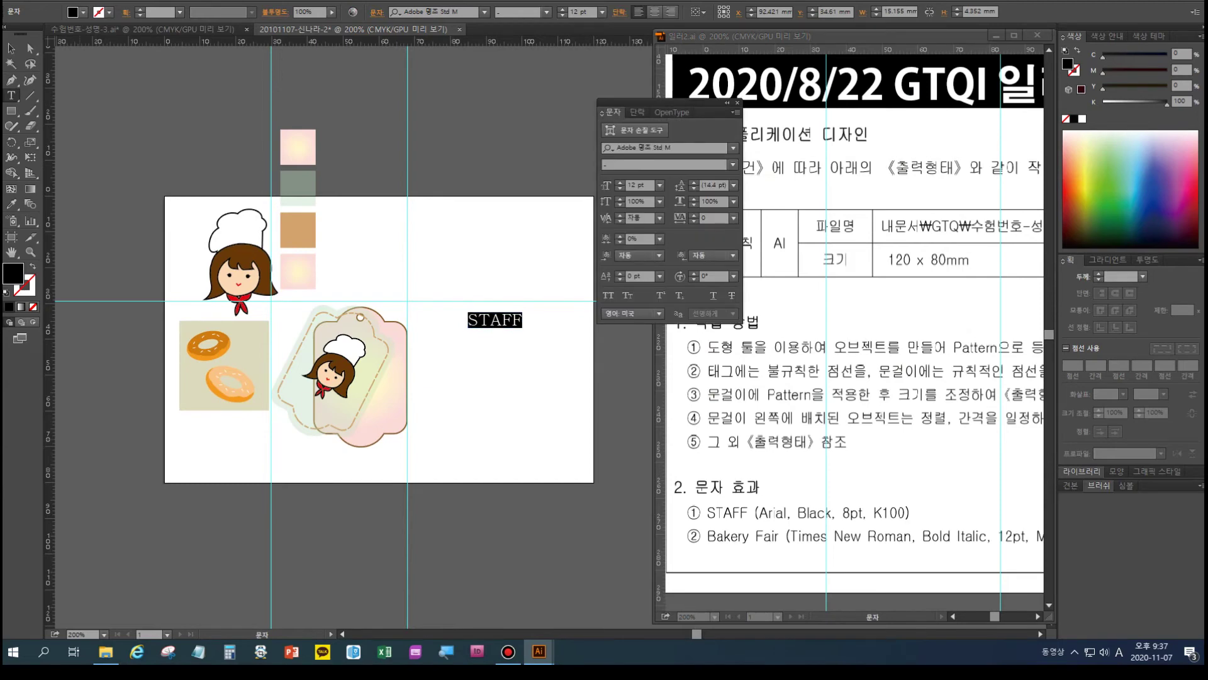
click(655, 148)
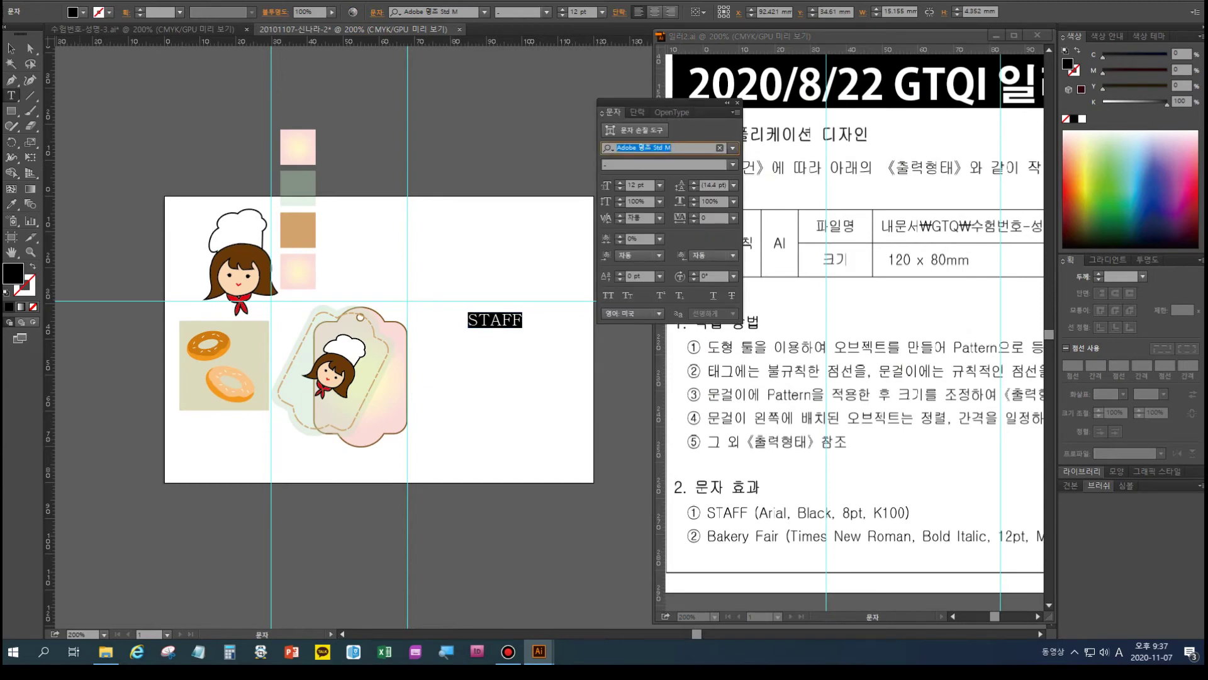
key(Hangul)
text(ㅁ)
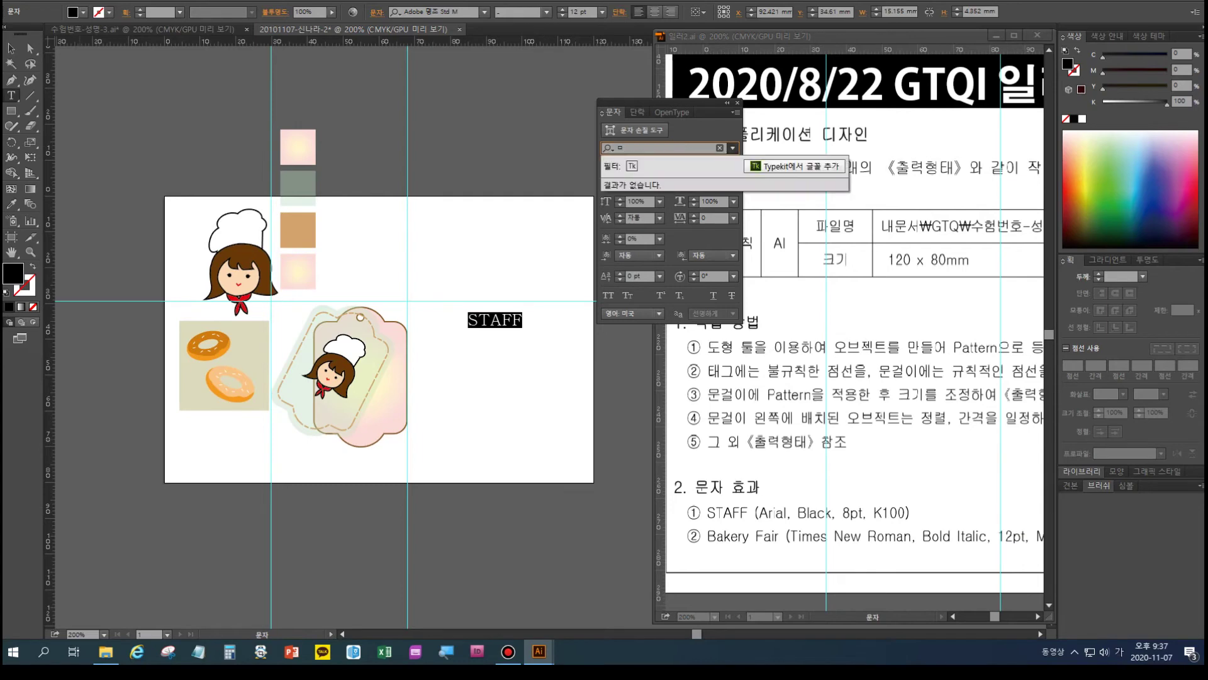
key(BackSpace)
key(Hangul)
text(AR)
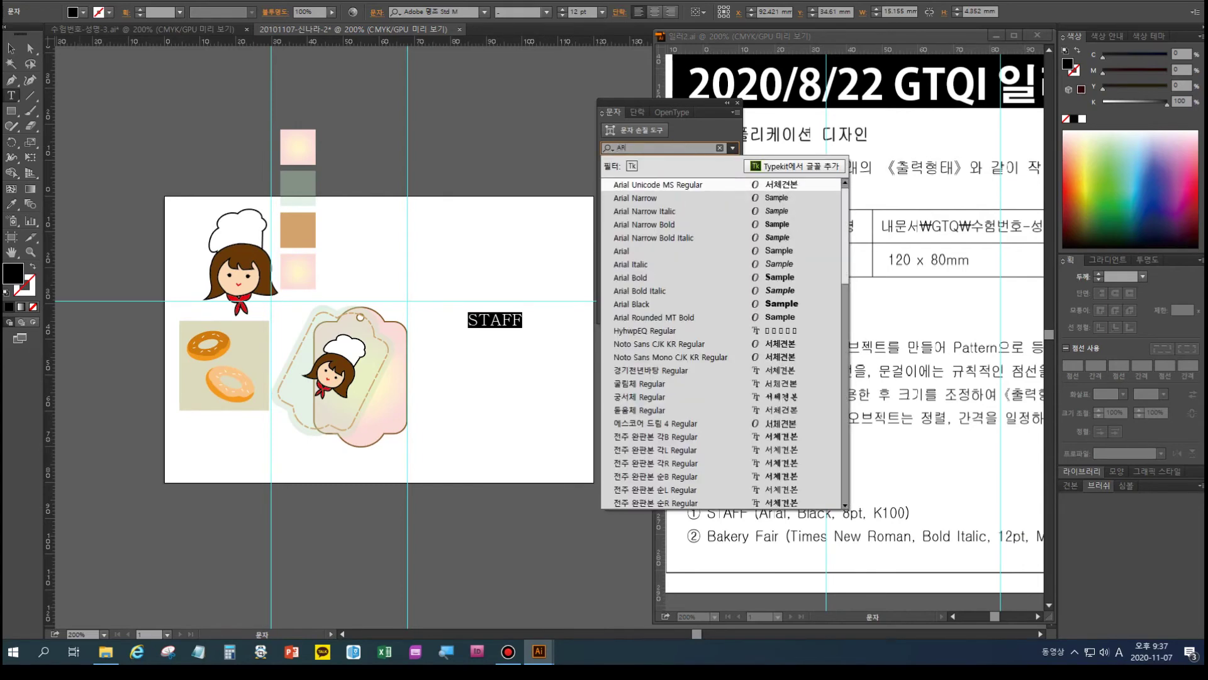
key(Down)
key(Down)
key(Down)
key(Down)
key(Down)
key(Down)
key(Up)
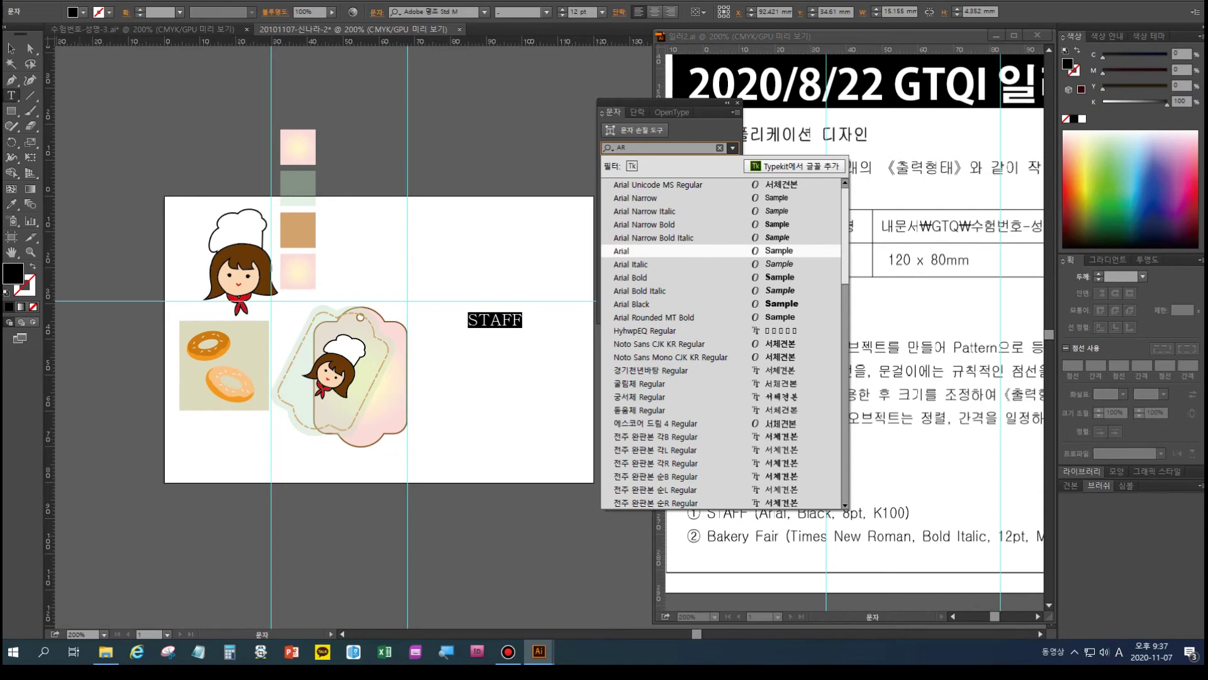
key(Down)
key(Down)
key(Down)
key(Down)
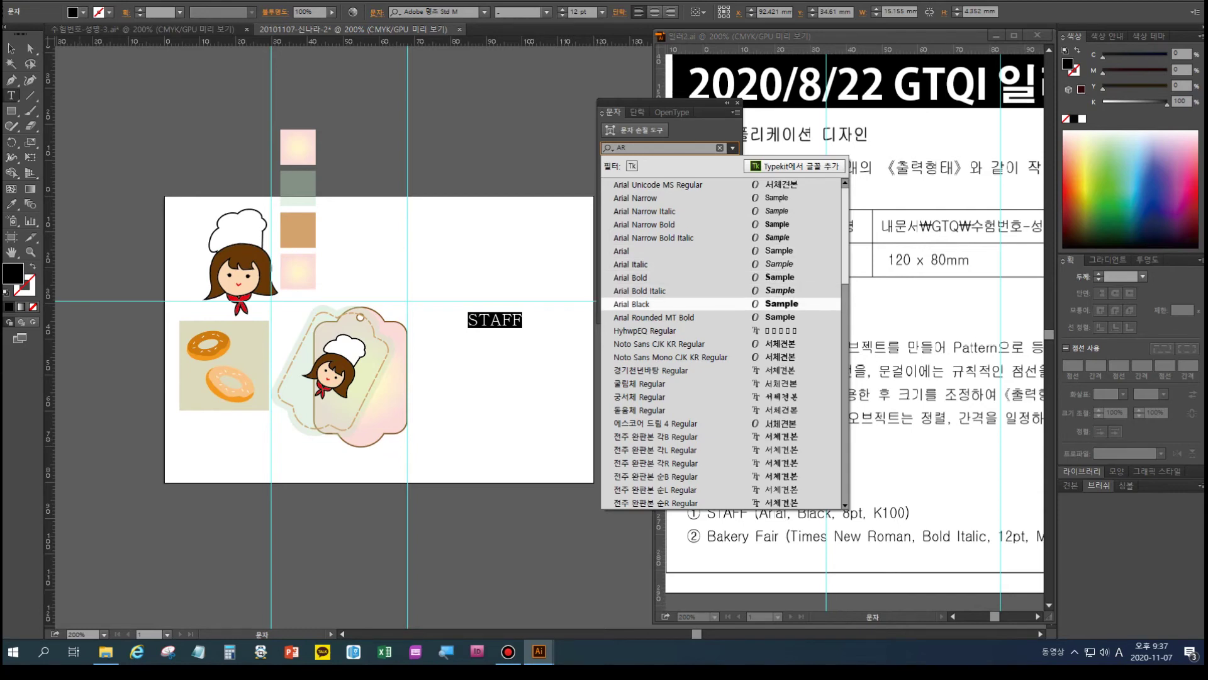
key(Return)
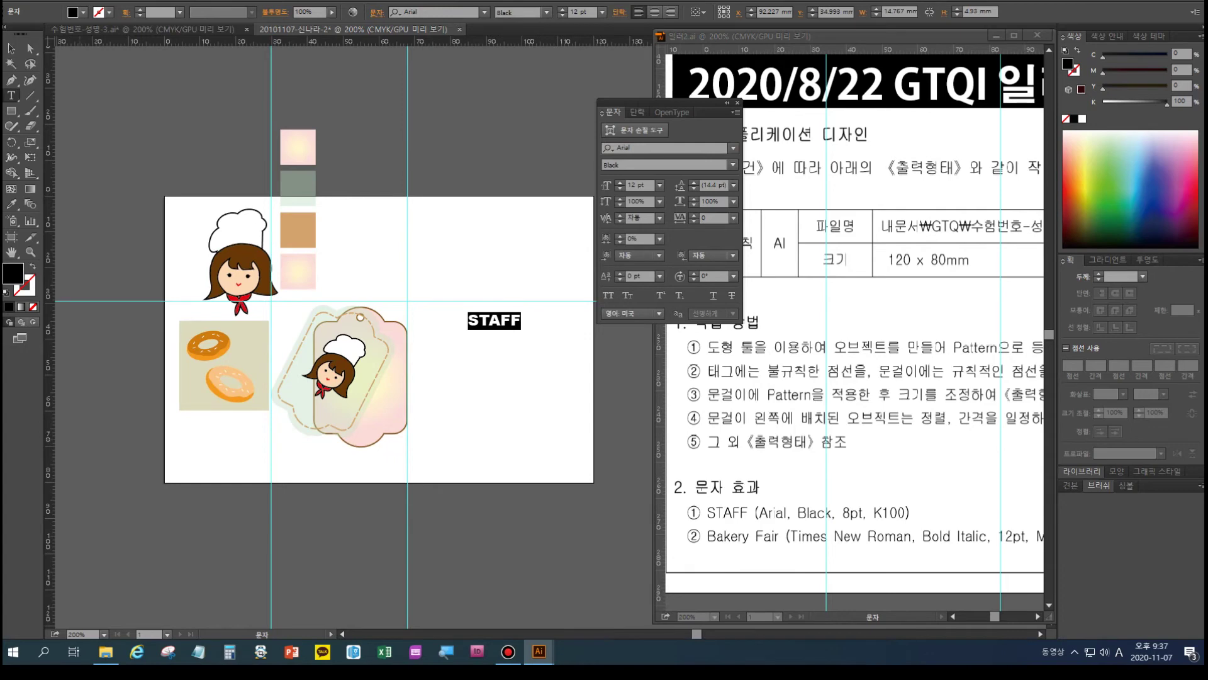
- Set the STAFF text to 8 pt and place it, rotated to the tag's tilt, below the chef girl
click(620, 188)
click(620, 188)
click(620, 189)
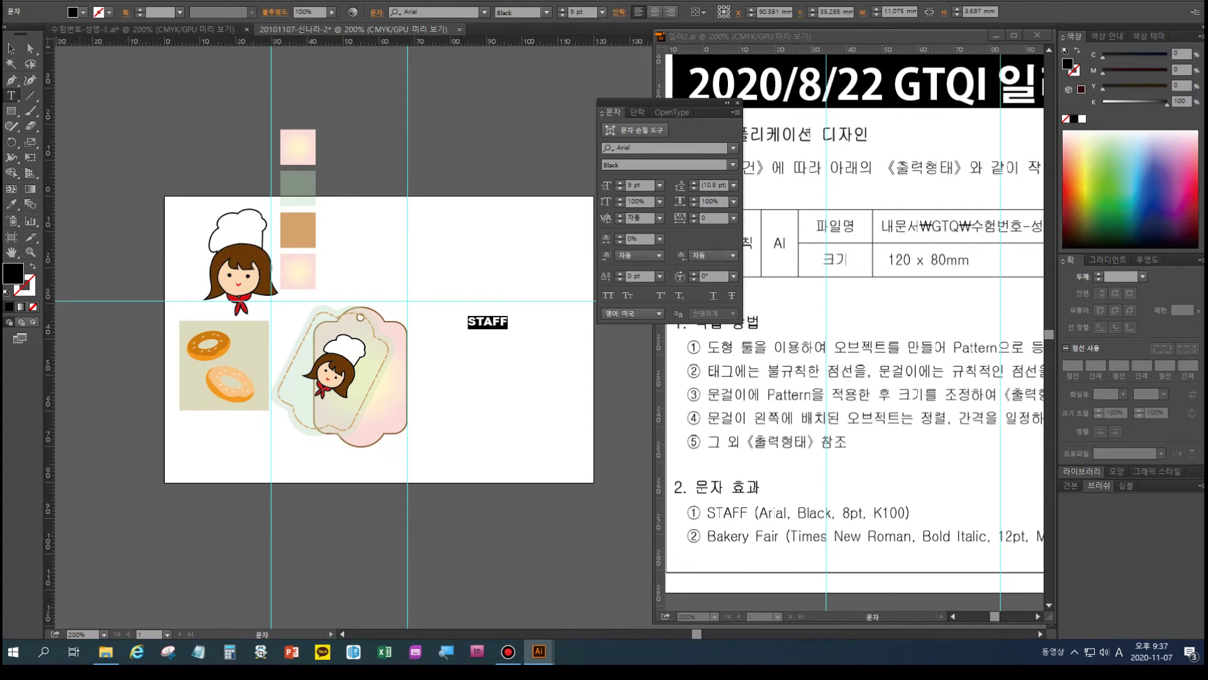
key(Down)
key(Escape)
drag(484, 321, 329, 431)
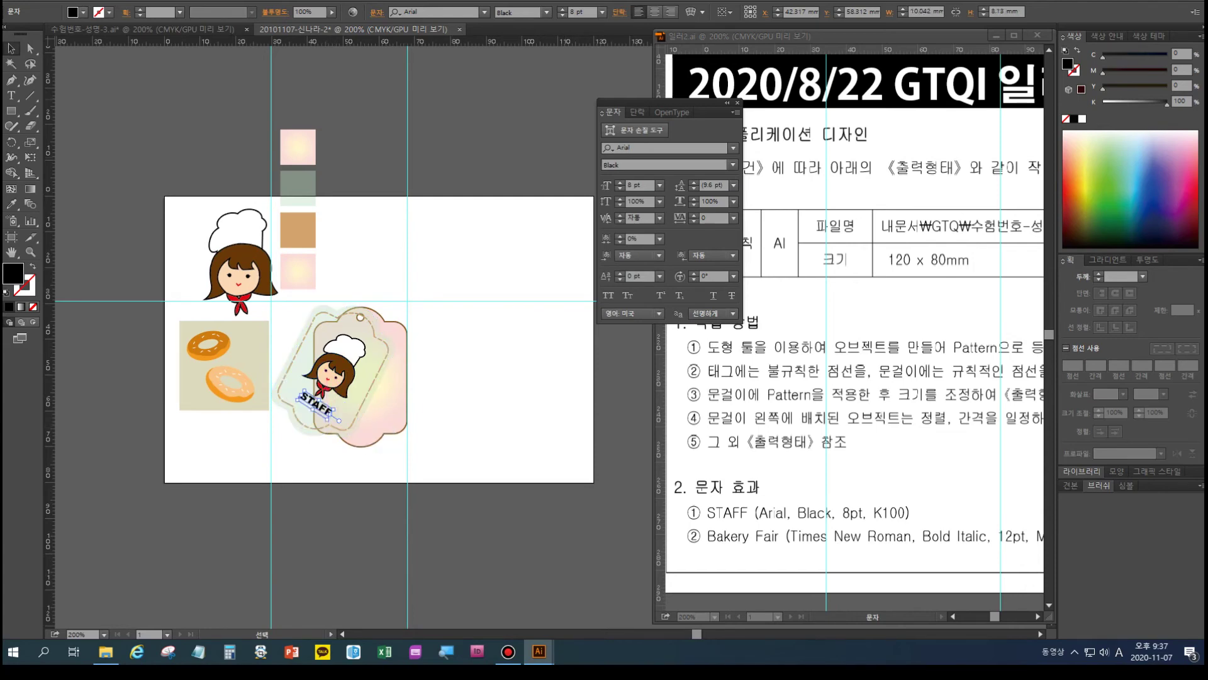
click(737, 102)
- Examine the cord above the tag and the listed stroke specifications in the reference document
click(818, 302)
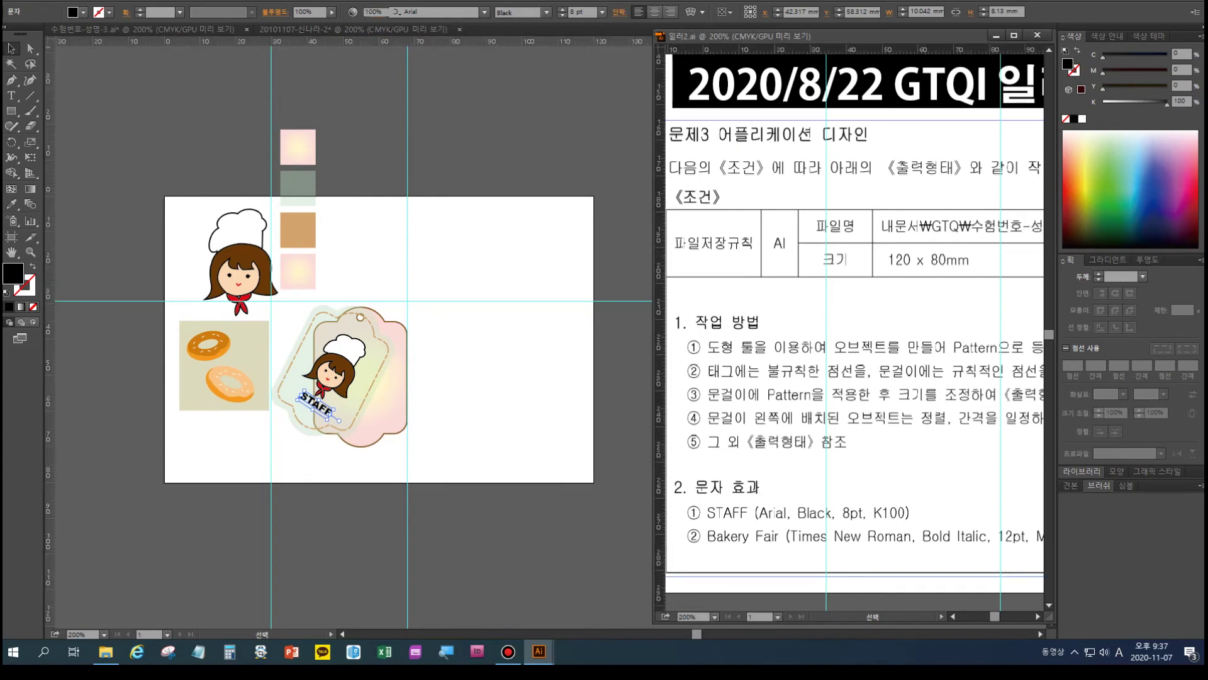
key(ctrl+minus)
key(ctrl+minus)
key(space)
drag(906, 296, 830, 433)
key(ctrl)
key(ctrl+plus)
key(ctrl+plus)
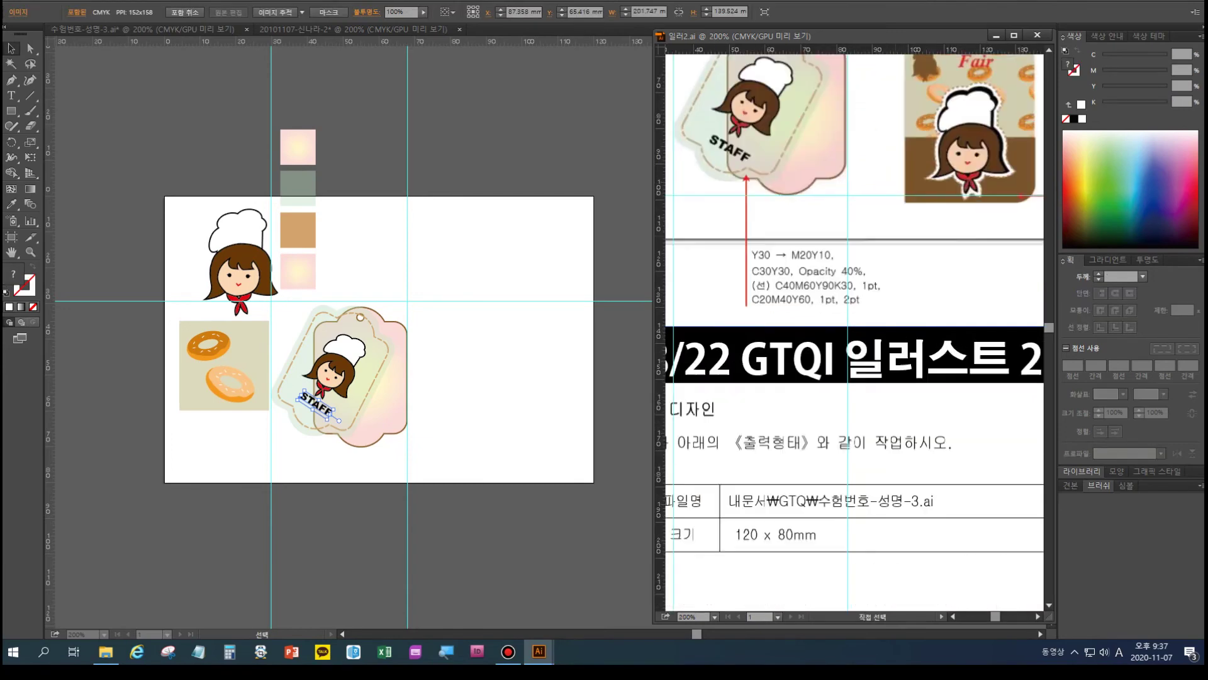
drag(837, 252, 870, 443)
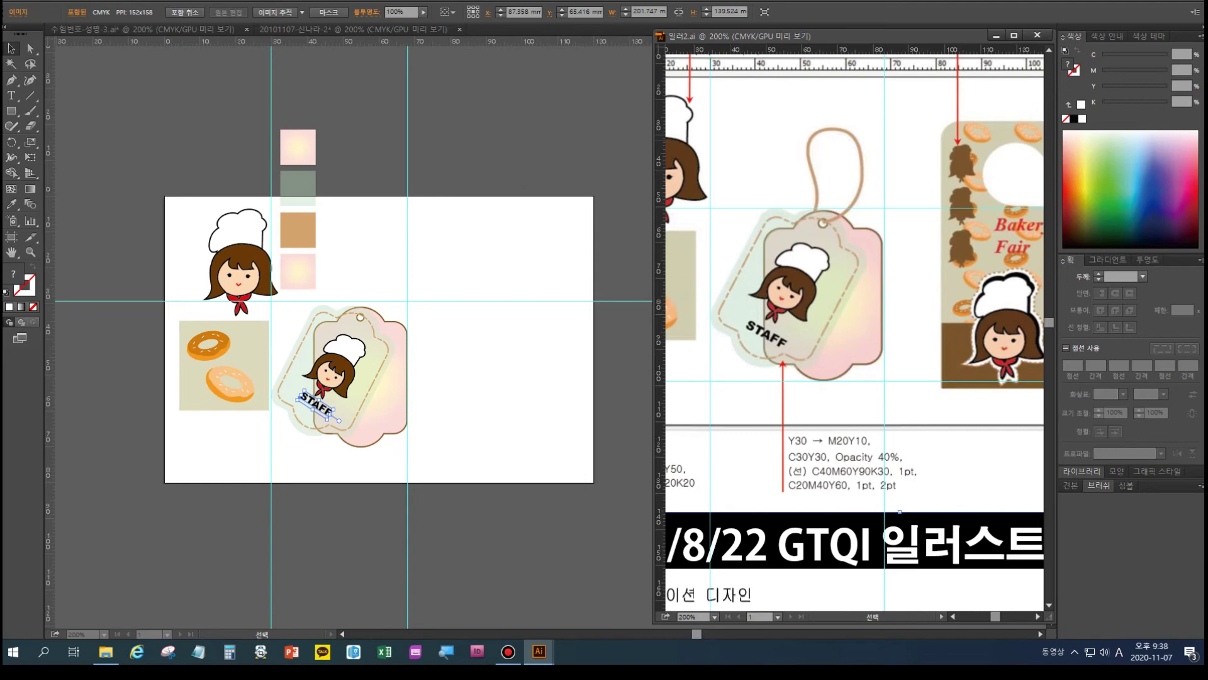
- Group the complete tag artwork, including the chef girl and the STAFF text
click(438, 462)
drag(437, 462, 303, 305)
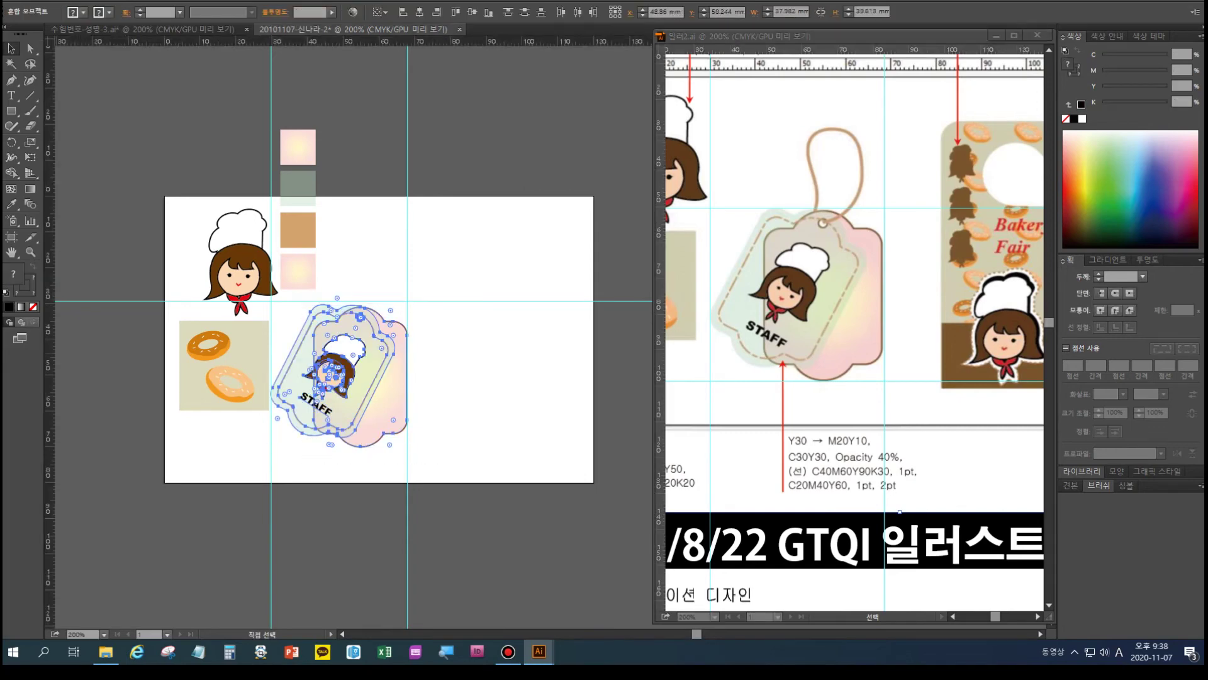
key(v)
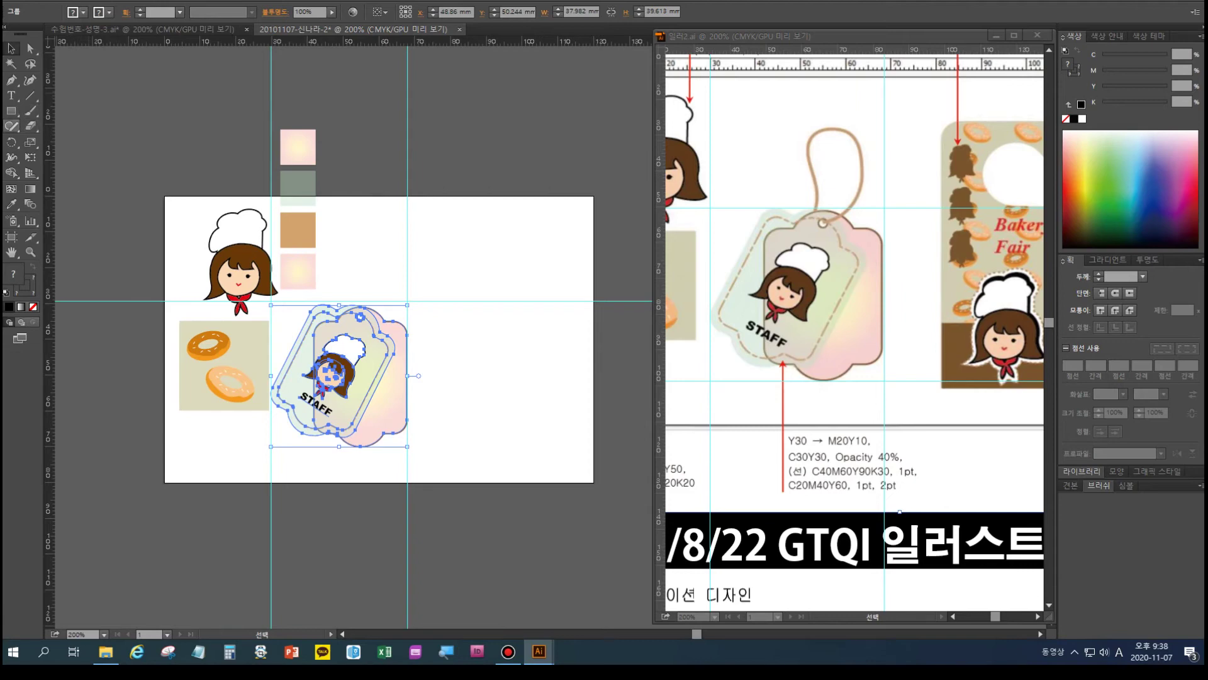
- Draw a freehand cord loop about 13.8 by 25.7 mm above the tag, ending at its hole, with the Pencil tool
drag(12, 126, 51, 140)
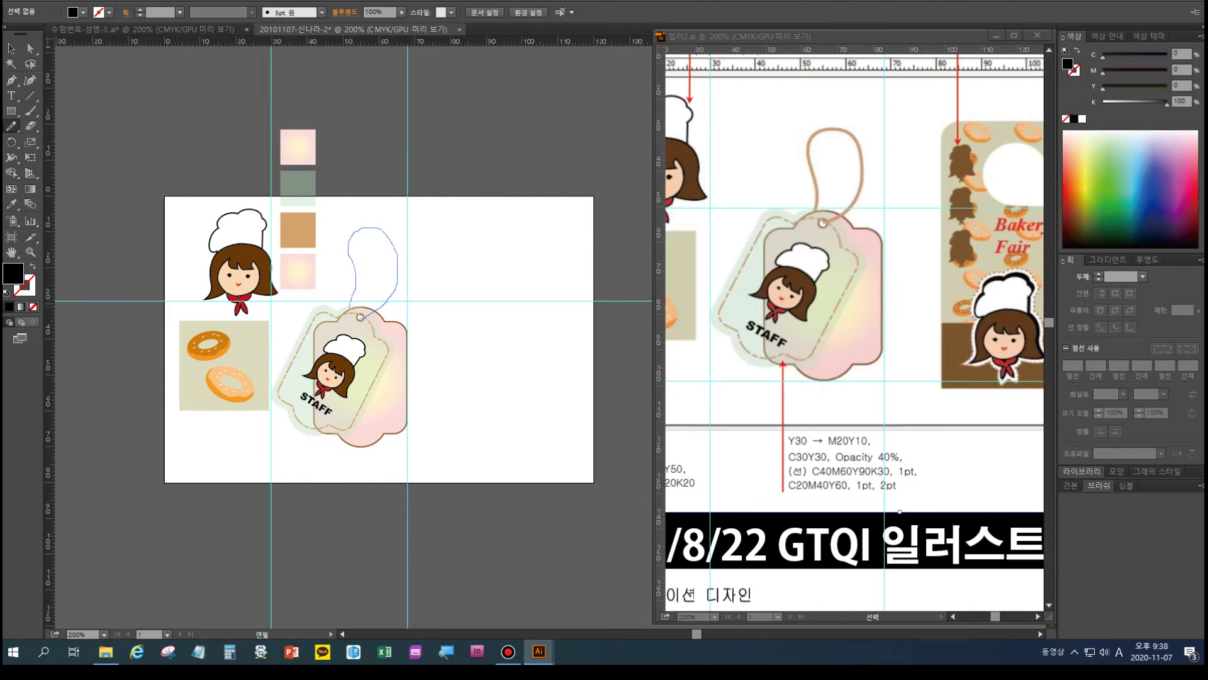
drag(361, 317, 361, 317)
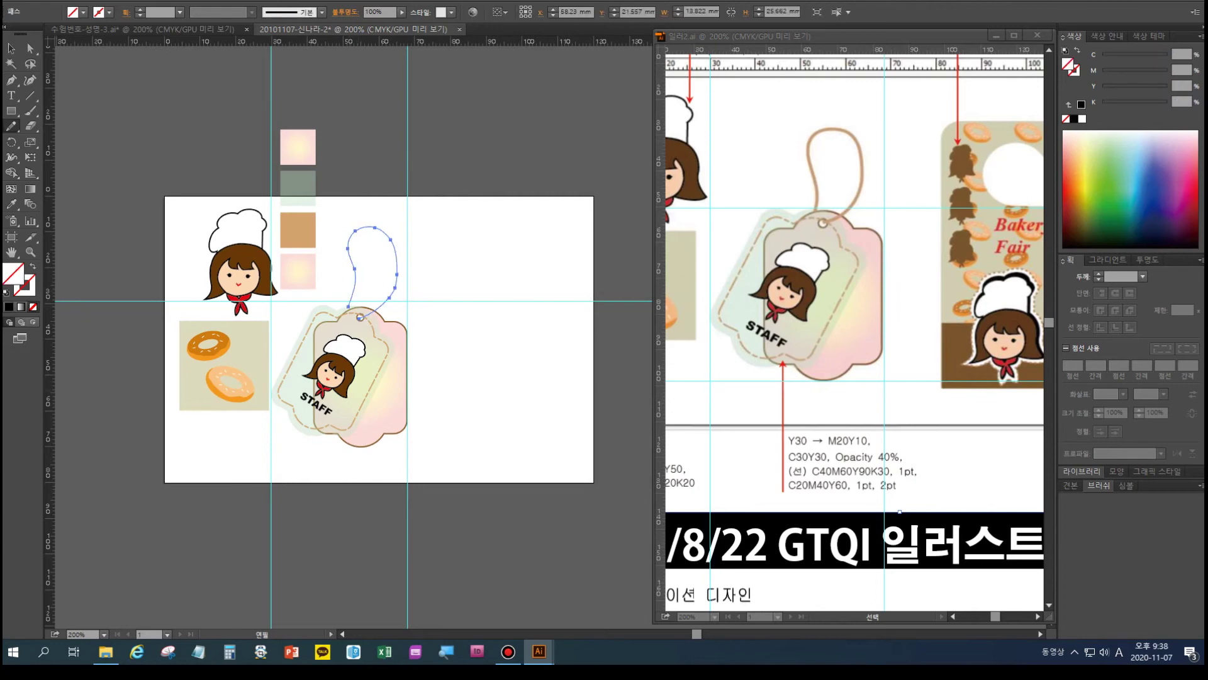
- Give the cord loop a stroke colour of C20 M40 Y60 K0
key(x)
click(1181, 55)
text(20)
key(Tab)
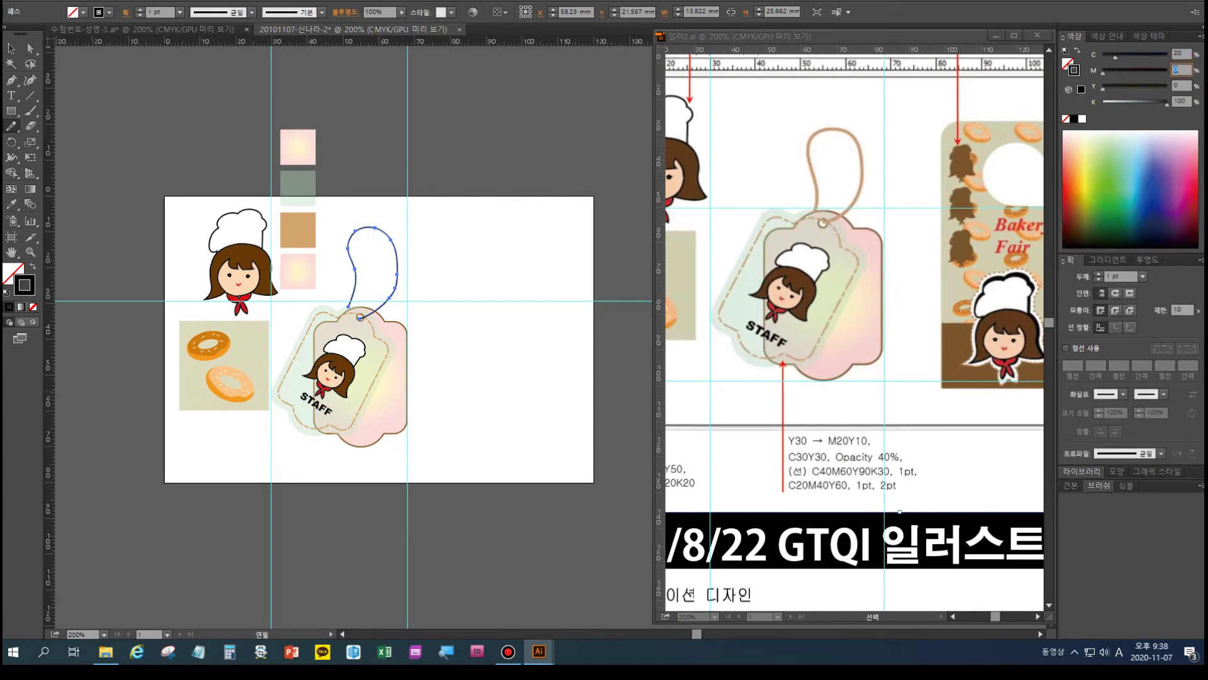
text(40)
key(Tab)
text(60)
key(Tab)
text(0)
key(Return)
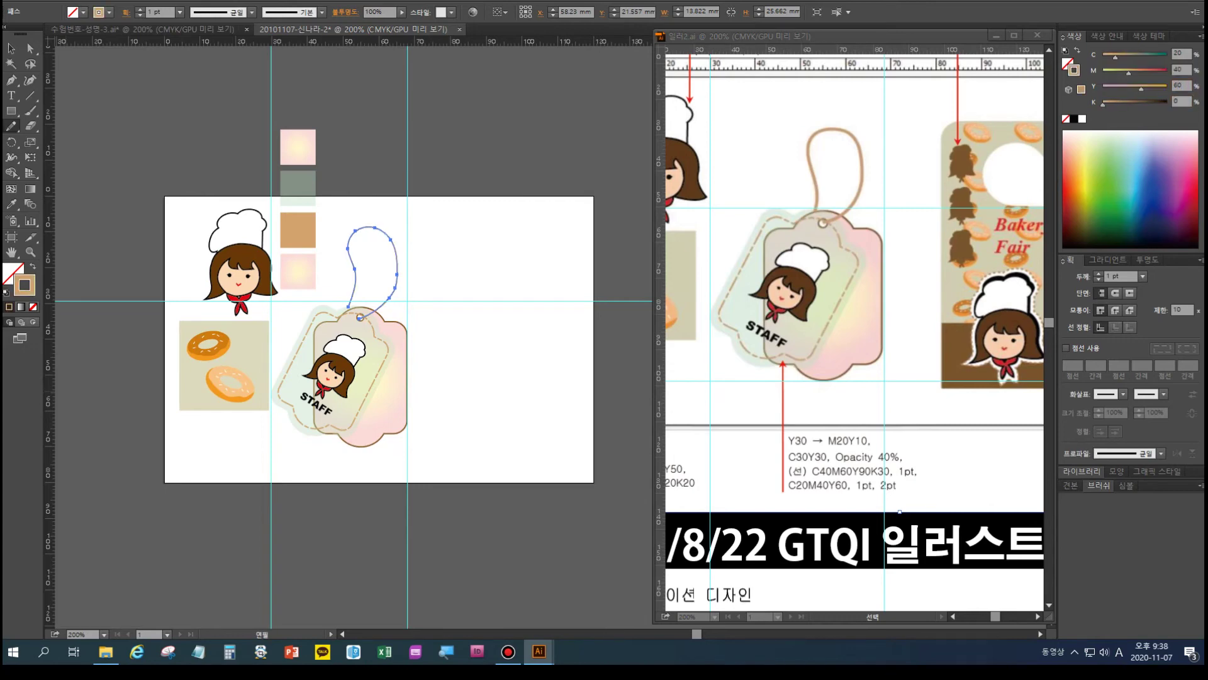
- Set the cord loop's stroke weight to 2 pt and deselect it
click(1098, 273)
click(1098, 273)
key(Down)
key(ctrl+shift+a)
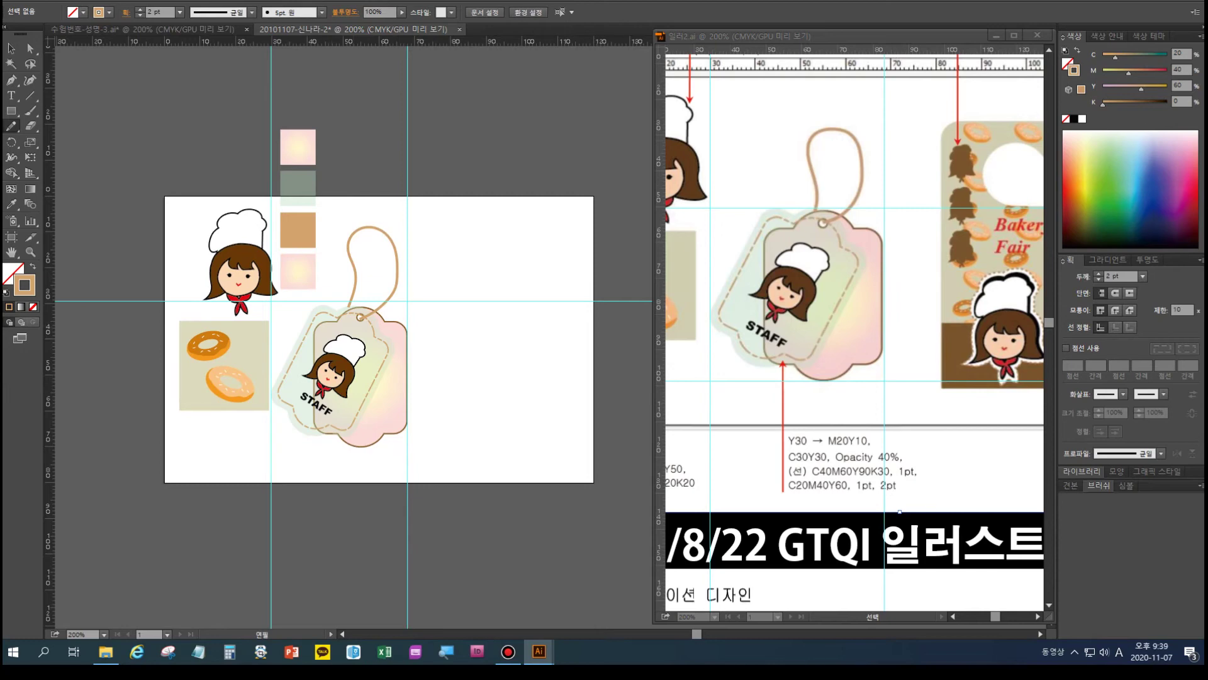
scroll(349, 336, right, 3)
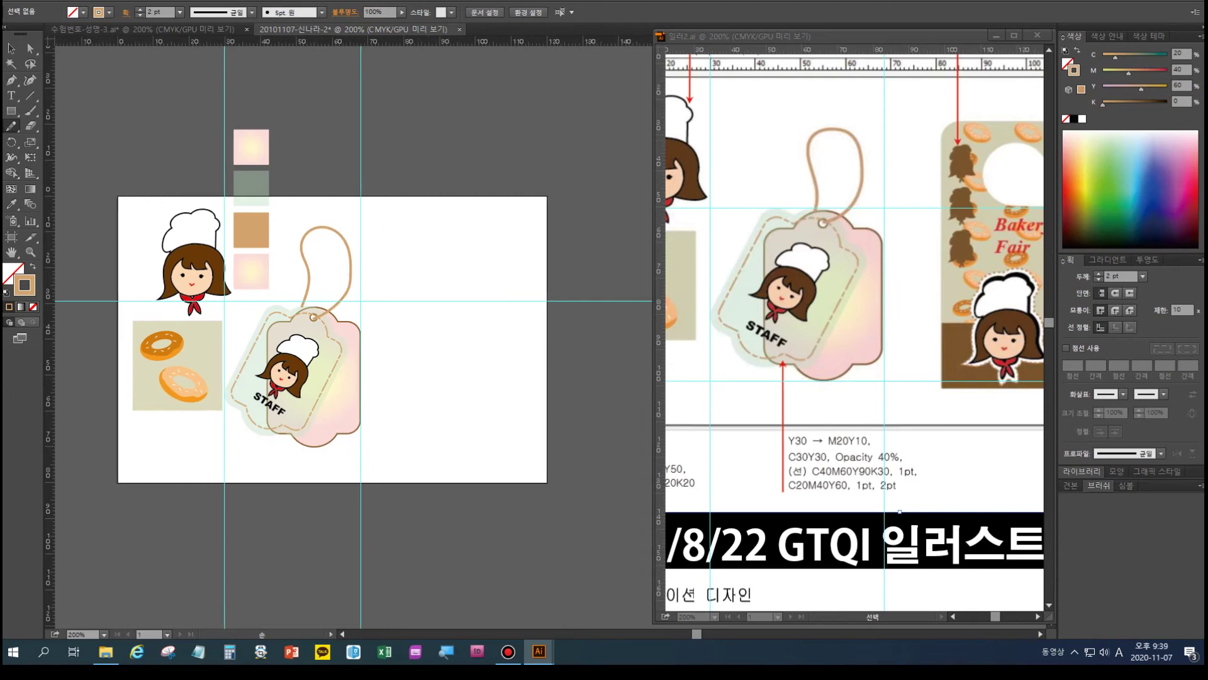
- Bring the door hanger into view in the reference document and move the four colour swatch squares to the empty area right of the artboard
click(893, 36)
key(space)
mouse_move(944, 302)
mouse_down()
mouse_move(758, 262)
mouse_move(699, 315)
mouse_up()
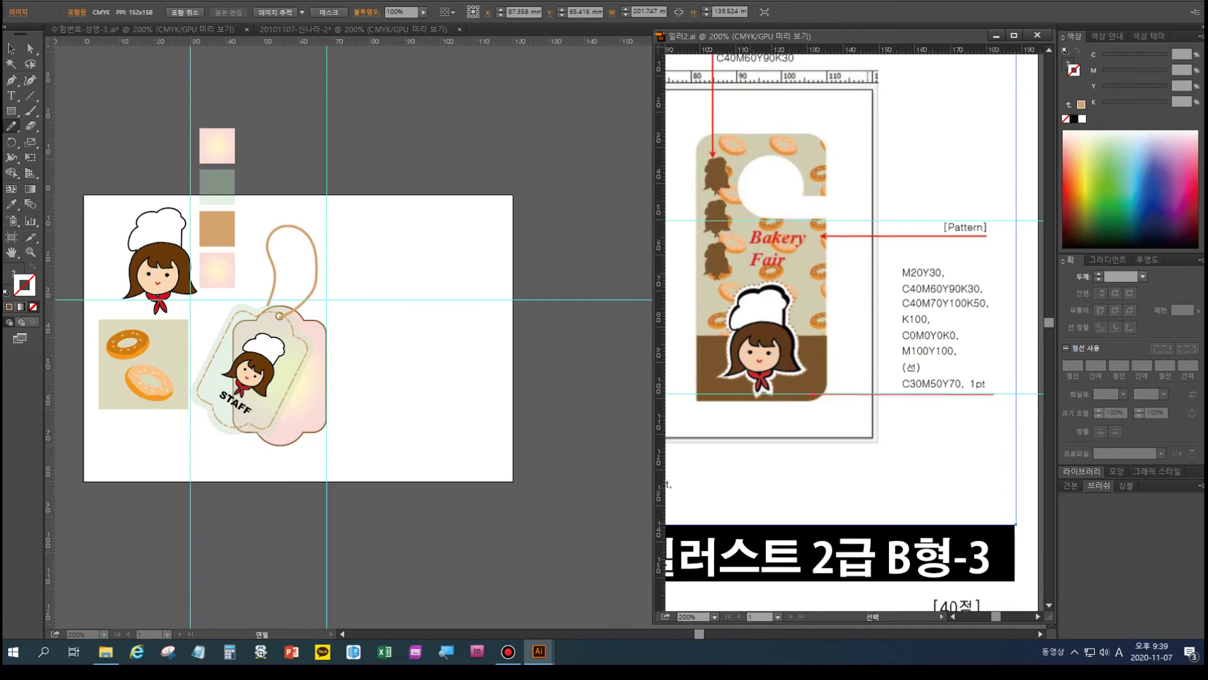
key(v)
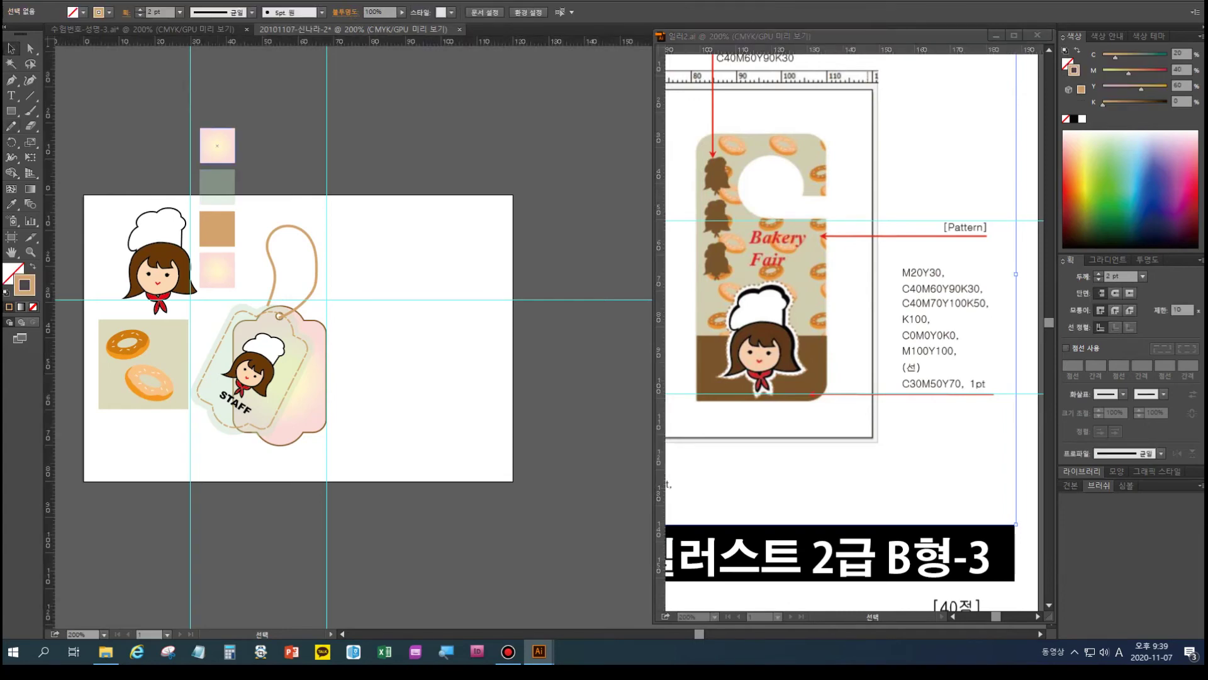
click(217, 145)
shift+click(217, 187)
shift+click(217, 229)
shift+click(217, 271)
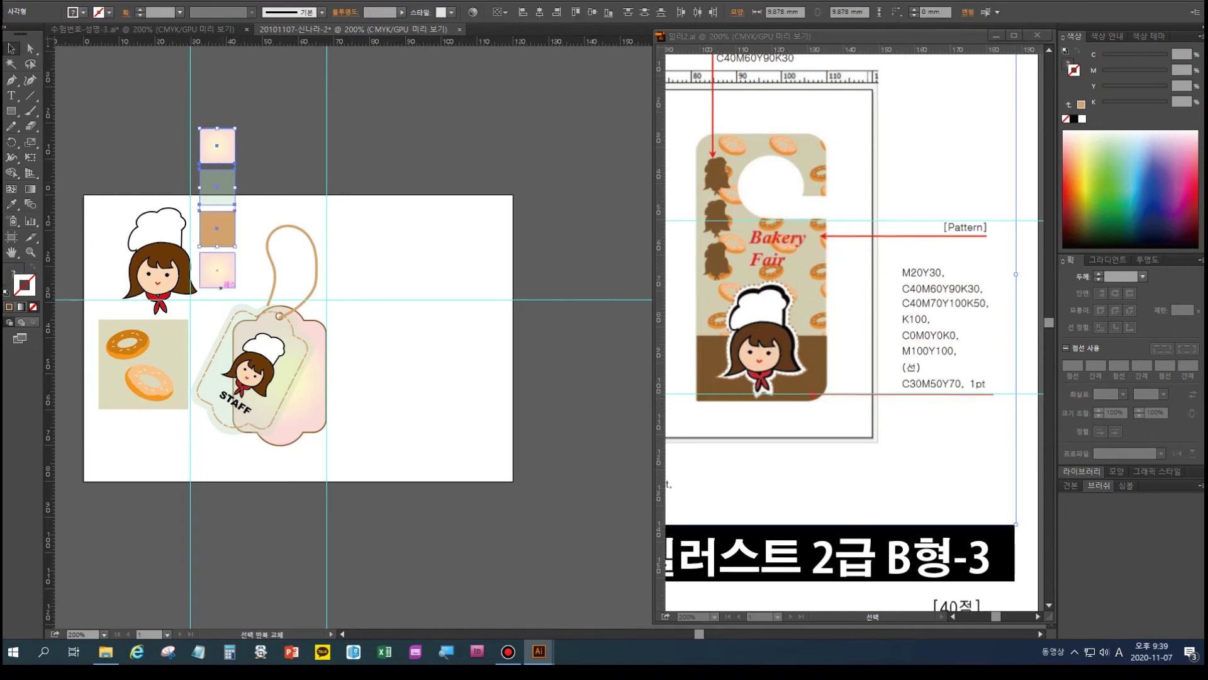
drag(224, 270, 554, 350)
click(590, 295)
- Fill the first swatch with C0 M20 Y30 K0 and leave it without a stroke
click(547, 221)
click(1181, 70)
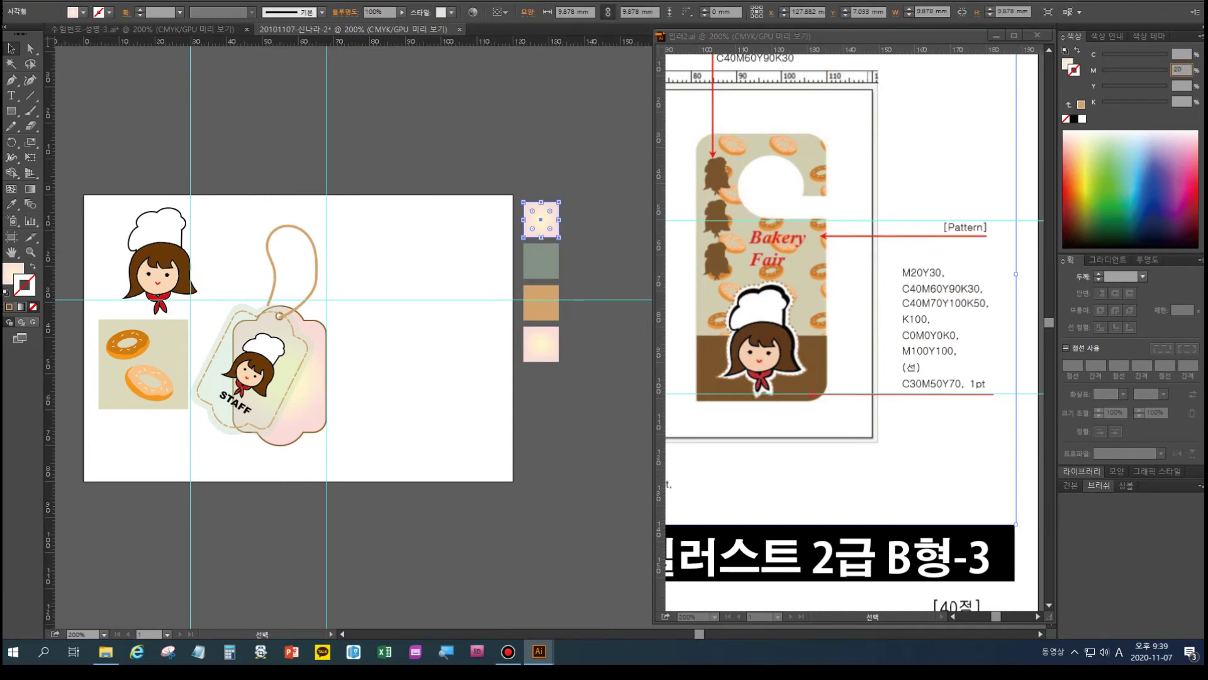
key(Tab)
text(8)
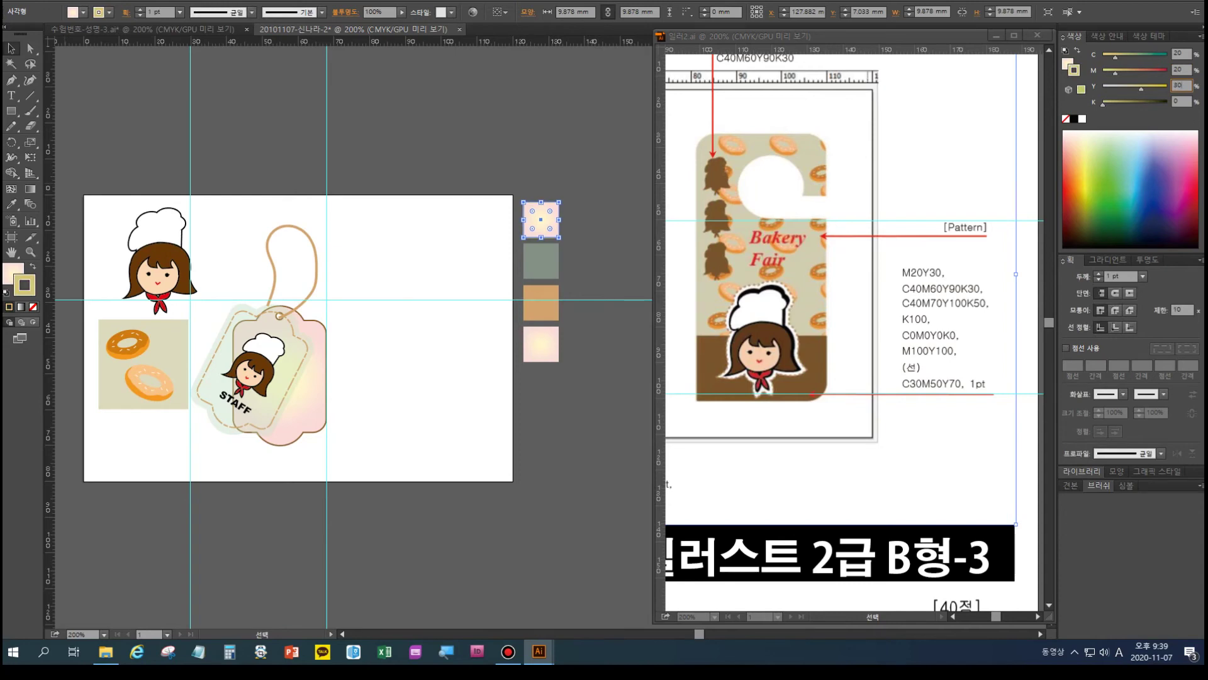
double_click(1181, 54)
text(0)
key(Return)
key(shift+x)
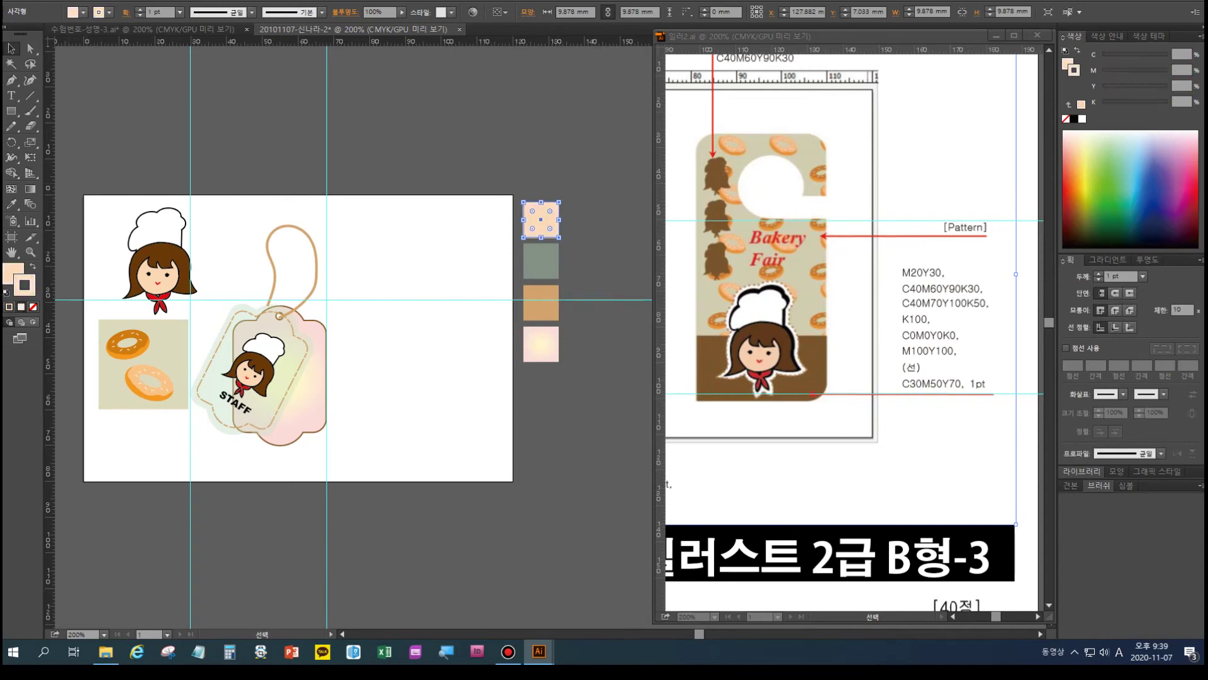
key(/)
key(x)
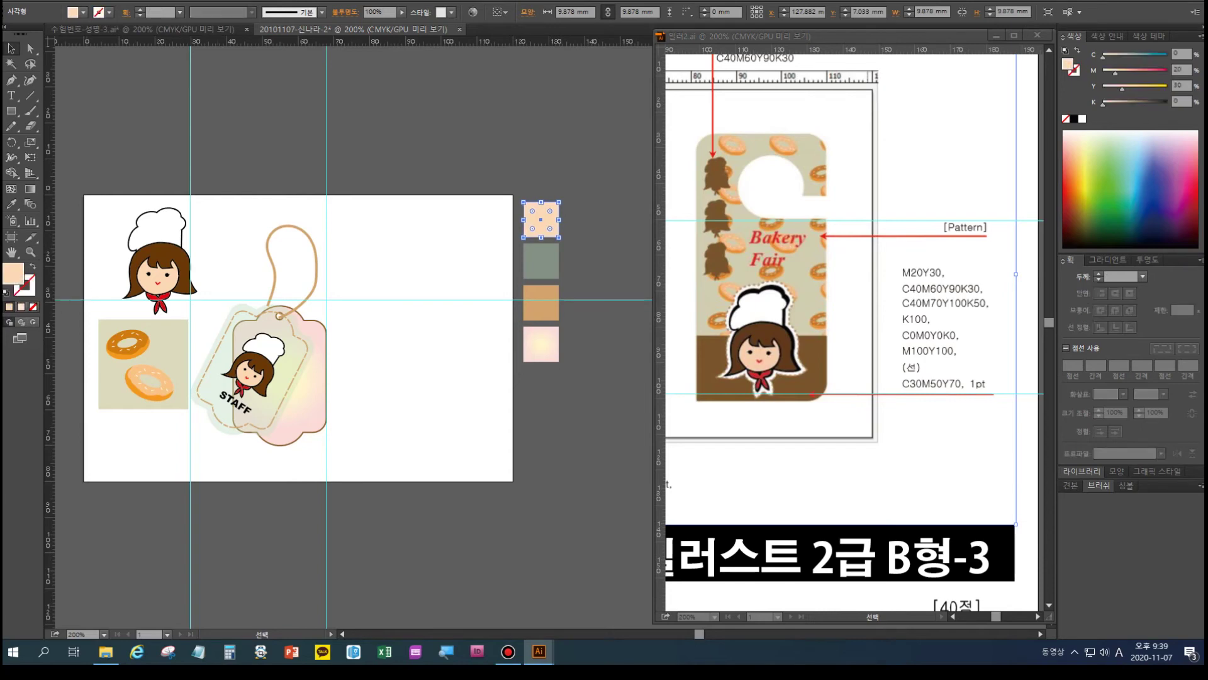
- Recolour the second swatch with a fill of C40 M60 Y90 K30
click(541, 261)
double_click(1178, 55)
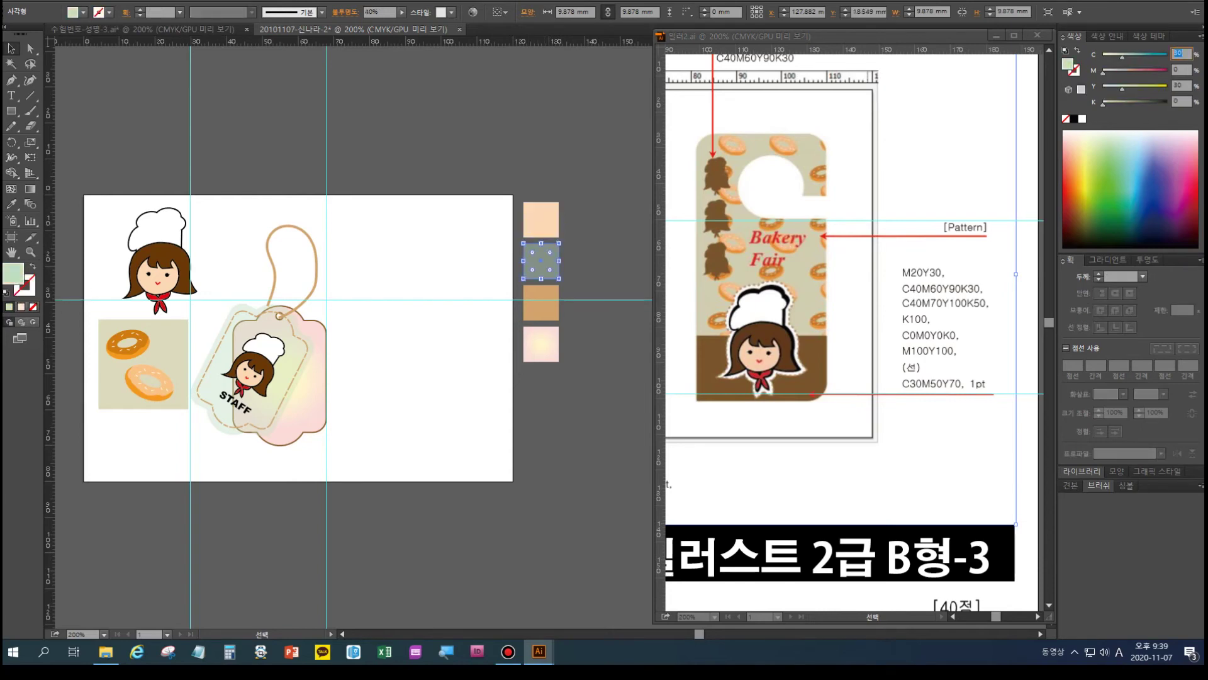
text(40)
key(Tab)
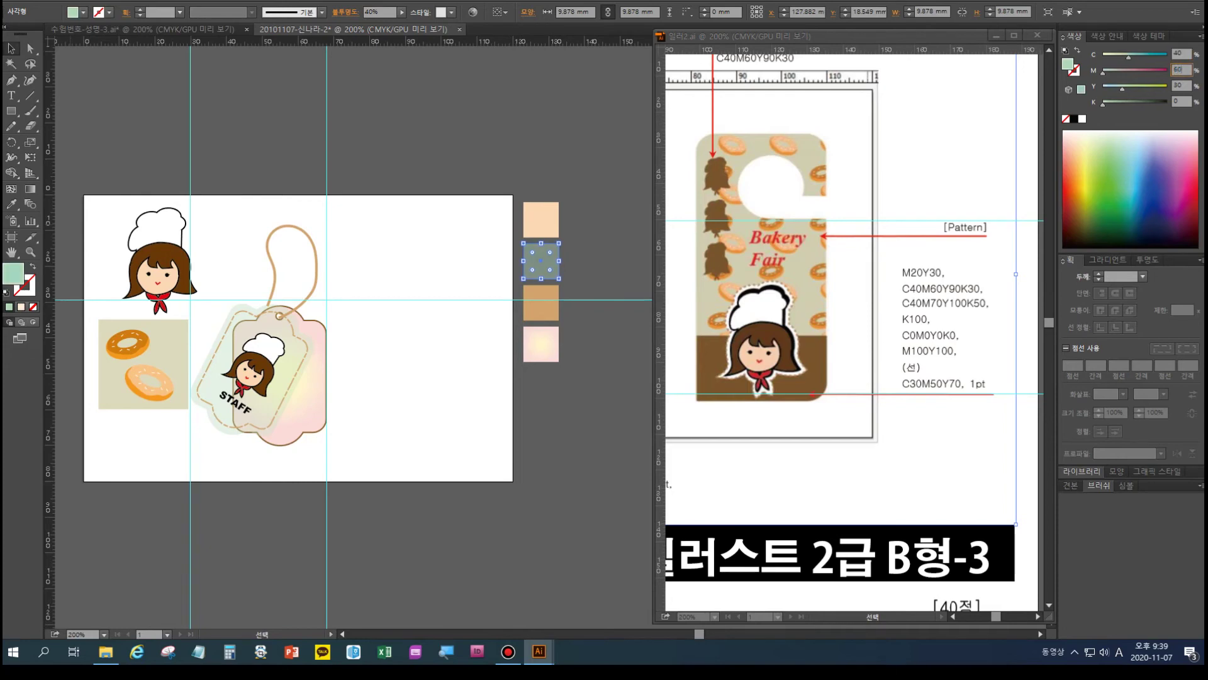
key(Tab)
text(90)
key(Tab)
text(30)
key(Tab)
- Recolour the third swatch with a fill of C40 M70 Y100 K50
click(542, 300)
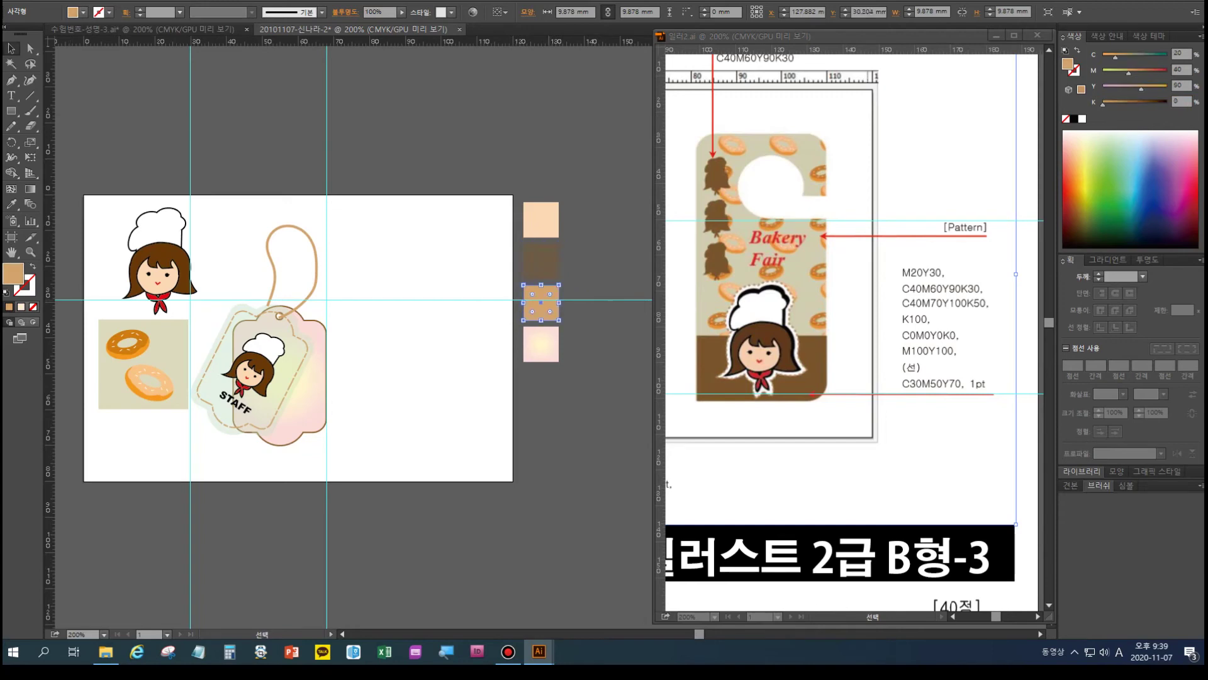
double_click(1178, 54)
text(40)
key(Tab)
text(70)
key(Tab)
text(100)
key(Tab)
text(50)
key(Tab)
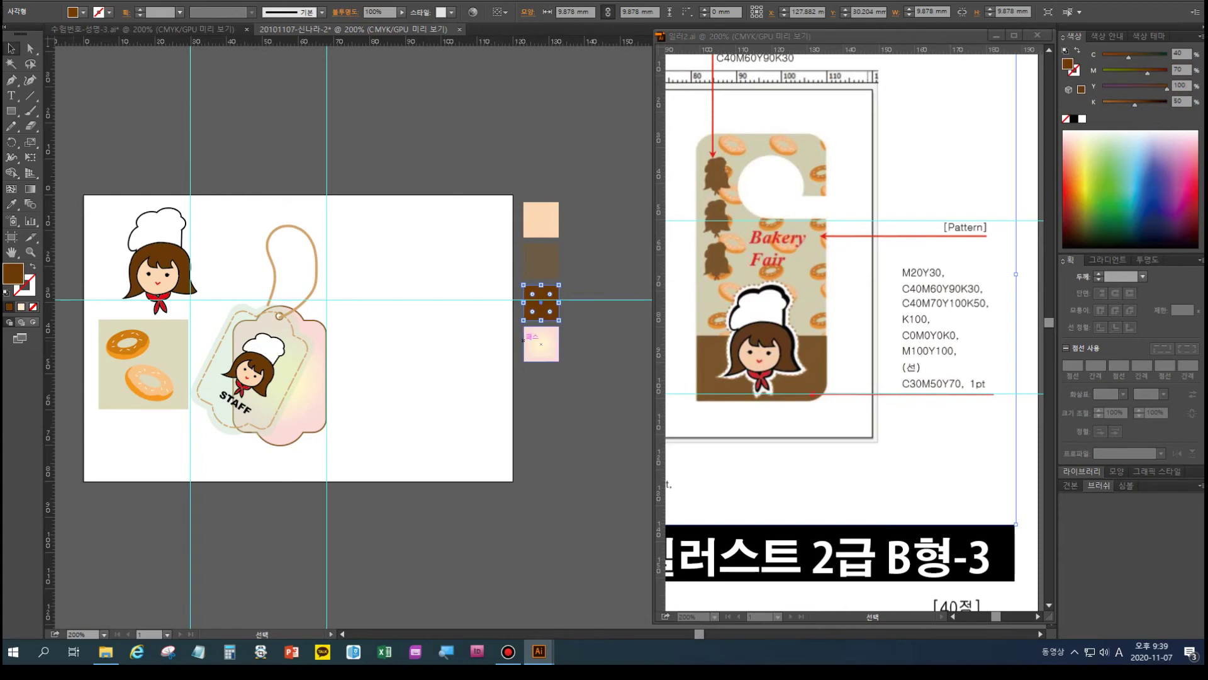
- Fill the fourth swatch with K100 black and add two copies of it below, extending the swatch column to six
click(541, 344)
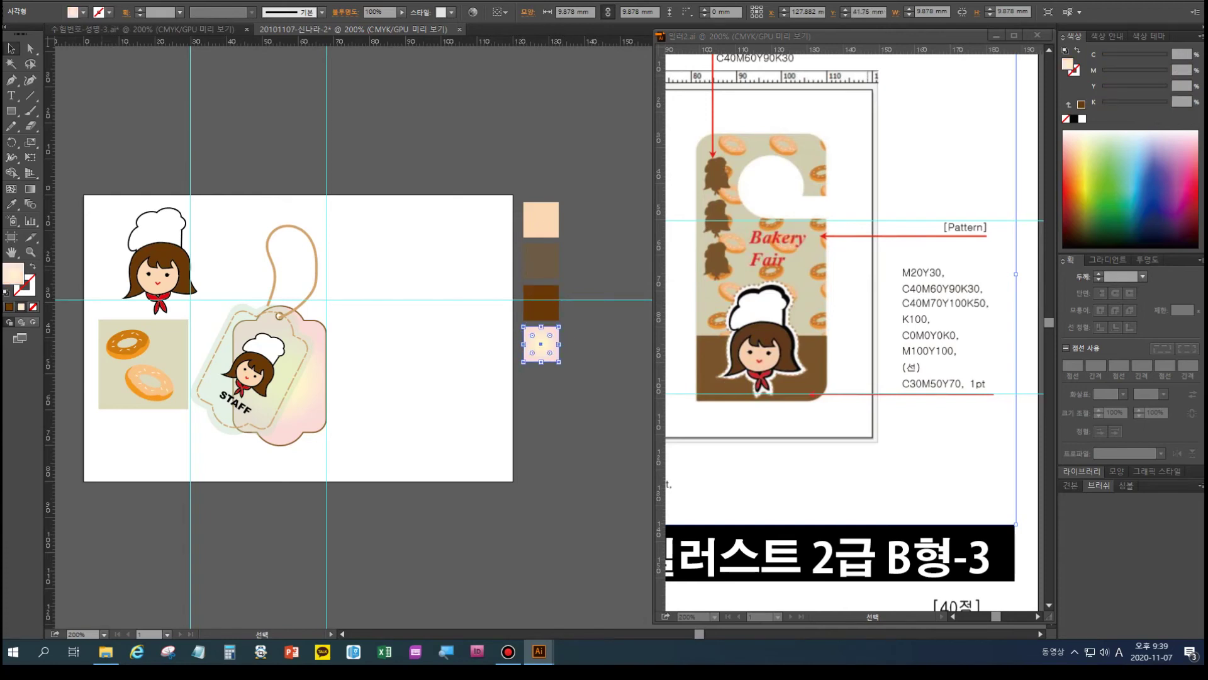
click(1074, 119)
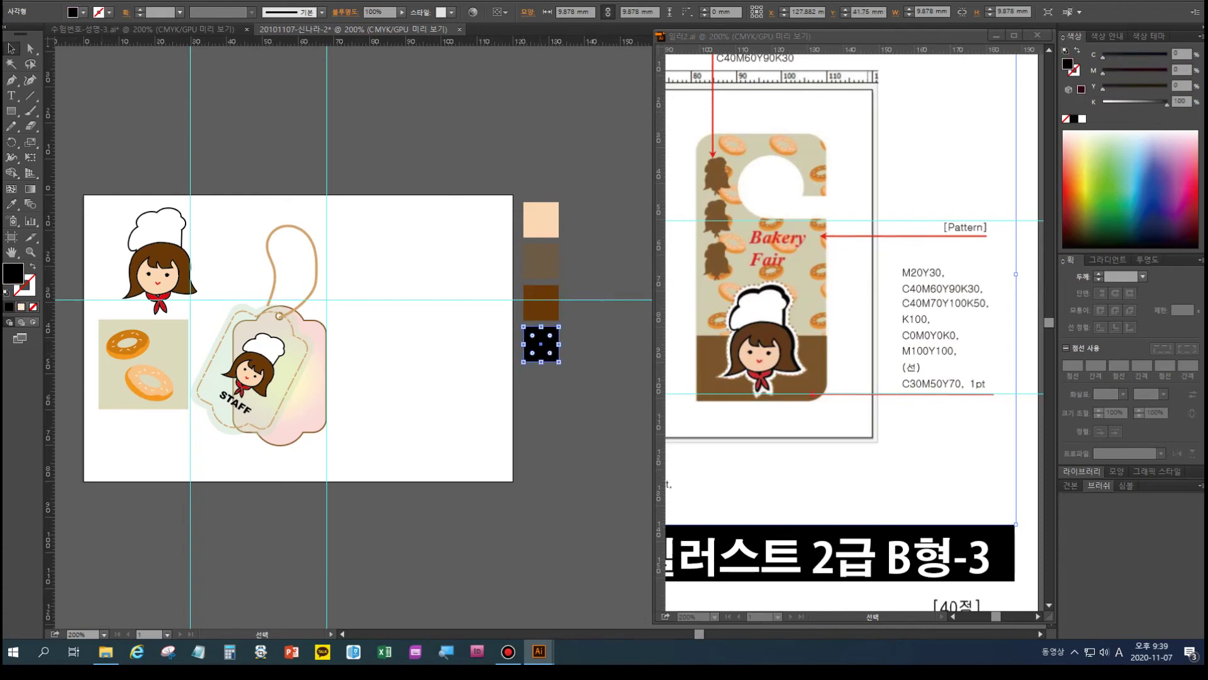
drag(540, 344, 541, 383)
shift+click(541, 383)
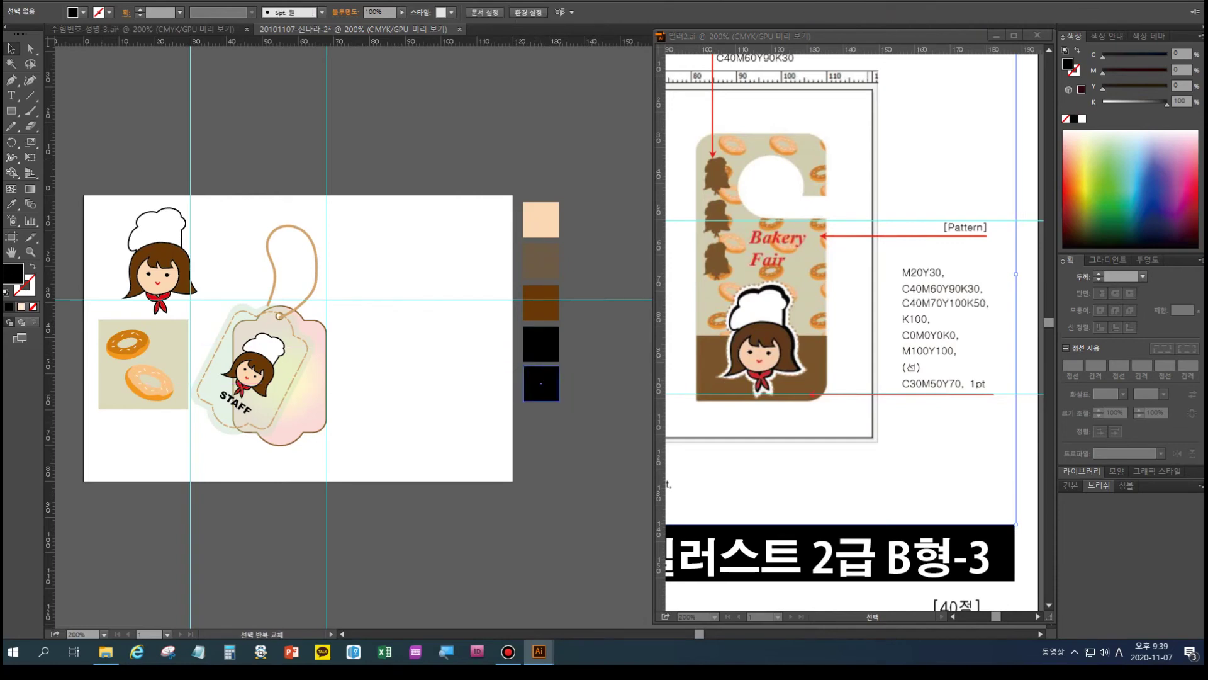
click(541, 383)
drag(548, 382, 547, 428)
- Fill the fifth swatch with white and the sixth swatch with C0 M100 Y100 K0
click(545, 382)
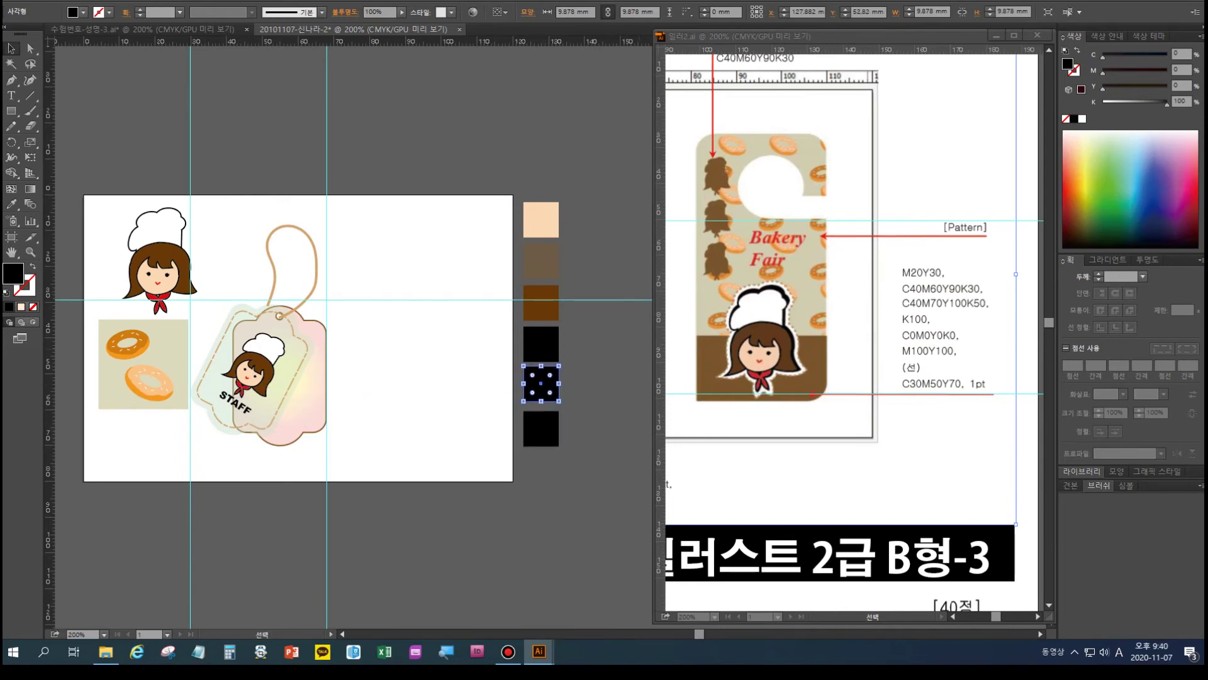
key(d)
click(541, 429)
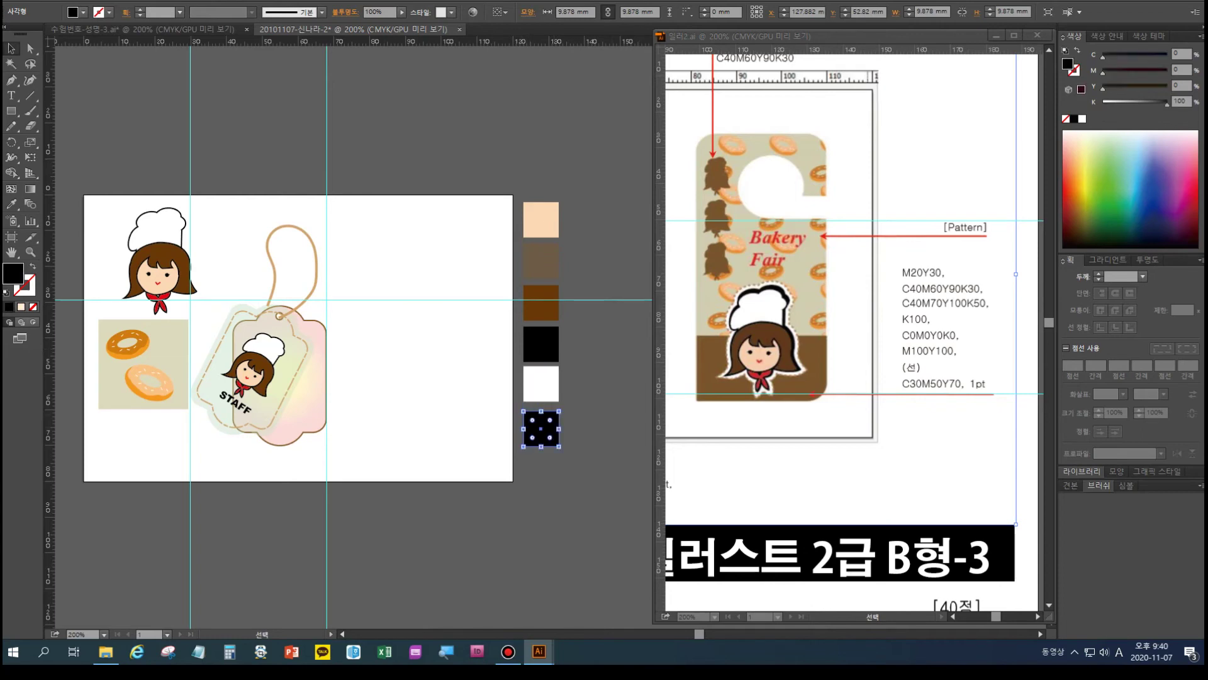
click(1181, 70)
text(100)
key(Tab)
text(100)
key(Tab)
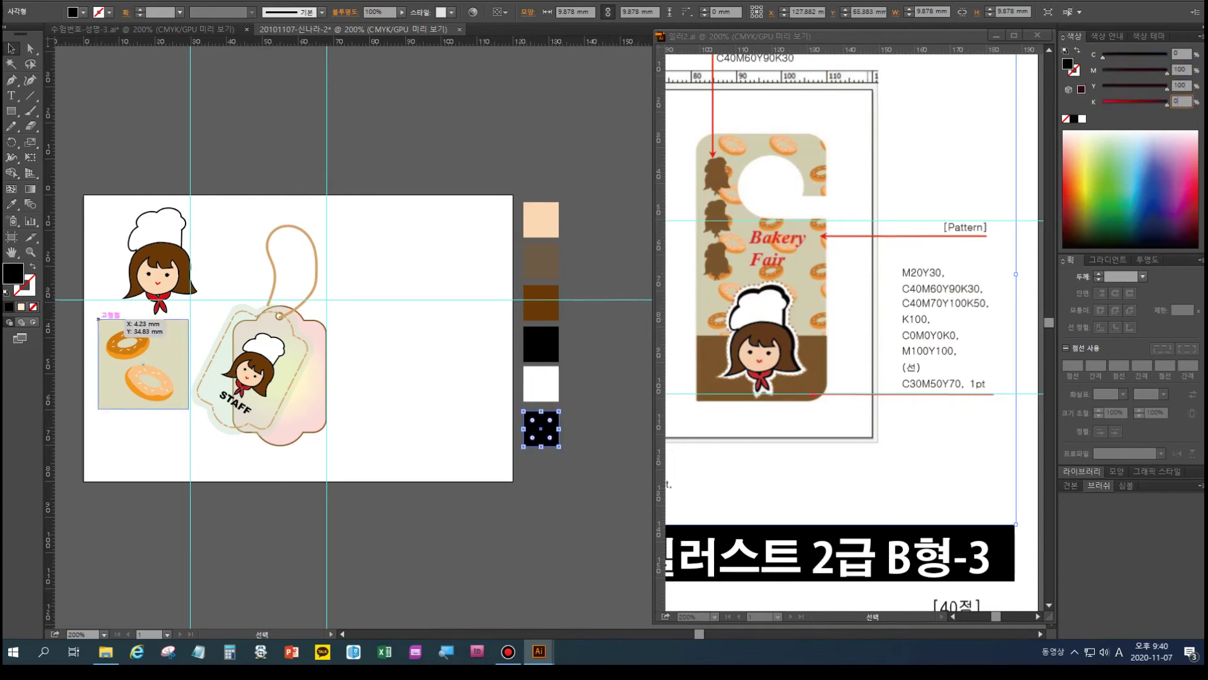
text(0)
key(Tab)
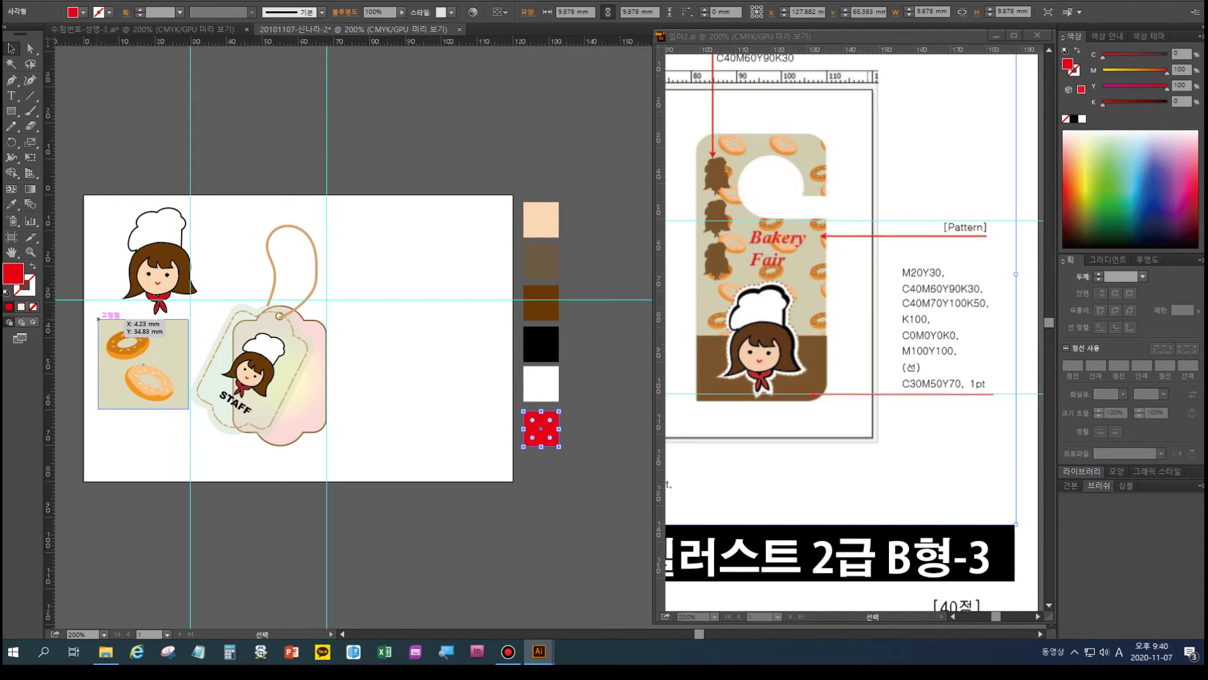
- Place a vertical guide at the hanger's left edge in the reference and a matching guide at about 80 mm on the artboard
click(843, 36)
drag(660, 252, 692, 283)
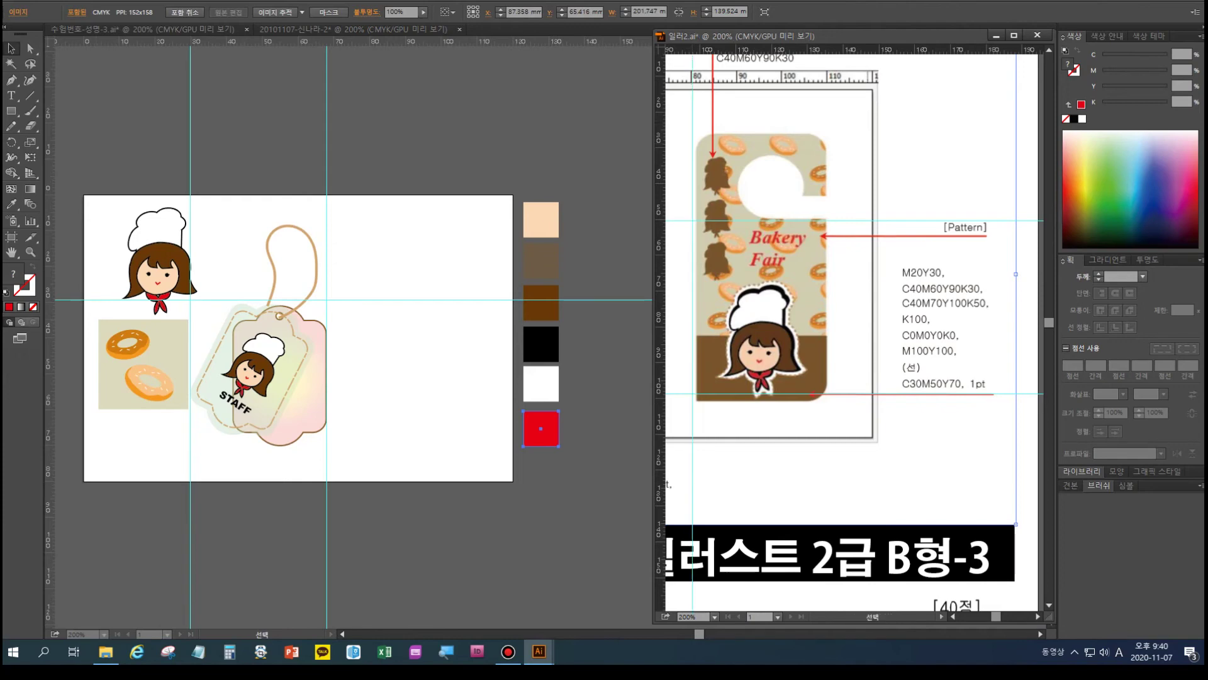
click(540, 428)
drag(50, 214, 360, 252)
mouse_move(360, 377)
mouse_down()
mouse_move(381, 378)
mouse_move(368, 377)
mouse_up()
click(736, 378)
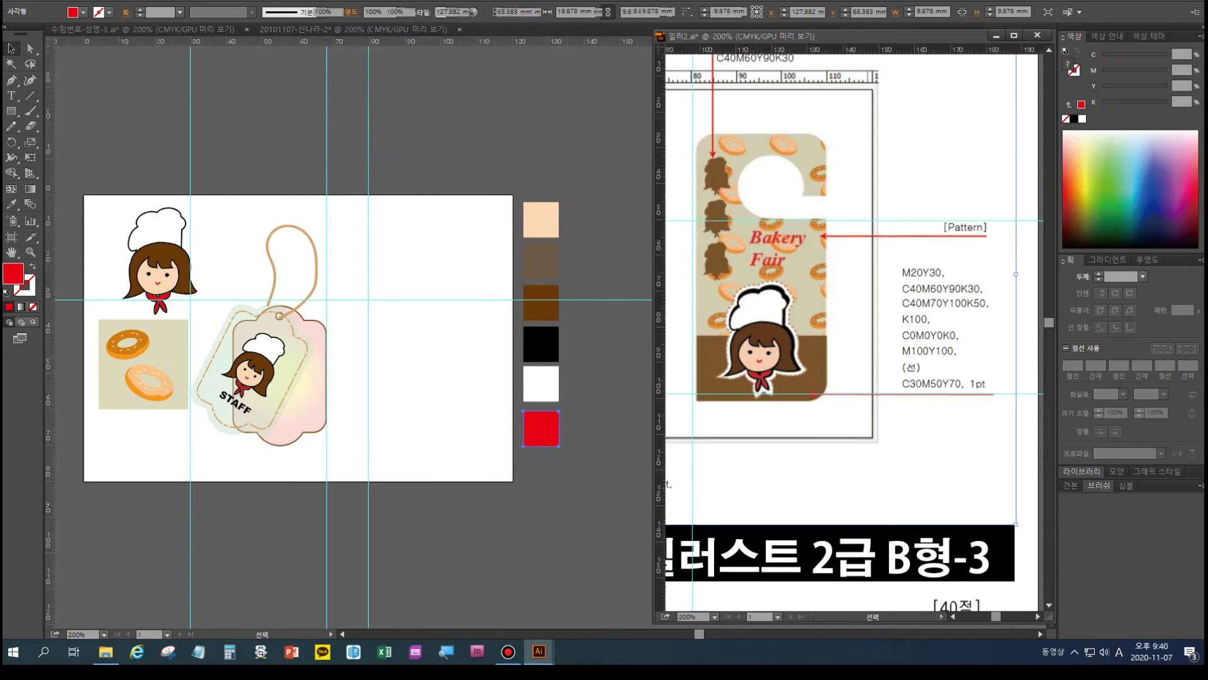
- Place a horizontal guide at the hanger's top edge in the reference and a matching one near the top of the artboard
drag(736, 377, 1054, 407)
key(ctrl+minus)
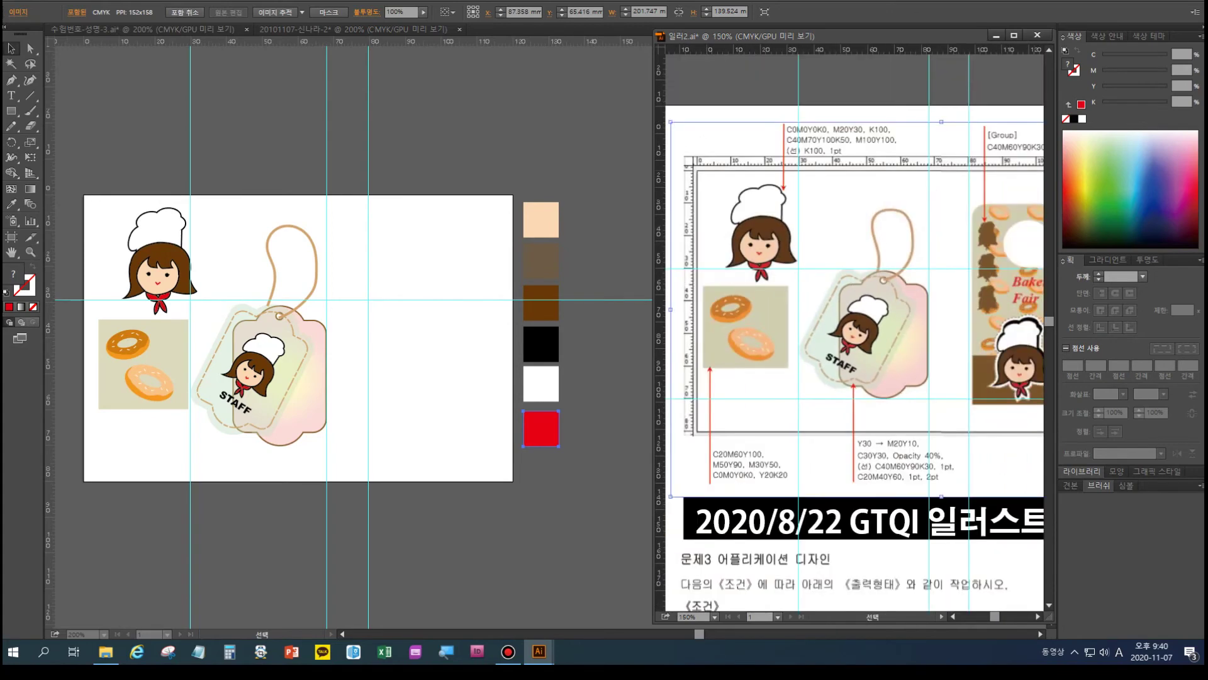
drag(912, 50, 912, 206)
drag(762, 206, 762, 203)
click(354, 29)
drag(403, 42, 378, 229)
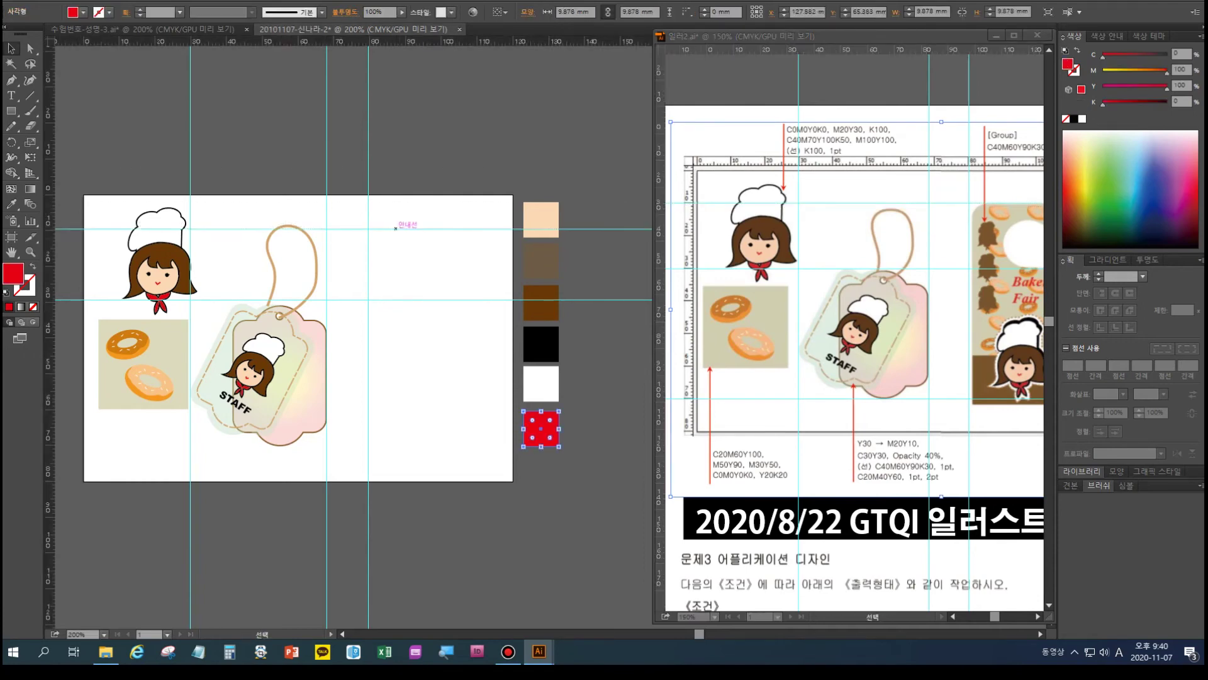
- Add a vertical guide at about 110 mm on the artboard for the hanger's right edge
click(932, 303)
drag(932, 302, 776, 307)
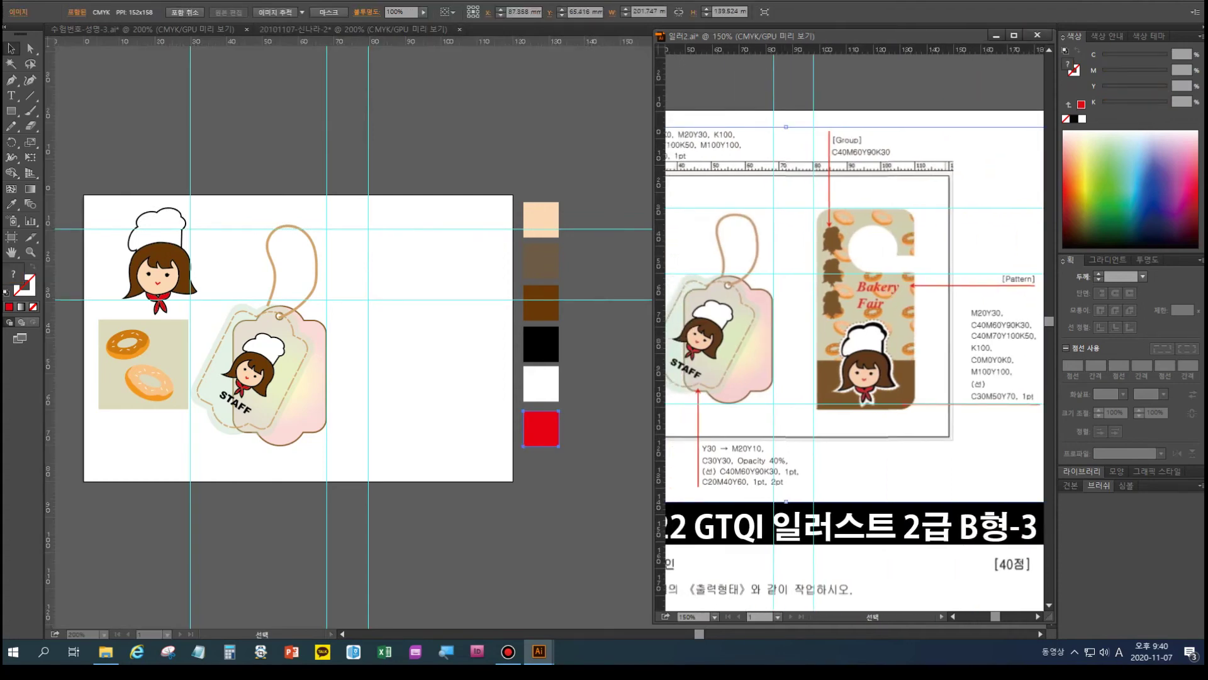
click(541, 428)
drag(49, 340, 479, 340)
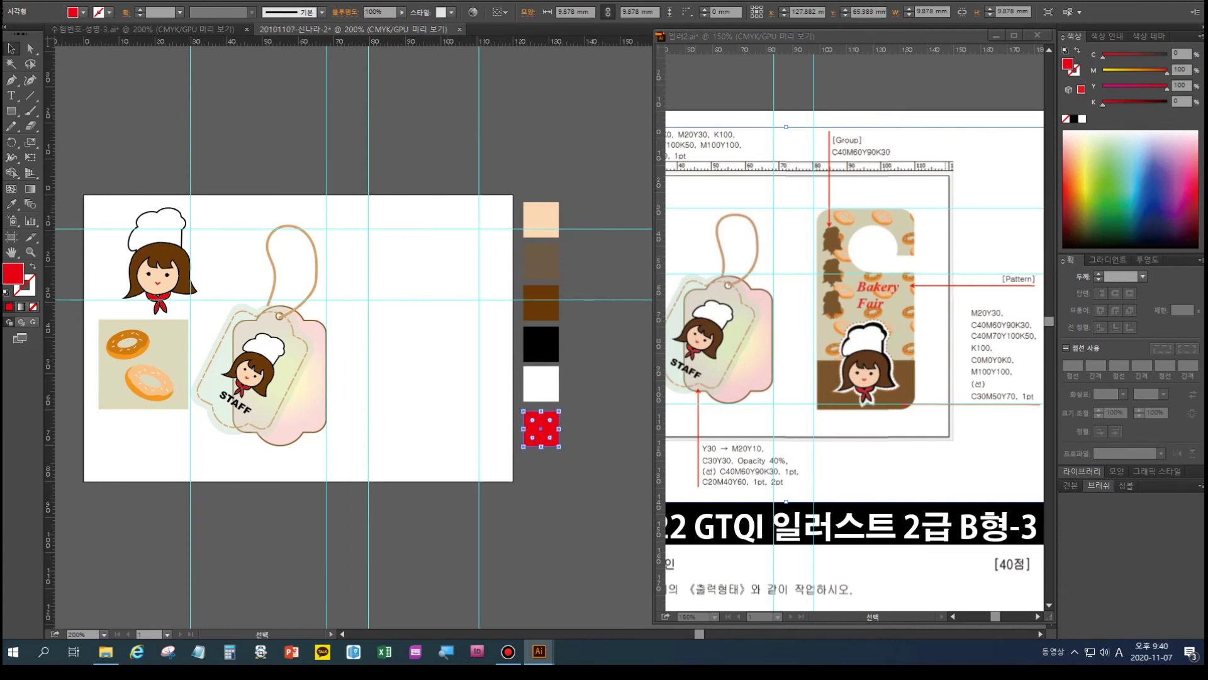
- Draw a rounded rectangle about 30.9 by 62.1 mm with 4.23 mm corners between the hanger guides, starting at the top guide
click(787, 353)
key(space)
drag(786, 352, 932, 342)
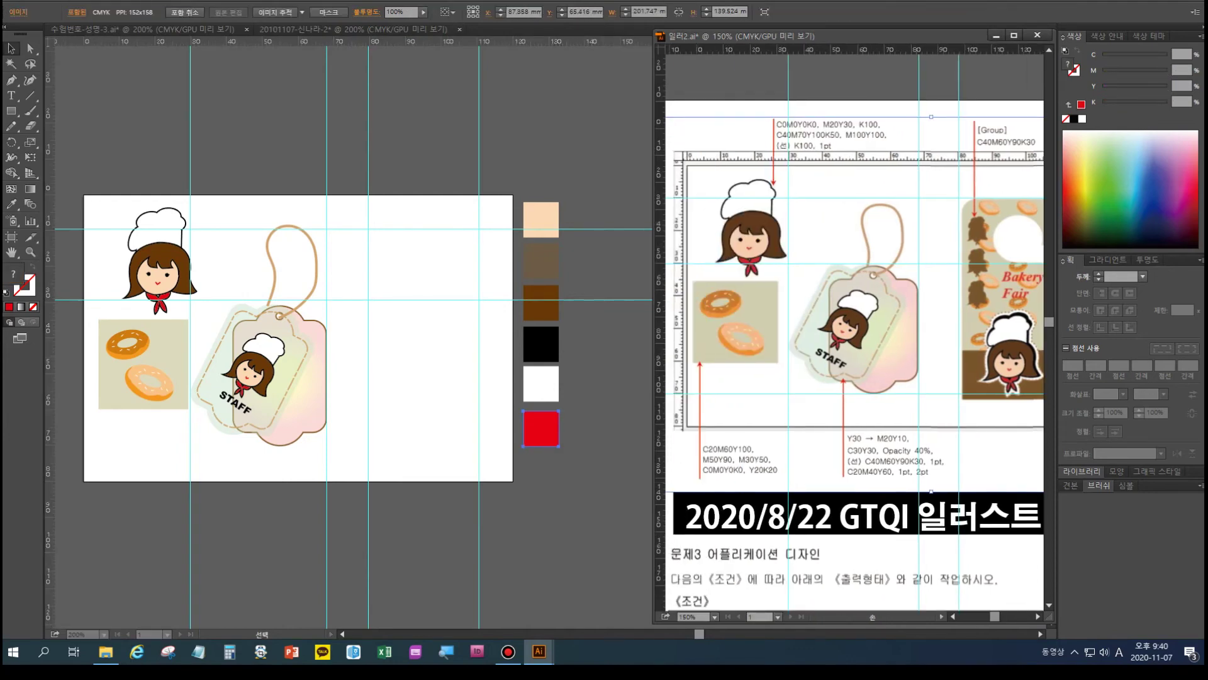
click(428, 339)
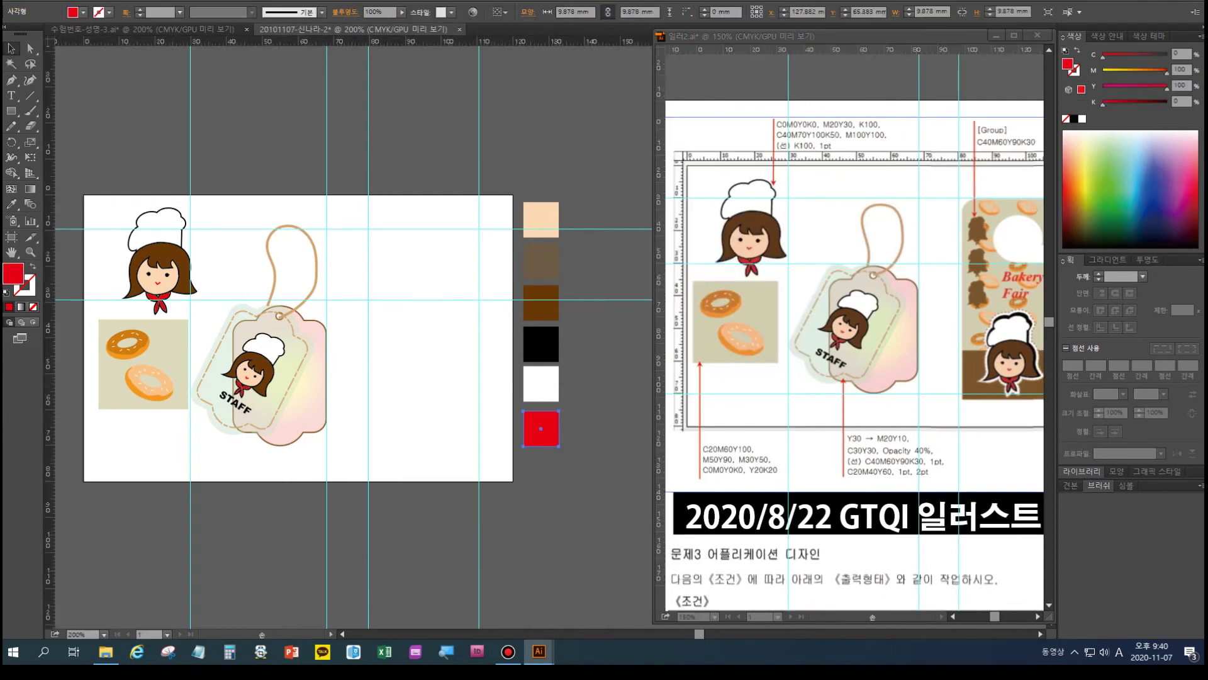
click(428, 340)
key(space)
drag(428, 340, 336, 346)
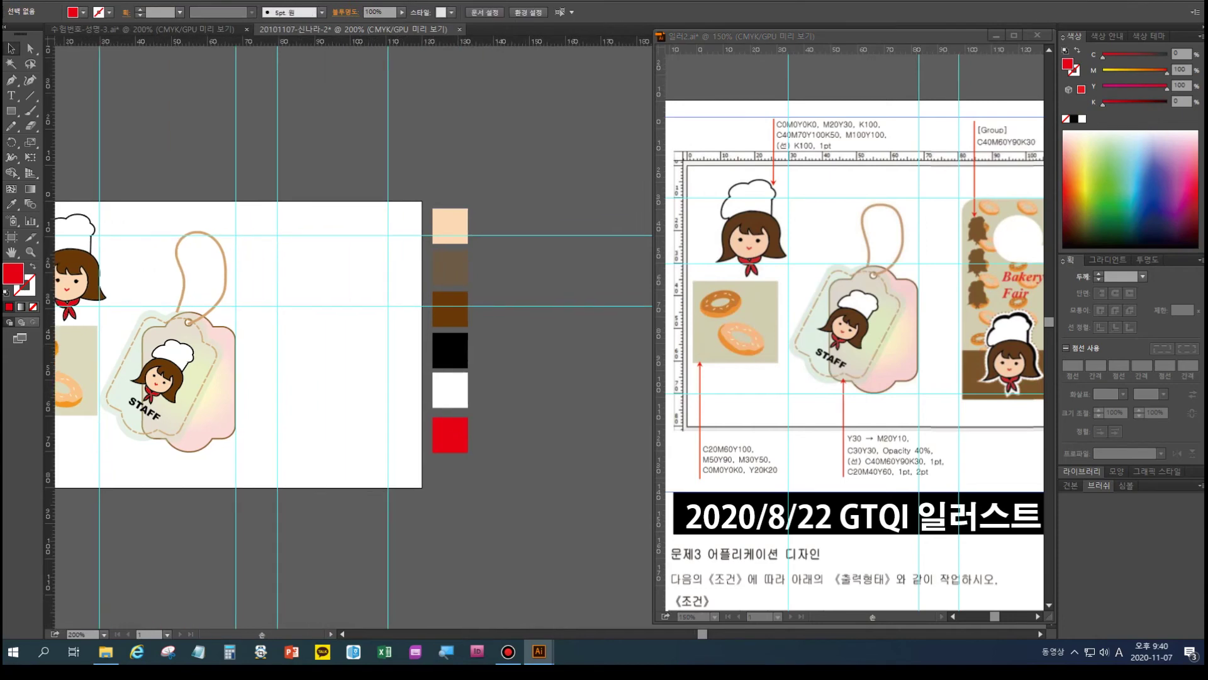
drag(11, 111, 69, 125)
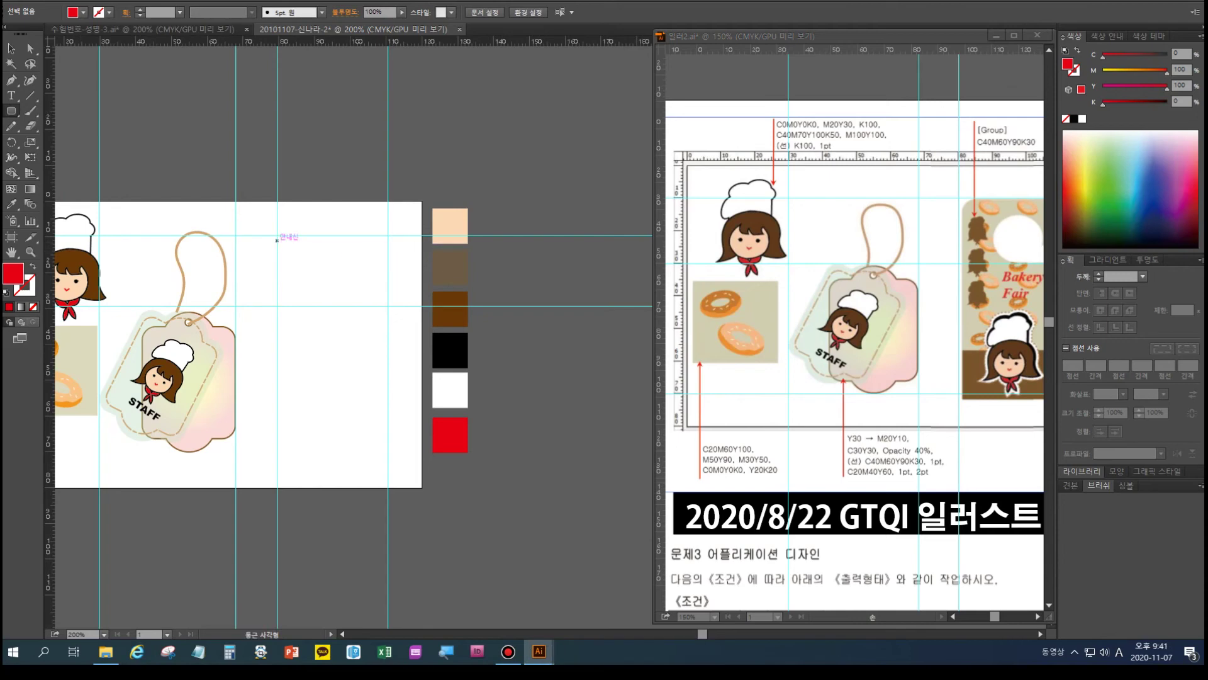
drag(279, 235, 387, 457)
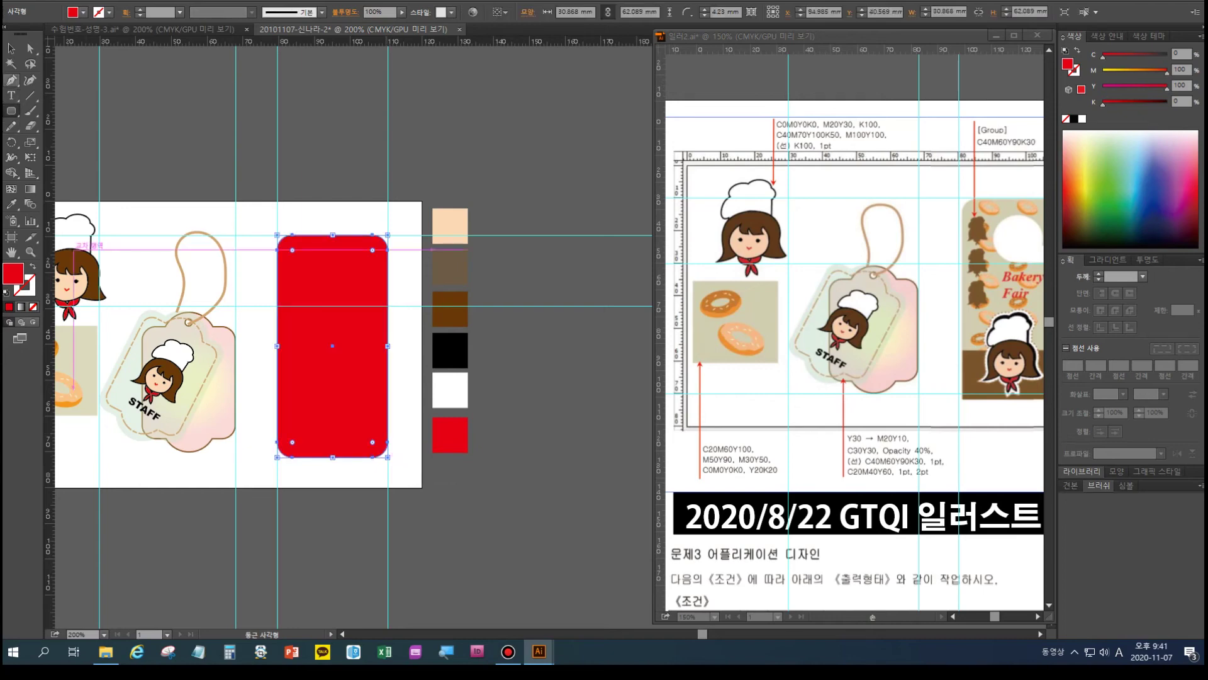
- Fill the rounded rectangle with the M20 Y30 colour sampled from the first swatch
click(11, 203)
click(450, 225)
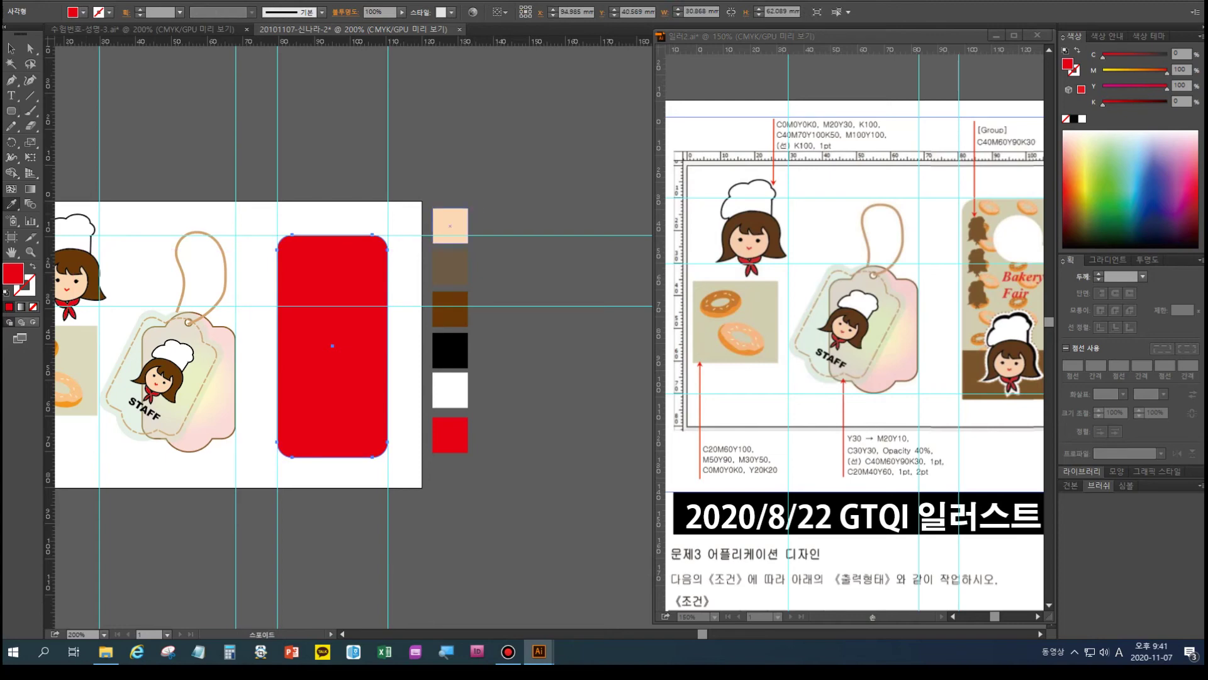
click(450, 350)
click(450, 225)
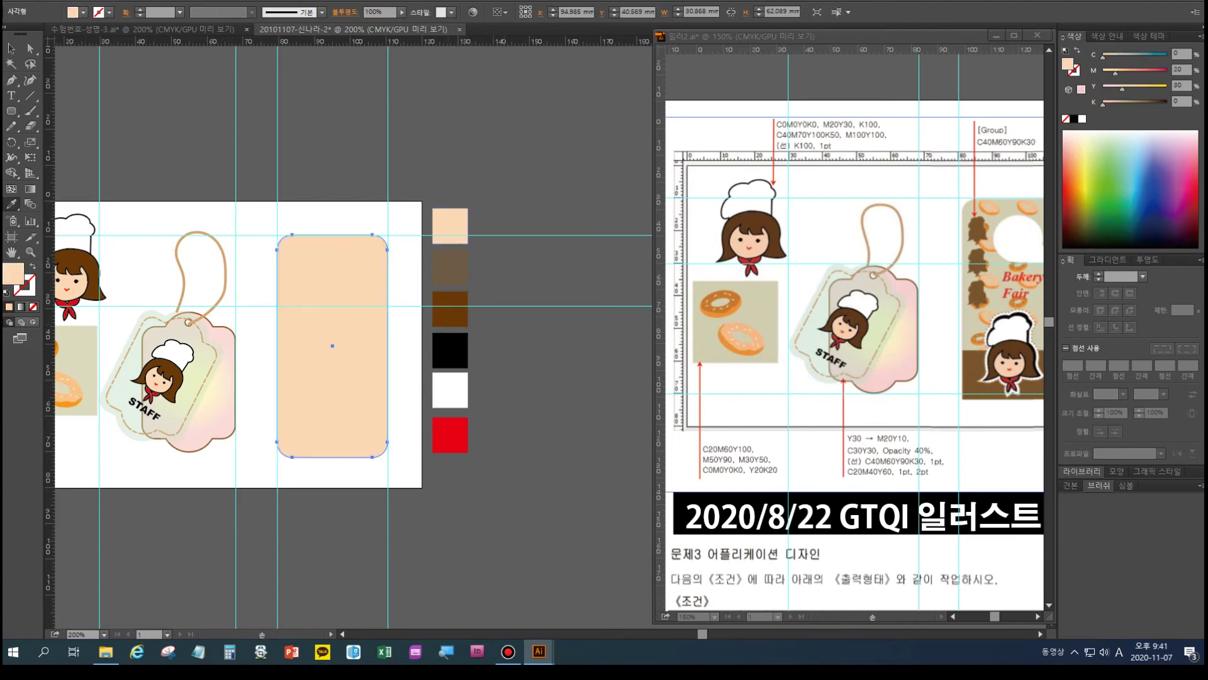
key(v)
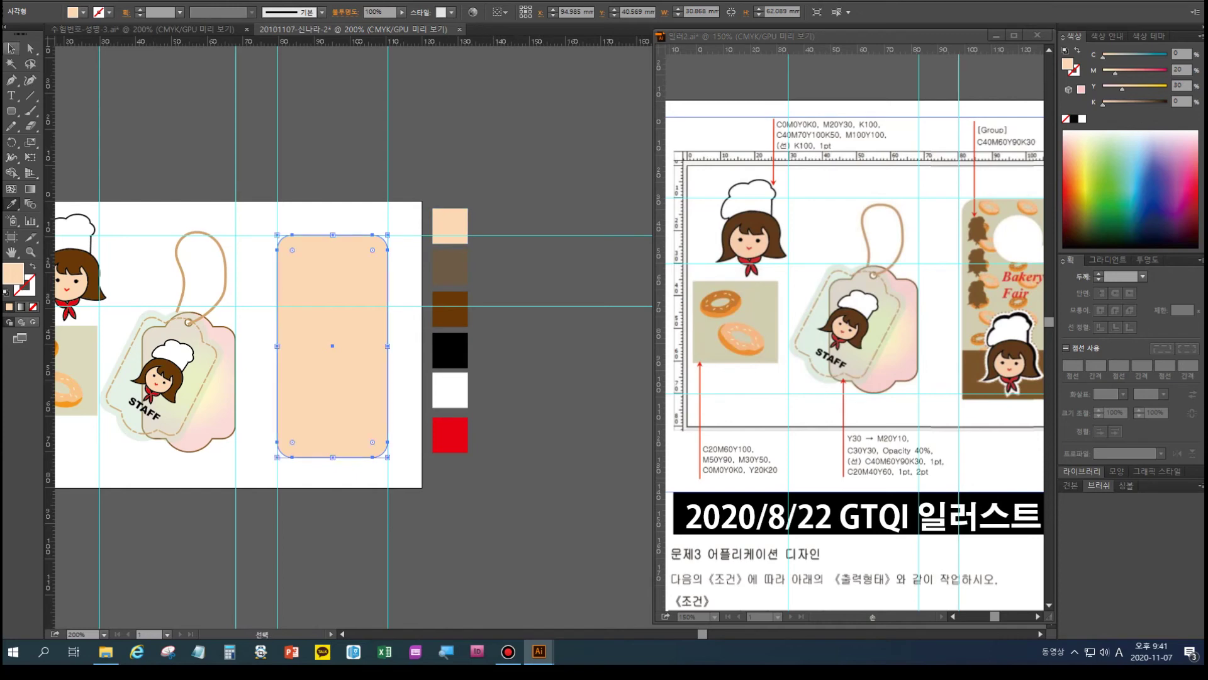
- Draw a rectangle about 16.6 by 19.9 mm over the door hanger's rounded lower-left corner
click(982, 284)
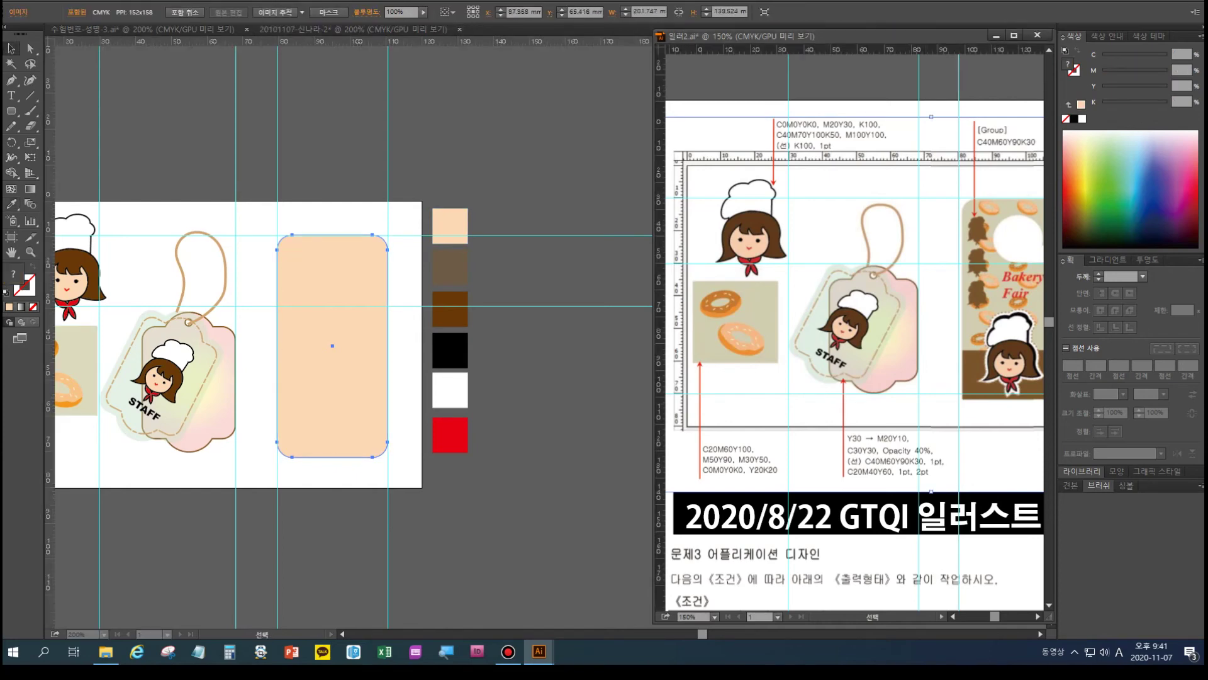
drag(982, 283, 731, 293)
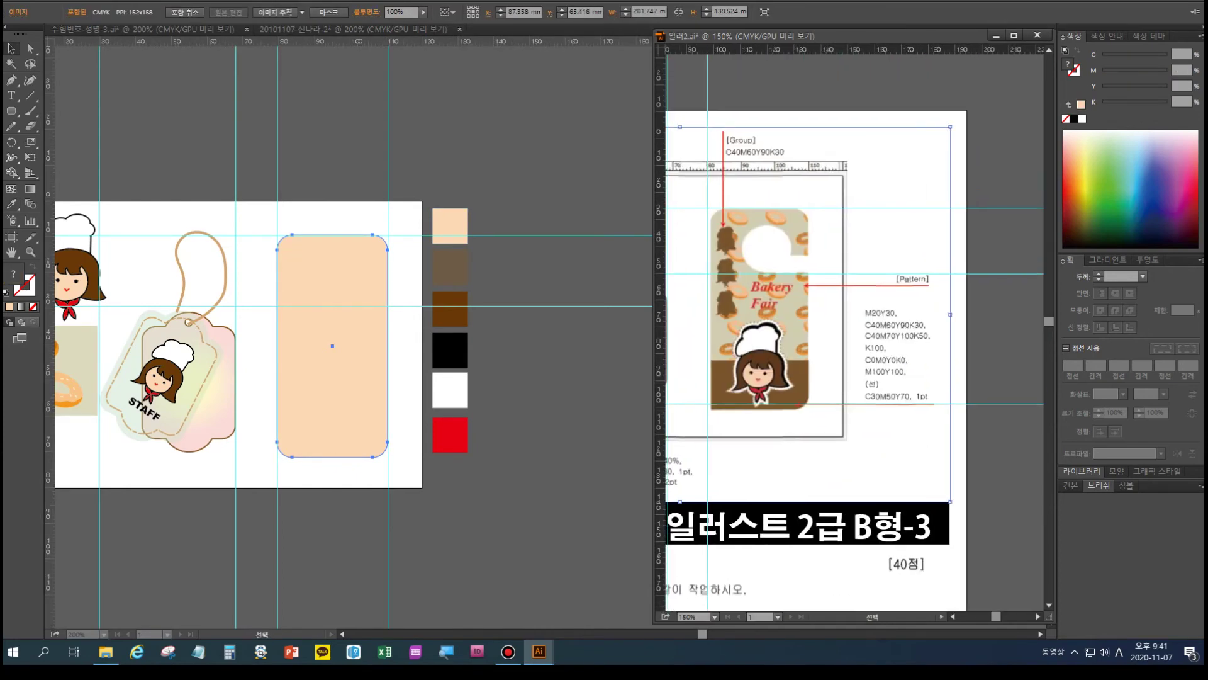
click(450, 226)
click(450, 226)
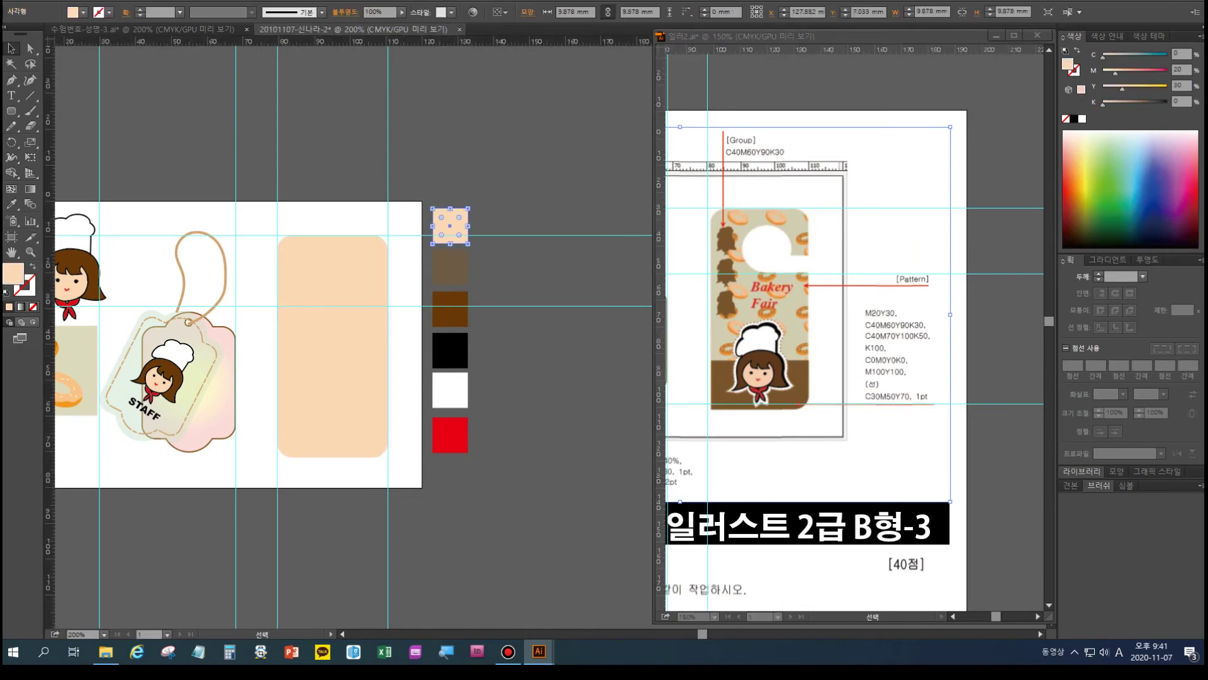
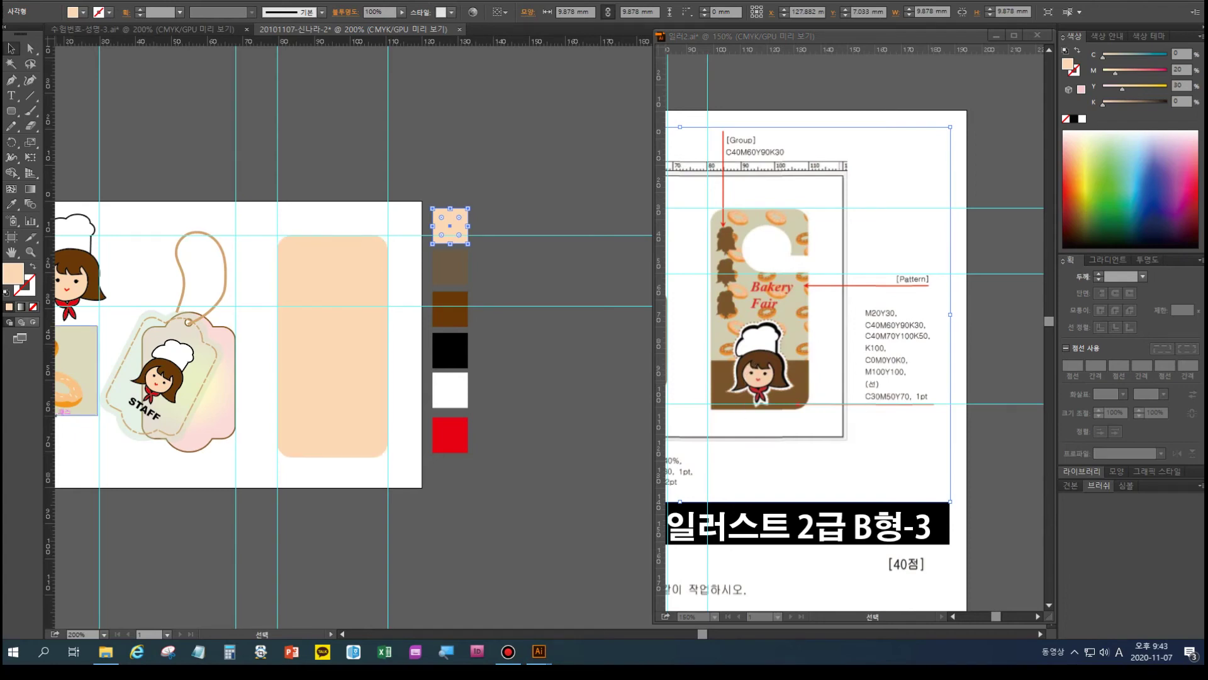
click(12, 110)
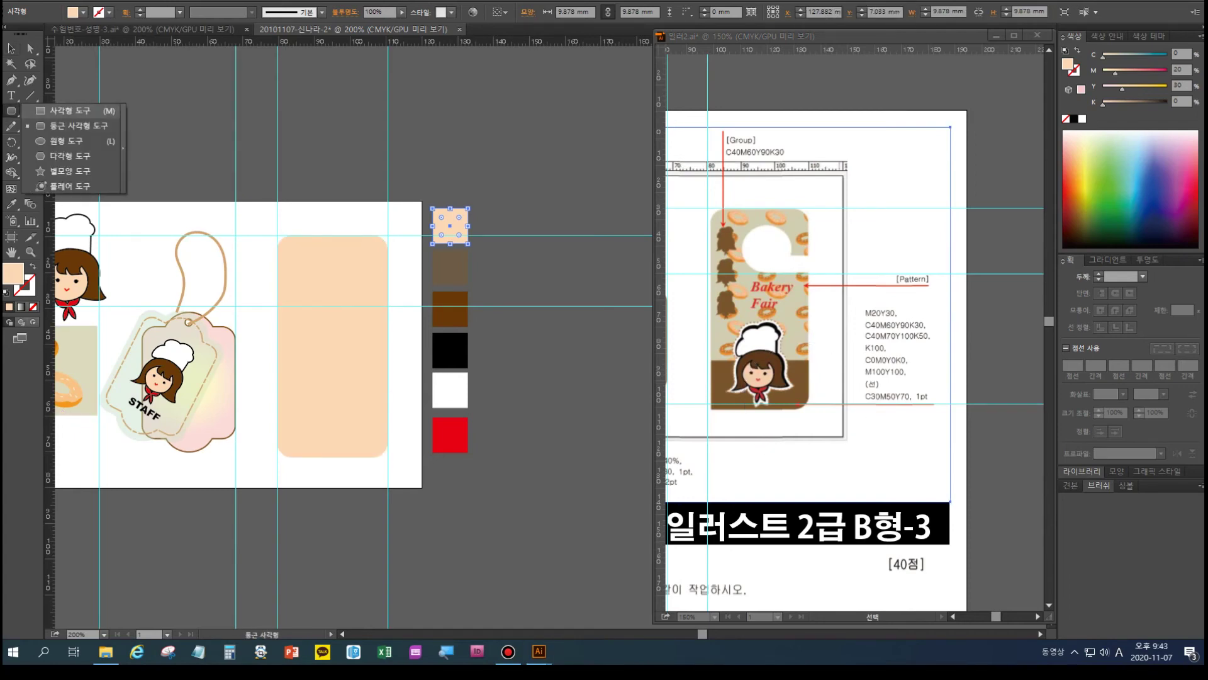
drag(278, 387, 337, 458)
key(ctrl)
key(ctrl+plus)
key(ctrl+plus)
key(space)
drag(337, 457, 555, 390)
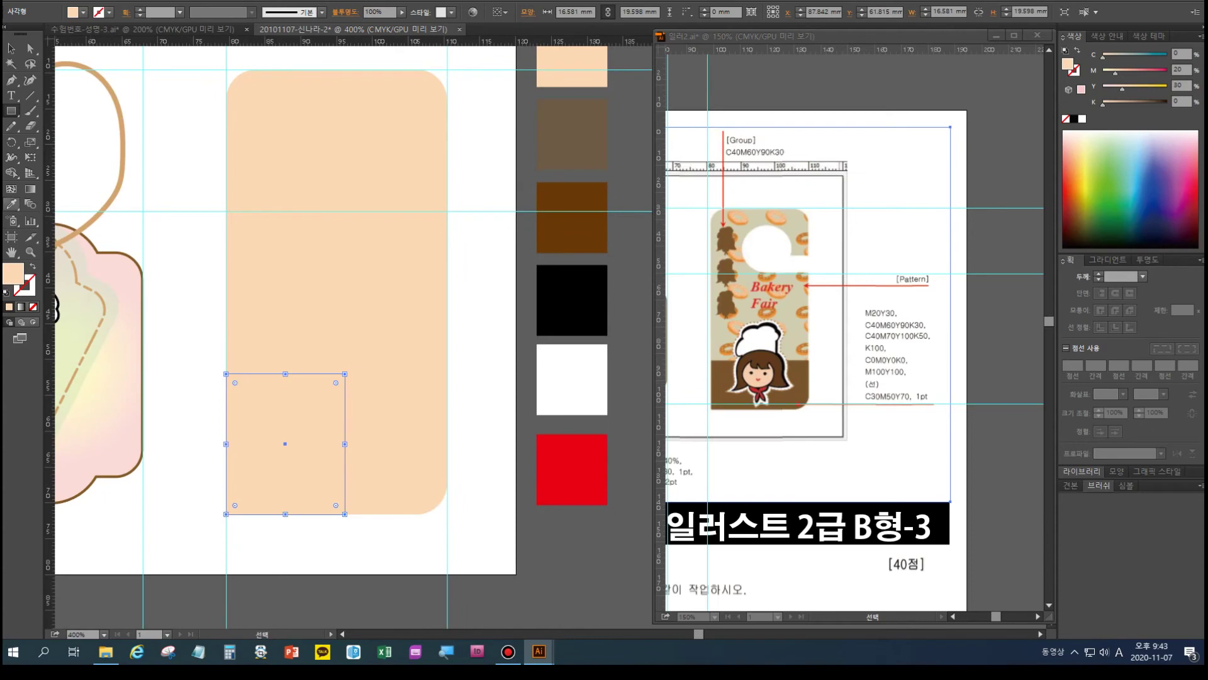
- Fill the corner rectangle with the dark brown C40 M70 Y100 K50 sampled from the third swatch
click(12, 205)
click(572, 218)
key(ctrl+shift+a)
- Unite the hanger with the corner rectangle and fill the merged shape with the M20 Y30 swatch colour
click(11, 48)
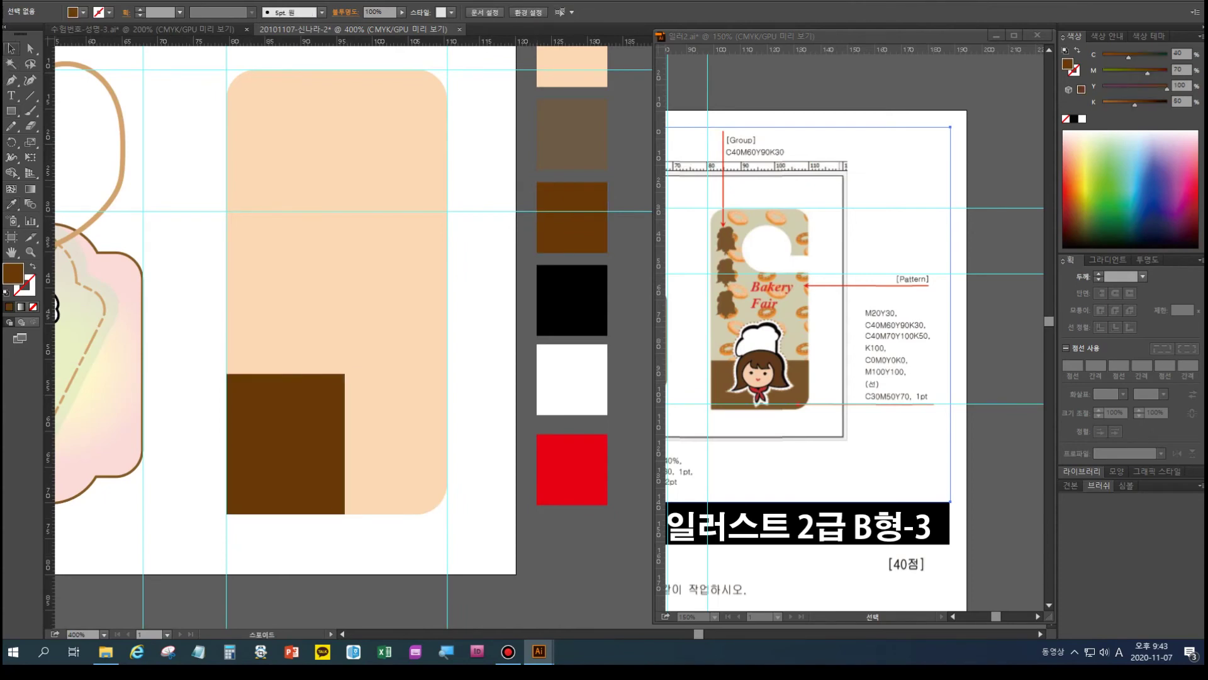
click(355, 308)
shift+click(296, 428)
key(a)
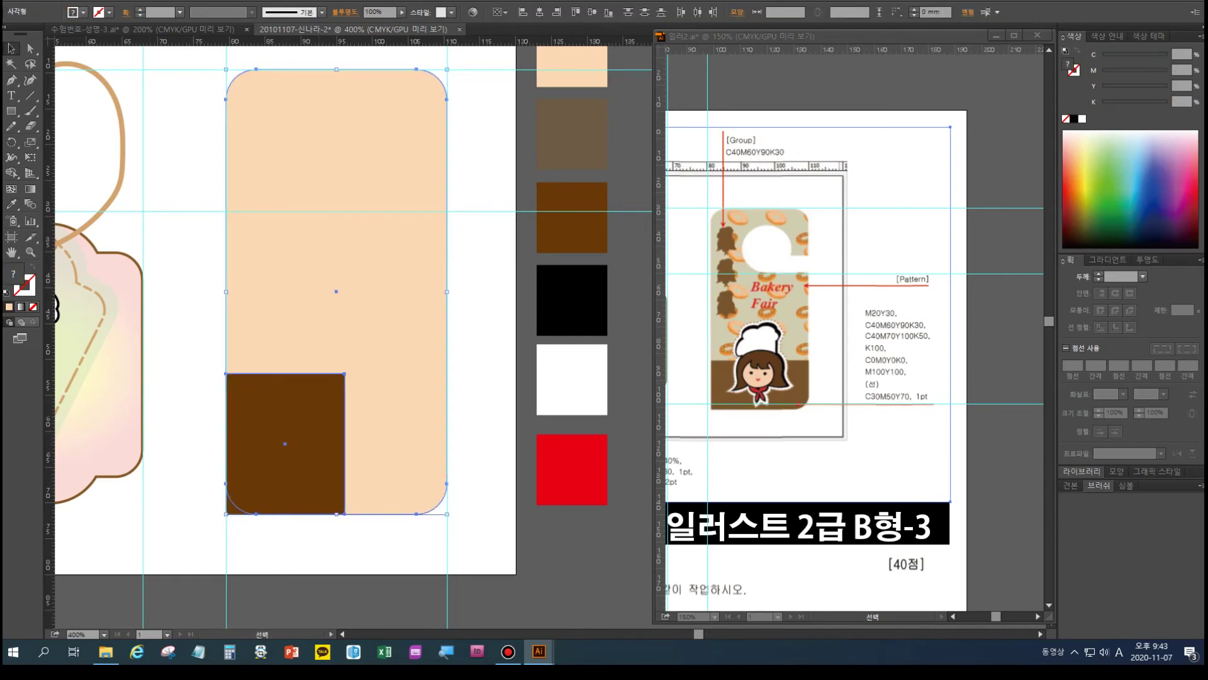
key(v)
key(ctrl+shift+F9)
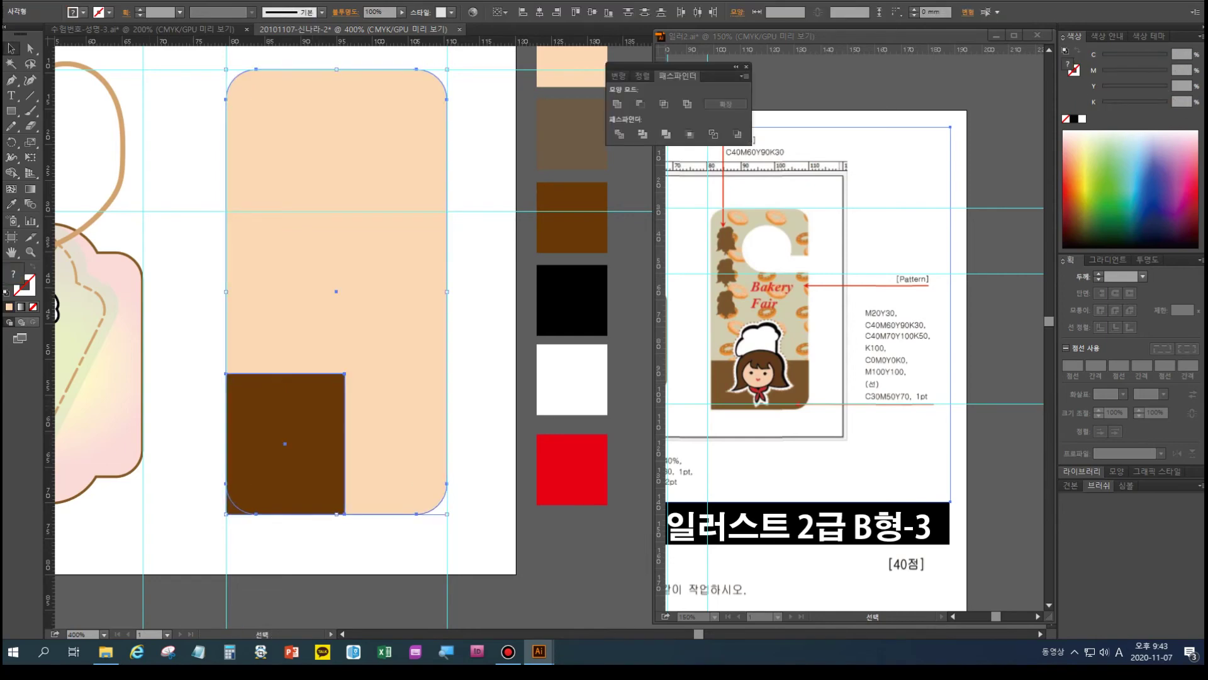
click(617, 104)
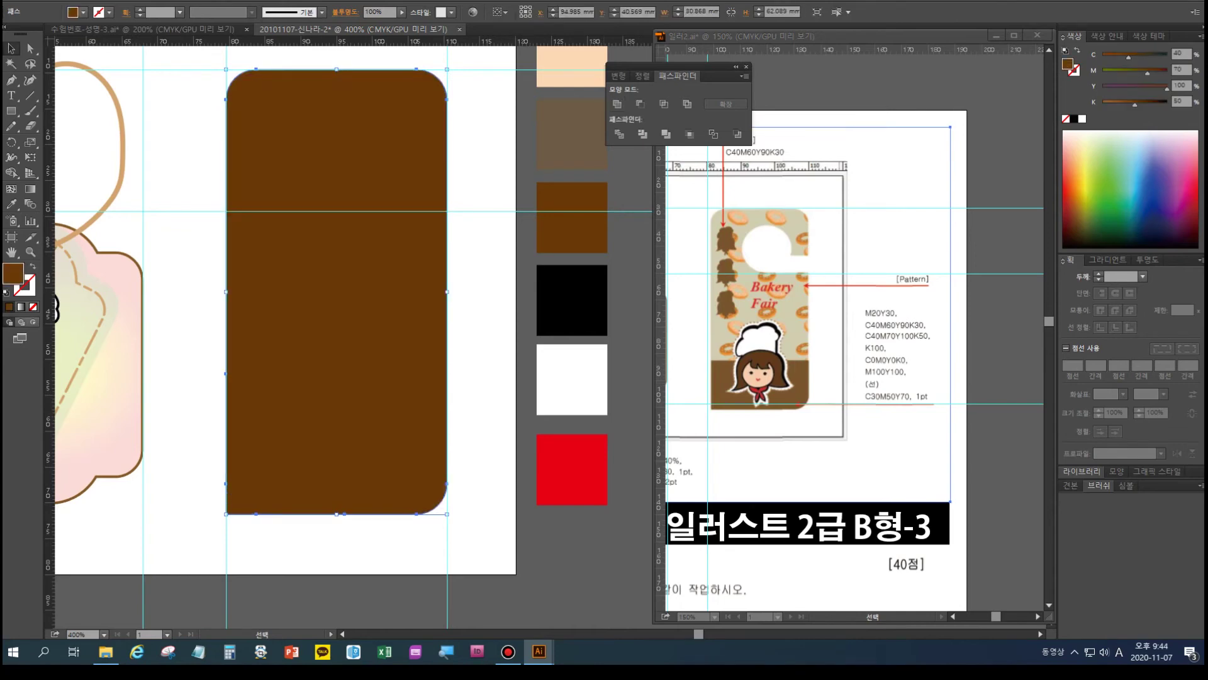
key(i)
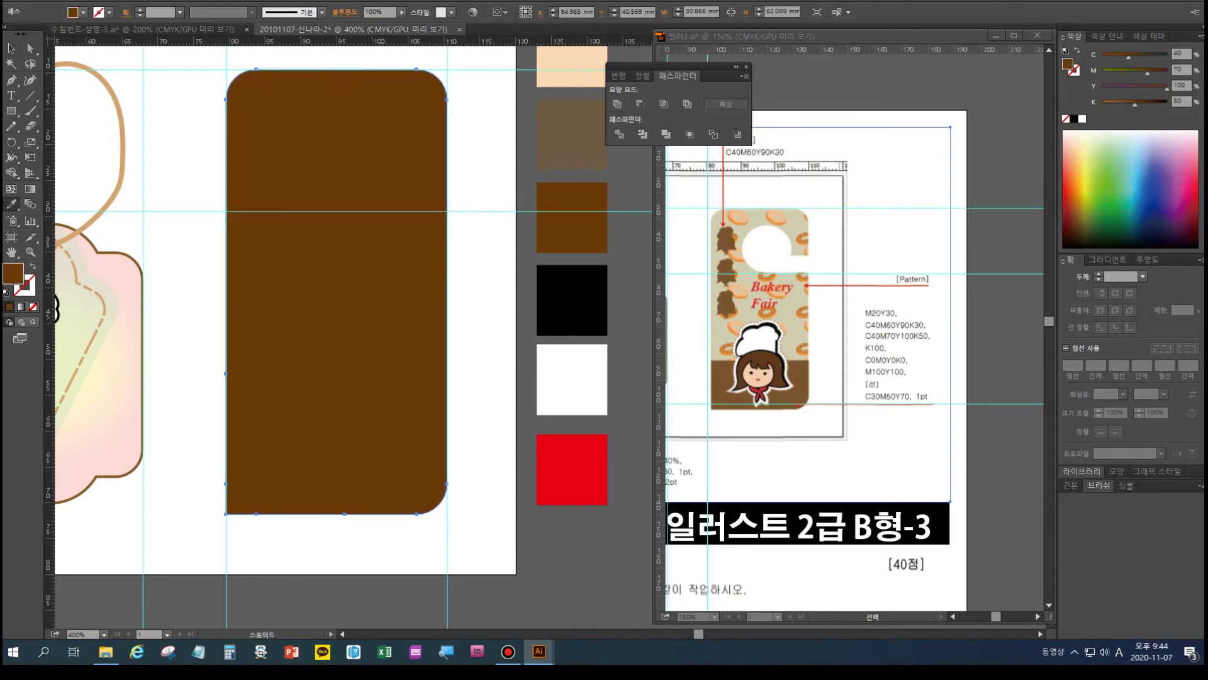
click(566, 66)
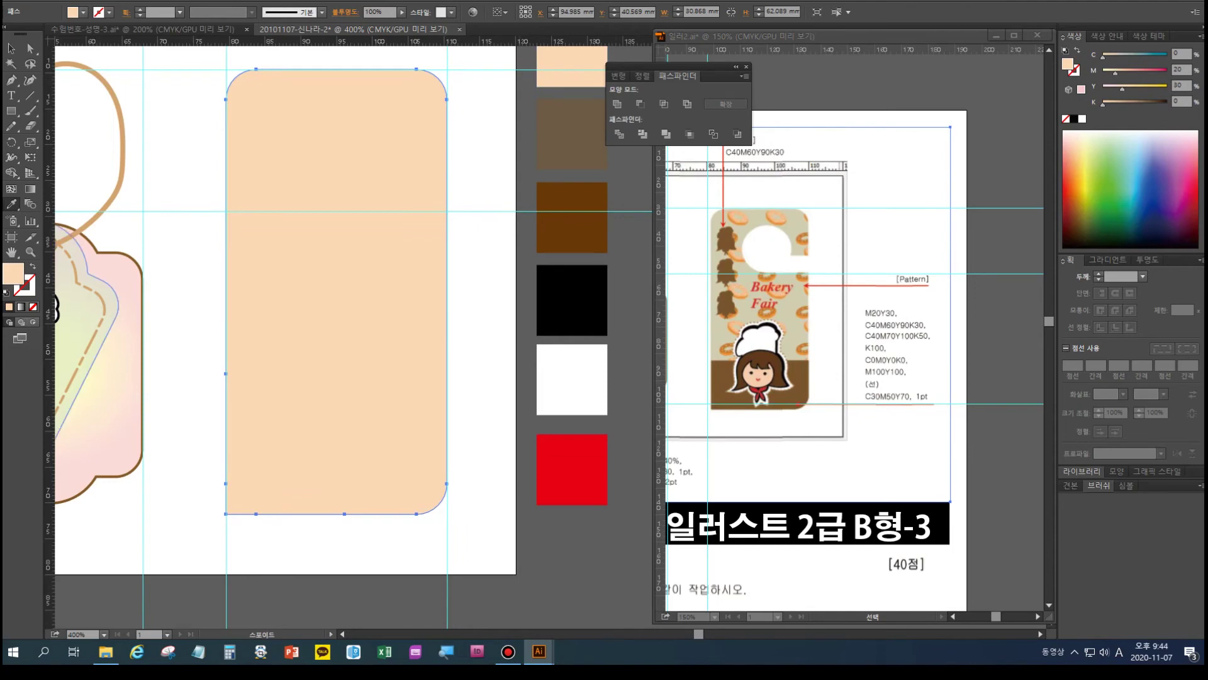
- Add the donut tile group to the document swatches as a new pattern
double_click(11, 252)
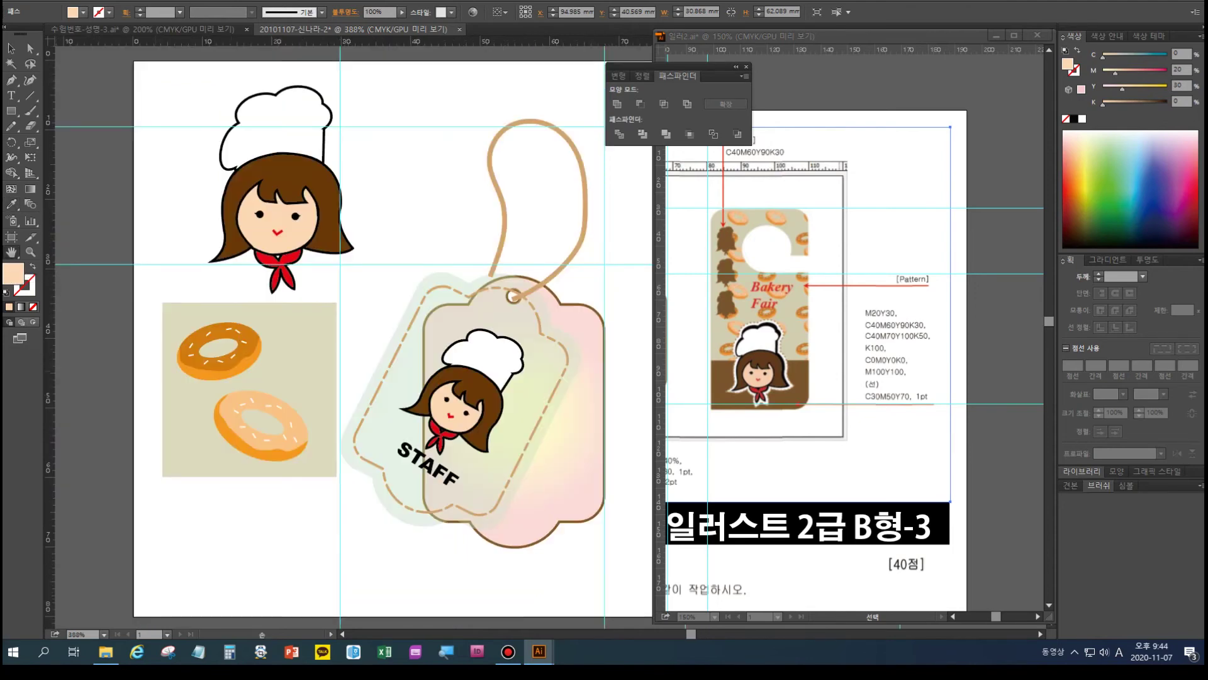
click(11, 48)
click(265, 454)
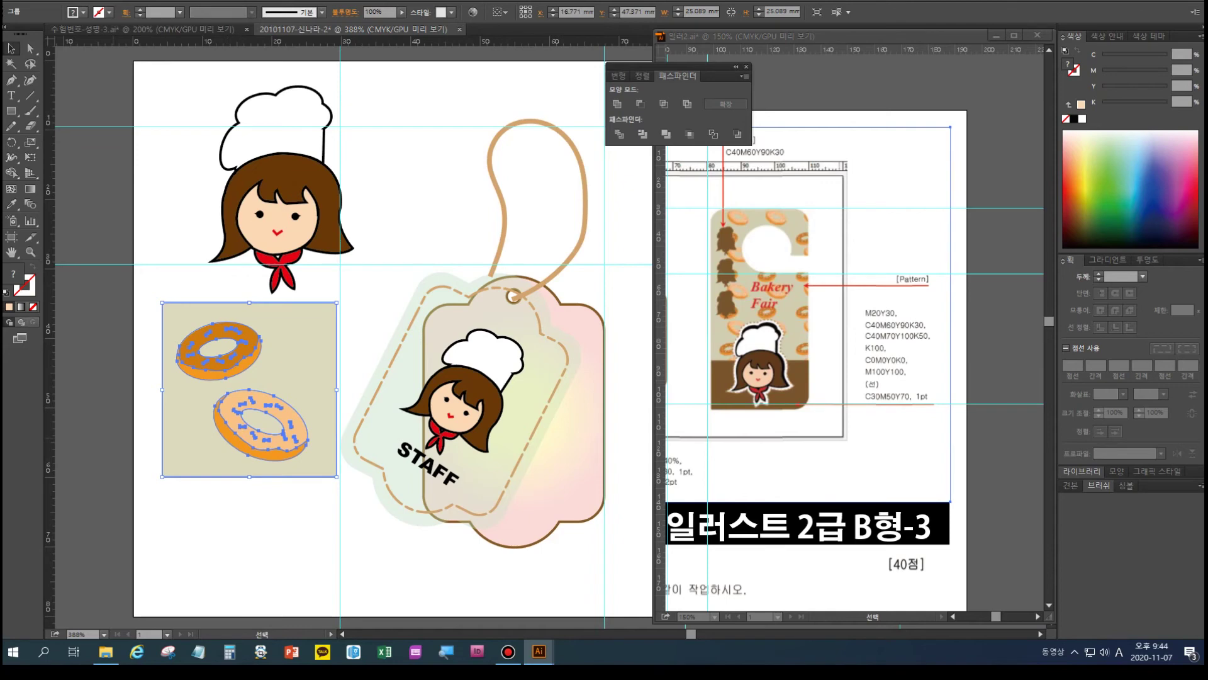
click(1070, 486)
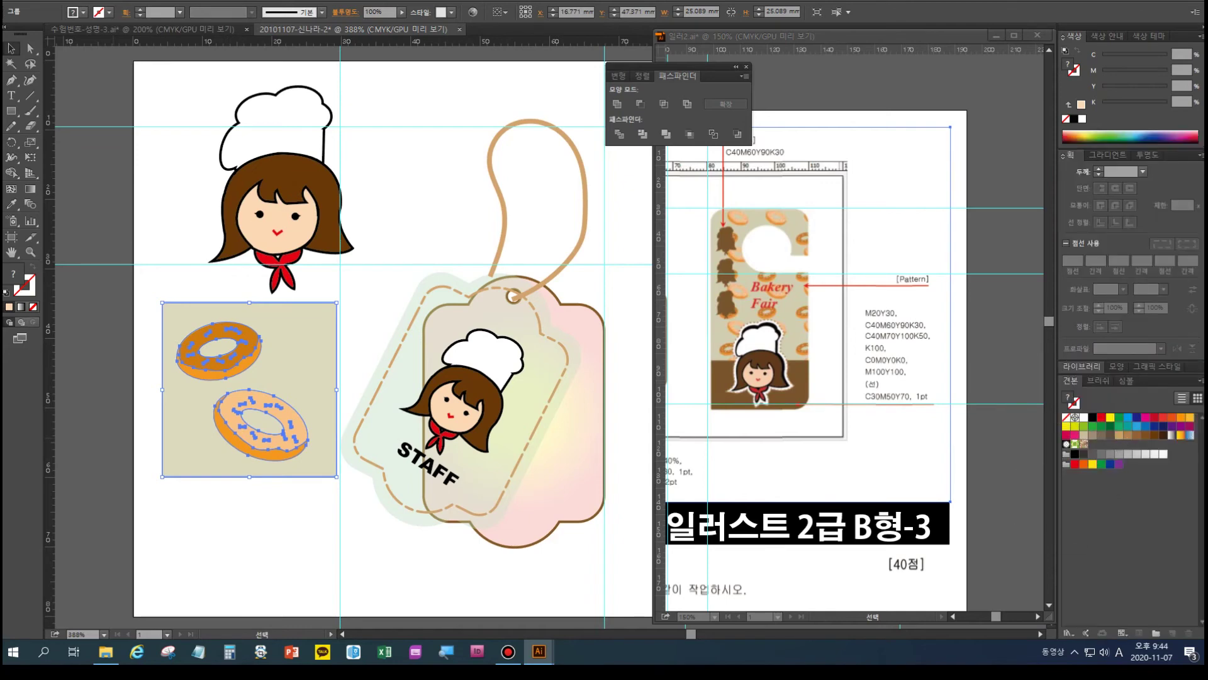
drag(331, 352, 1095, 444)
- Place a horizontal guide at the brown band's top edge in the reference and a matching one at about 57 mm on the artboard
drag(560, 403, 251, 411)
scroll(349, 332, right, 1)
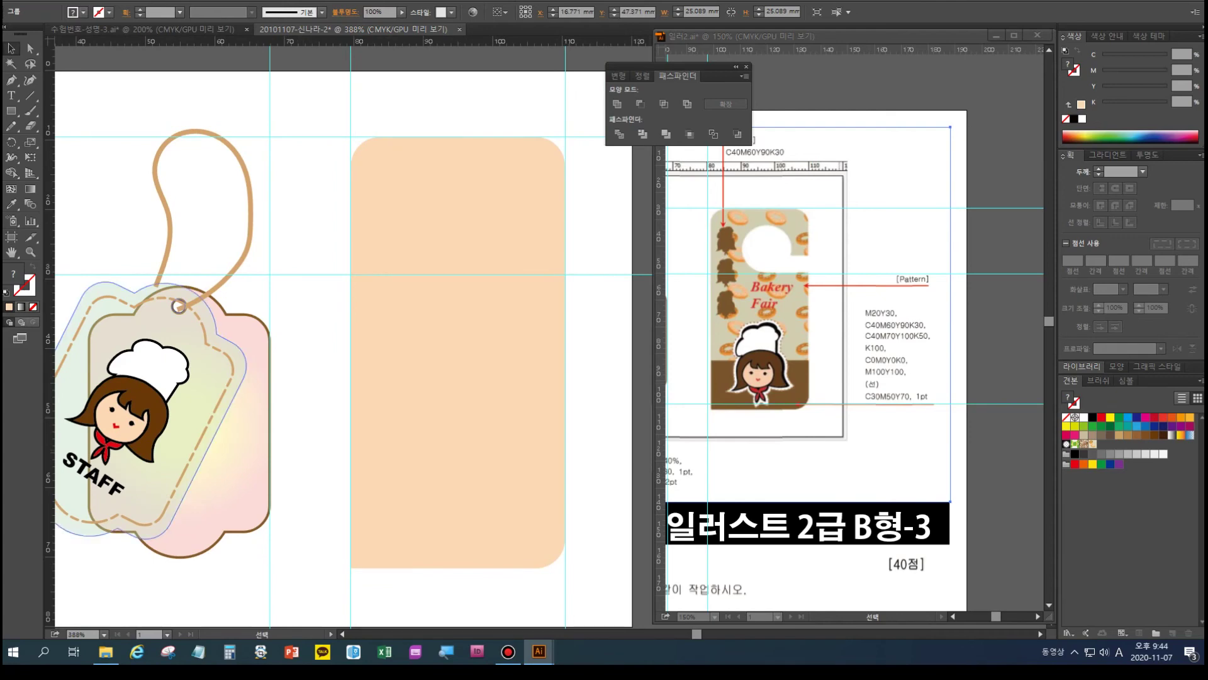
click(793, 352)
drag(793, 353, 1066, 361)
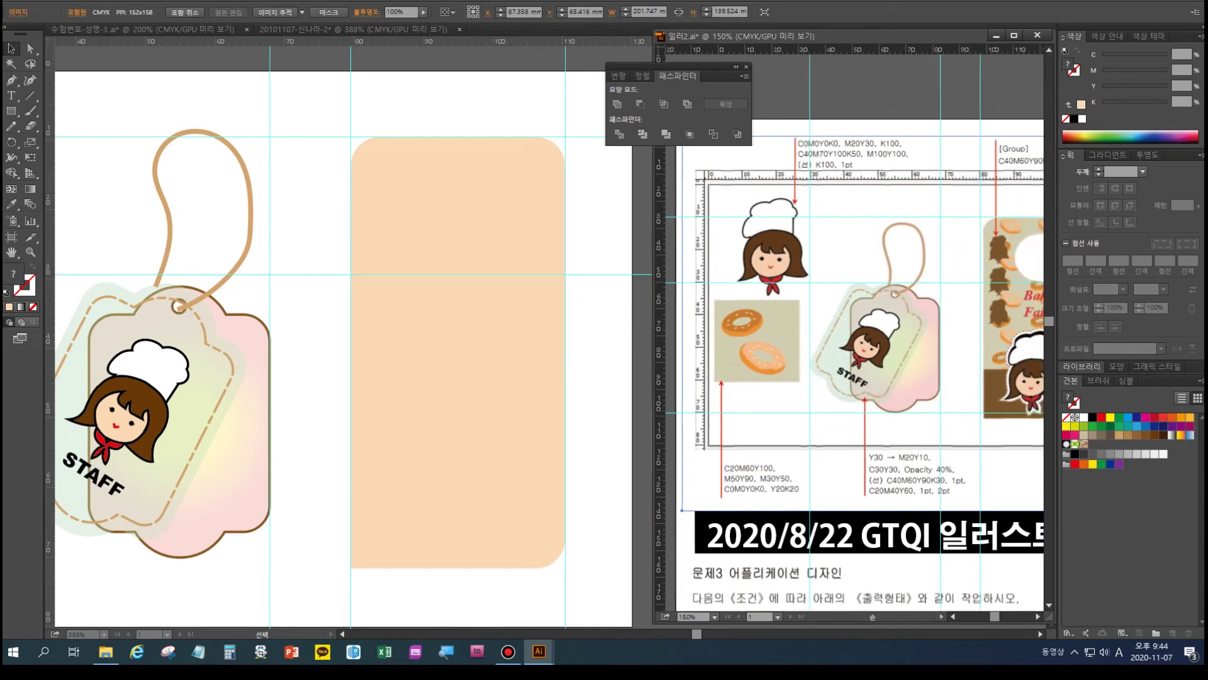
drag(962, 50, 982, 371)
drag(856, 371, 856, 371)
click(598, 359)
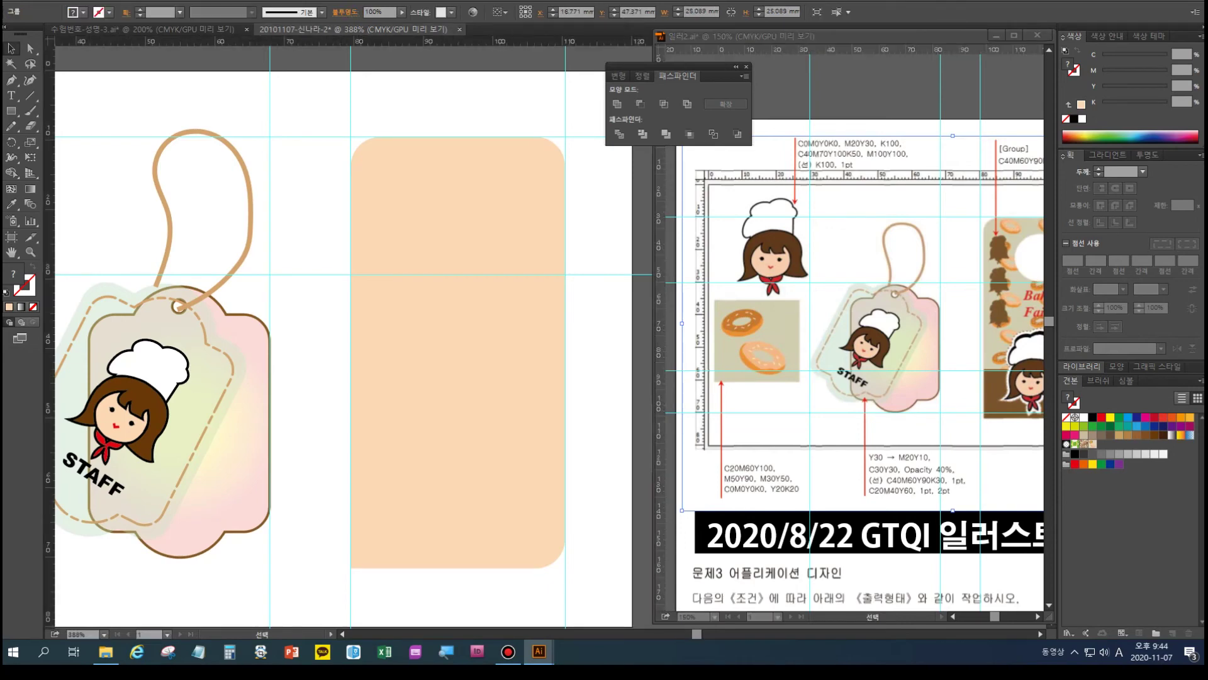
drag(350, 42, 351, 467)
- Draw a horizontal line about 36 mm long across the hanger on the new guide and divide the shape with it
key(backslash)
drag(334, 467, 584, 467)
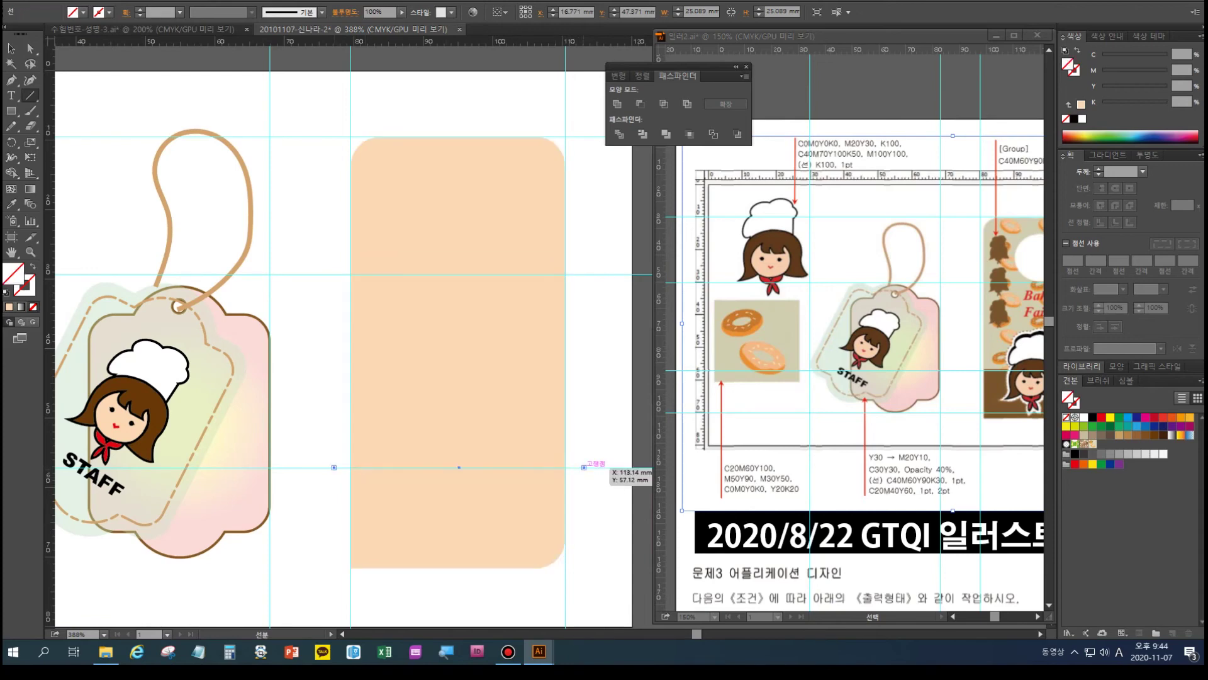
key(v)
drag(331, 423, 361, 545)
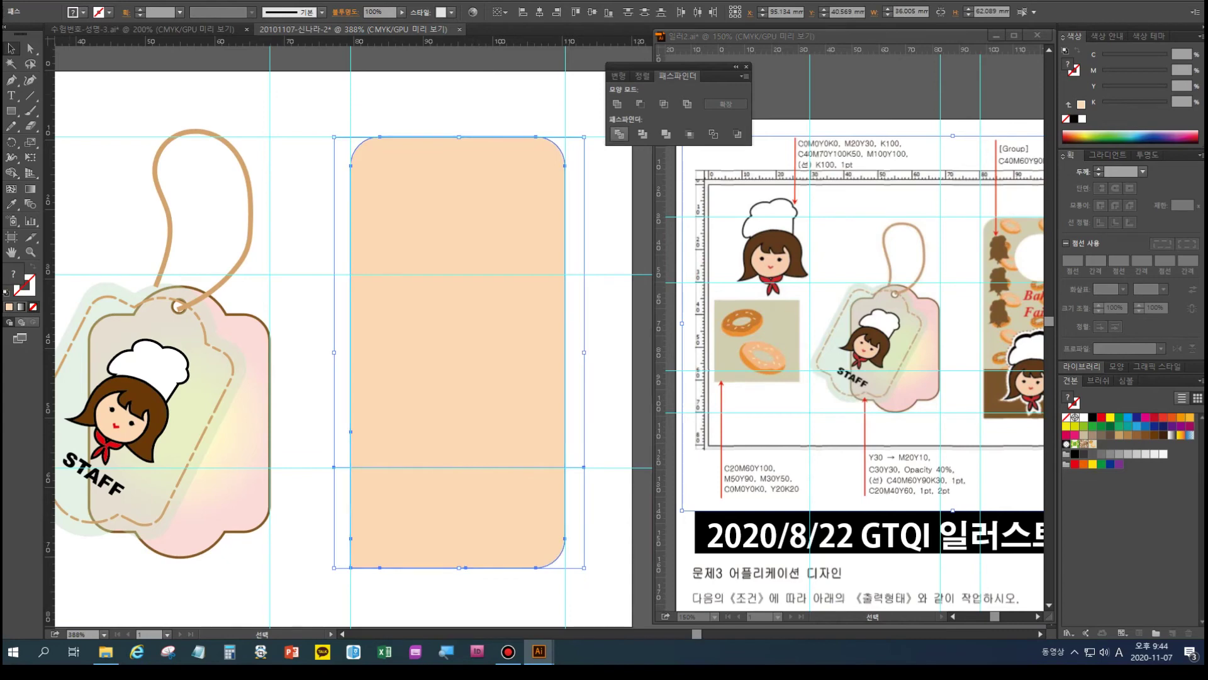
click(619, 134)
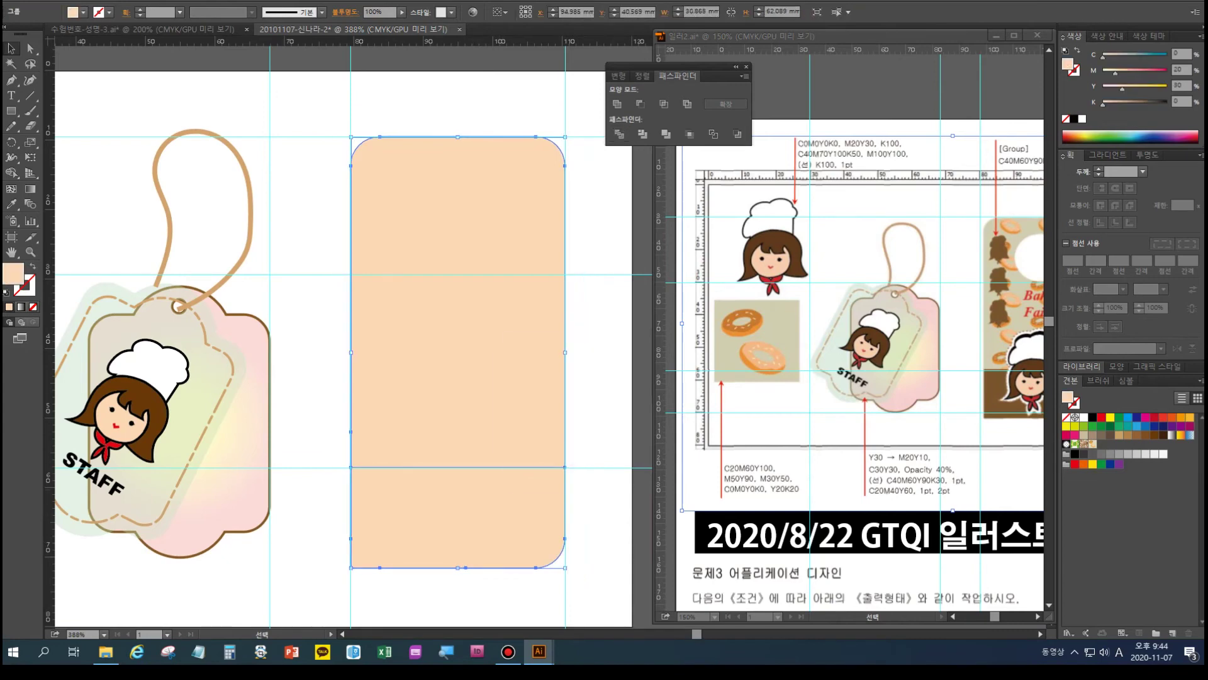
- Ungroup the divided hanger and fill its lower piece with the C40 M60 Y90 K30 colour sampled from the second swatch
right_click(500, 334)
click(549, 406)
click(596, 428)
click(526, 513)
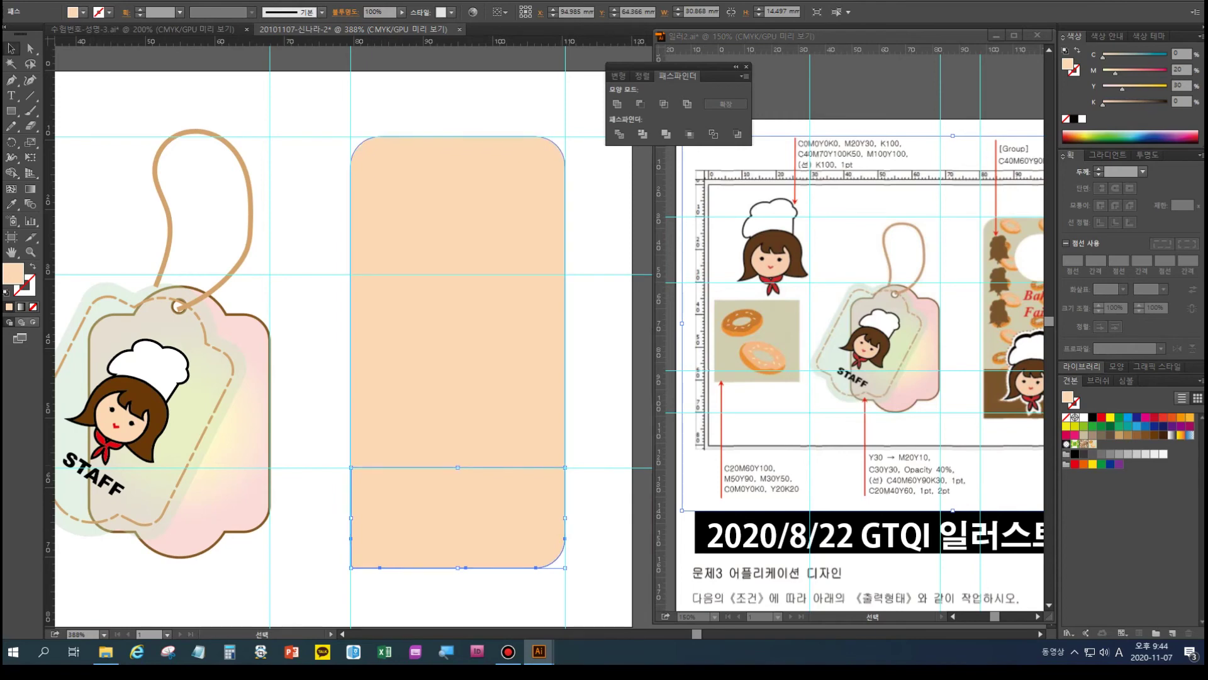
drag(503, 390, 303, 376)
click(11, 203)
click(485, 185)
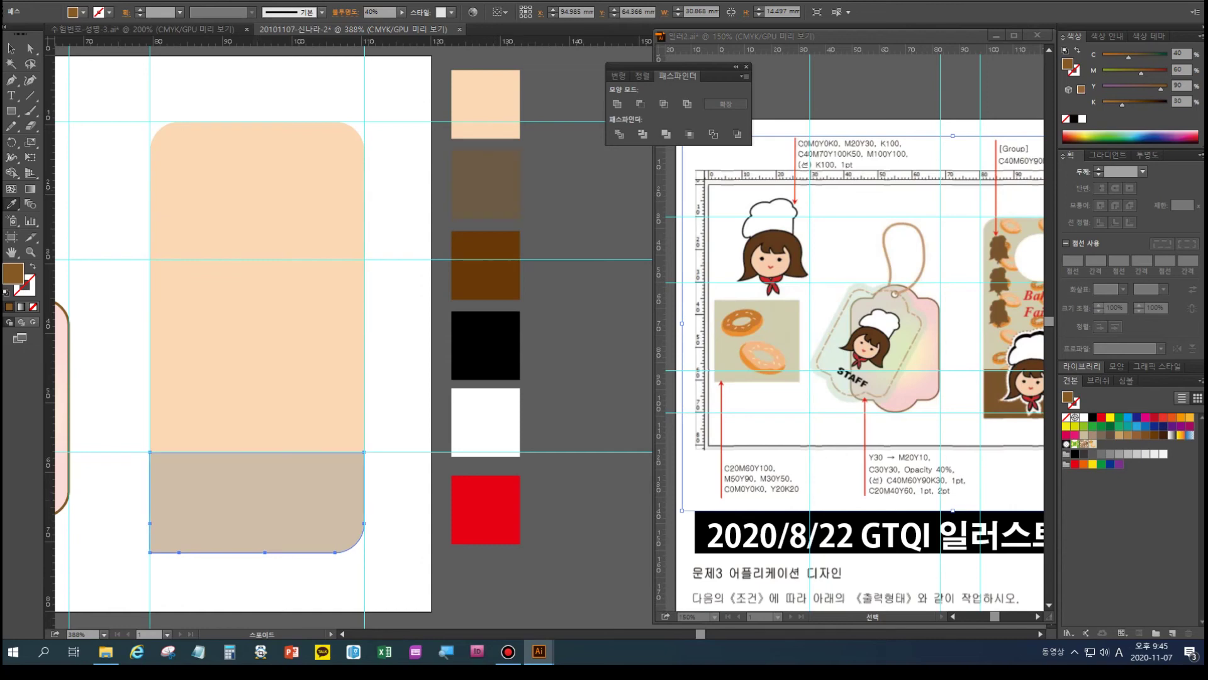
- Set the opacity of the hanger's lower piece to 100%
key(ctrl)
key(ctrl+shift+F10)
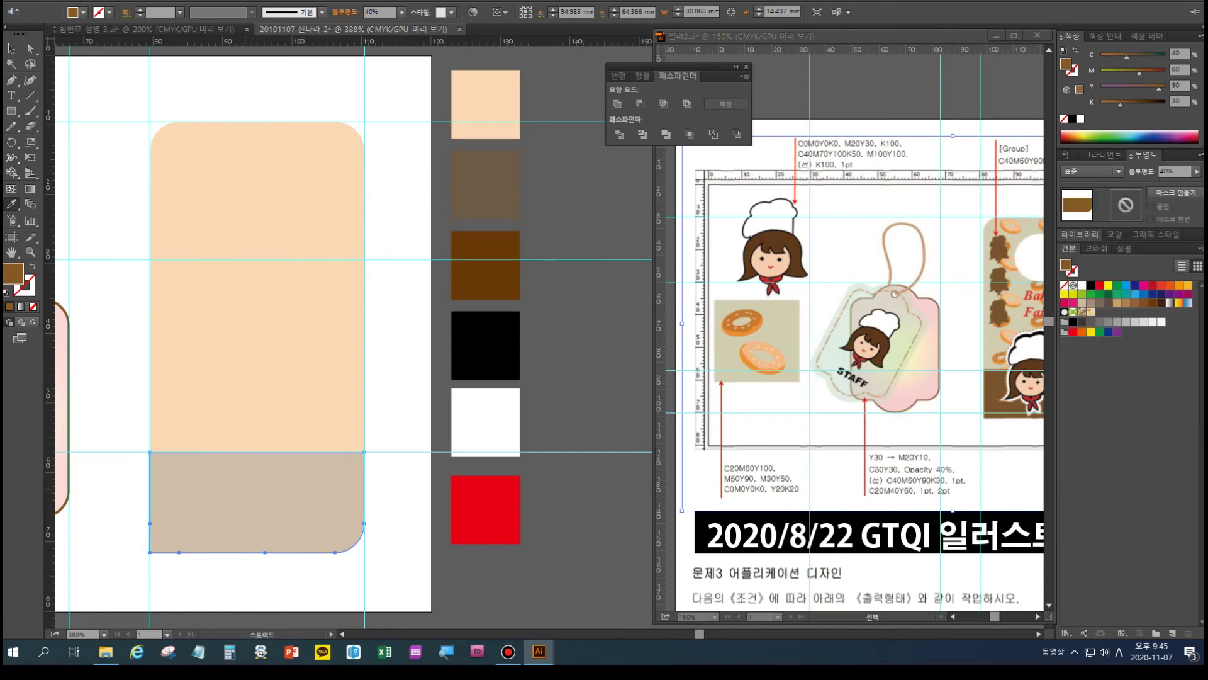
click(1165, 171)
text(100)
key(Return)
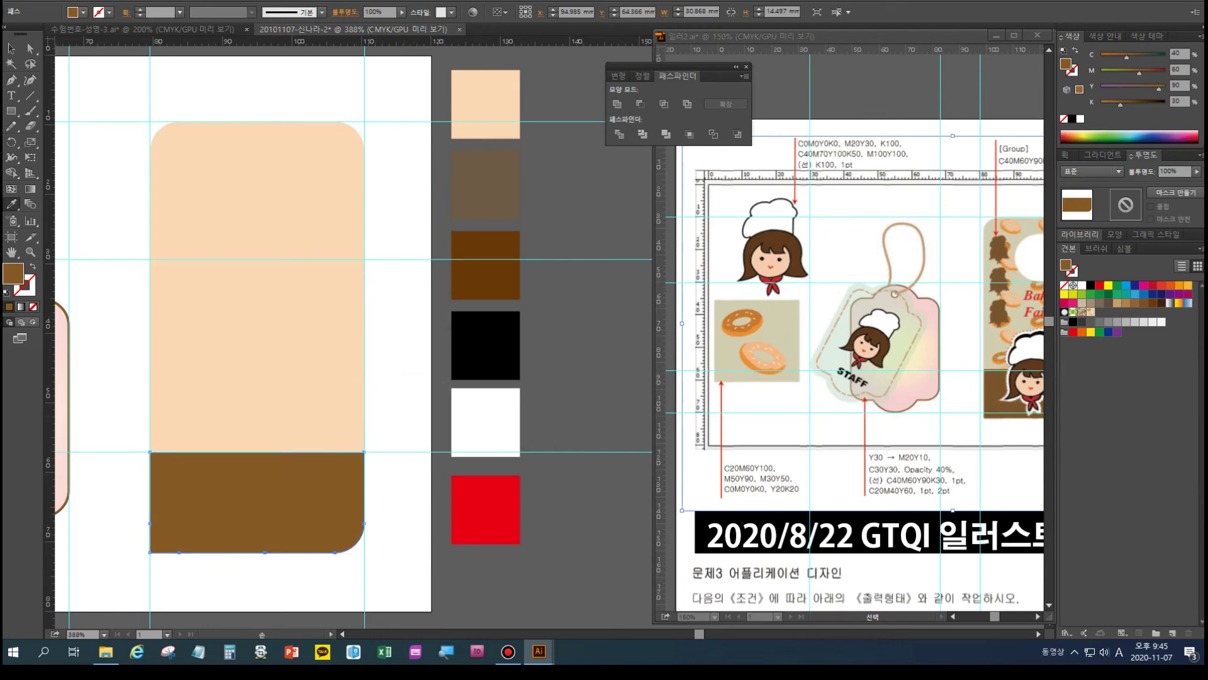
- Fill the hanger's upper piece with the new donut pattern swatch
drag(407, 416, 404, 430)
click(900, 36)
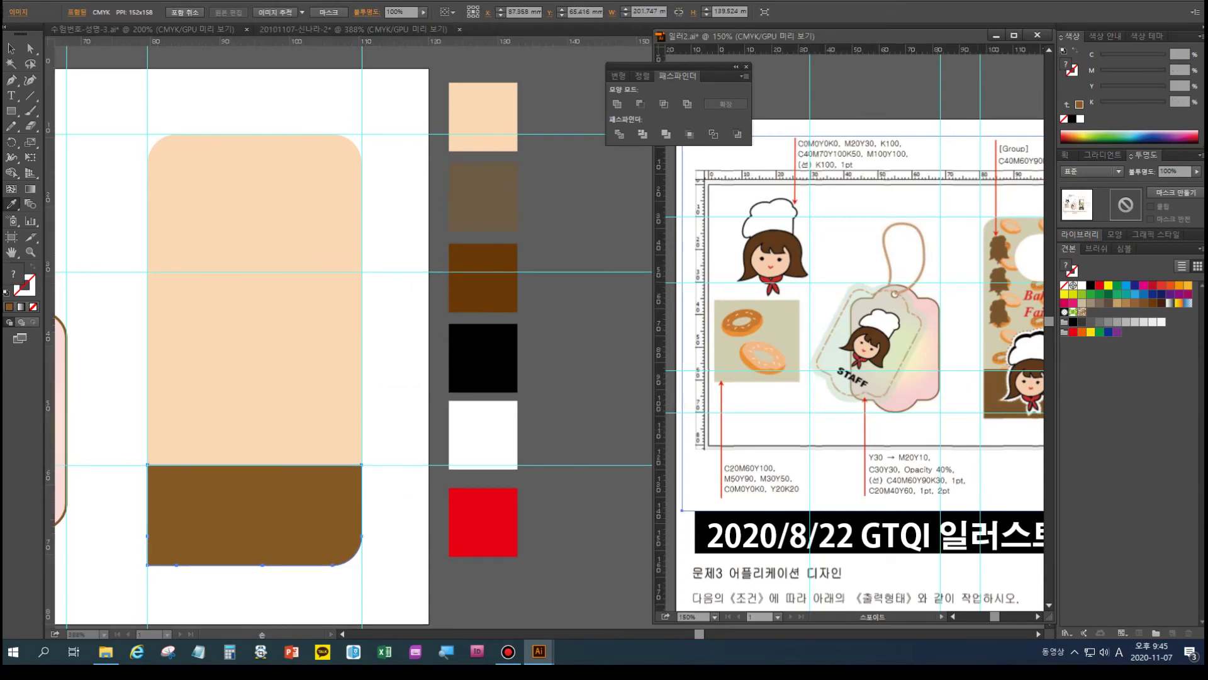
drag(969, 434, 884, 436)
key(v)
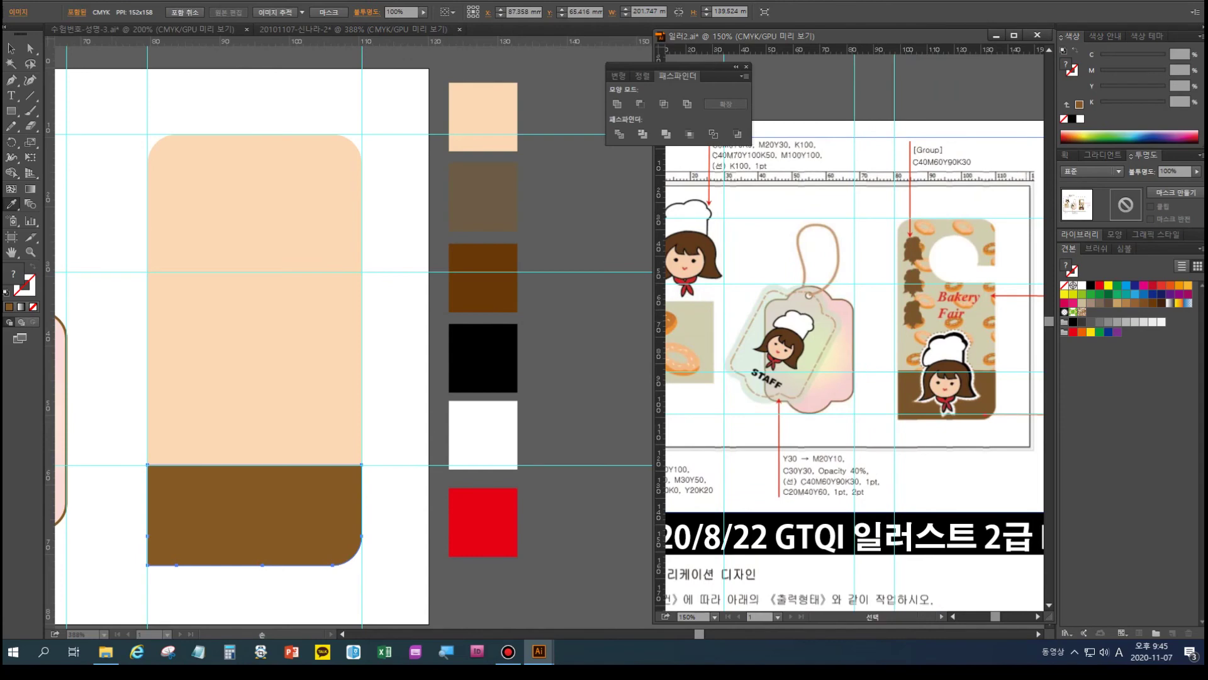
key(ctrl+Tab)
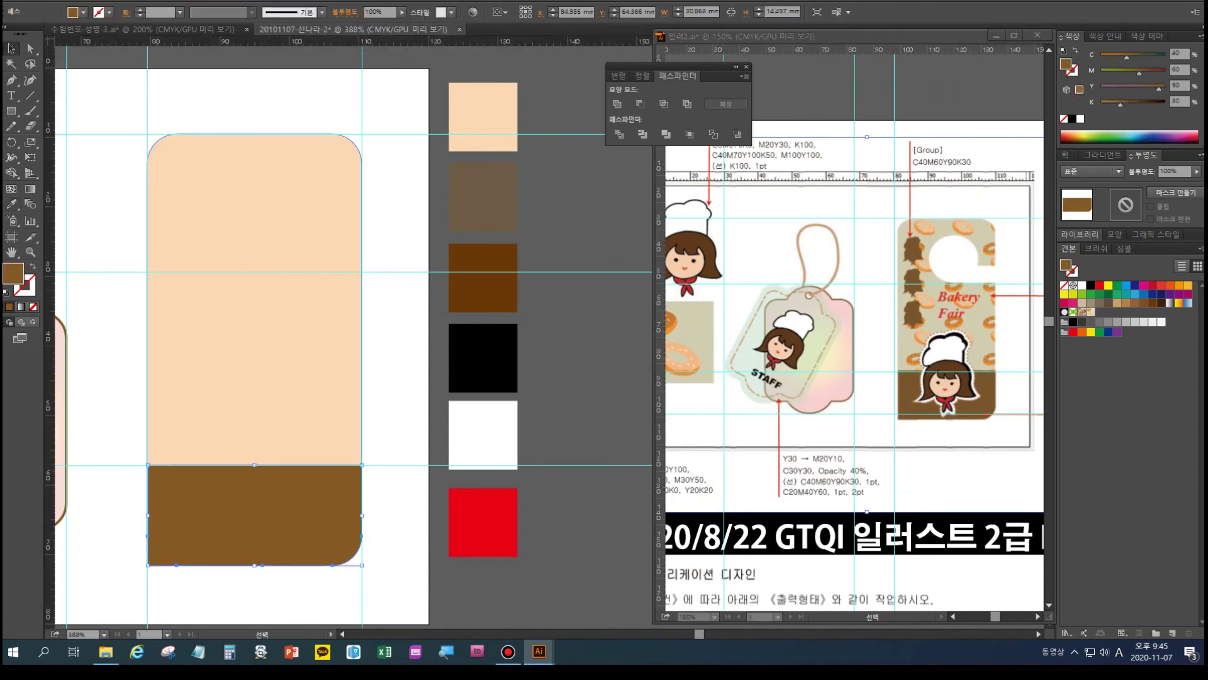
click(395, 302)
click(302, 302)
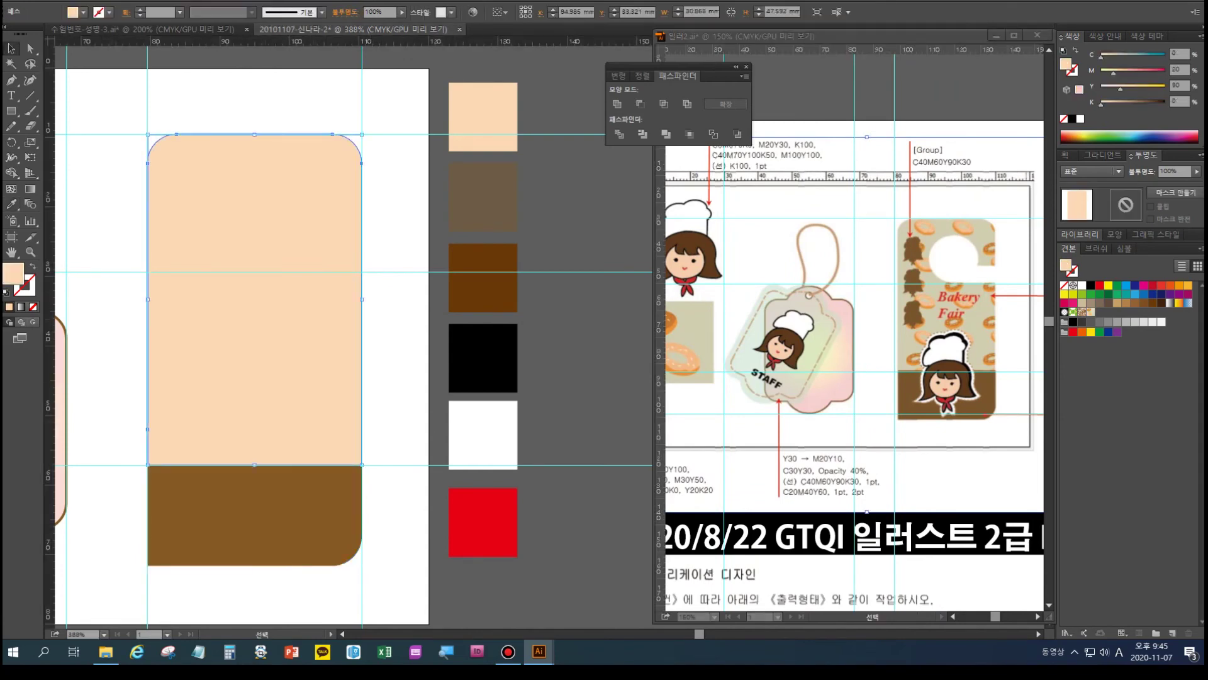
click(1090, 311)
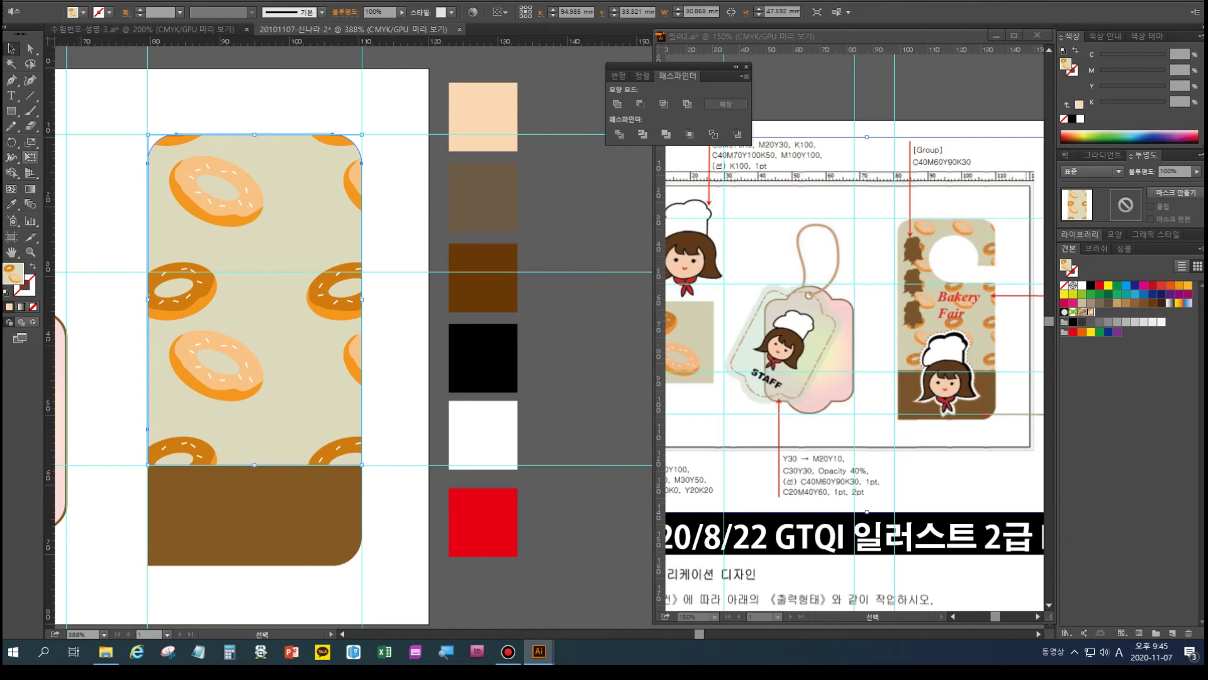
- Set up a uniform 75% Scale on the upper piece that transforms only the pattern and not the object, with preview on
double_click(29, 142)
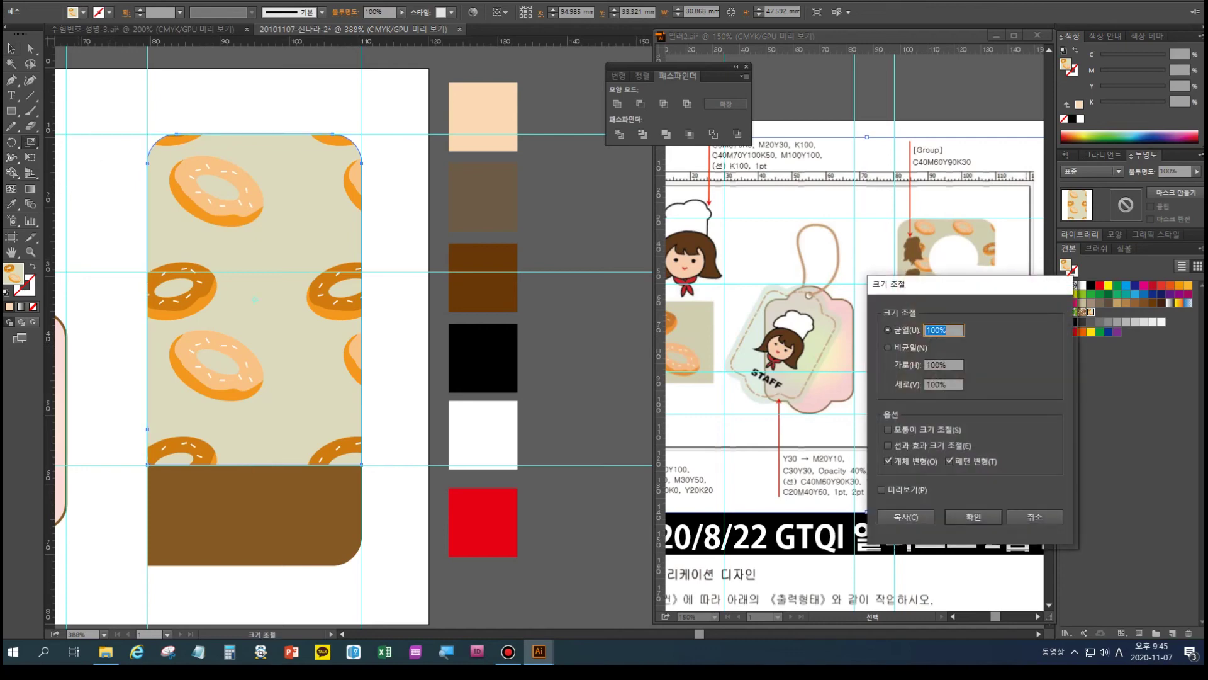
key(alt+o)
key(alt+u)
text(75)
key(alt+p)
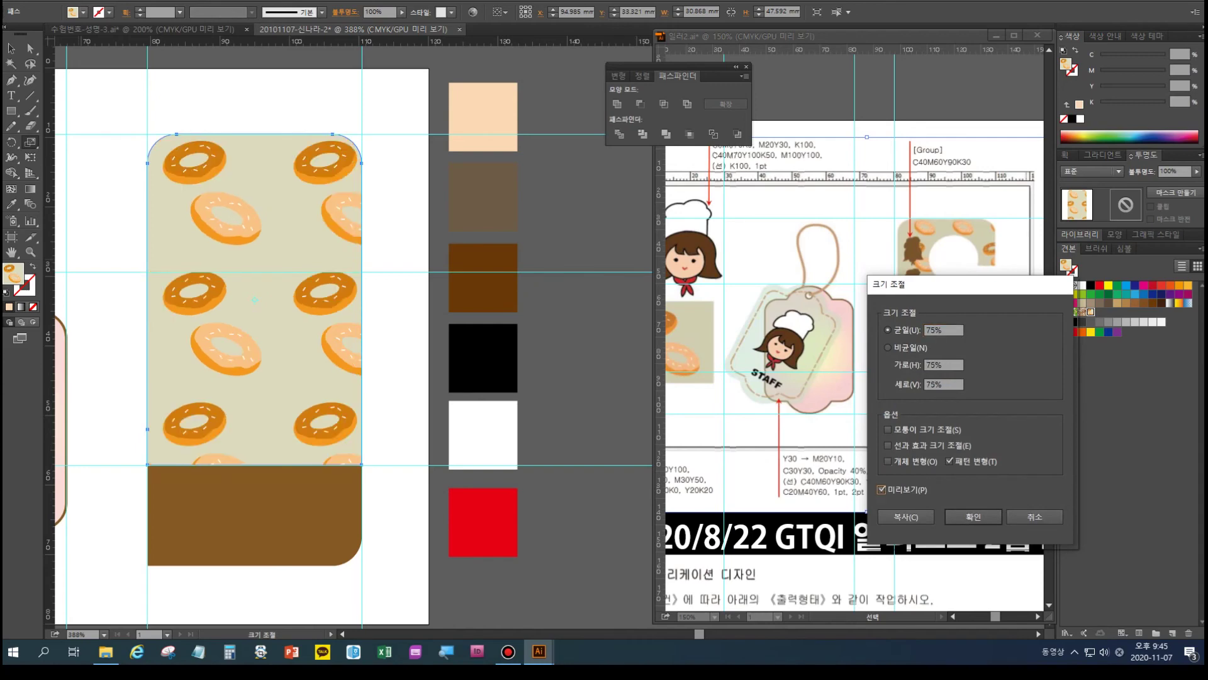
- Preview the upper piece's pattern-only uniform scale at 60% and 50%
key(alt+u)
text(60)
key(alt+p)
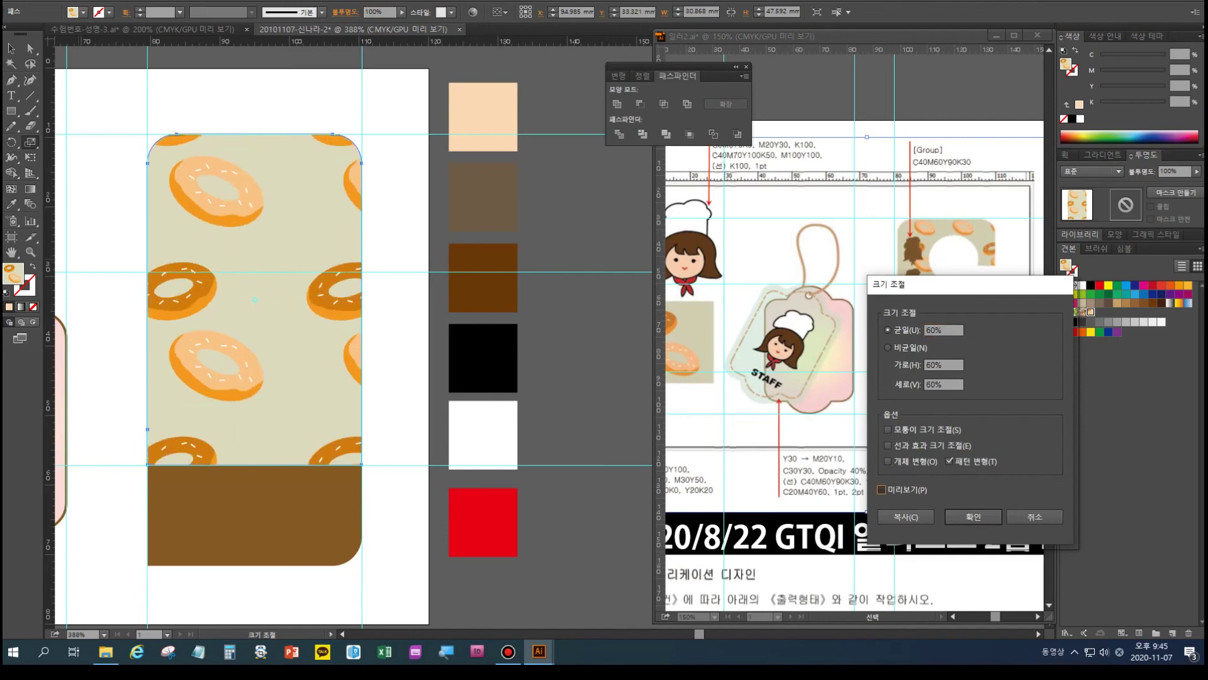
key(alt+p)
key(alt+u)
text(50)
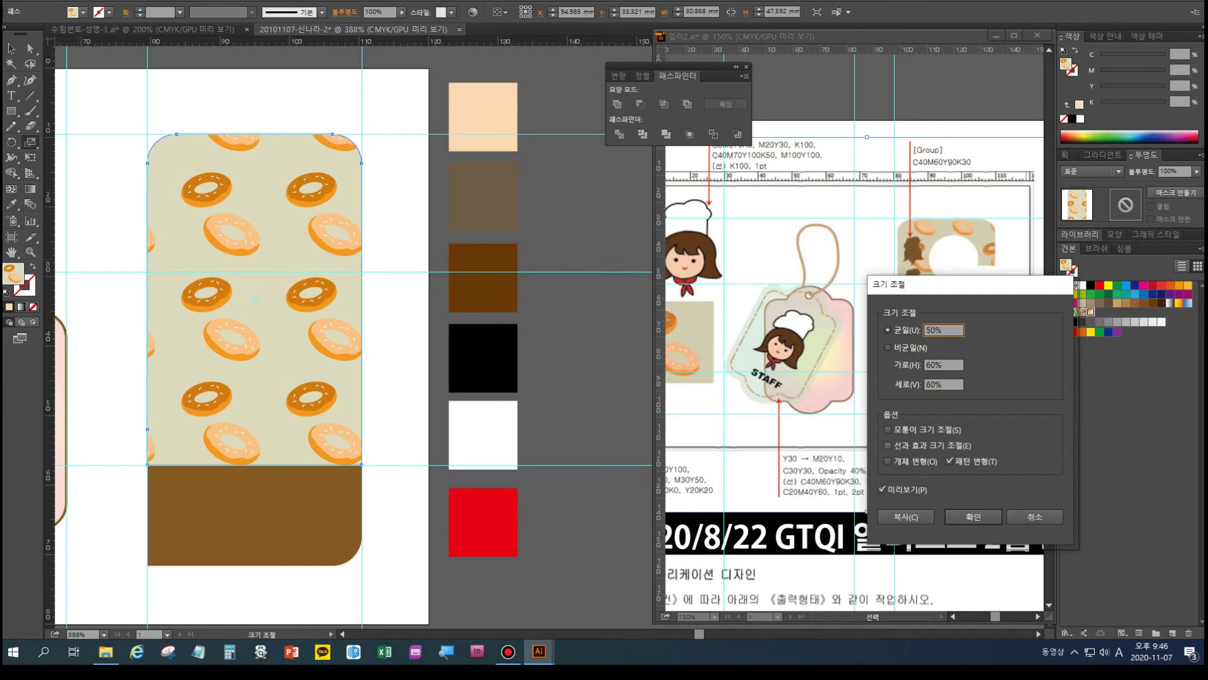
key(alt+p)
key(alt+p)
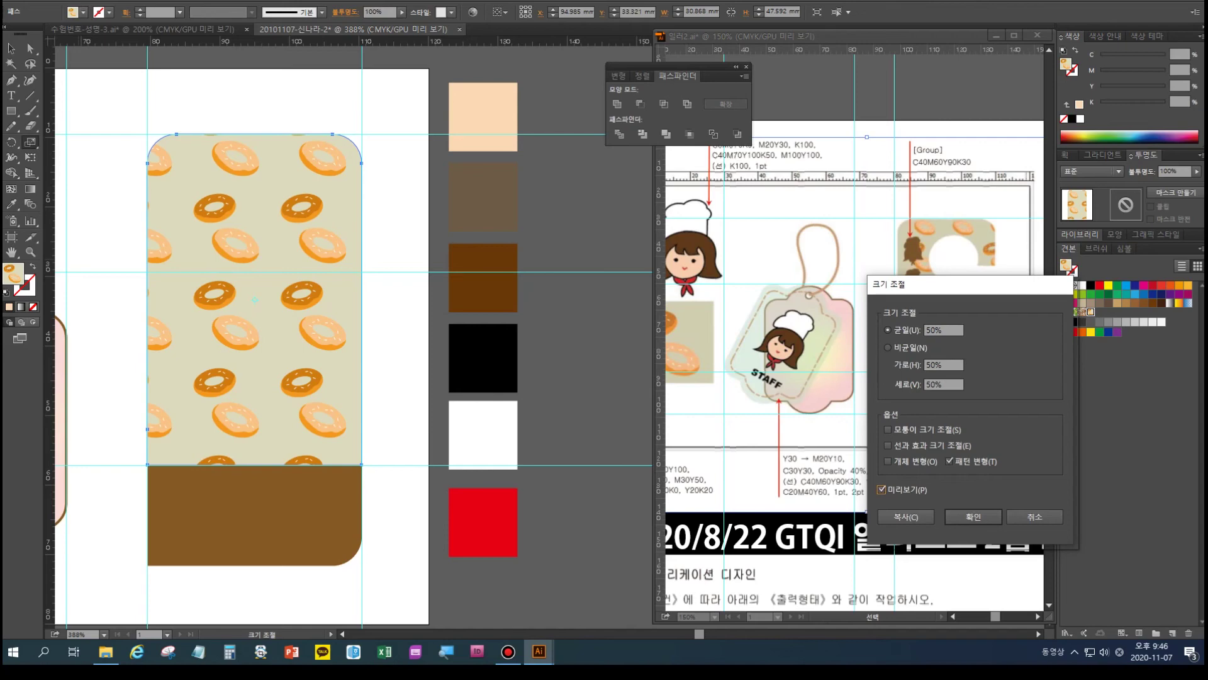
- Preview the upper piece's donut pattern at uniform scales of 40% and 45%
drag(922, 287, 869, 266)
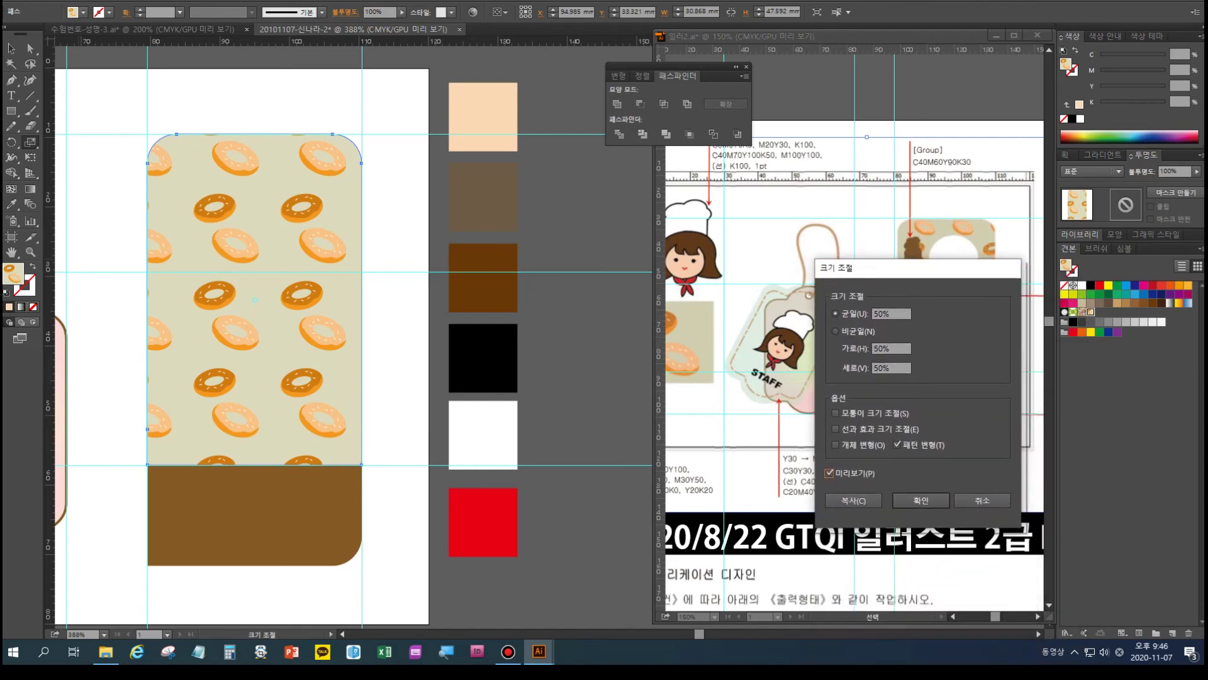
key(alt+u)
text(40)
click(829, 473)
click(830, 474)
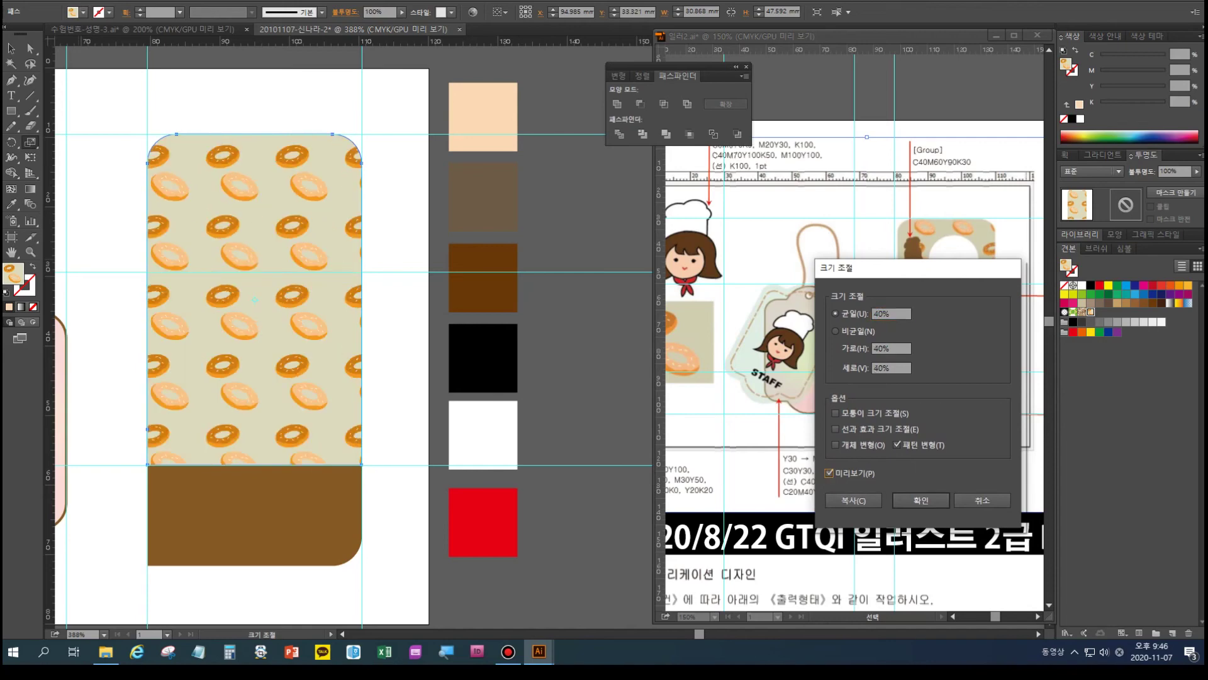
key(alt+u)
text(45)
key(Tab)
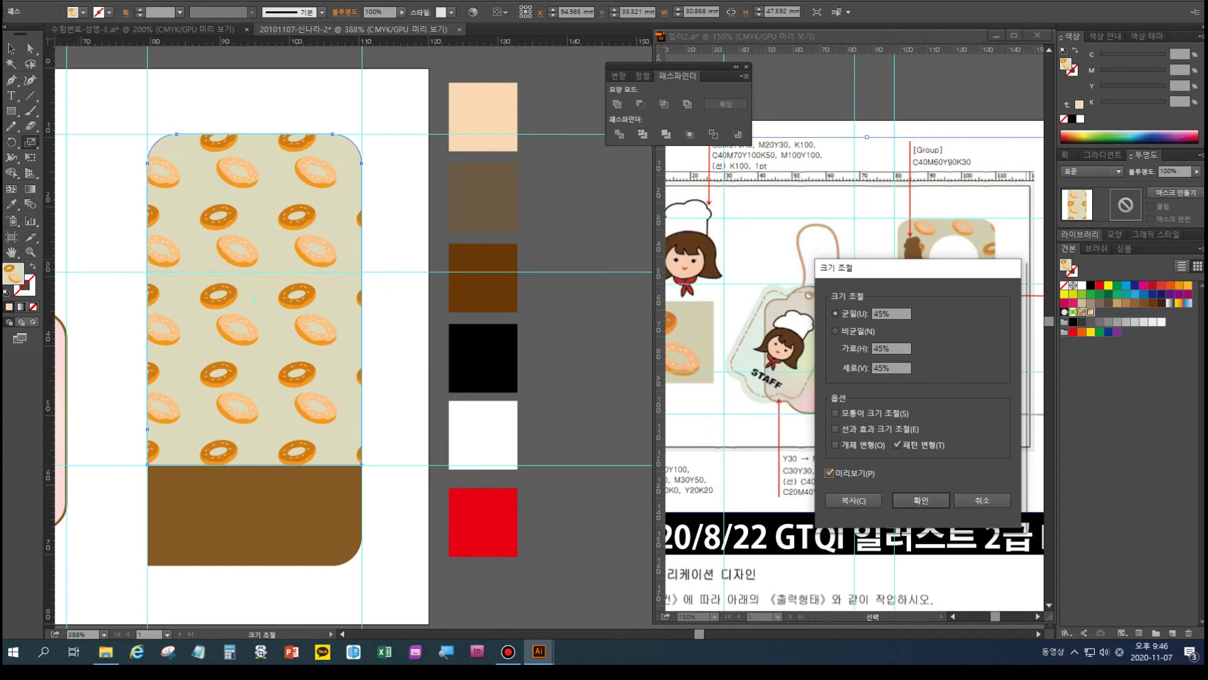
- Try a 50% pattern-only scale on the upper piece and undo it together with the donut pattern fill
drag(929, 270, 761, 252)
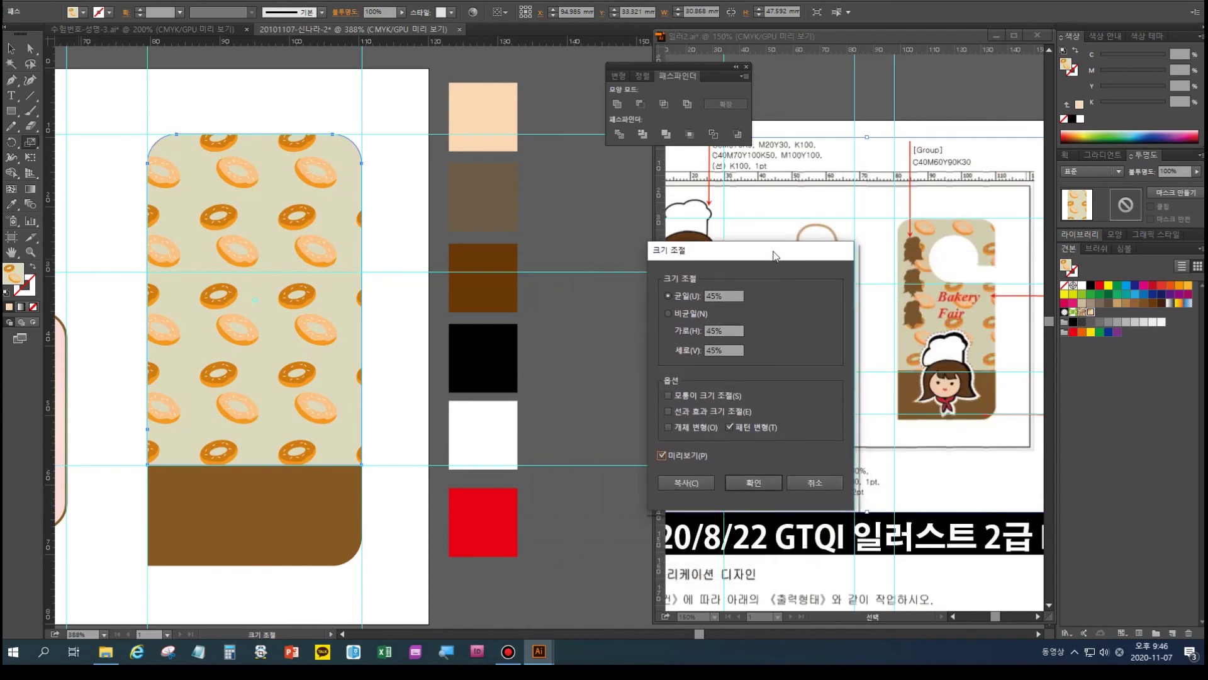
click(715, 296)
double_click(711, 296)
text(50)
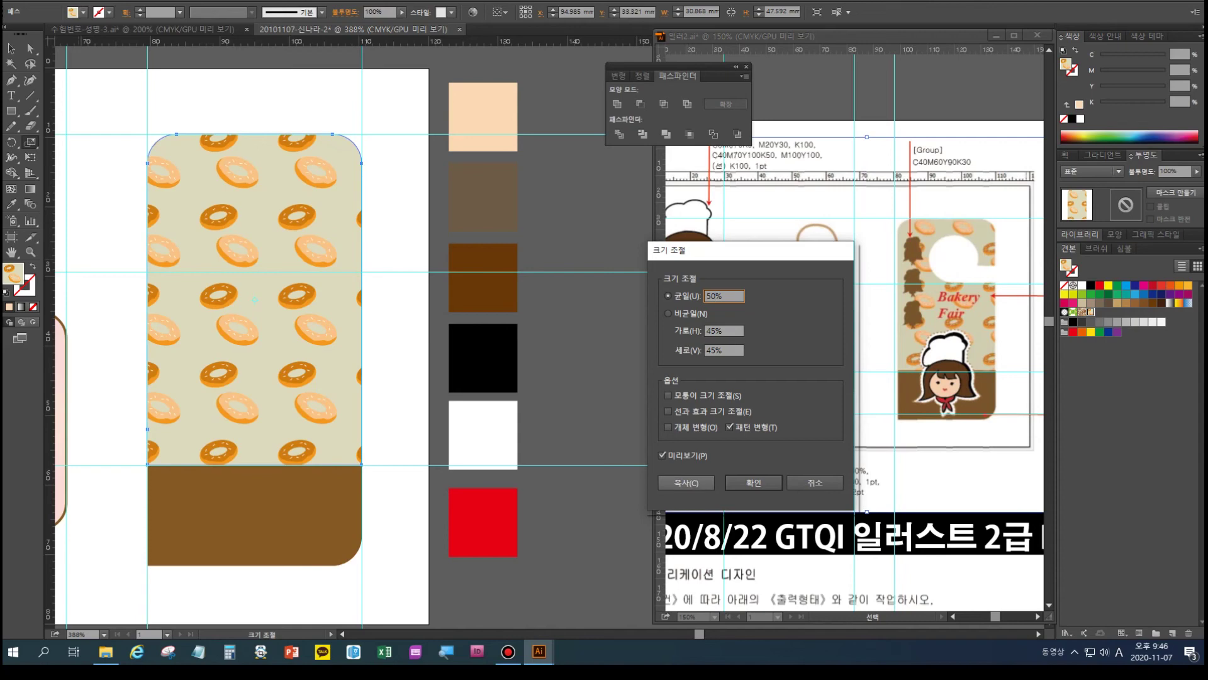
click(662, 455)
click(662, 455)
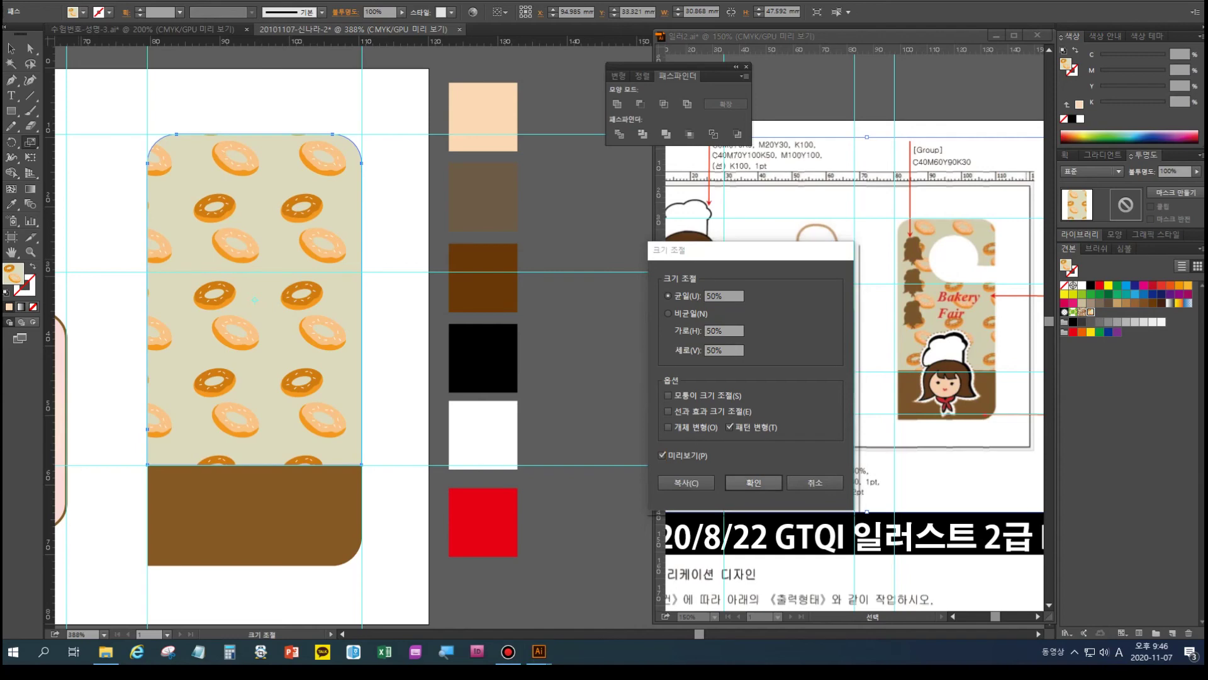
click(754, 482)
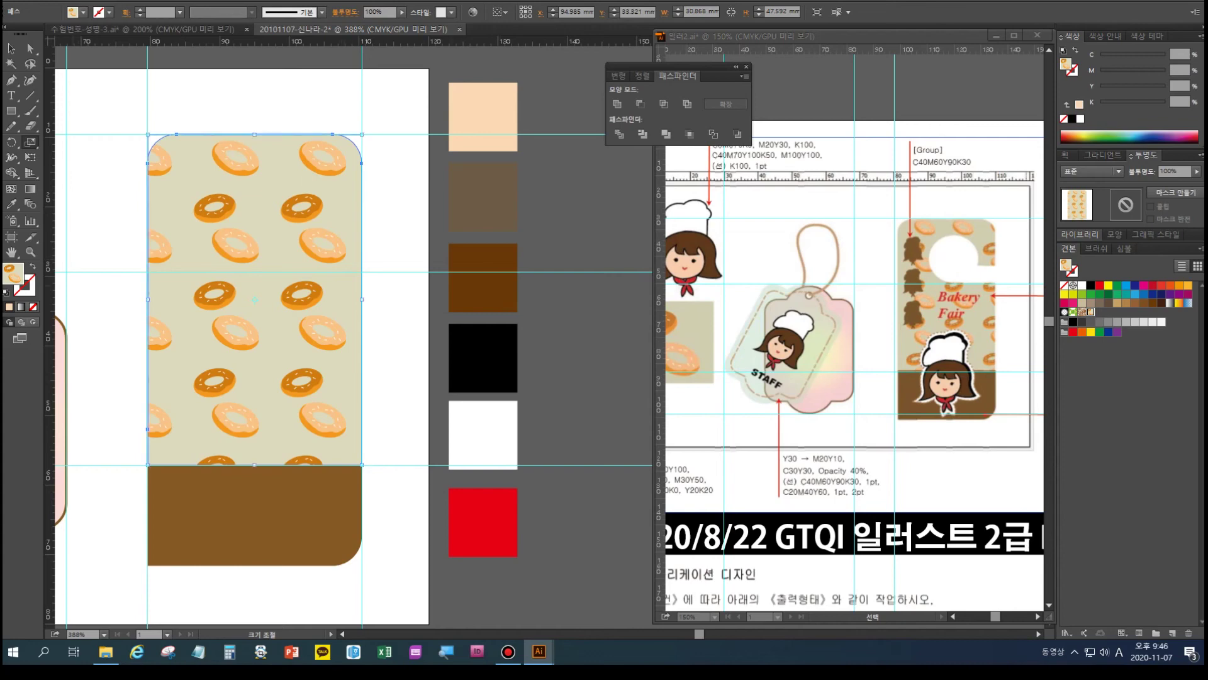
key(ctrl+z)
key(ctrl+z)
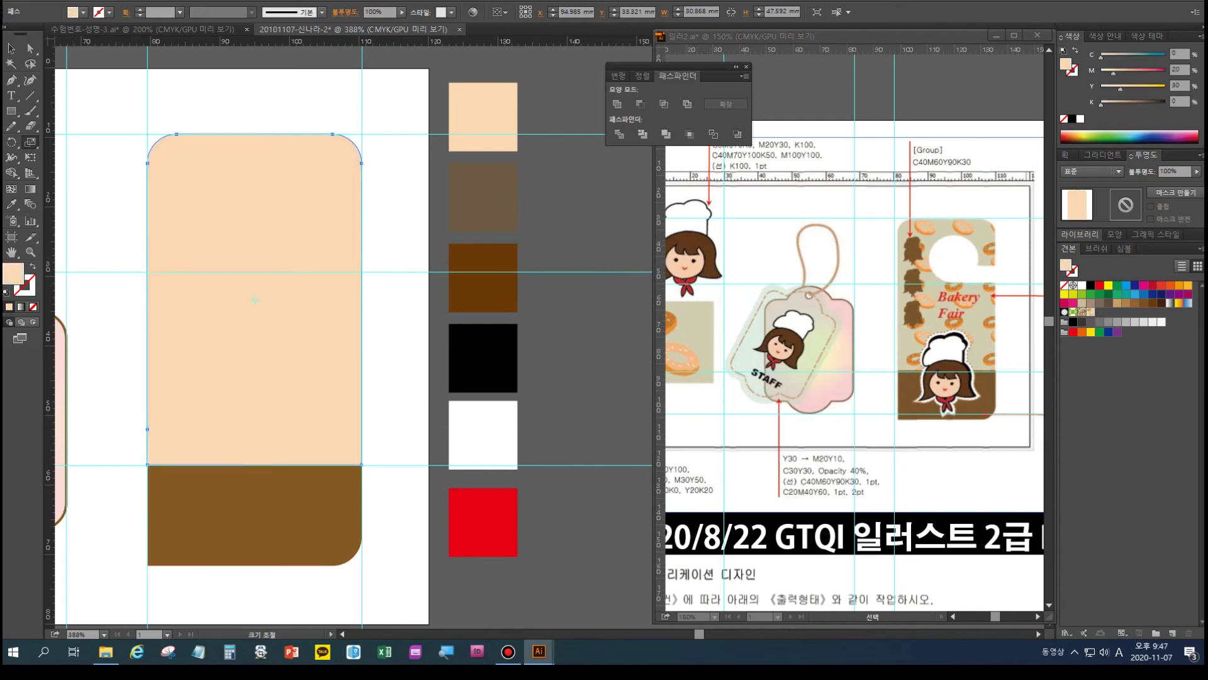
- Draw a circle about 15.5 mm across near the hanger's upper edge and fill it with the sampled C40 M70 Y100 K50 brown
drag(11, 111, 66, 141)
drag(241, 171, 315, 267)
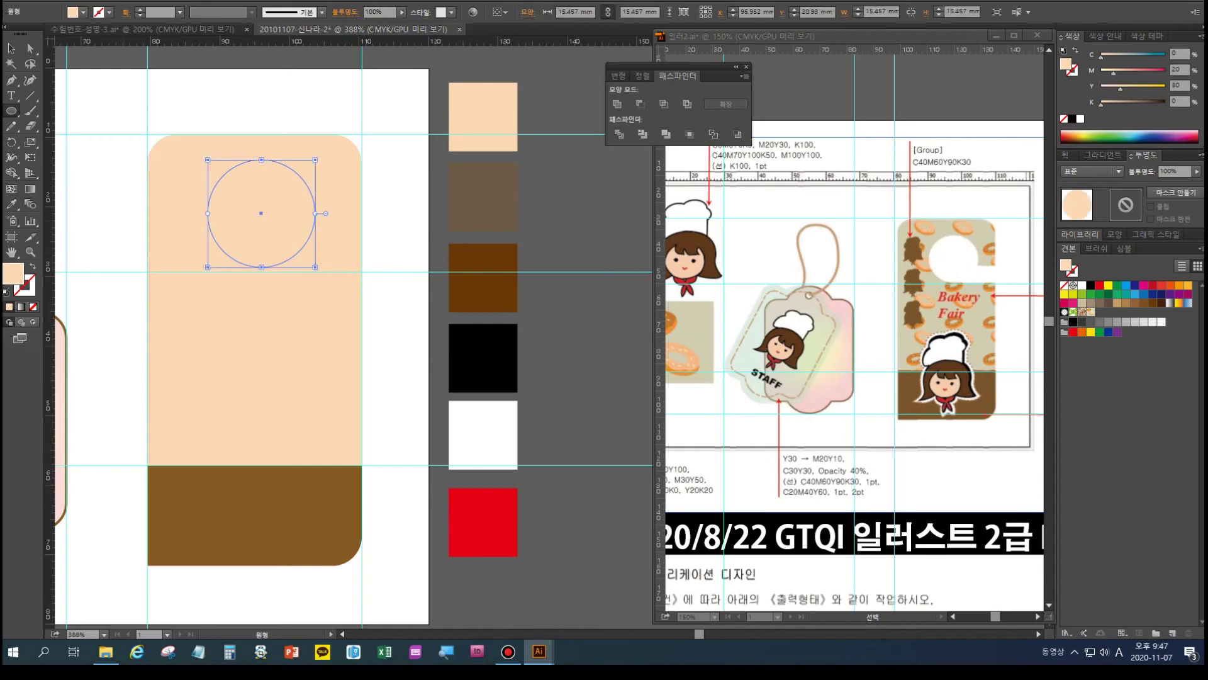
click(11, 204)
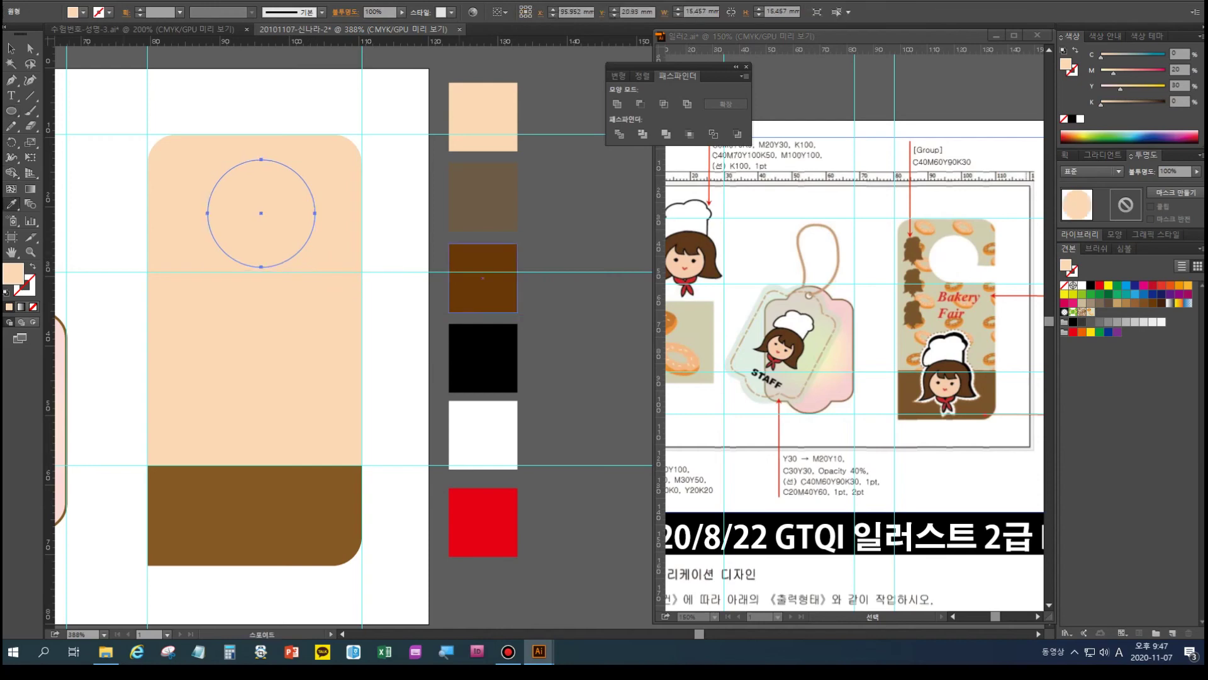
click(483, 277)
- Draw a rectangle about 20.4 × 4.5 mm from the circle's lower part past the hanger's right edge and unite it with the circle
key(l)
drag(11, 111, 50, 111)
drag(261, 233, 396, 268)
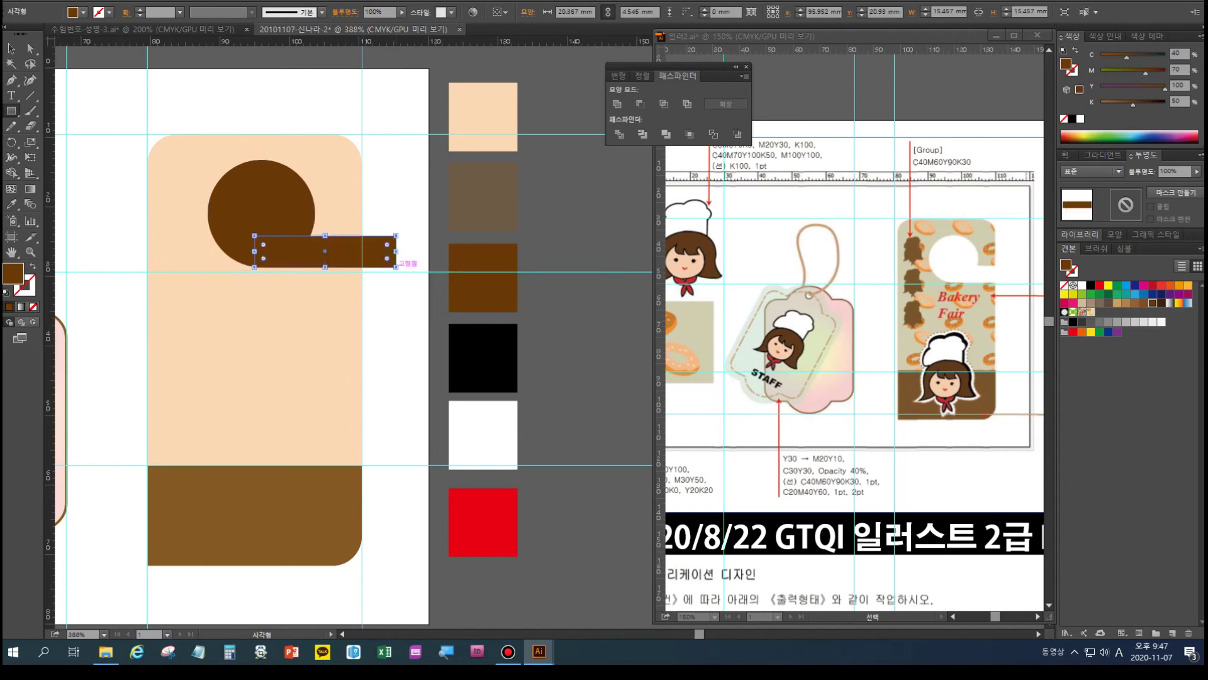
click(261, 208)
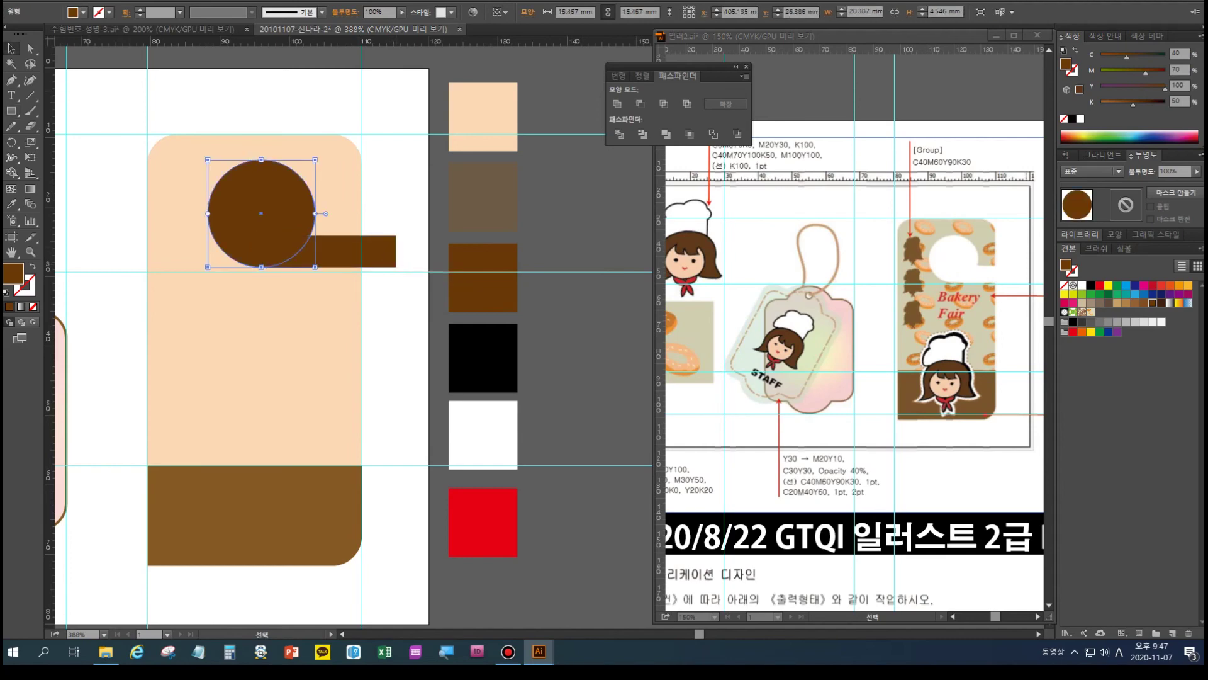
shift+click(359, 252)
click(617, 104)
- Subtract the united circle-and-bar shape from the hanger's upper piece to cut the hook opening
click(554, 189)
click(290, 334)
shift+click(276, 227)
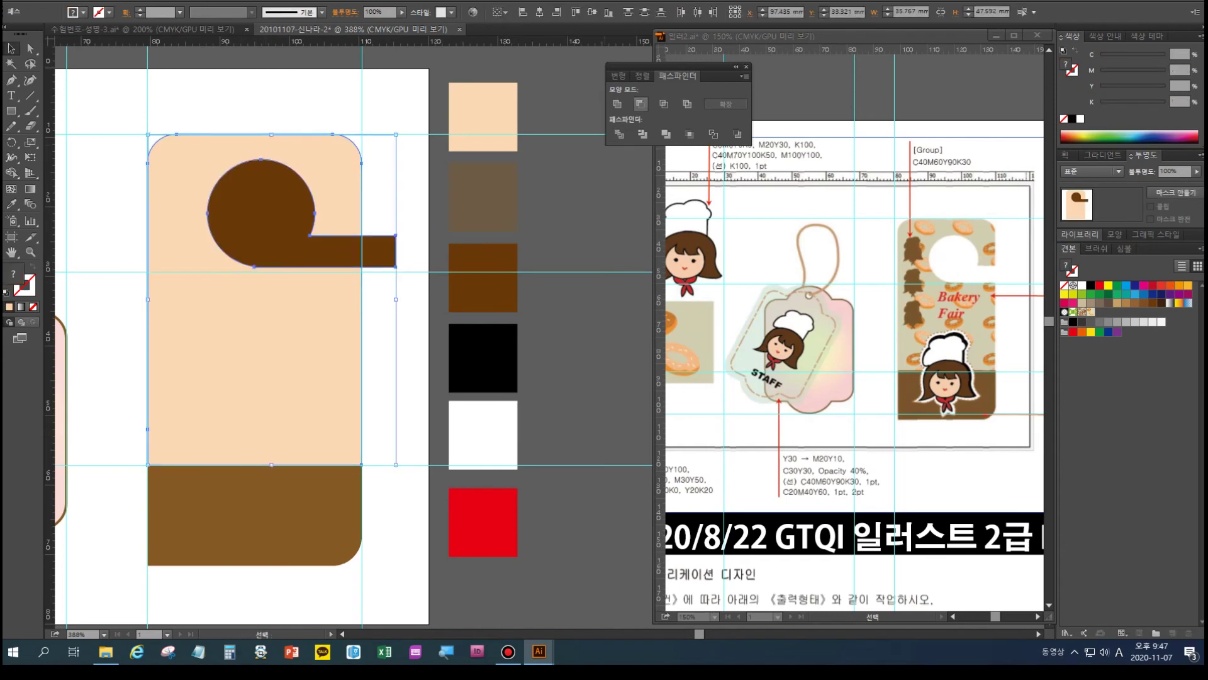
click(640, 104)
key(ctrl+shift+a)
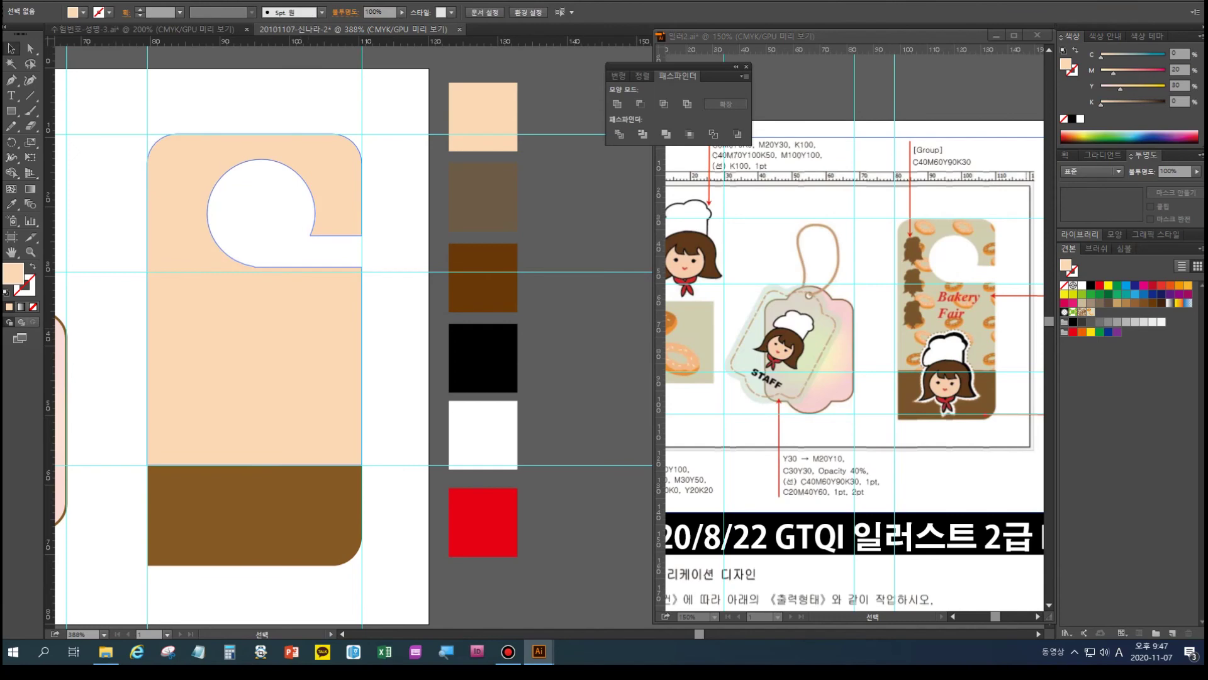
- Fill the cut-out upper piece with the donut pattern swatch and scale only its pattern uniformly to 50%
click(354, 301)
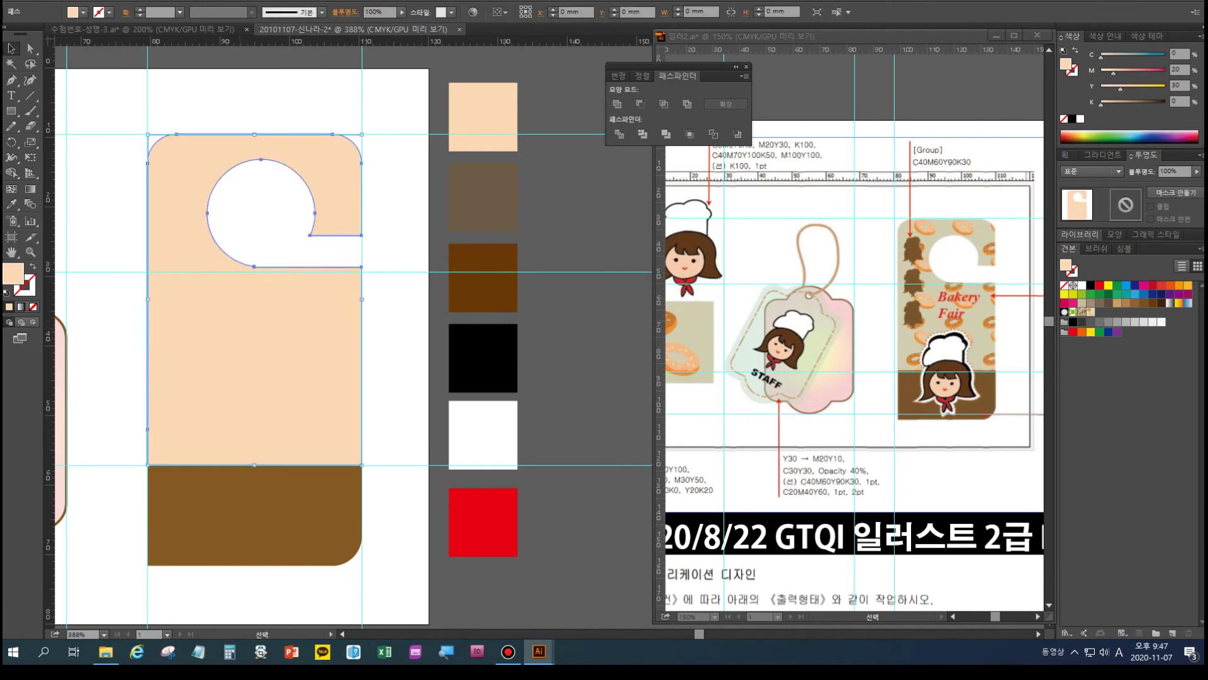
click(1091, 311)
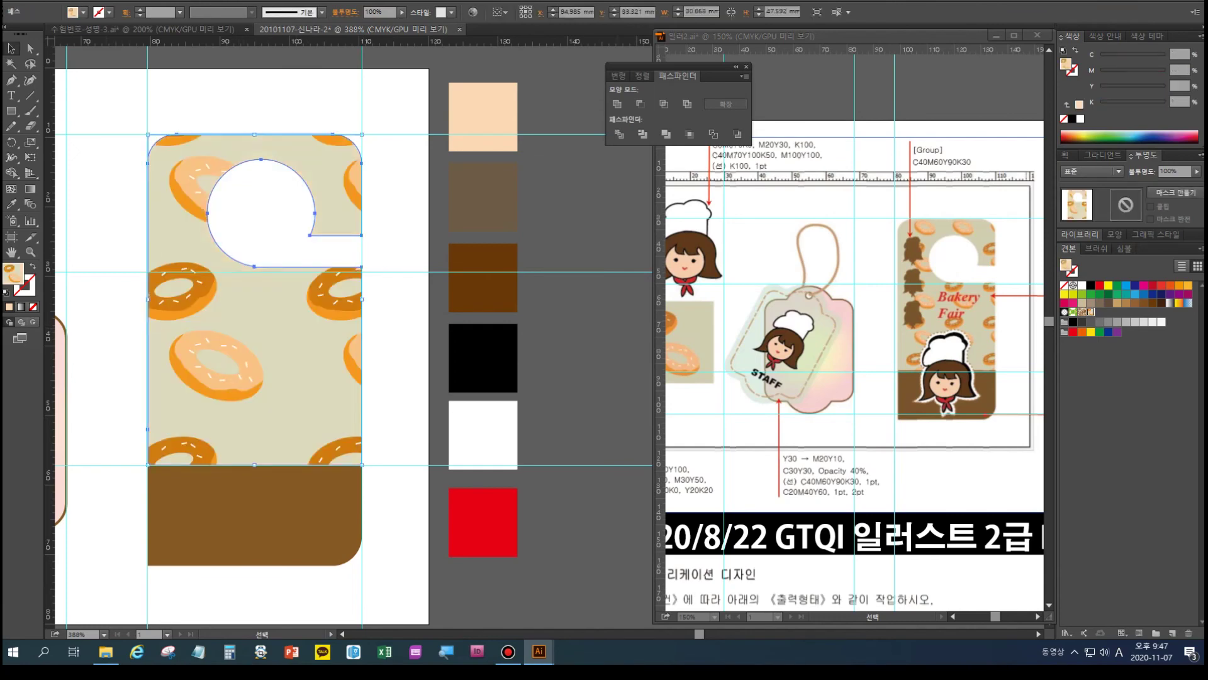
click(30, 142)
double_click(29, 142)
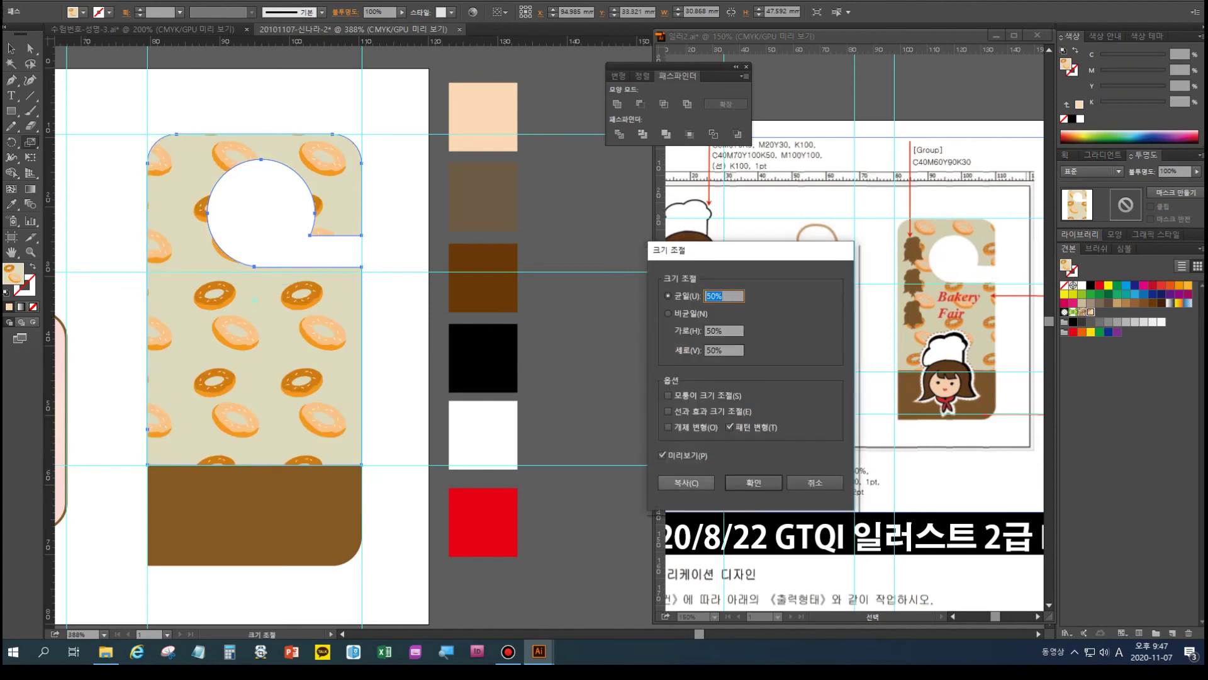
click(754, 483)
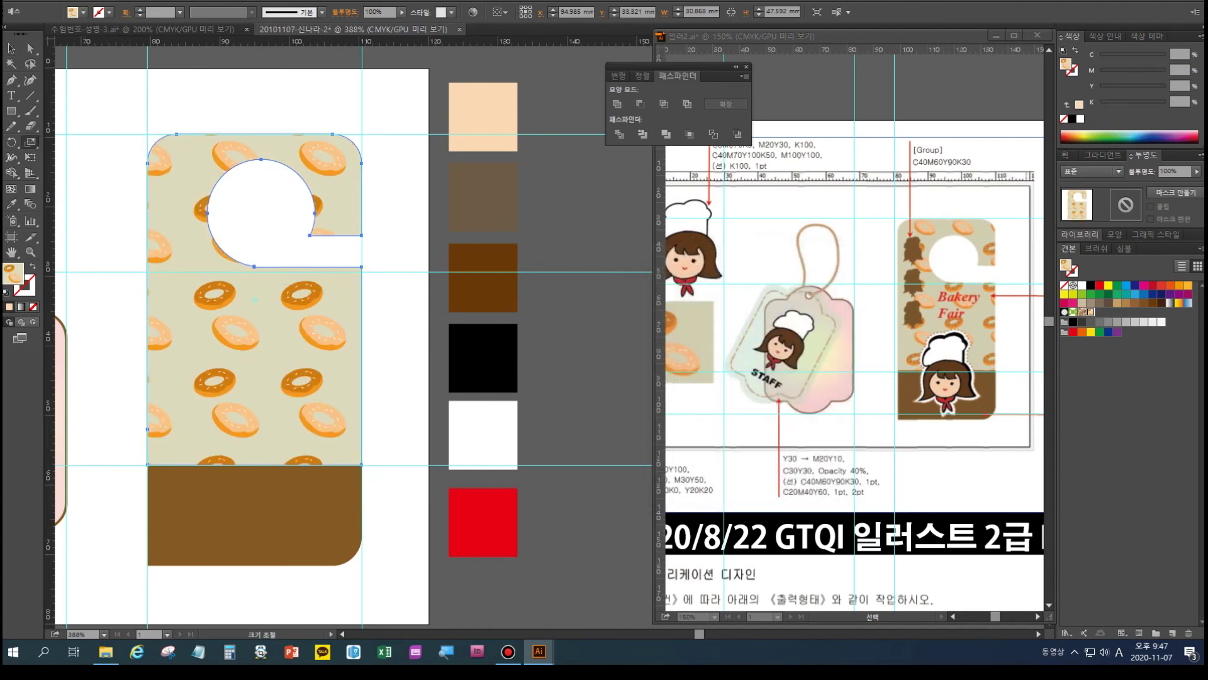
- Place a copy of the chef girl group just above the hanger's upper left corner
key(space)
drag(82, 327, 621, 319)
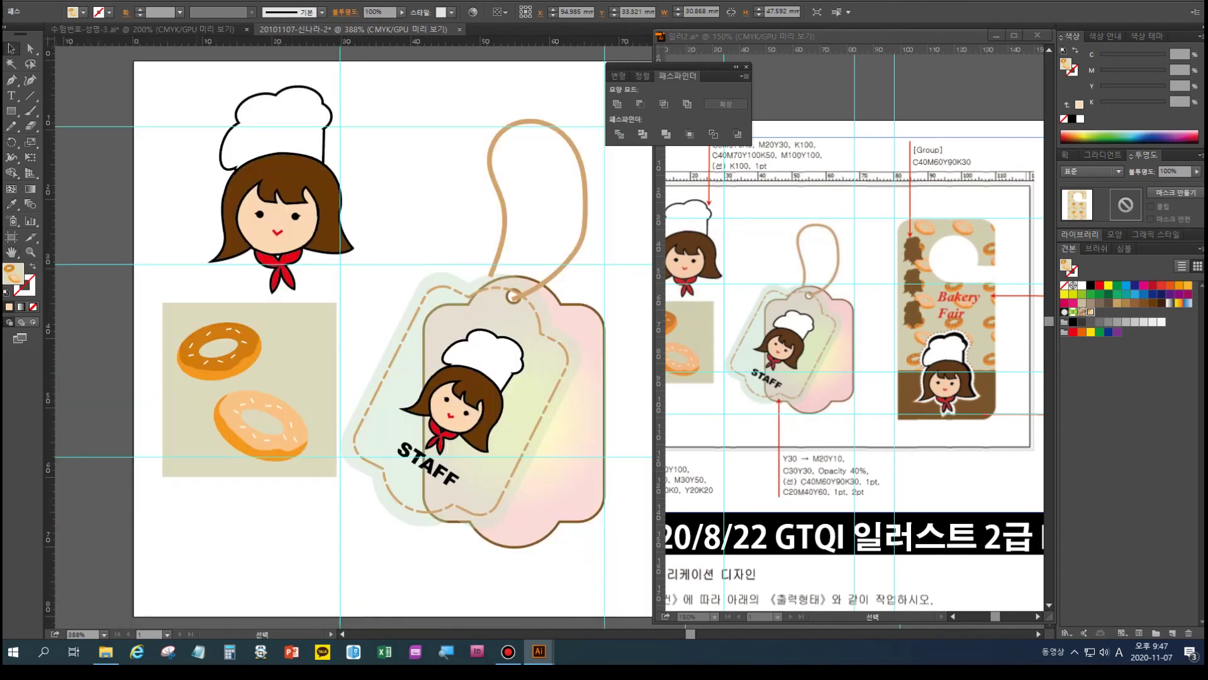
click(280, 132)
key(ctrl+minus)
key(ctrl+minus)
key(space)
drag(549, 333, 343, 342)
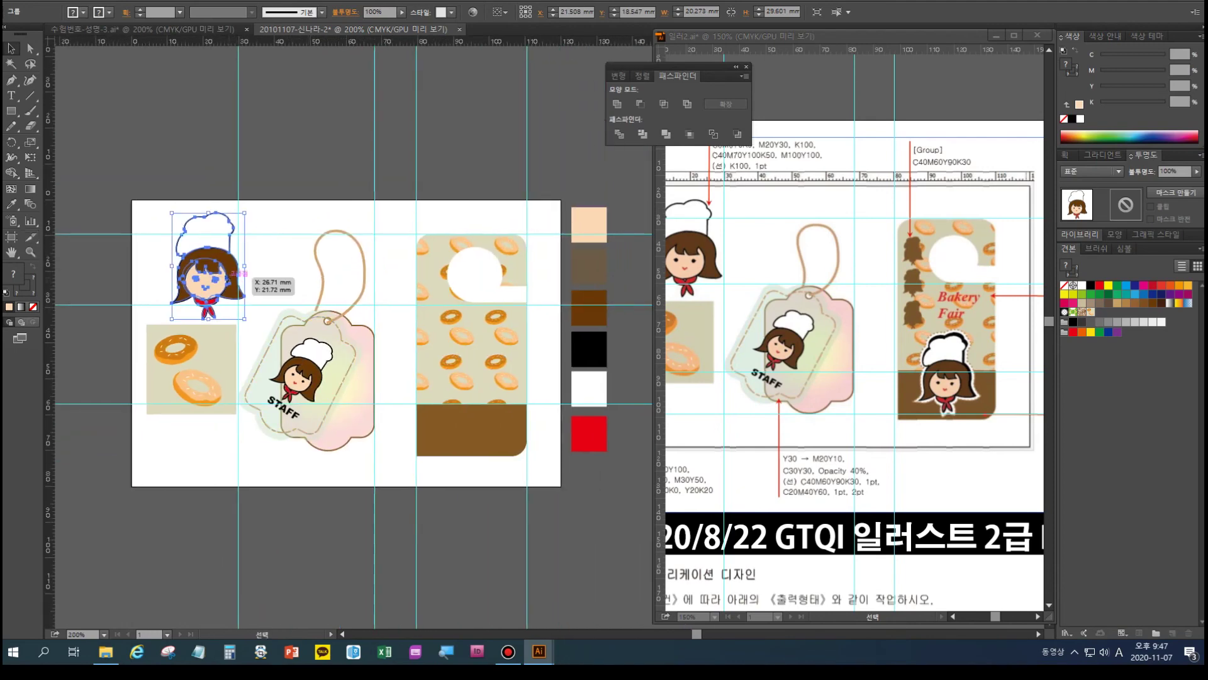
drag(208, 271, 445, 187)
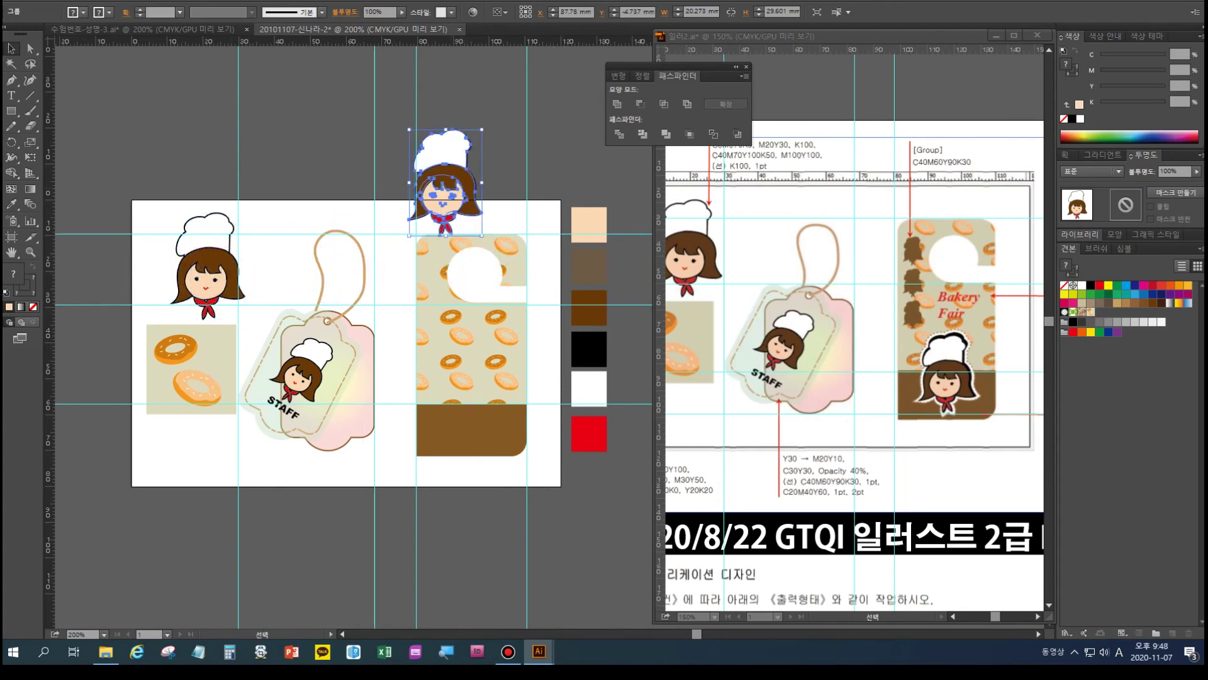
- Remove the stroke from the chef girl copy, fill it with the second swatch's C40 M60 Y90 K30 and set its opacity to 100%
click(30, 290)
key(slash)
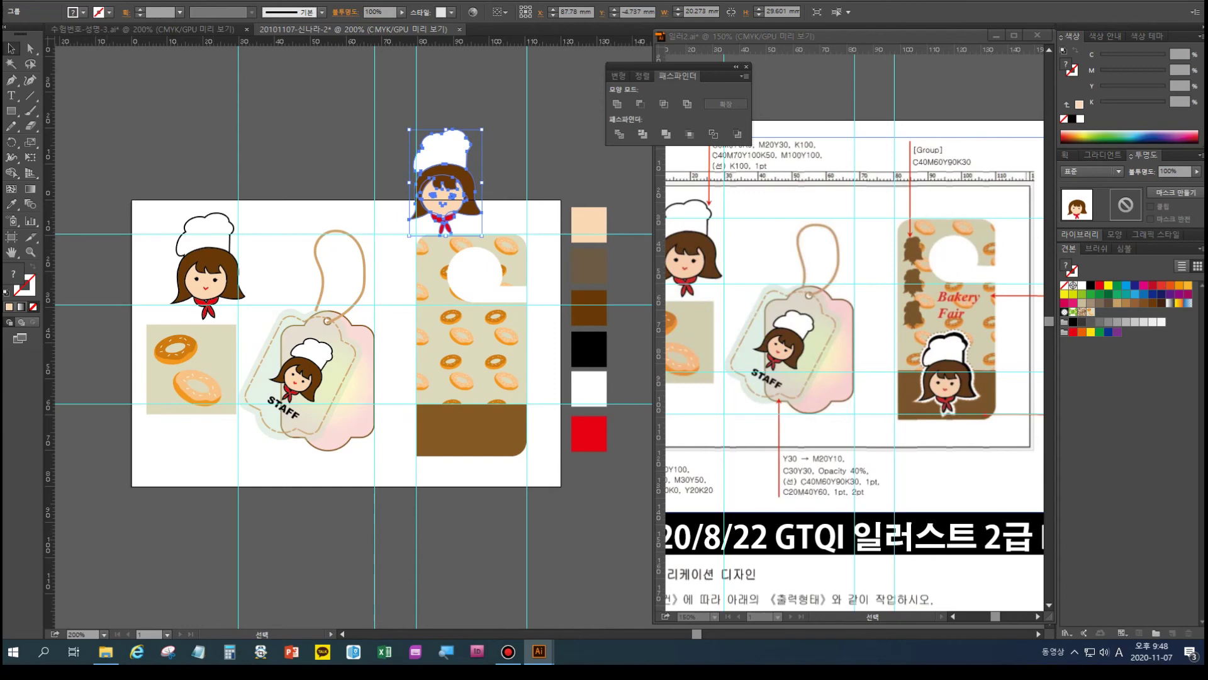
click(11, 204)
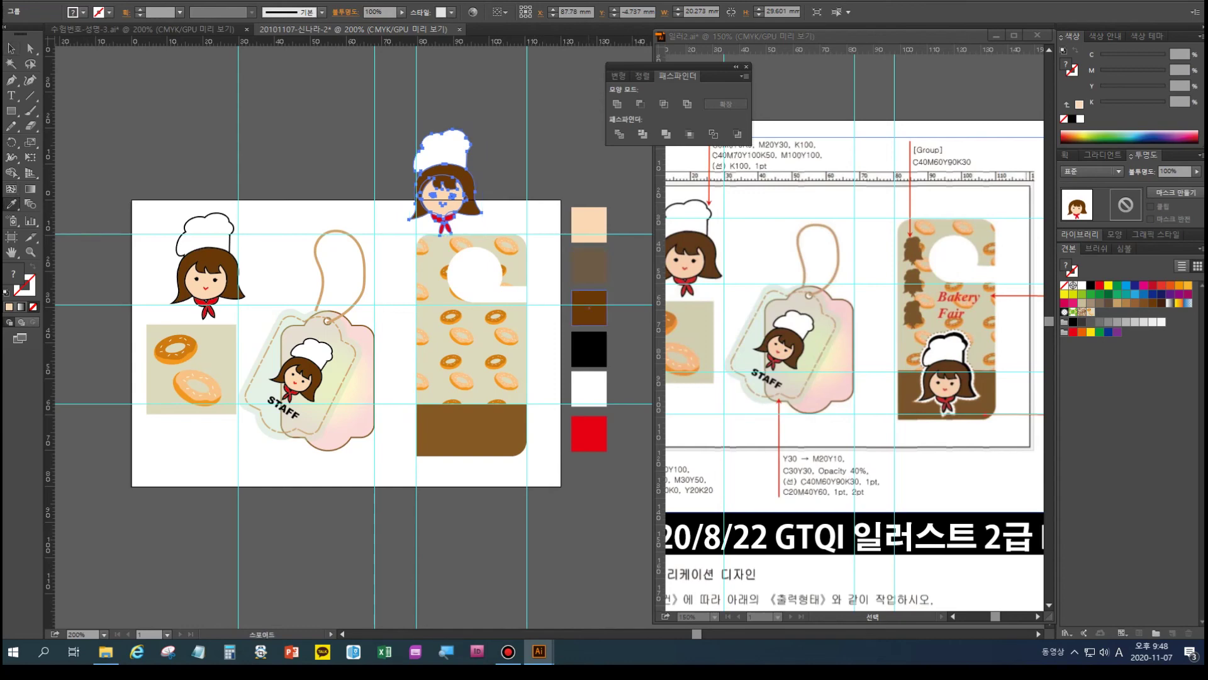
click(589, 308)
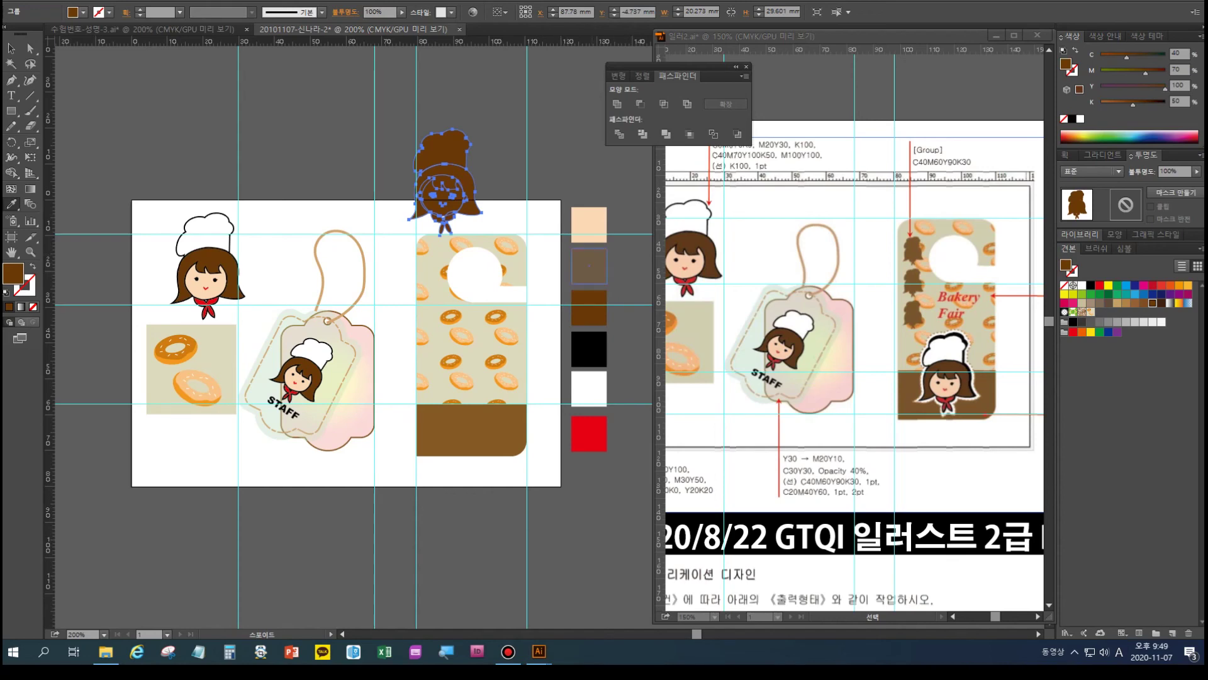
click(589, 265)
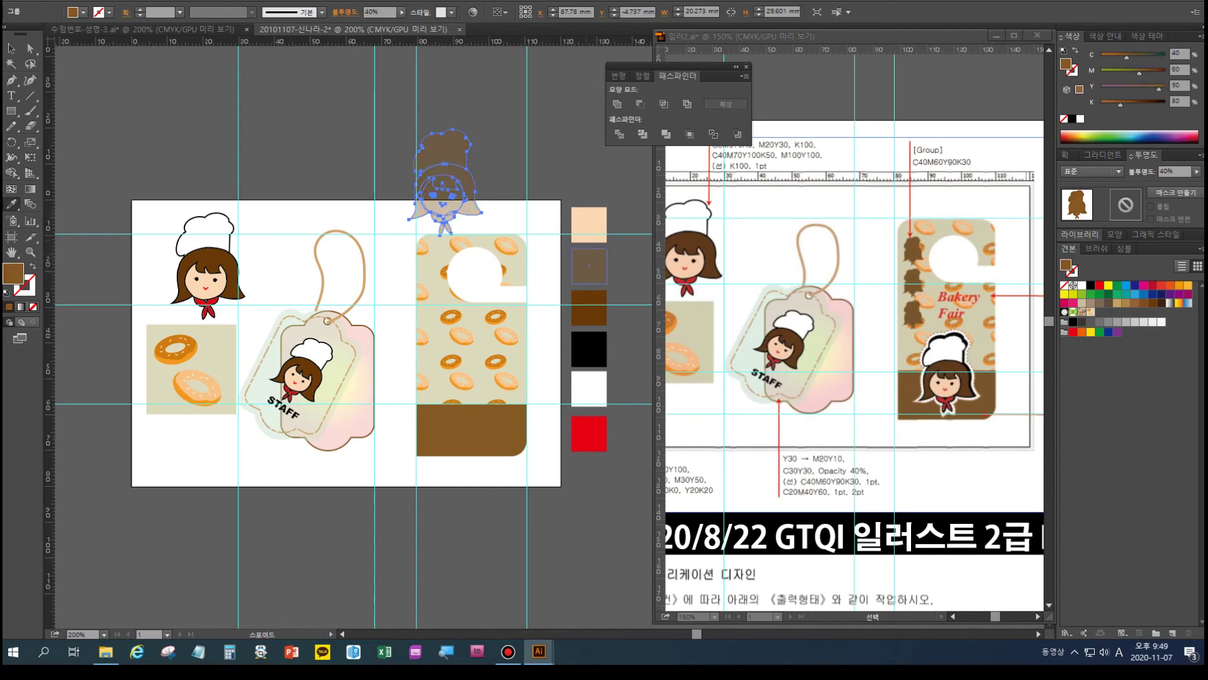
double_click(1168, 171)
text(100)
key(Return)
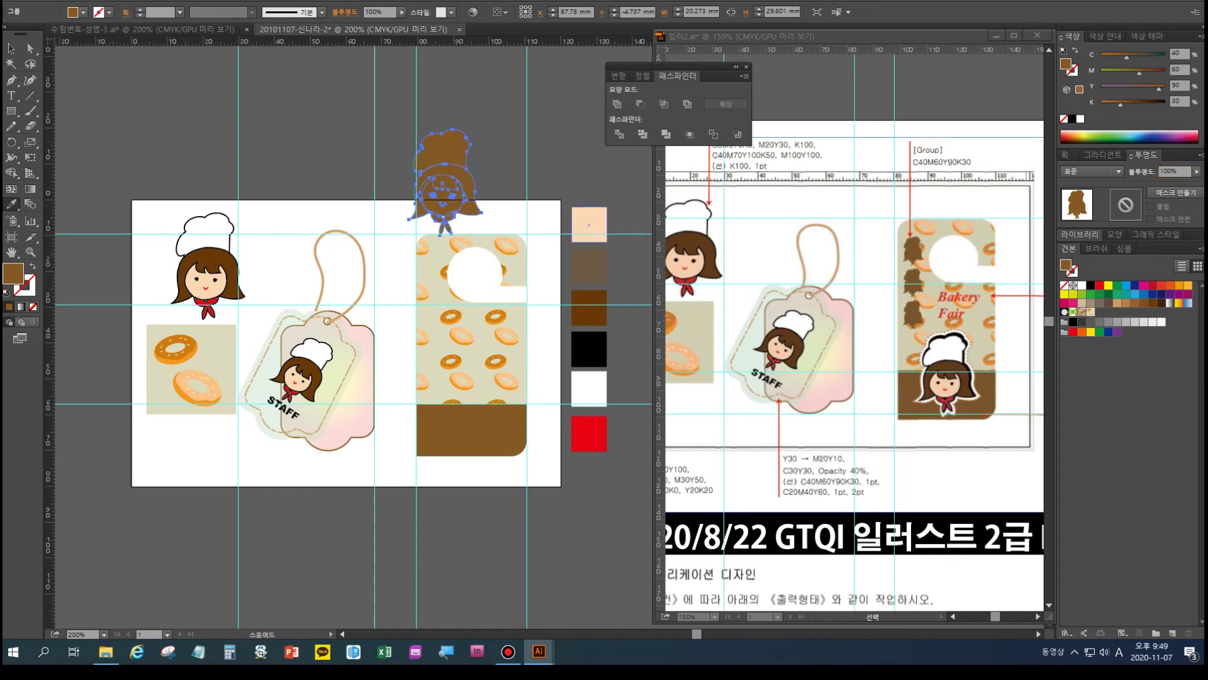
- Unite the chef girl copy into one silhouette, scale it down to about 11.6 × 16.9 mm and move it onto the hanger's upper left
click(616, 104)
key(v)
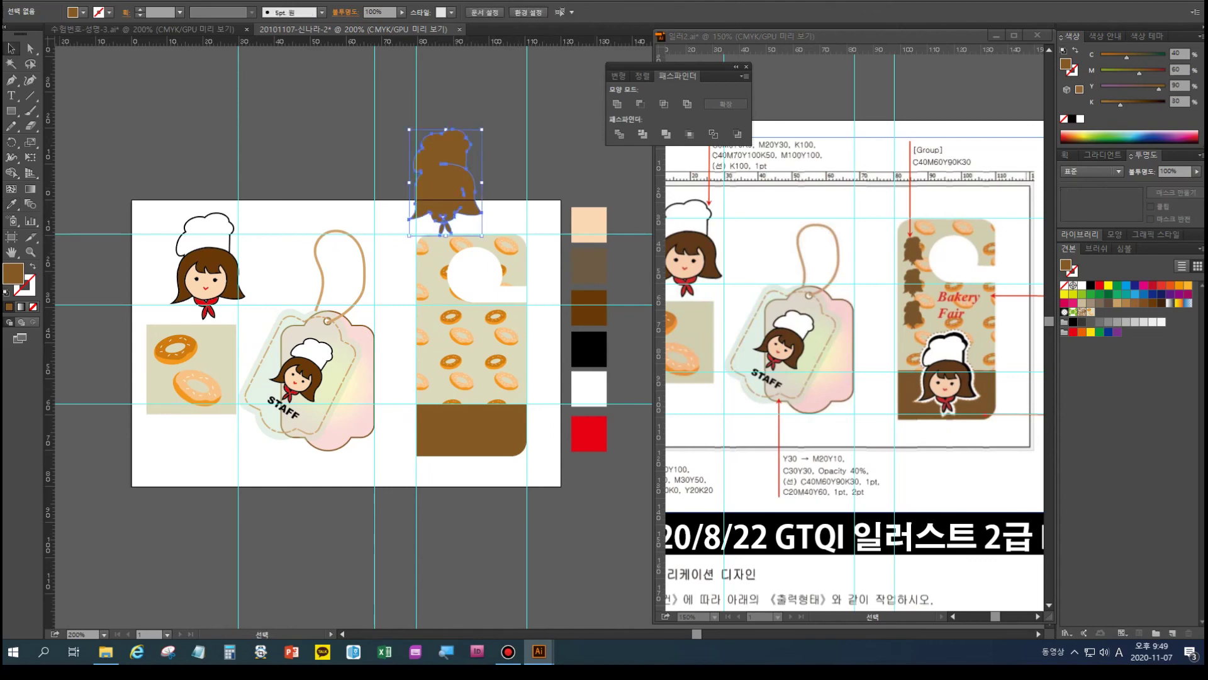
drag(482, 130, 430, 287)
key(a)
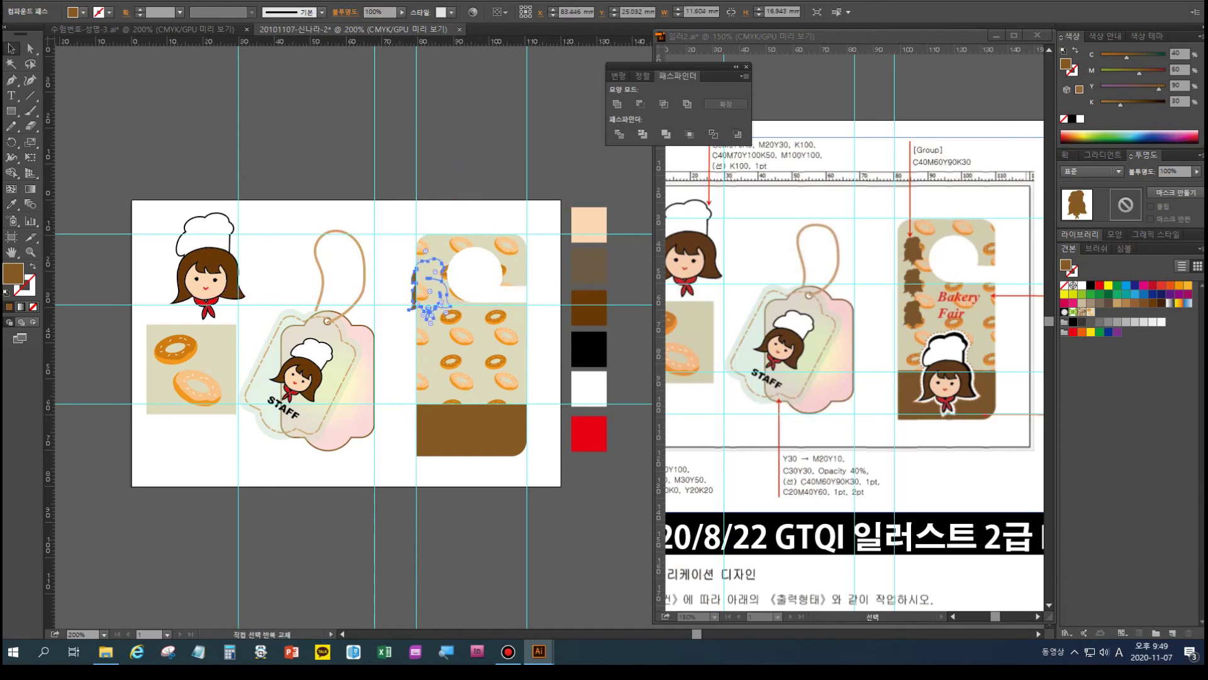
- Shrink the silhouette to about 6.6 × 9.6 mm and duplicate it twice, evenly spaced down the hanger's left side
key(v)
drag(450, 259, 435, 311)
key(a)
key(v)
key(ctrl+d)
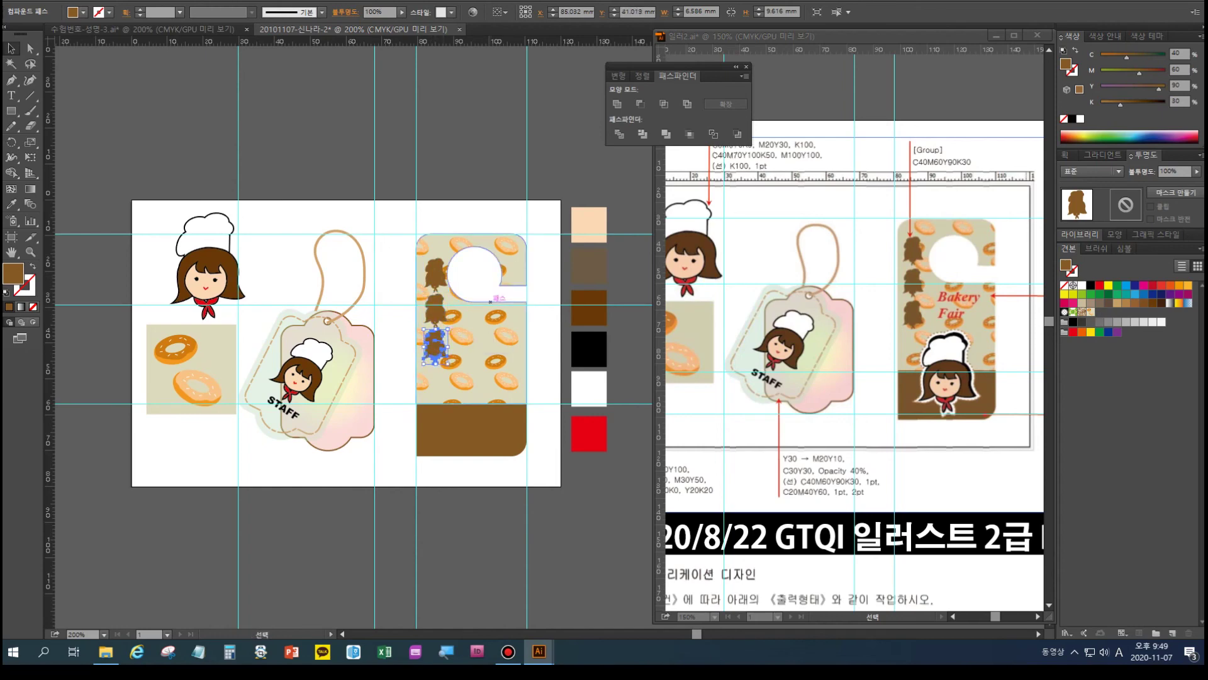
click(546, 267)
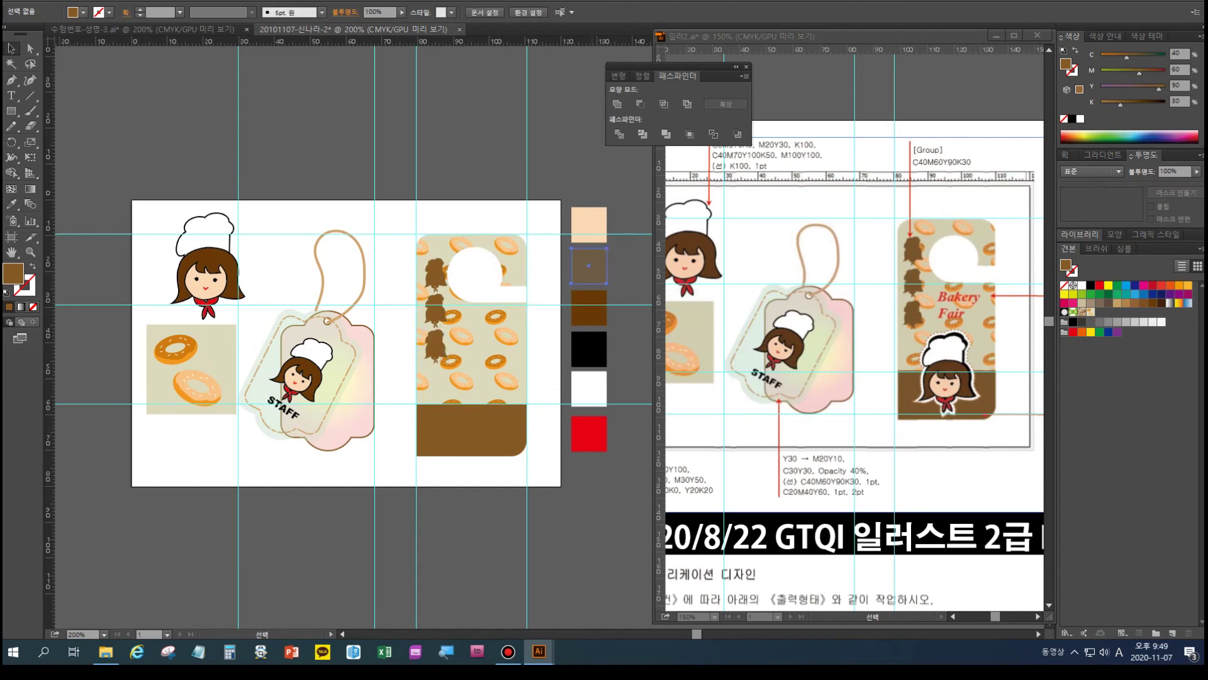
- Examine the Bakery Fair text, the outlined chef and the colour notes on the reference sheet's door hanger
click(589, 266)
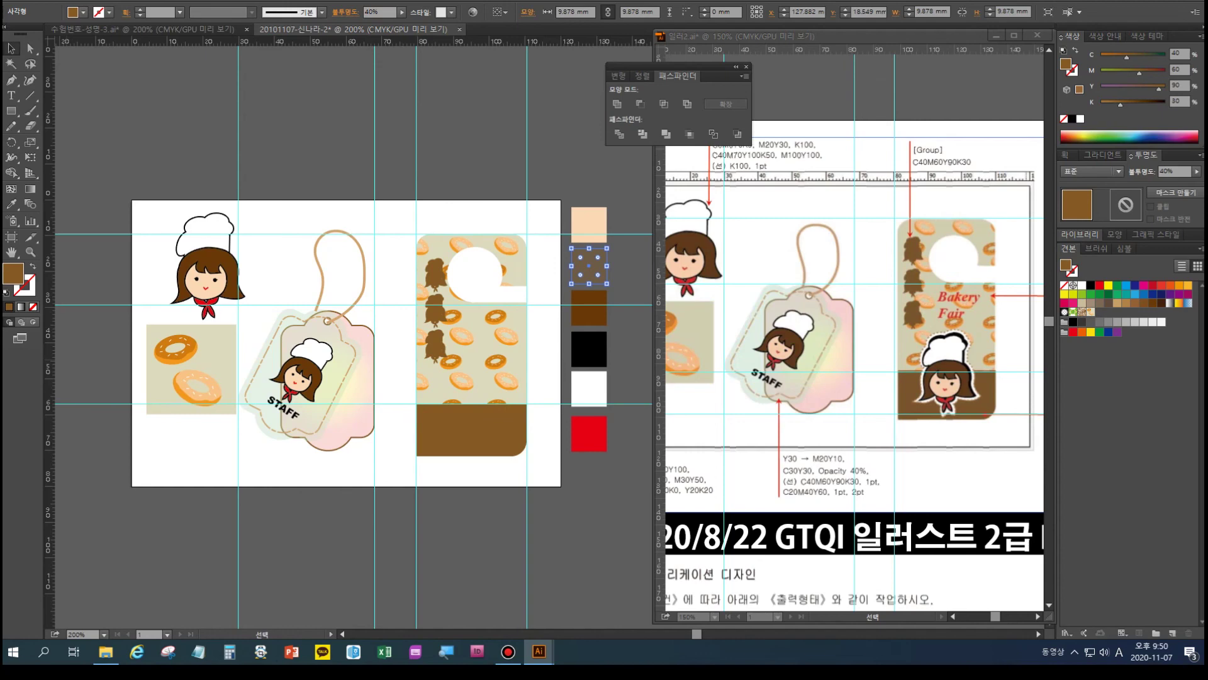
click(925, 371)
key(ctrl+plus)
key(ctrl+plus)
drag(982, 372, 691, 329)
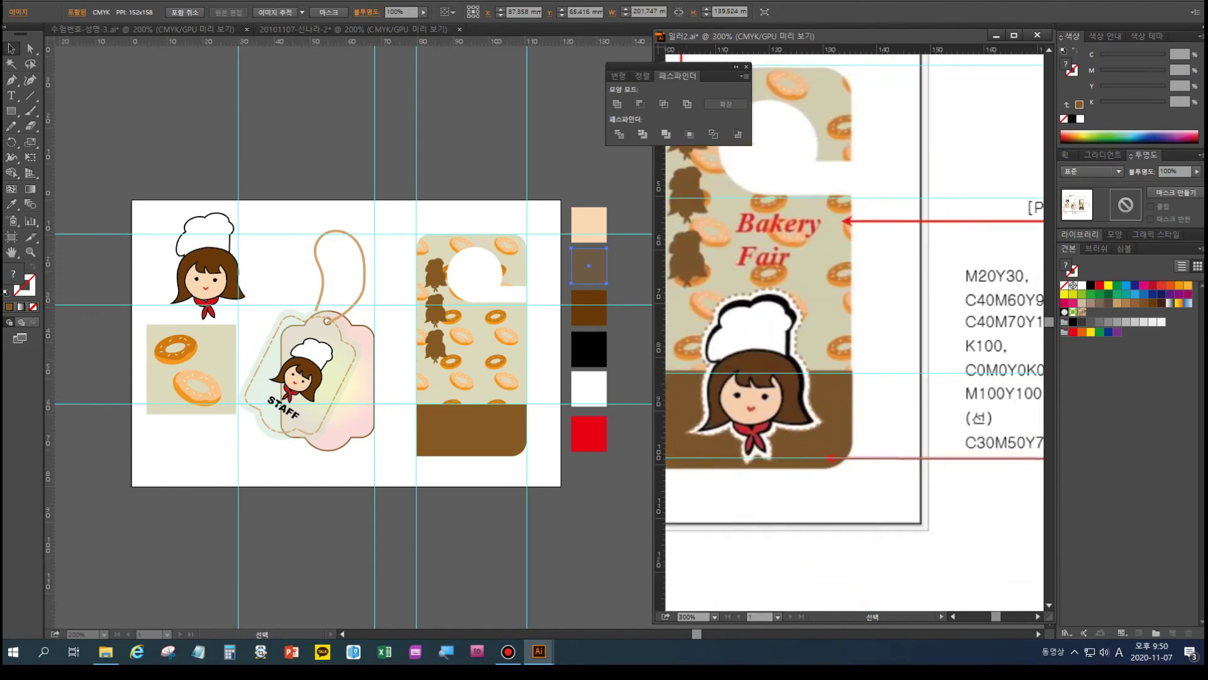
- Duplicate the chef girl, scale the copy down to about 16.5 × 24.1 mm and place it on the hanger's lower part
scroll(850, 328, left, 2)
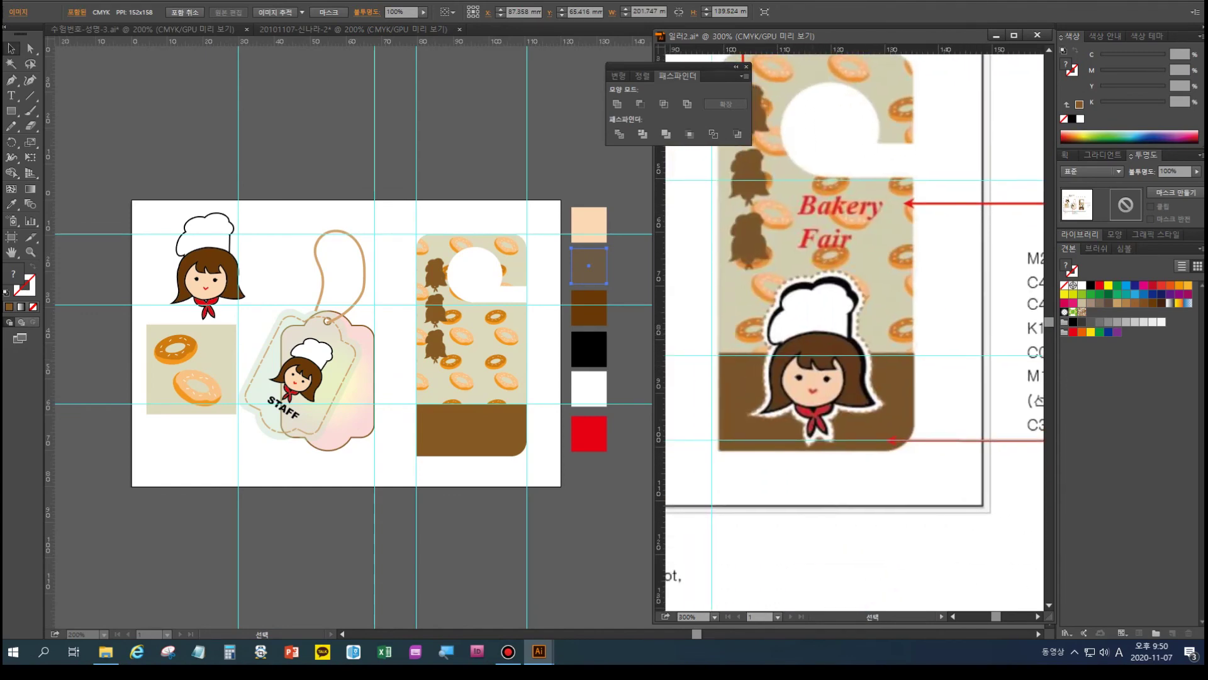
click(208, 249)
click(207, 249)
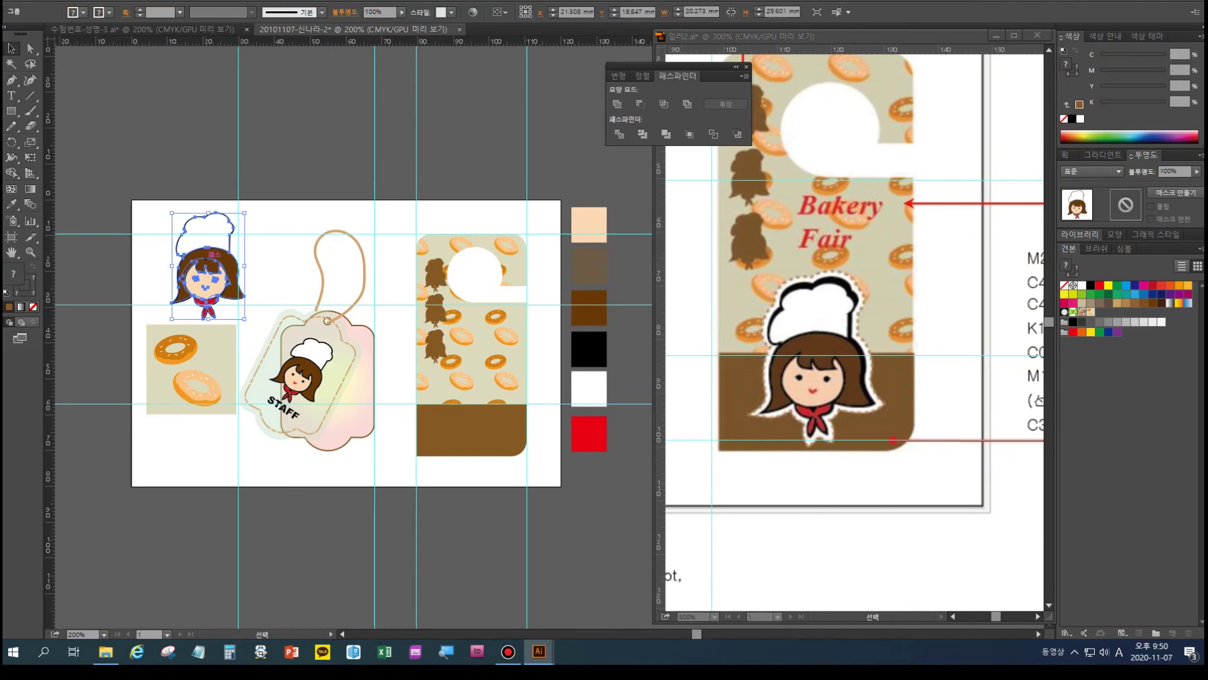
drag(209, 255, 418, 423)
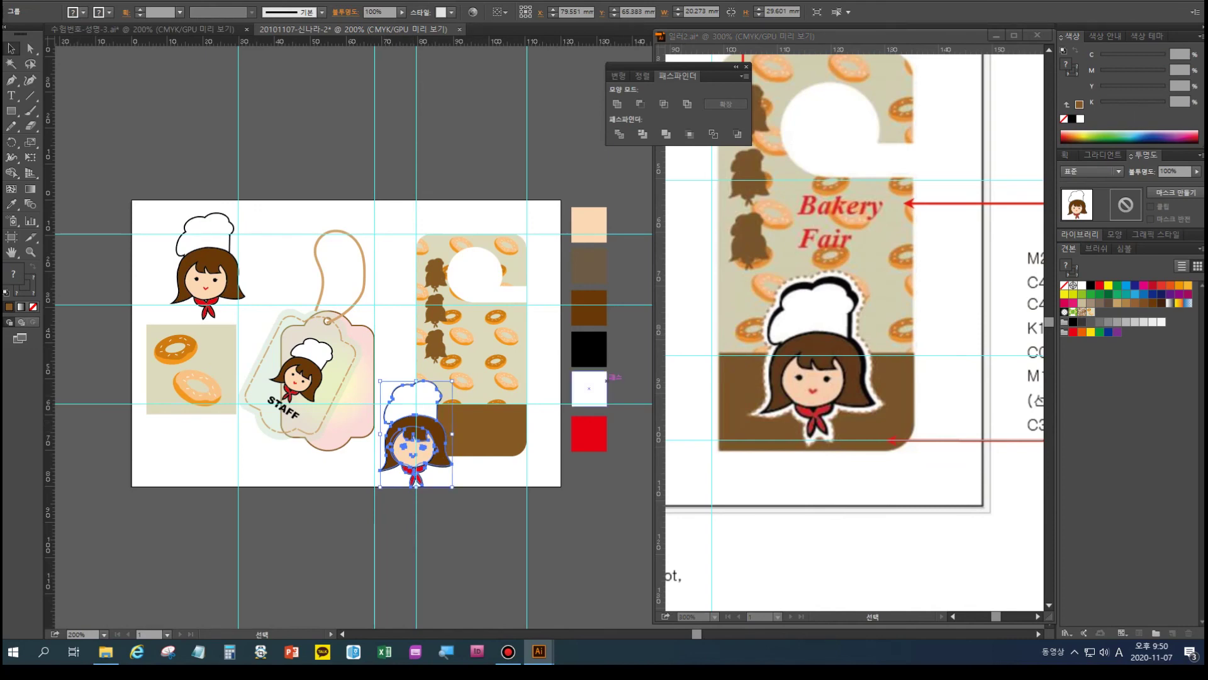
drag(380, 381, 386, 390)
drag(413, 433, 471, 406)
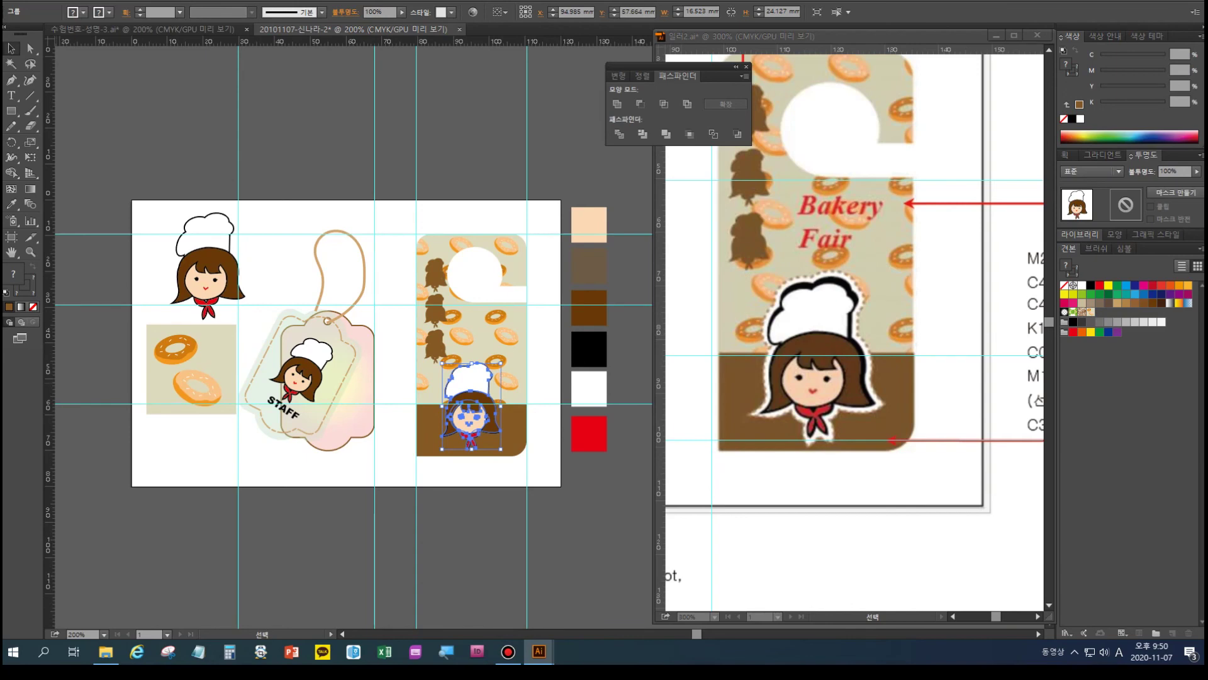
- Duplicate the hanger's chef girl and turn the copy into a single united silhouette with the black swatch's K100 fill and no stroke
click(497, 402)
drag(497, 401, 527, 388)
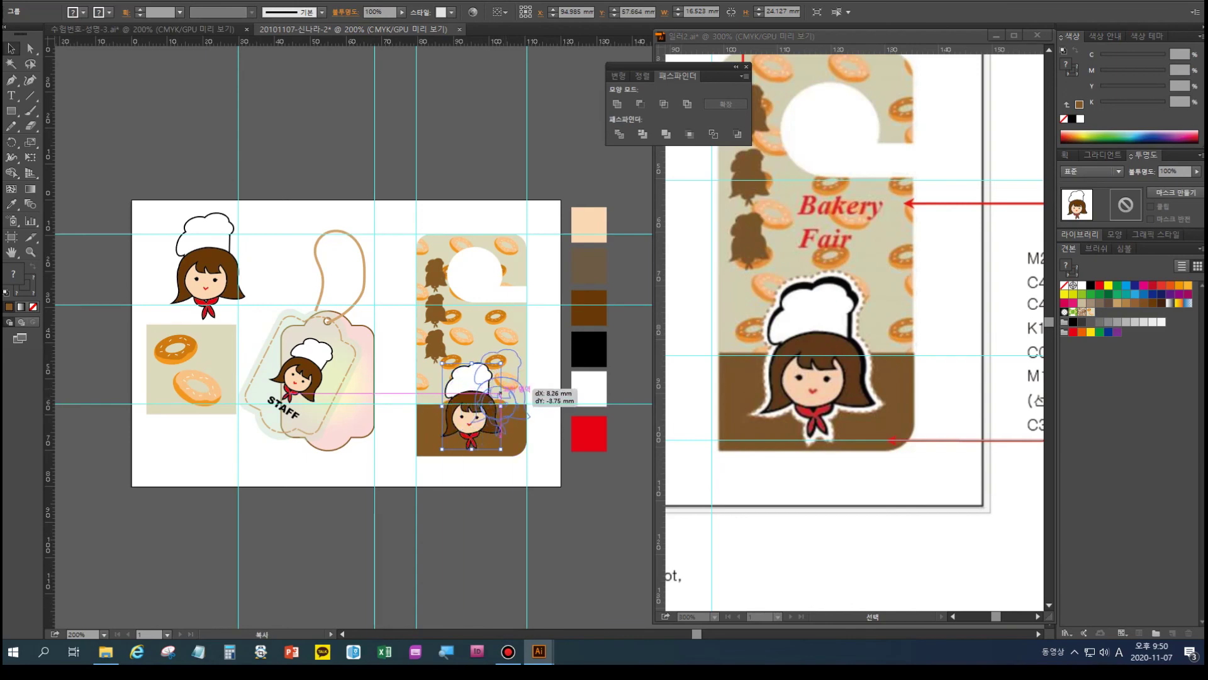
drag(526, 389, 531, 391)
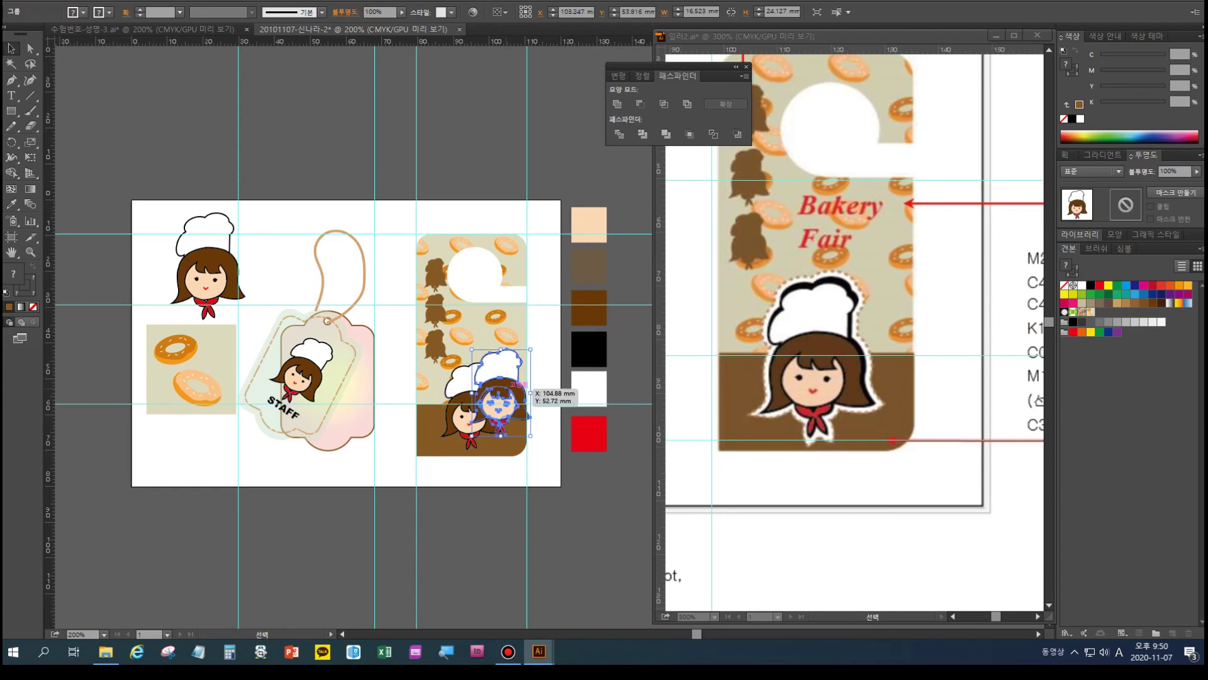
click(617, 104)
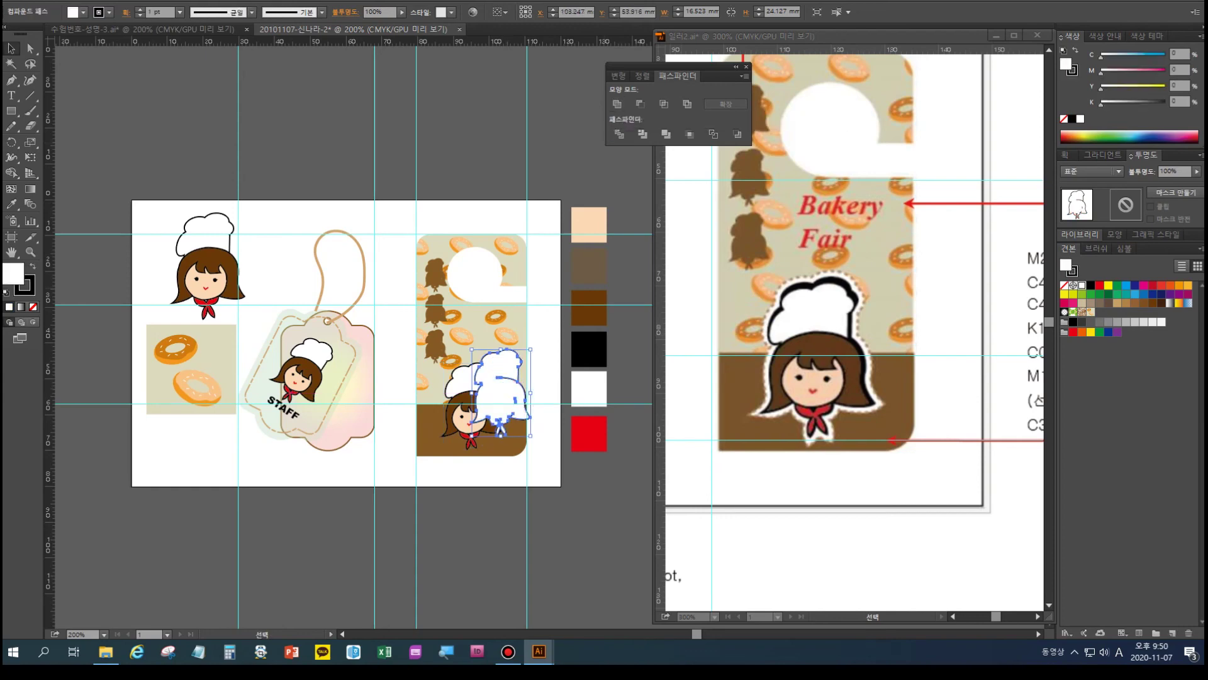
click(11, 204)
click(589, 349)
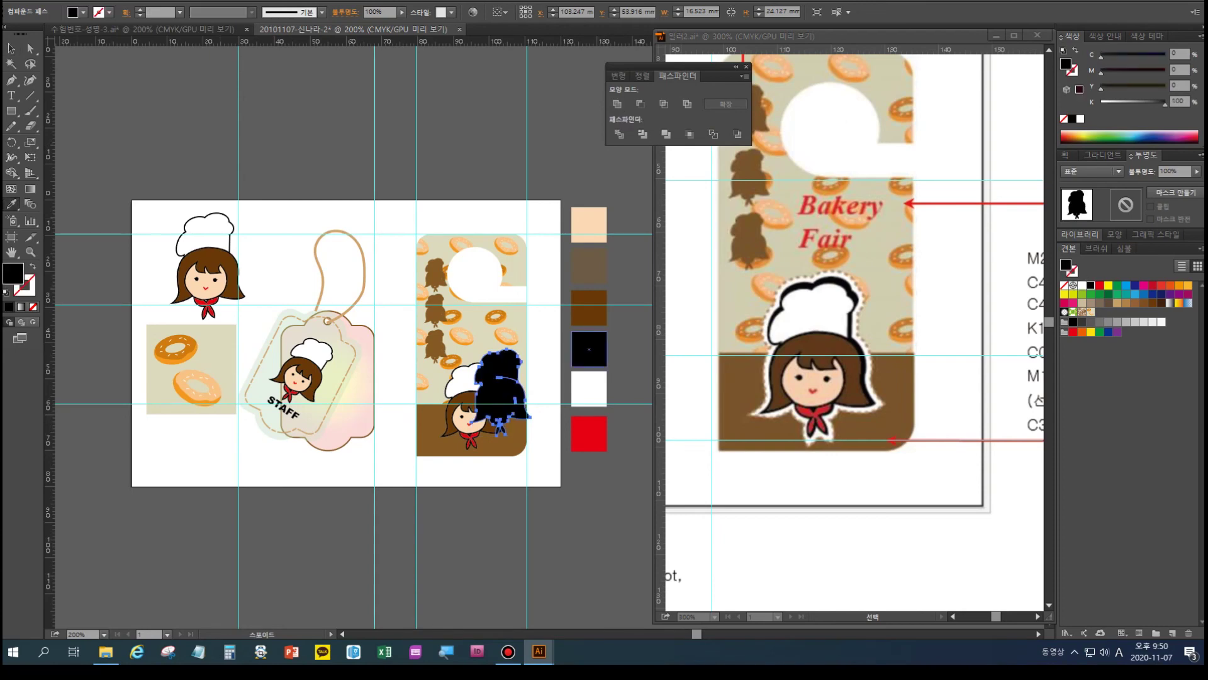
click(11, 49)
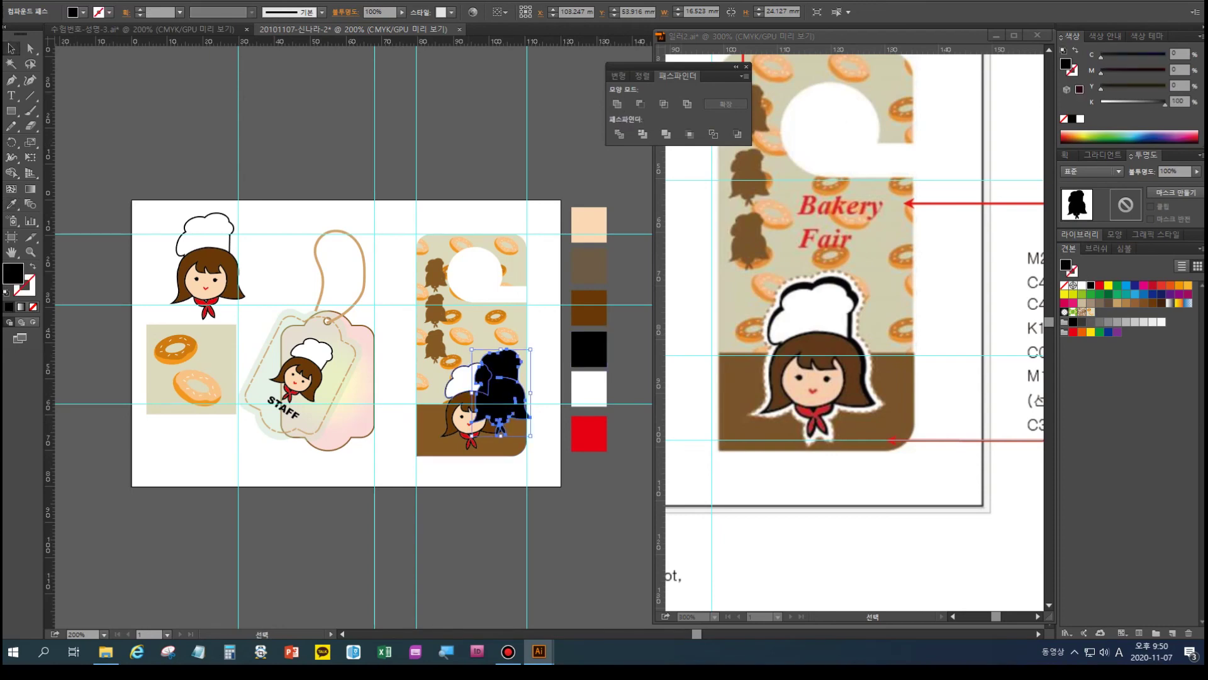
- Bring the hanger's chef girl to the front and move the black silhouette directly behind her
click(464, 385)
key(ctrl+shift+])
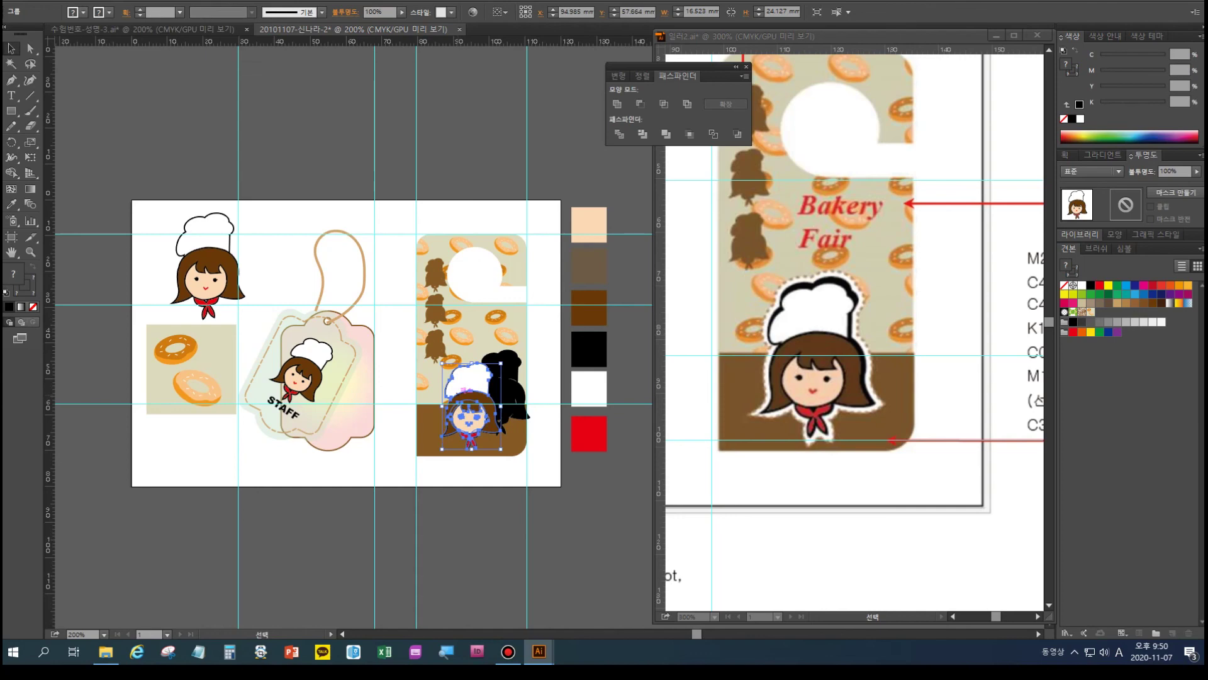
click(506, 402)
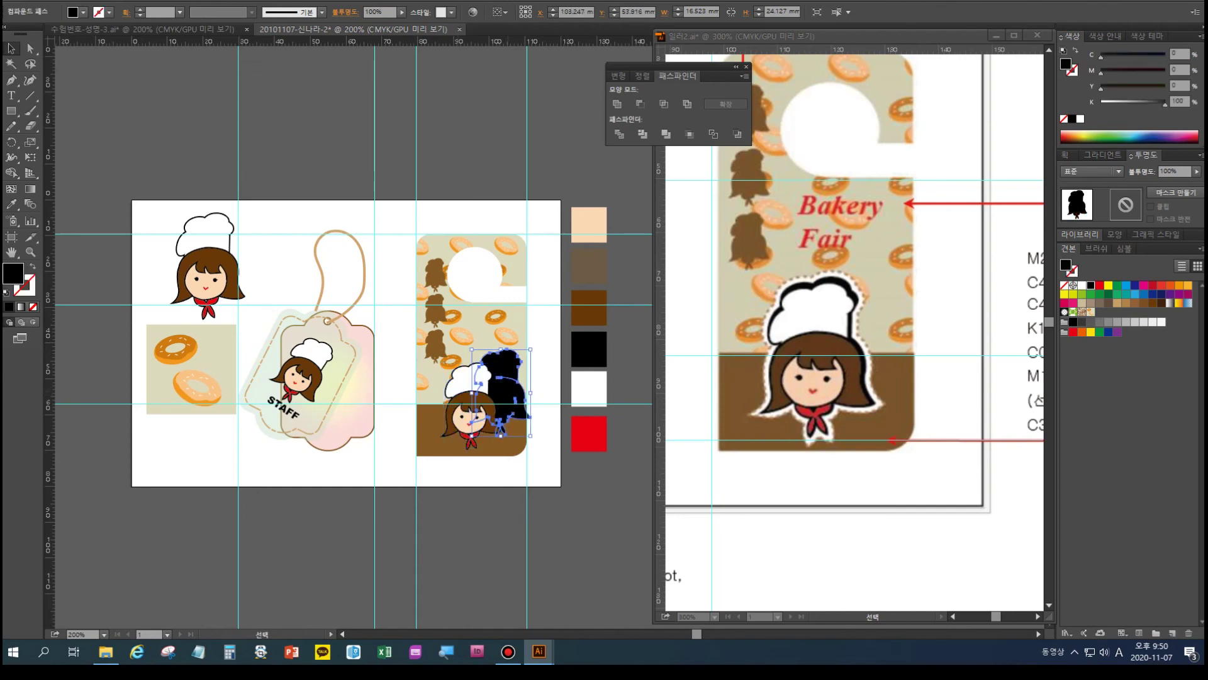
drag(500, 433, 470, 432)
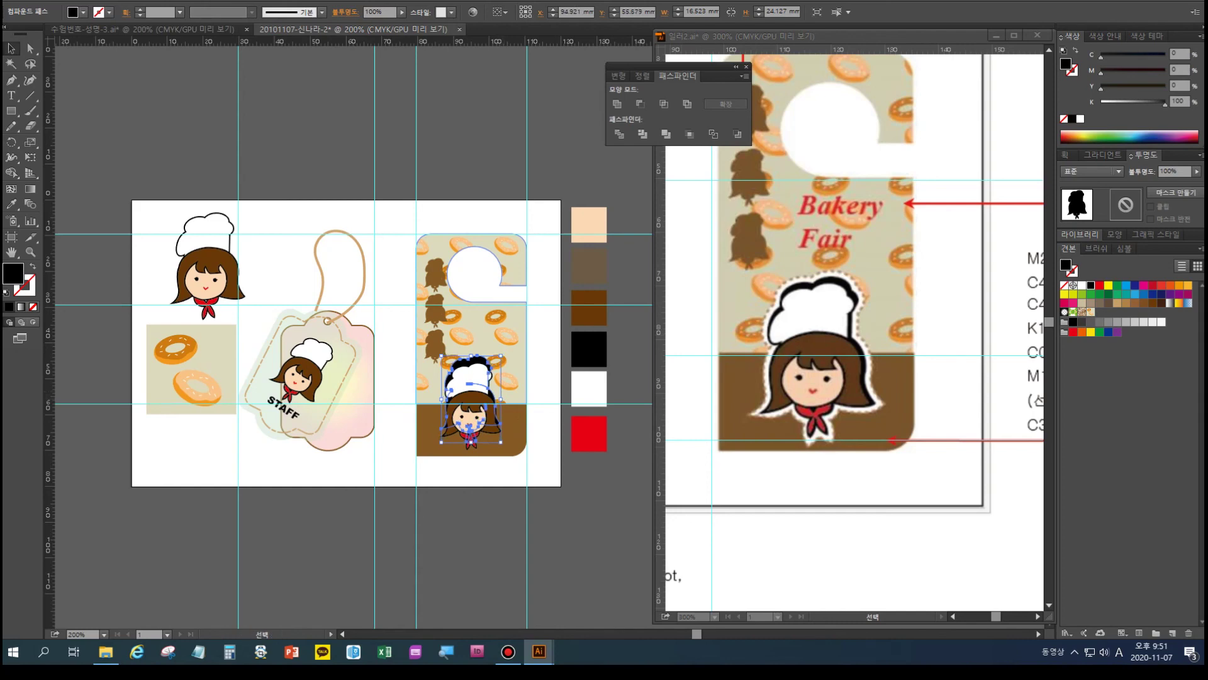
- Widen the black silhouette to about 18.3 mm and nudge it into place behind the chef girl as a shadow
drag(501, 399, 507, 401)
key(Down)
key(Left)
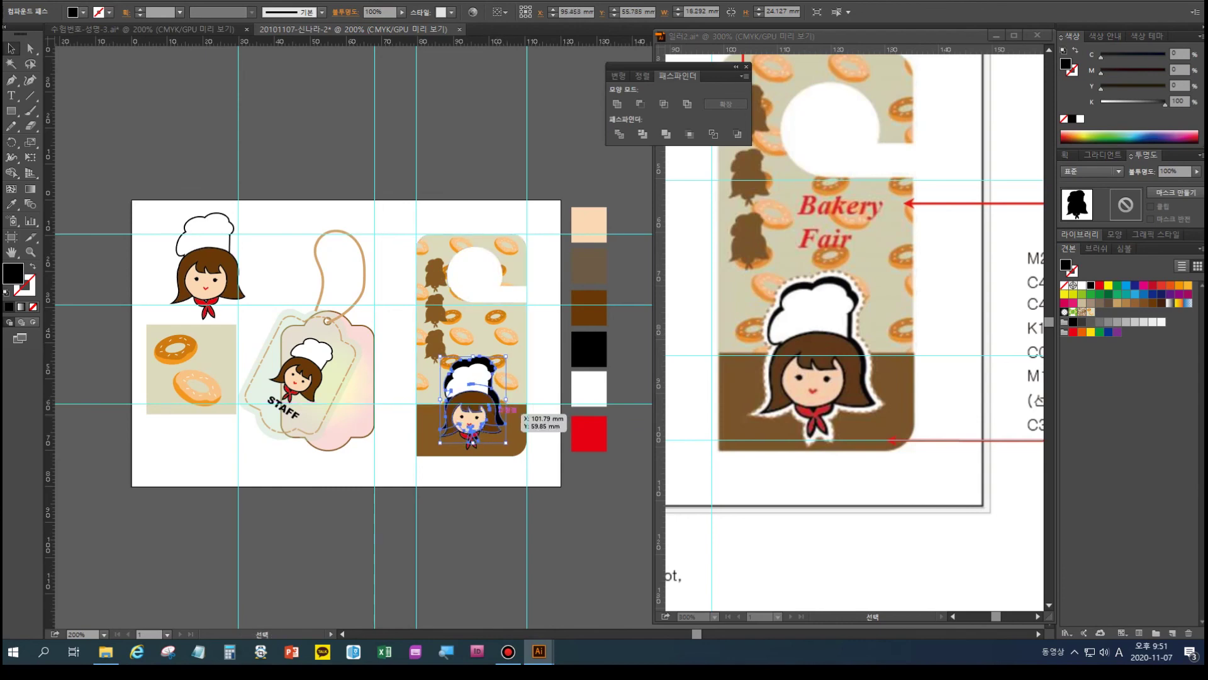
key(Down)
key(Right)
key(Right)
key(Right)
key(Right)
drag(502, 407, 502, 407)
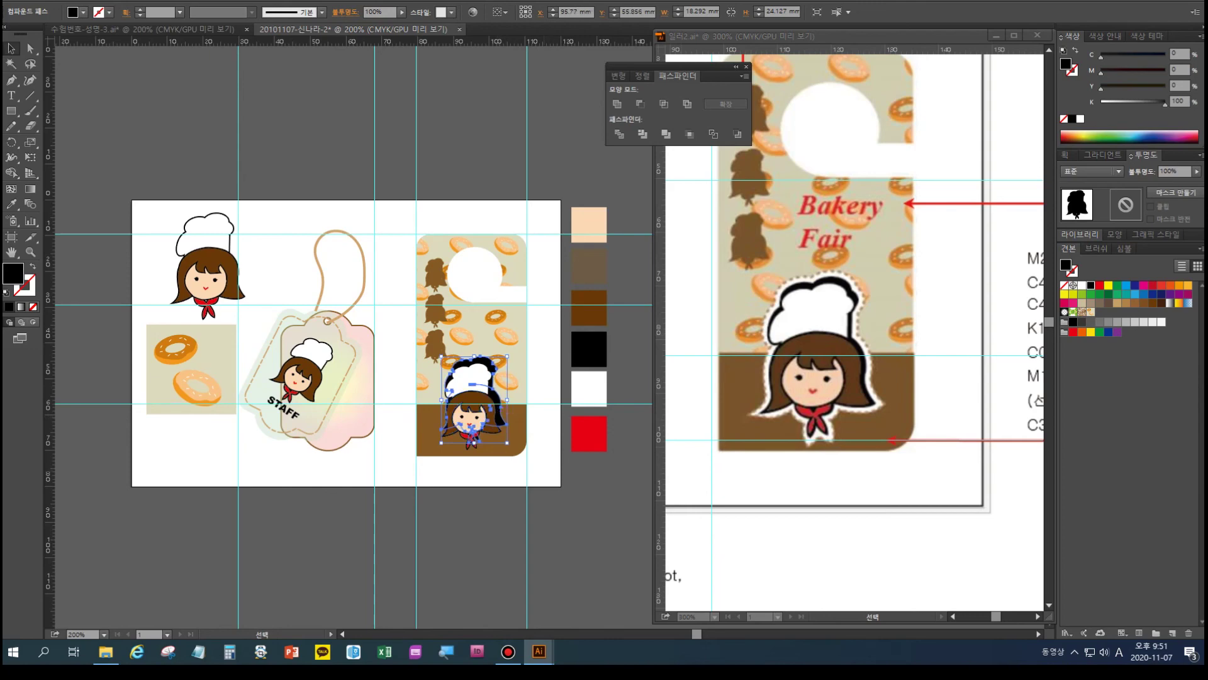
click(527, 464)
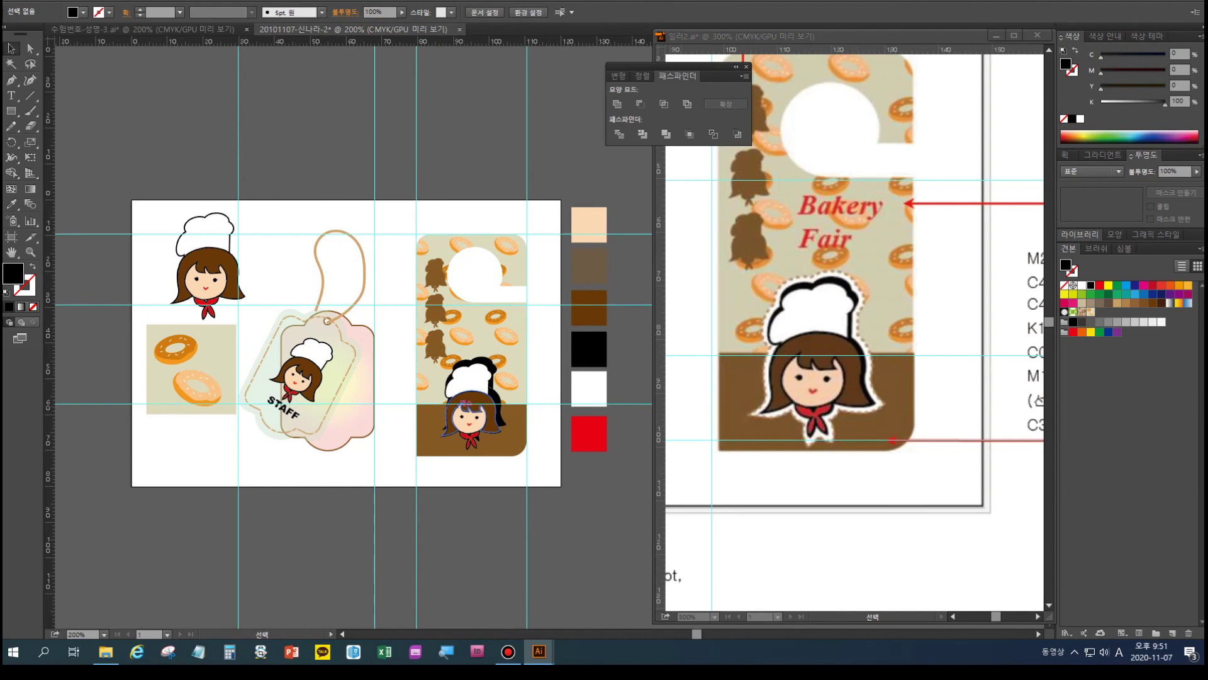
- Nudge the black silhouette down behind the chef girl and stretch it upward to a height of about 24.7 mm
key(ctrl+plus)
key(ctrl+plus)
key(ctrl+plus)
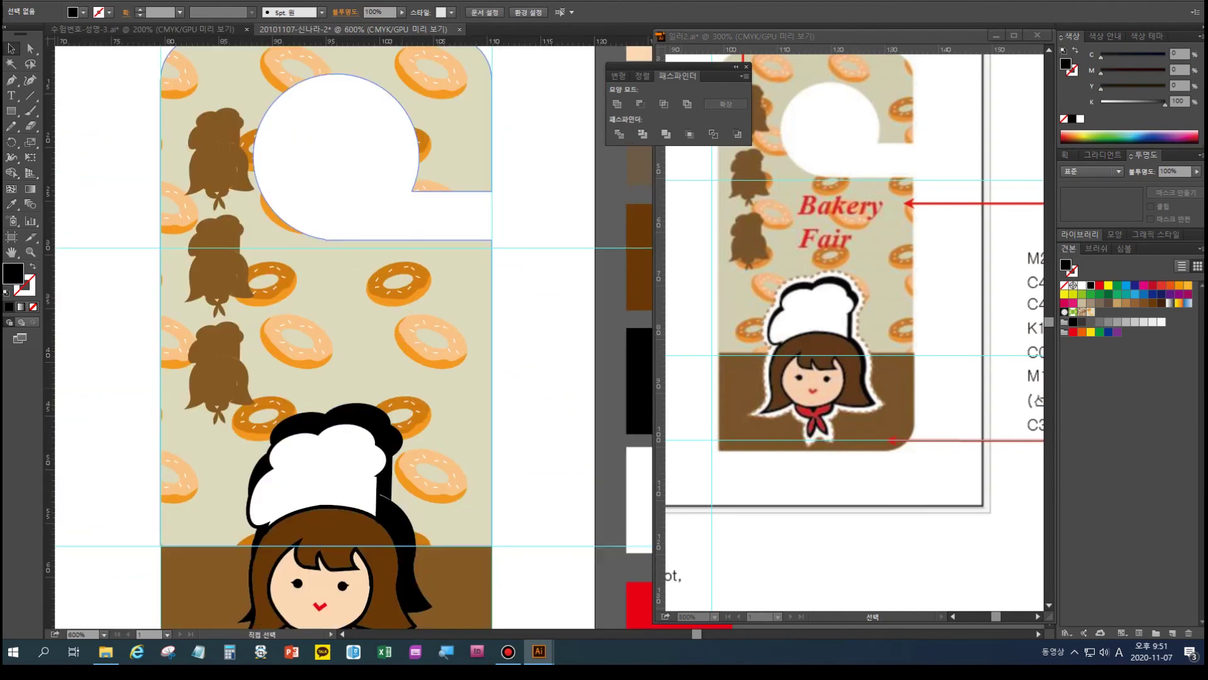
scroll(321, 333, down, 4)
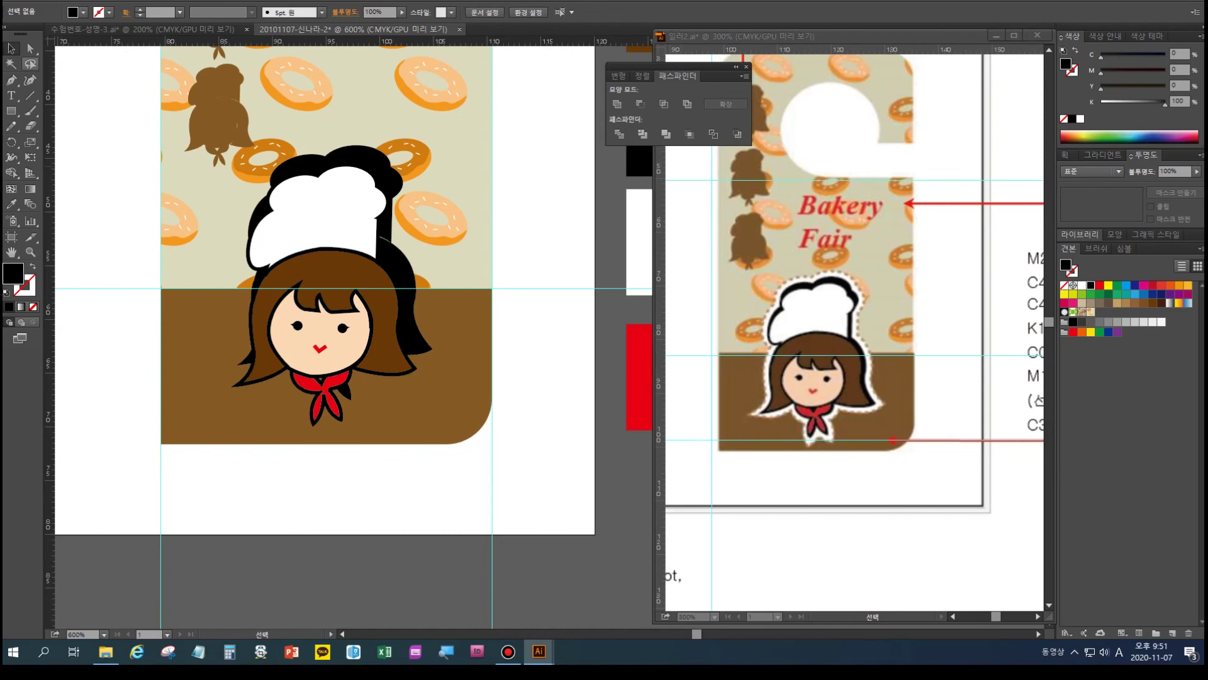
click(406, 299)
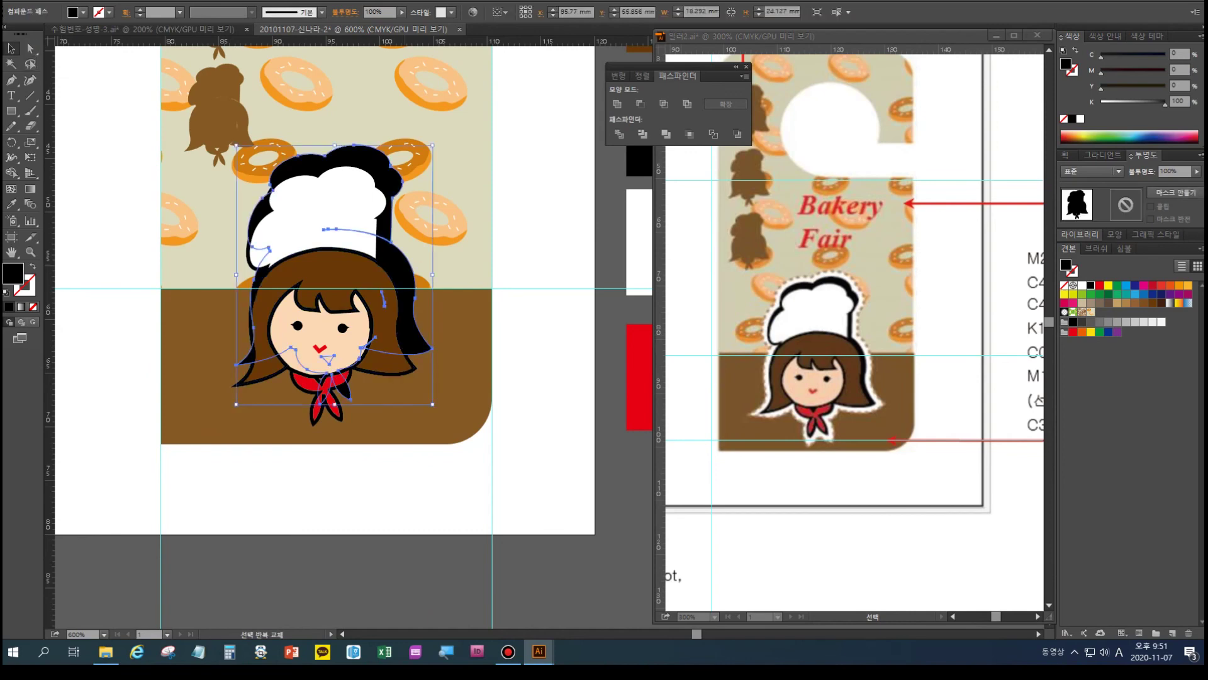
key(Down)
key(Down)
key(Down)
key(Down)
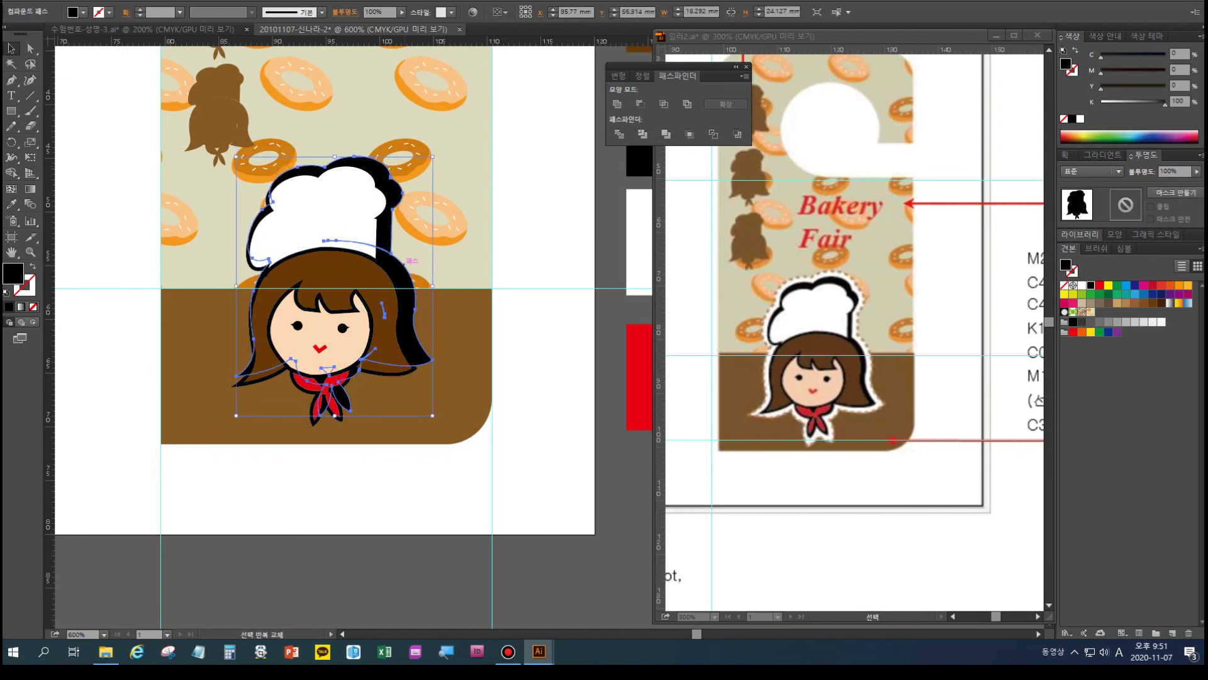
key(Down)
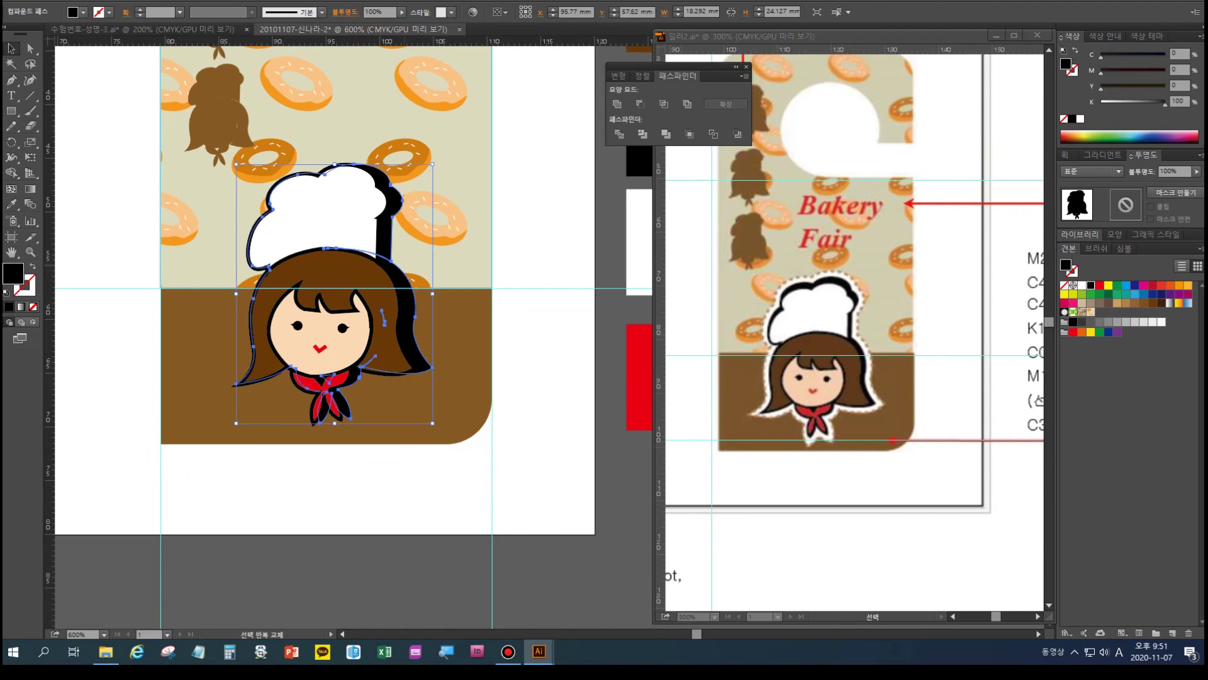
key(Down)
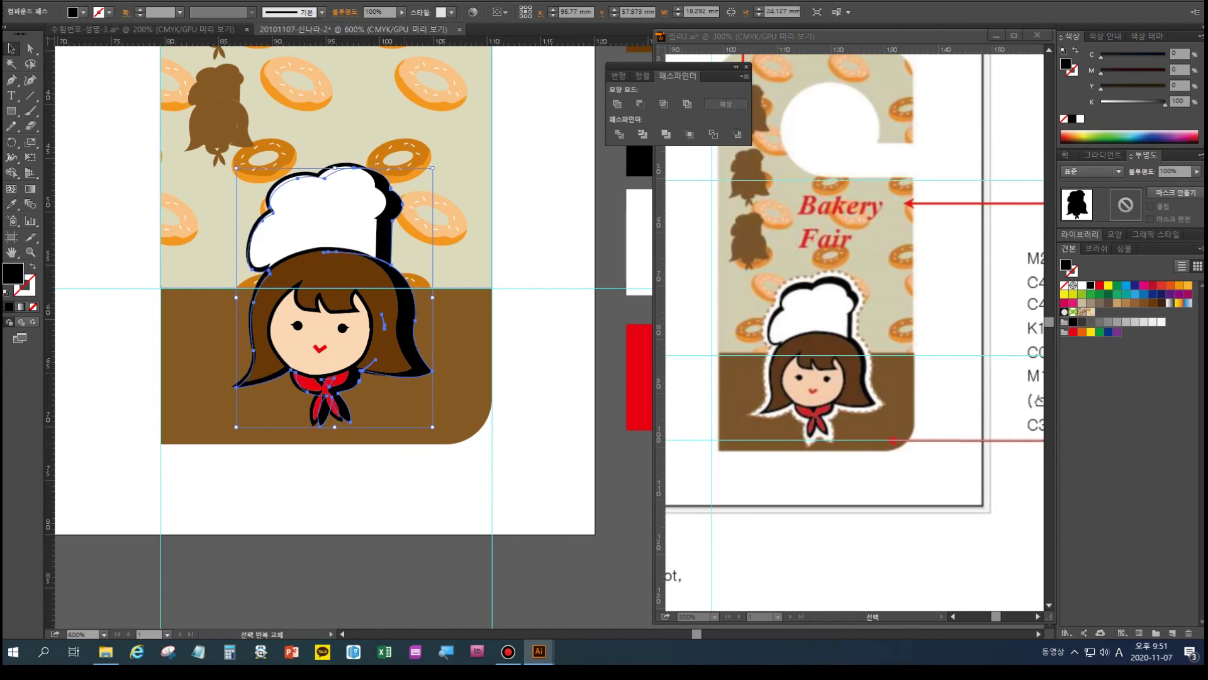
key(Up)
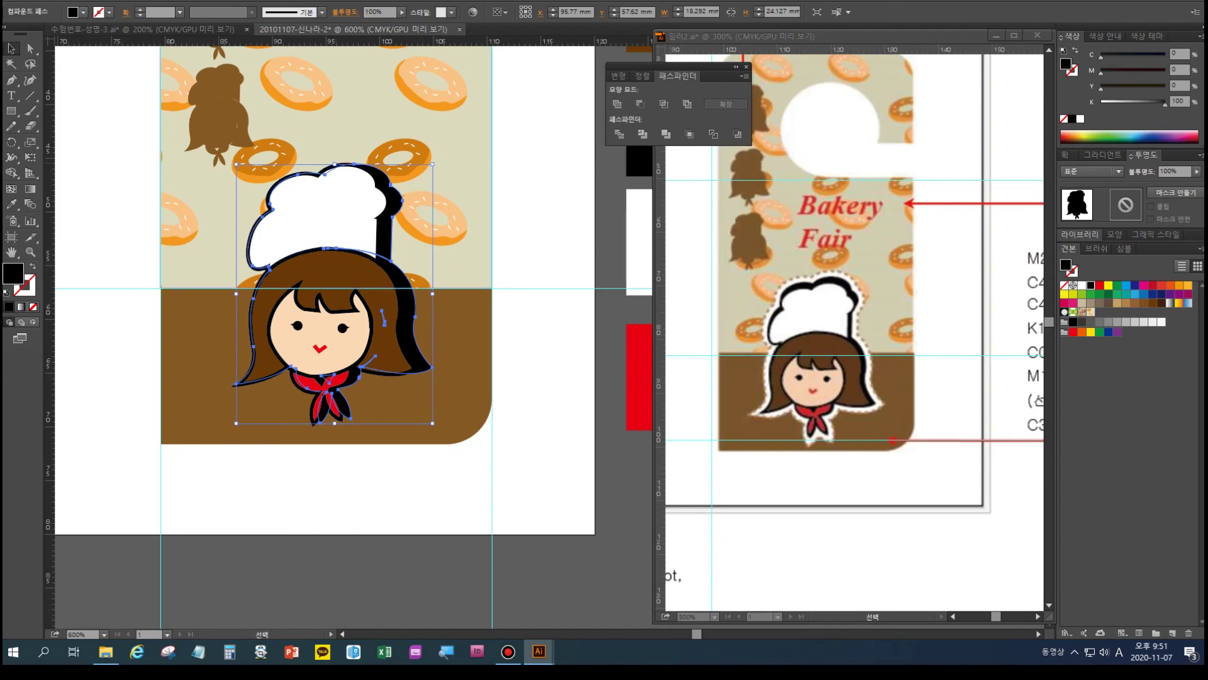
drag(335, 164, 335, 158)
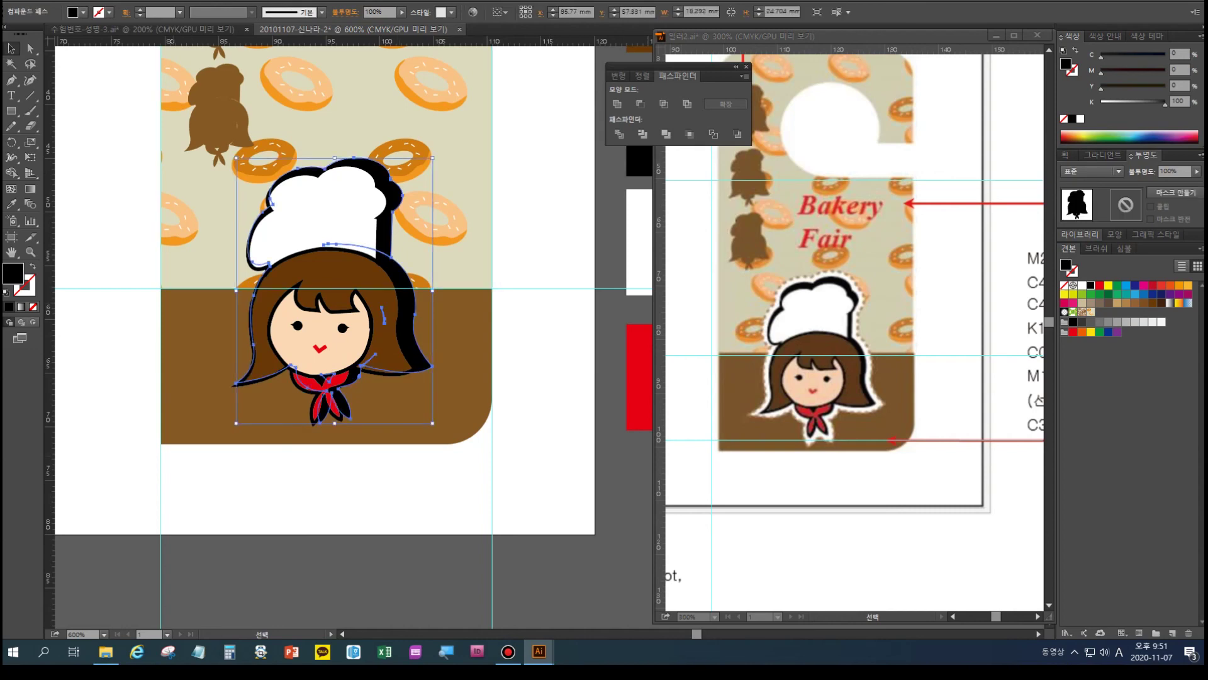
double_click(30, 142)
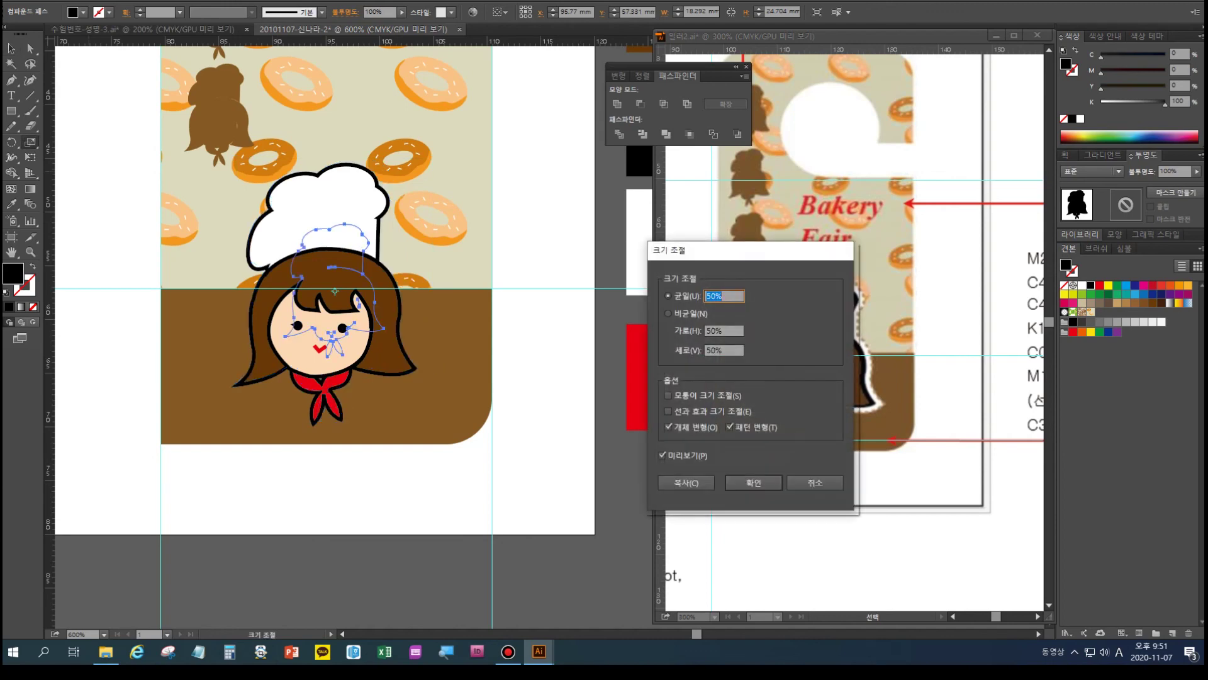
text(120)
click(686, 482)
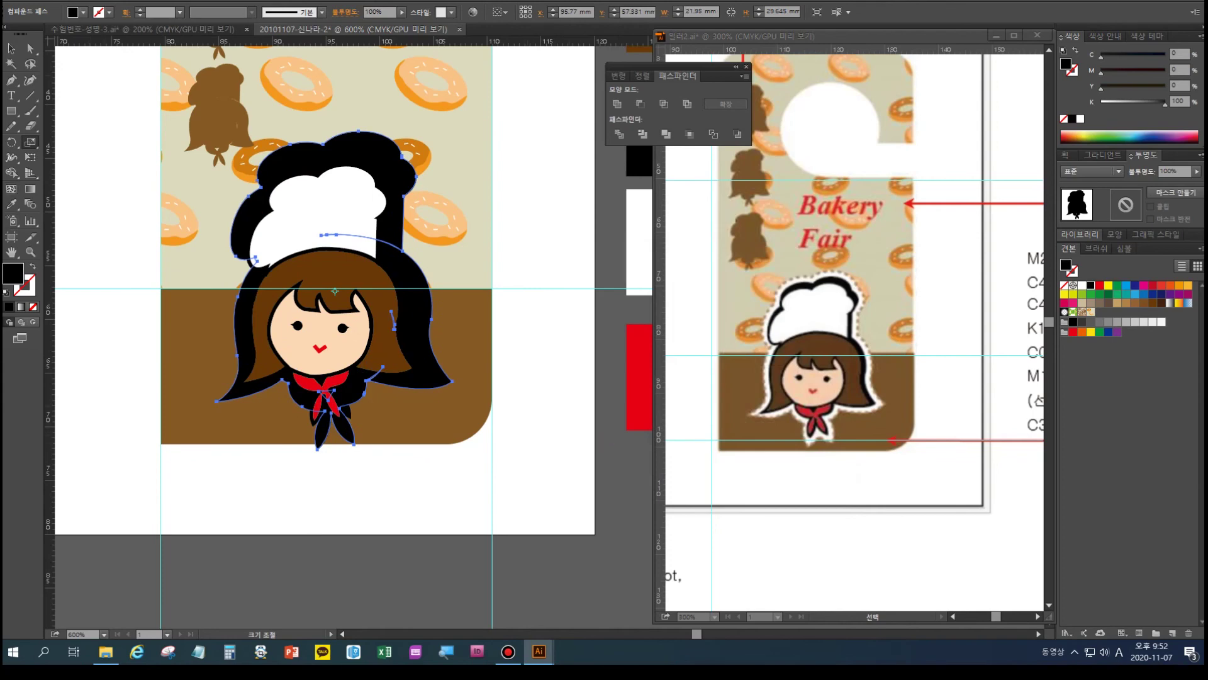
click(6, 294)
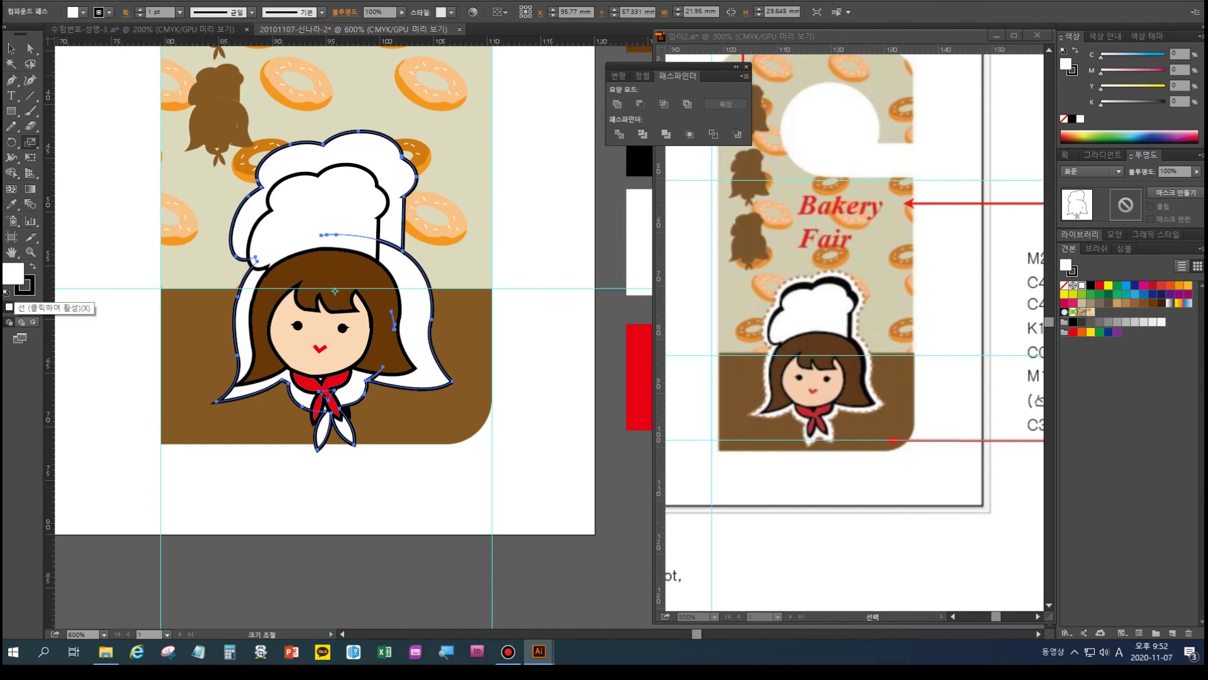
key(ctrl+z)
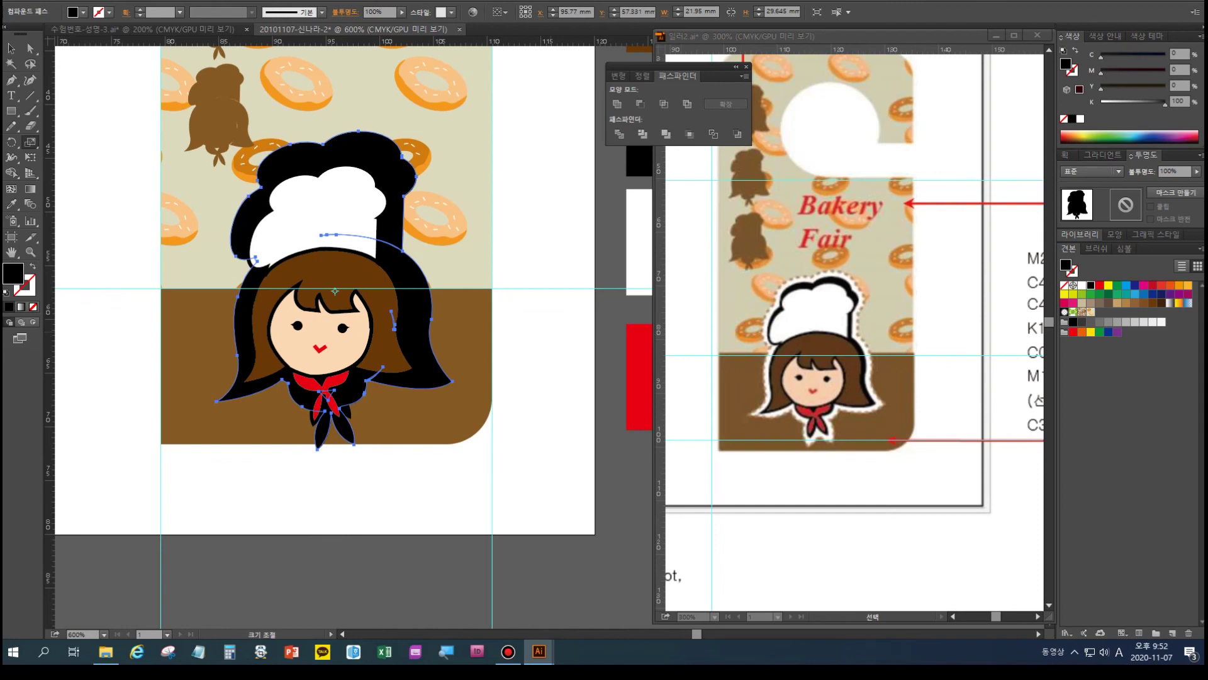
key(ctrl+shift+a)
click(11, 48)
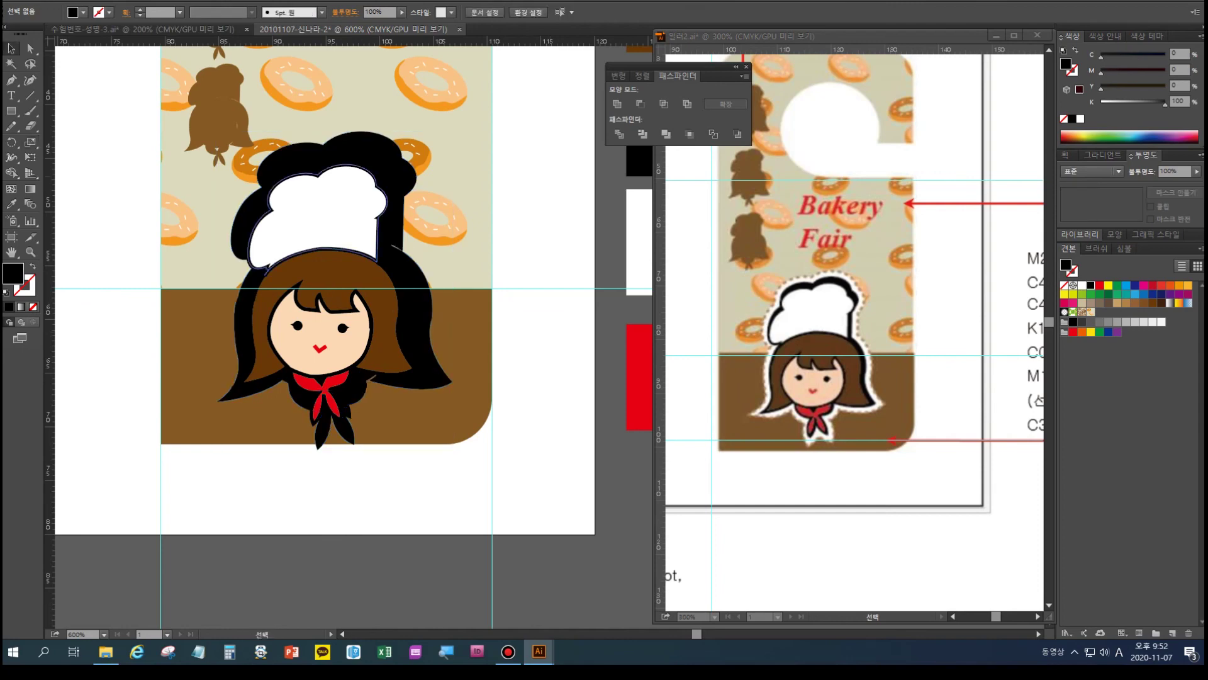
click(392, 207)
key(ctrl+x)
key(ctrl+z)
key(ctrl+z)
- Create a copy of the black silhouette scaled uniformly to 120% and fill it with the white swatch, without a stroke
double_click(31, 143)
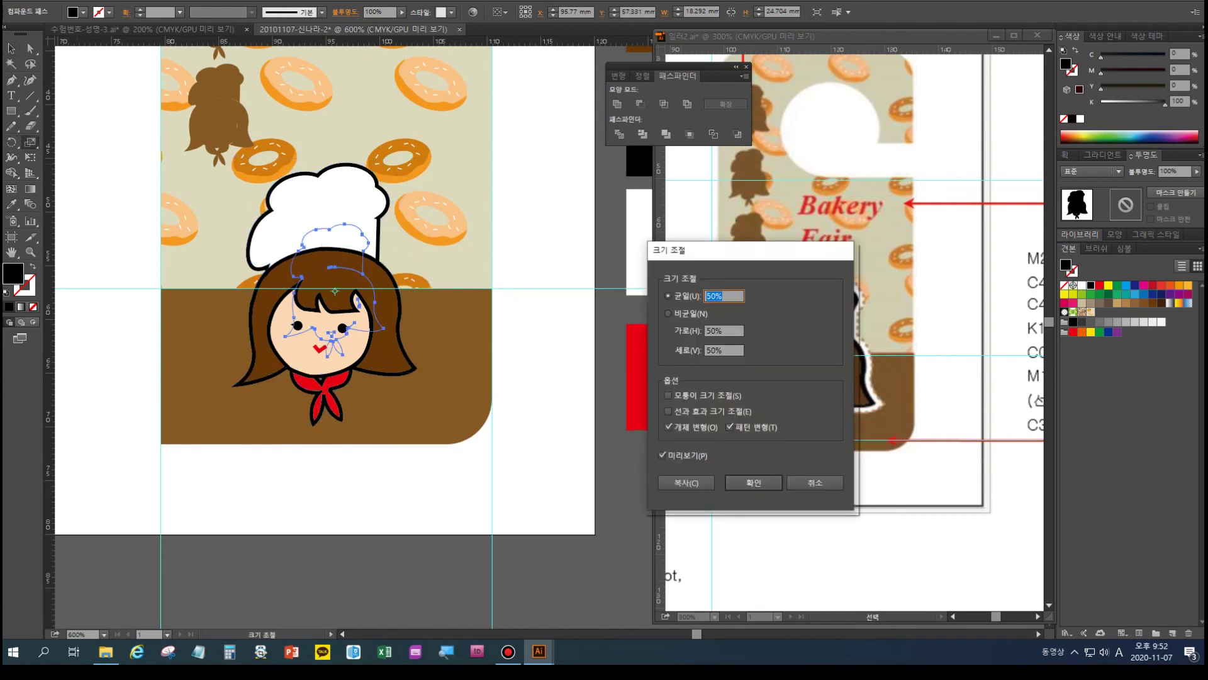
double_click(712, 296)
text(120)
key(Return)
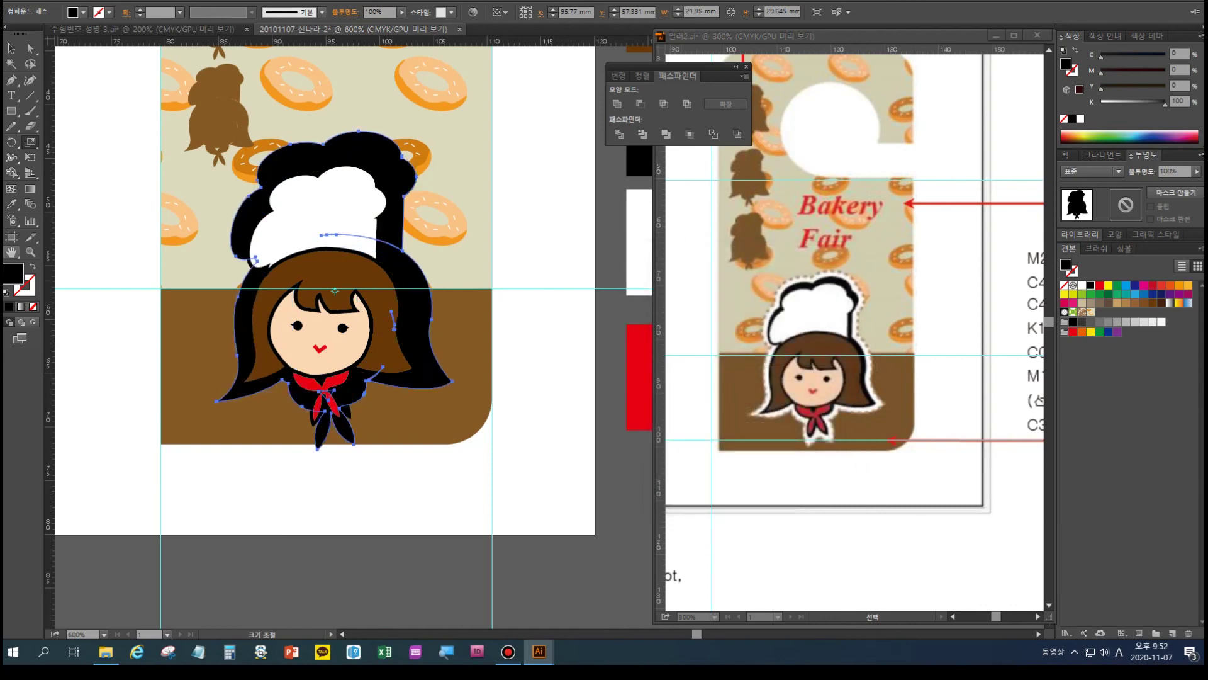
click(12, 204)
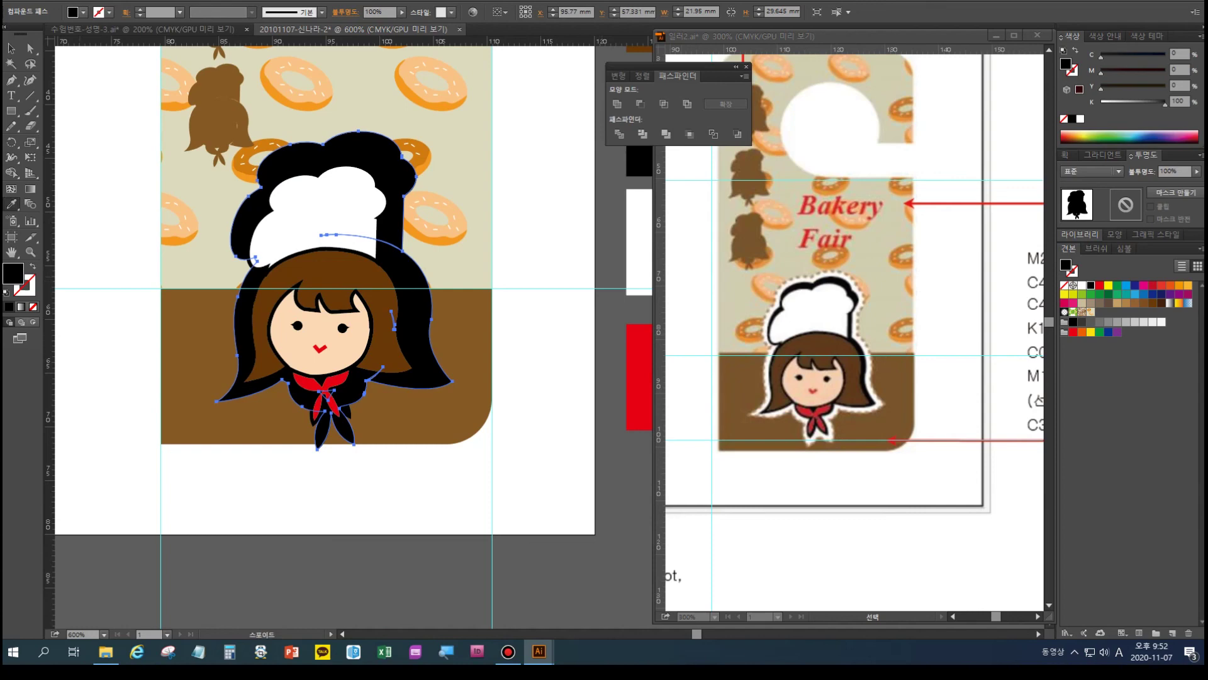
click(638, 242)
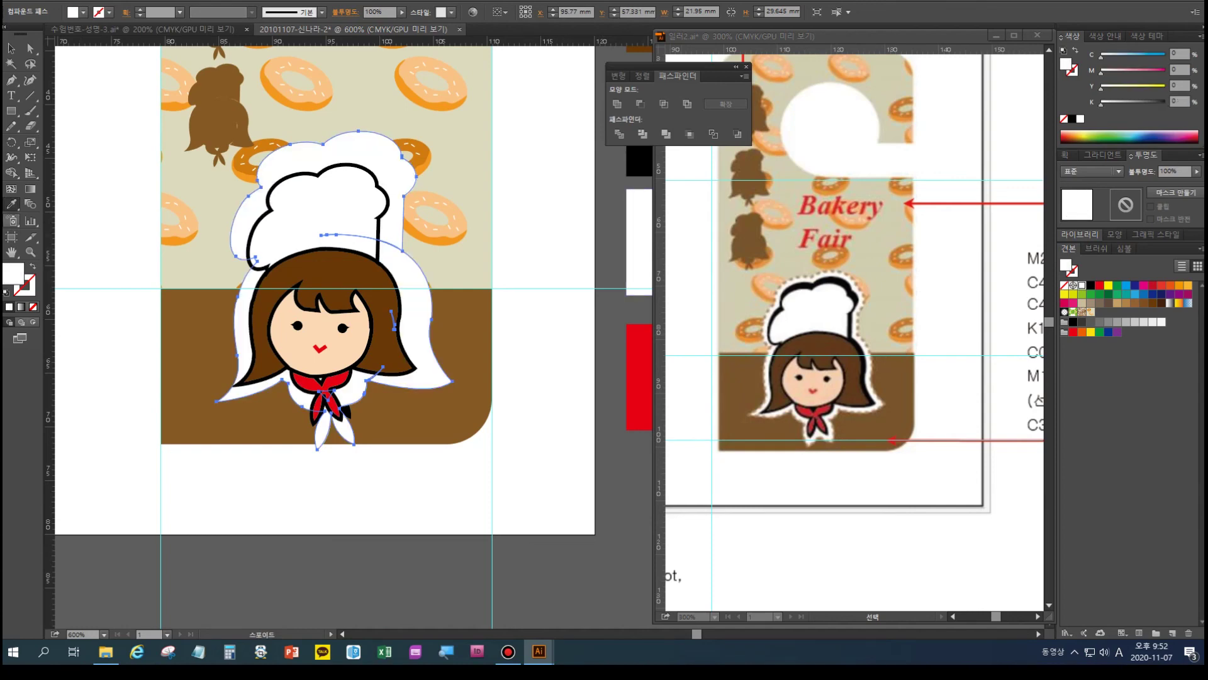
- Send the white silhouette to the back, then the hanger's patterned background and brown band behind it
key(ctrl+shift+[)
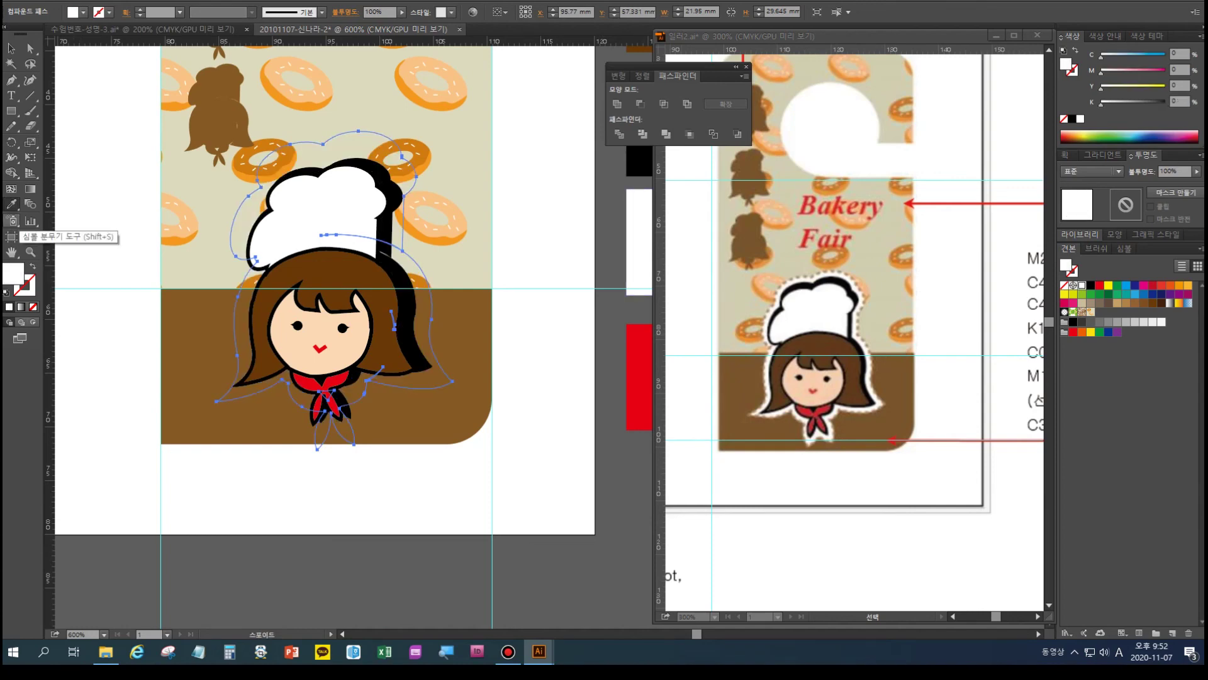
click(11, 49)
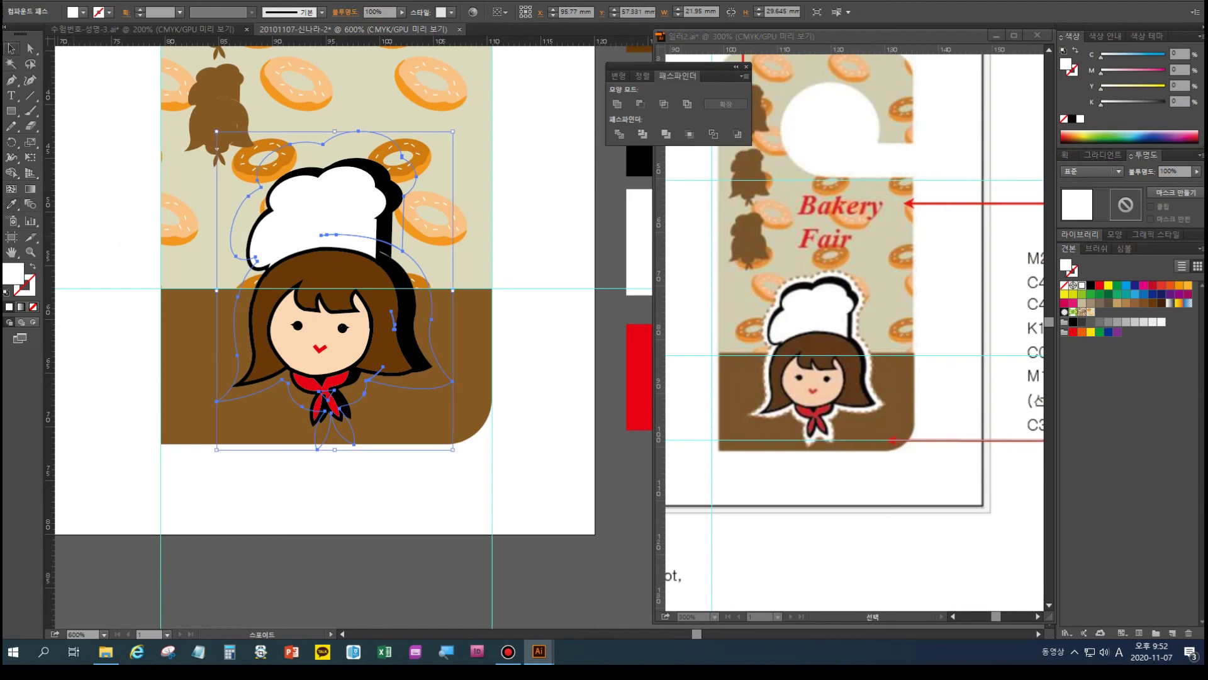
click(204, 267)
shift+click(198, 337)
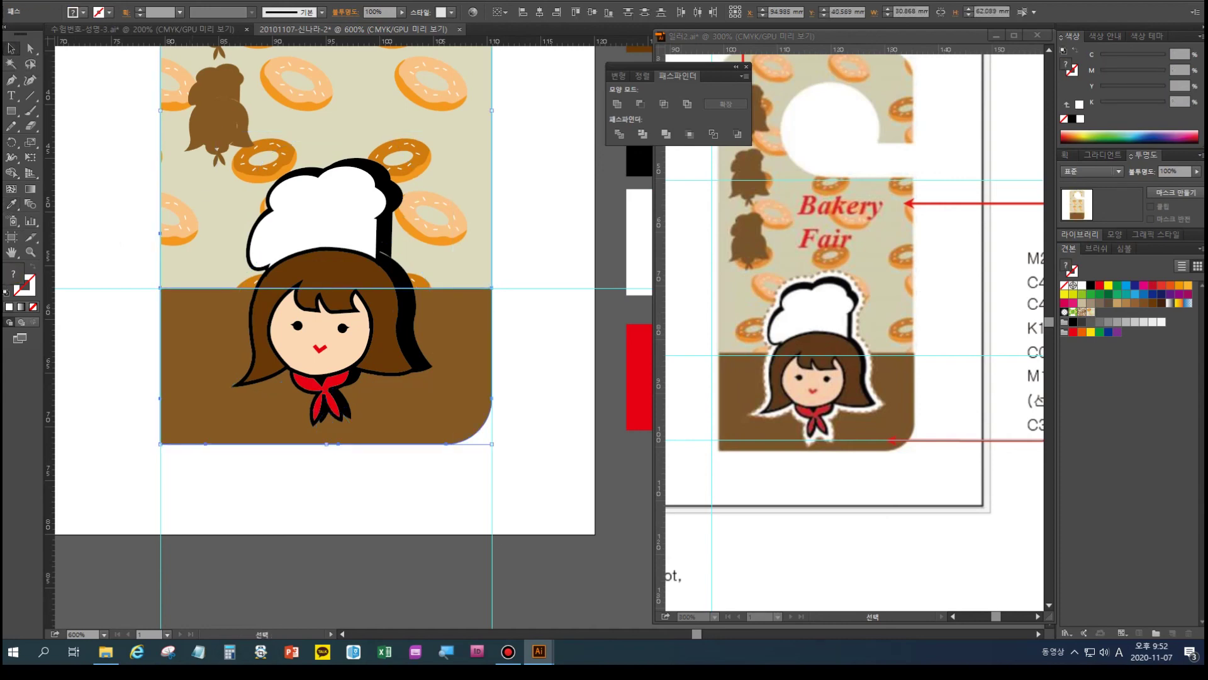
key(ctrl+shift+[)
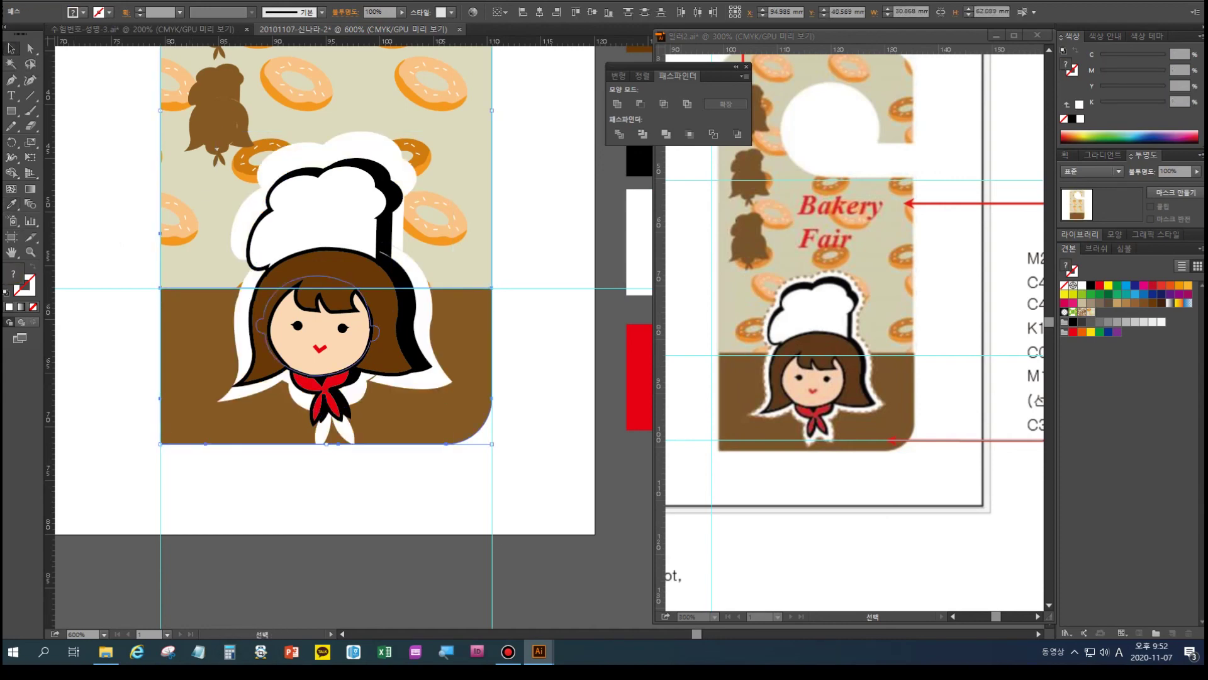
- Shrink the white silhouette to about 20.8 by 28.1 mm and nudge it so it borders the girl evenly
click(244, 340)
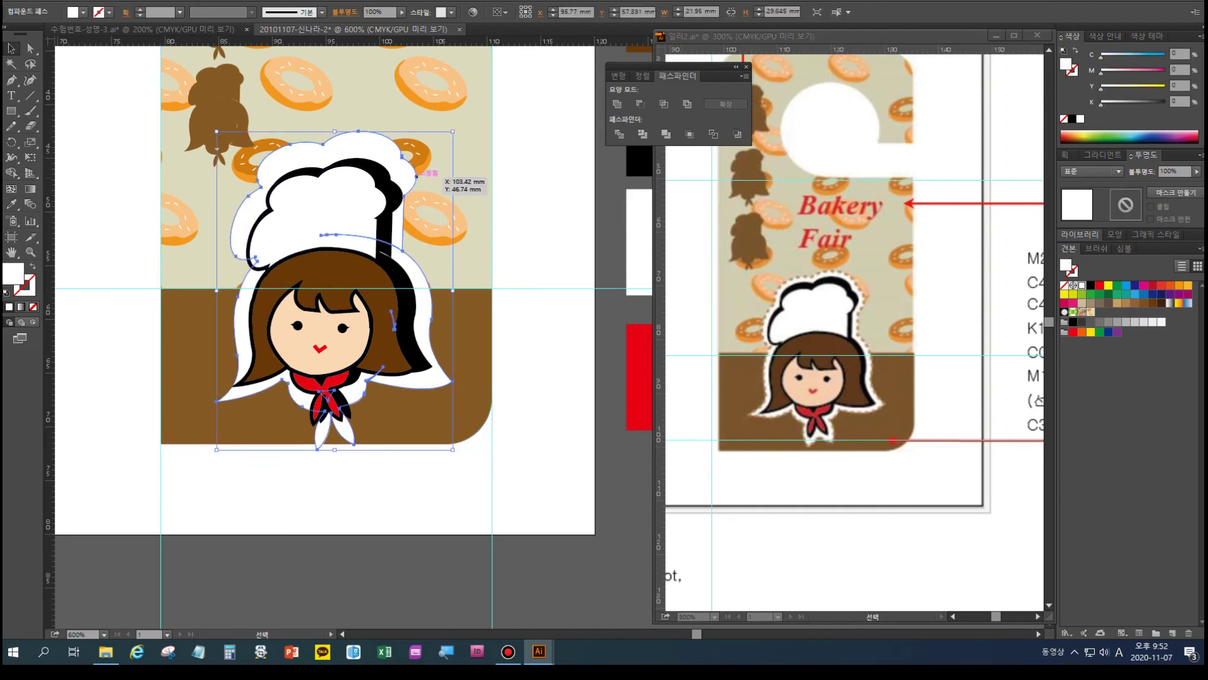
drag(453, 132, 440, 149)
key(Right)
key(Right)
key(Right)
key(Right)
key(Right)
key(Up)
key(Up)
key(Left)
key(Left)
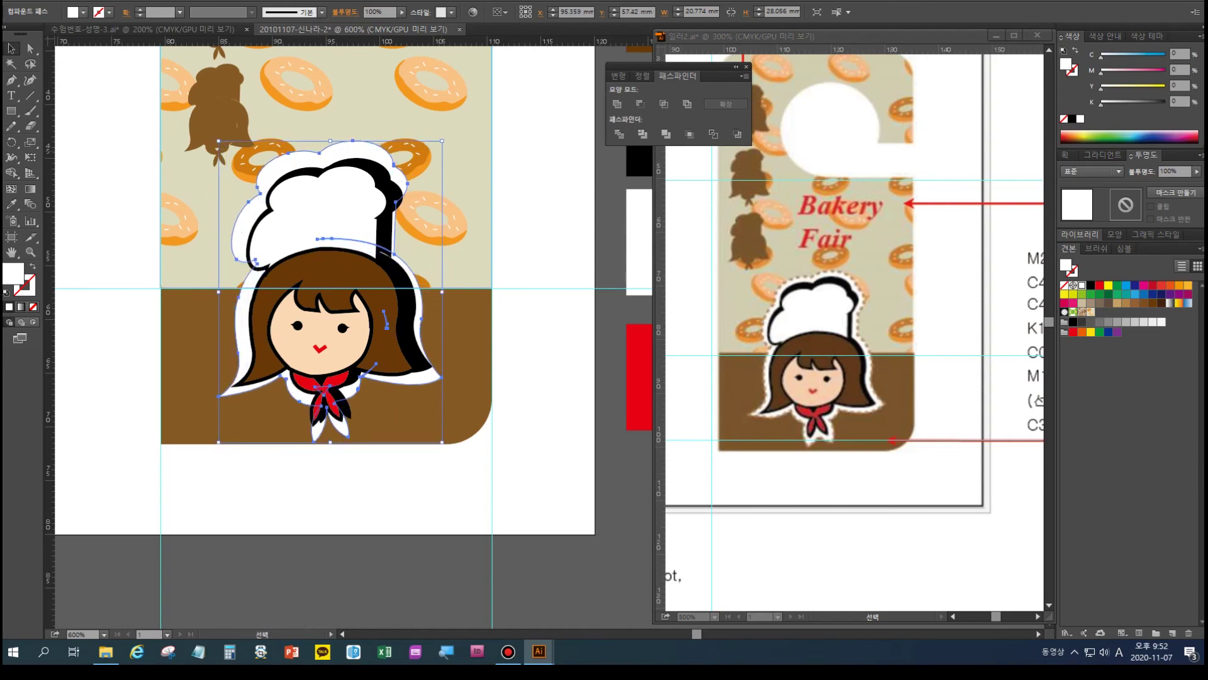
key(shift)
- Spread the white silhouette's lower scarf-tip anchor points wider with Scale so they clear the black scarf outline
click(31, 49)
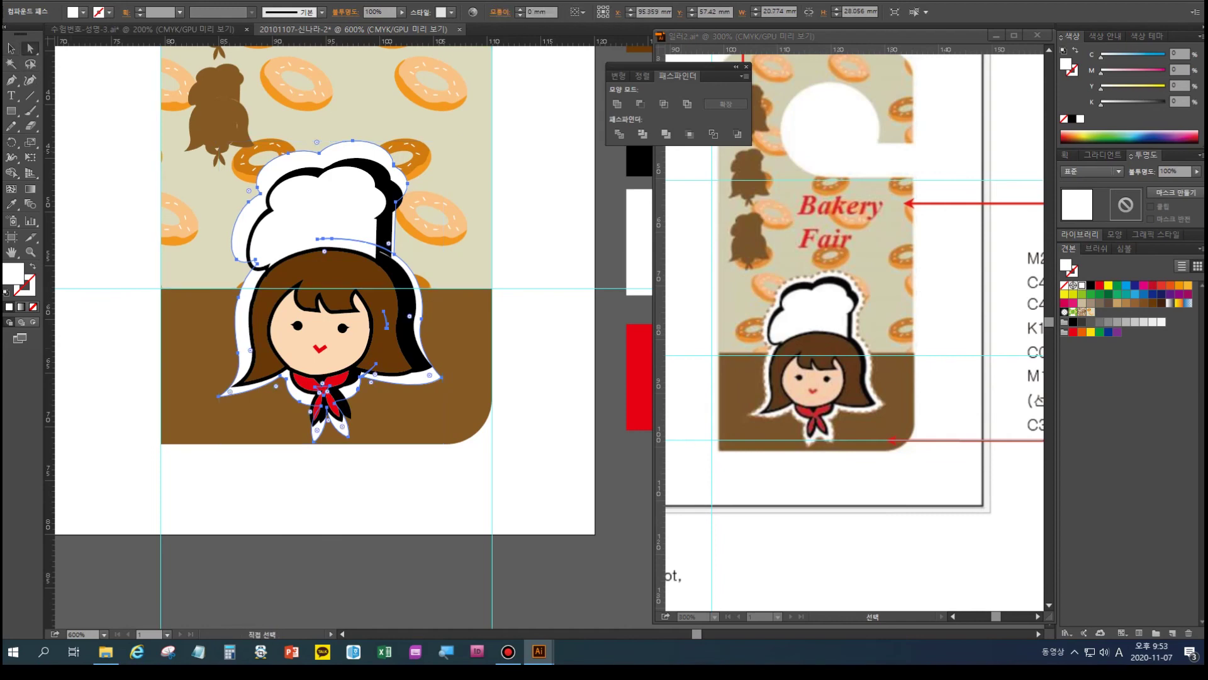
click(129, 353)
click(315, 440)
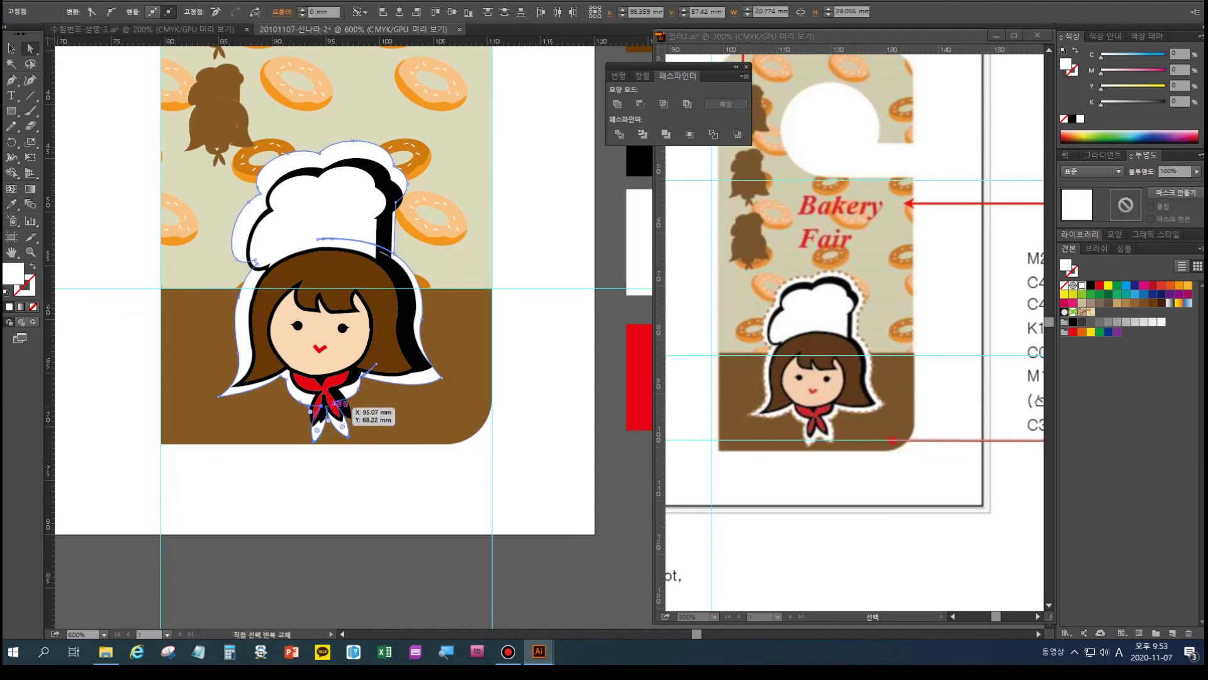
key(s)
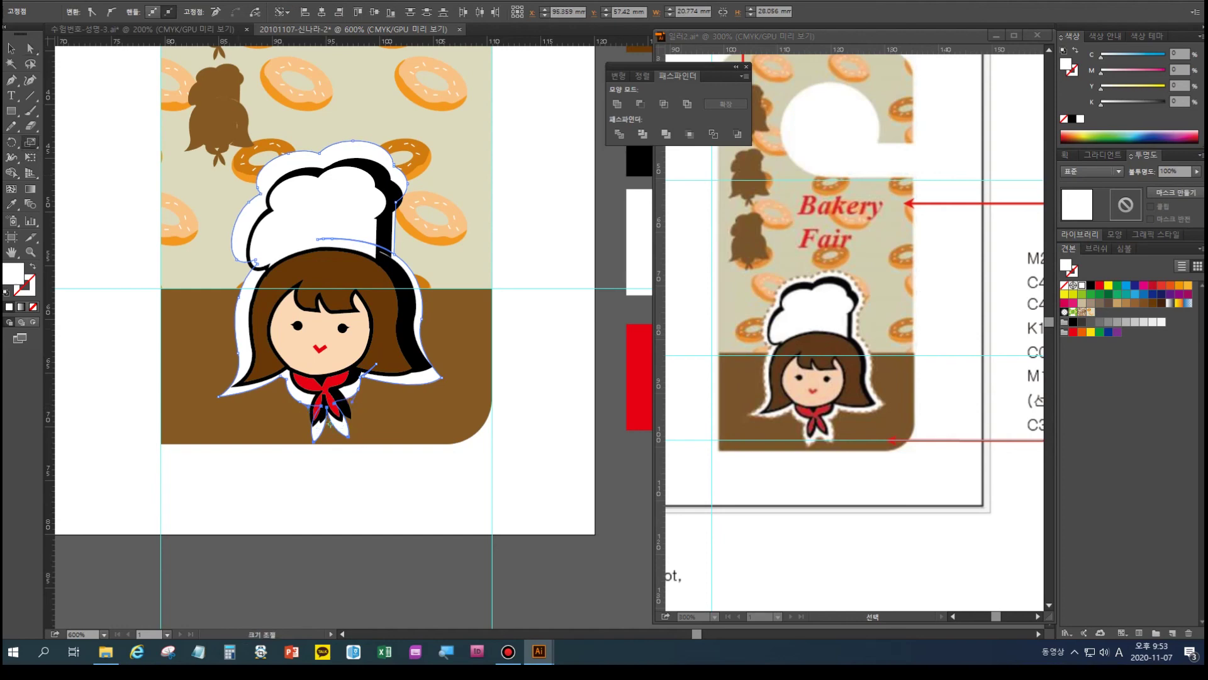
drag(343, 423, 365, 430)
key(r)
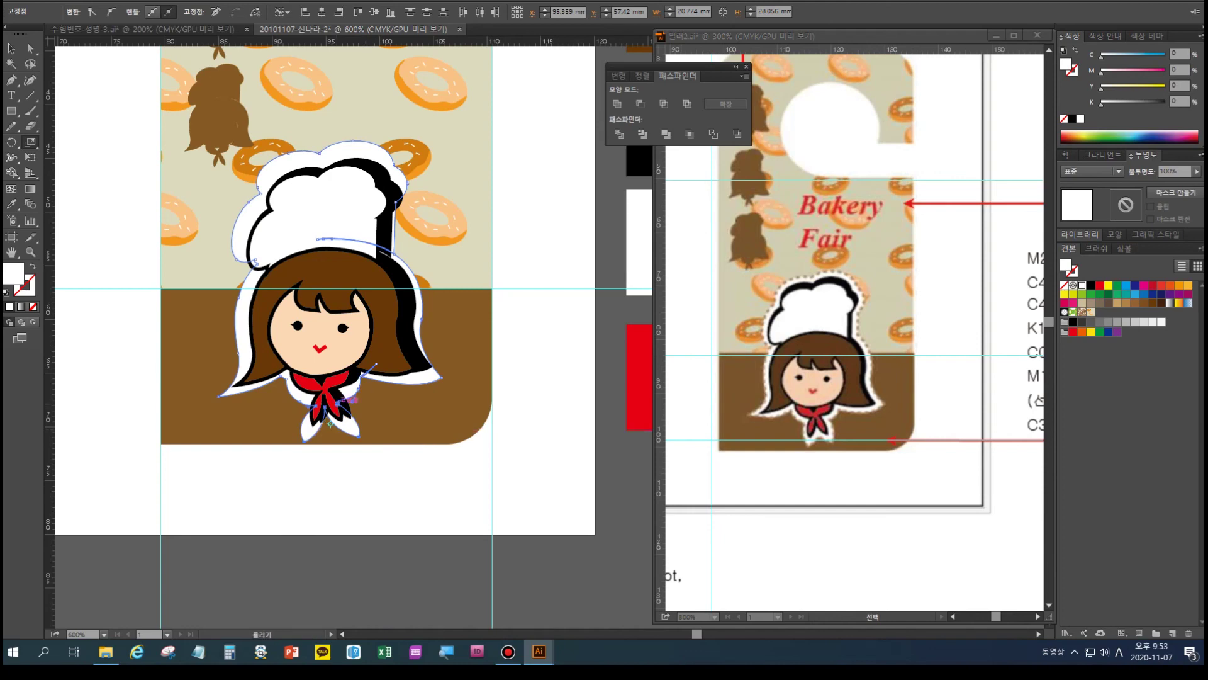
key(s)
key(ctrl+shift+a)
click(11, 49)
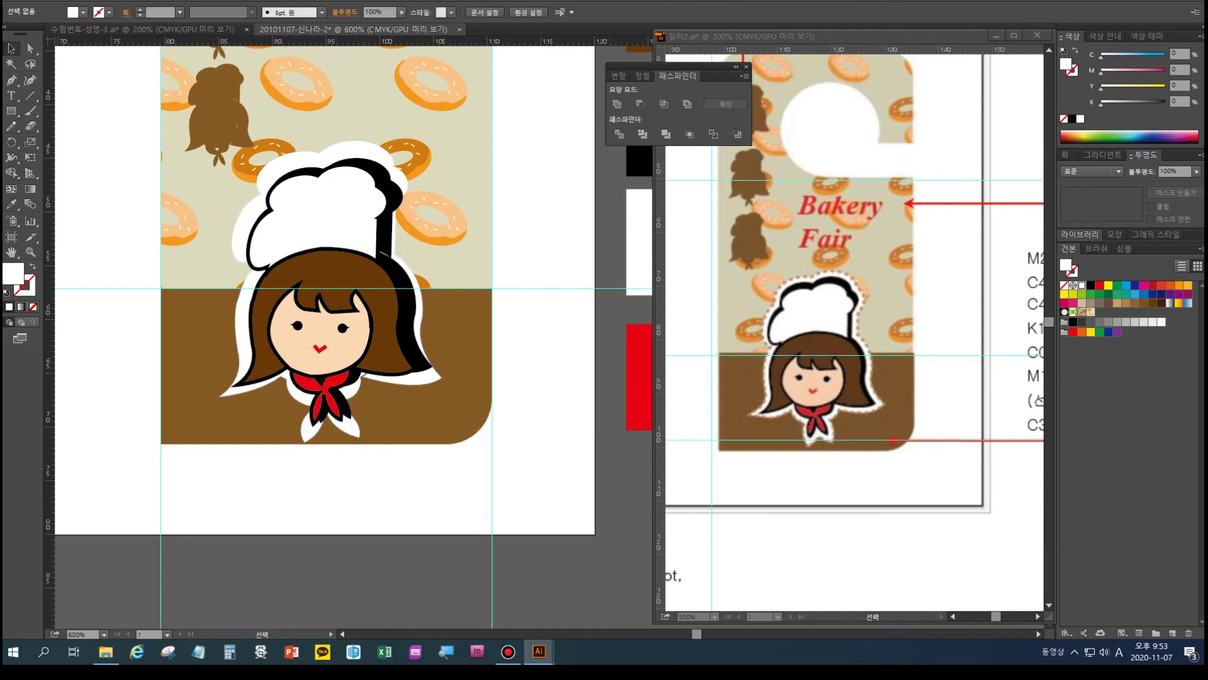
- Try to set the white silhouette's stroke colour to C30 M50 Y70 as given in the reference sheet
click(385, 219)
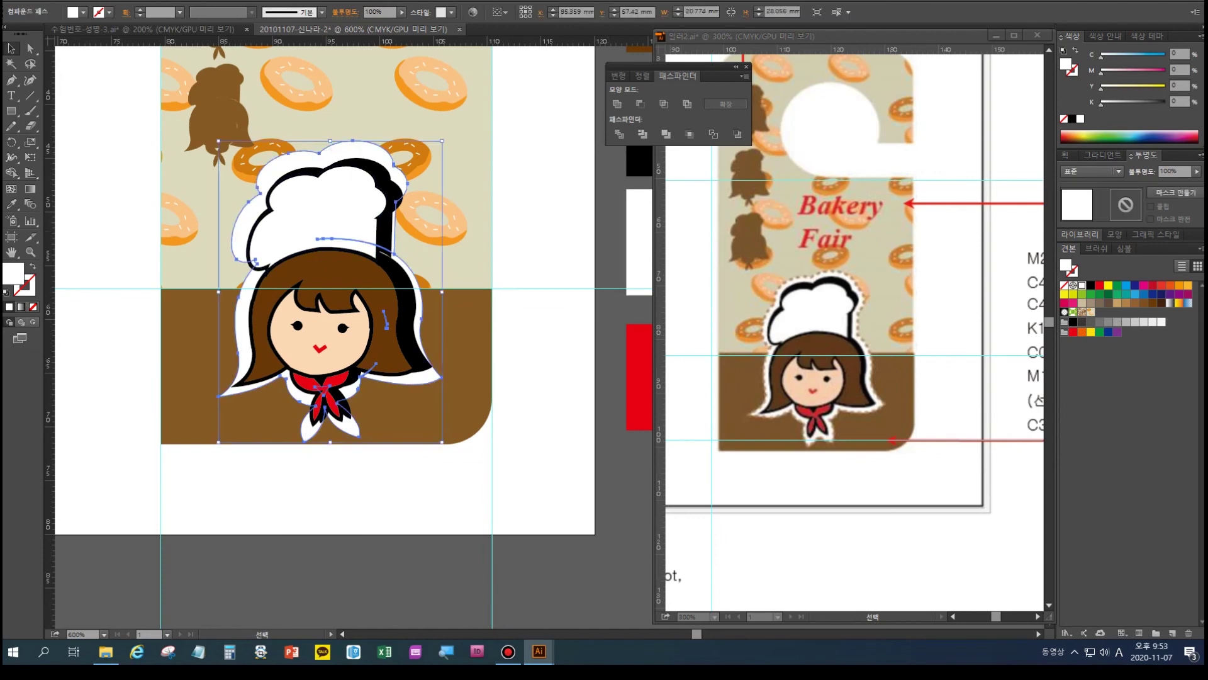
click(824, 340)
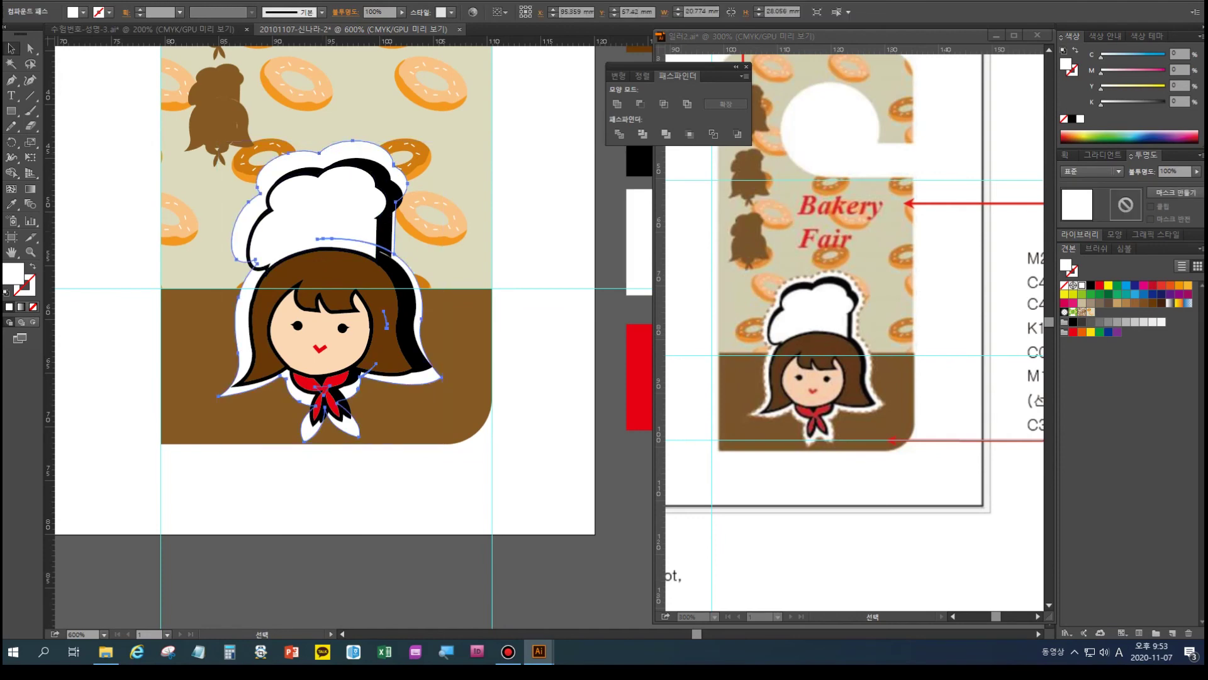
key(space)
drag(931, 352, 794, 341)
key(x)
click(1179, 54)
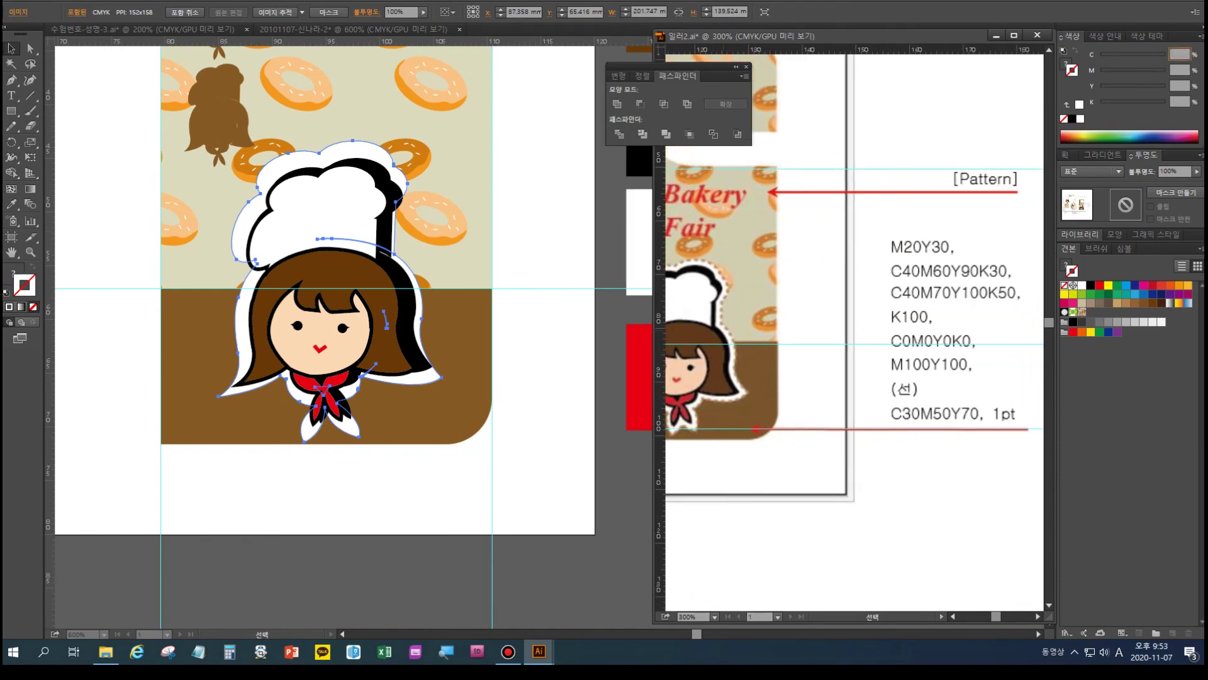
text(50)
key(Tab)
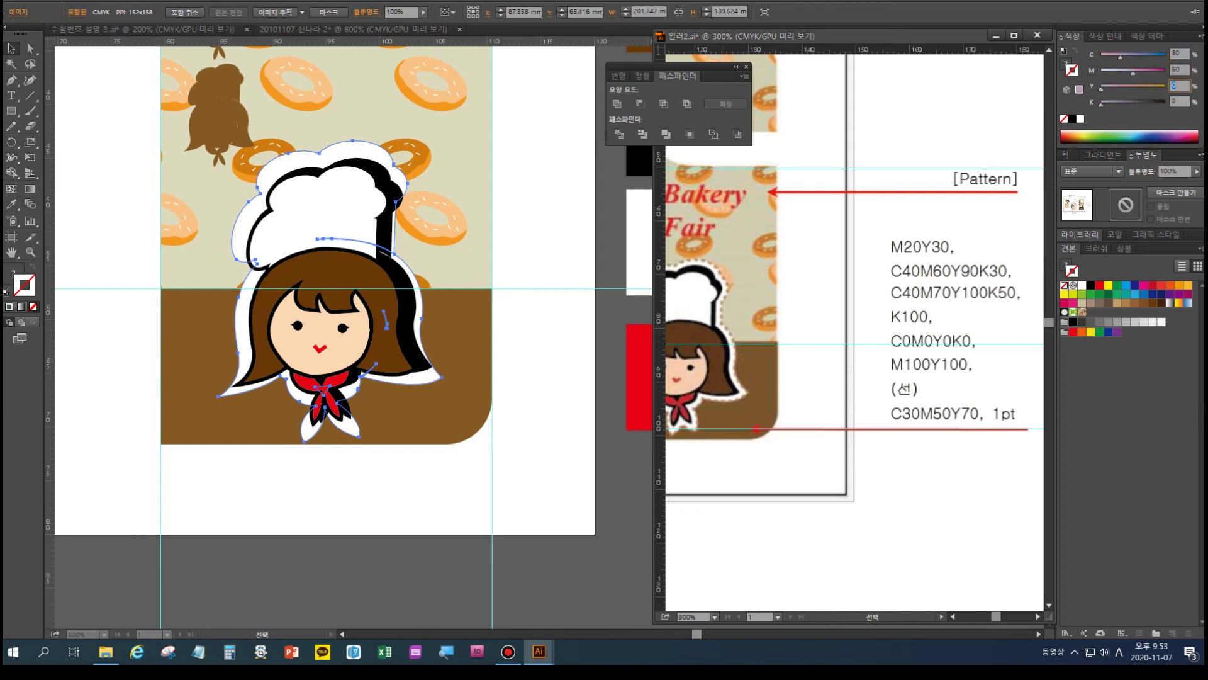
text(70)
key(Tab)
key(Return)
- Give the white silhouette a solid 1 pt stroke coloured C30 M50 Y70 K0
click(463, 371)
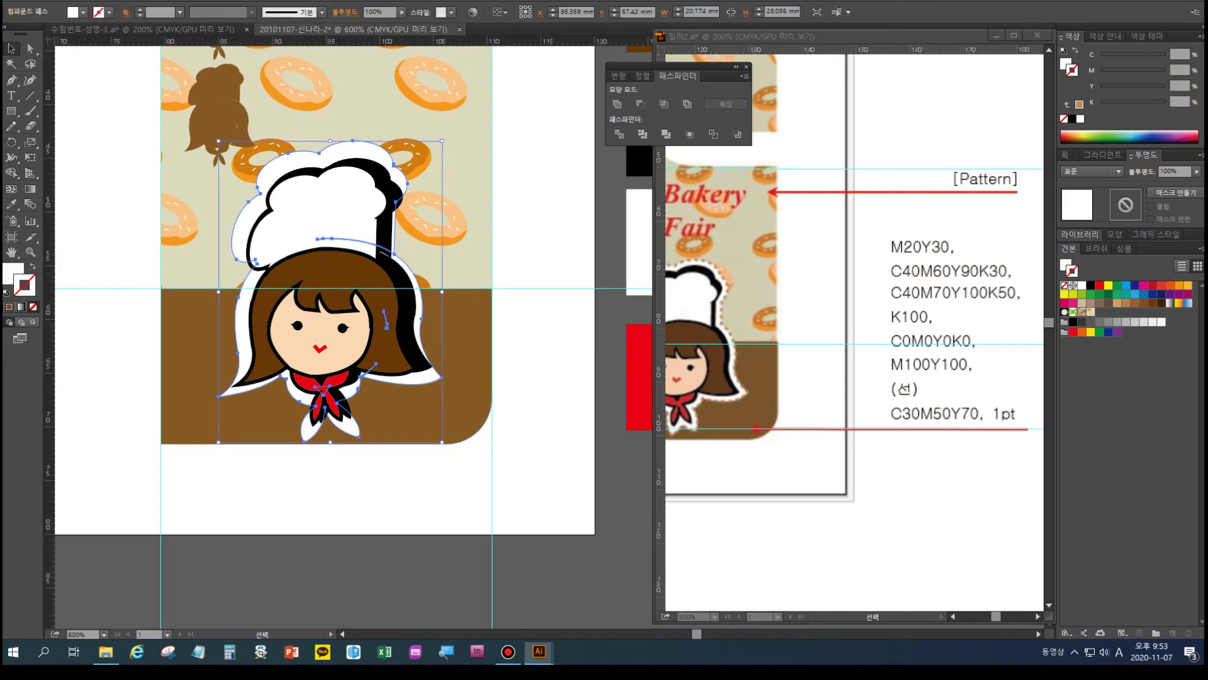
click(33, 307)
click(9, 307)
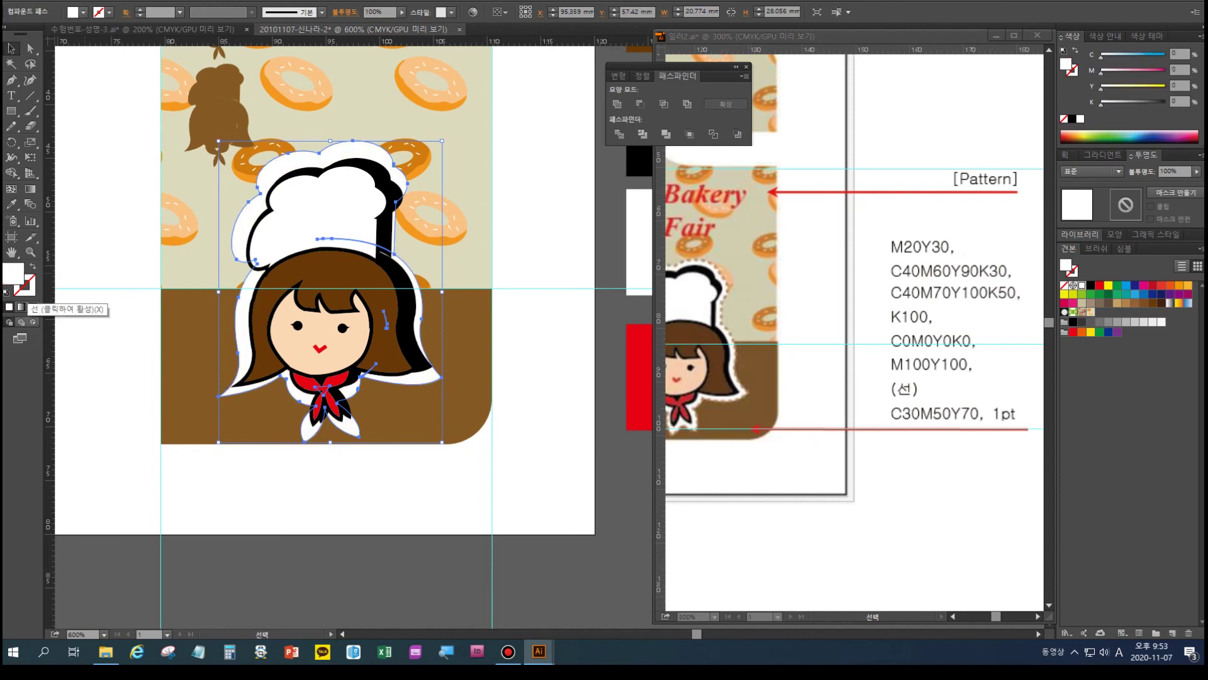
click(9, 307)
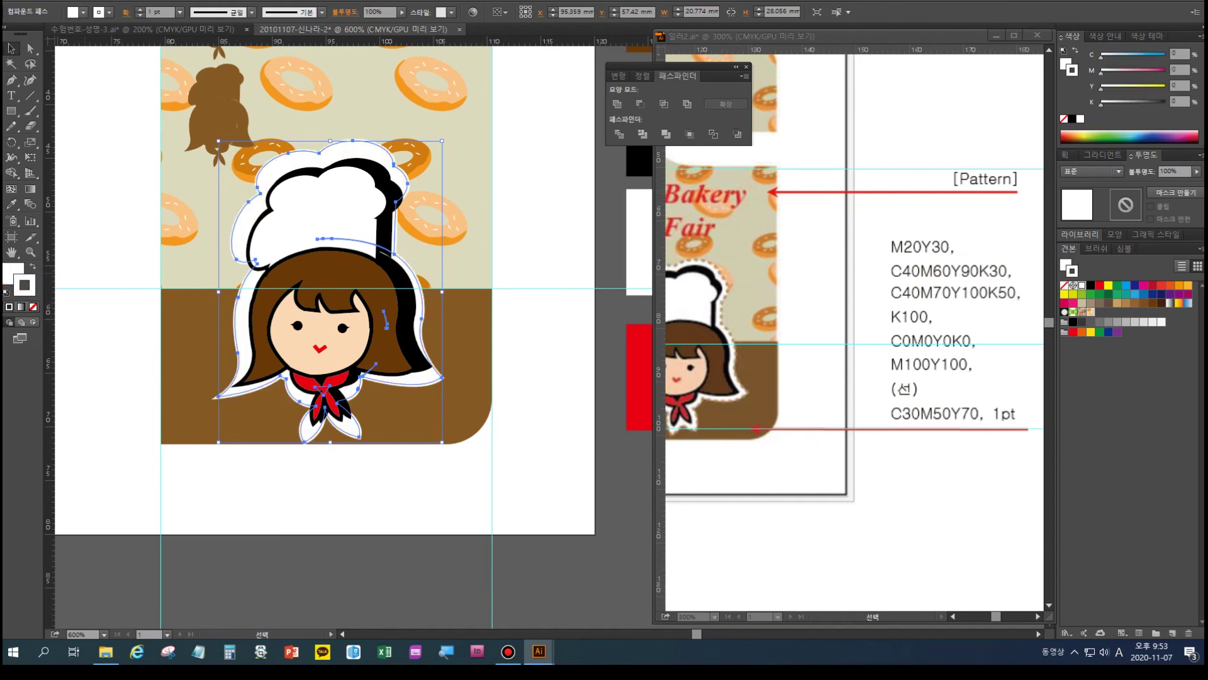
double_click(1176, 54)
text(30)
key(Tab)
text(5)
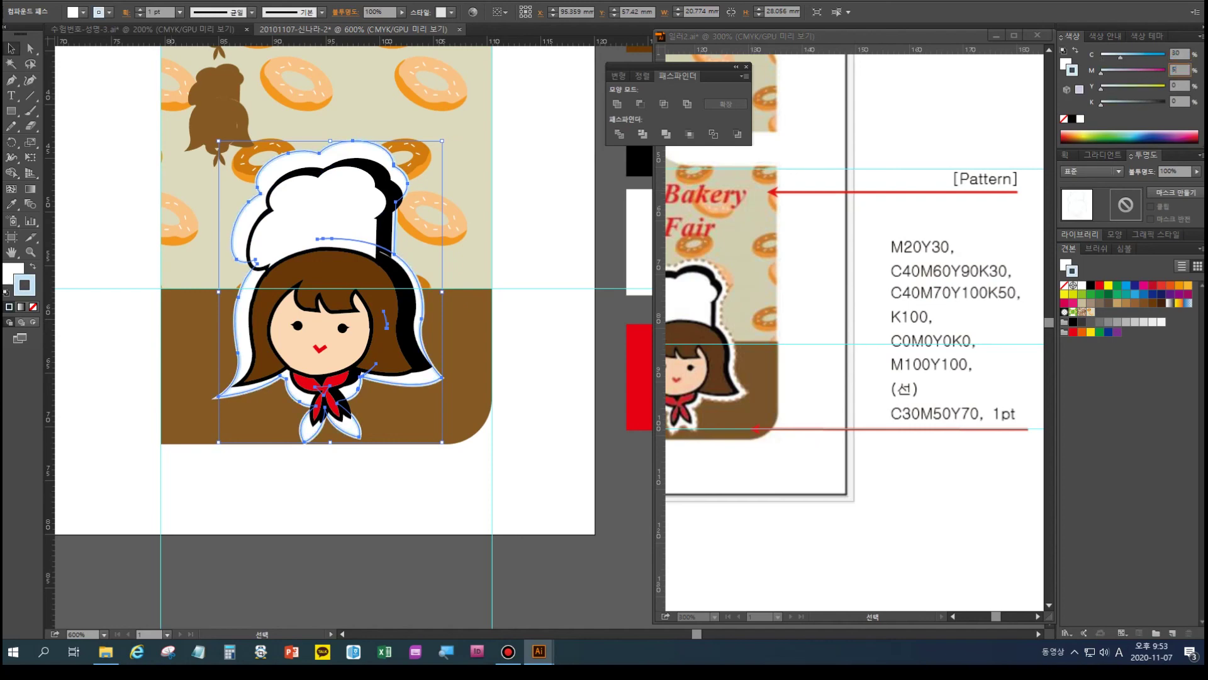
text(0)
key(Tab)
key(Return)
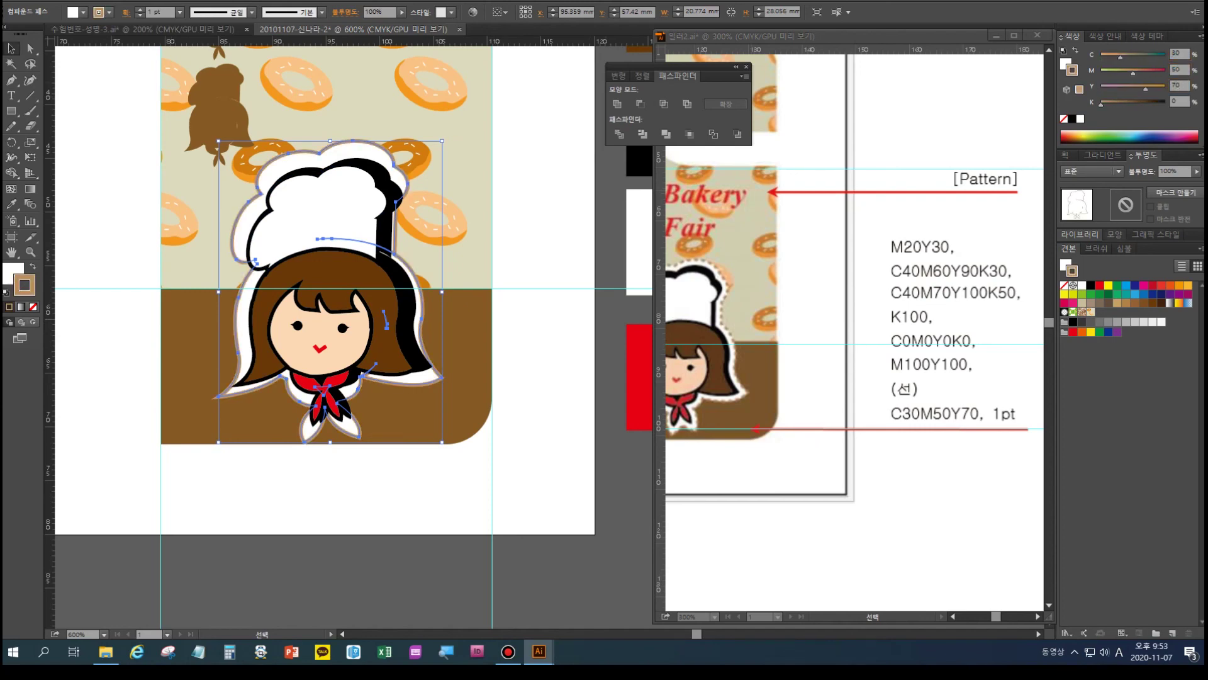
- Make the white silhouette's stroke a dashed line with 1 pt dashes
key(ctrl+F10)
click(1066, 243)
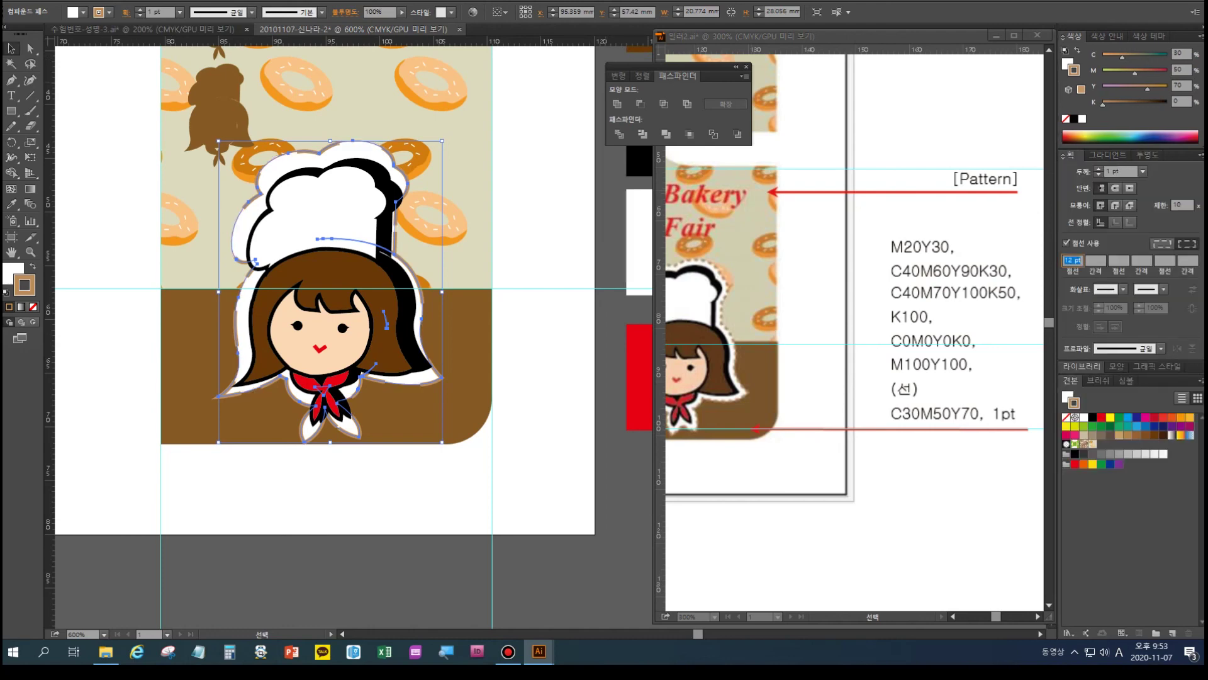
double_click(1069, 261)
text(1)
key(Tab)
- Compare the hanger with the full exam reference and check its text-effect requirements
click(812, 377)
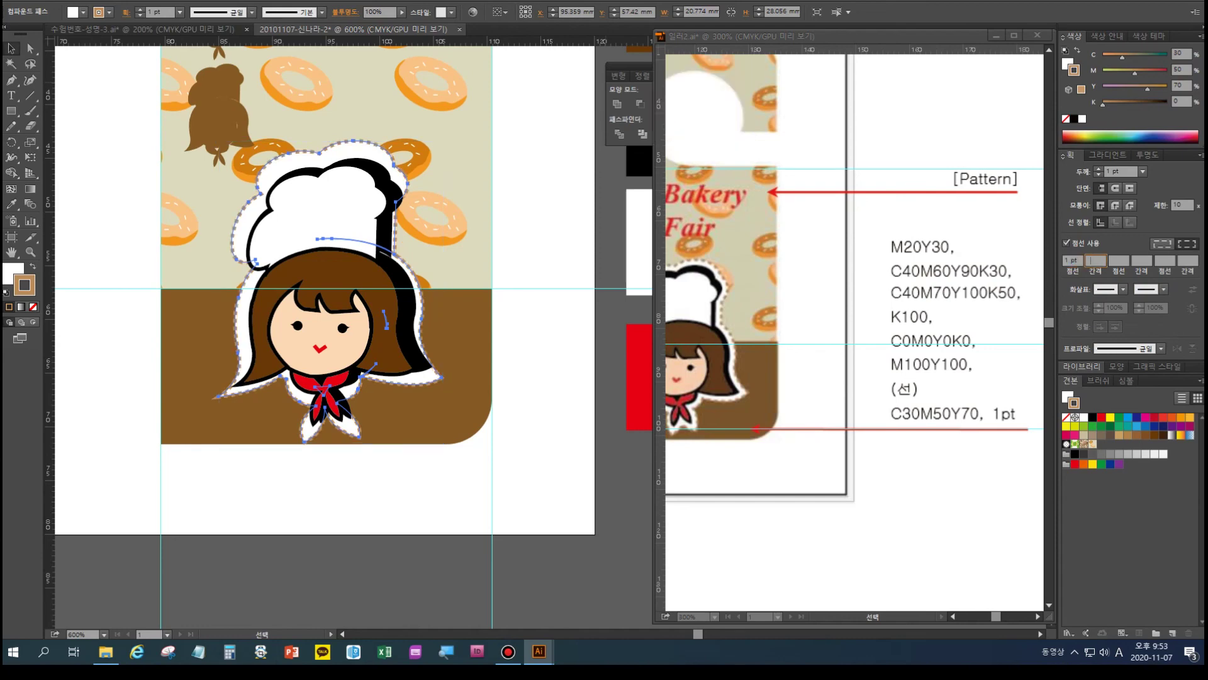
drag(812, 377, 934, 383)
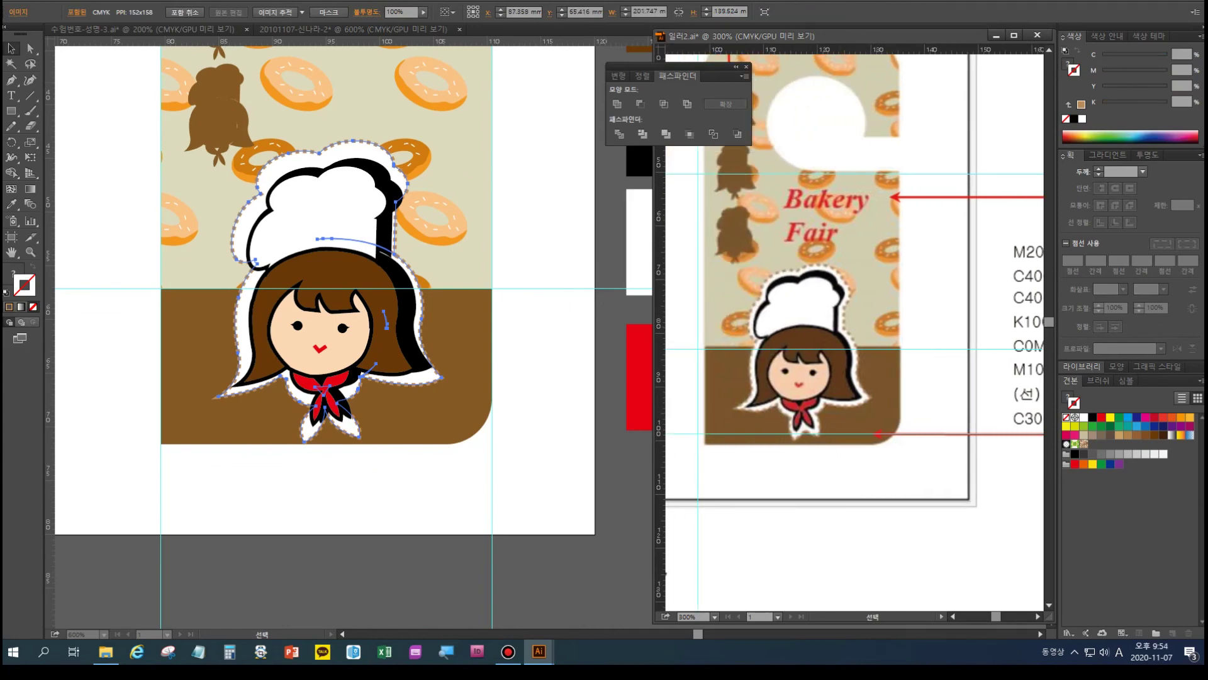
key(ctrl+0)
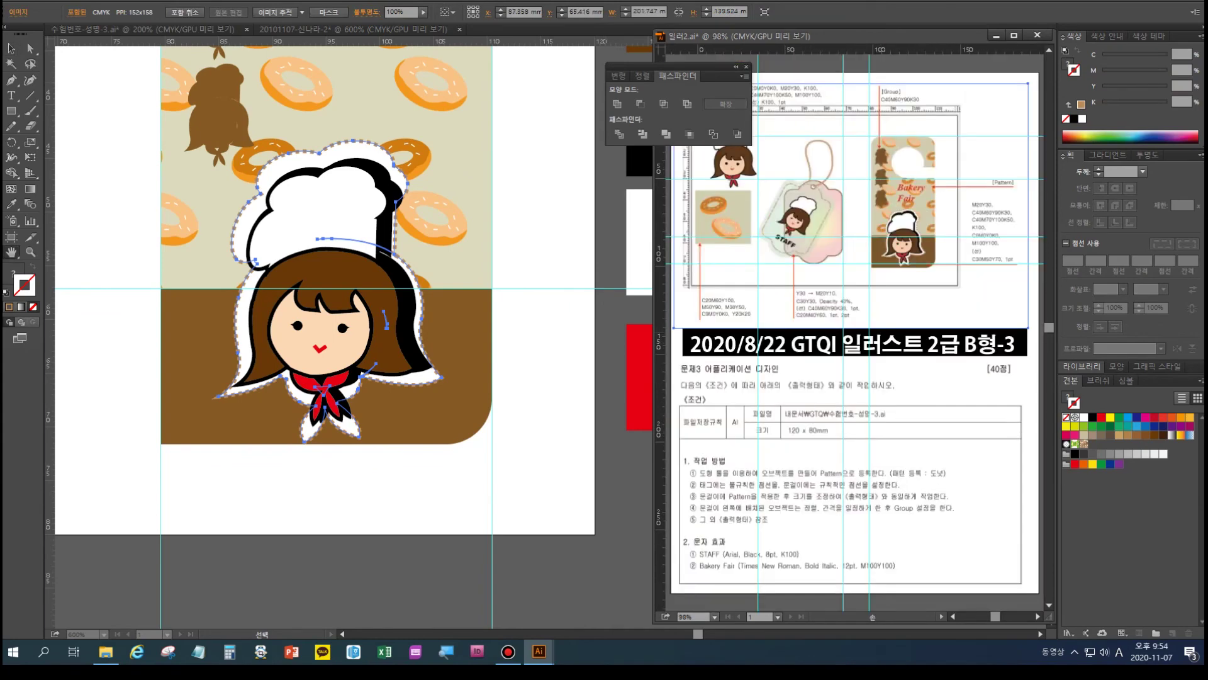
click(354, 29)
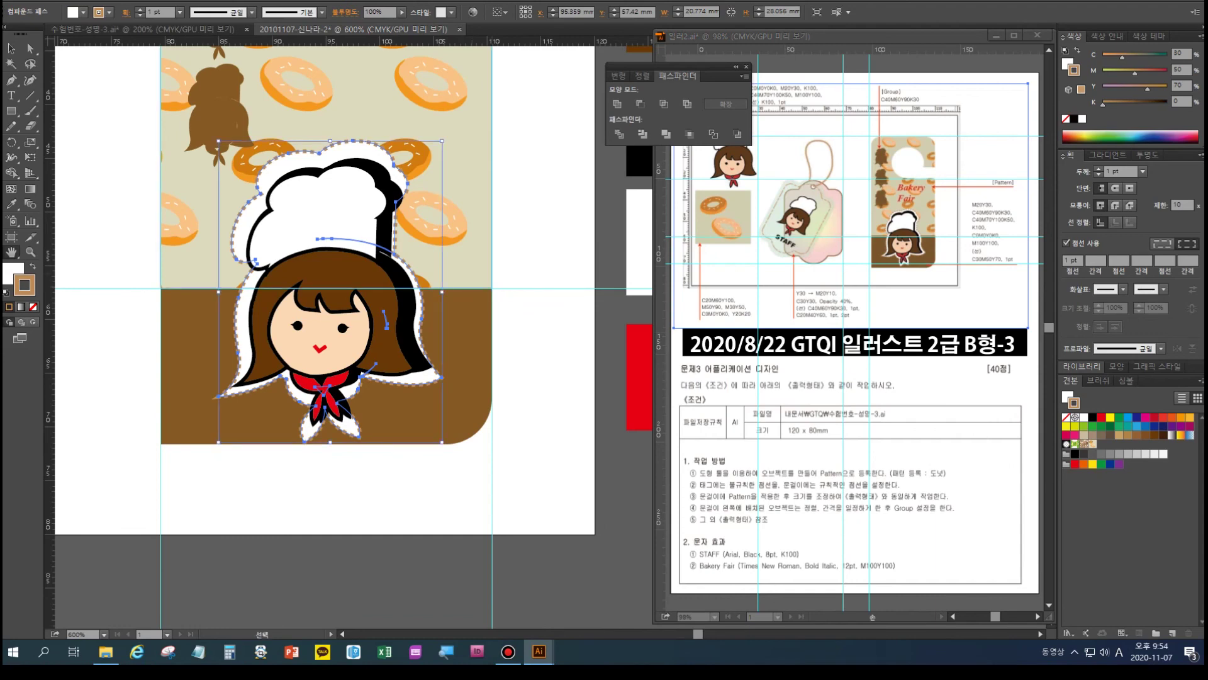
key(ctrl+minus)
key(ctrl+minus)
key(ctrl+shift+a)
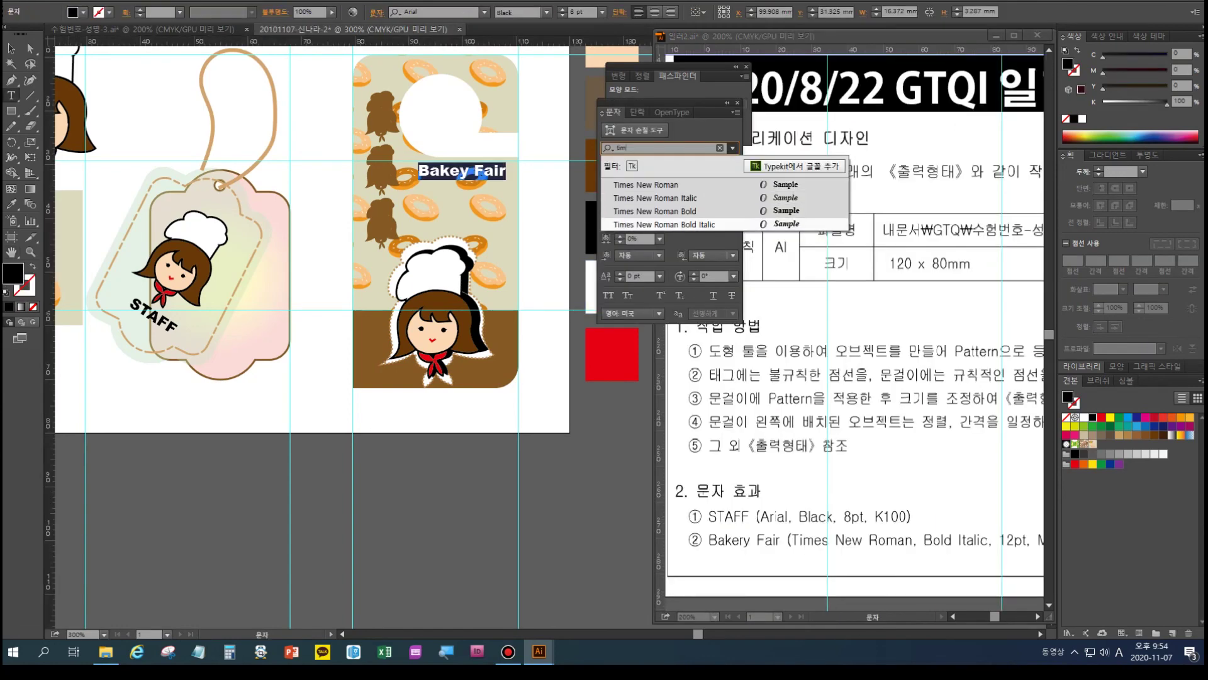
- Set the hanger's "Bakey Fair" text in Times New Roman Italic at 12 pt
key(Up)
key(Up)
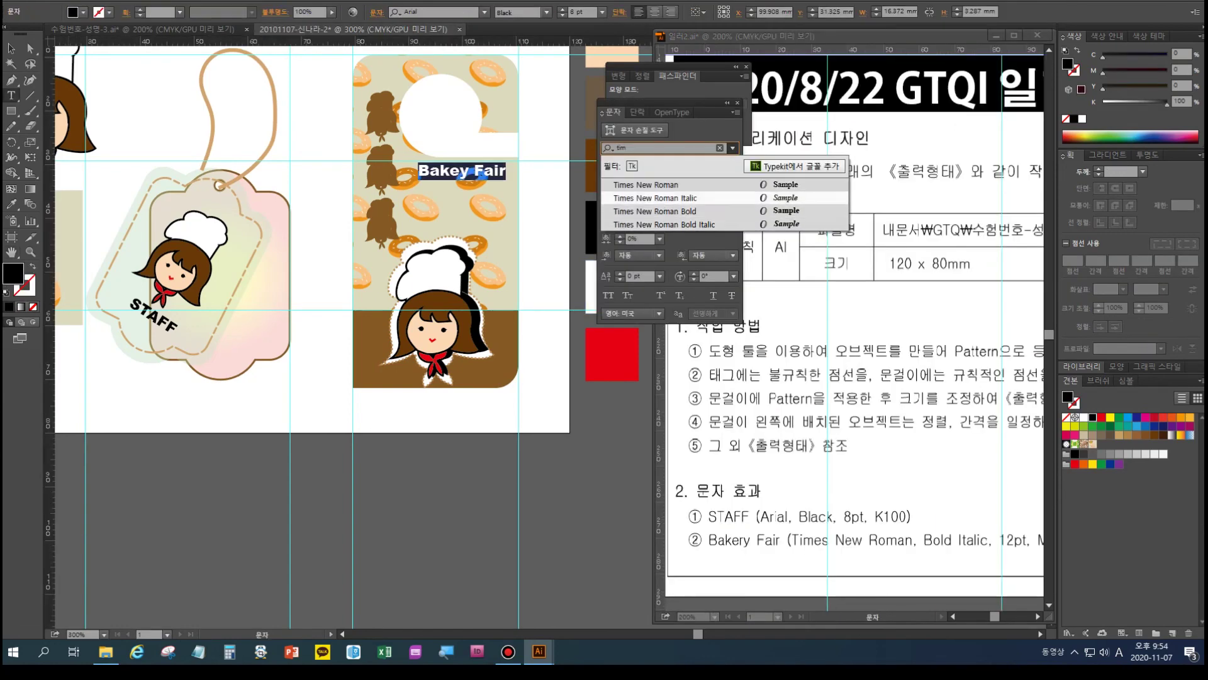
key(Return)
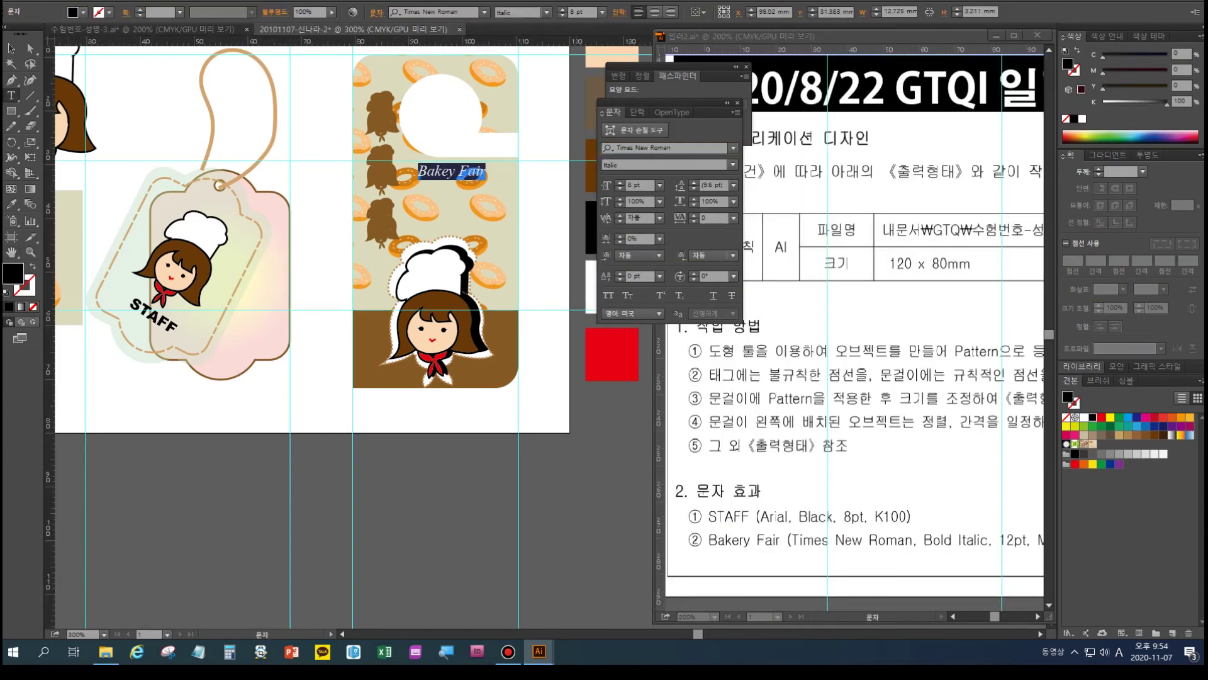
key(ctrl+shift+period)
key(ctrl+shift+period)
key(ctrl+shift+period)
key(ctrl+shift+period)
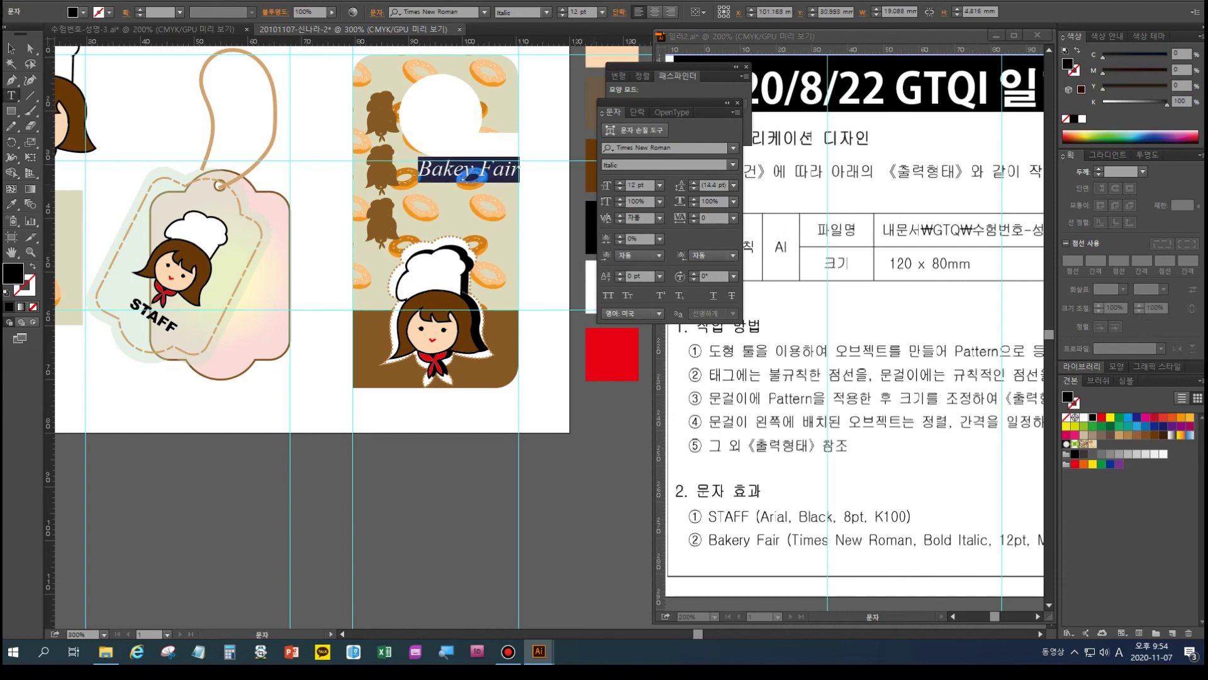
- Try to set the hanger text's fill colour to C0 M100 Y100 K0 as the reference specifies
click(925, 434)
drag(925, 435, 798, 428)
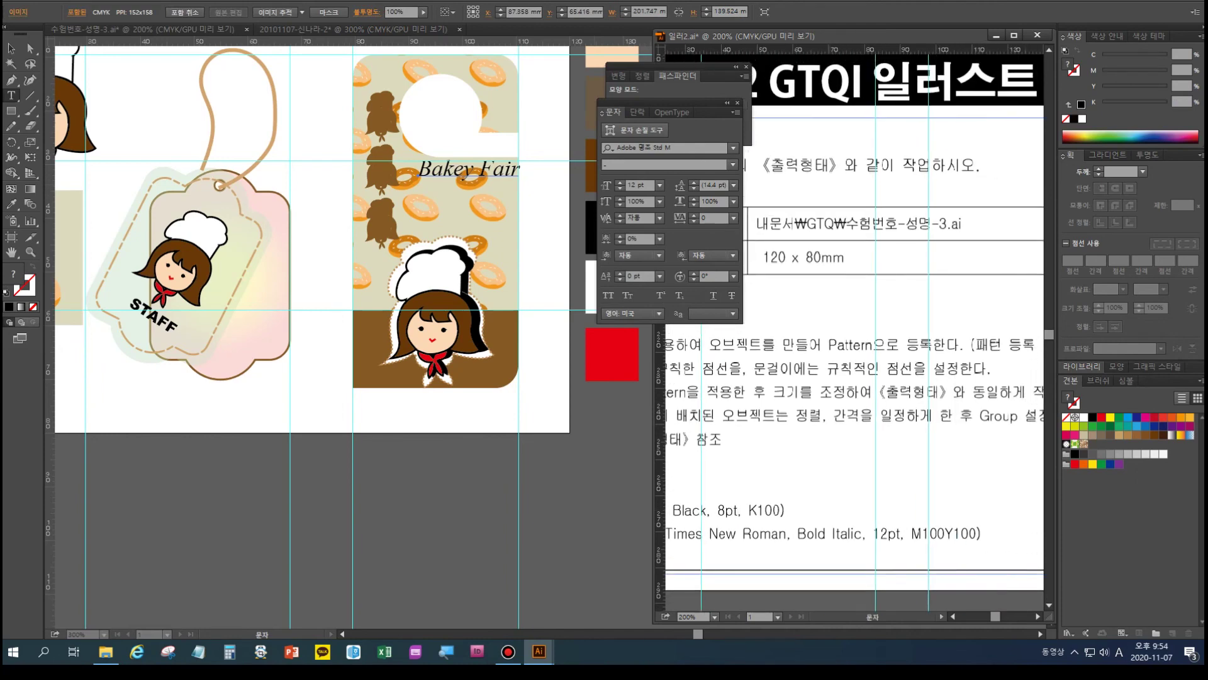
click(1182, 70)
text(100)
key(Tab)
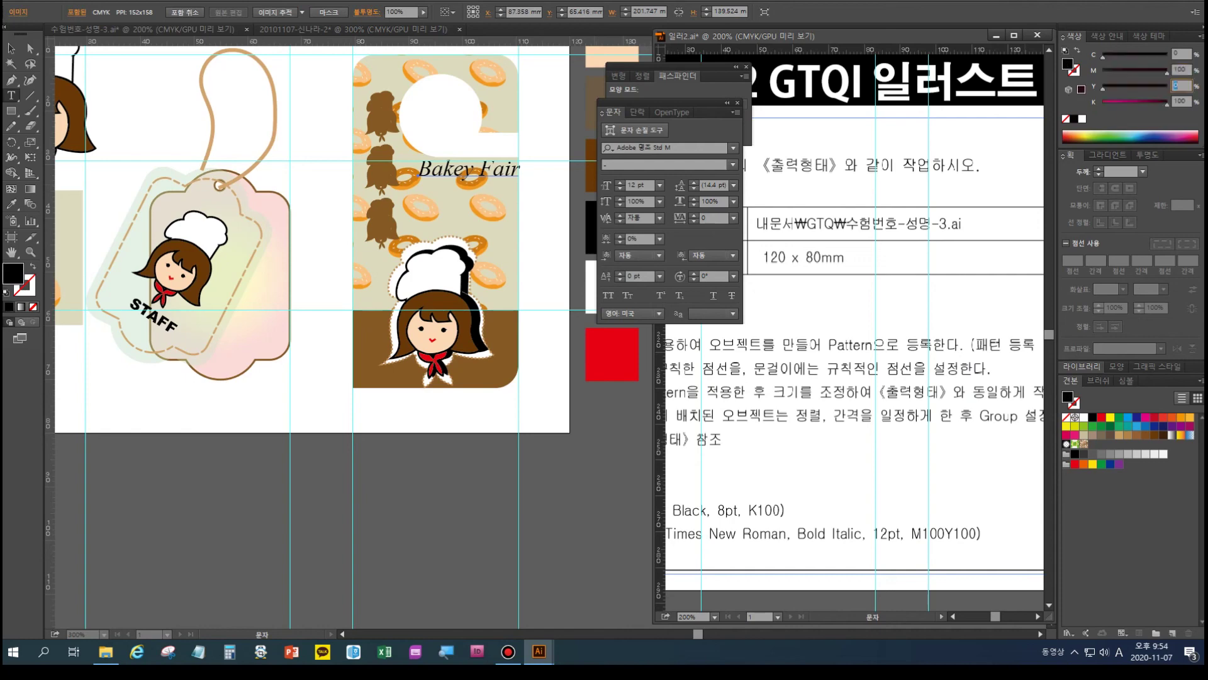
text(0)
key(Tab)
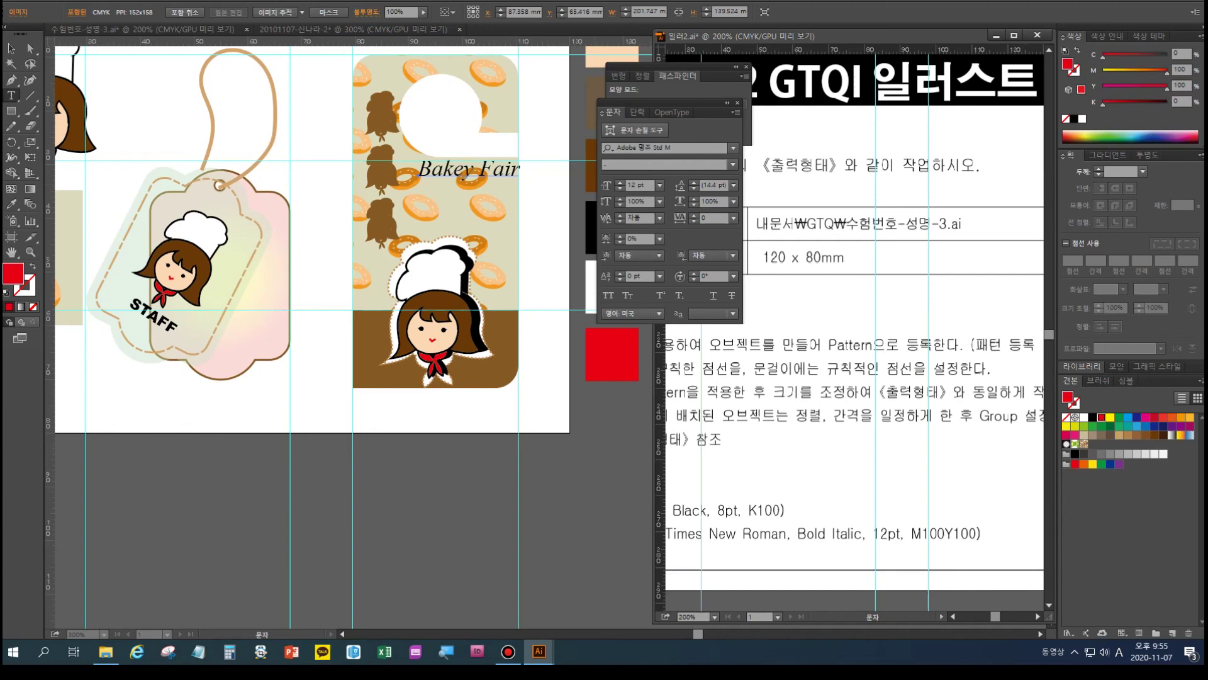
- Recolour the hanger's "Bakey Fair" text red by sampling the red colour square beside the artboard with the Eyedropper
key(v)
click(470, 176)
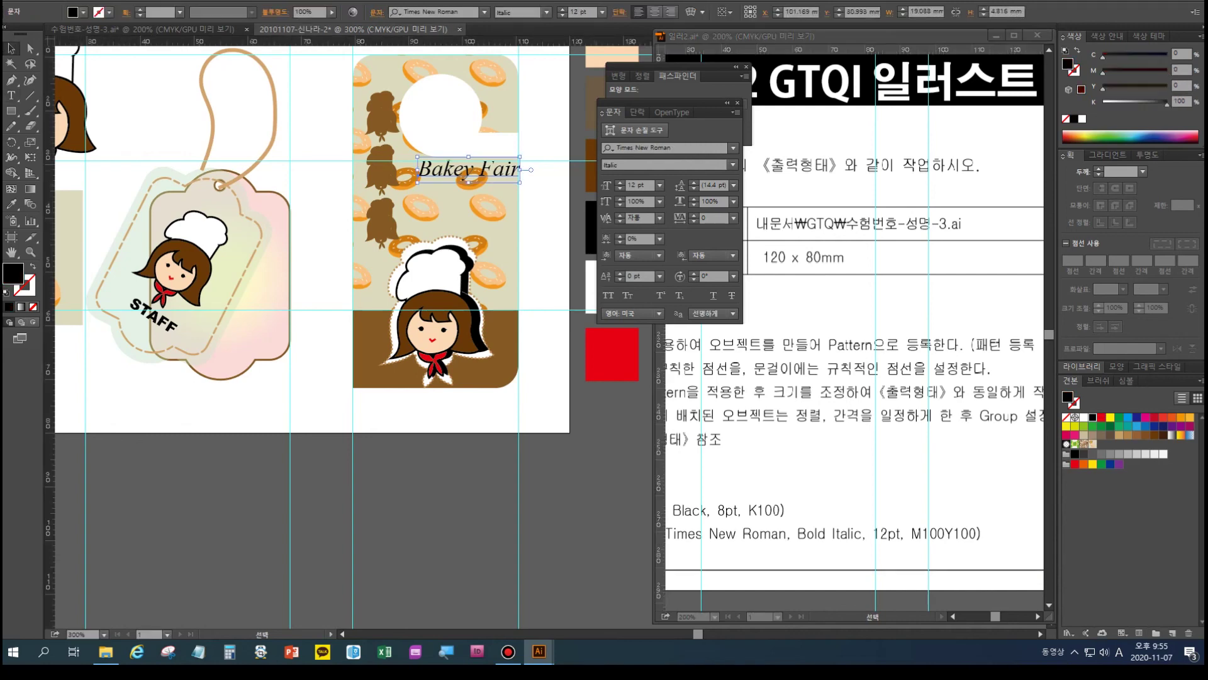
click(11, 96)
click(418, 170)
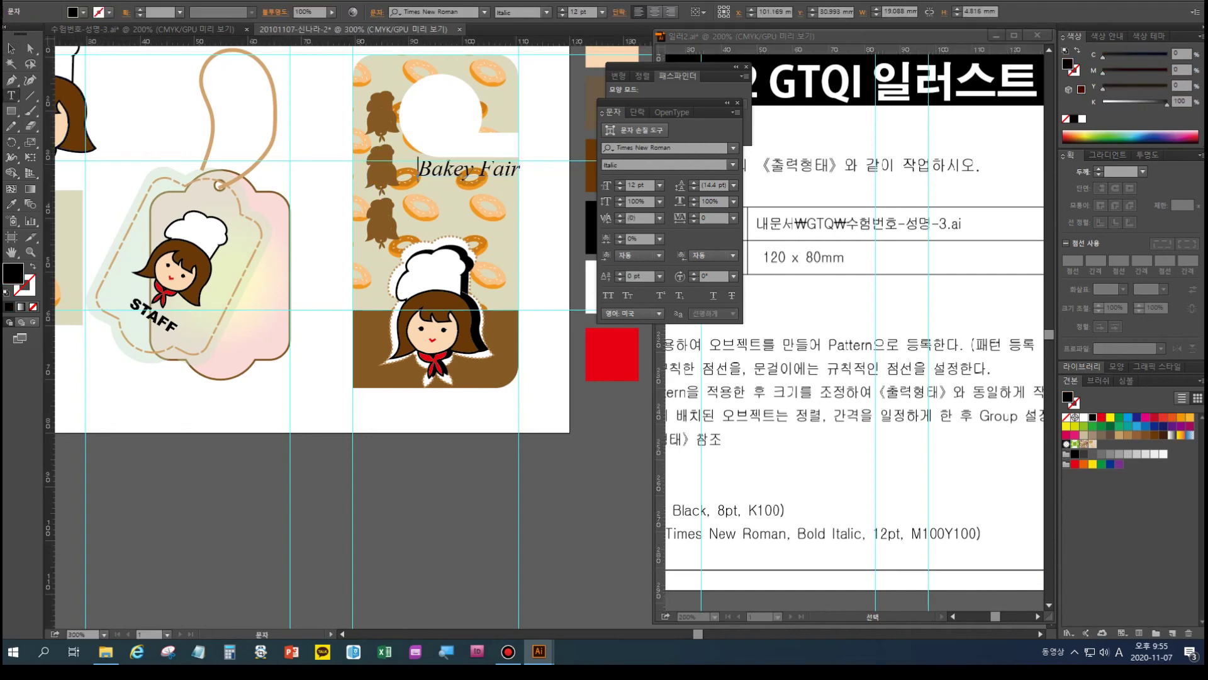
drag(418, 169, 519, 170)
click(11, 204)
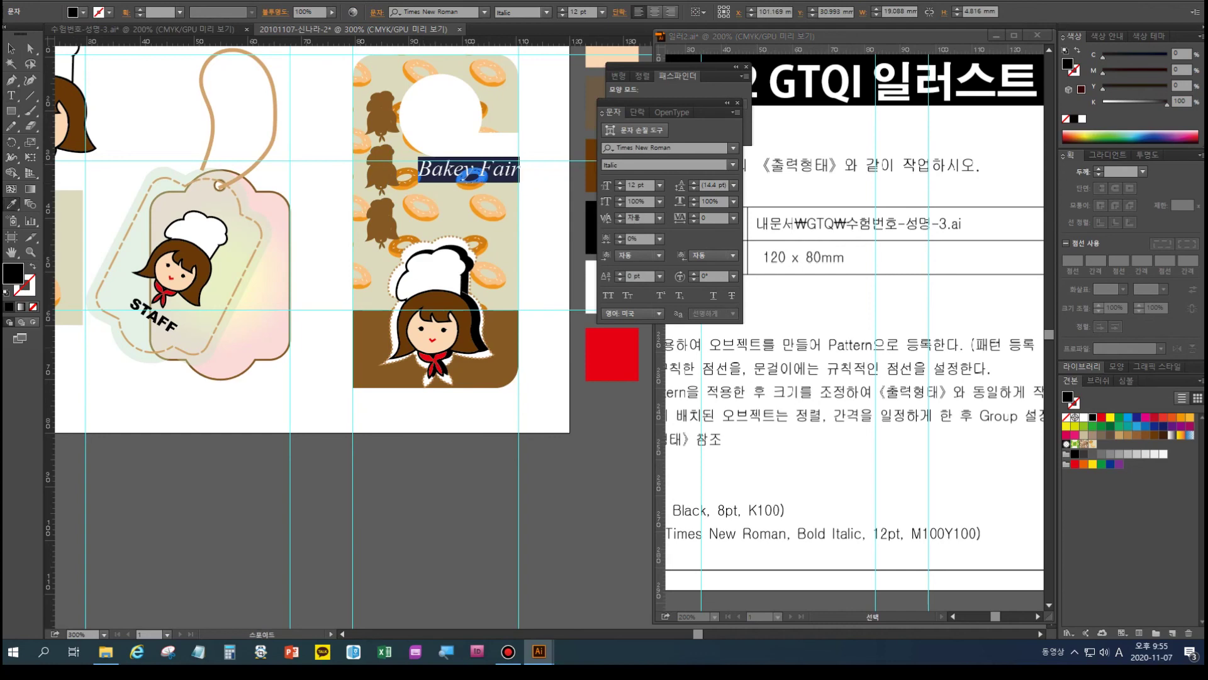
click(611, 353)
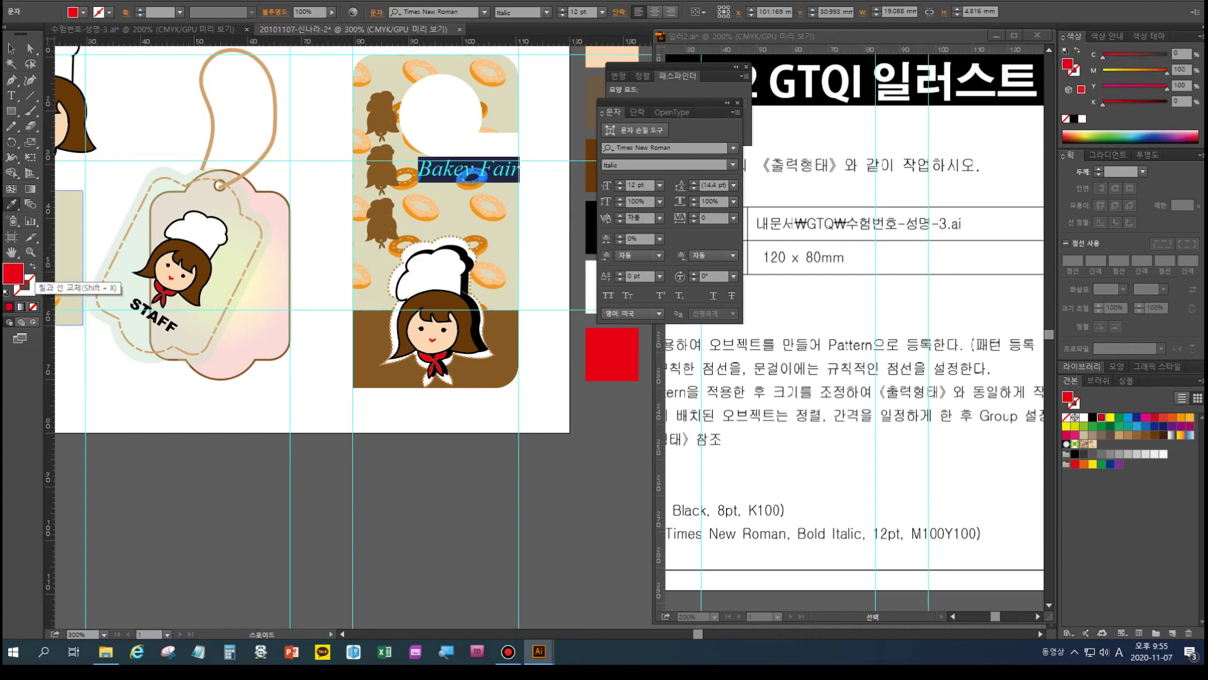
key(shift+x)
key(shift+x)
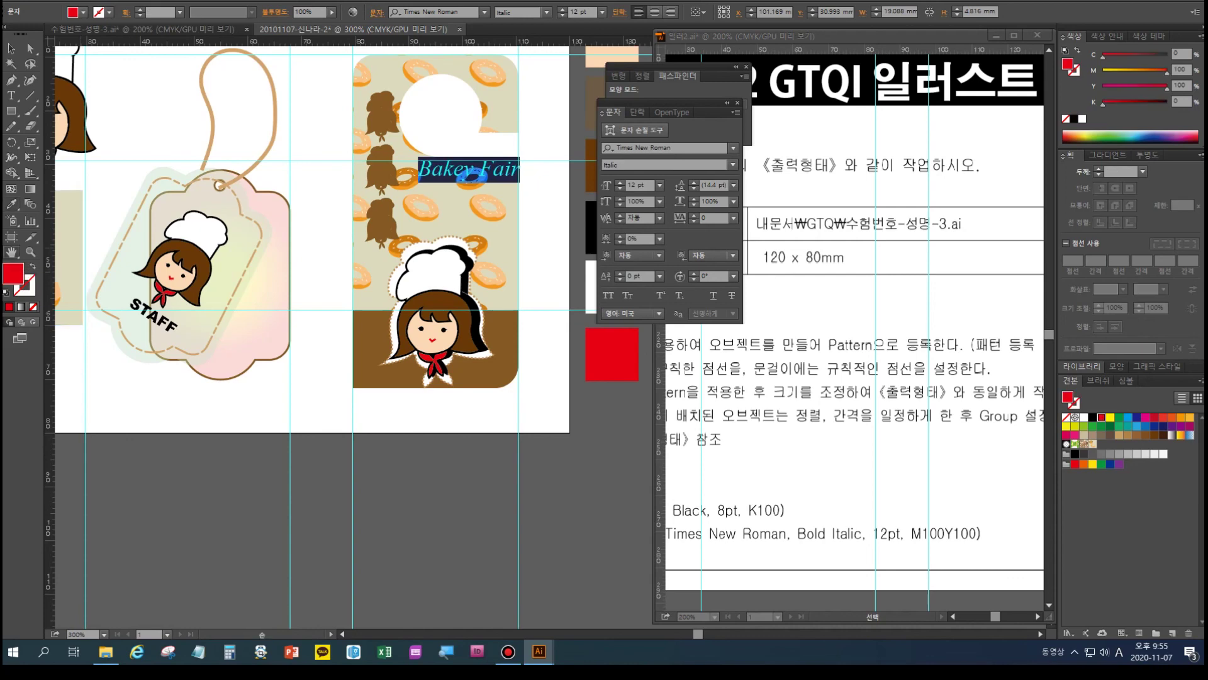
- Break the hanger's "Bakey Fair" text onto two lines between the two words
double_click(11, 252)
key(space)
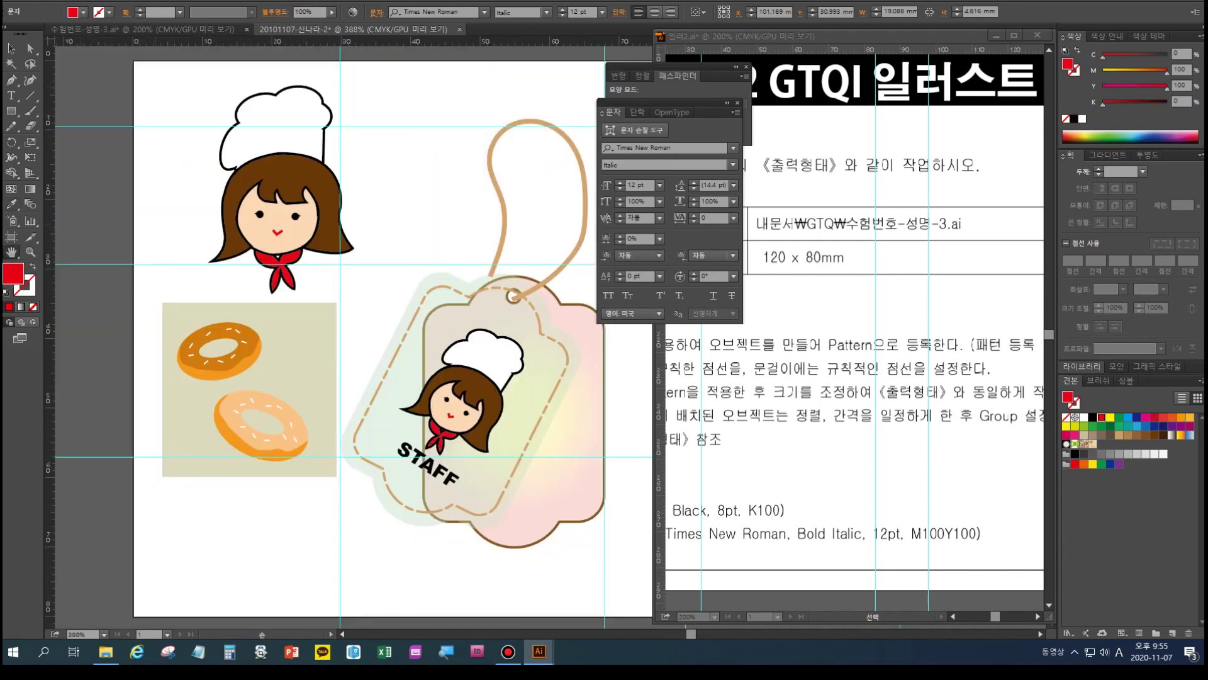
key(ctrl+minus)
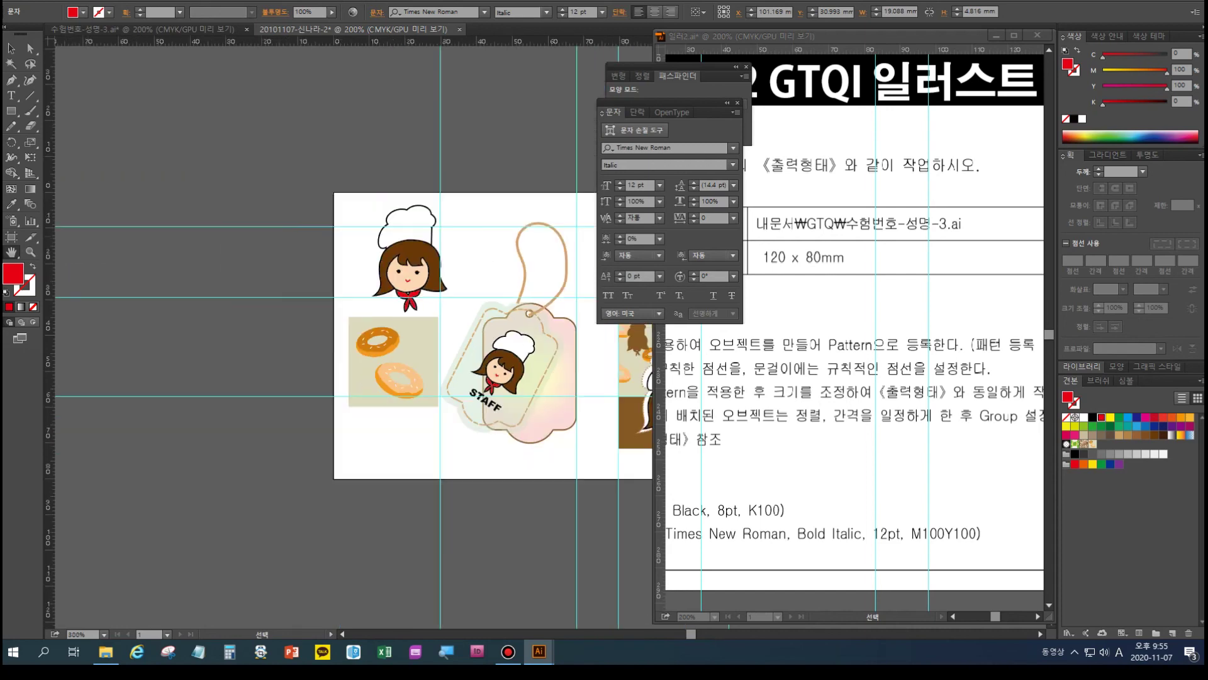
key(space)
drag(554, 353, 268, 305)
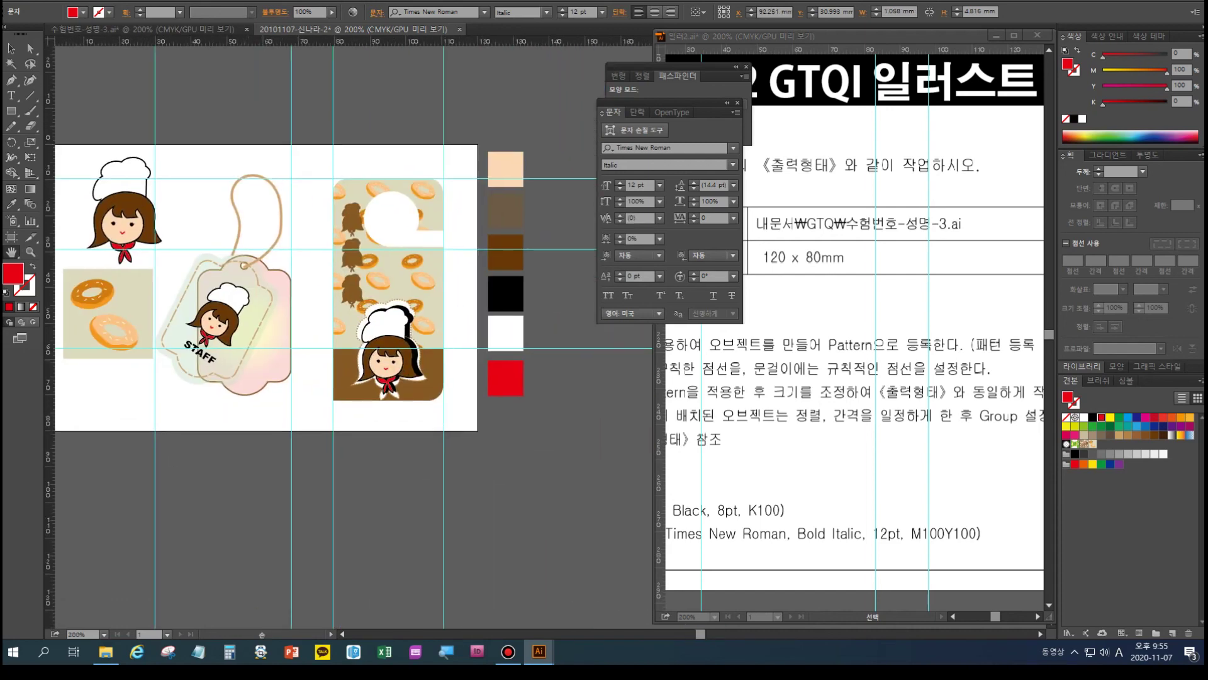
drag(906, 189, 879, 192)
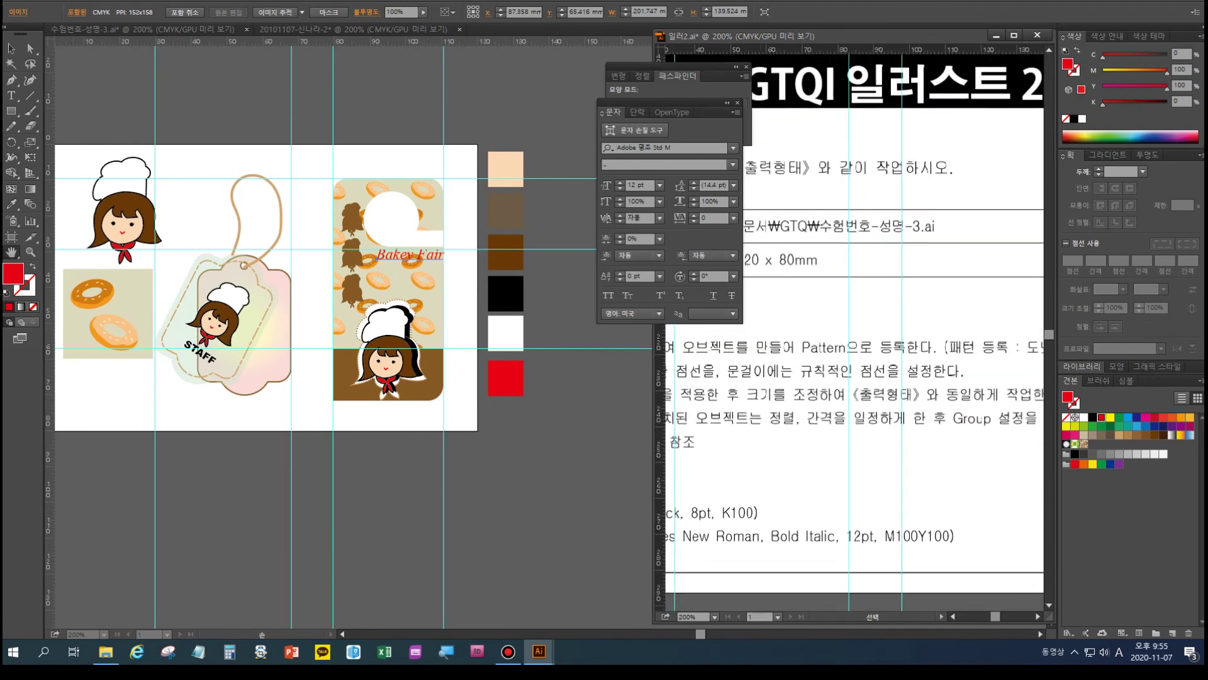
key(t)
click(409, 255)
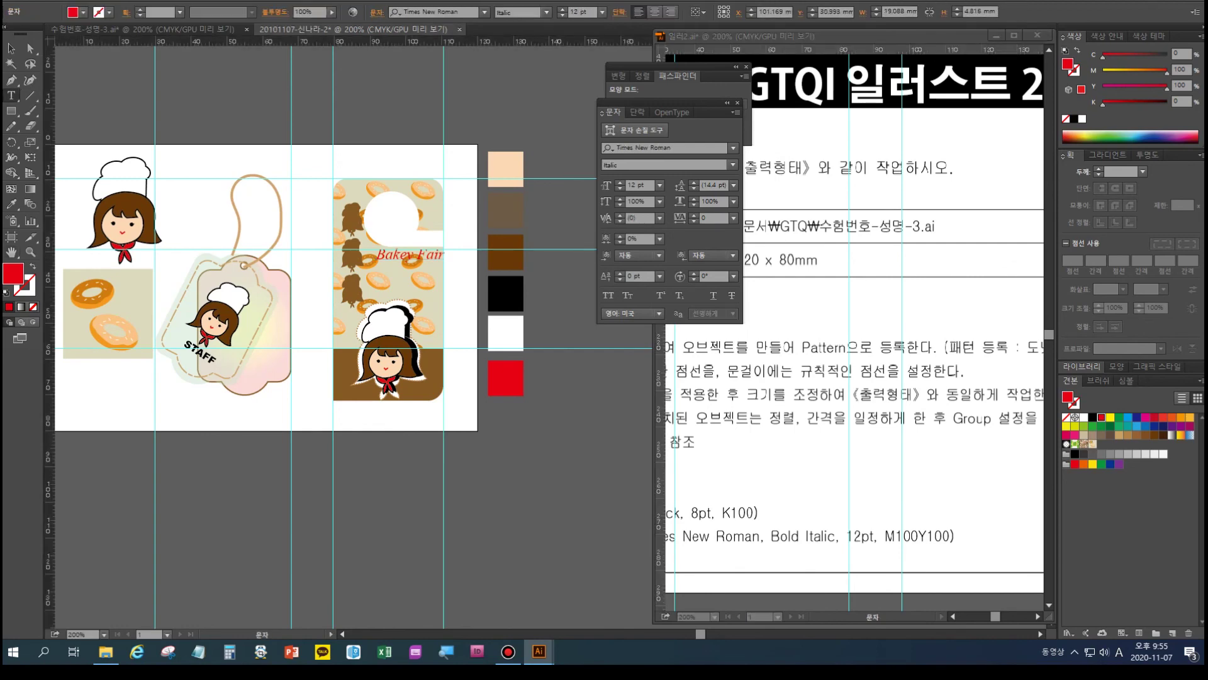
key(Return)
- Set the two-line hanger text in Bold Italic and move it slightly down and left, above the chef girl's hat
key(ctrl+a)
key(ctrl+shift+b)
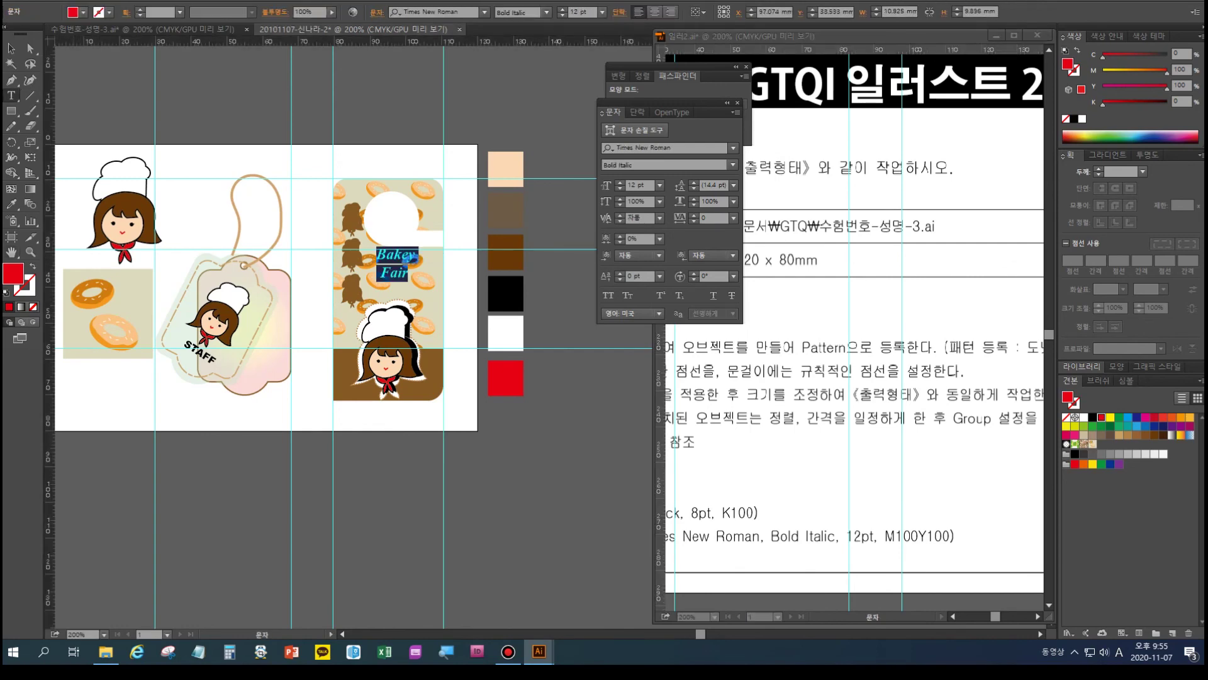
key(Escape)
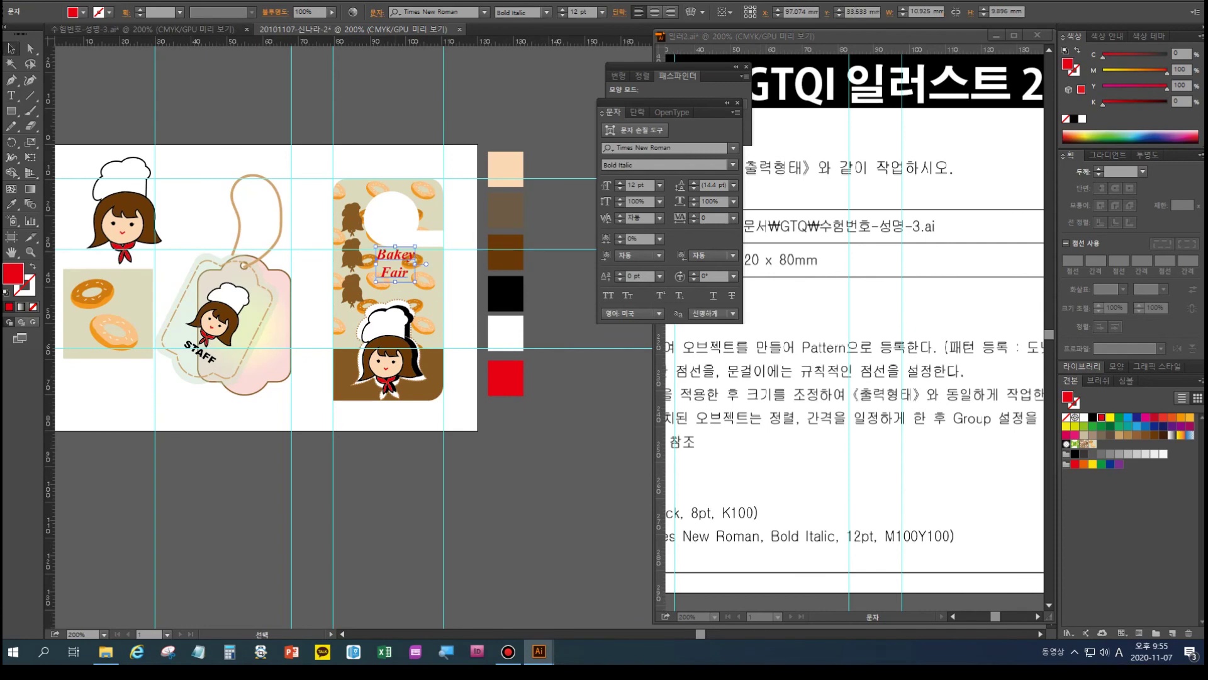
drag(409, 260, 404, 264)
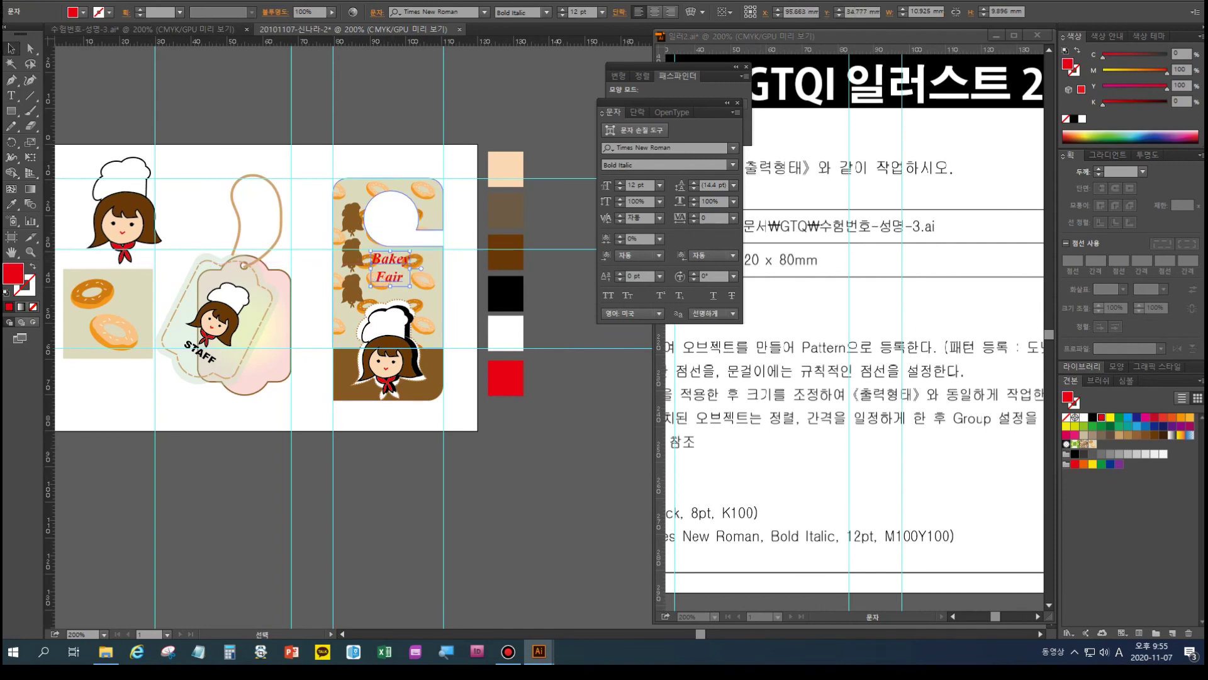
- Delete the colour sample squares beside the artboard and clear all guides from the document
drag(545, 422, 488, 171)
key(Delete)
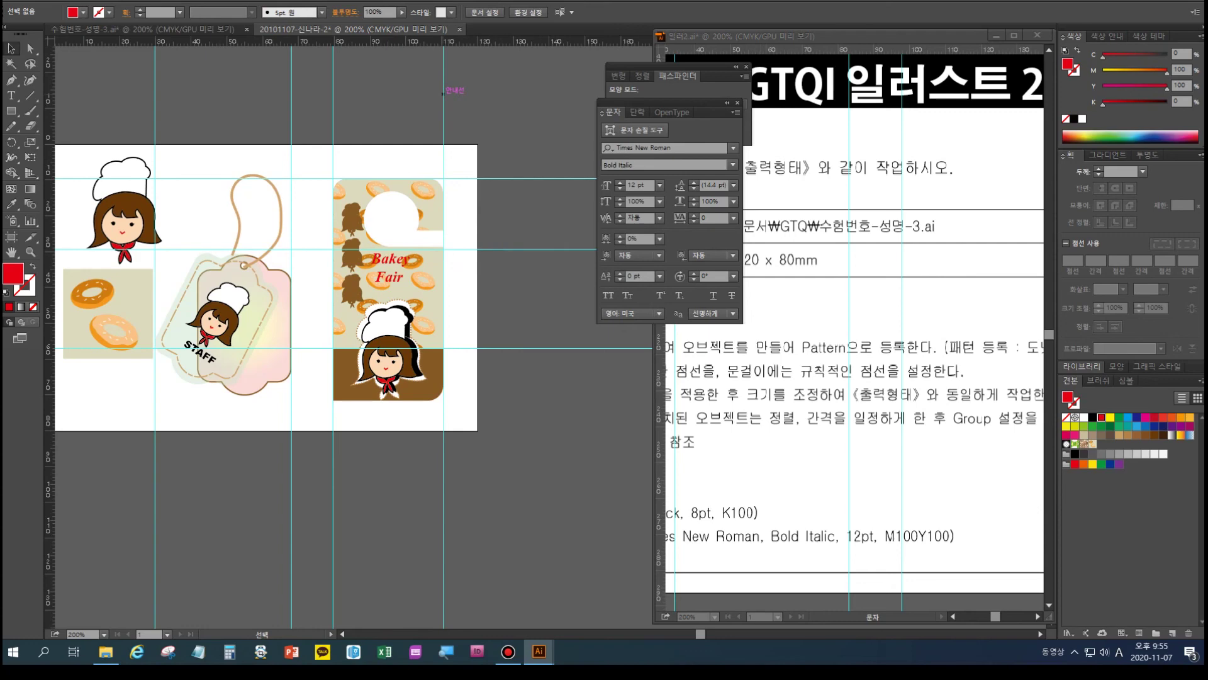
click(264, 0)
mouse_move(305, 380)
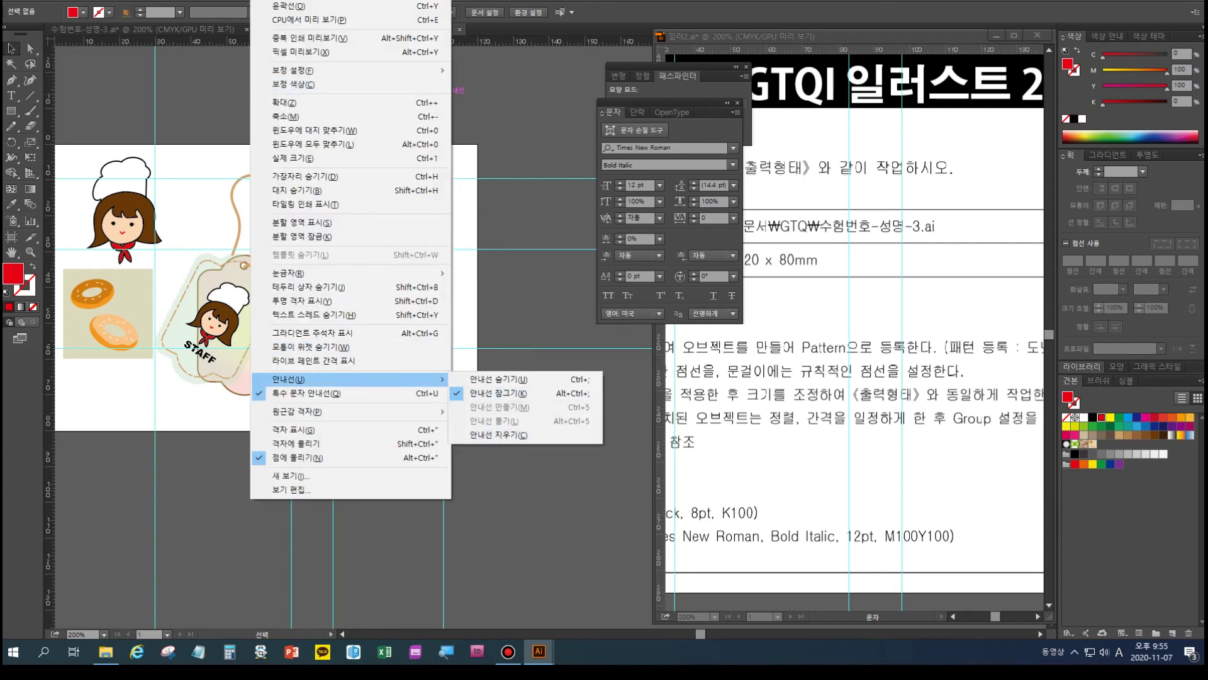
click(505, 435)
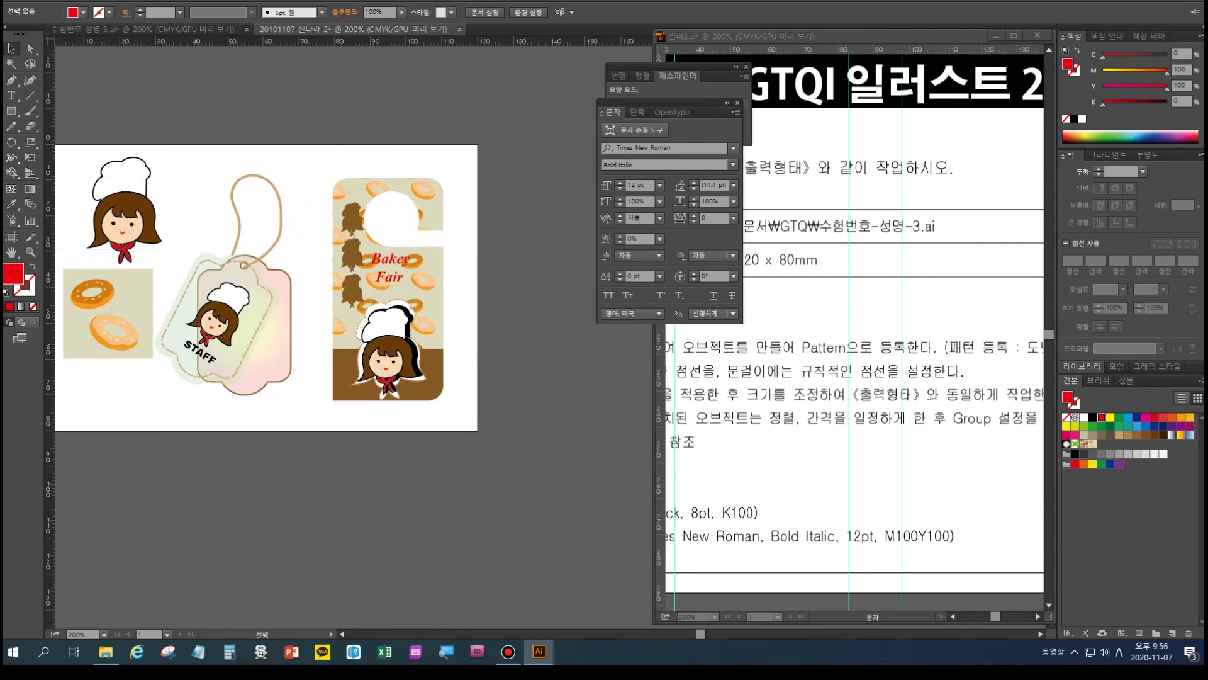